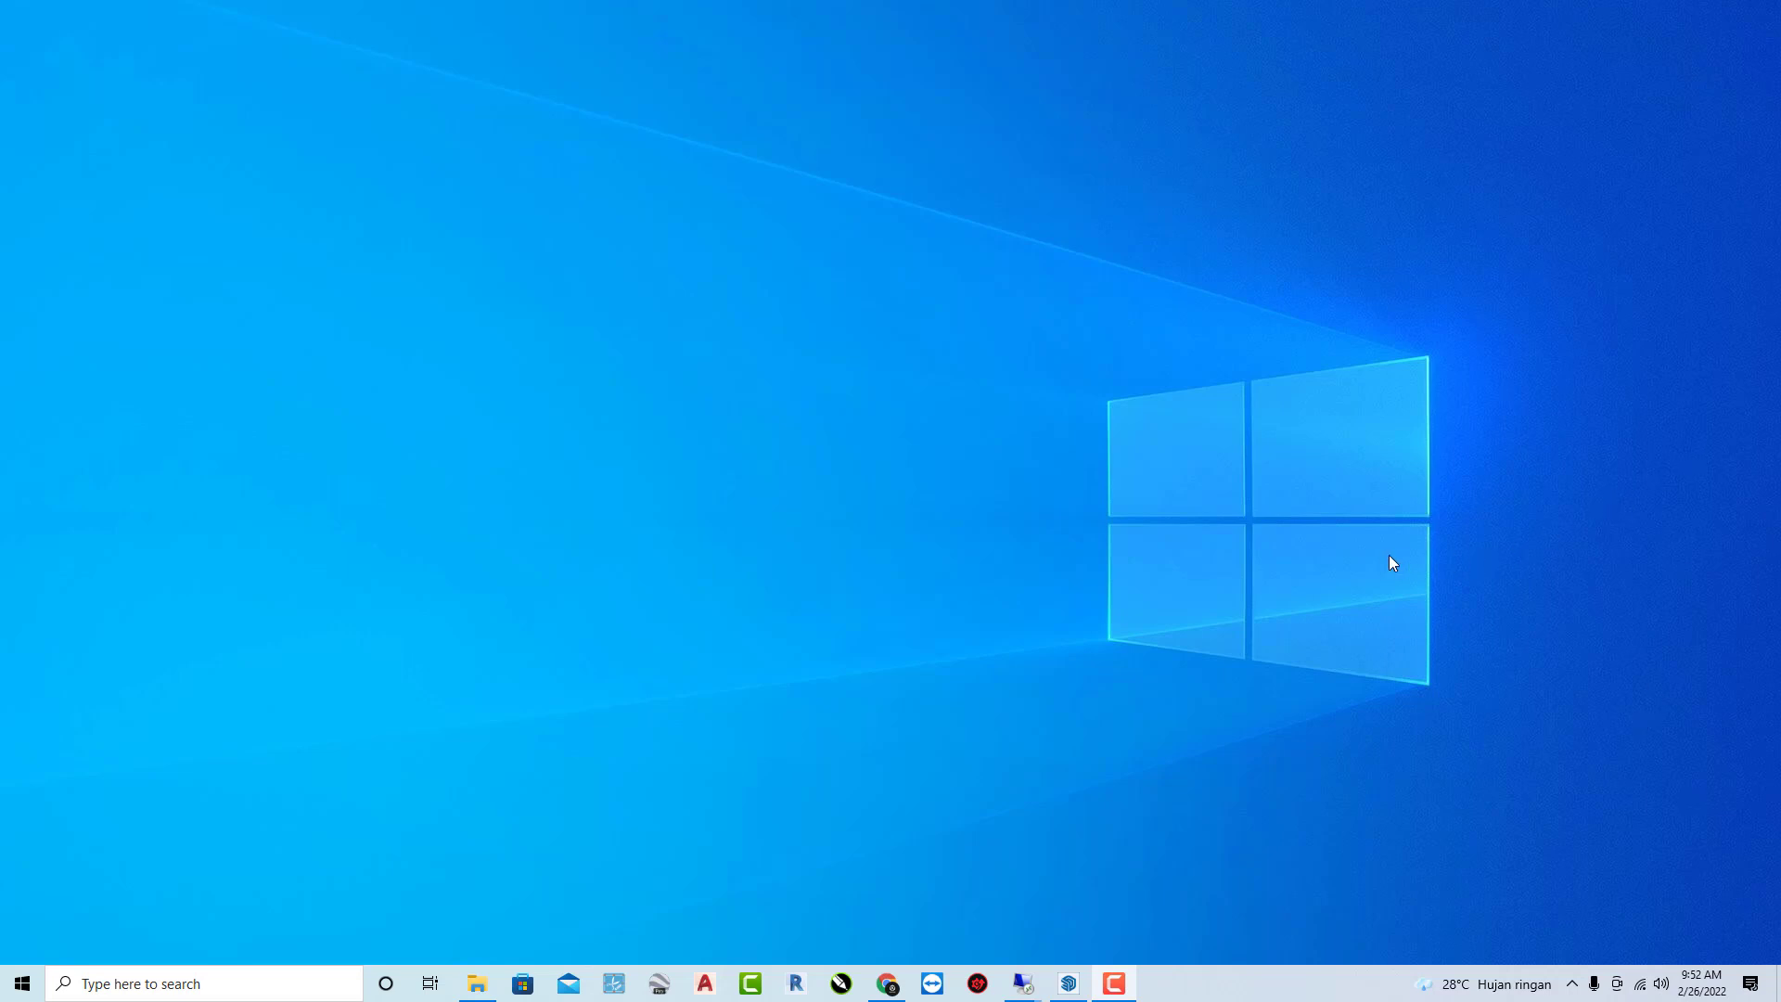
# Orbit the empty model, shift the tool panel up-left, and bring up SketchUcation in Chrome.
pyautogui.click(1071, 985)
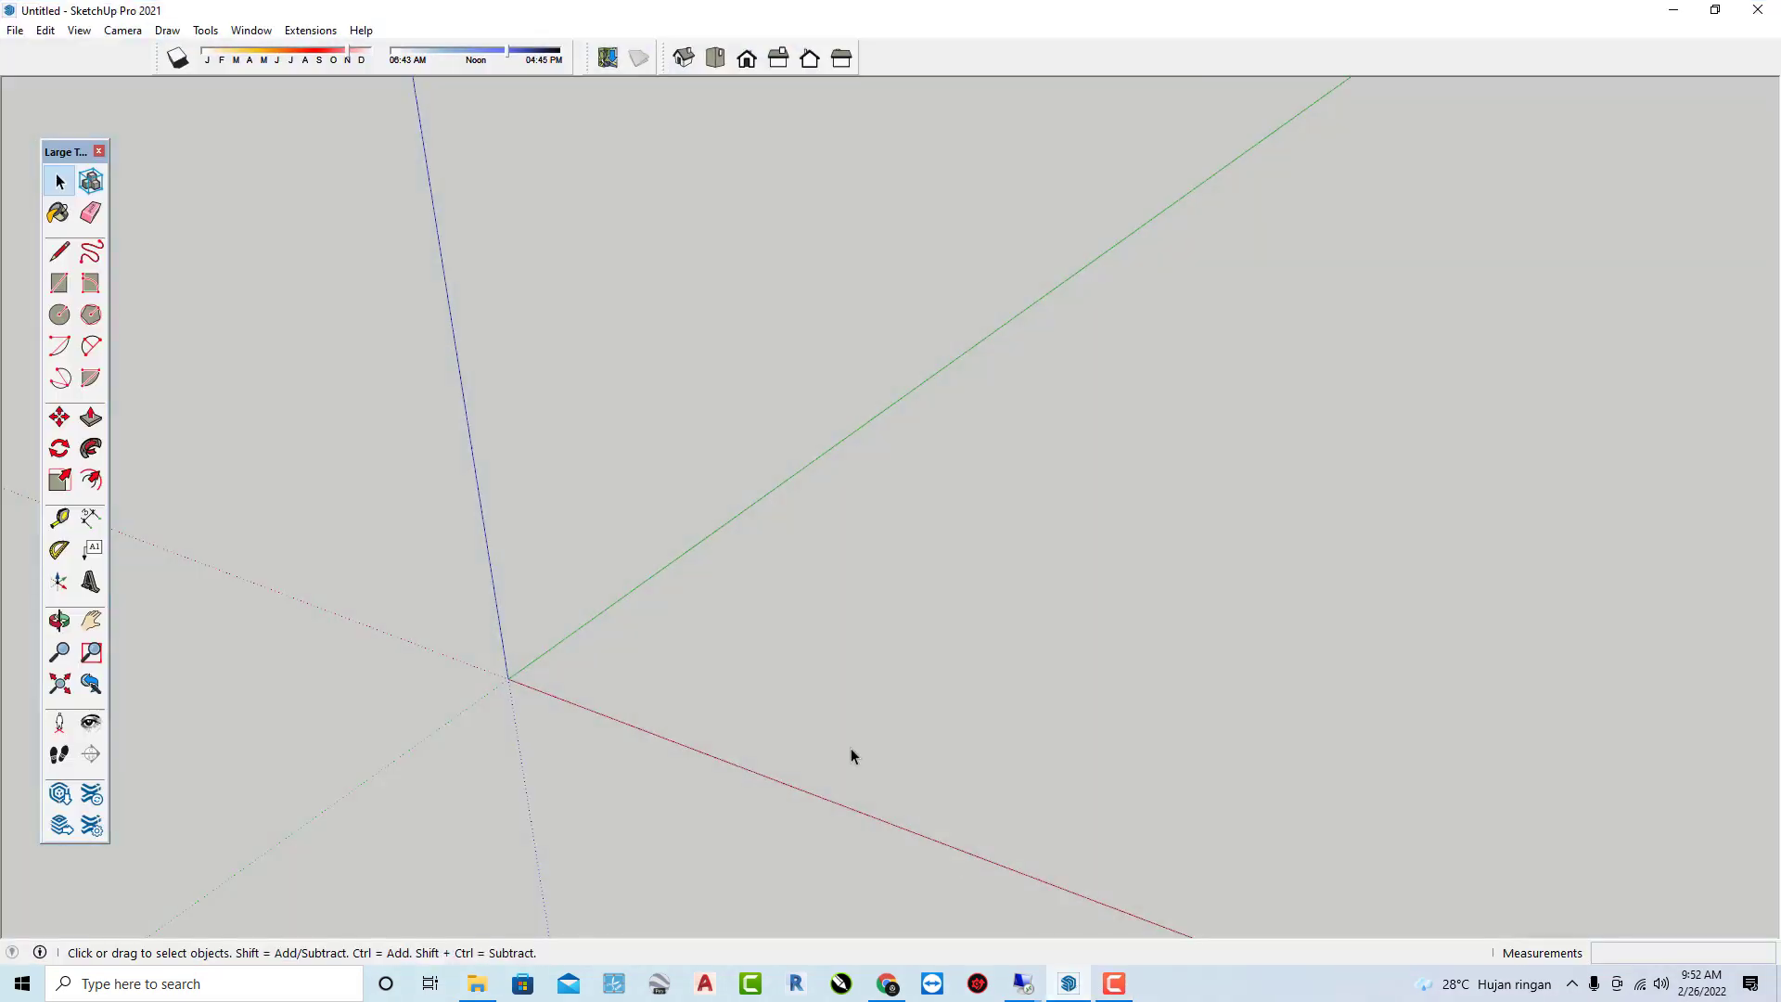
pyautogui.moveTo(851, 751)
pyautogui.mouseDown(button='middle')
pyautogui.moveTo(712, 540)
pyautogui.moveTo(569, 605)
pyautogui.mouseUp(button='middle')
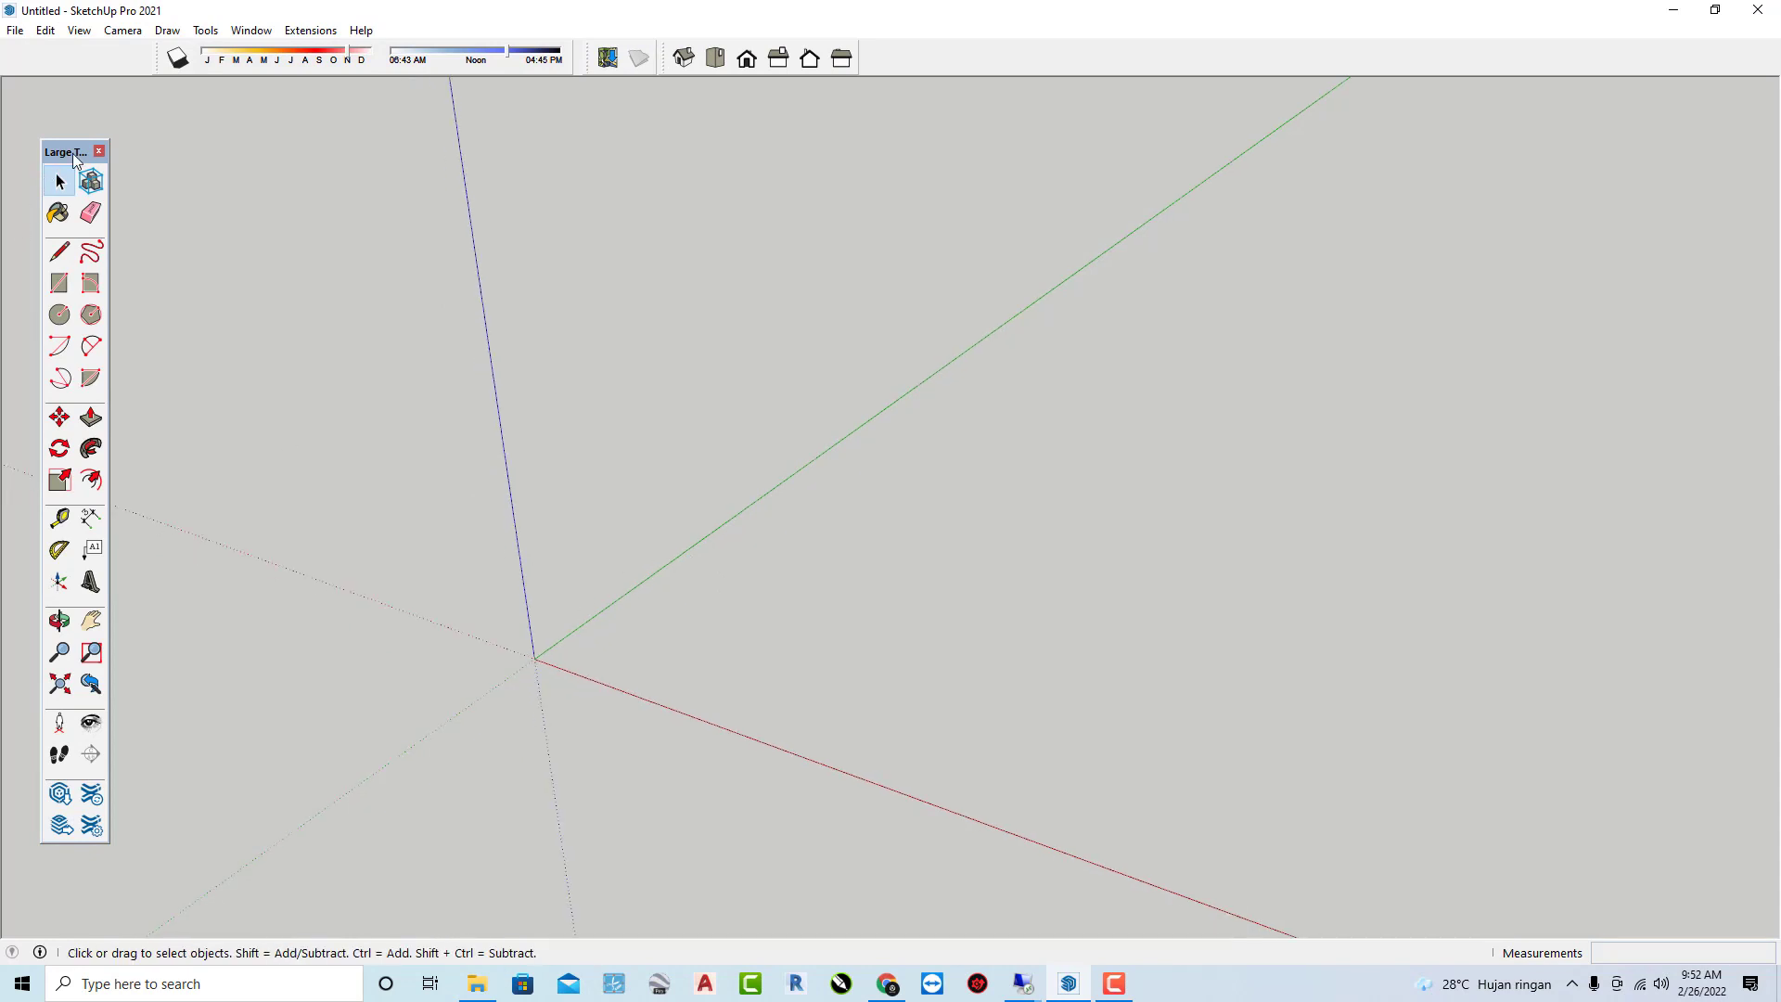
pyautogui.moveTo(71, 151); pyautogui.dragTo(51, 117)
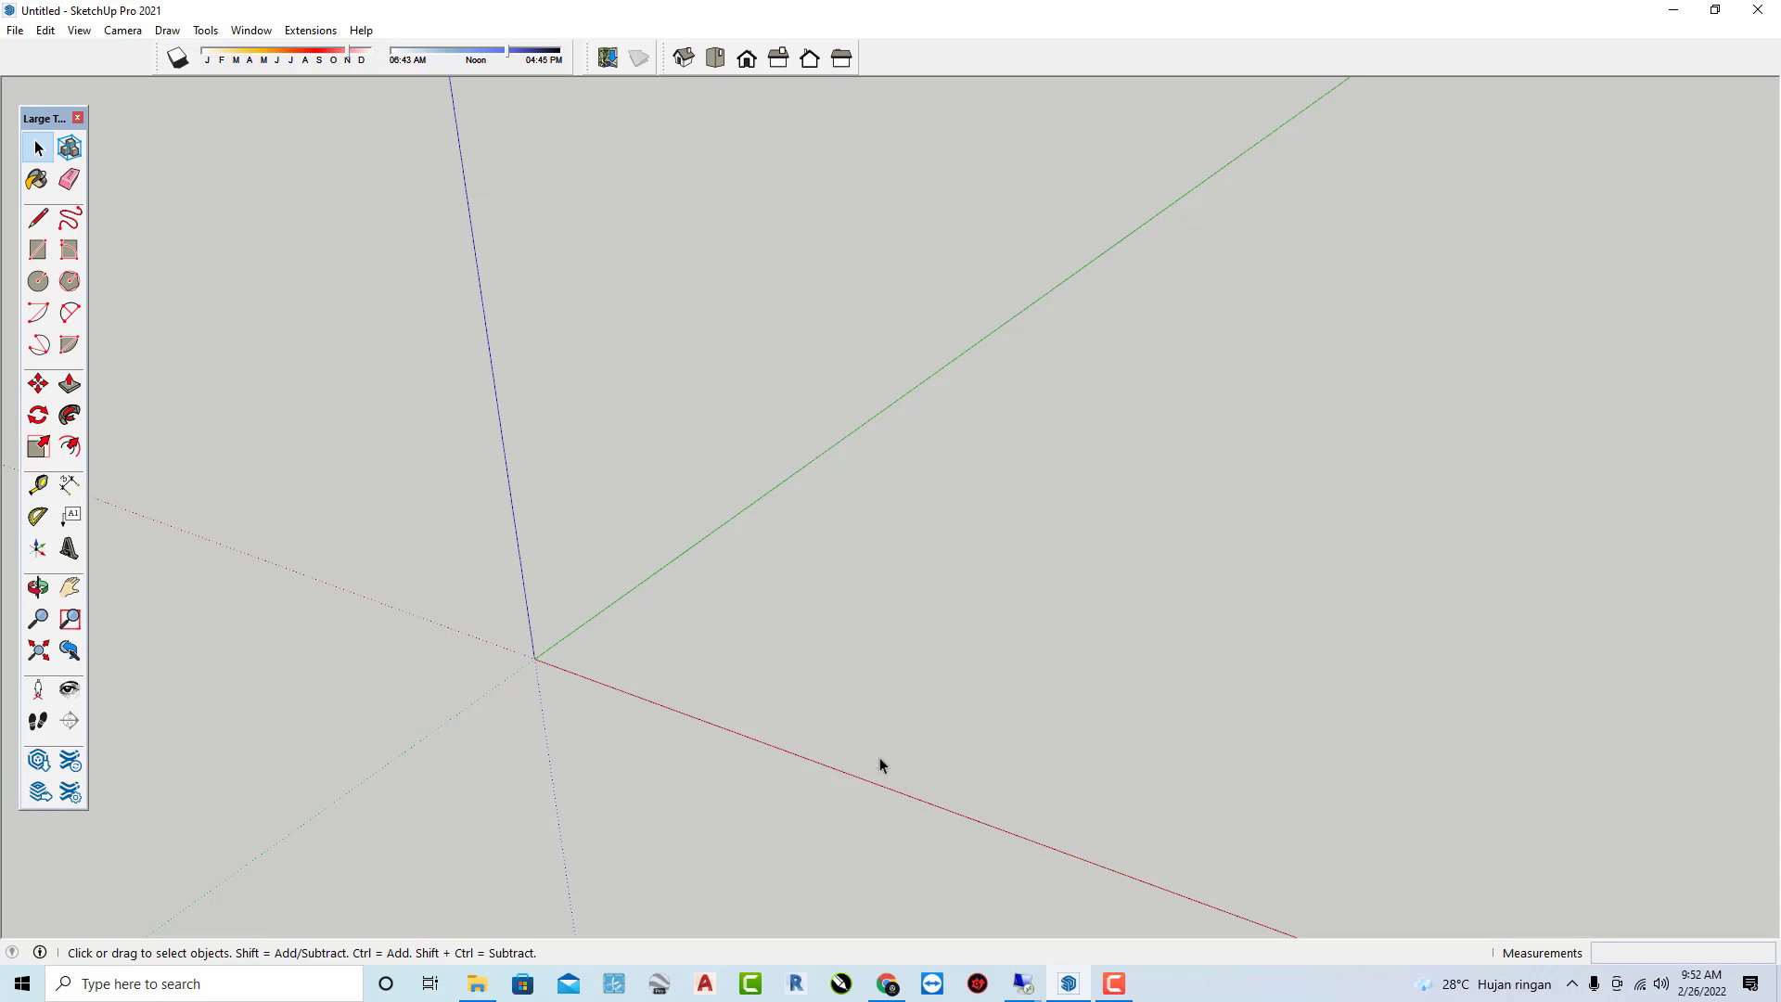
pyautogui.click(888, 983)
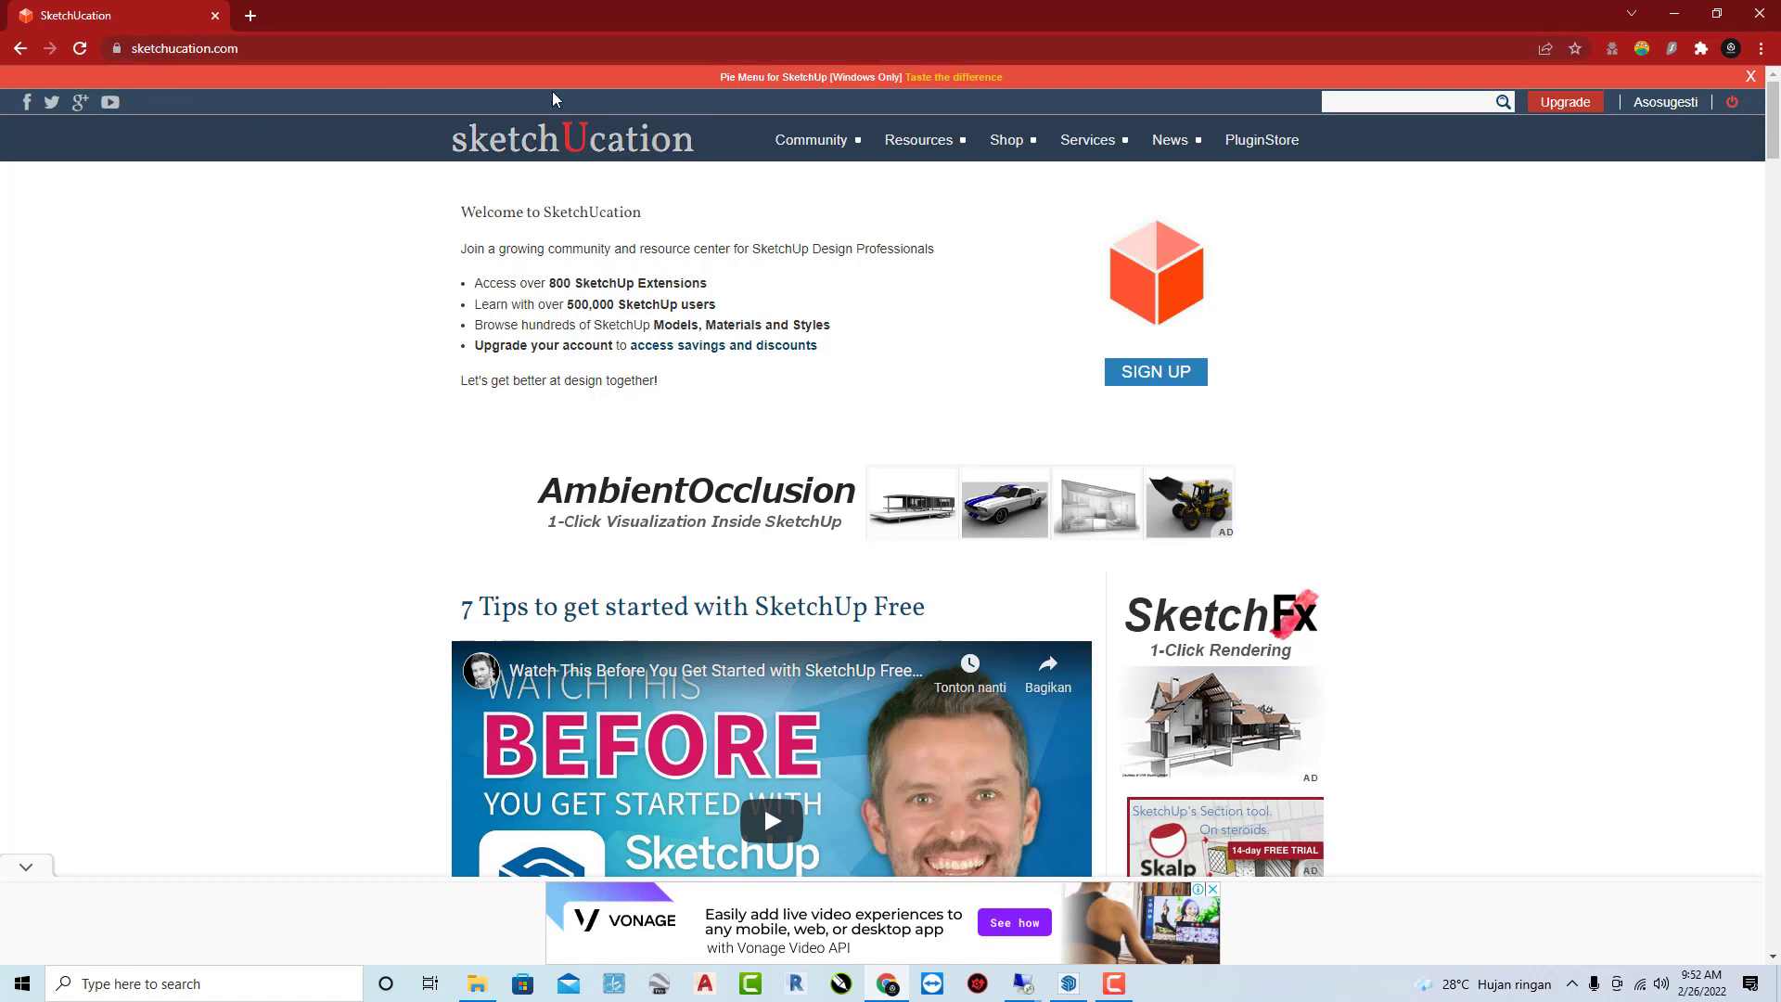
# Google 'sketchucation' in a new tab and open the sketchucation.com homepage.
pyautogui.click(253, 49)
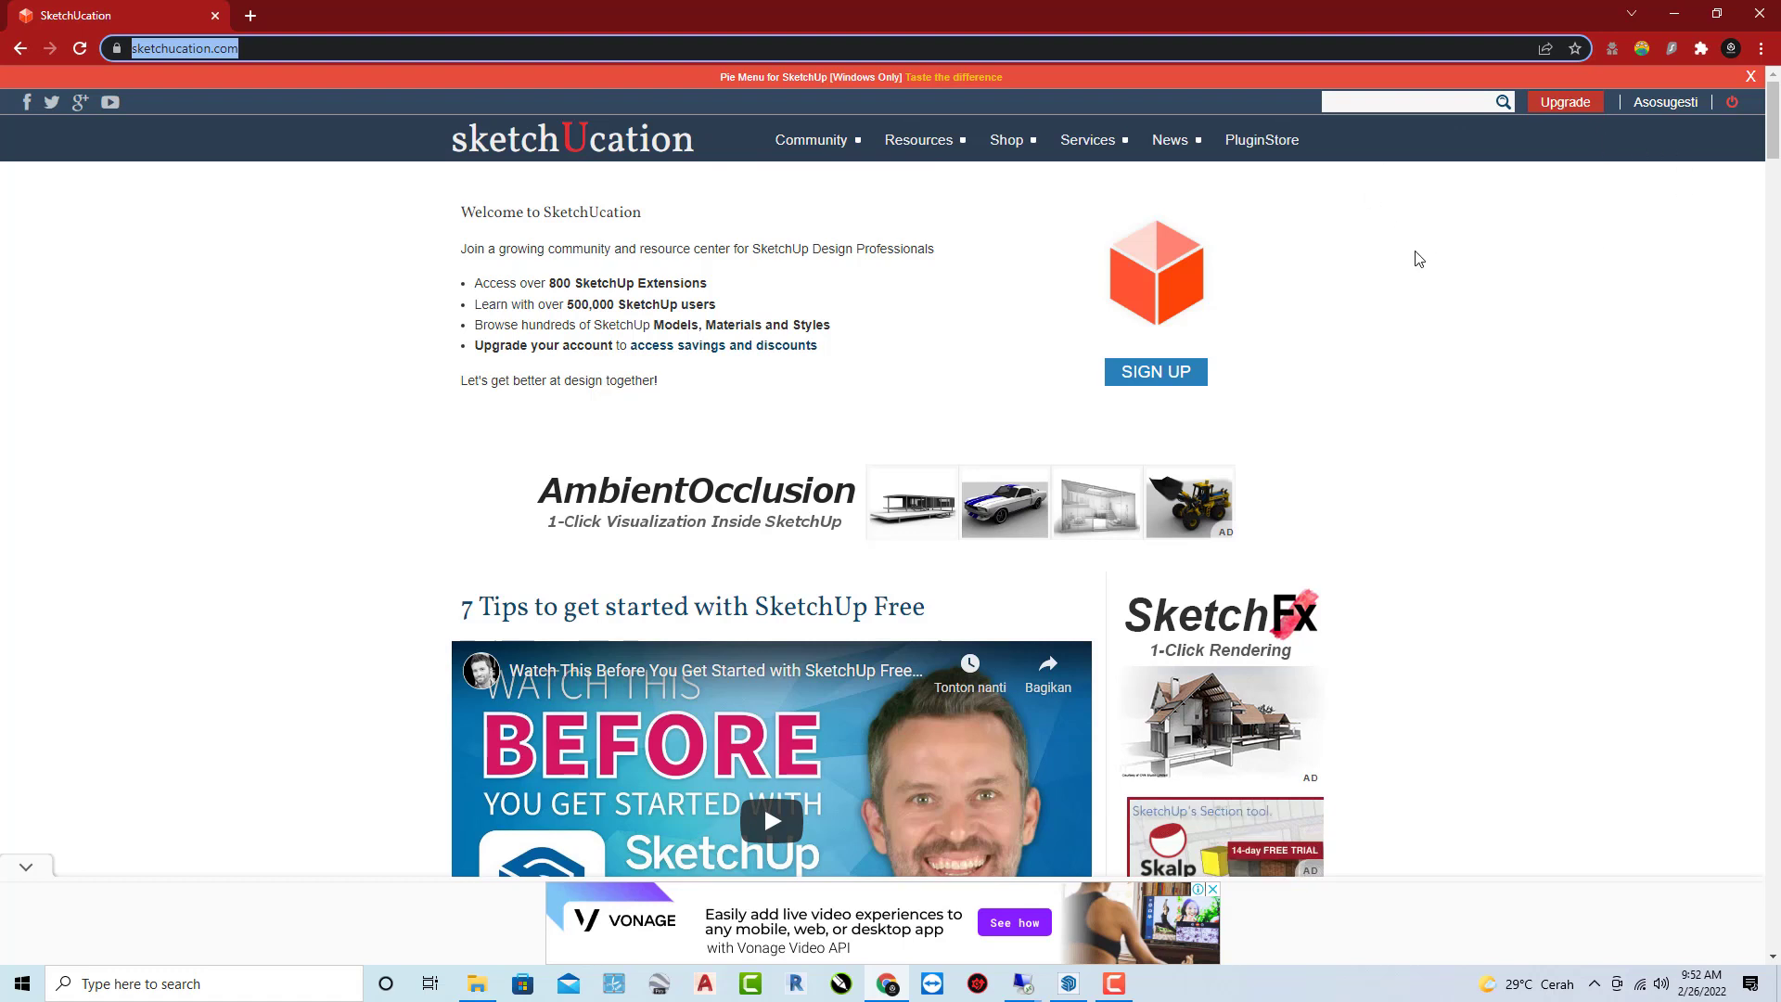
pyautogui.click(250, 16)
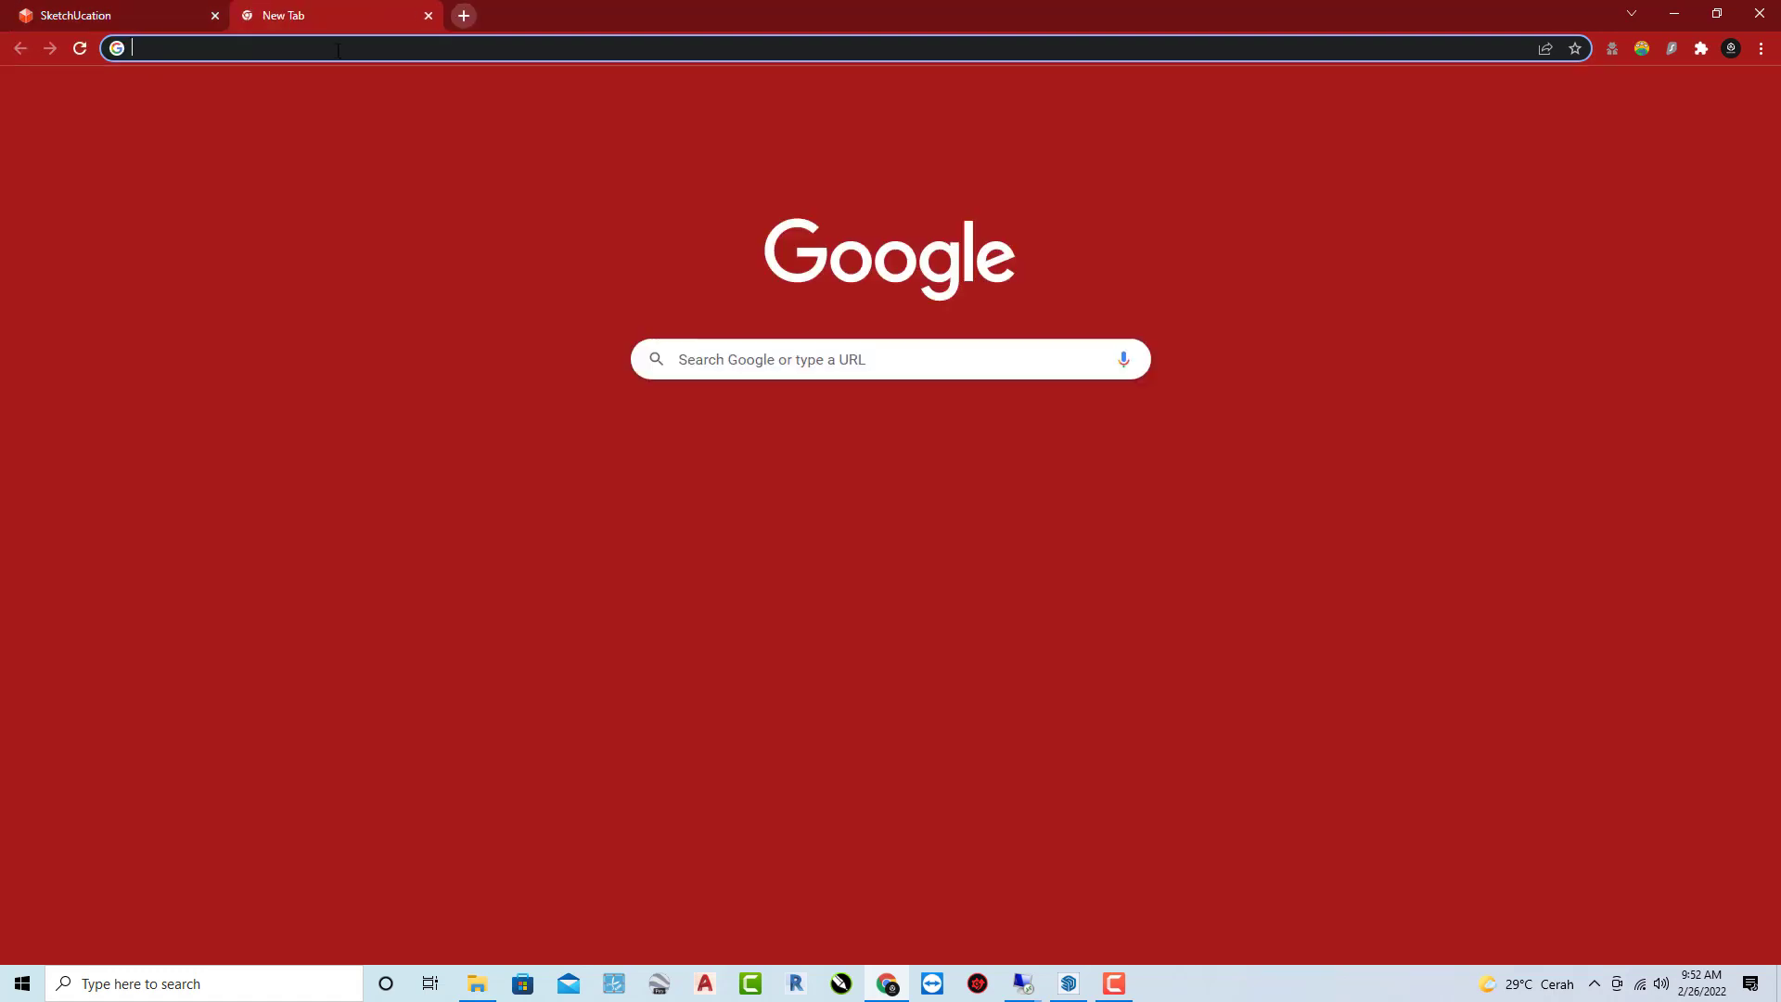
pyautogui.click(977, 349)
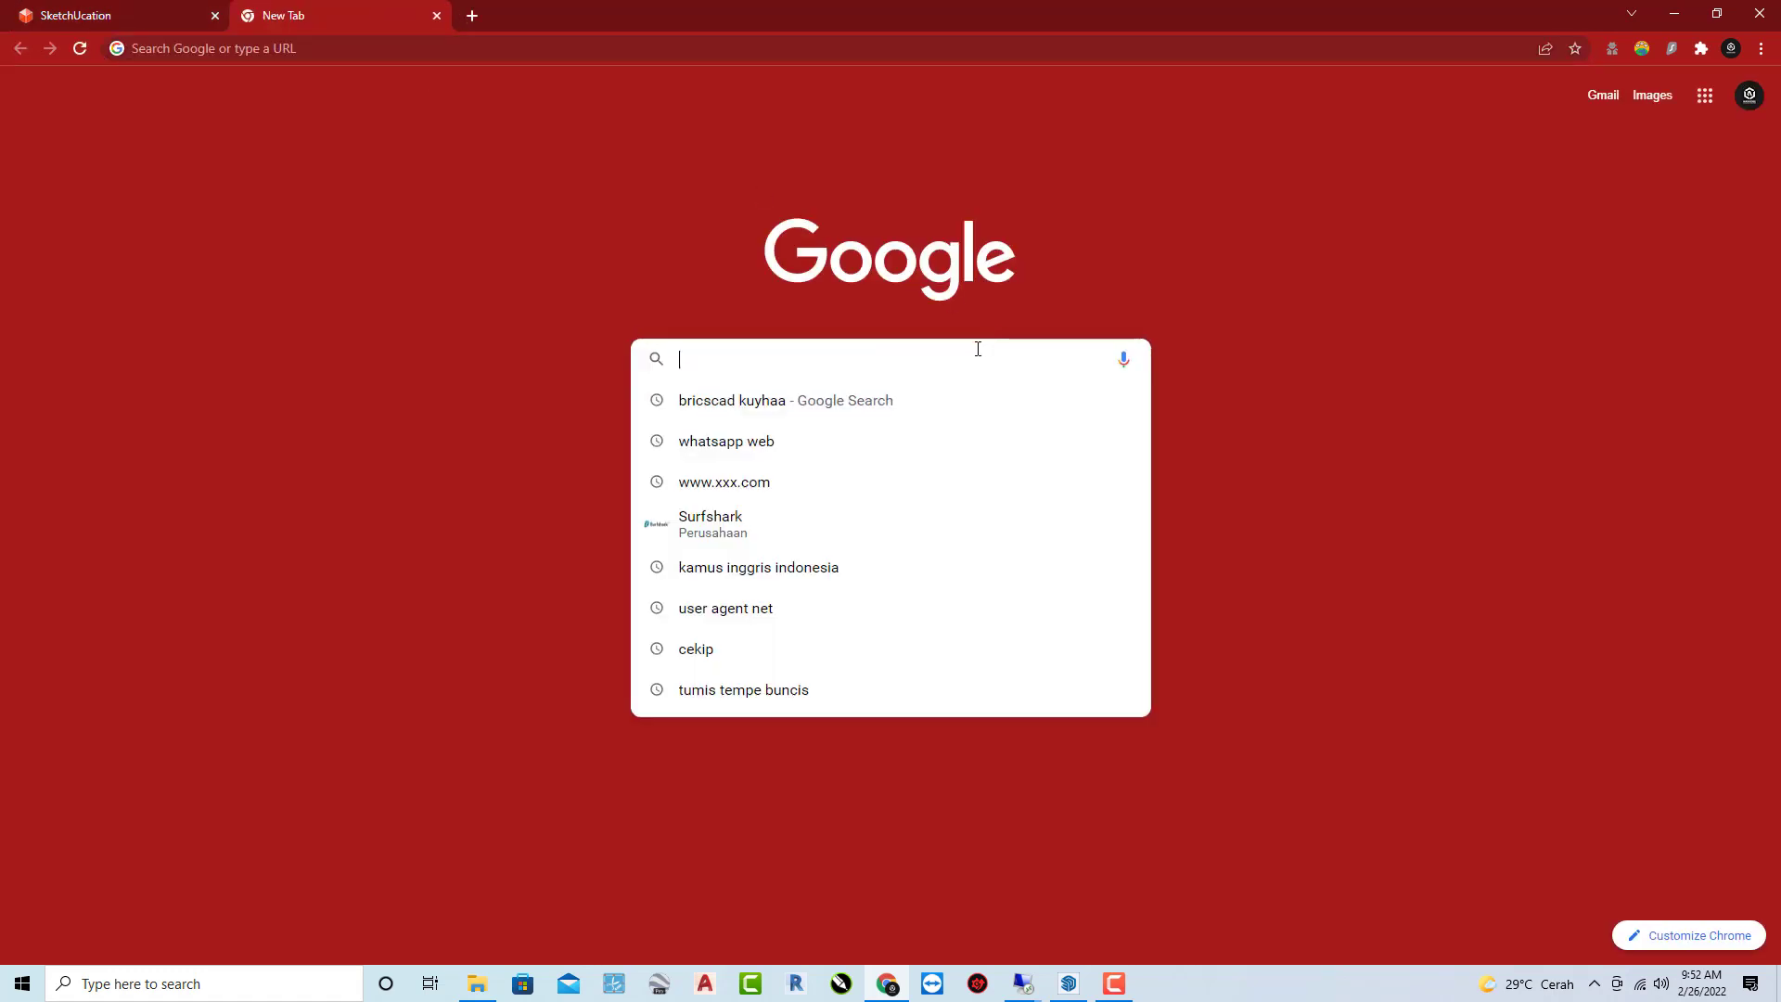
pyautogui.write('ske')
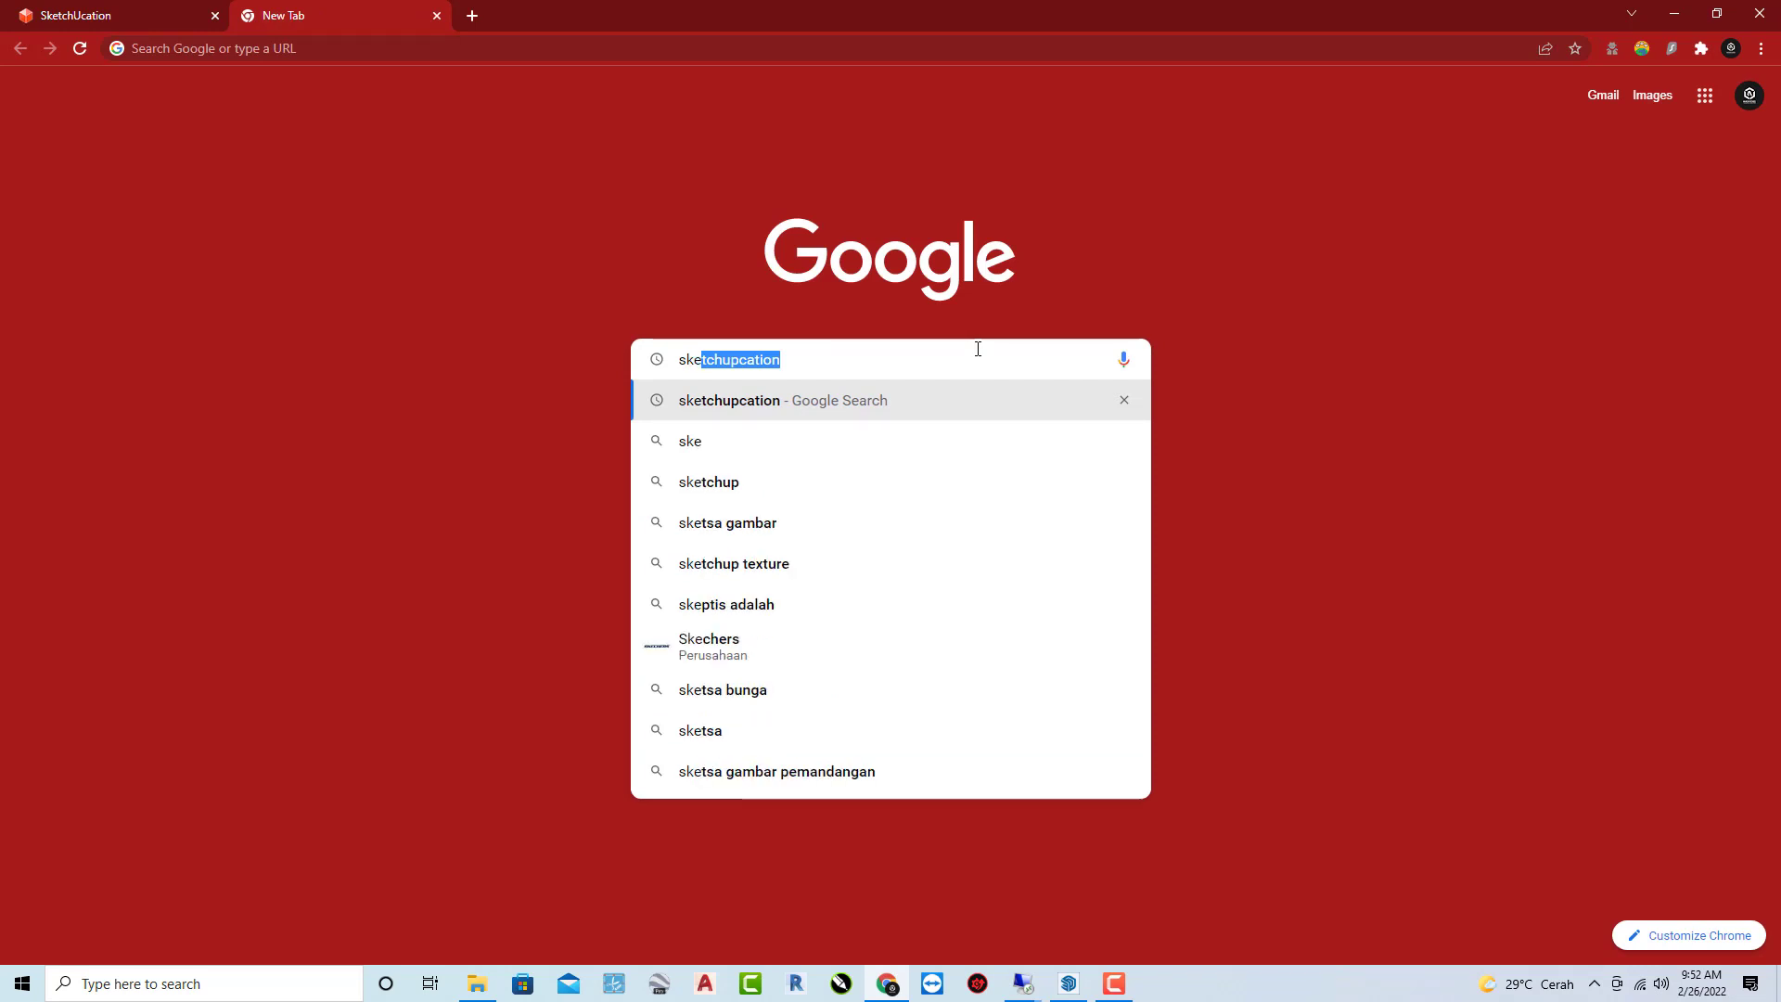
pyautogui.press('Return')
pyautogui.click(247, 341)
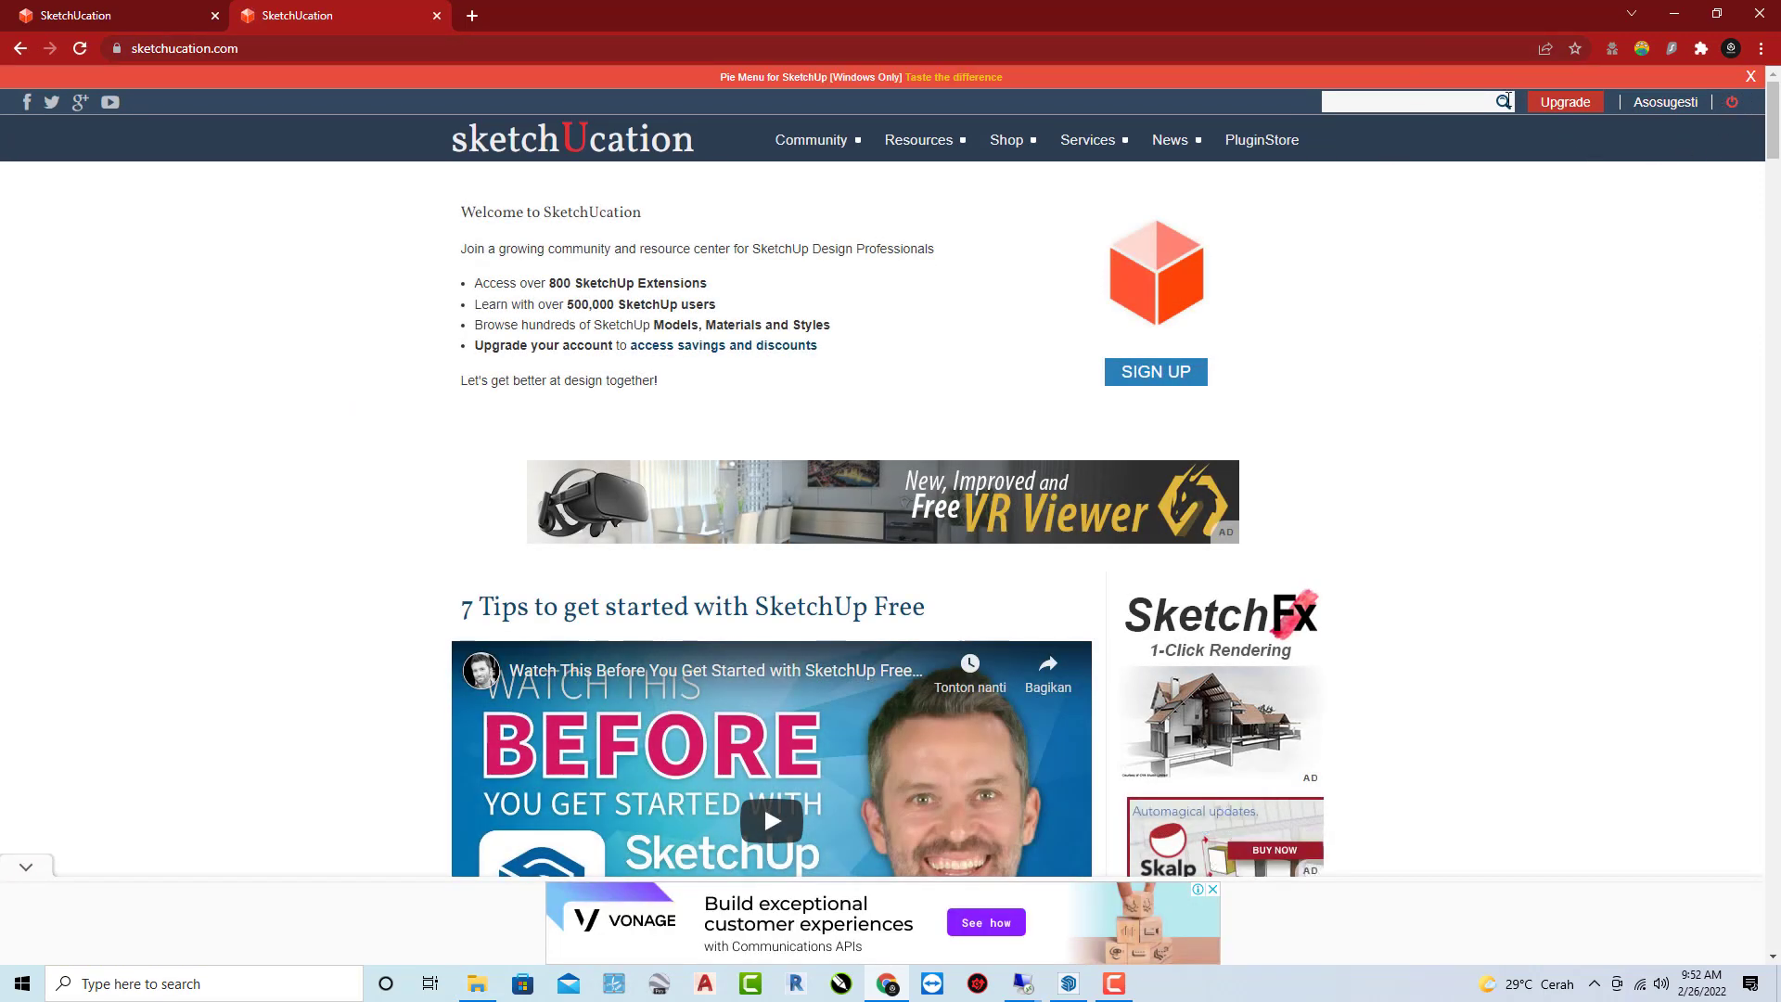
pyautogui.scroll(-1, 1131, 199)
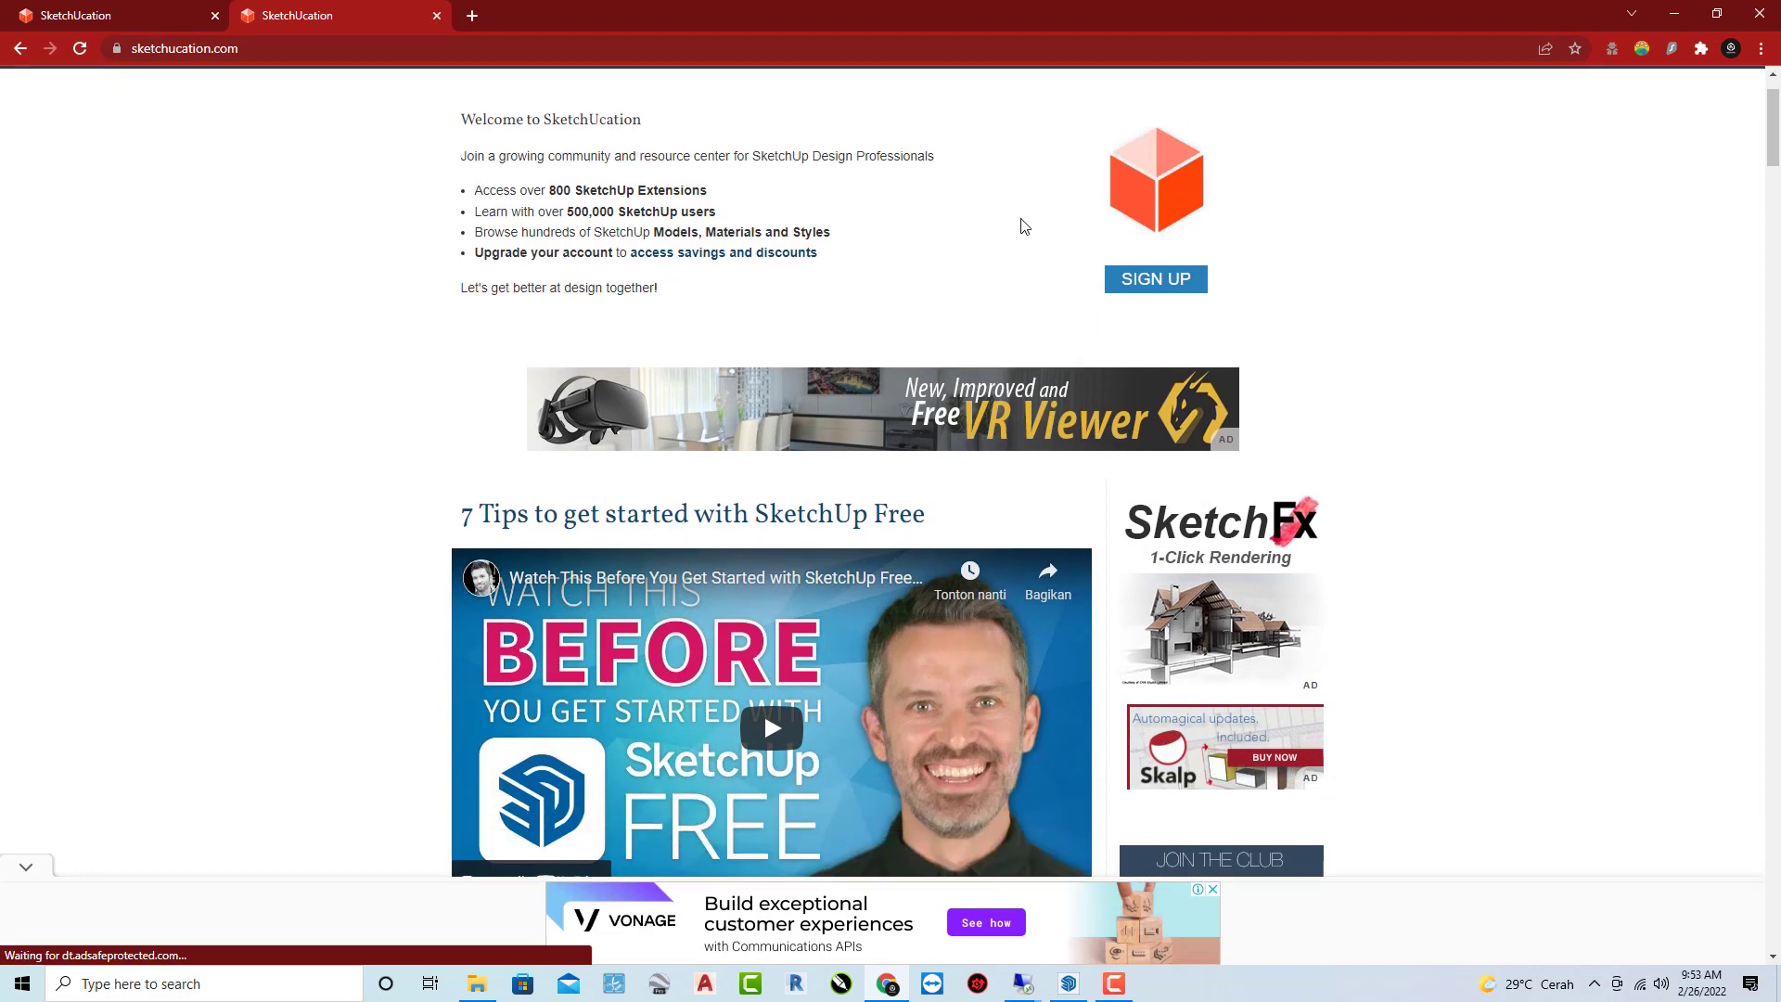
pyautogui.scroll(1, 1112, 190)
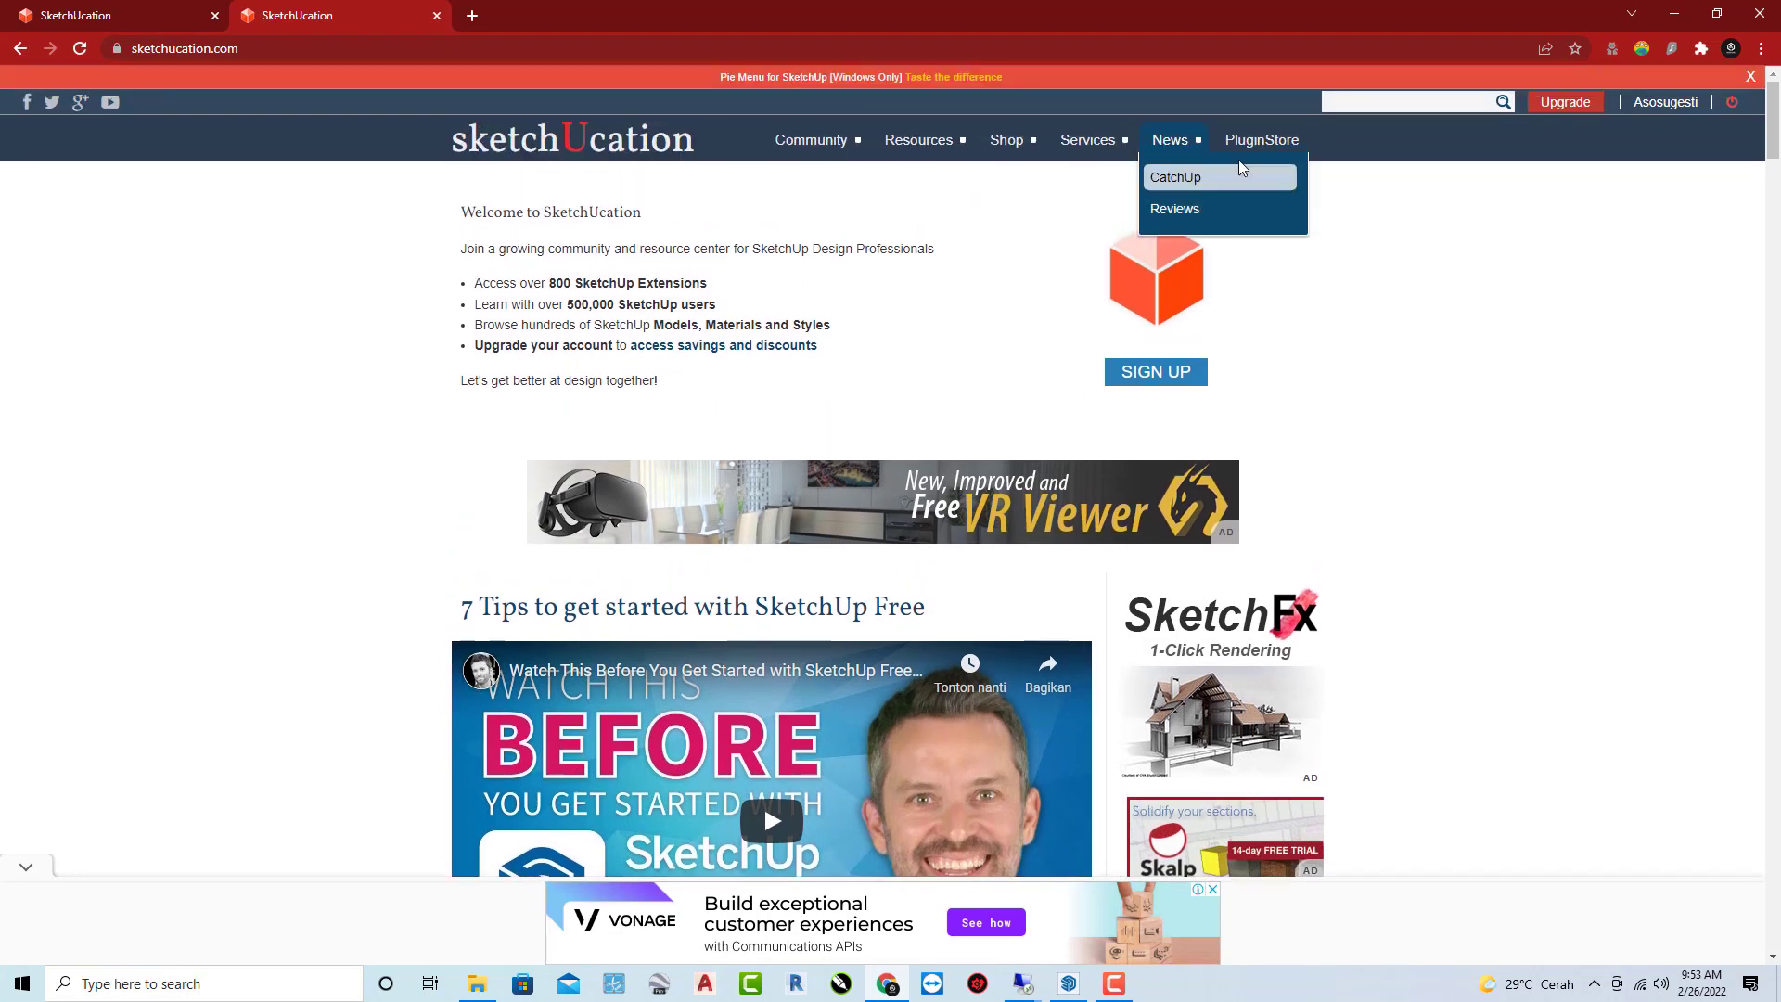
# Go to the SketchUcation PluginStore and search it for 'roundcorner'.
pyautogui.click(1268, 149)
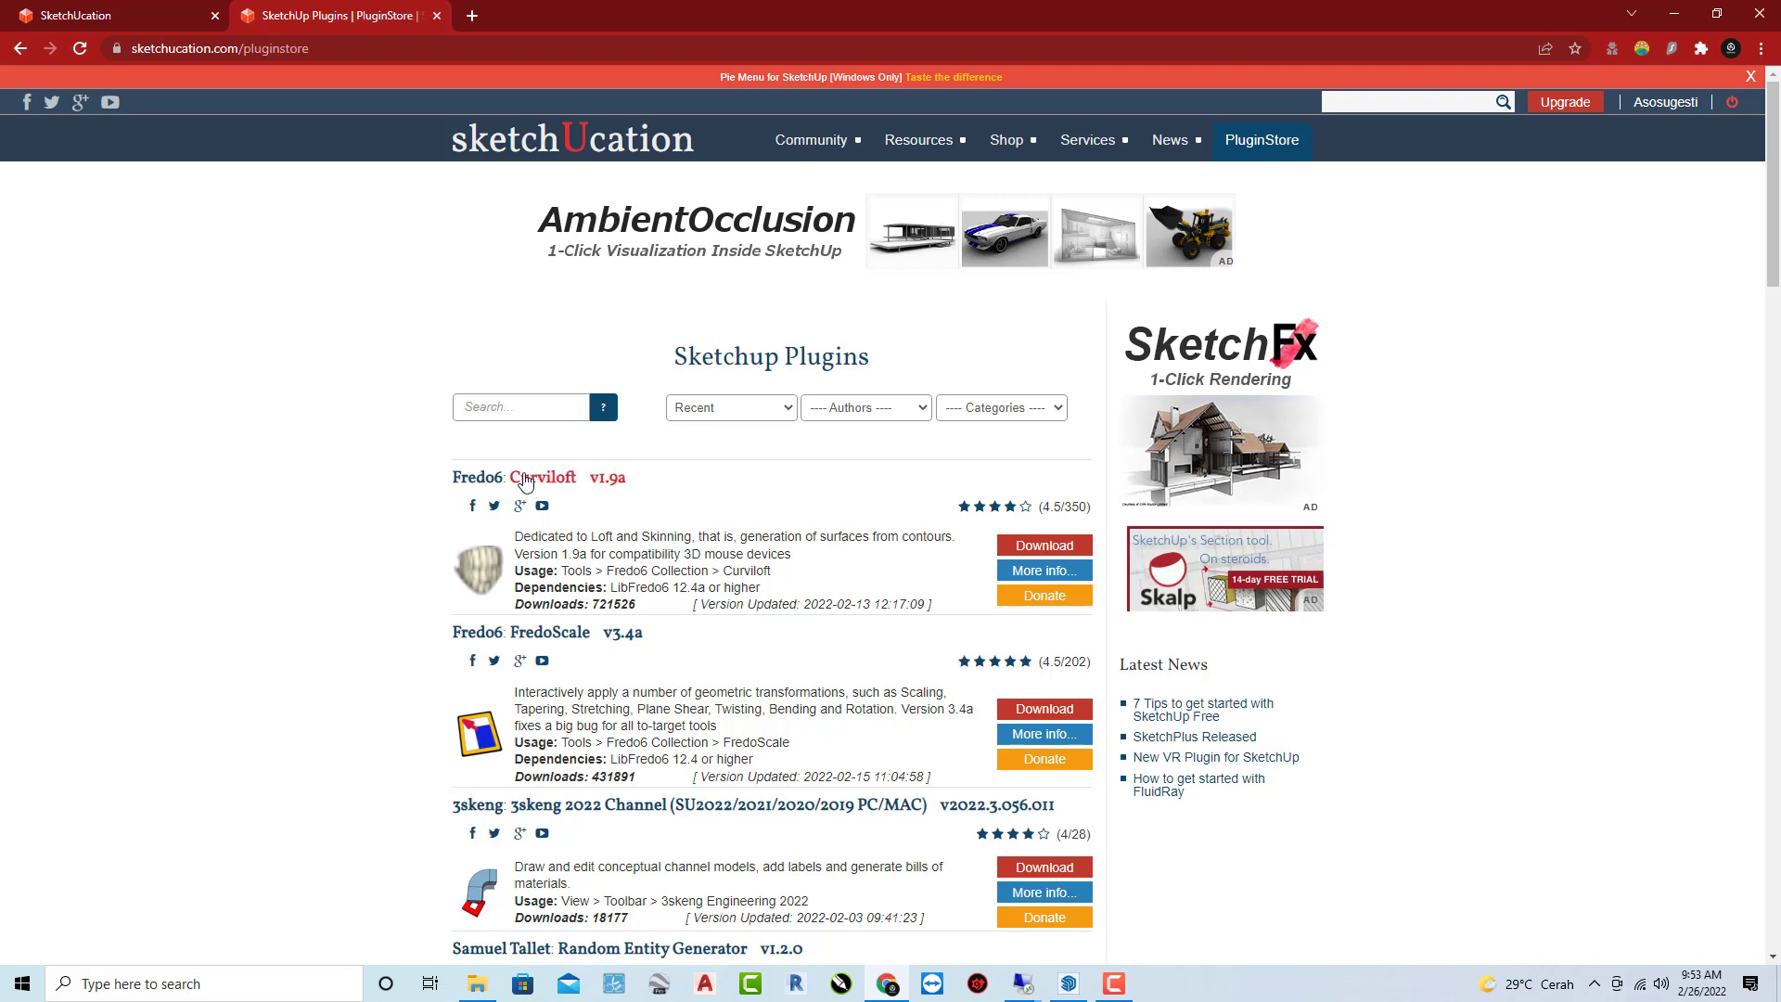
pyautogui.scroll(-5, 517, 439)
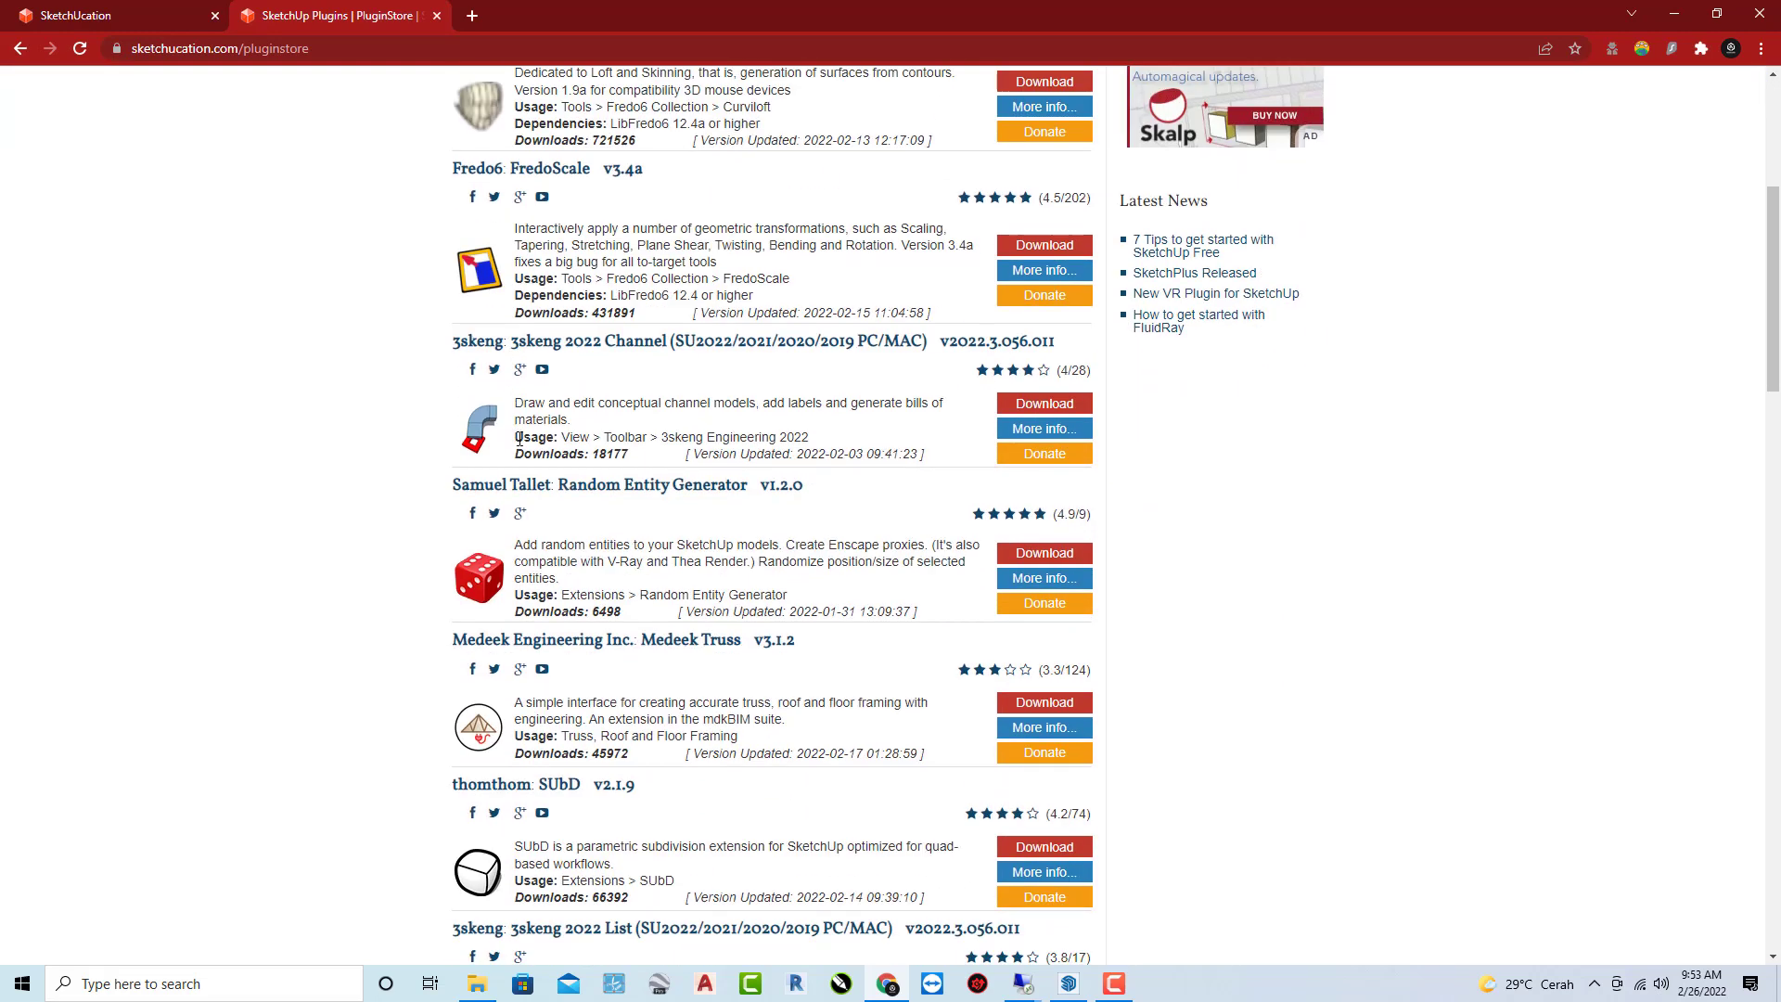
pyautogui.scroll(-3, 563, 475)
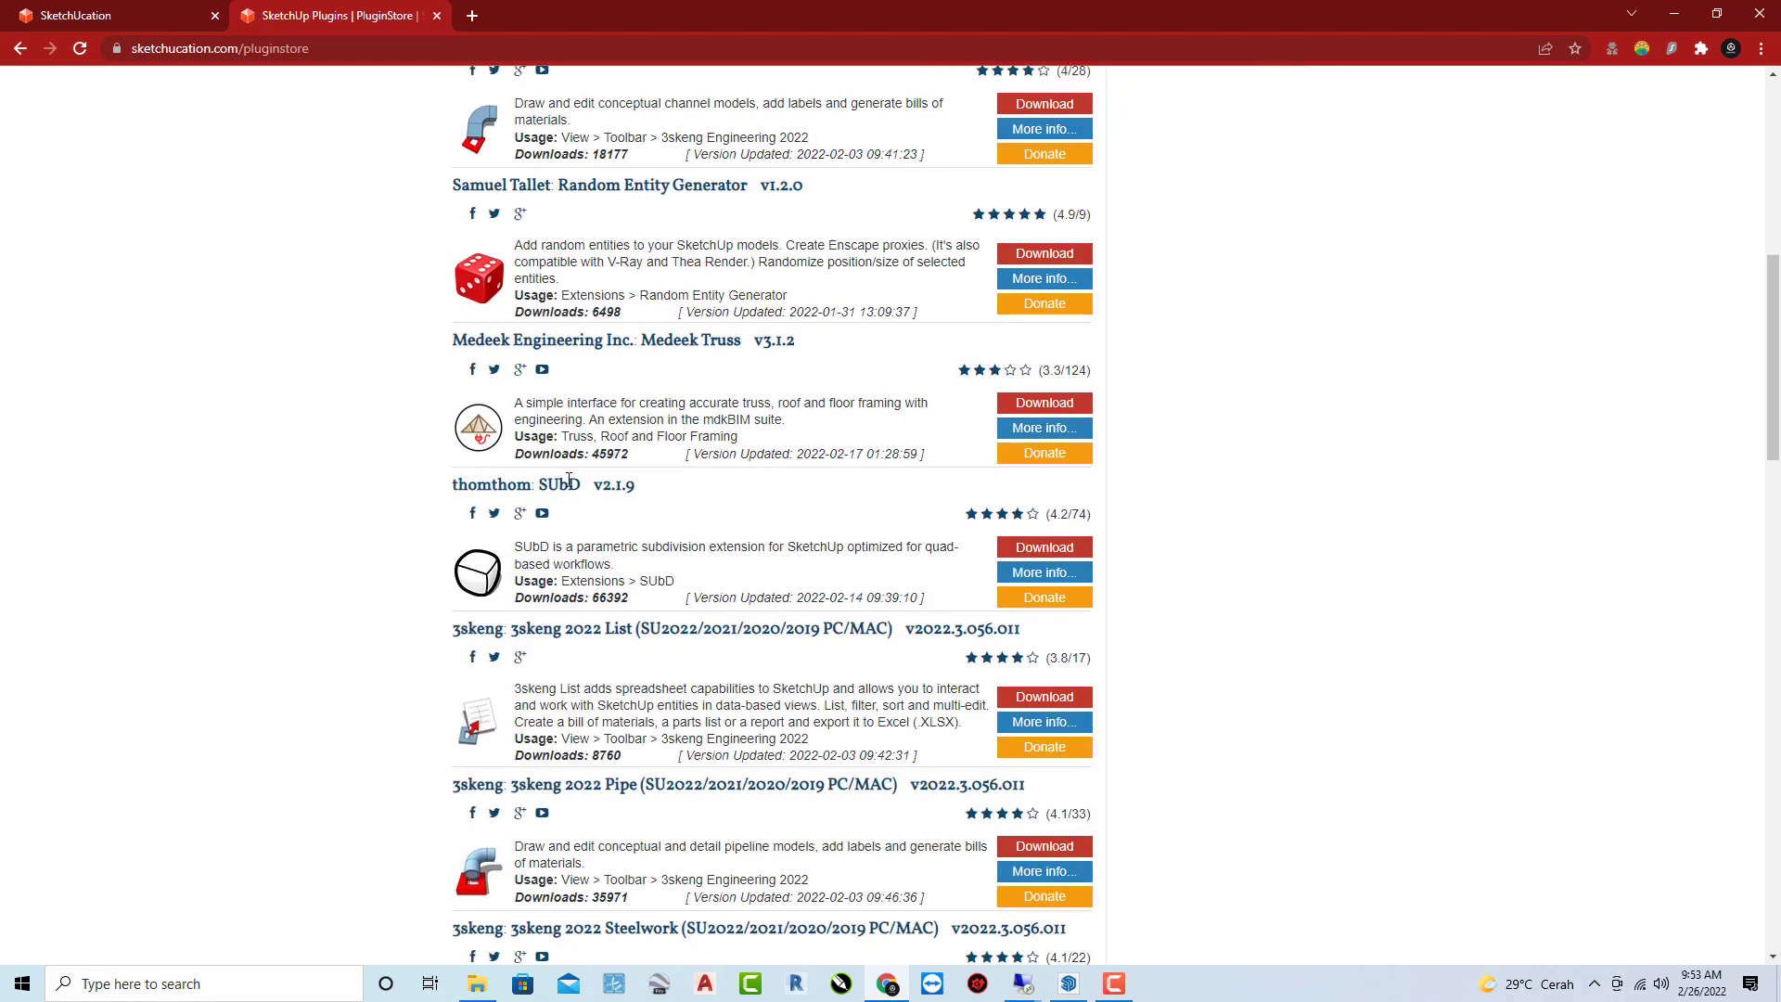
pyautogui.scroll(-2, 565, 476)
pyautogui.scroll(5, 567, 480)
pyautogui.scroll(6, 572, 488)
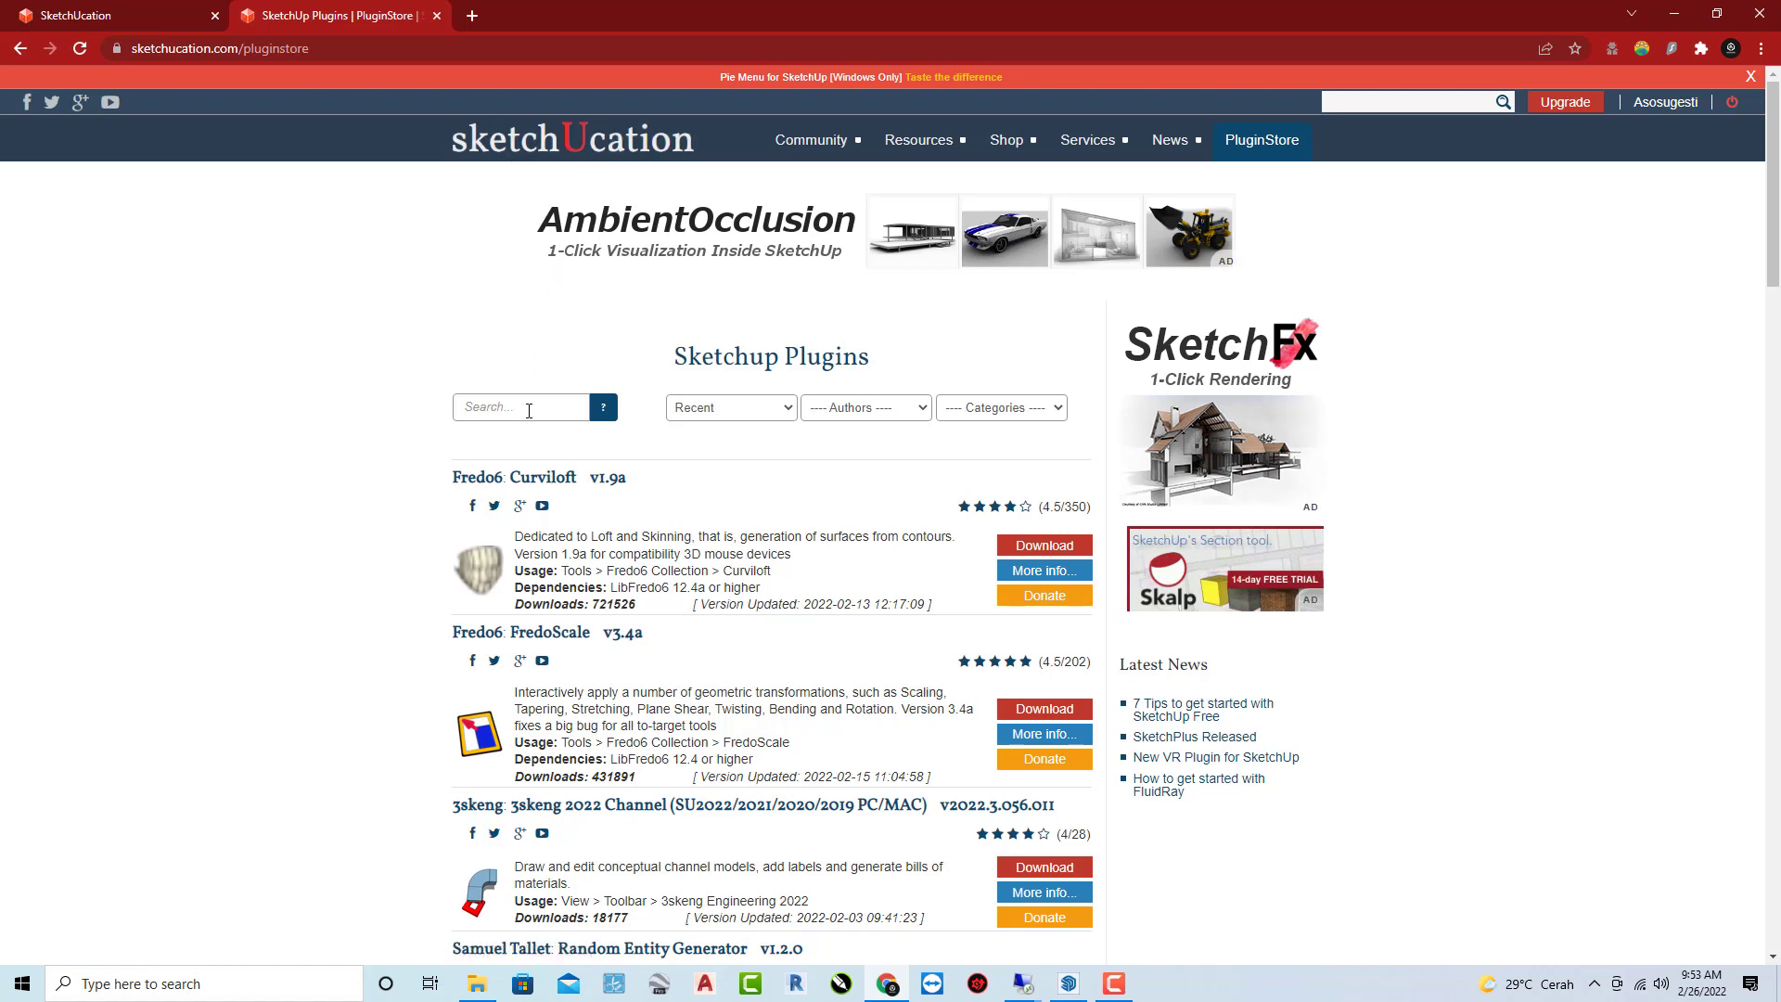
pyautogui.click(528, 411)
pyautogui.write('roundcorner')
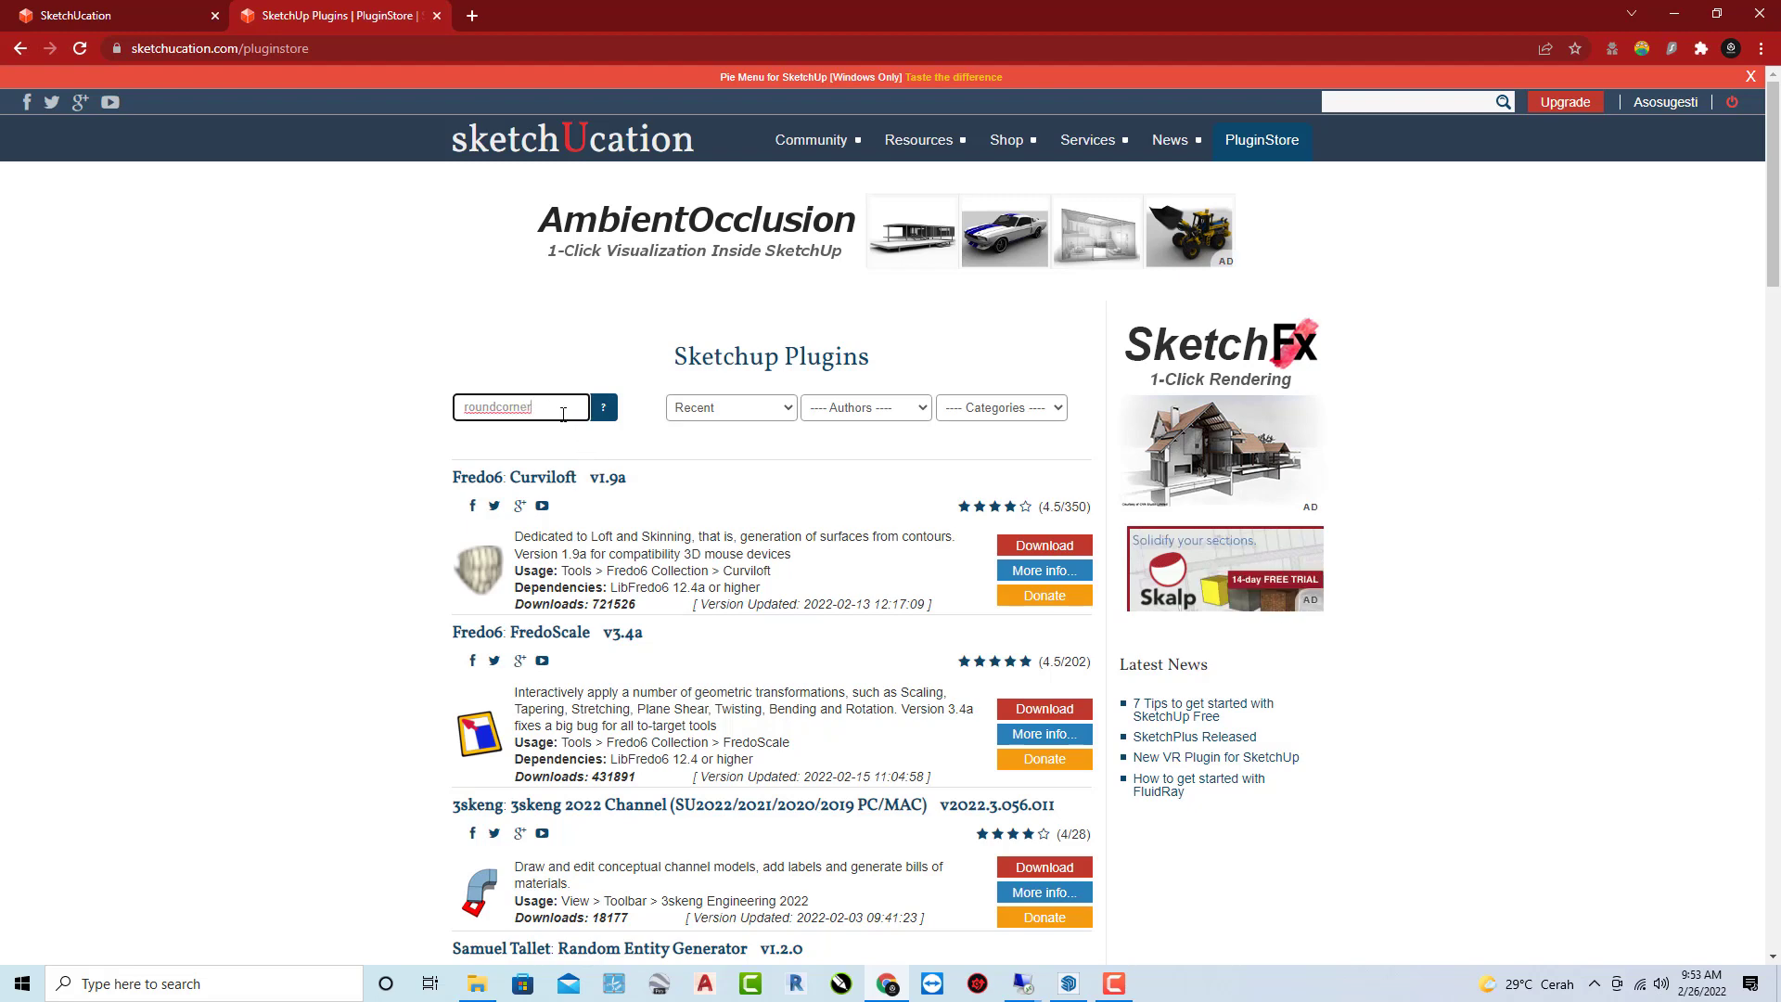
pyautogui.press('Return')
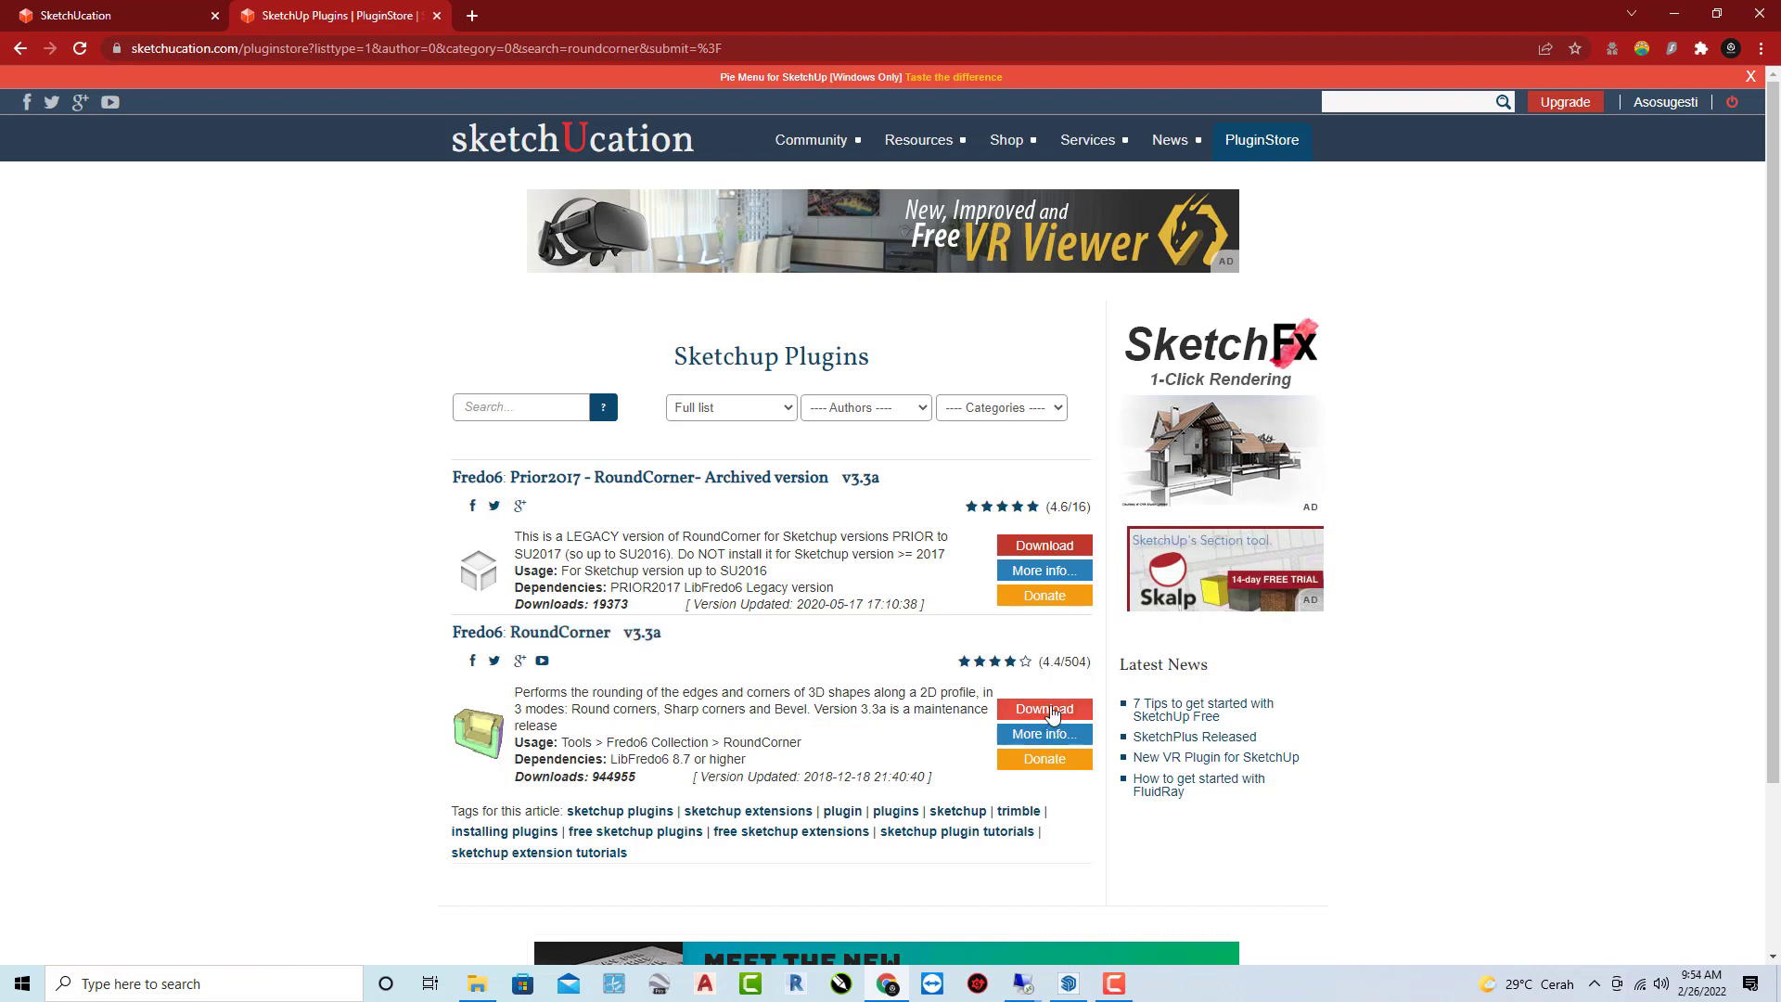
# Download RoundCorner v3.3a, then browse the full list of Fredo6 plugins.
pyautogui.click(1051, 714)
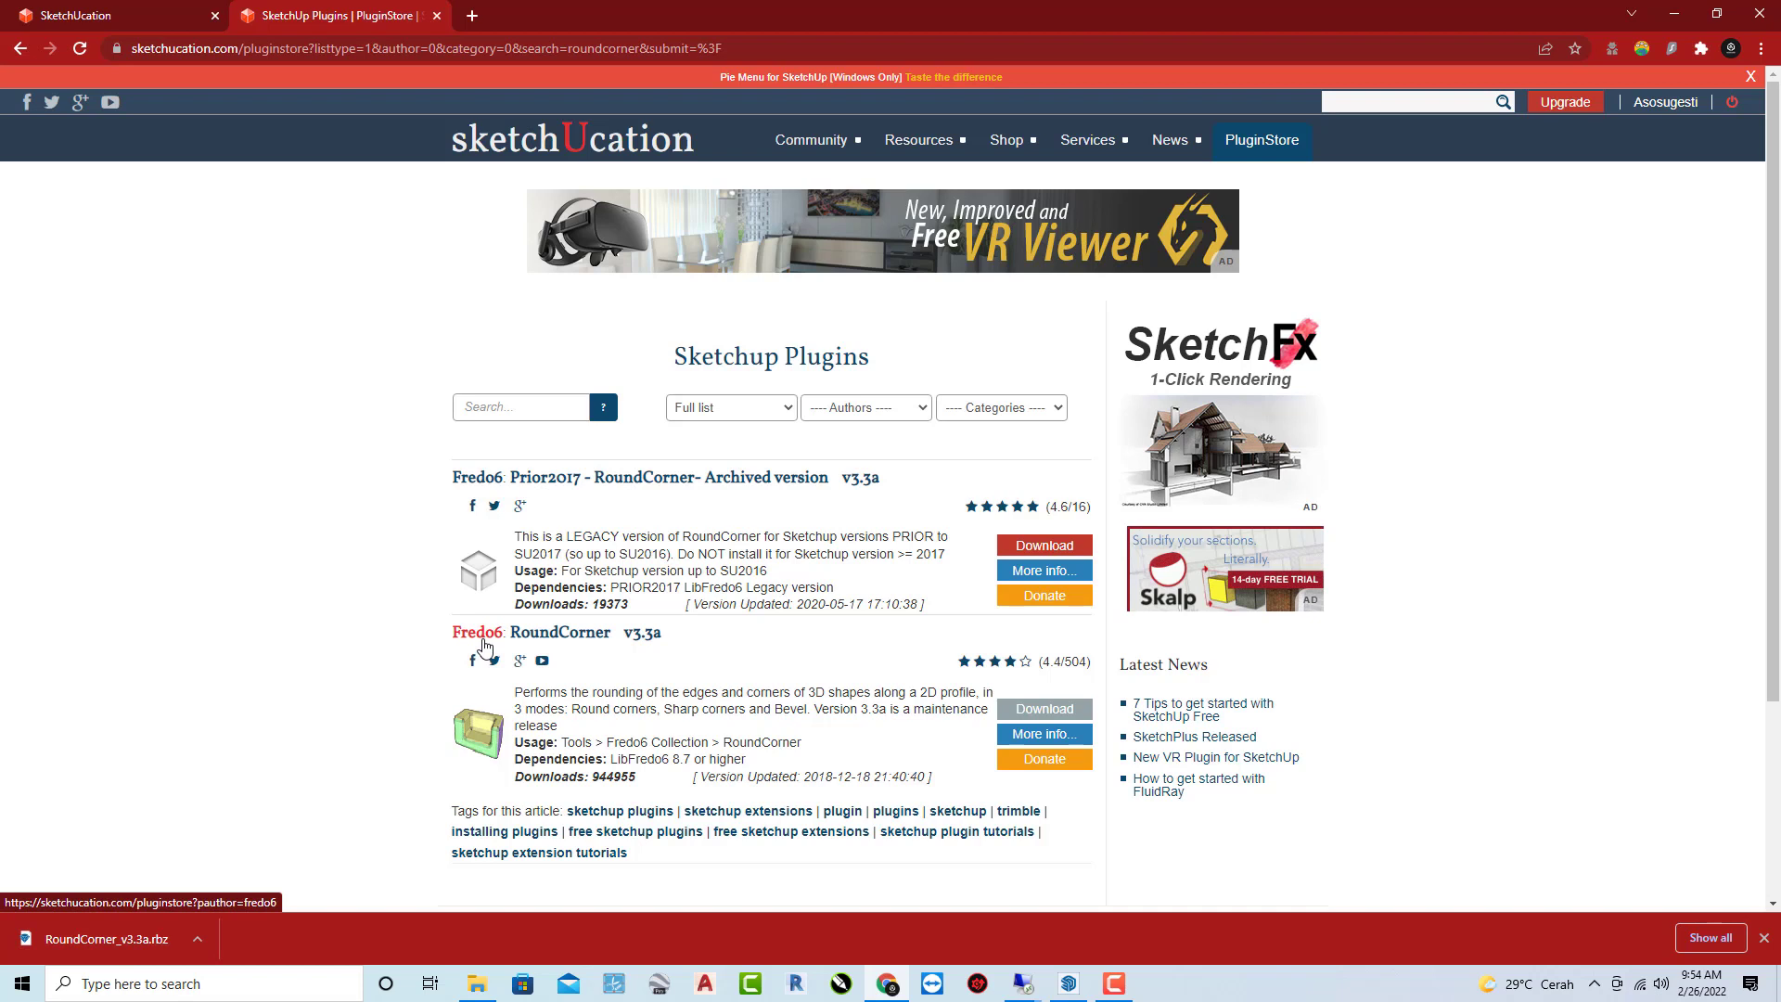
pyautogui.click(486, 642)
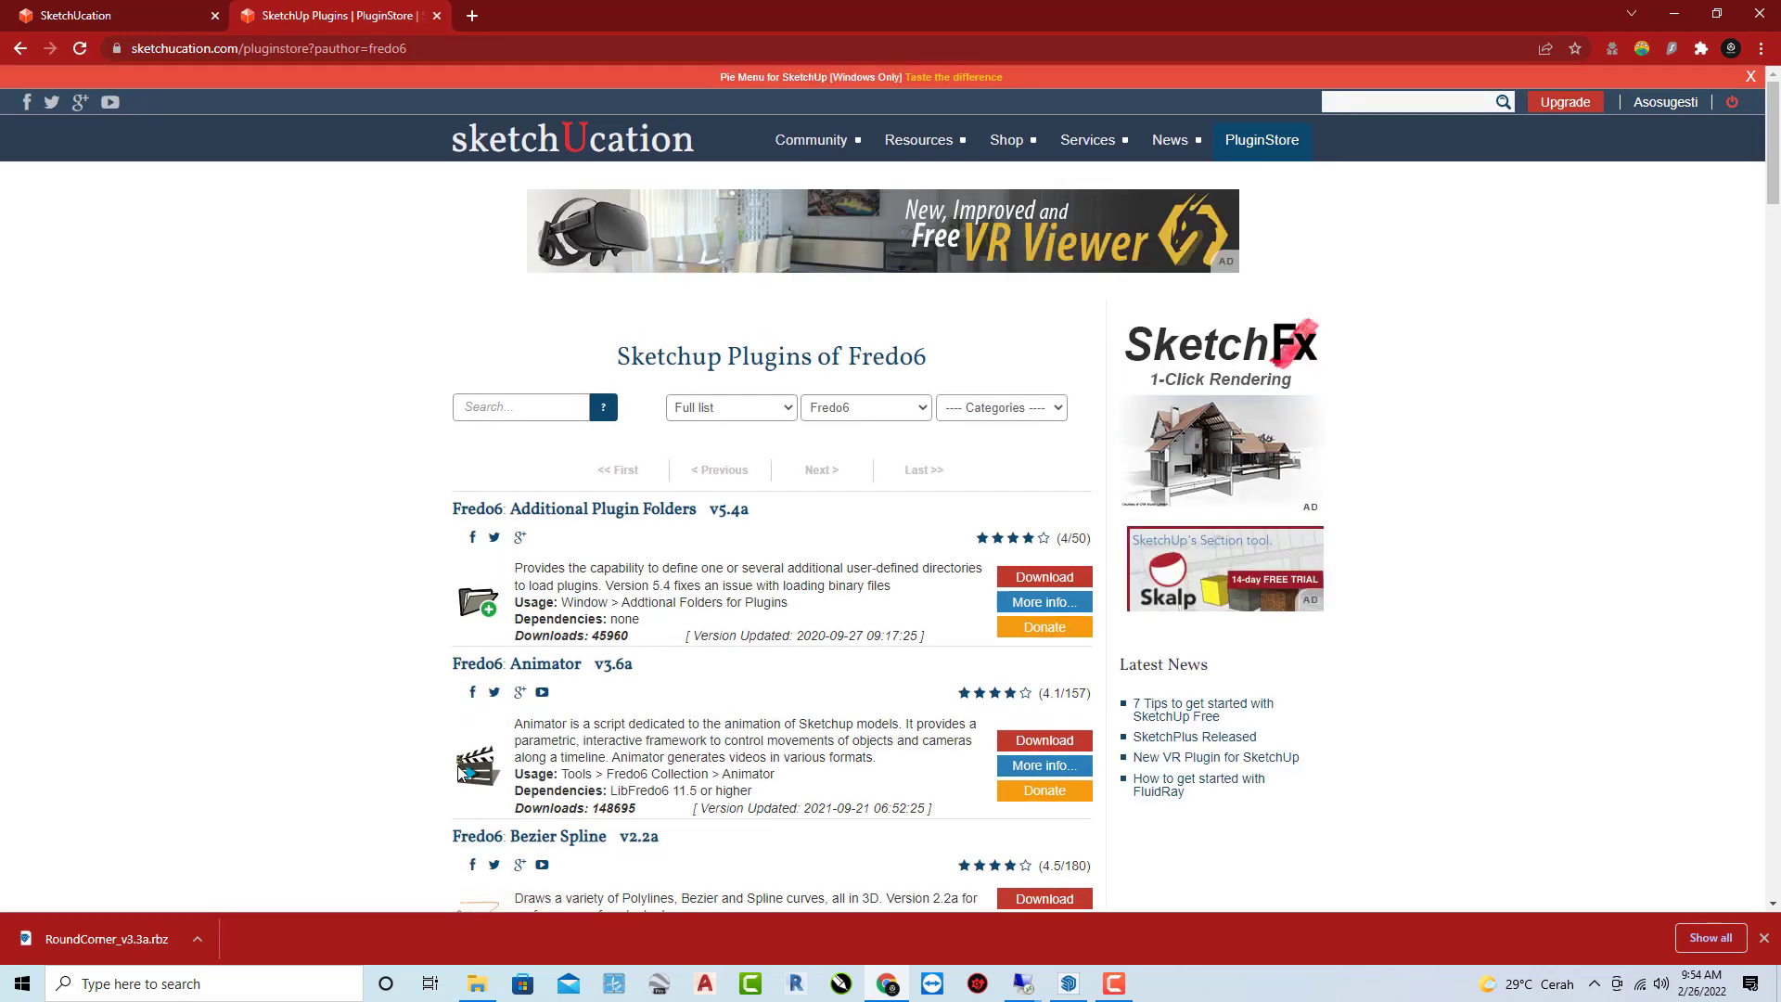
pyautogui.scroll(-3, 478, 747)
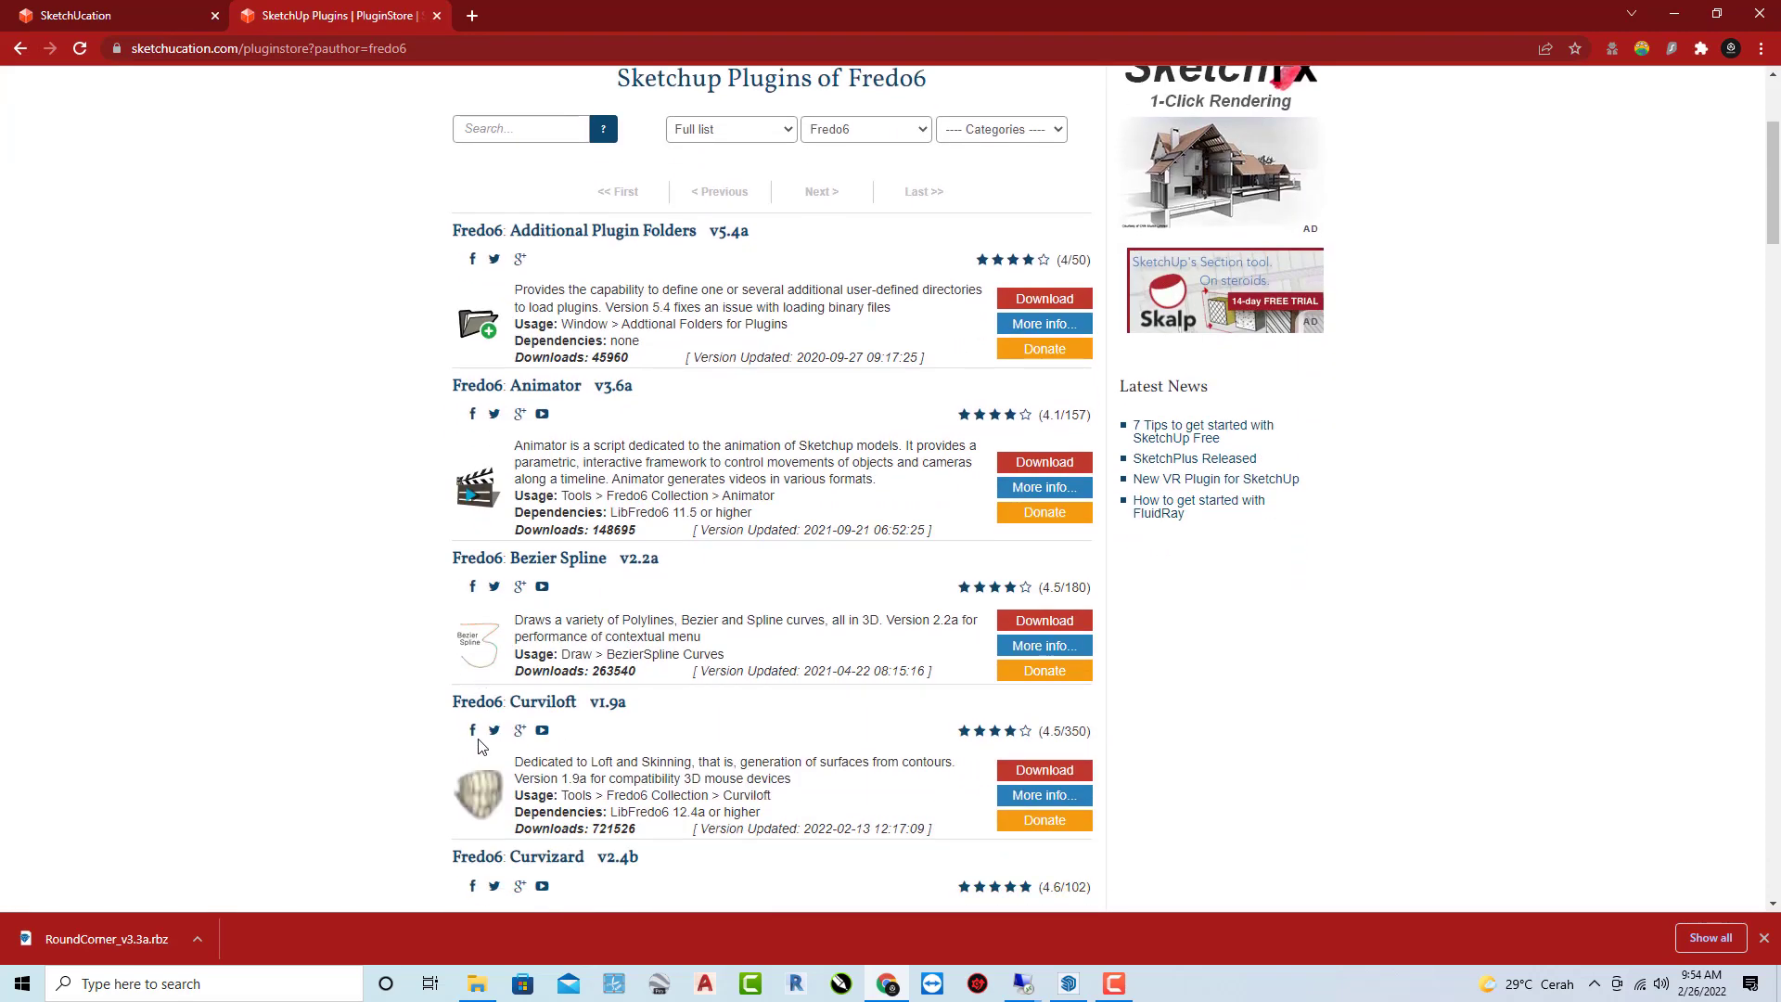
pyautogui.scroll(-5, 479, 728)
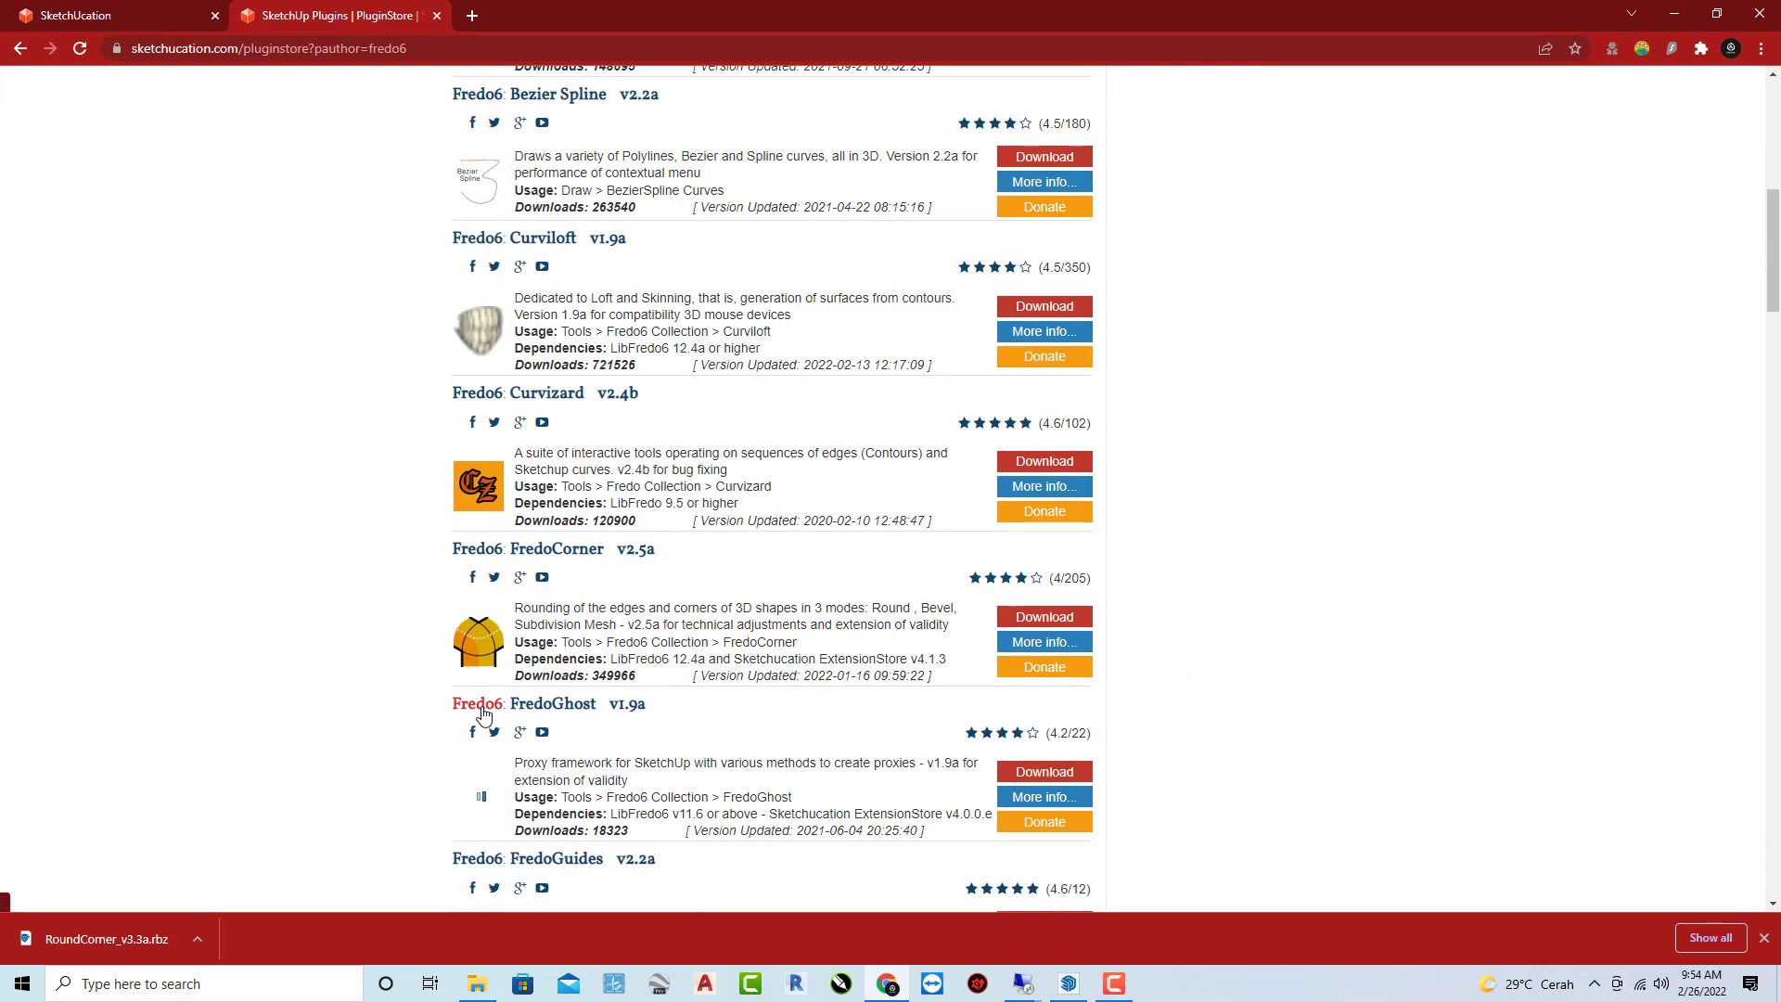
pyautogui.scroll(3, 464, 547)
pyautogui.scroll(5, 464, 547)
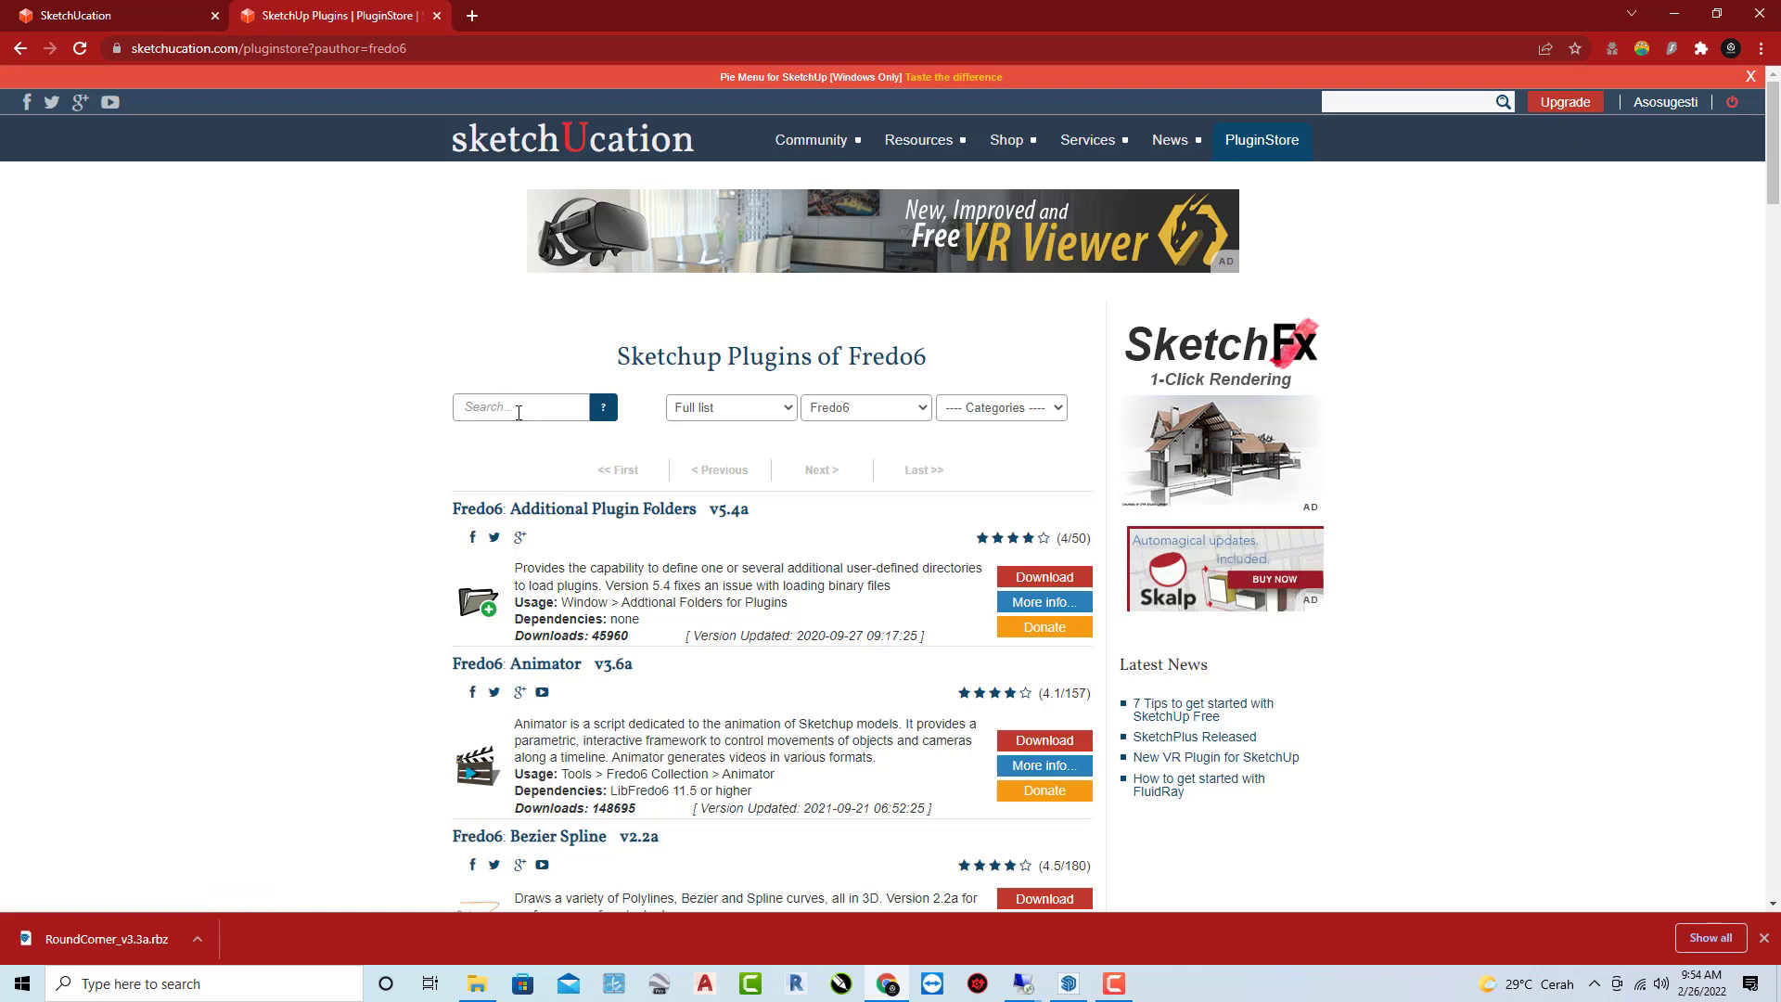
# Search the PluginStore for 'fredo' and download FredoCorner v2.5a.
pyautogui.click(518, 406)
pyautogui.write('do')
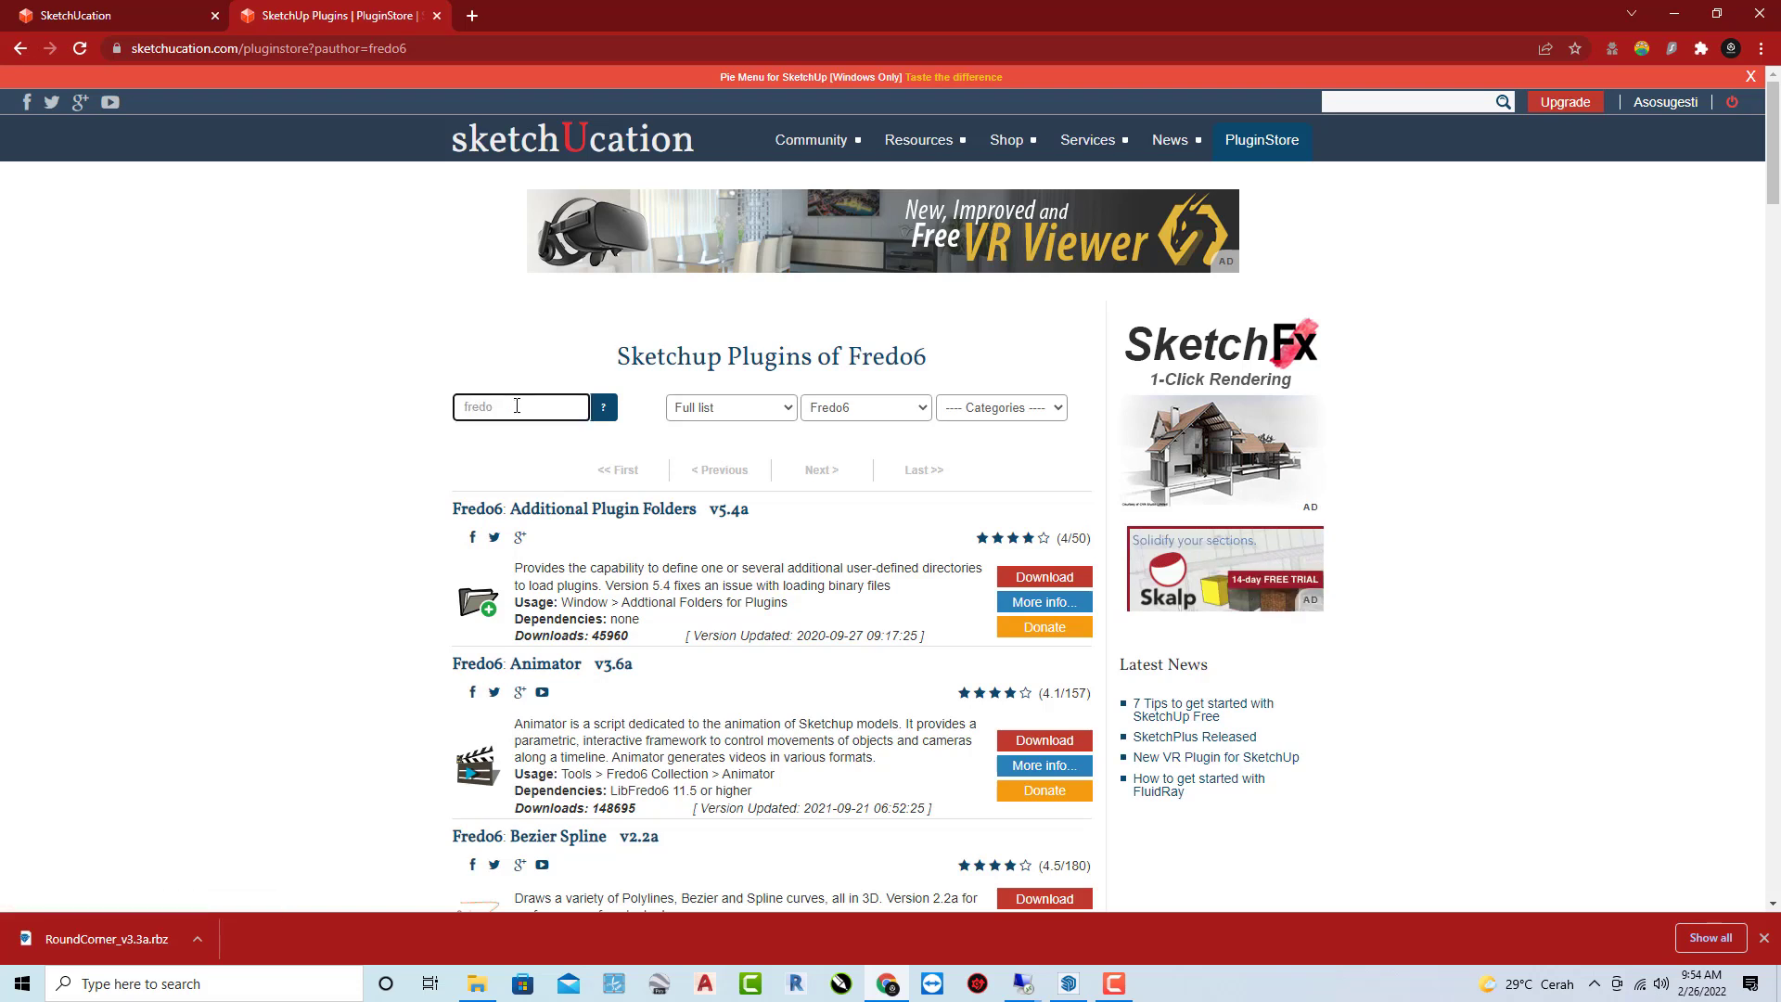
pyautogui.press('Return')
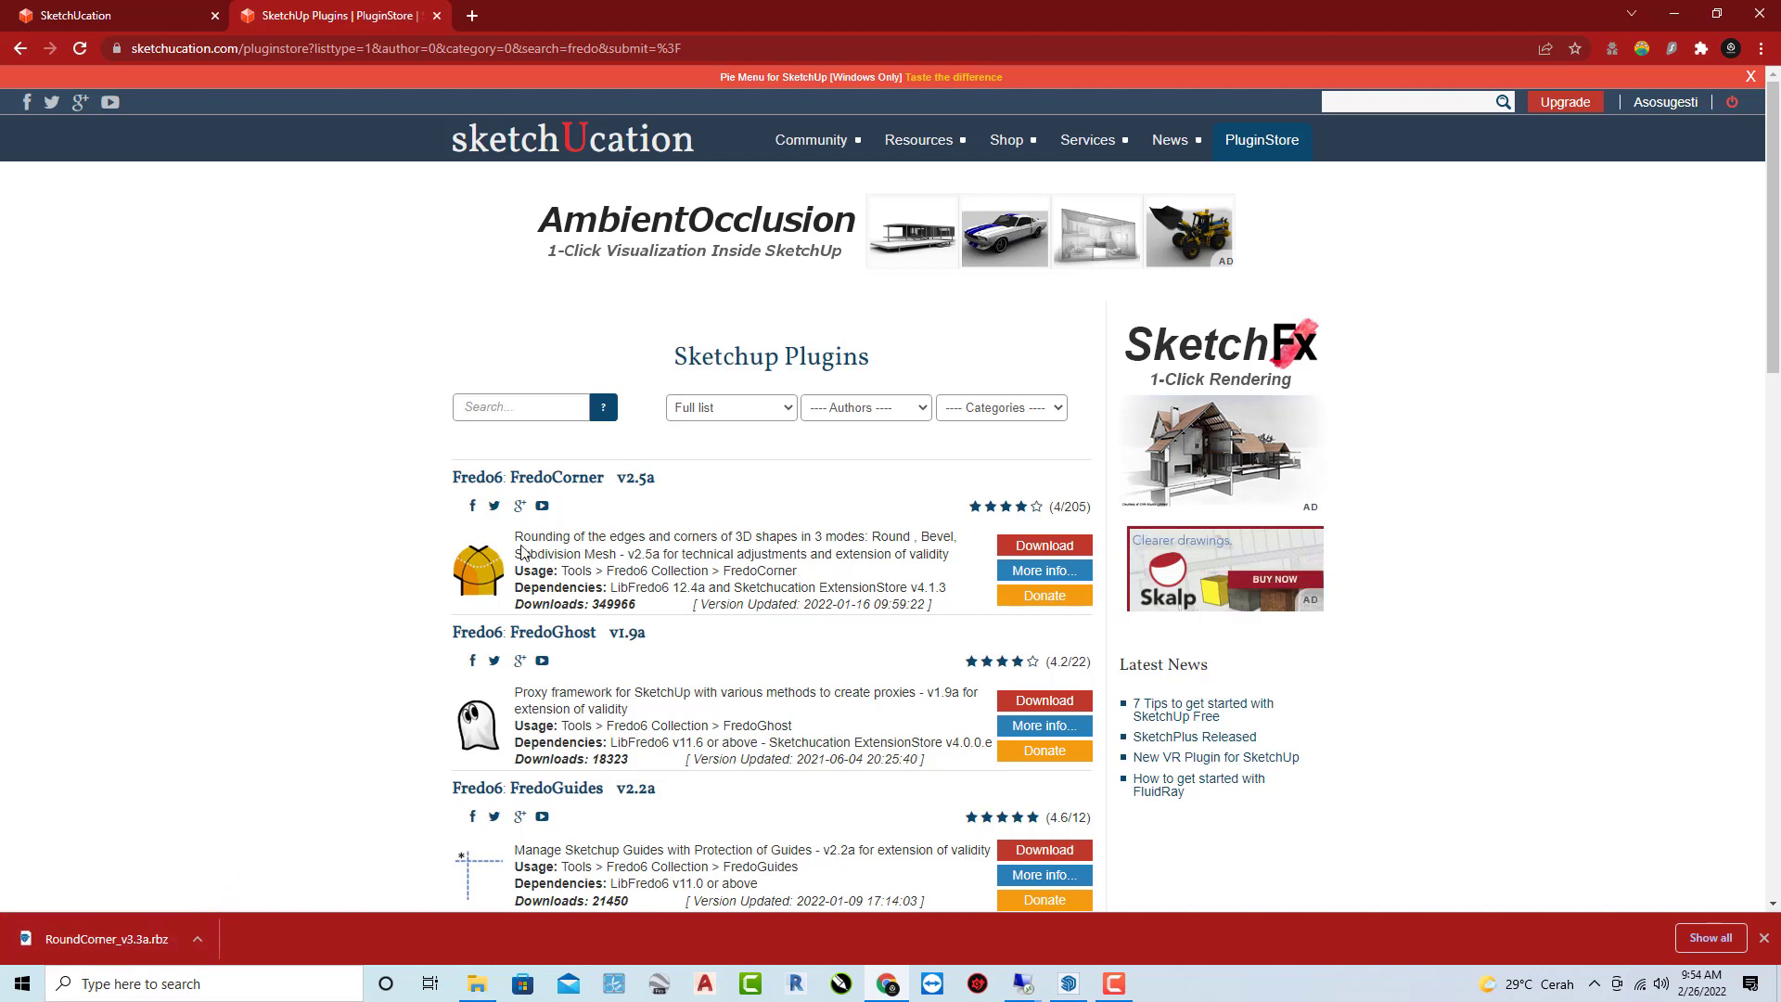
pyautogui.click(1041, 546)
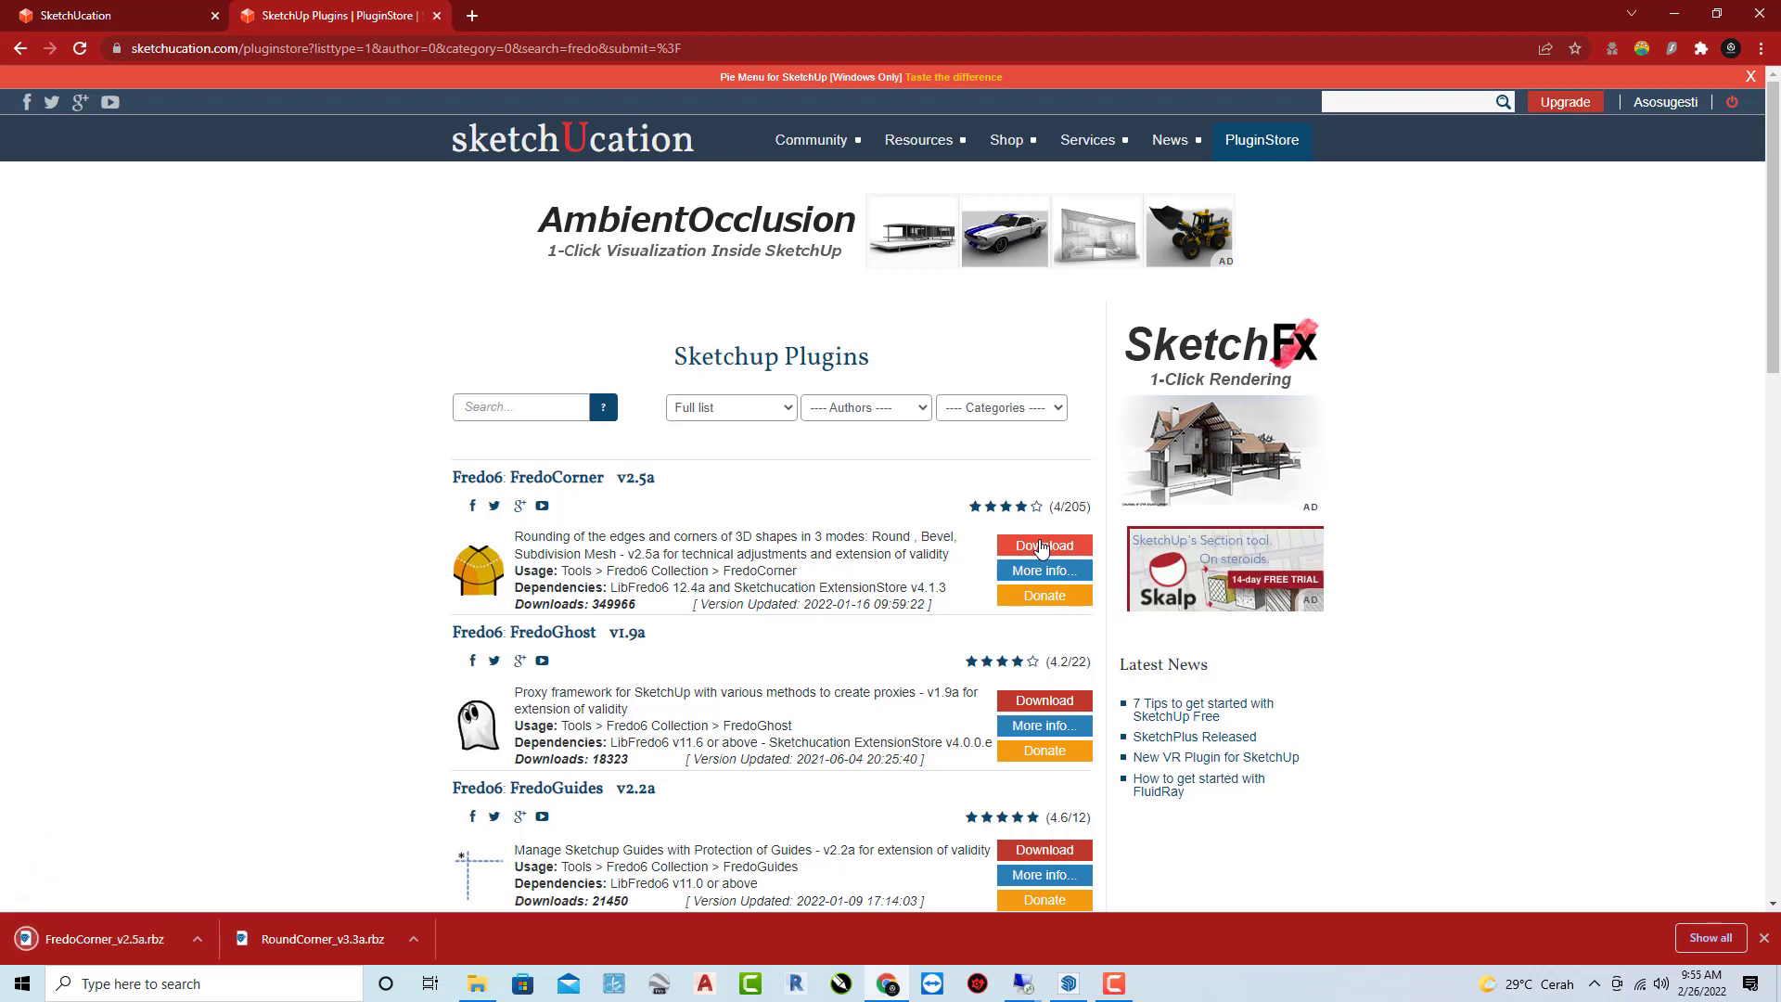
# Minimize Chrome to return to the empty SketchUp model.
pyautogui.click(1675, 13)
pyautogui.scroll(-2, 403, 357)
pyautogui.scroll(3, 445, 322)
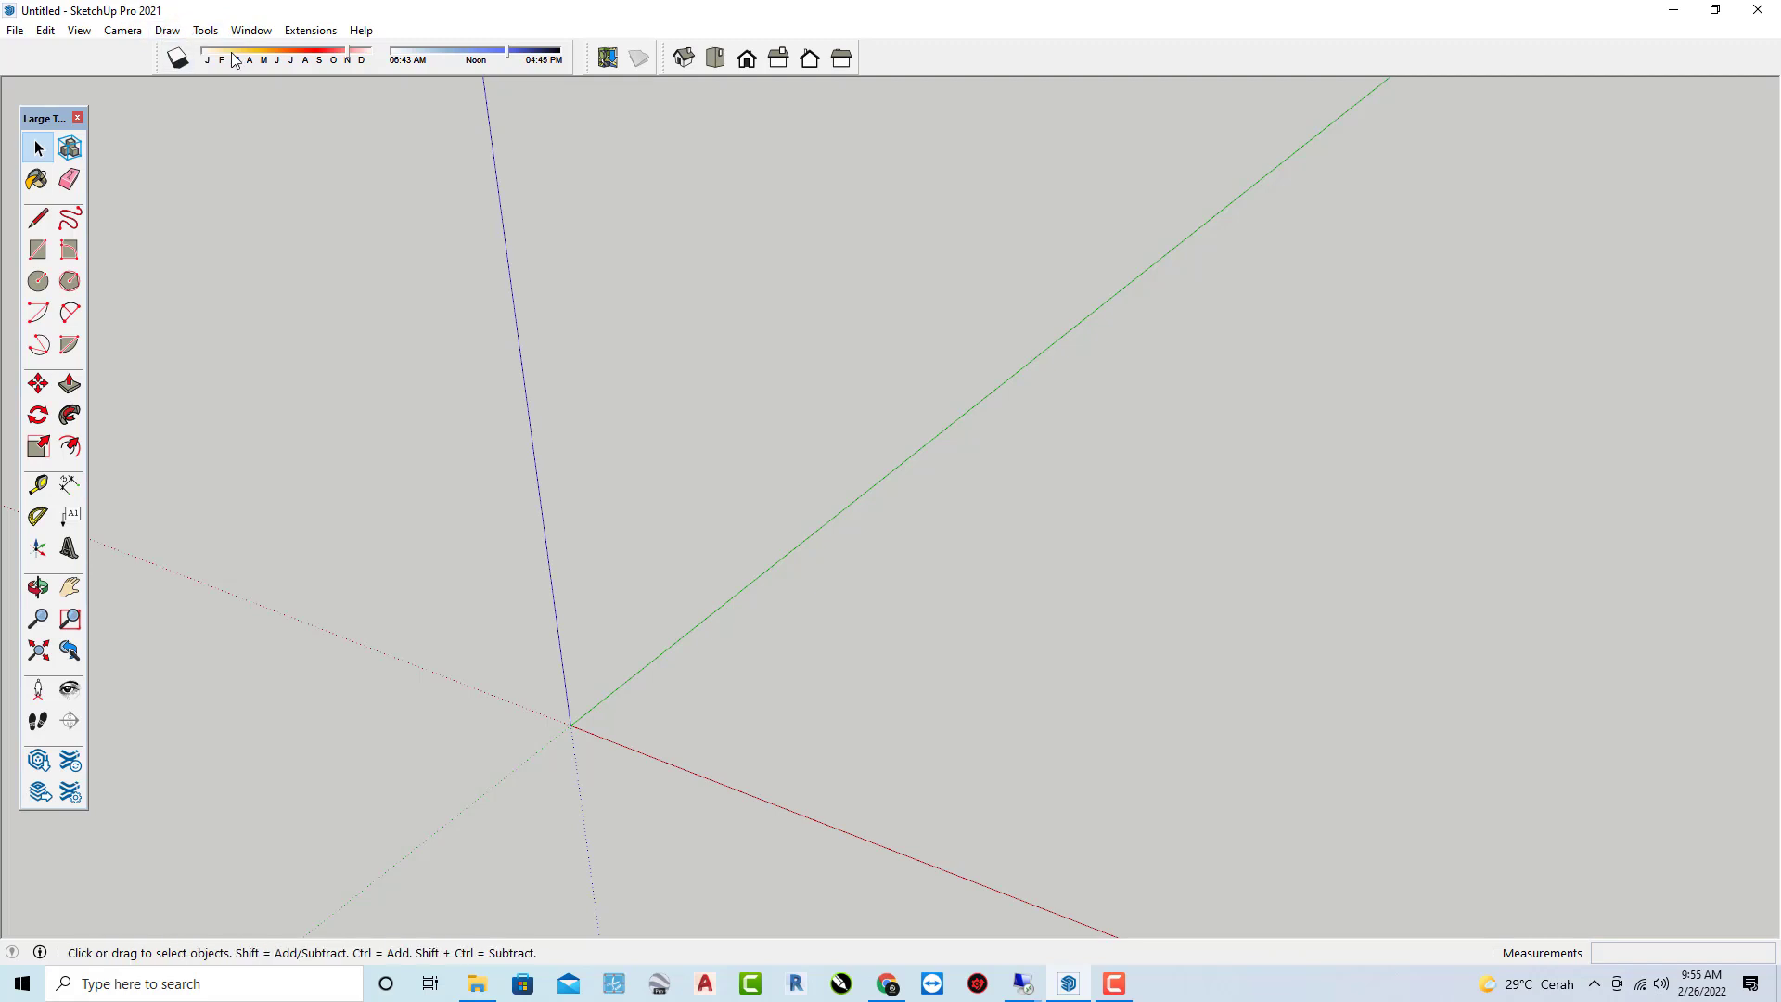
# Open the Extension Manager and move it higher on screen.
pyautogui.click(306, 35)
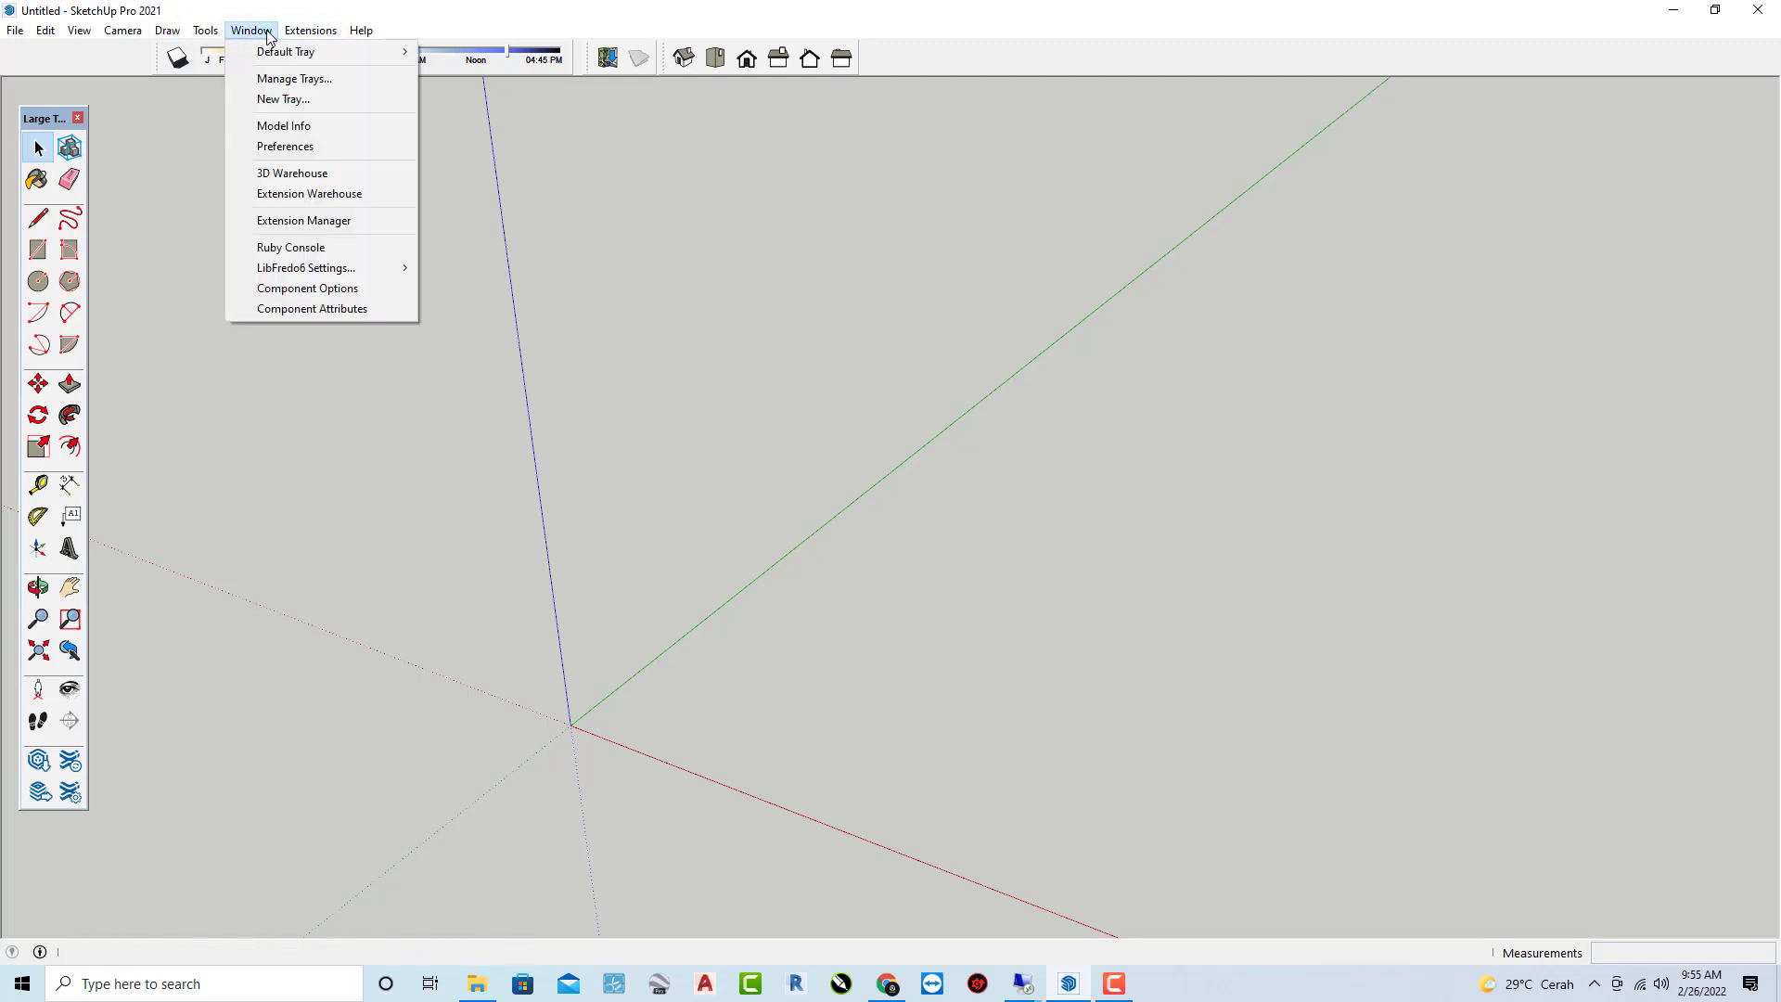
pyautogui.click(306, 230)
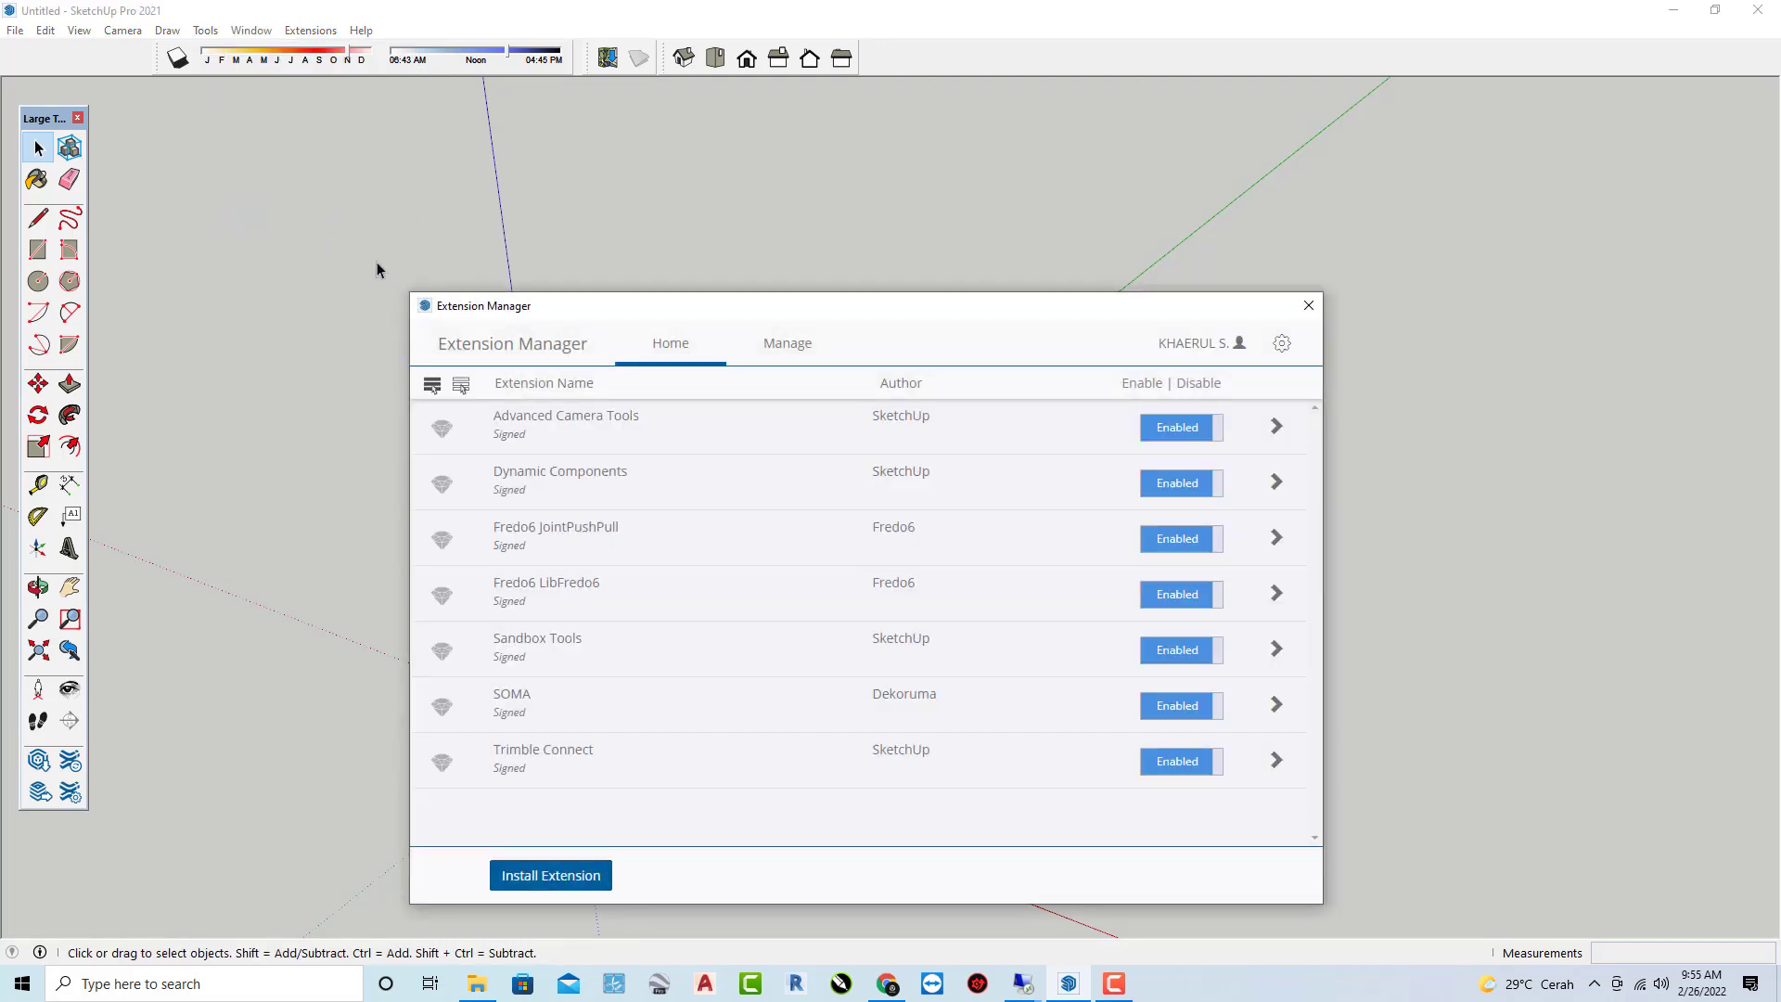
pyautogui.moveTo(647, 316); pyautogui.dragTo(647, 242)
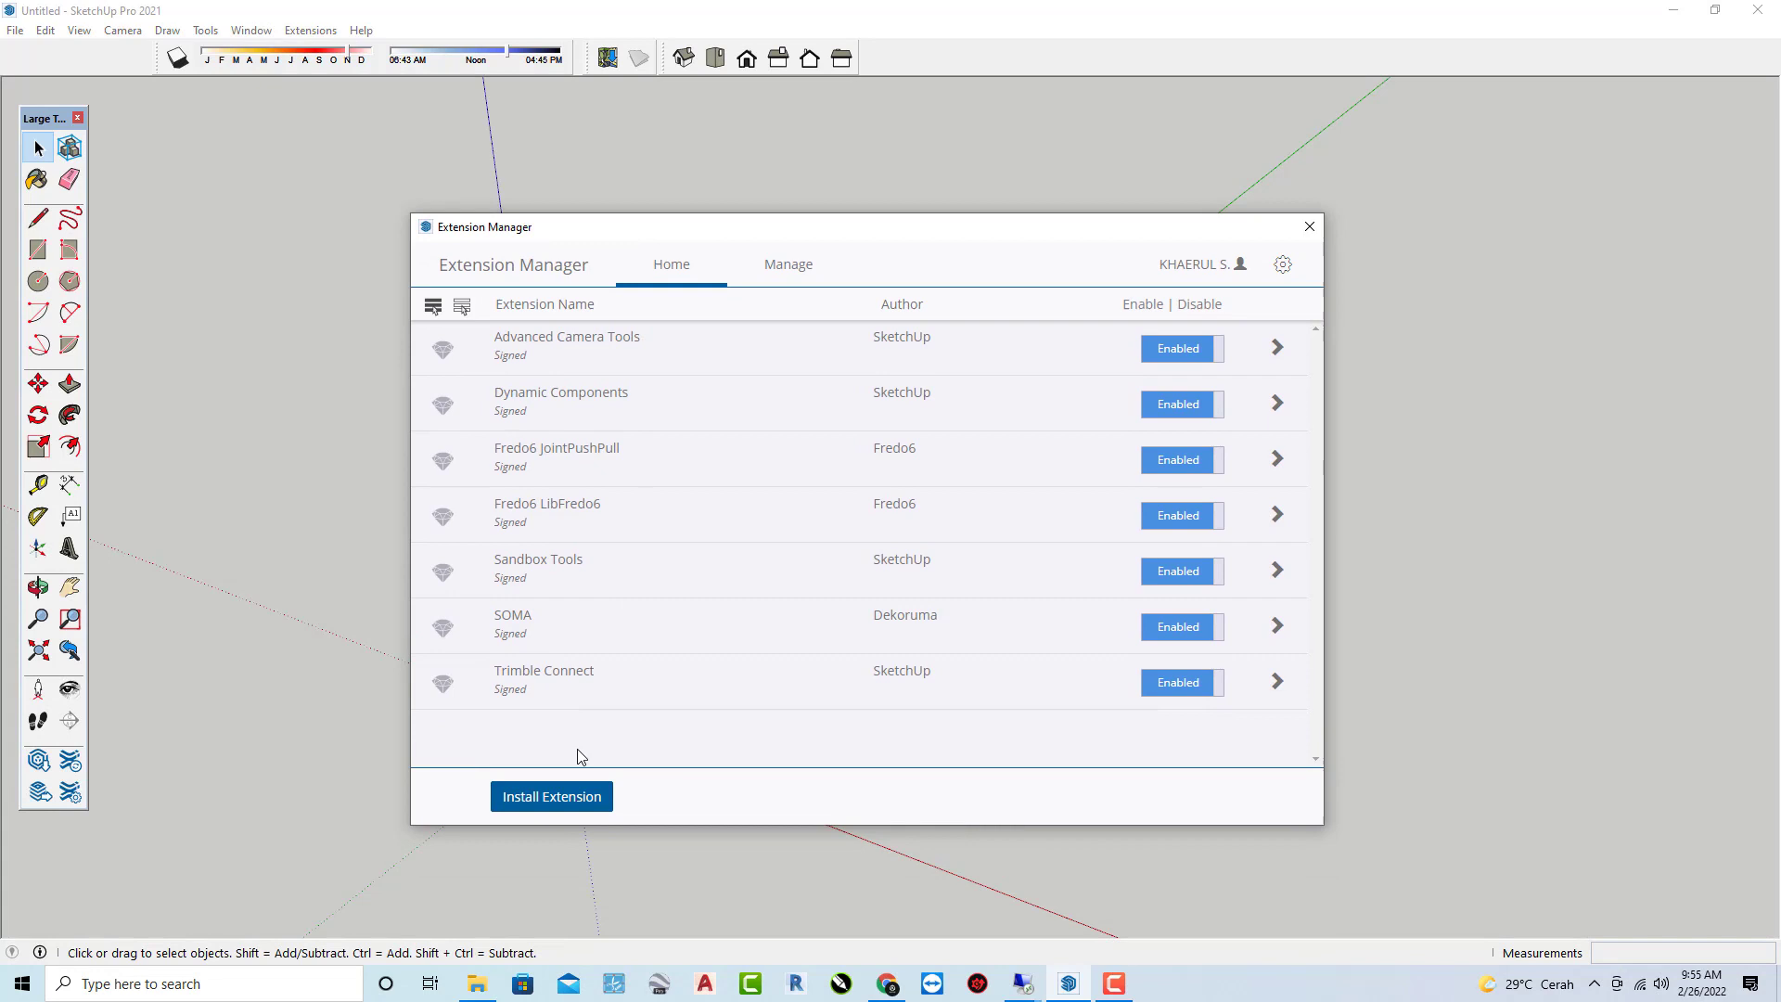
# Install RoundCorner_v3.3a.rbz from Downloads, dismissing the LibFredo6 warning and loaded message.
pyautogui.click(545, 803)
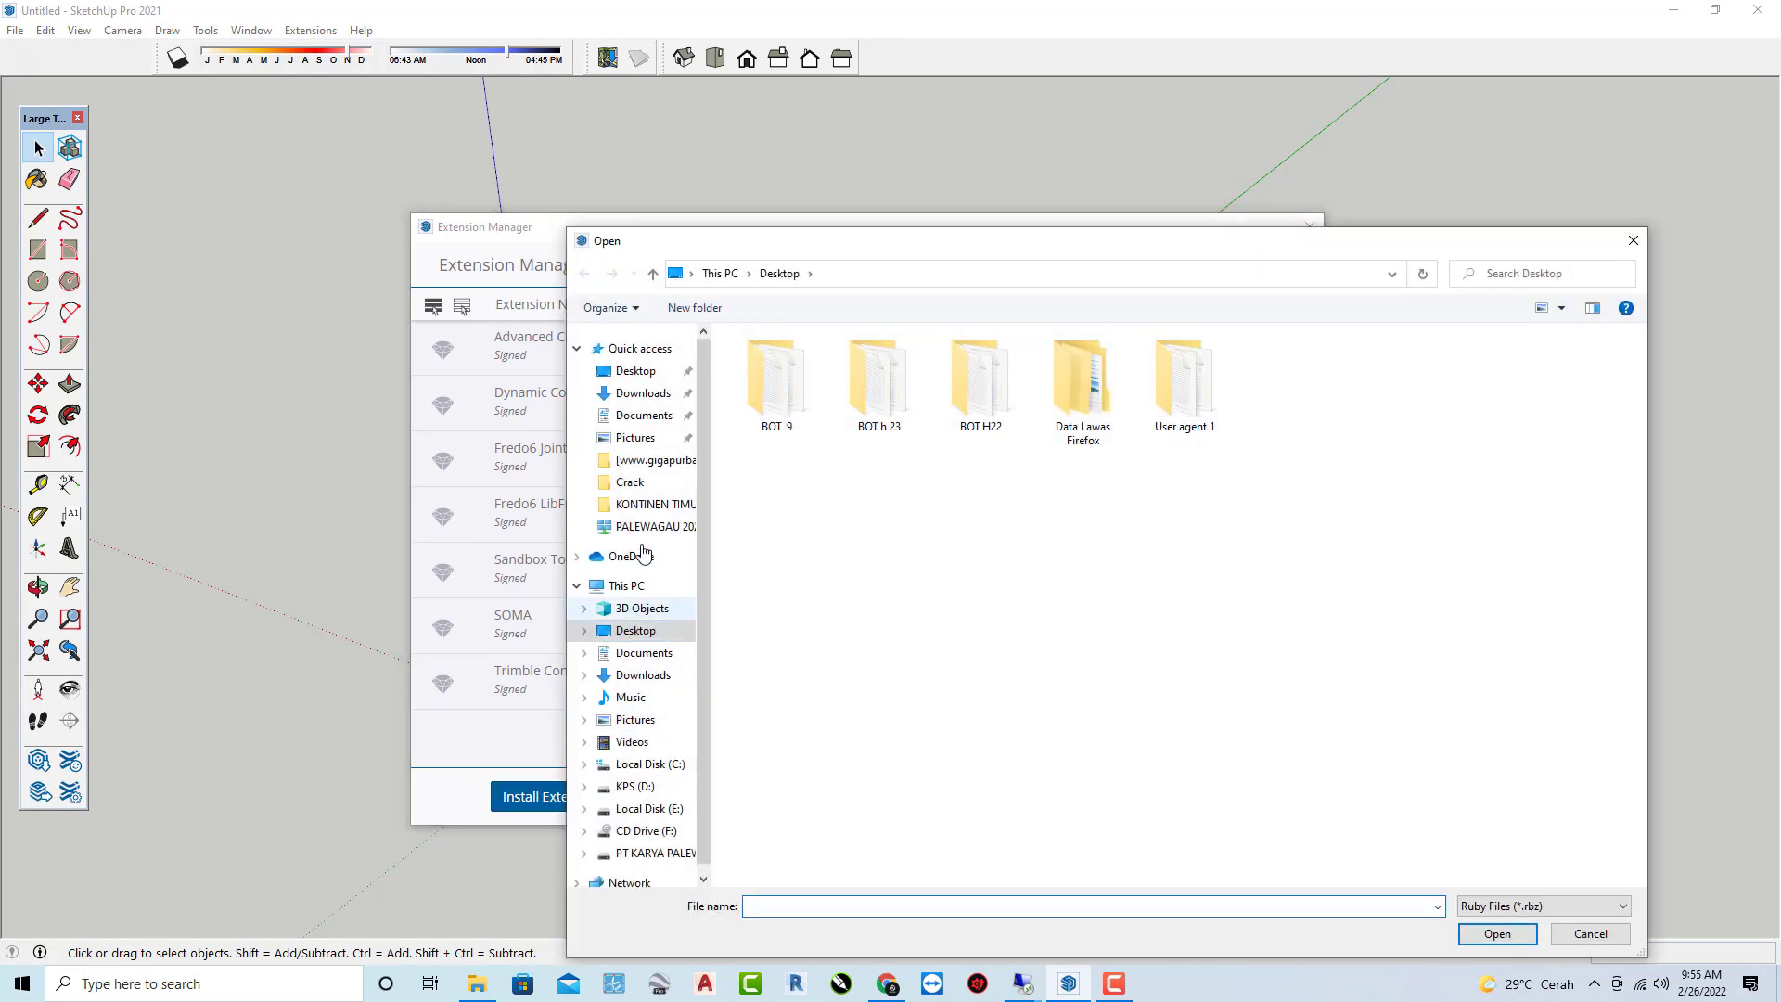
pyautogui.click(662, 392)
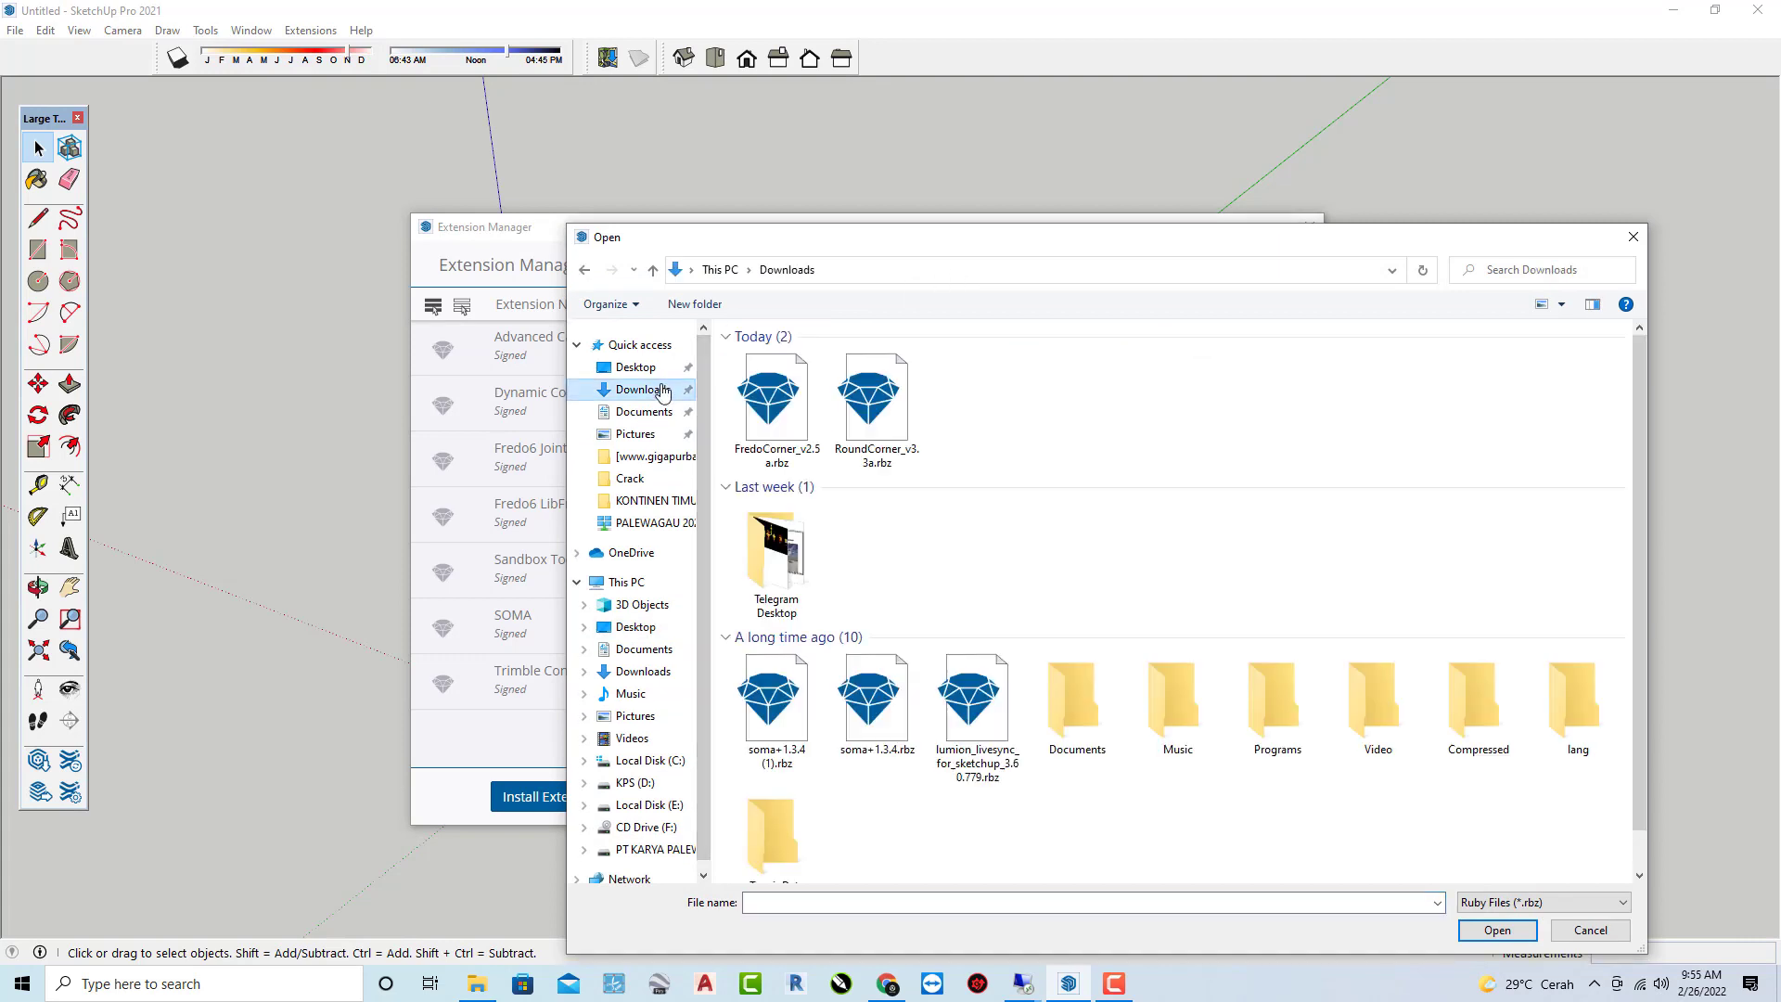
pyautogui.click(874, 426)
pyautogui.click(1497, 929)
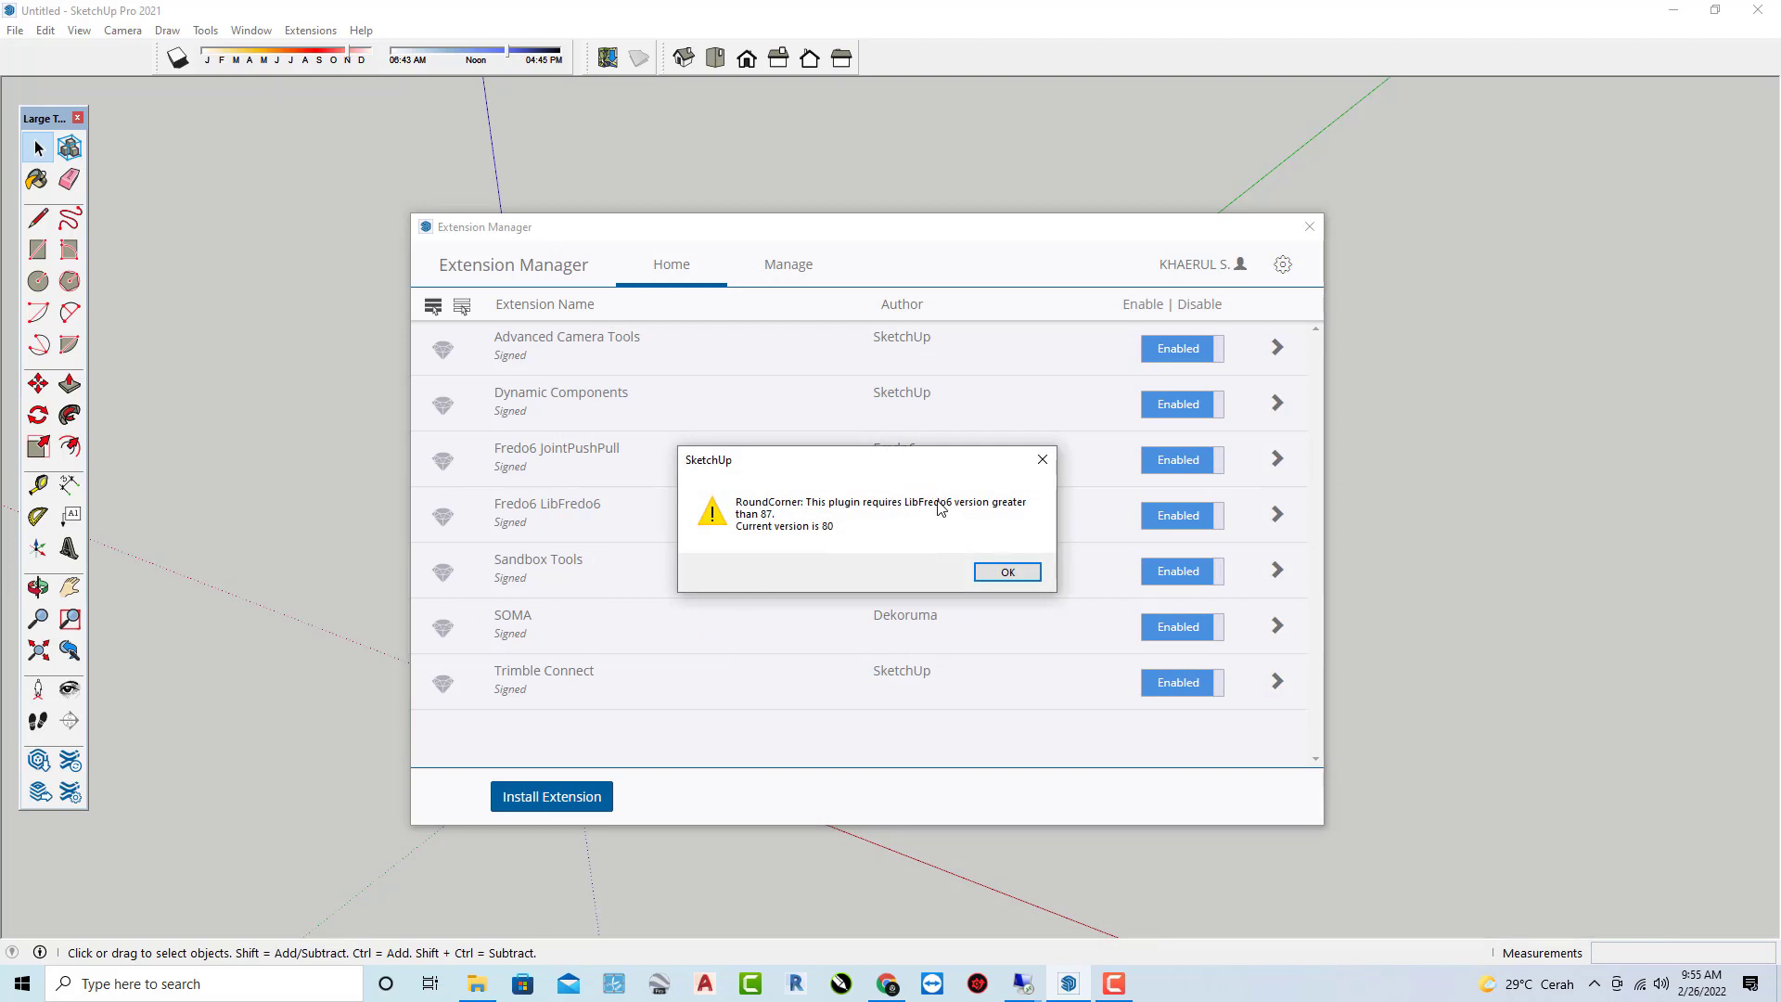
pyautogui.click(1006, 575)
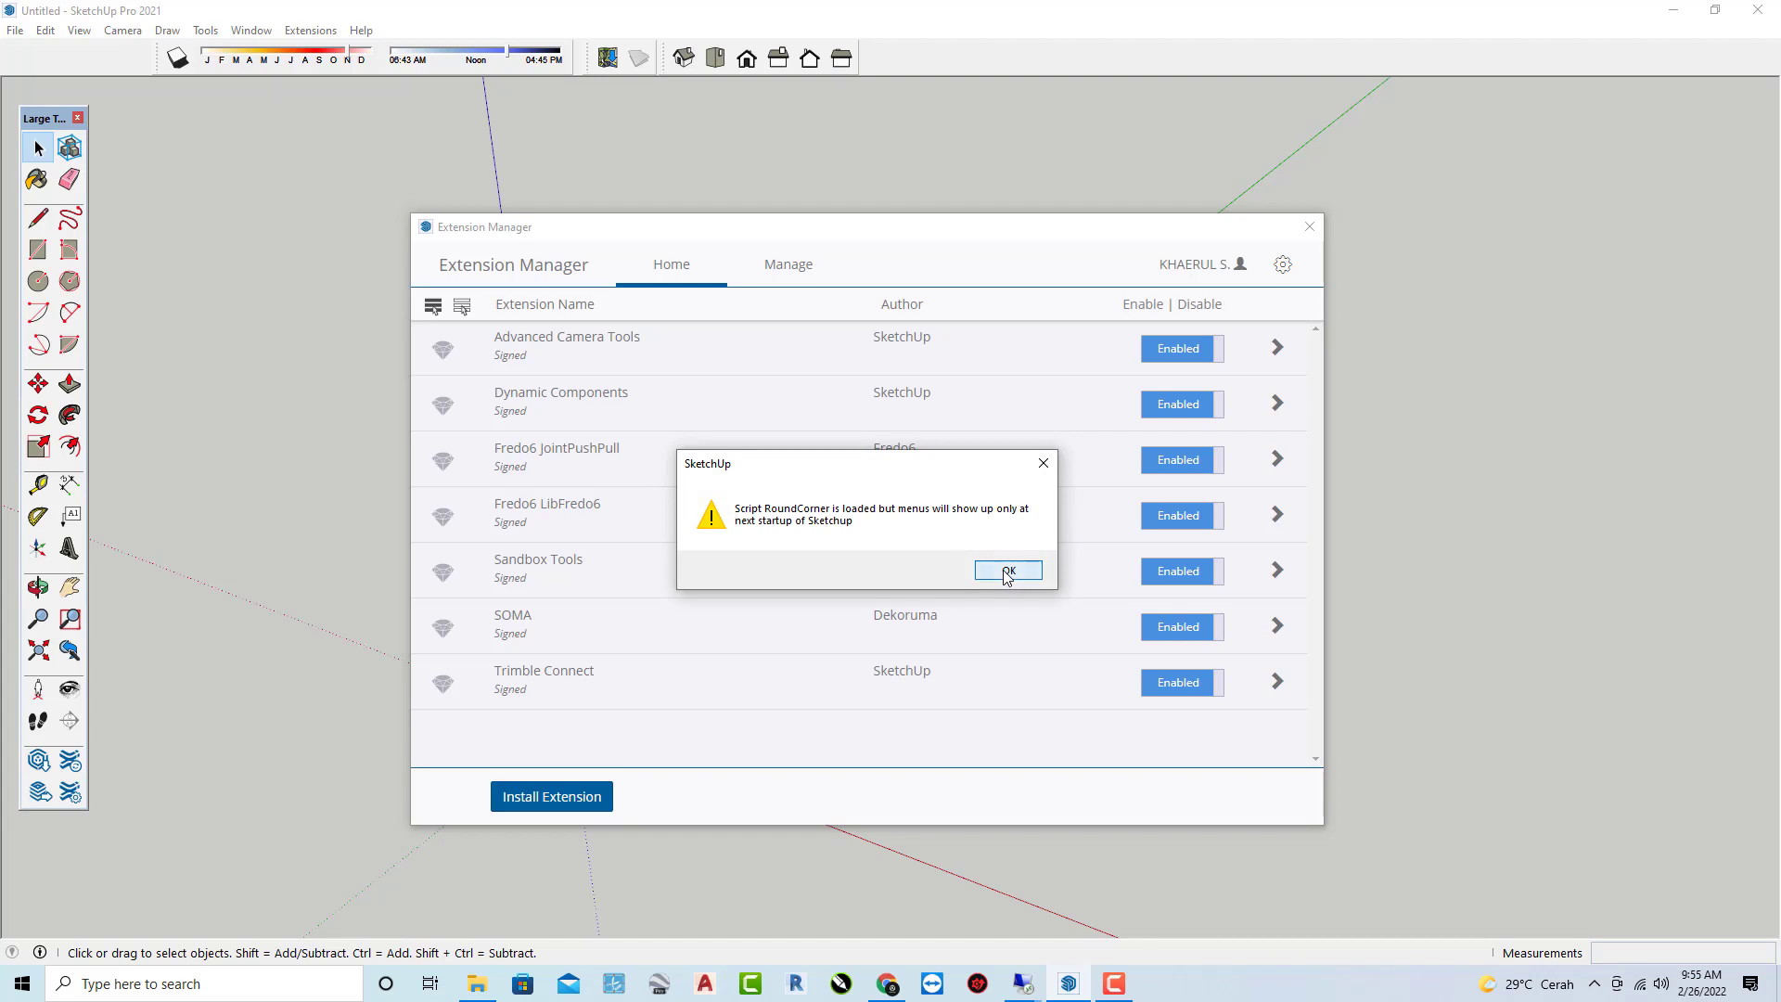
pyautogui.click(1007, 572)
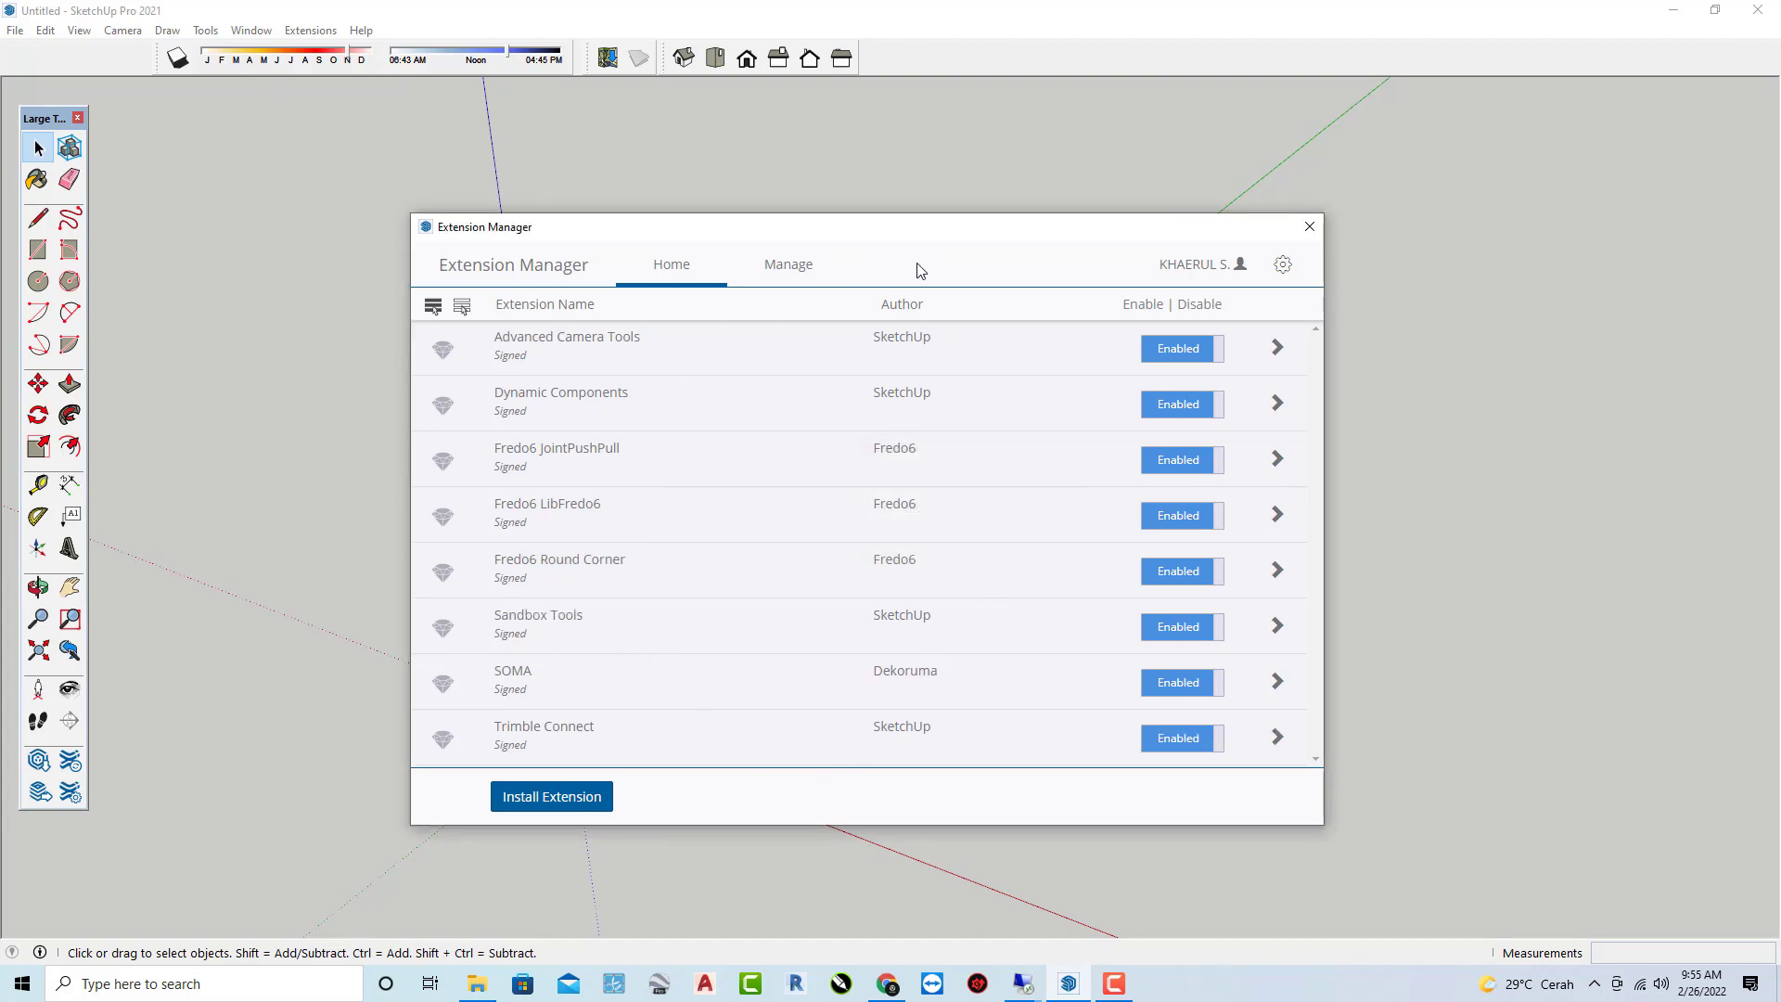
pyautogui.moveTo(932, 261); pyautogui.dragTo(996, 265)
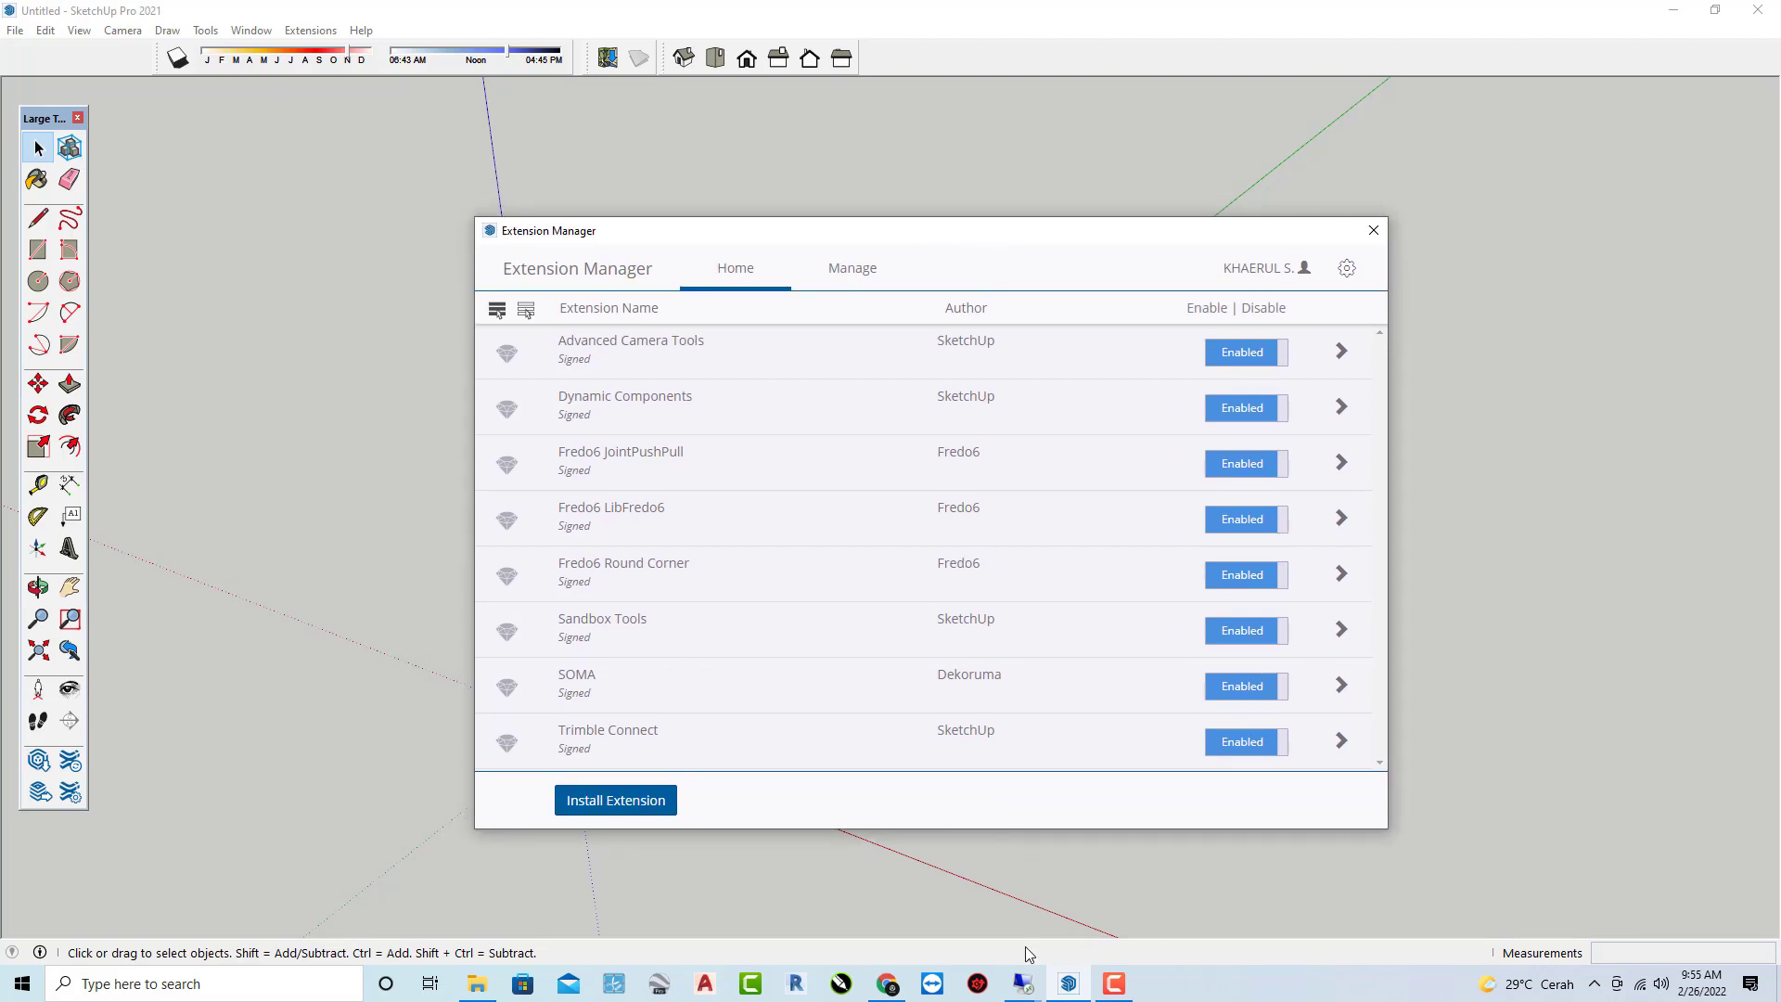
# Install FredoCorner_v2.5a.rbz, dismissing the LibFredo6 warning and the loaded message.
pyautogui.click(621, 801)
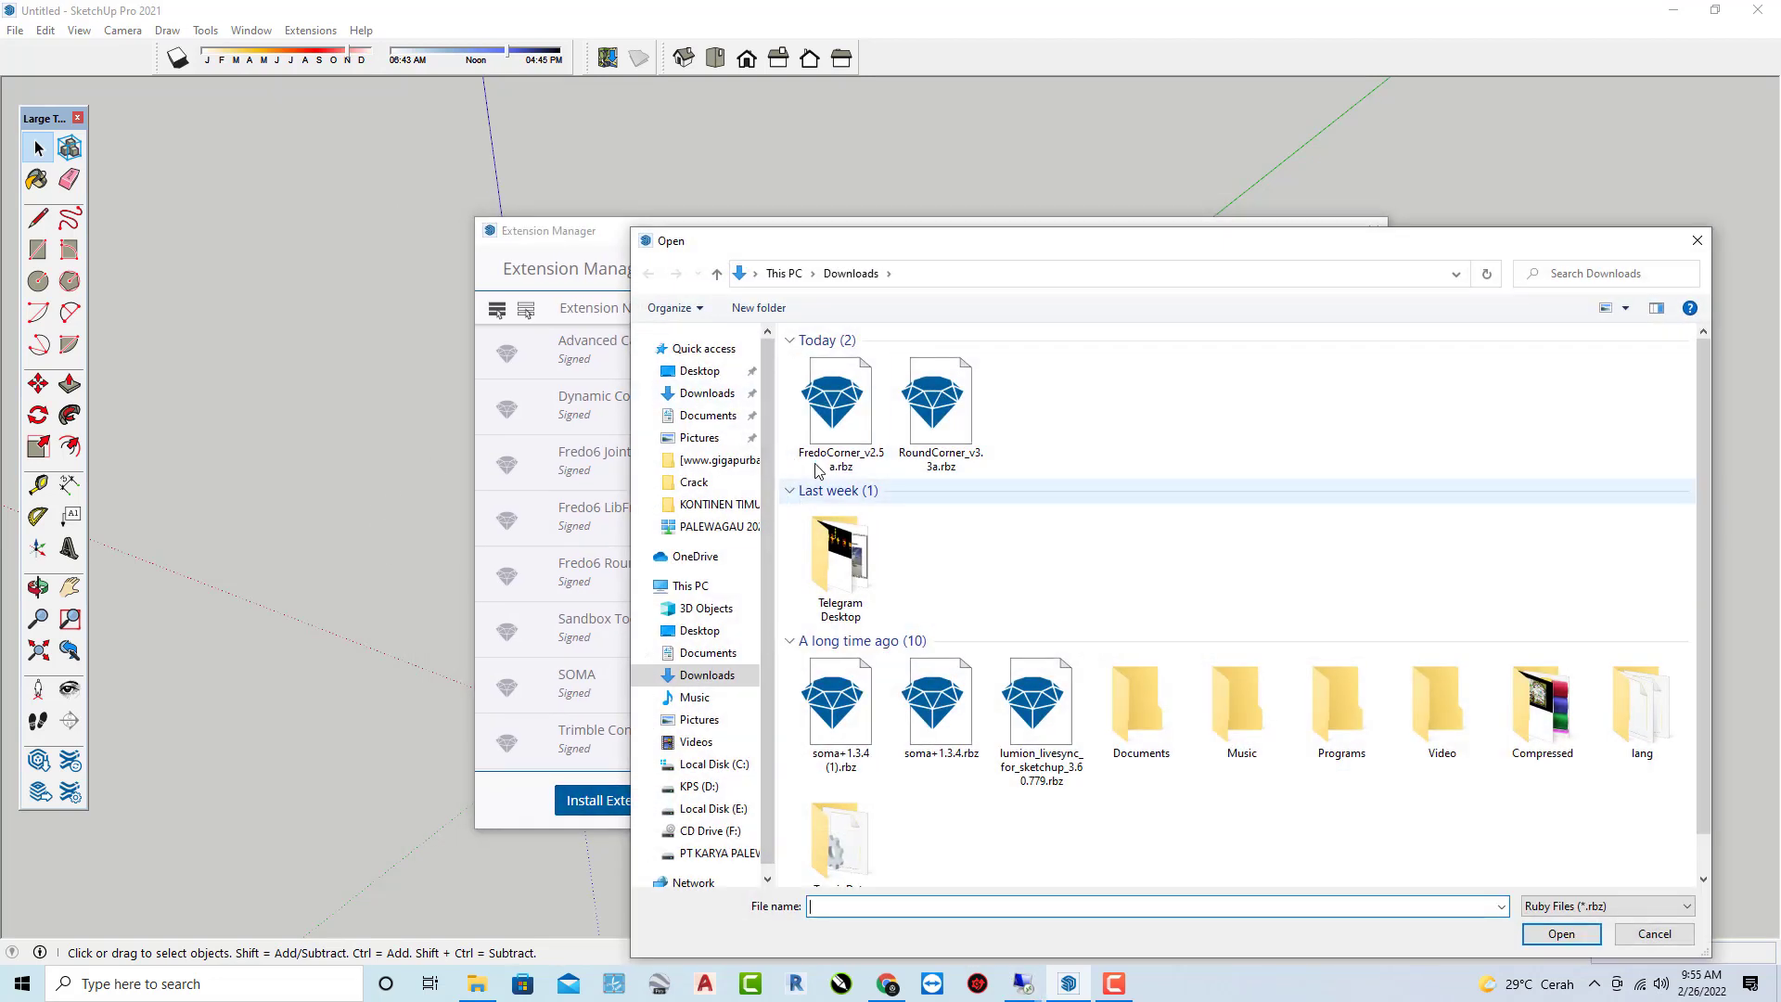
pyautogui.click(844, 429)
pyautogui.click(1559, 934)
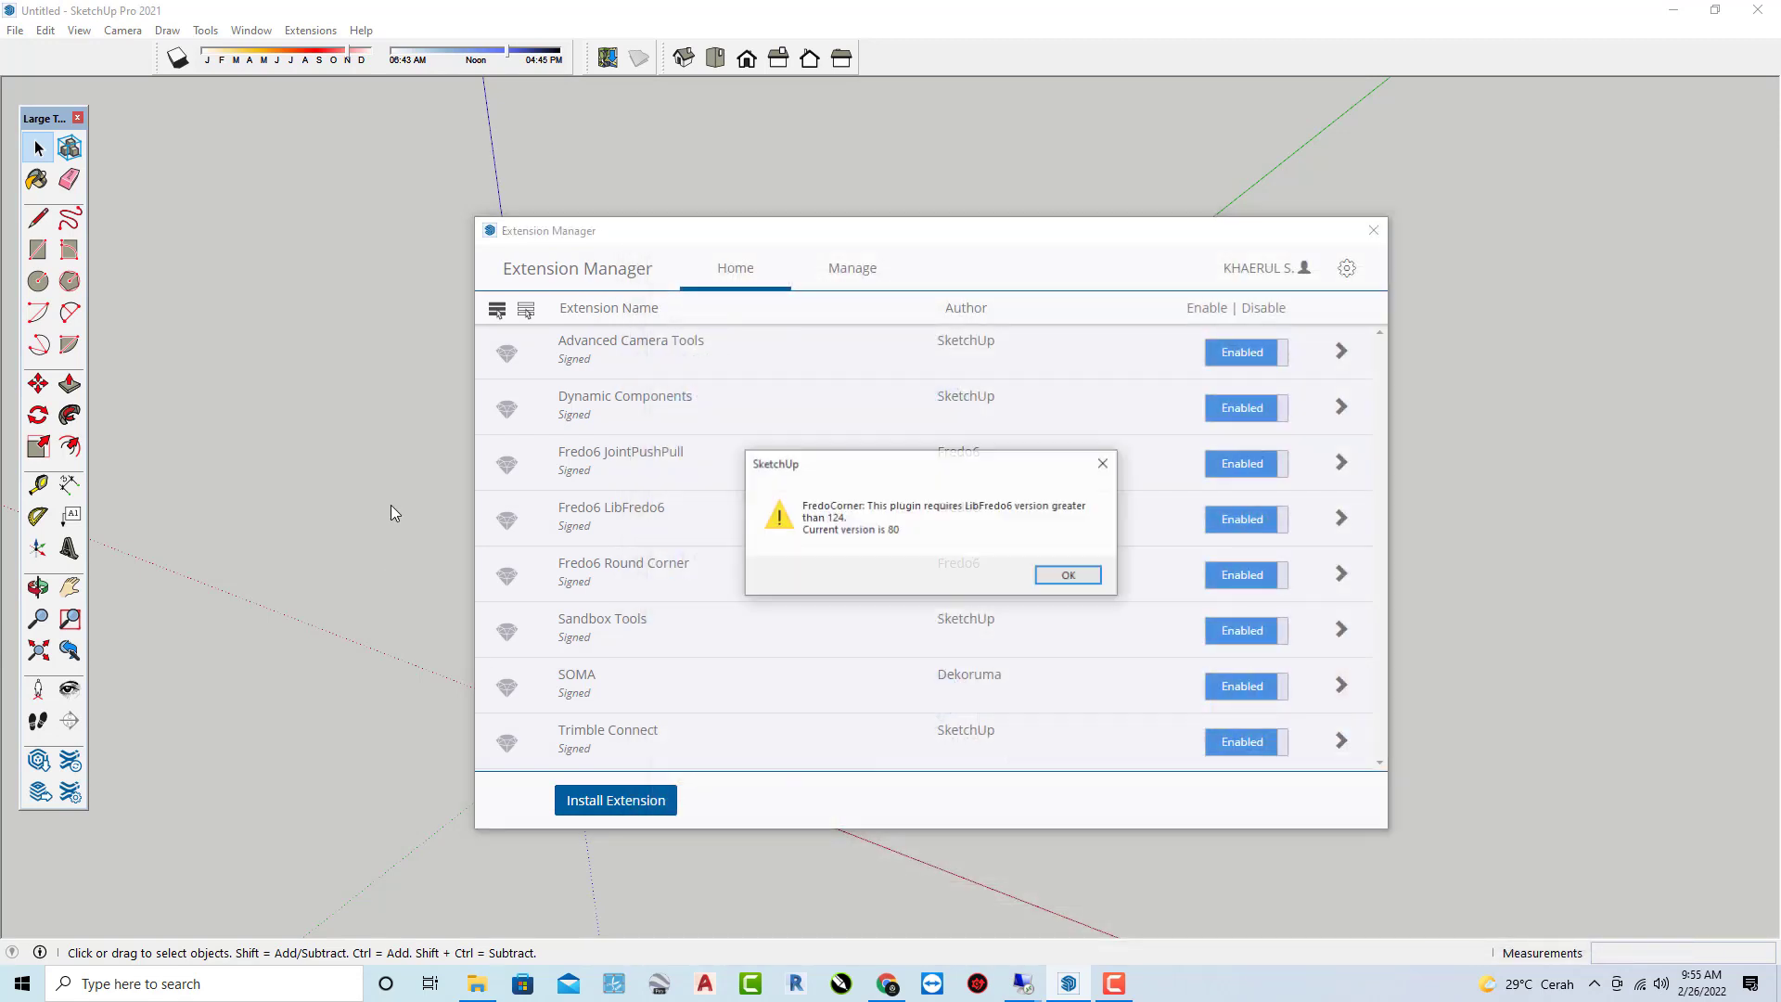
pyautogui.click(1062, 577)
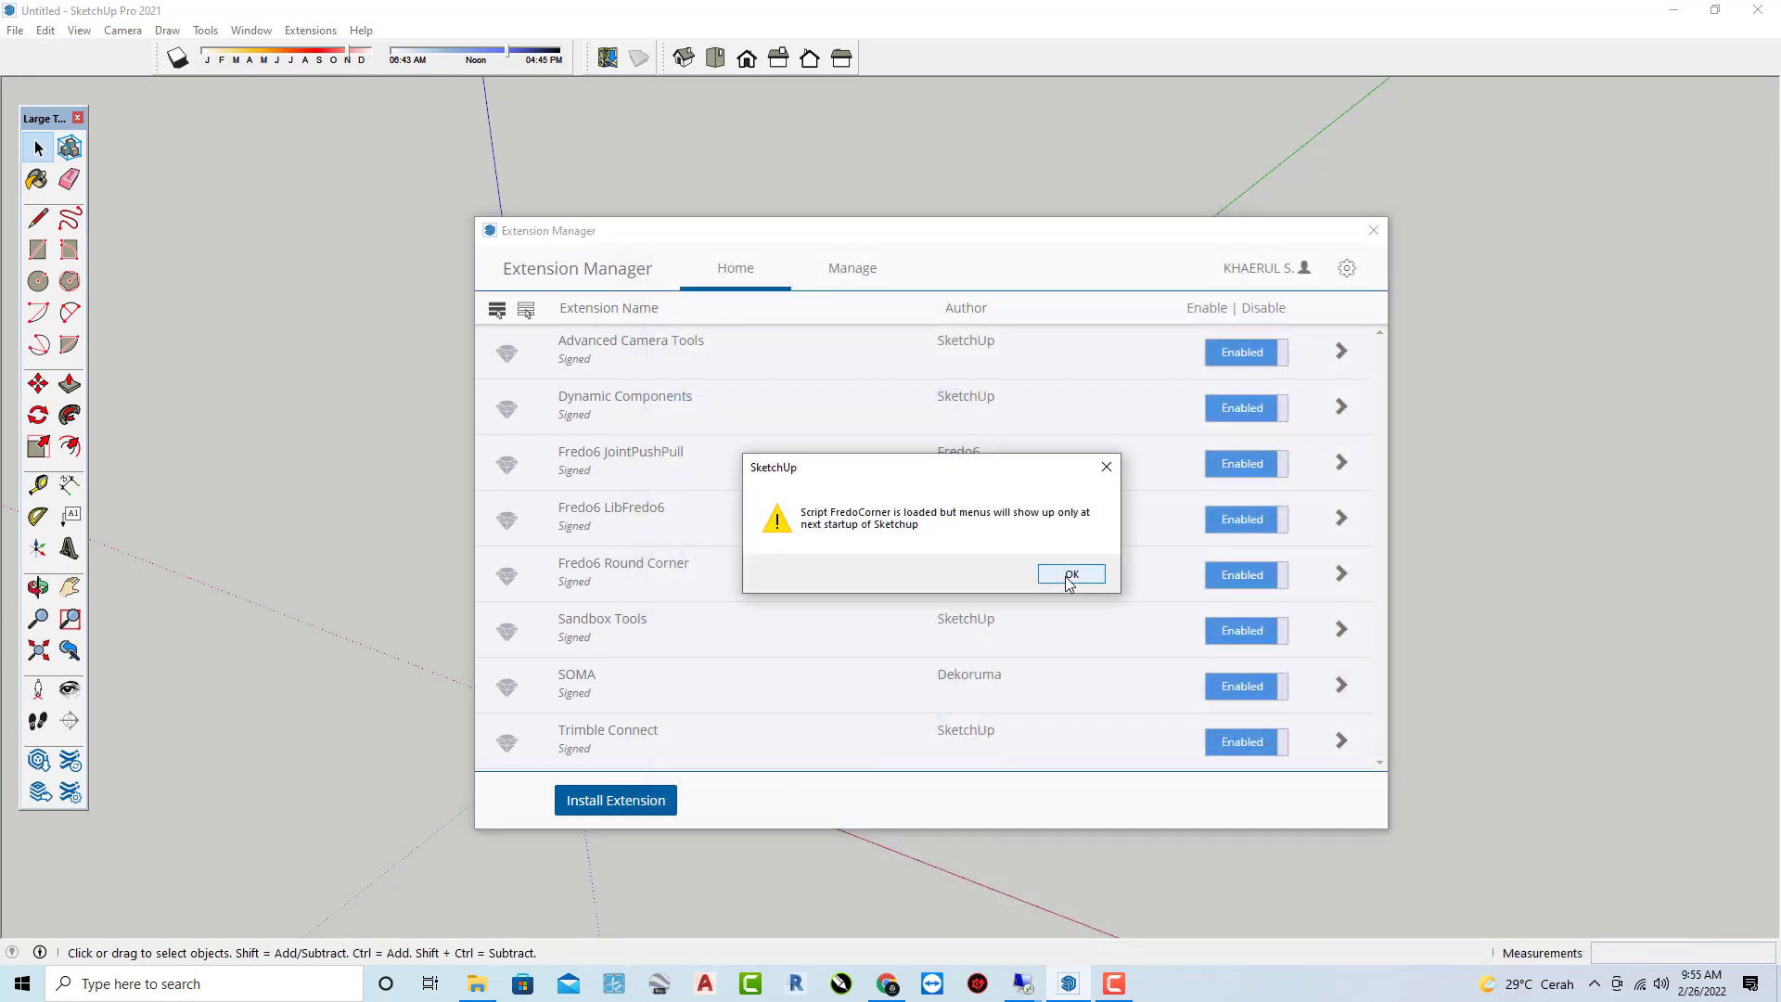
pyautogui.click(1064, 576)
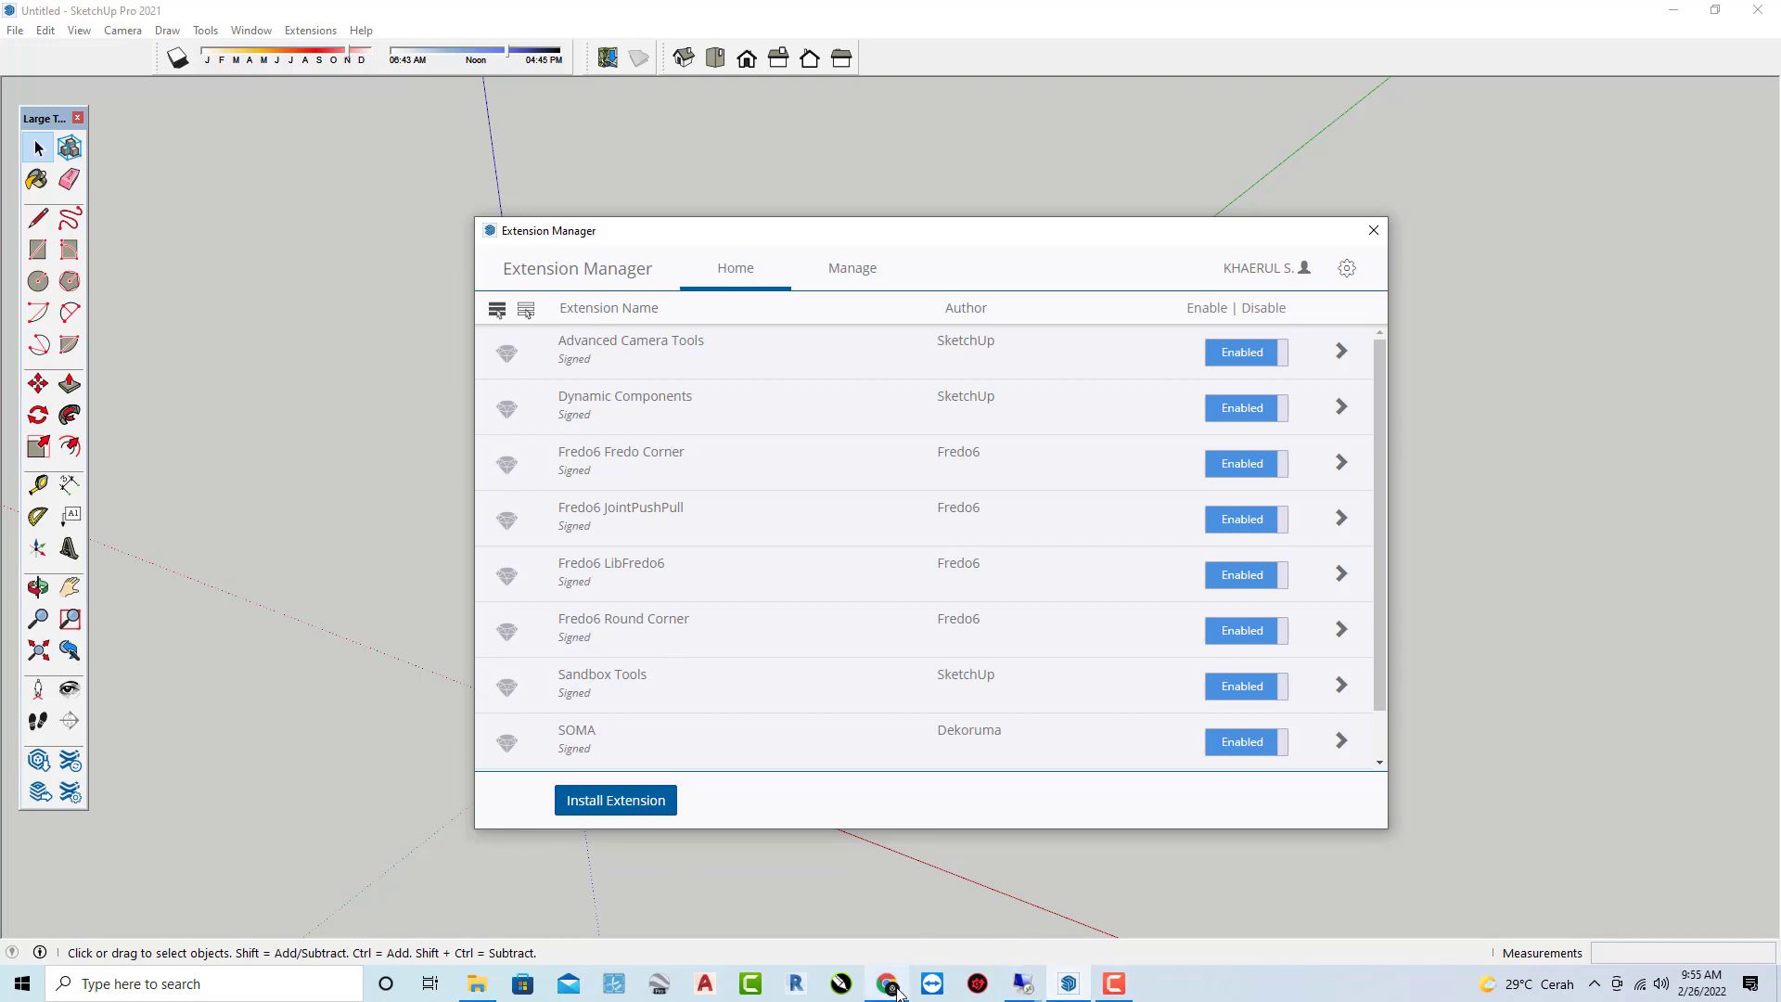
# Search the PluginStore for 'libfredo', download LibFredo6 v12.5a, and return to SketchUp.
pyautogui.moveTo(887, 983)
pyautogui.click(886, 898)
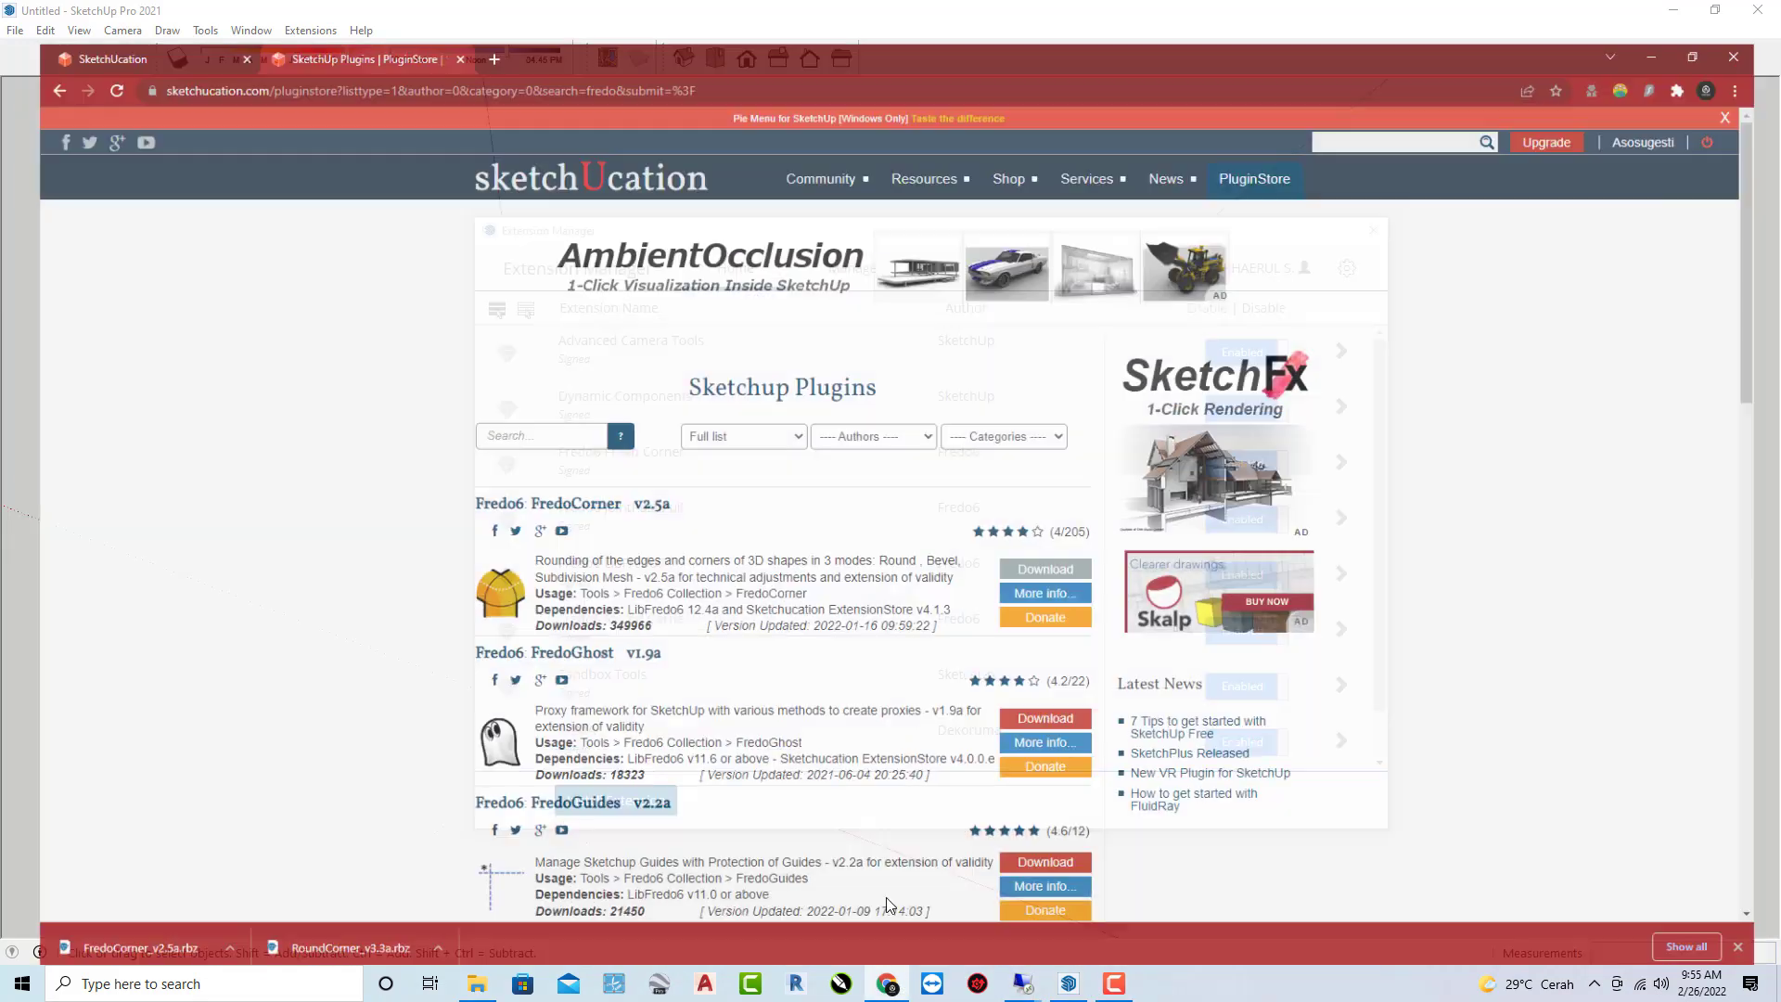
pyautogui.click(497, 407)
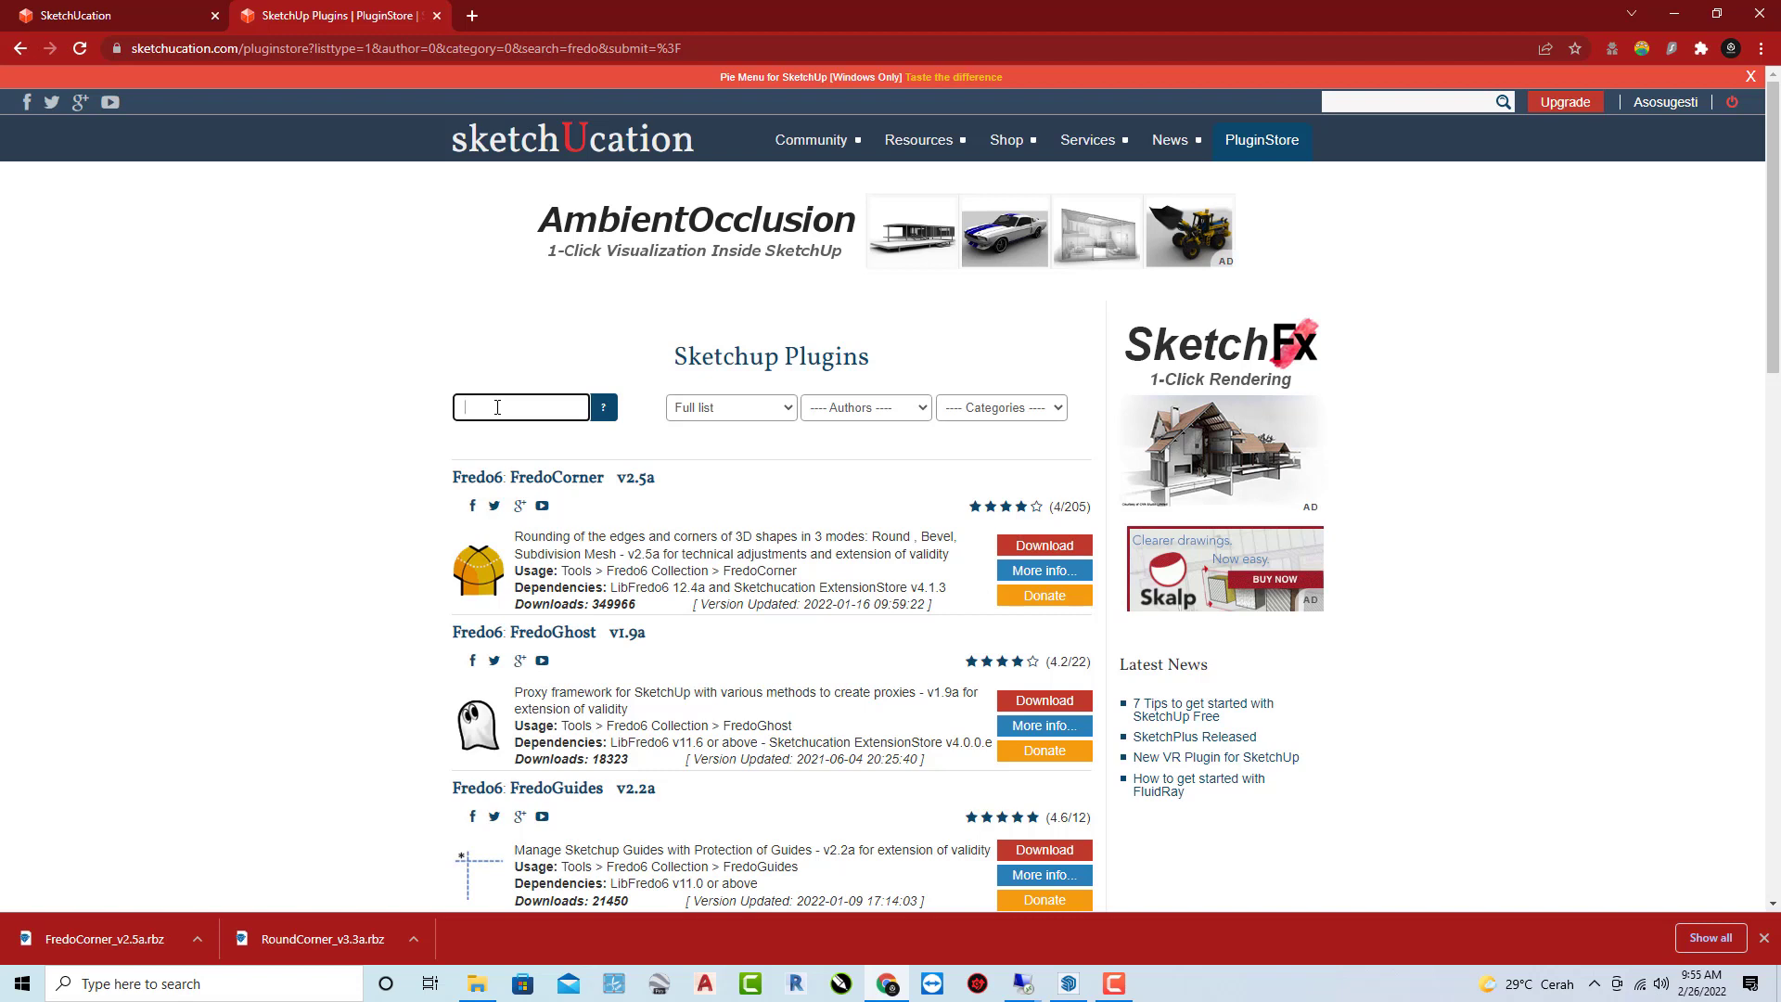
pyautogui.write('libfr')
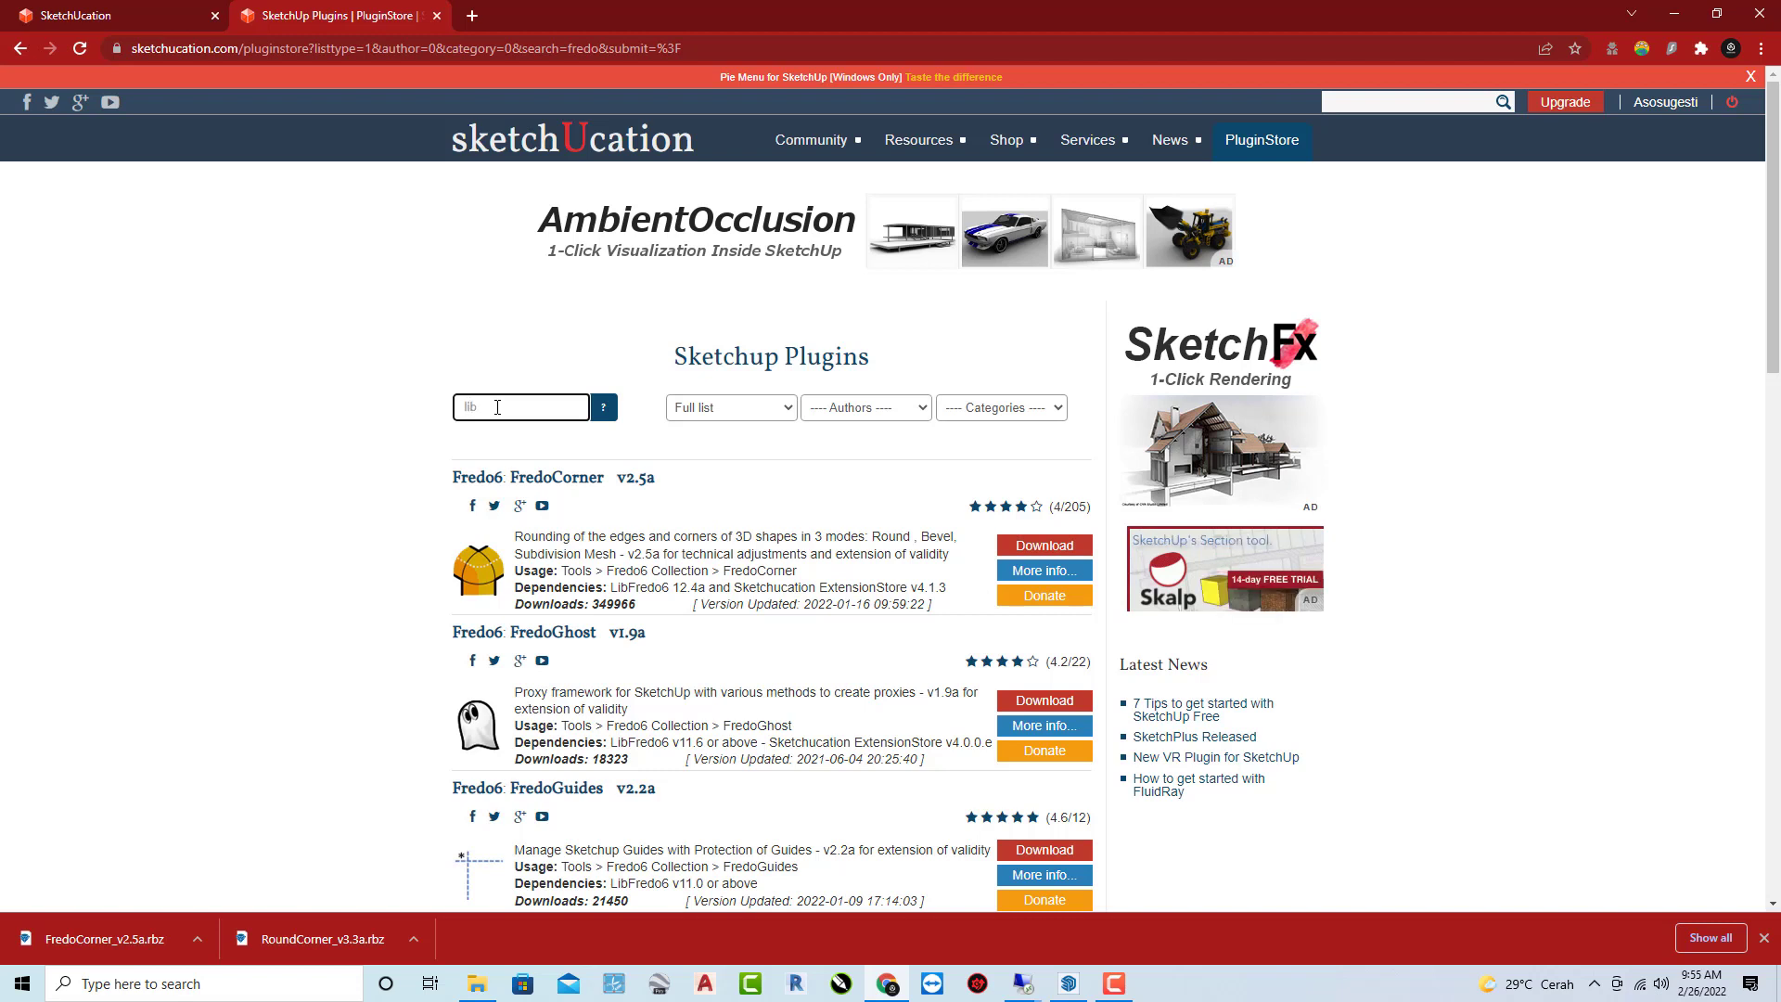
pyautogui.write('edo')
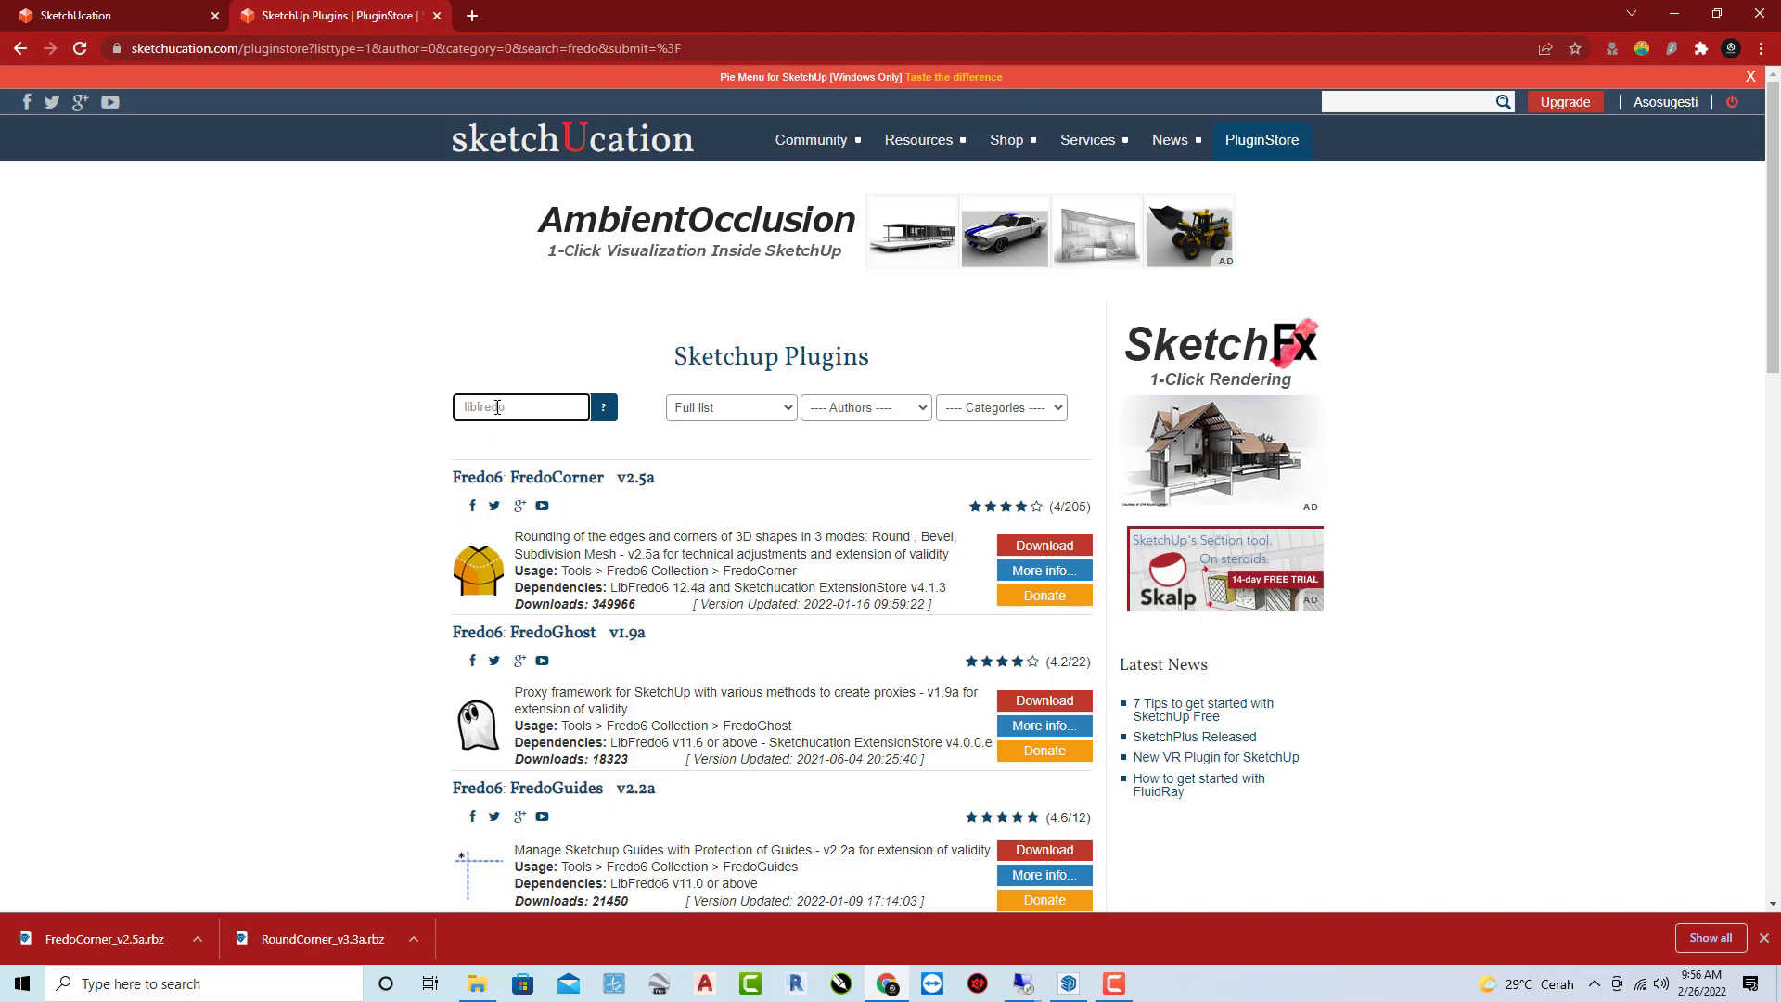
pyautogui.press('Return')
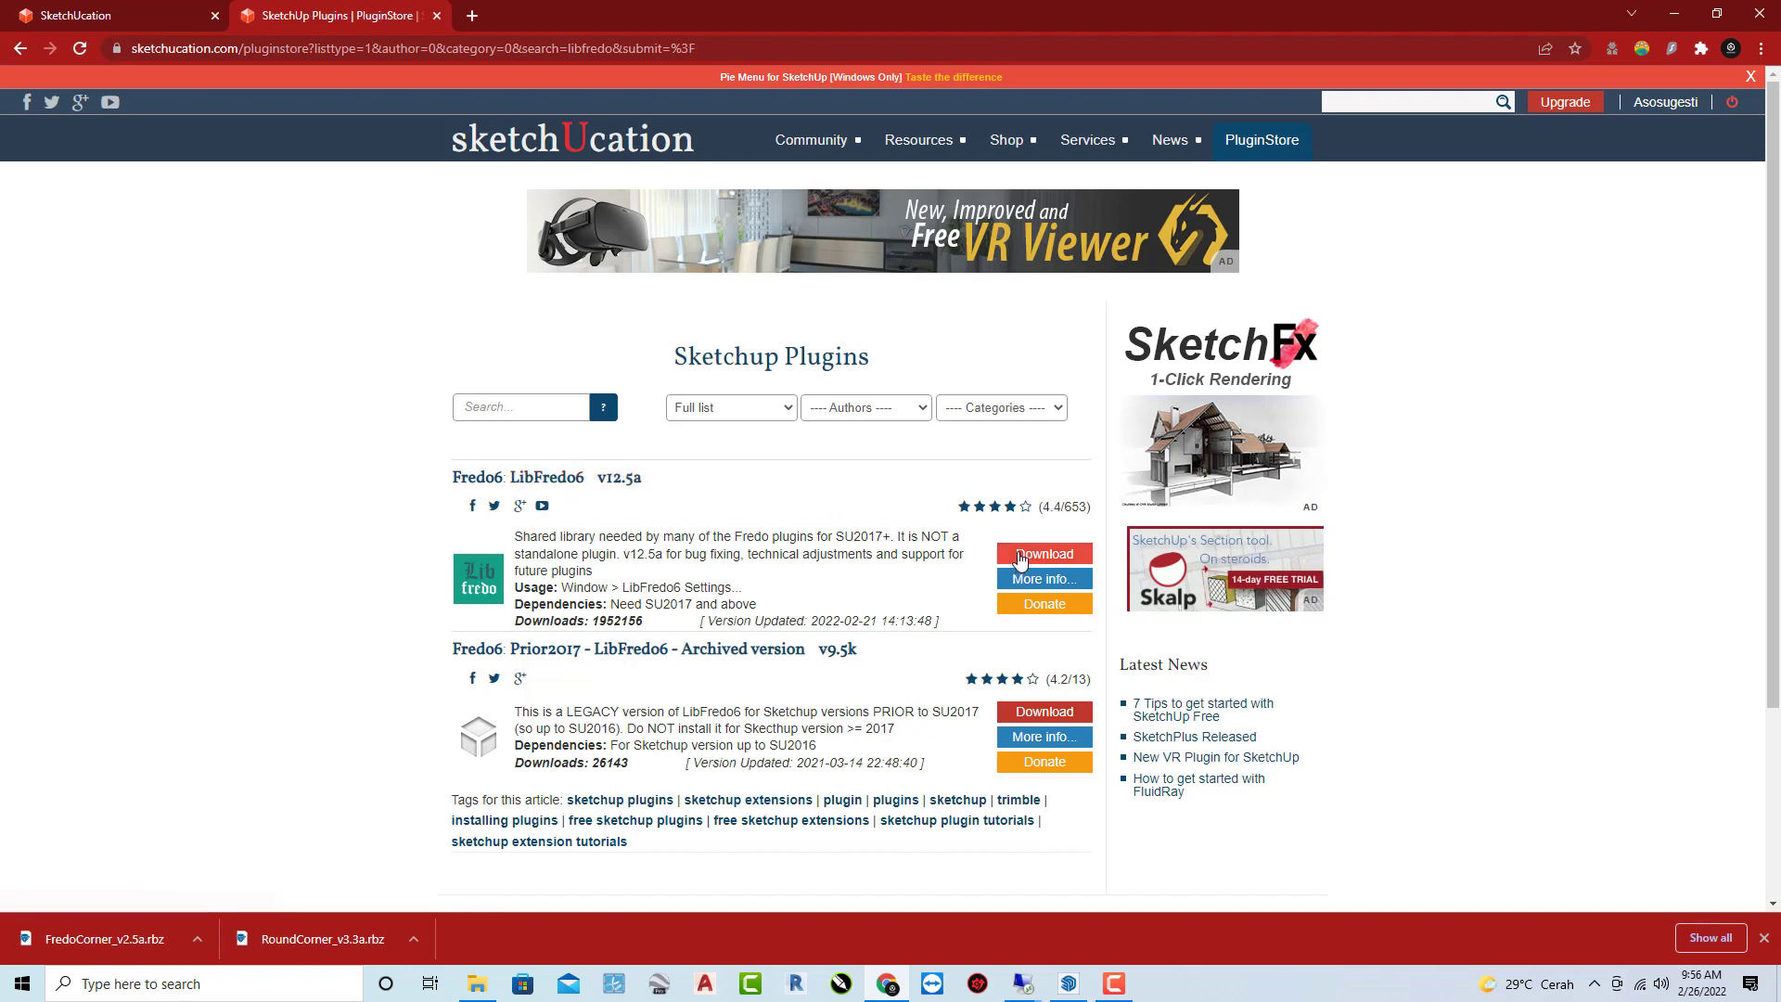
pyautogui.click(1042, 557)
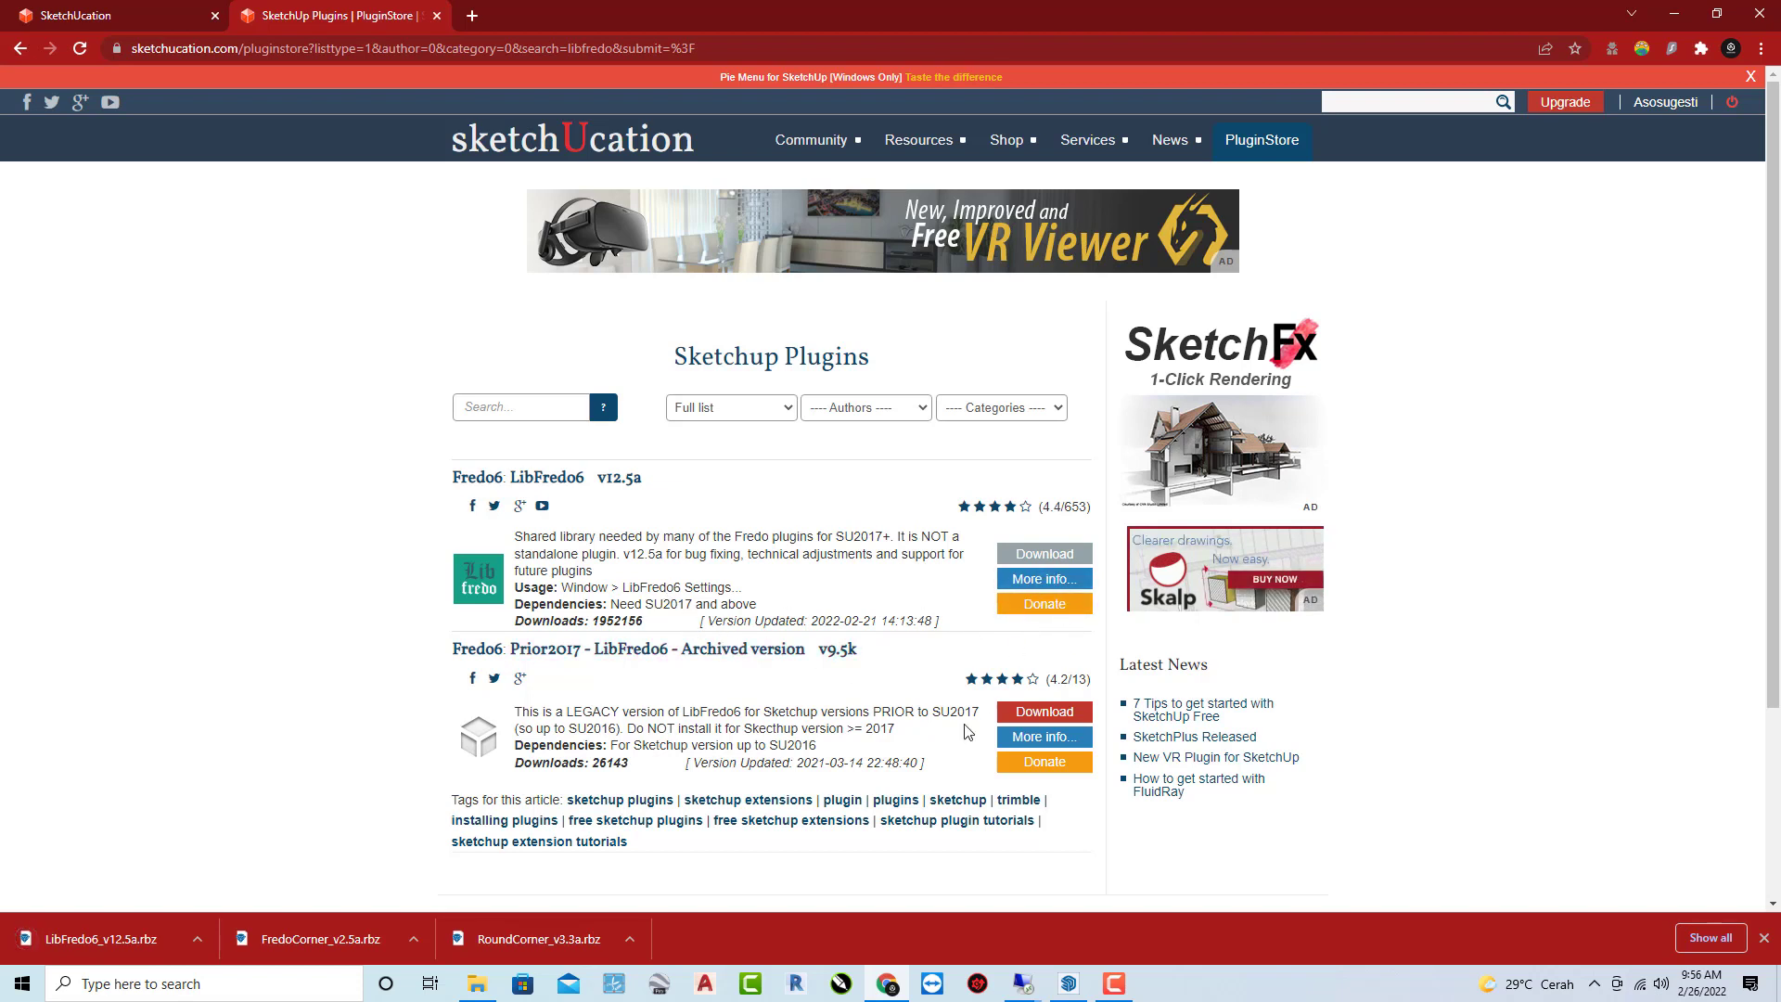
pyautogui.click(1068, 985)
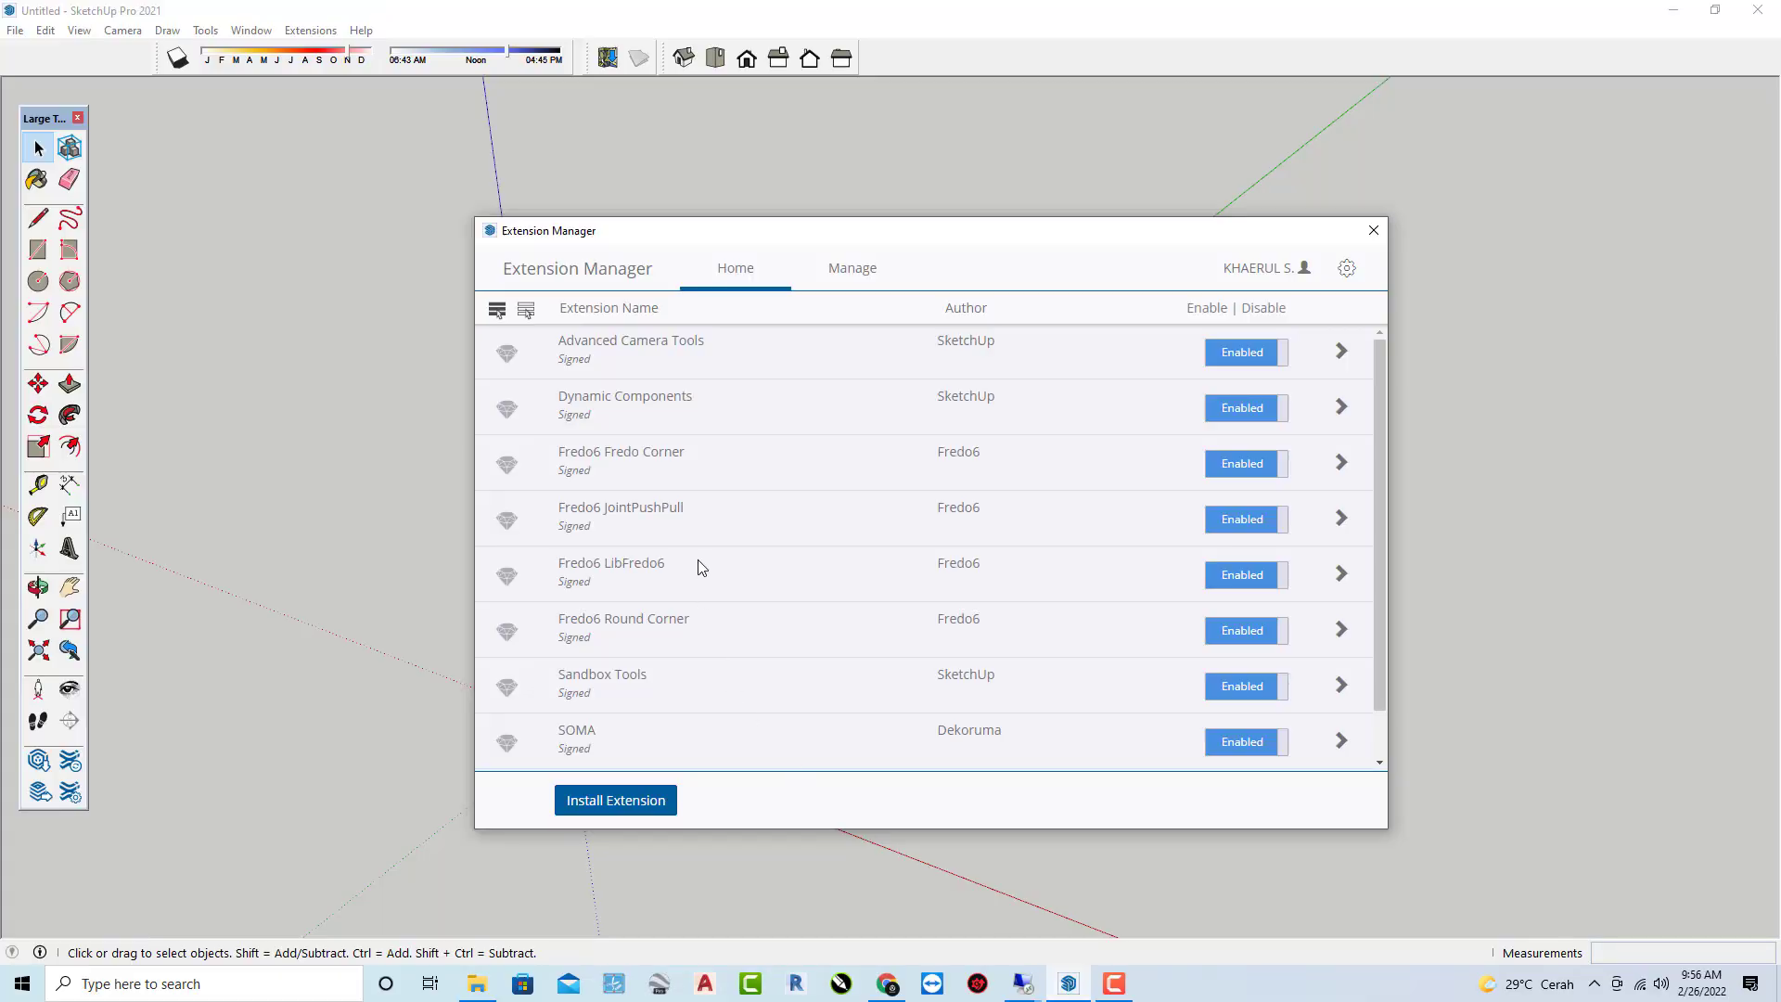
# Install LibFredo6_v12.5a.rbz from the Downloads folder through the Extension Manager.
pyautogui.click(621, 801)
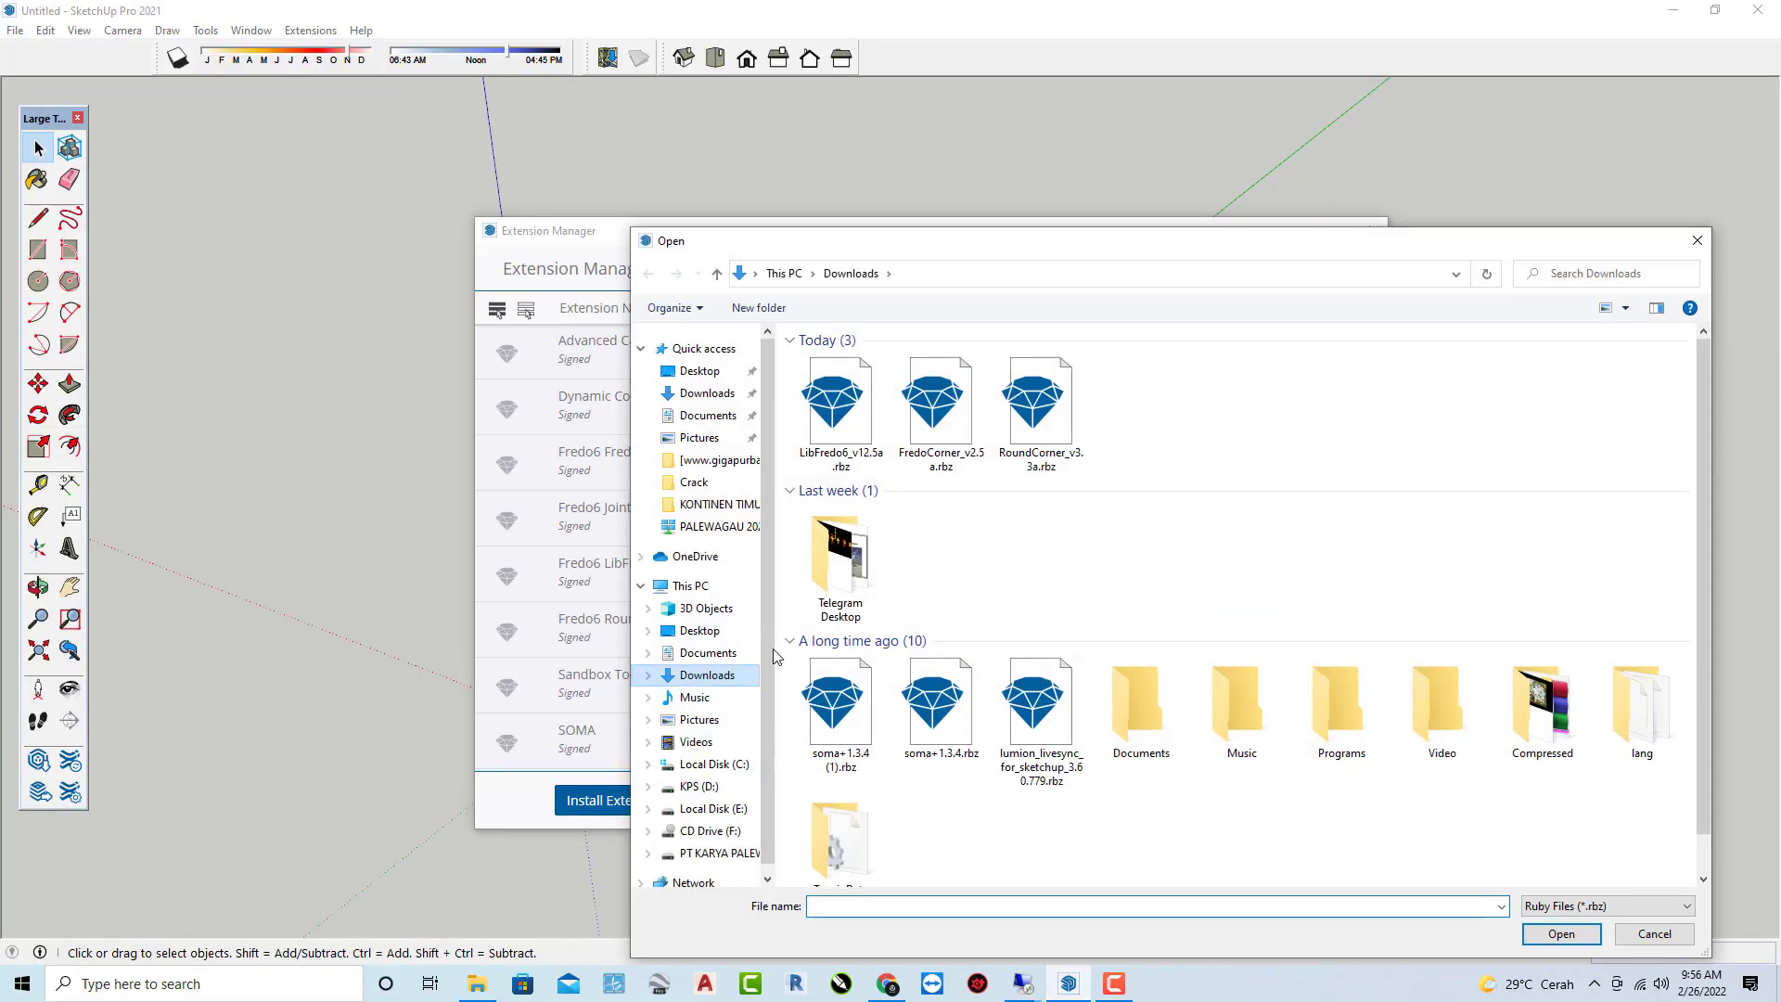
pyautogui.click(835, 413)
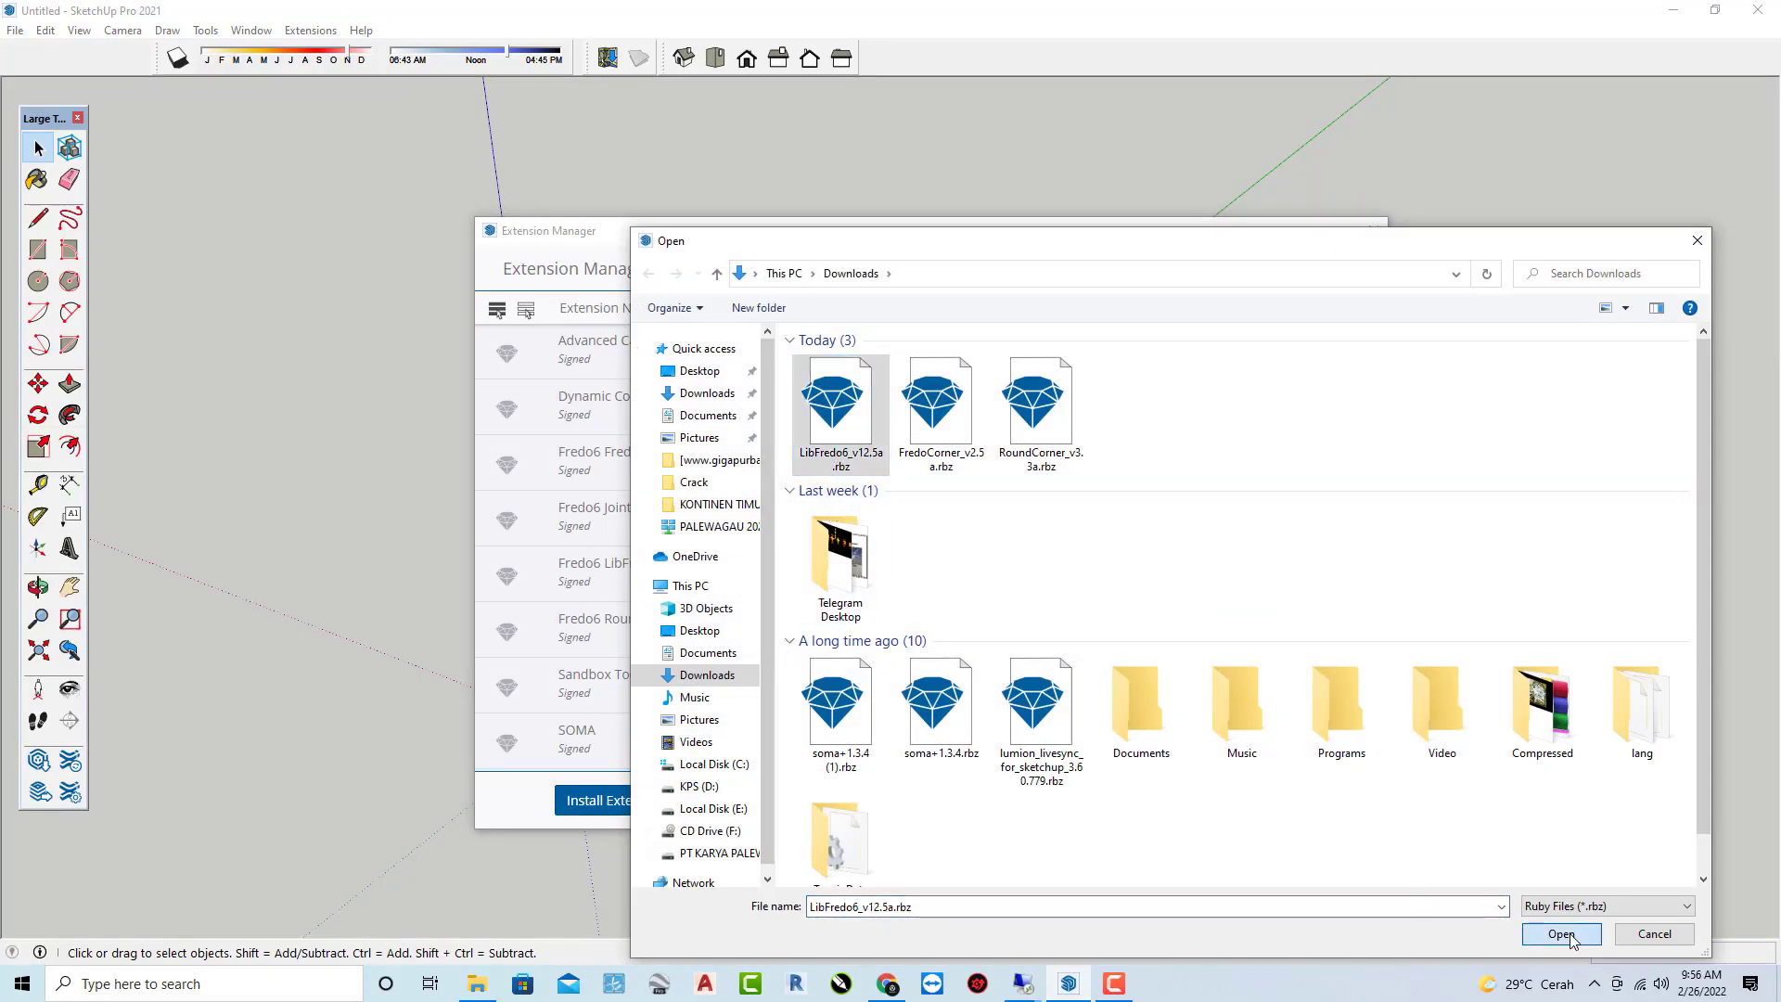
pyautogui.click(1525, 930)
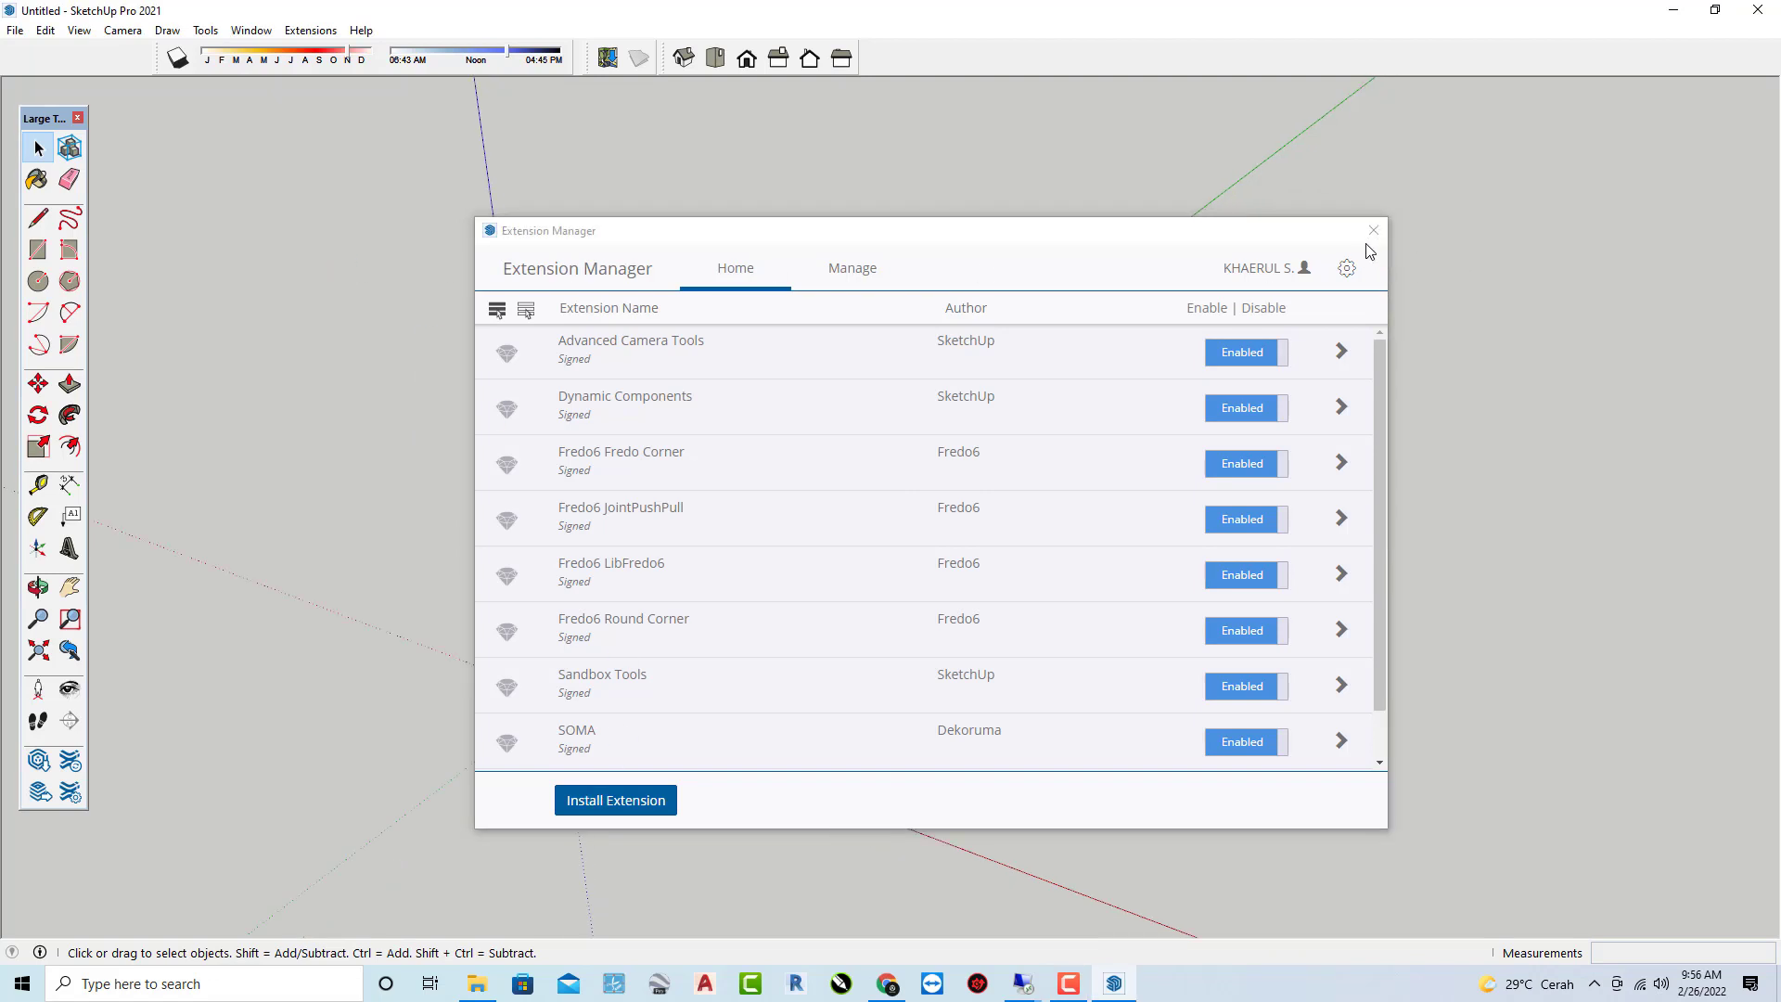
# Close the Extension Manager and start a new model without saving the untitled one.
pyautogui.click(1373, 230)
pyautogui.rightClick(970, 60)
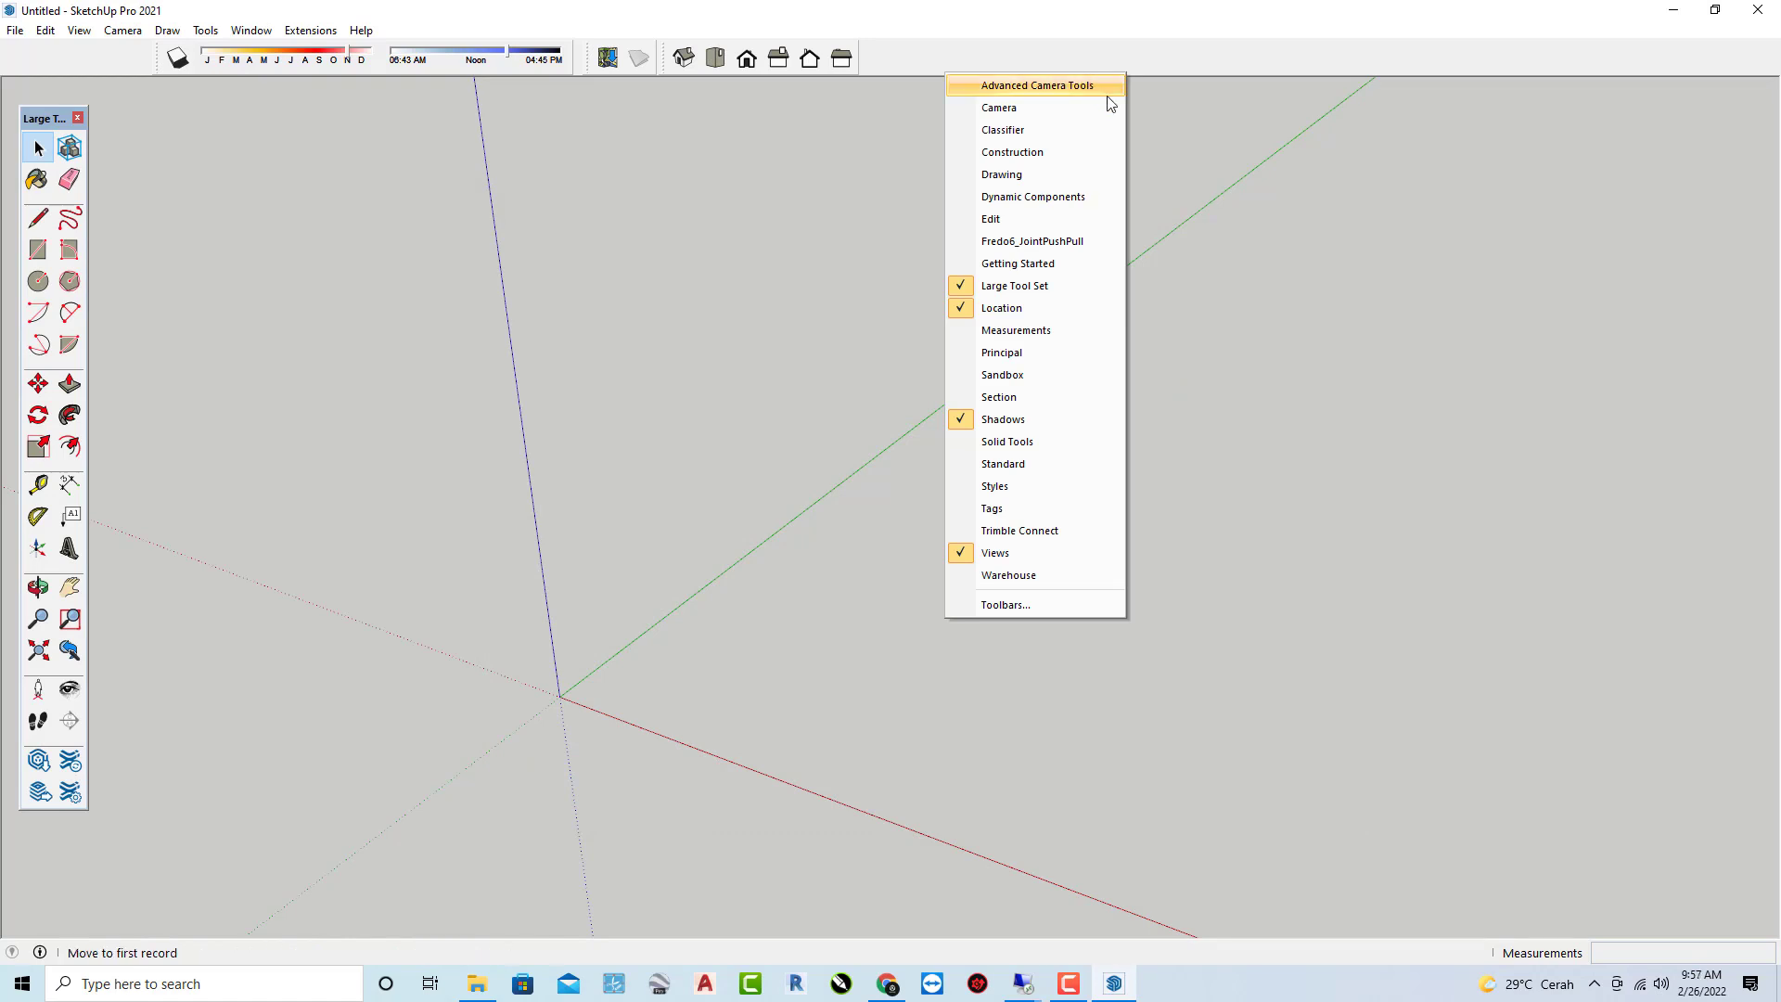
pyautogui.click(14, 29)
pyautogui.click(31, 53)
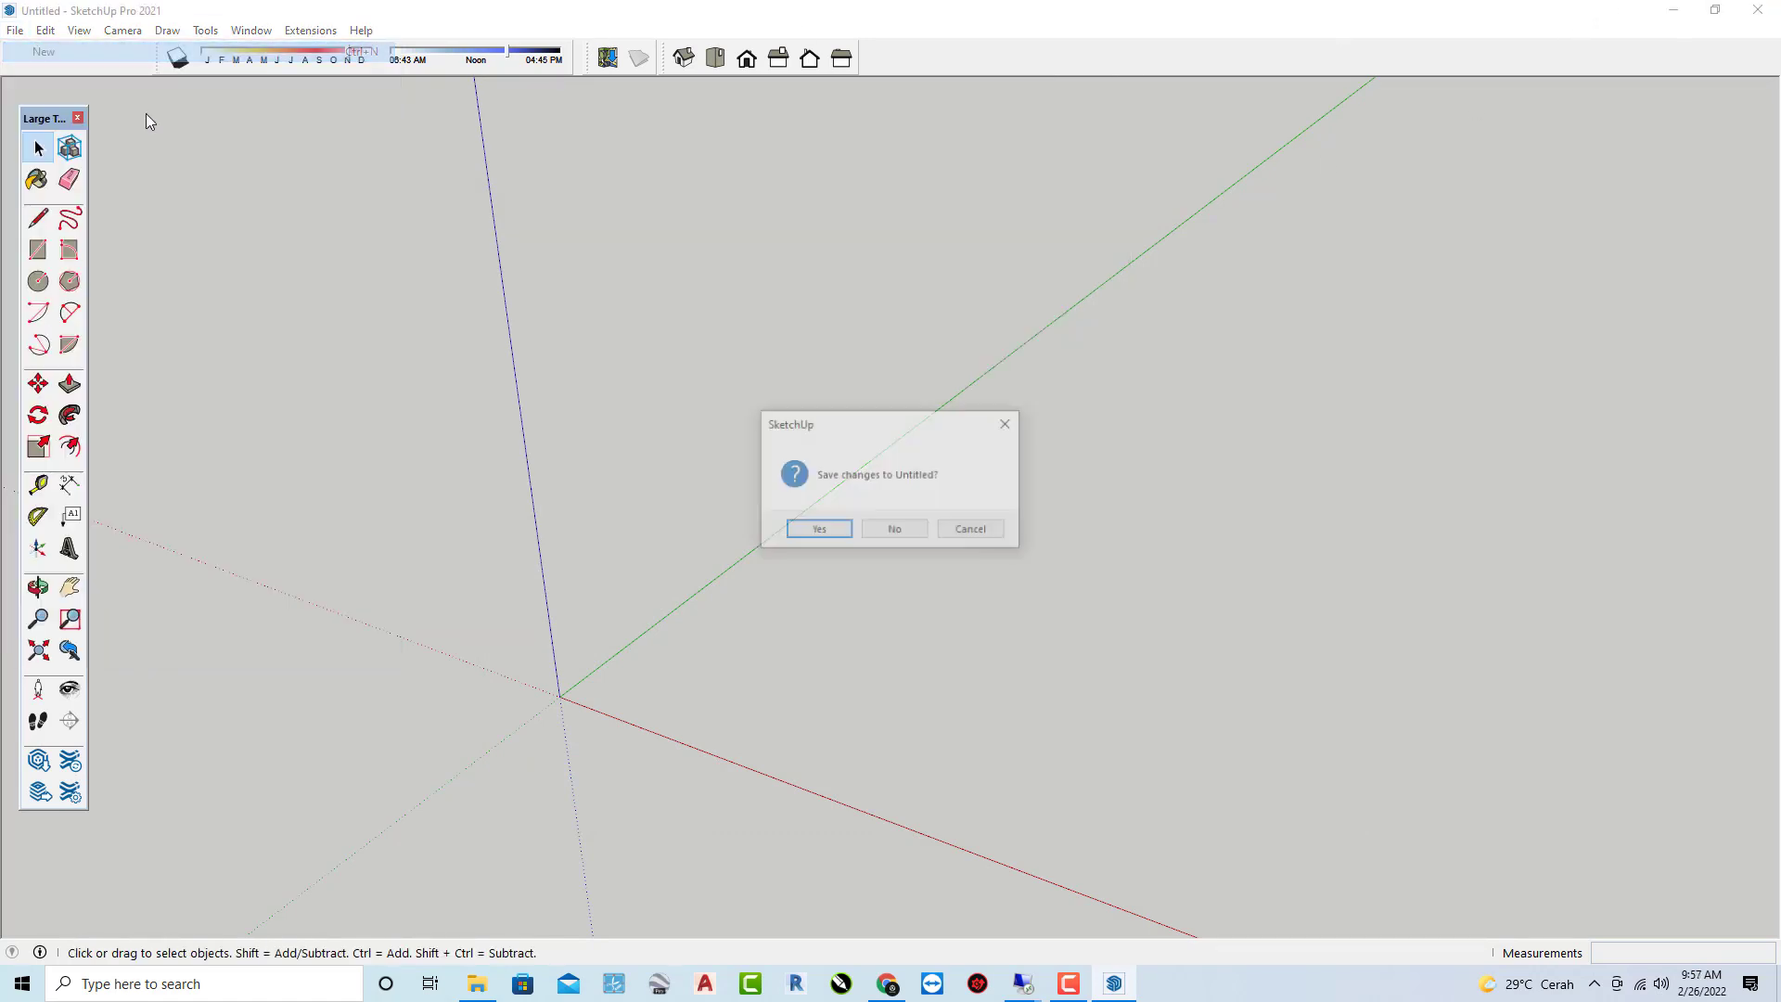
pyautogui.click(889, 525)
# Close SketchUp and minimize Chrome to leave the desktop showing.
pyautogui.moveTo(843, 525); pyautogui.dragTo(776, 649, button='middle')
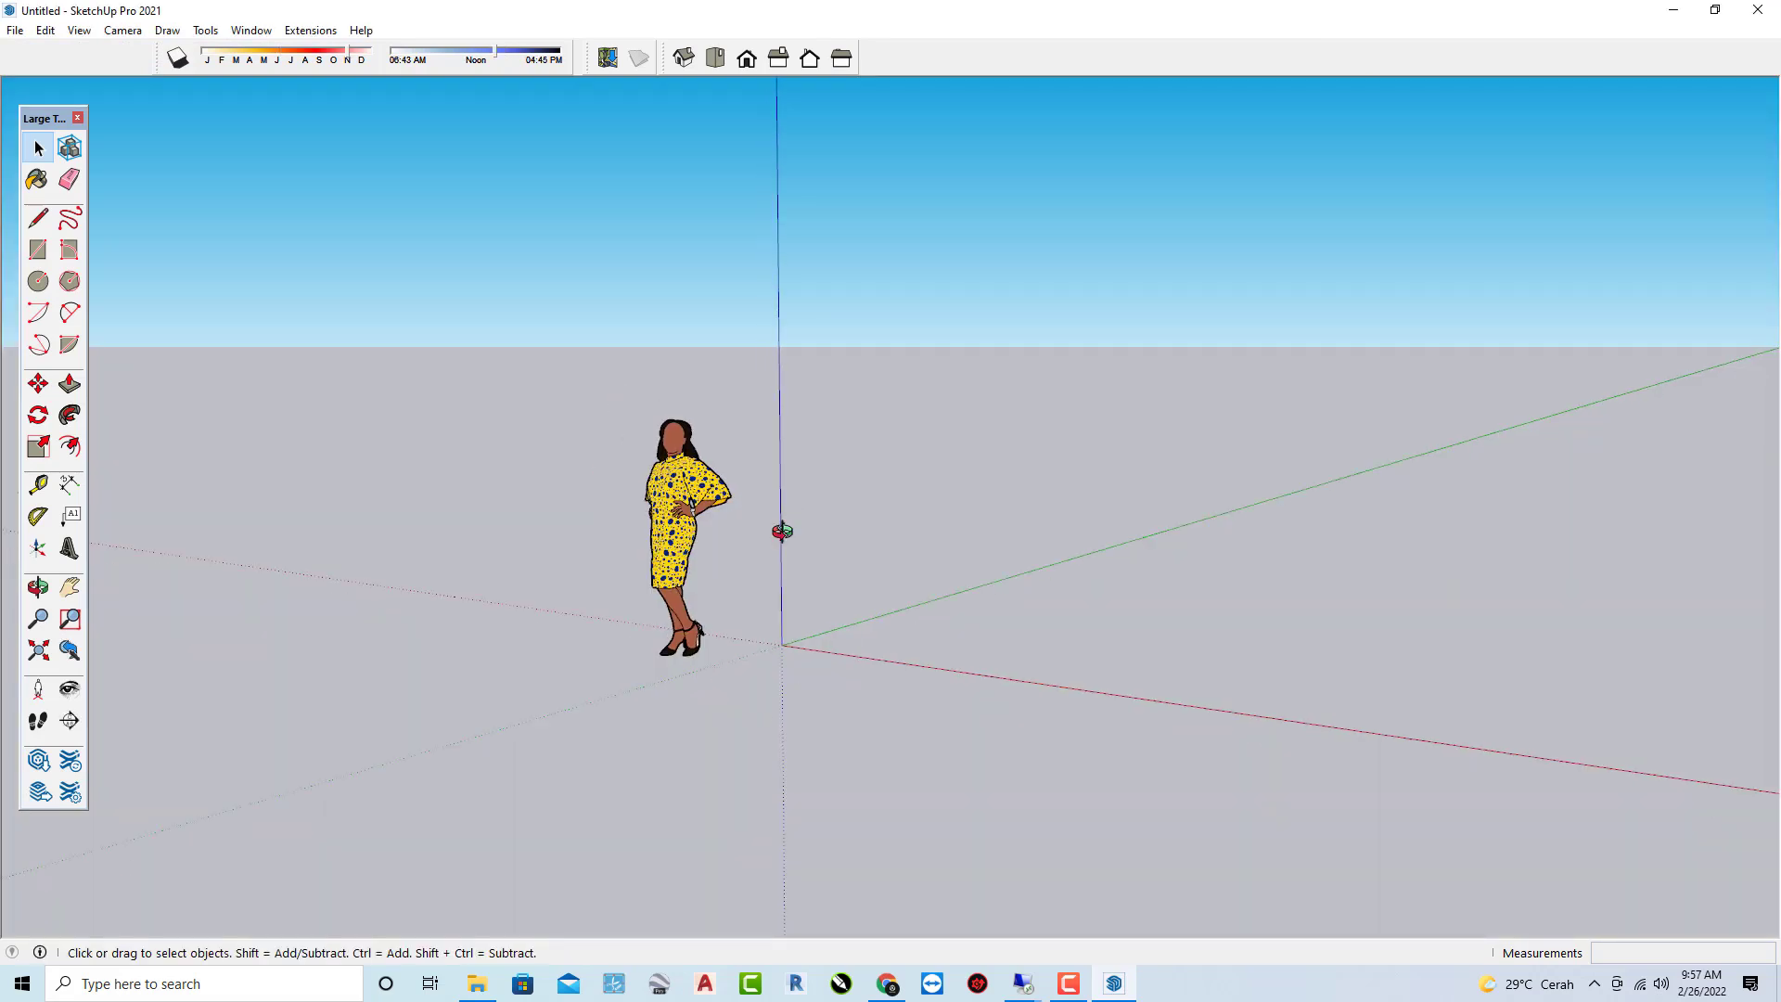
pyautogui.click(1758, 9)
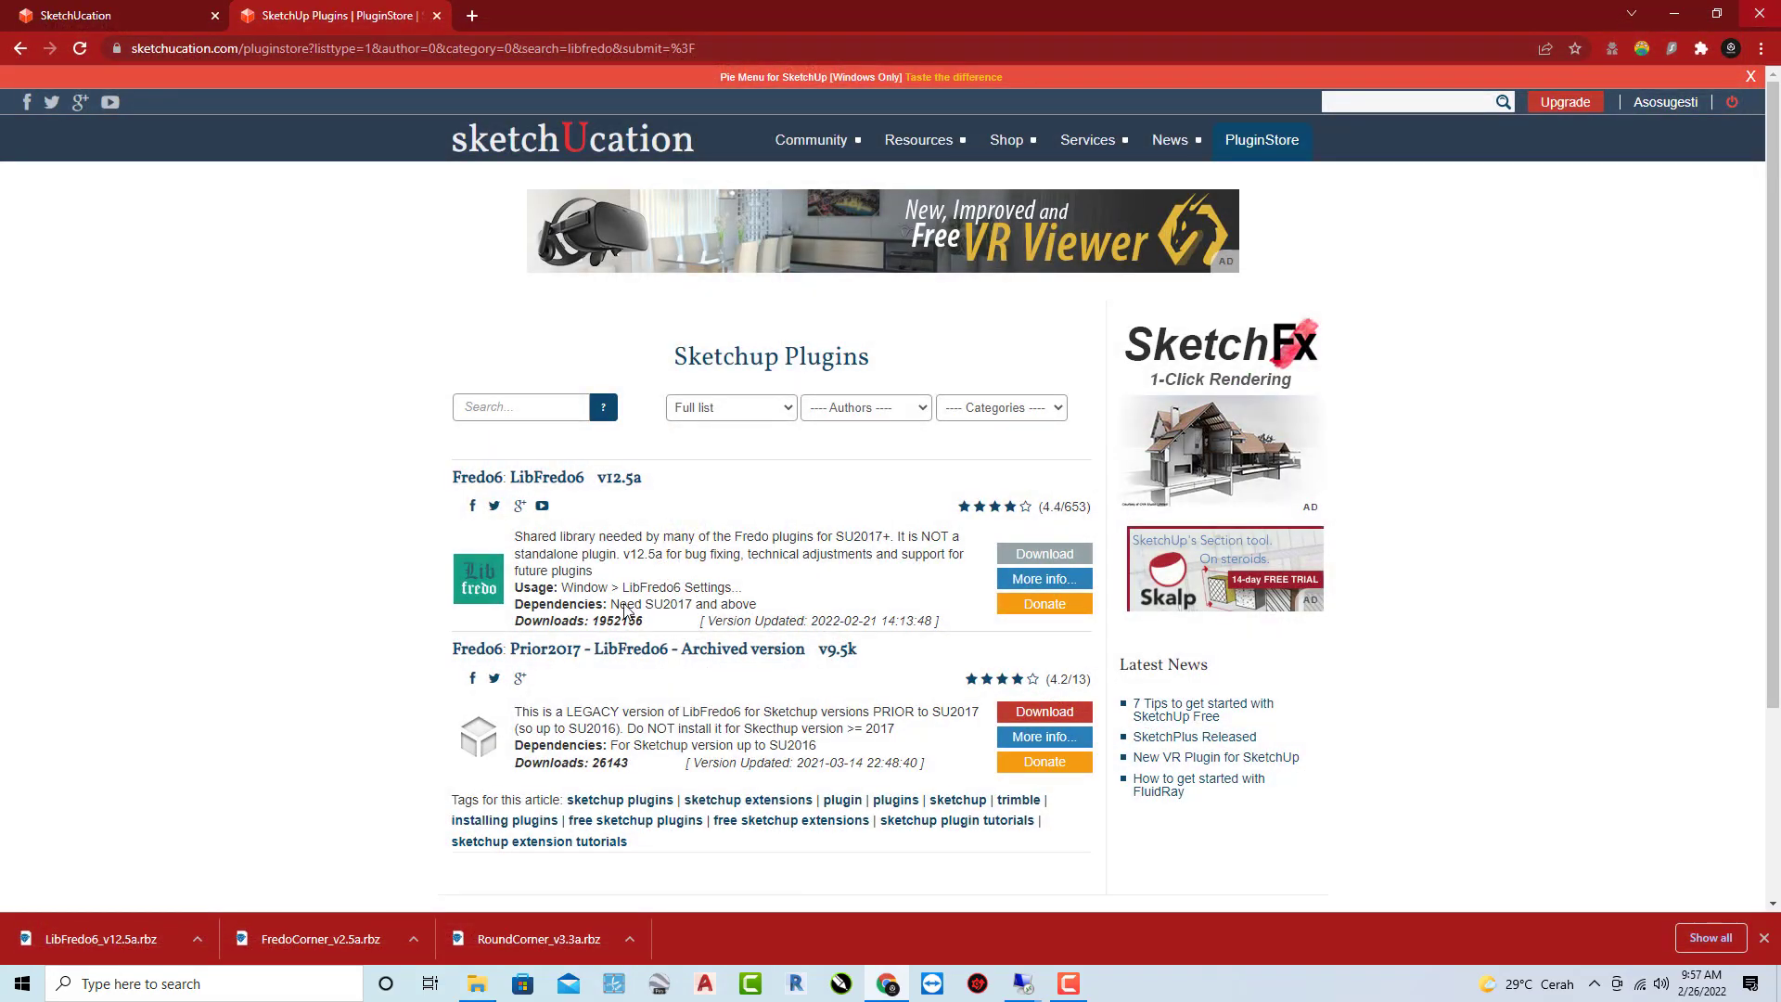
pyautogui.click(1675, 13)
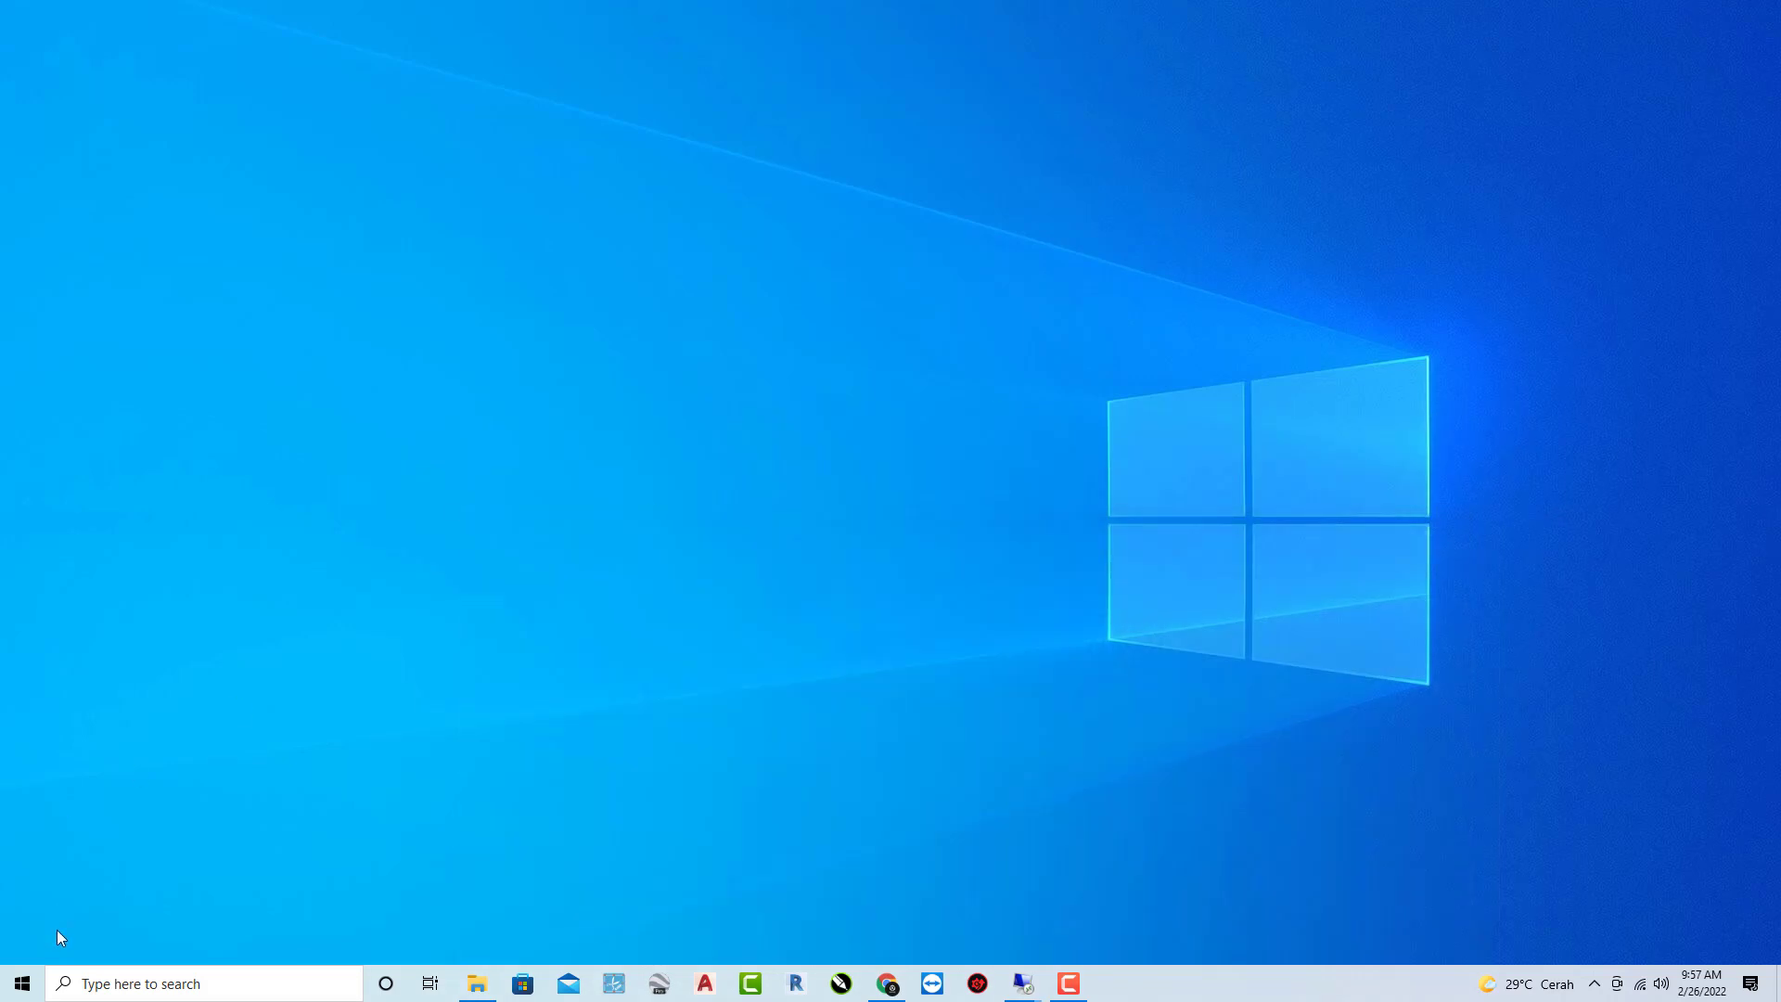
# Search for SketchUp, then scroll the Start menu app list to the SketchUp 2021 folder.
pyautogui.click(22, 983)
pyautogui.click(70, 984)
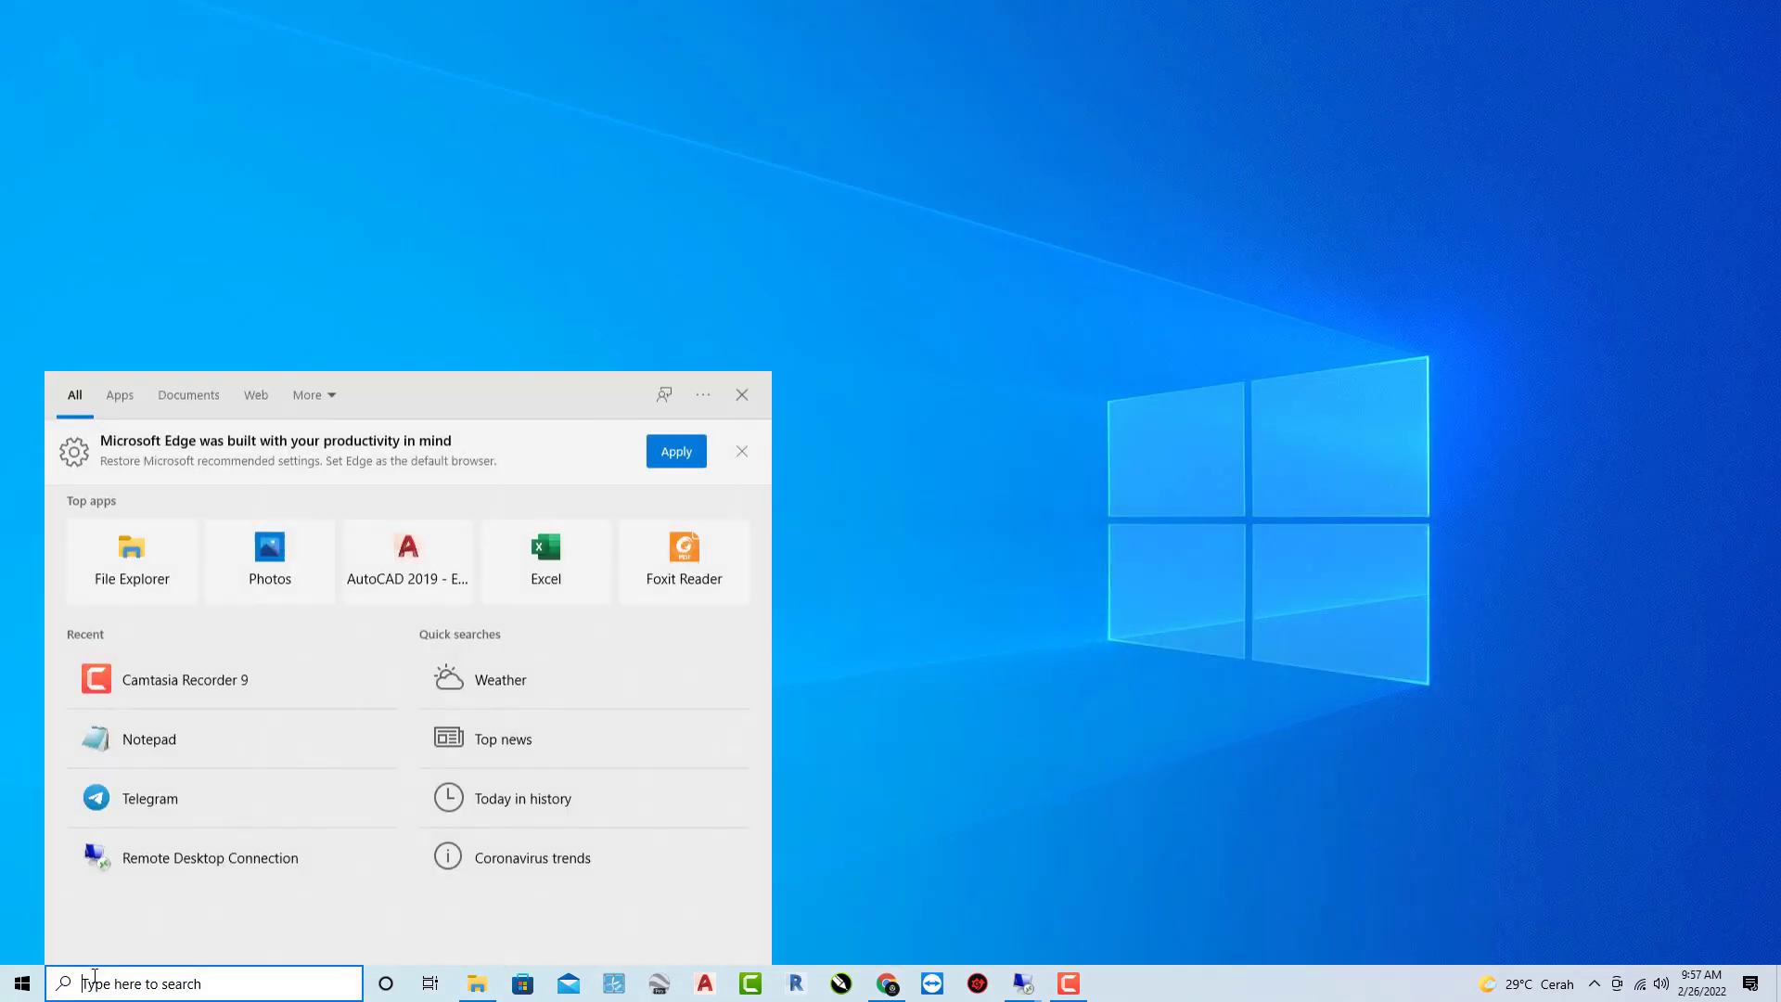
pyautogui.write('s')
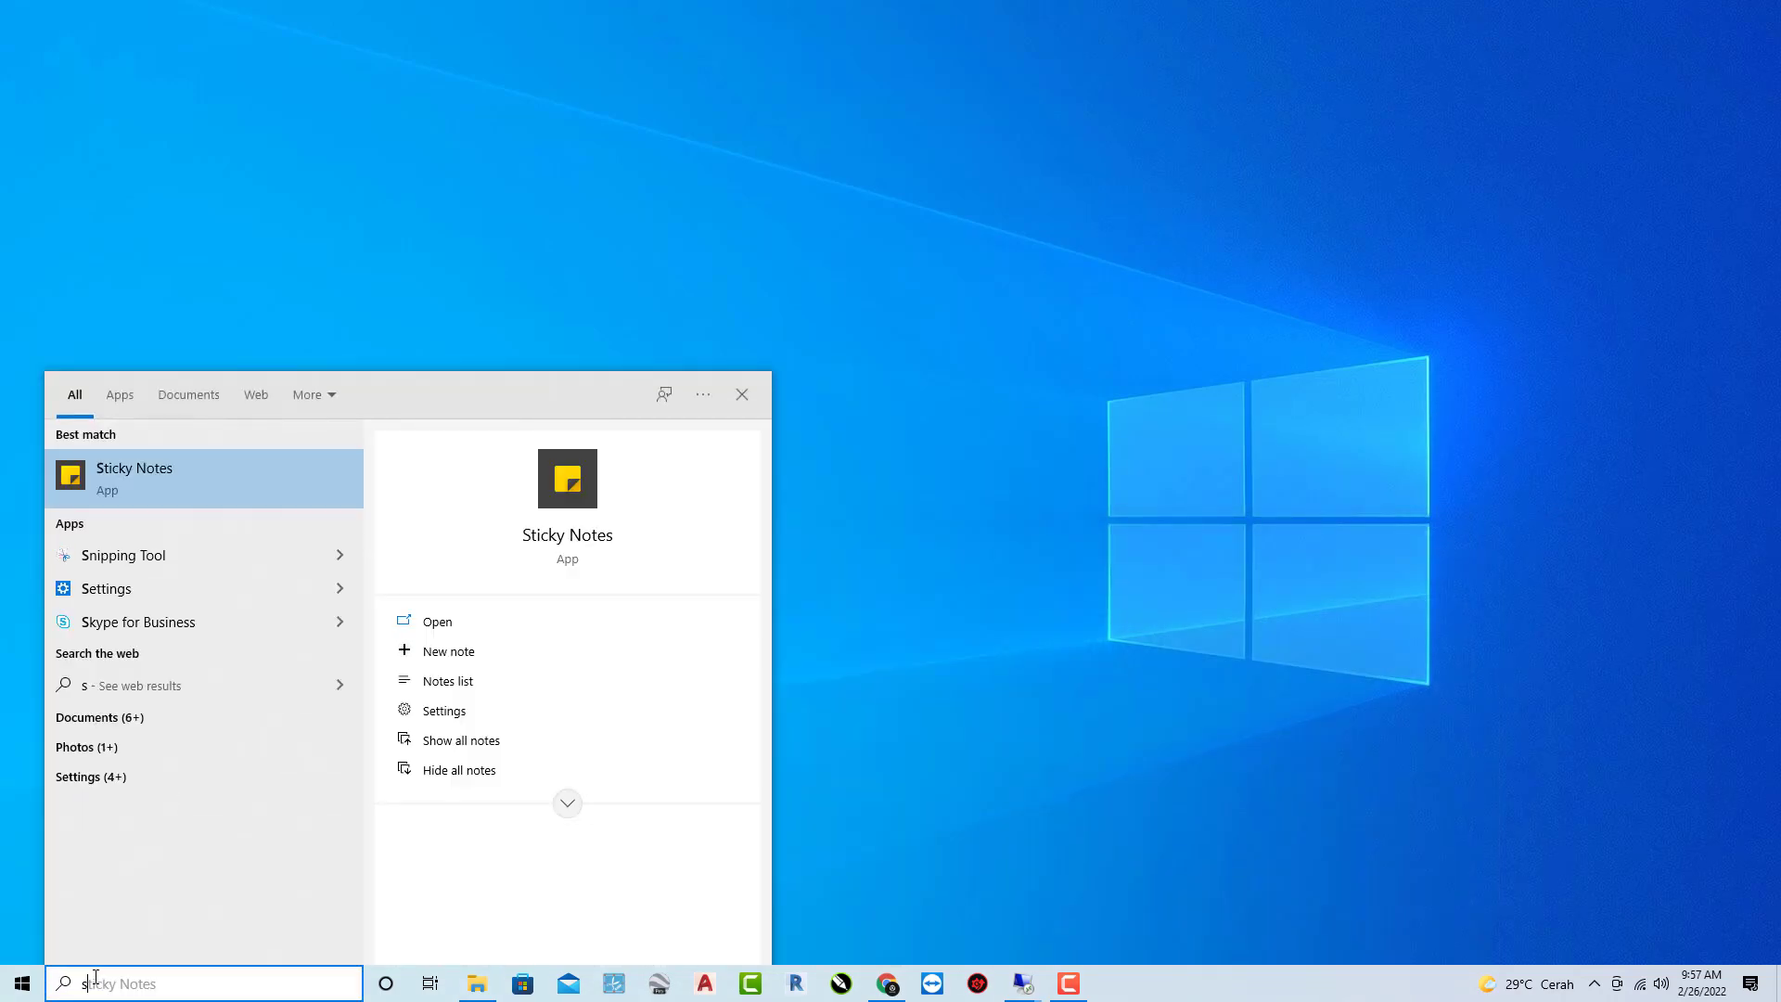
pyautogui.write('ke')
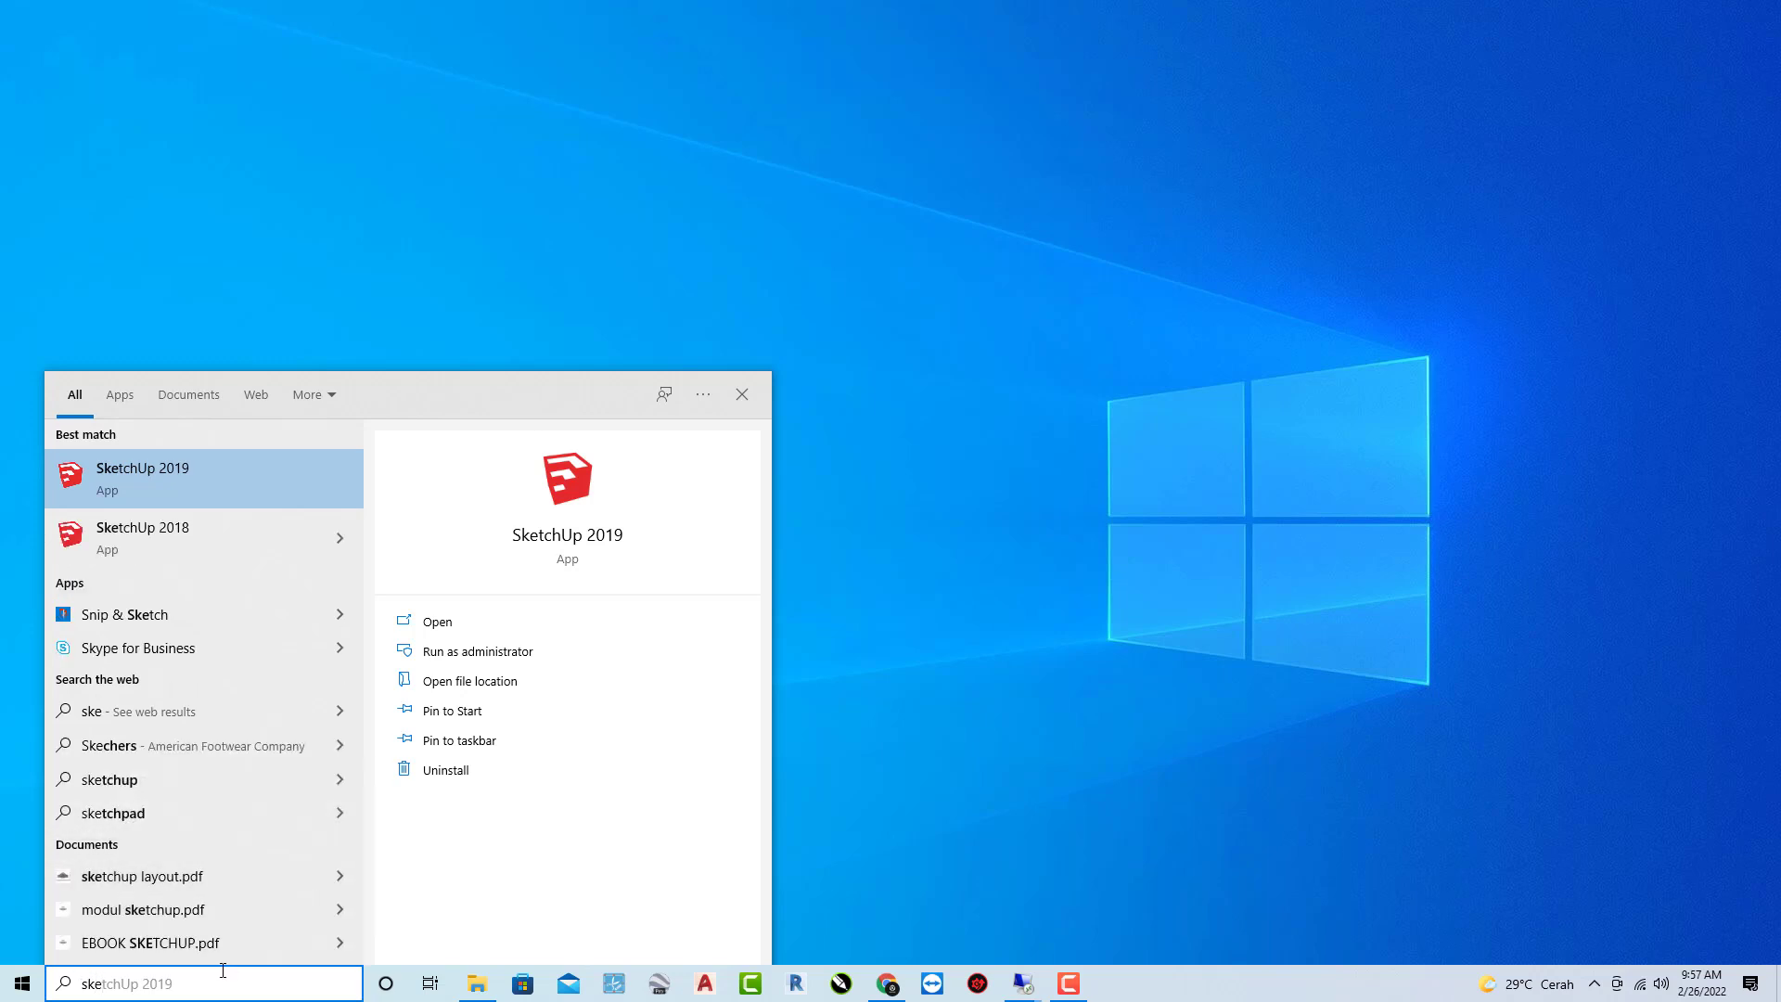
pyautogui.write('tch')
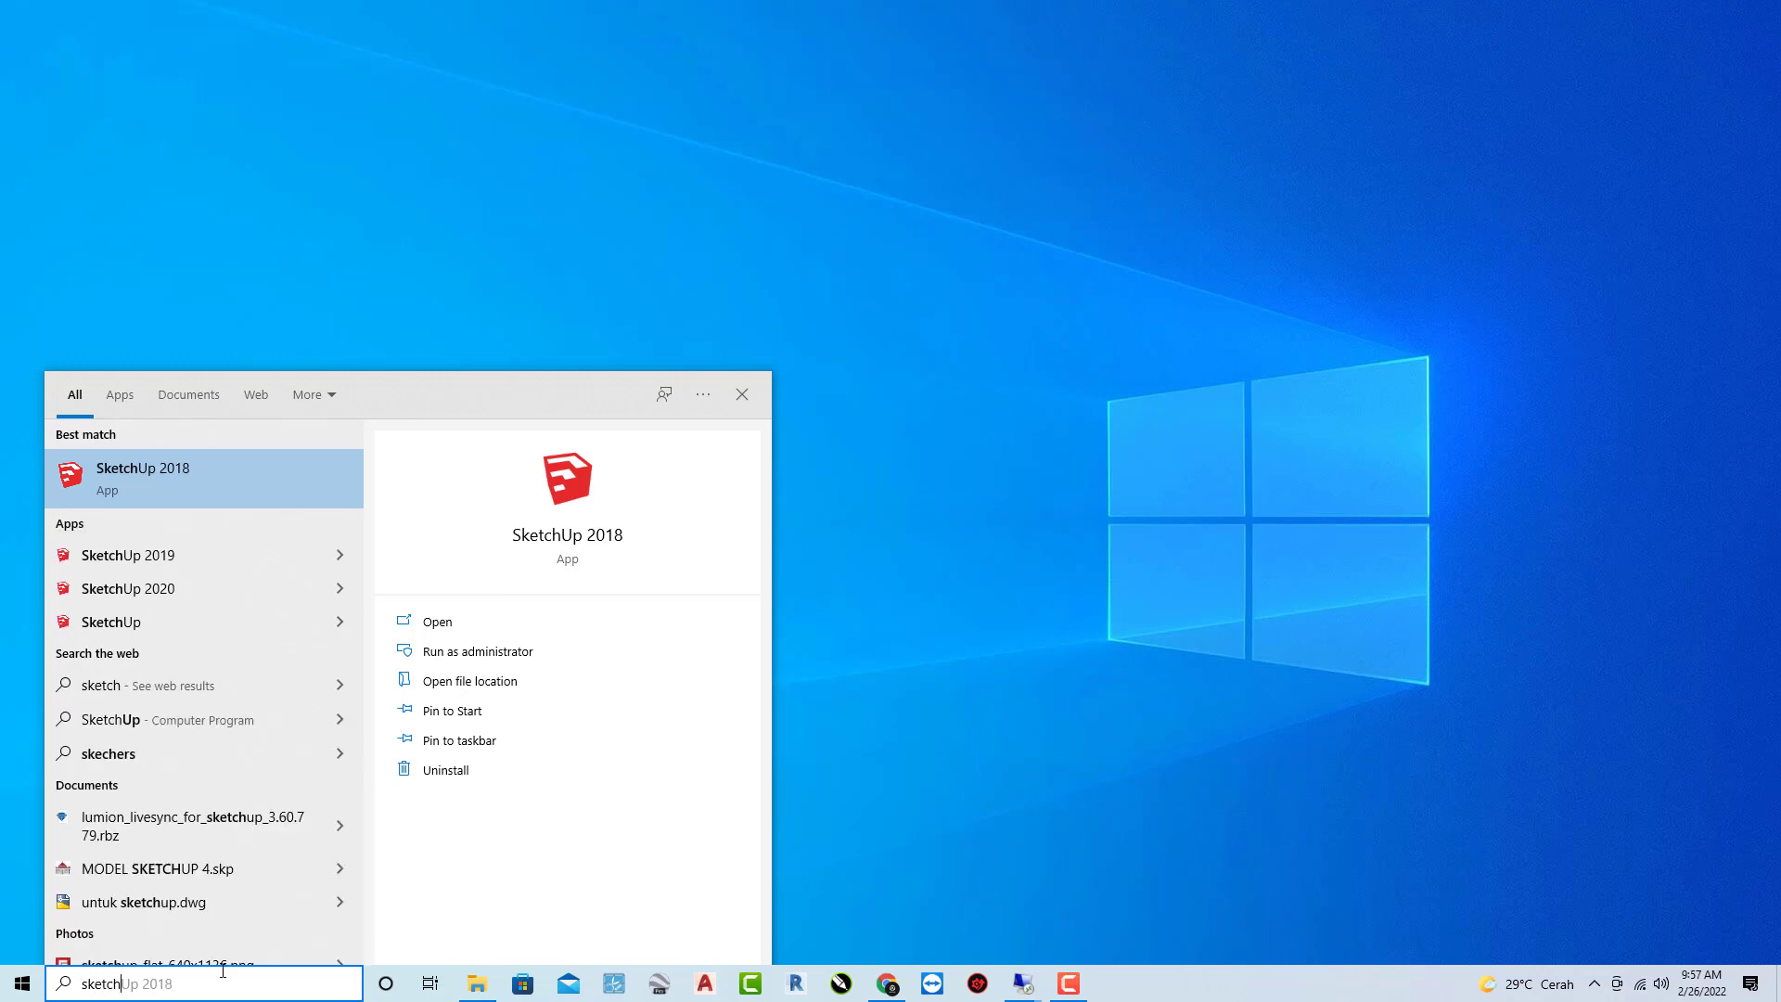
pyautogui.press('Escape')
pyautogui.click(22, 983)
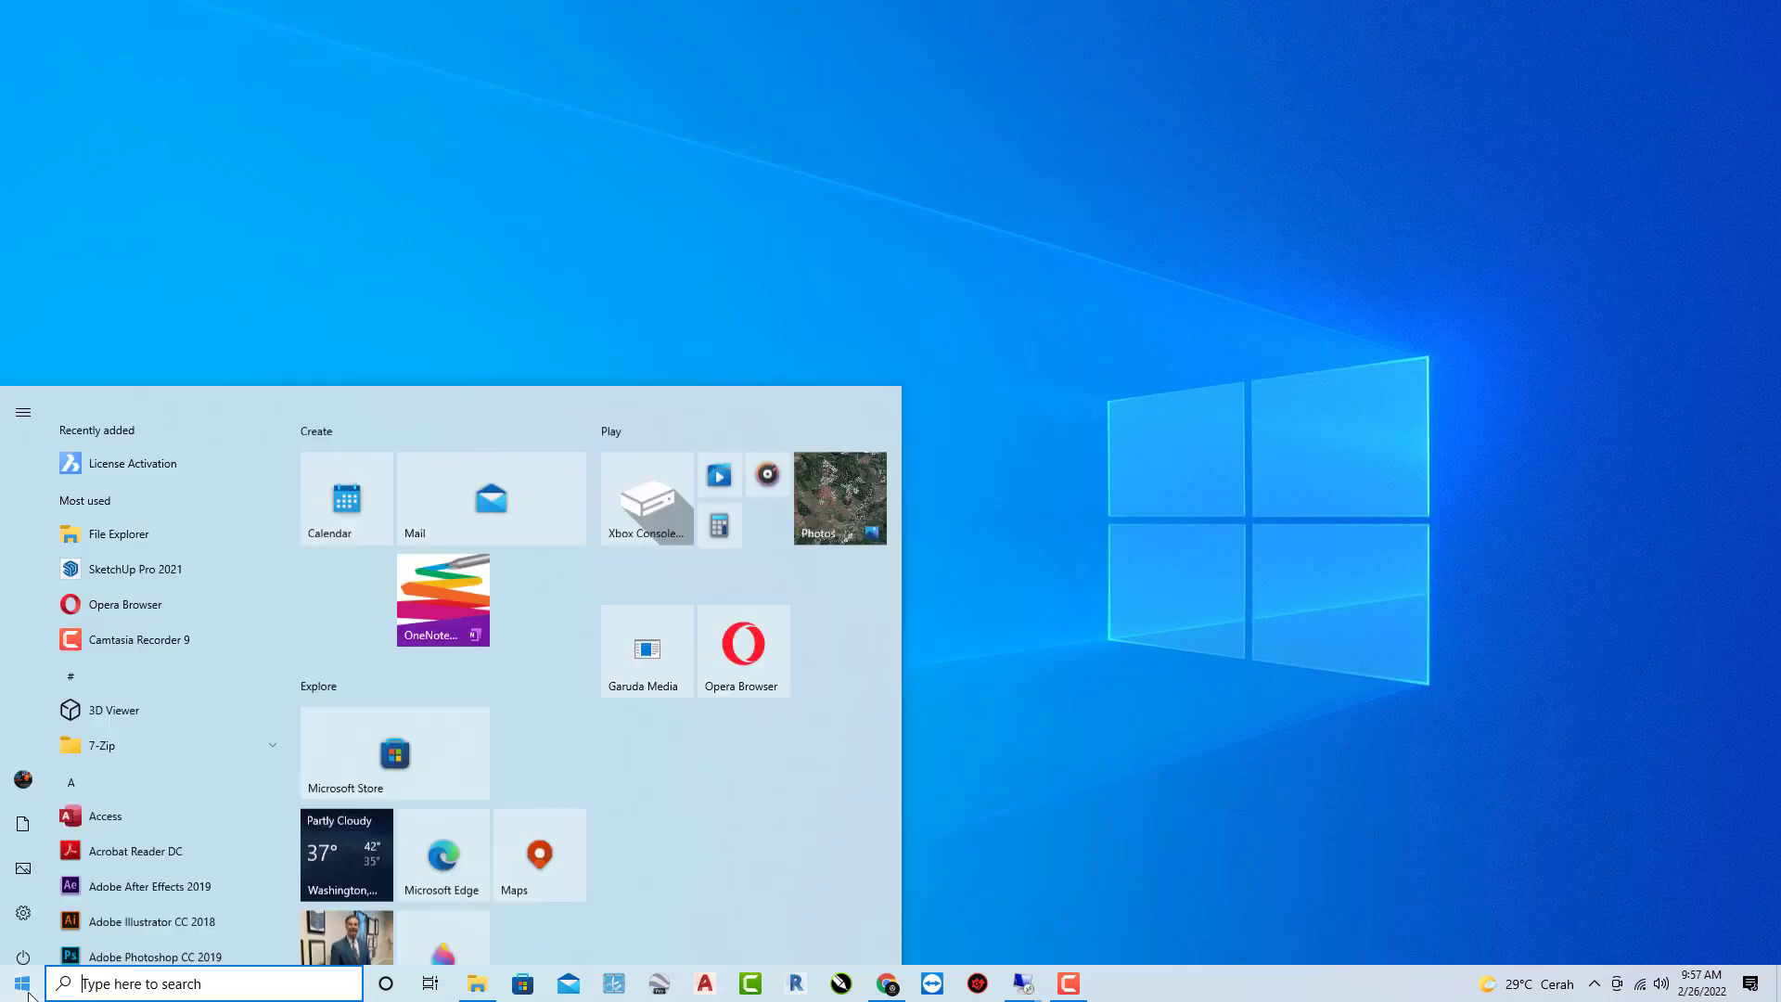
pyautogui.scroll(-4, 124, 642)
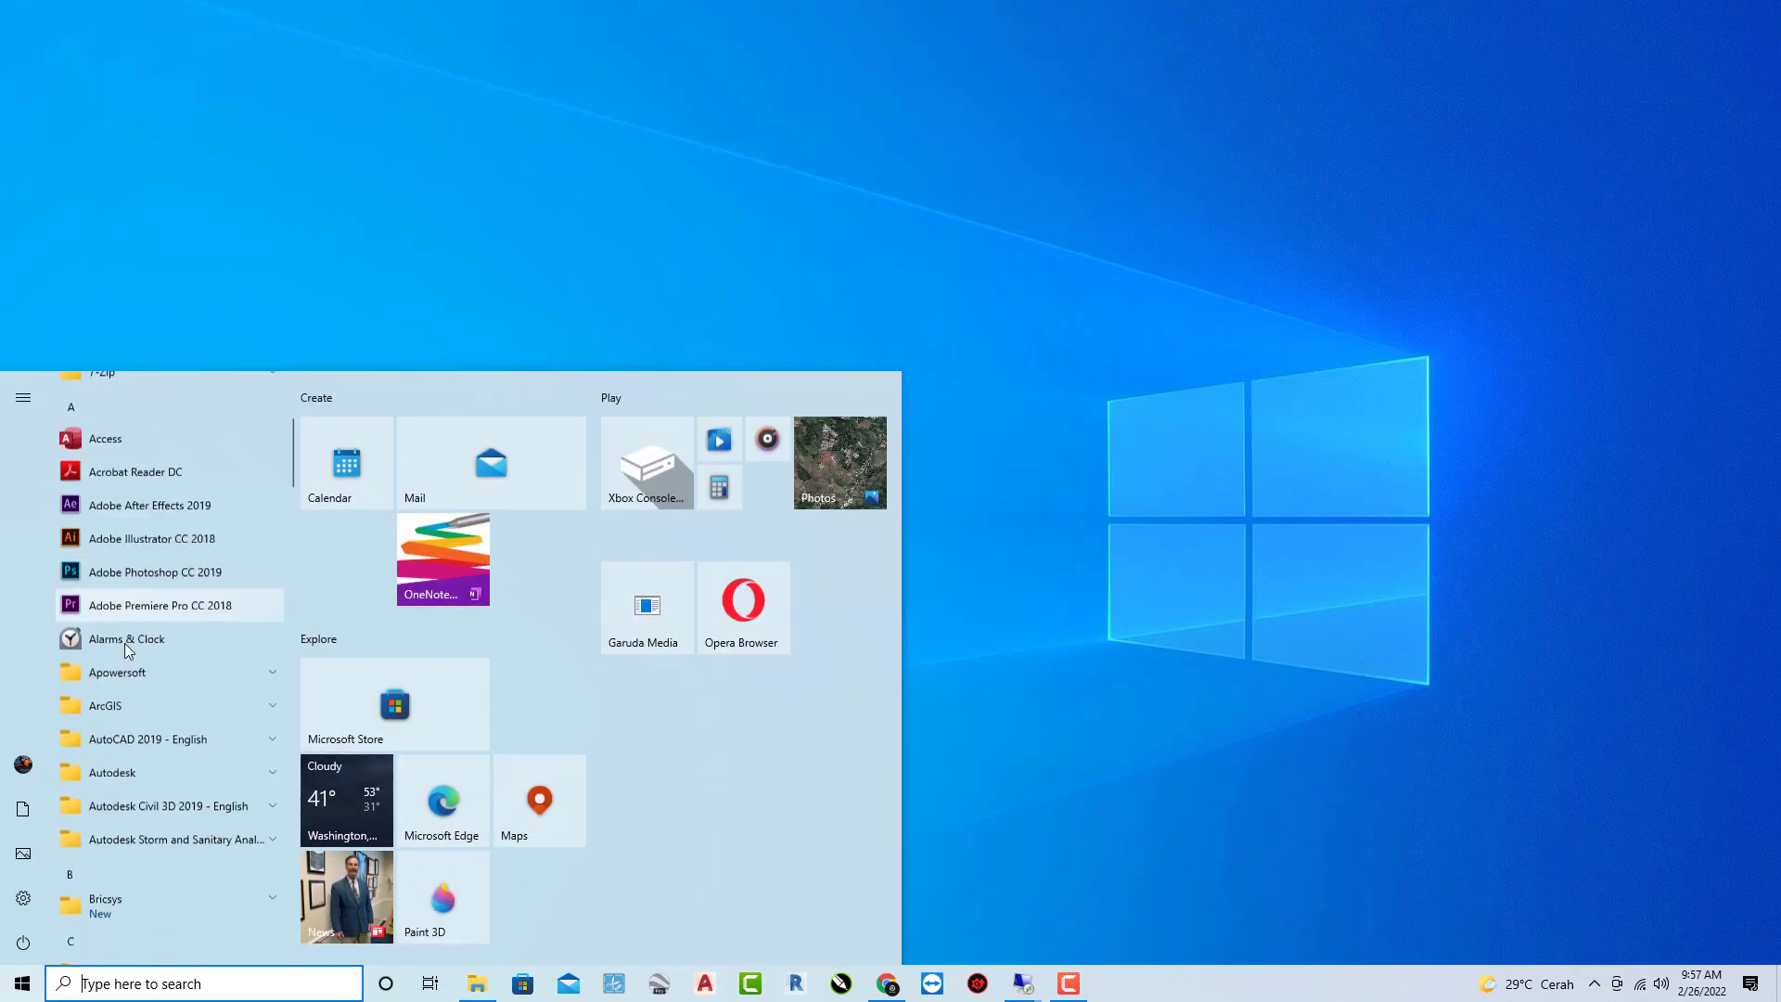
pyautogui.scroll(-2, 177, 738)
pyautogui.scroll(-2, 232, 653)
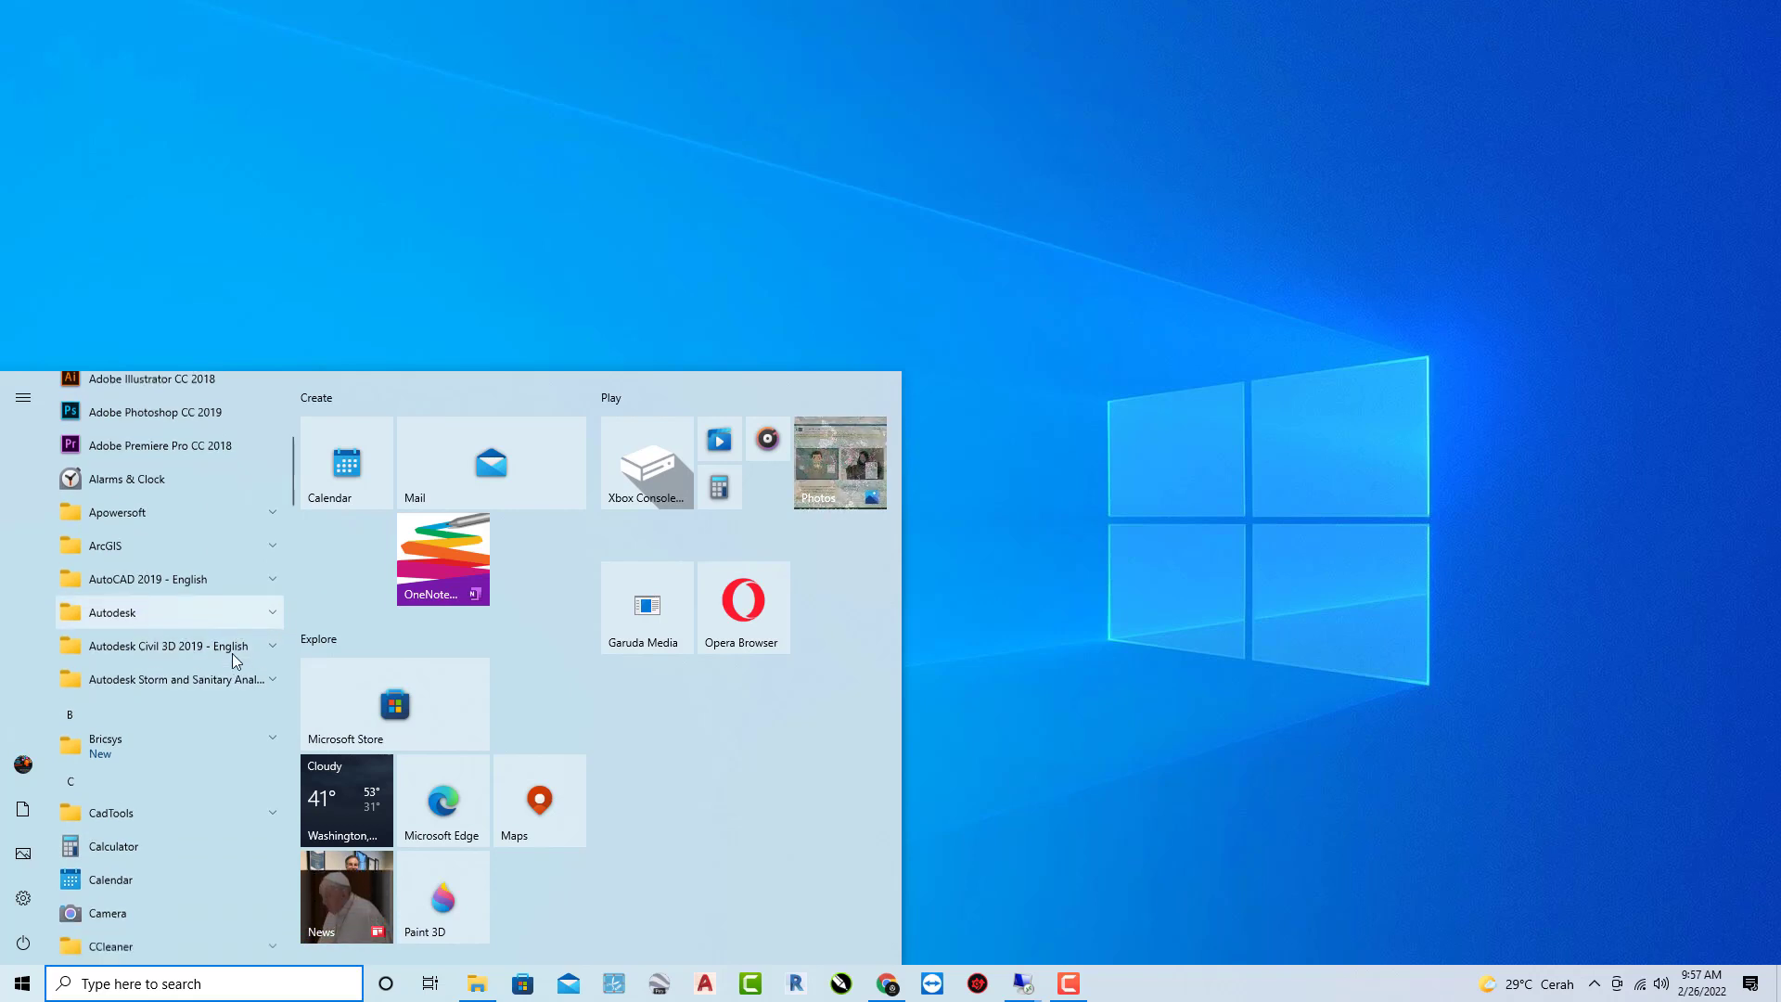
pyautogui.scroll(-2, 220, 642)
pyautogui.scroll(-3, 217, 642)
pyautogui.scroll(-3, 211, 644)
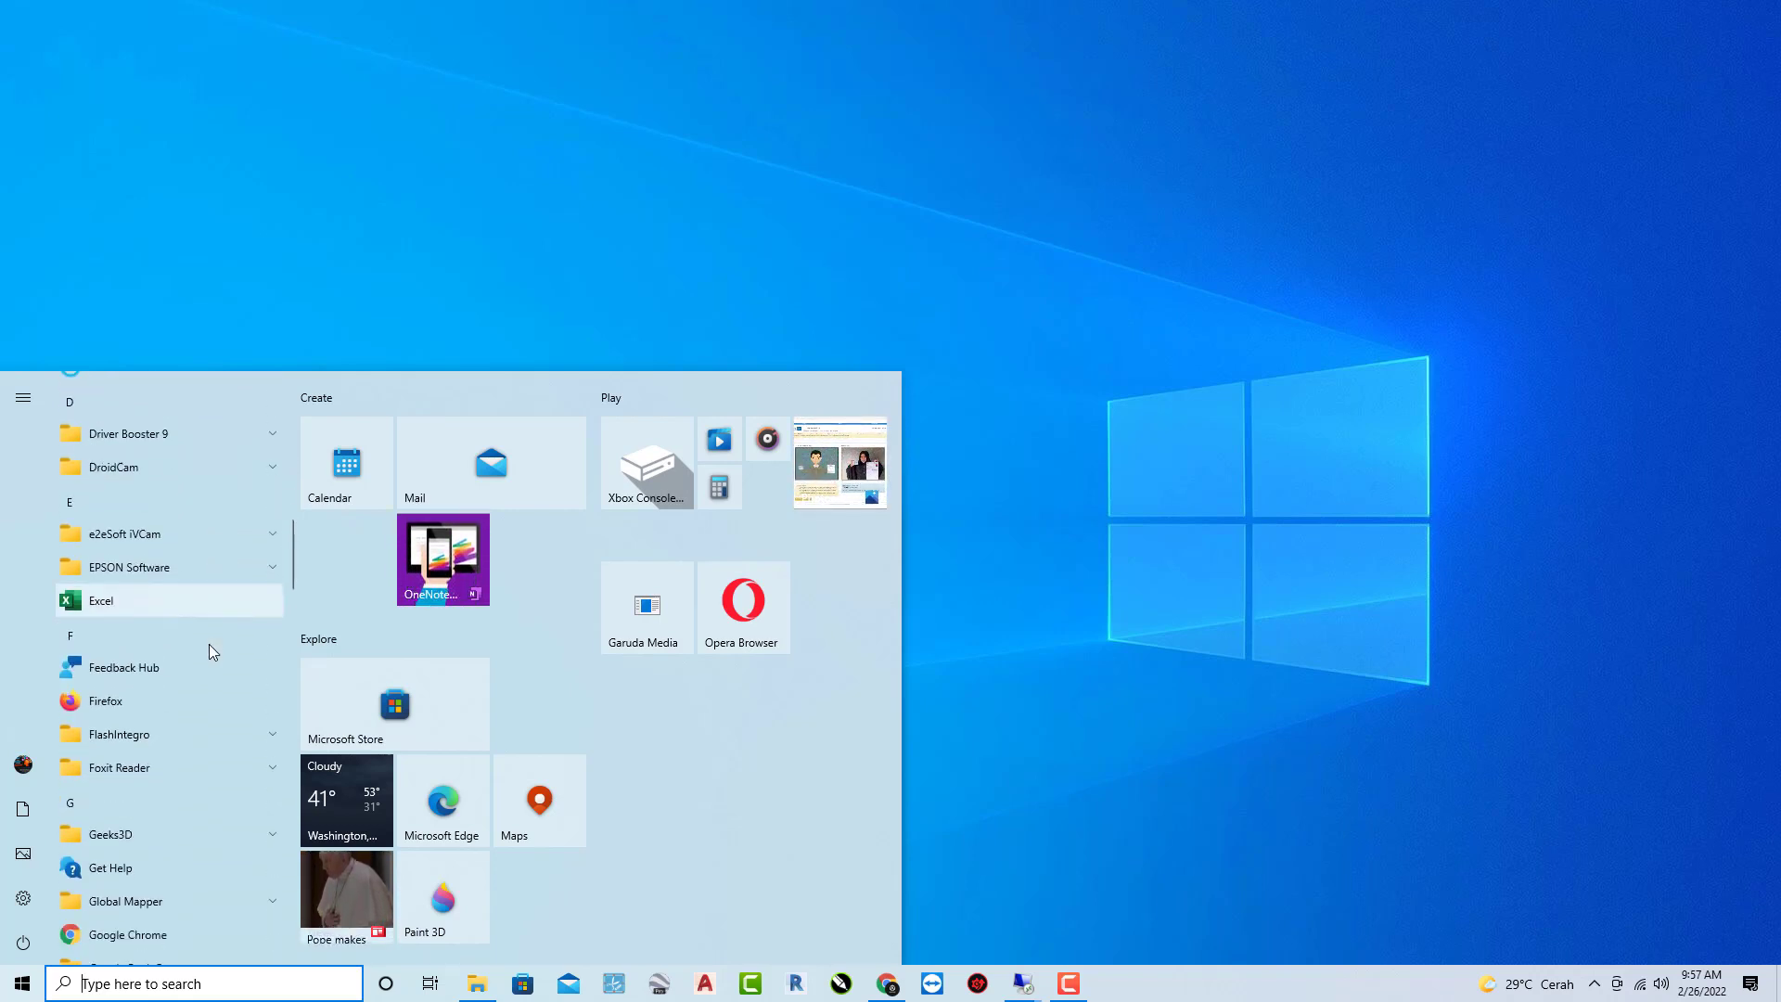
pyautogui.scroll(-3, 209, 643)
pyautogui.scroll(-3, 199, 643)
pyautogui.scroll(-2, 192, 643)
pyautogui.scroll(-4, 187, 643)
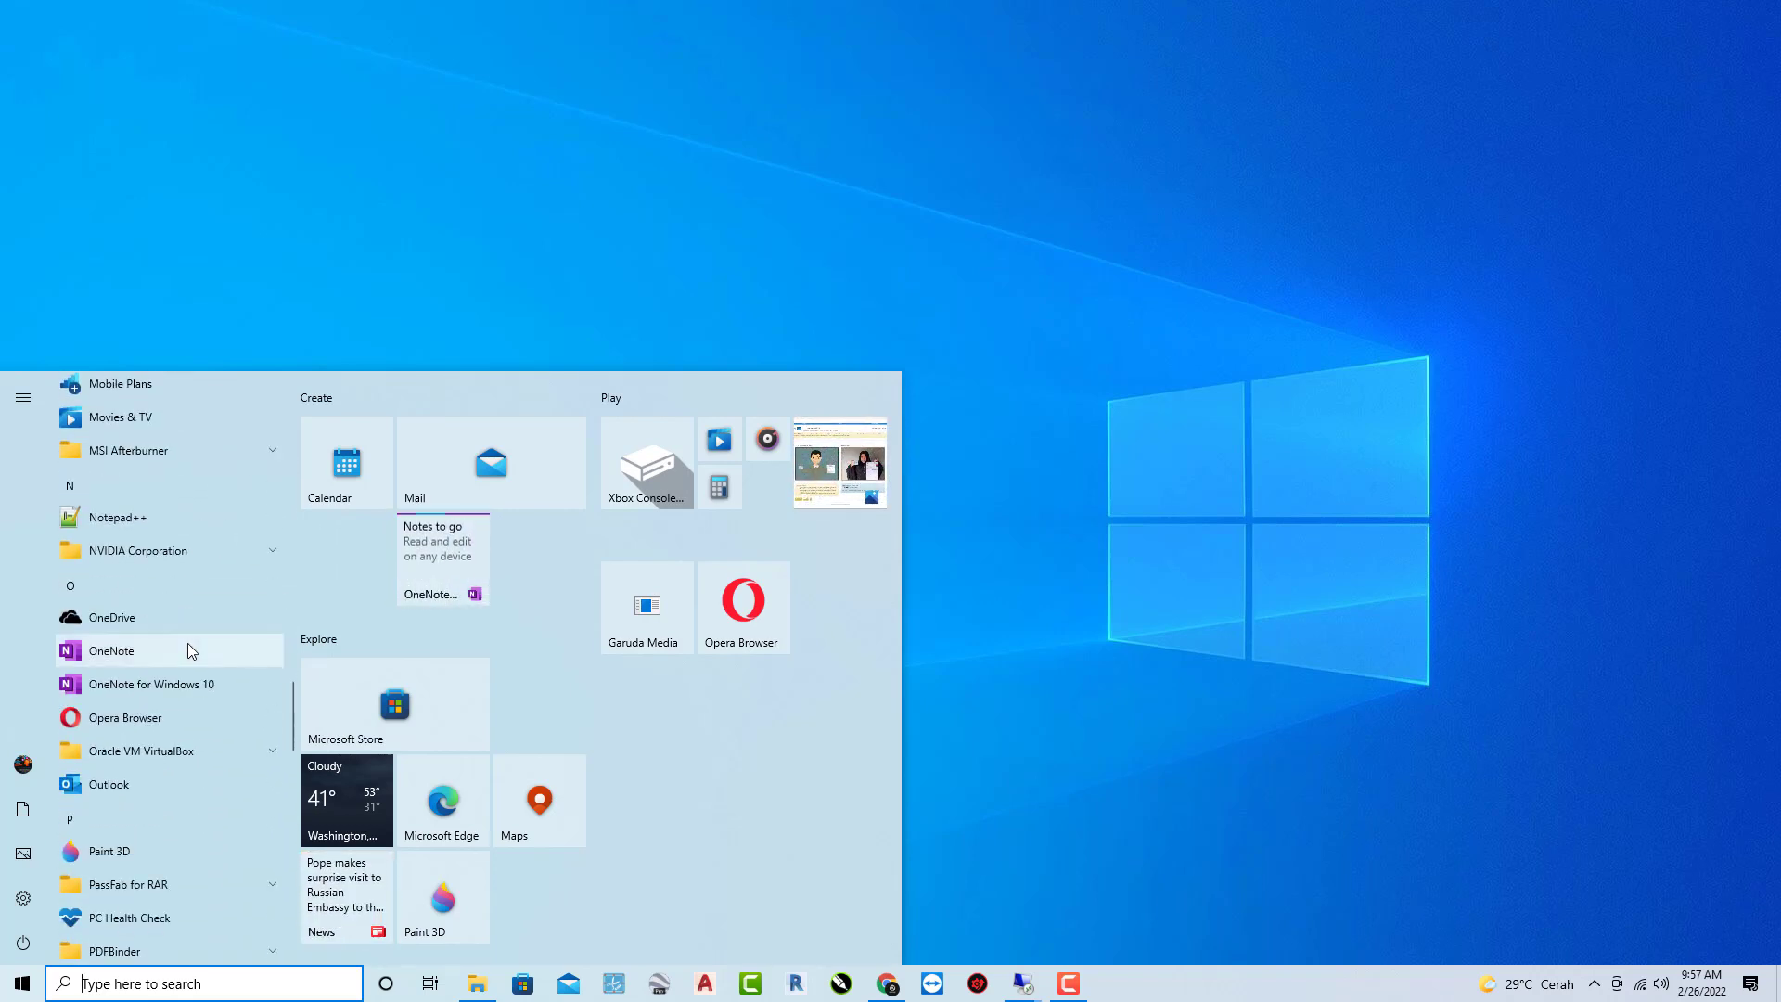
pyautogui.scroll(-4, 187, 643)
pyautogui.scroll(-1, 187, 642)
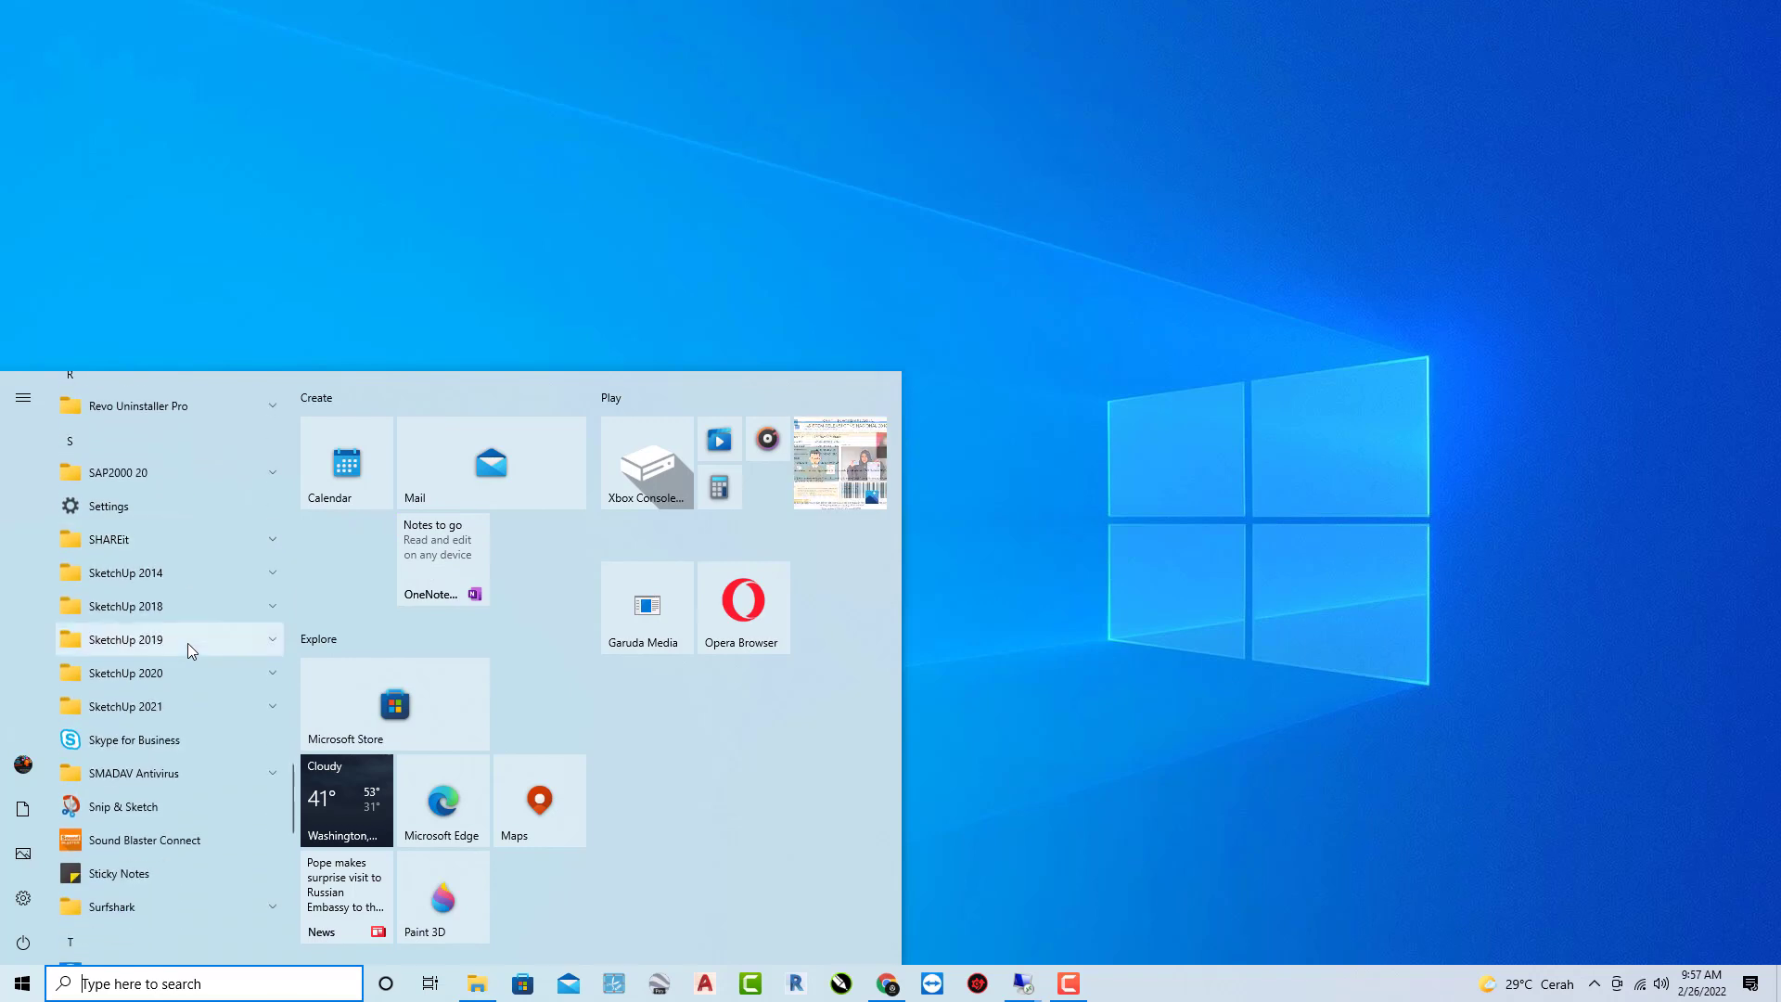
# Launch SketchUp Pro 2021 from its folder, refreshing the desktop while it loads.
pyautogui.click(183, 703)
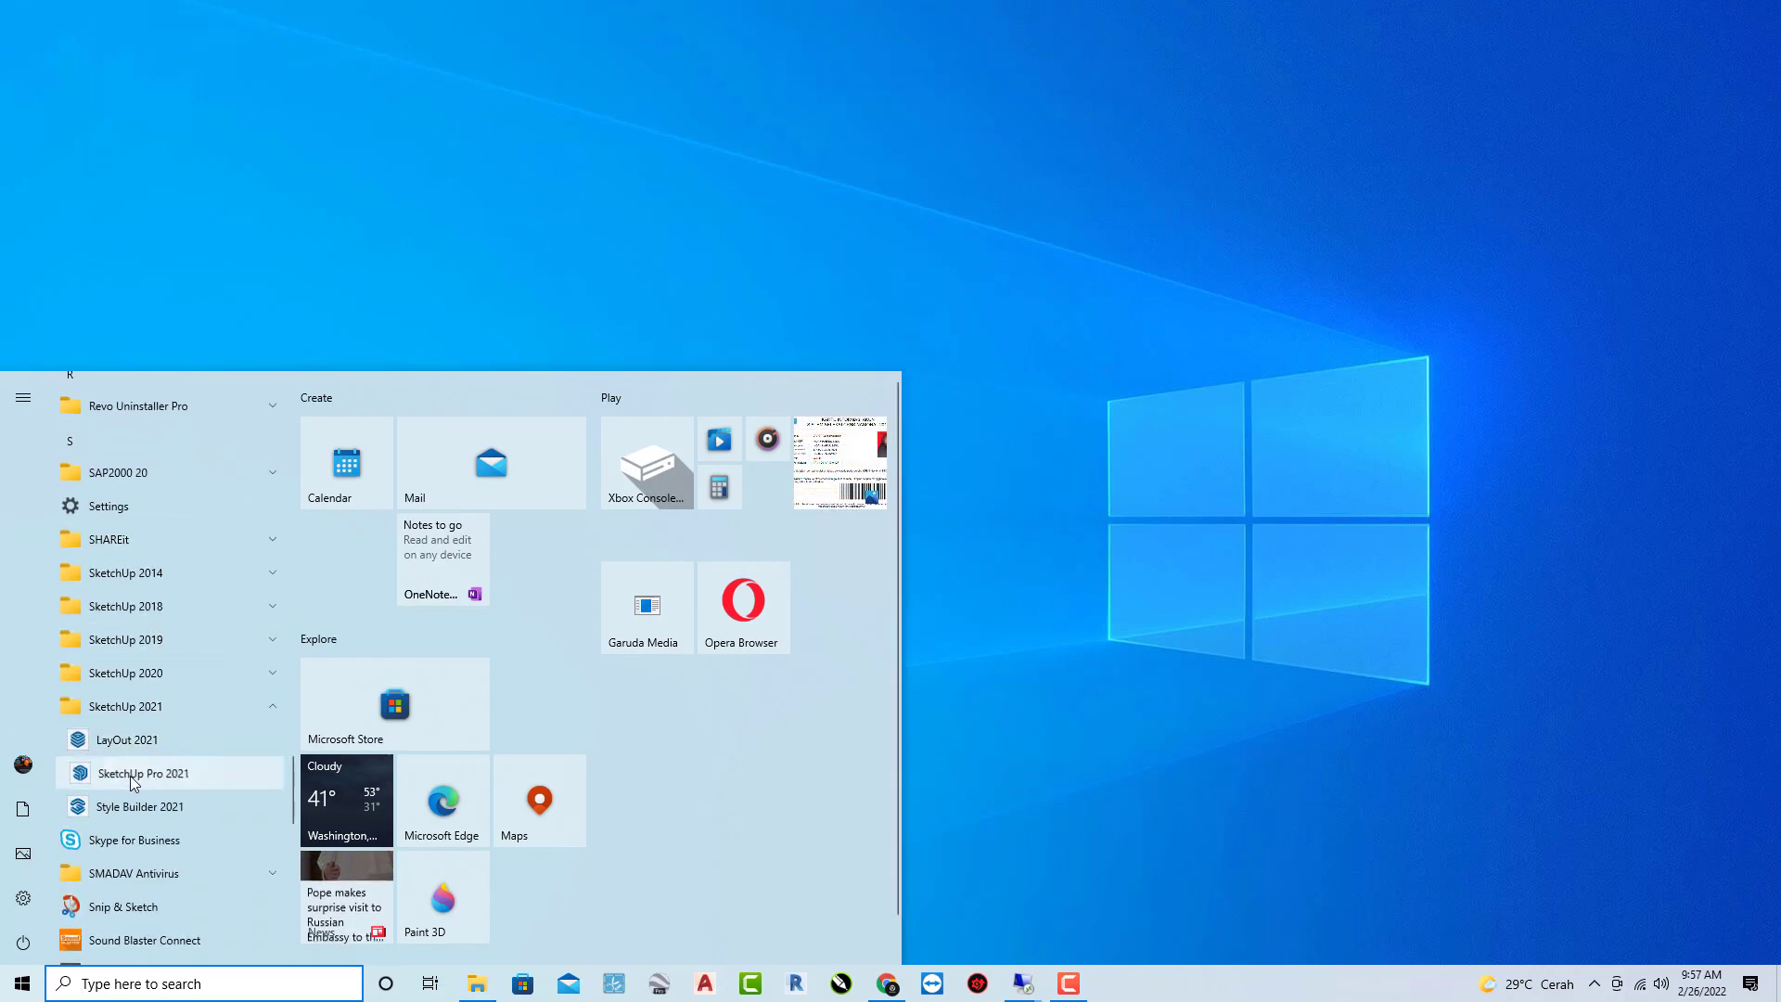
pyautogui.click(130, 769)
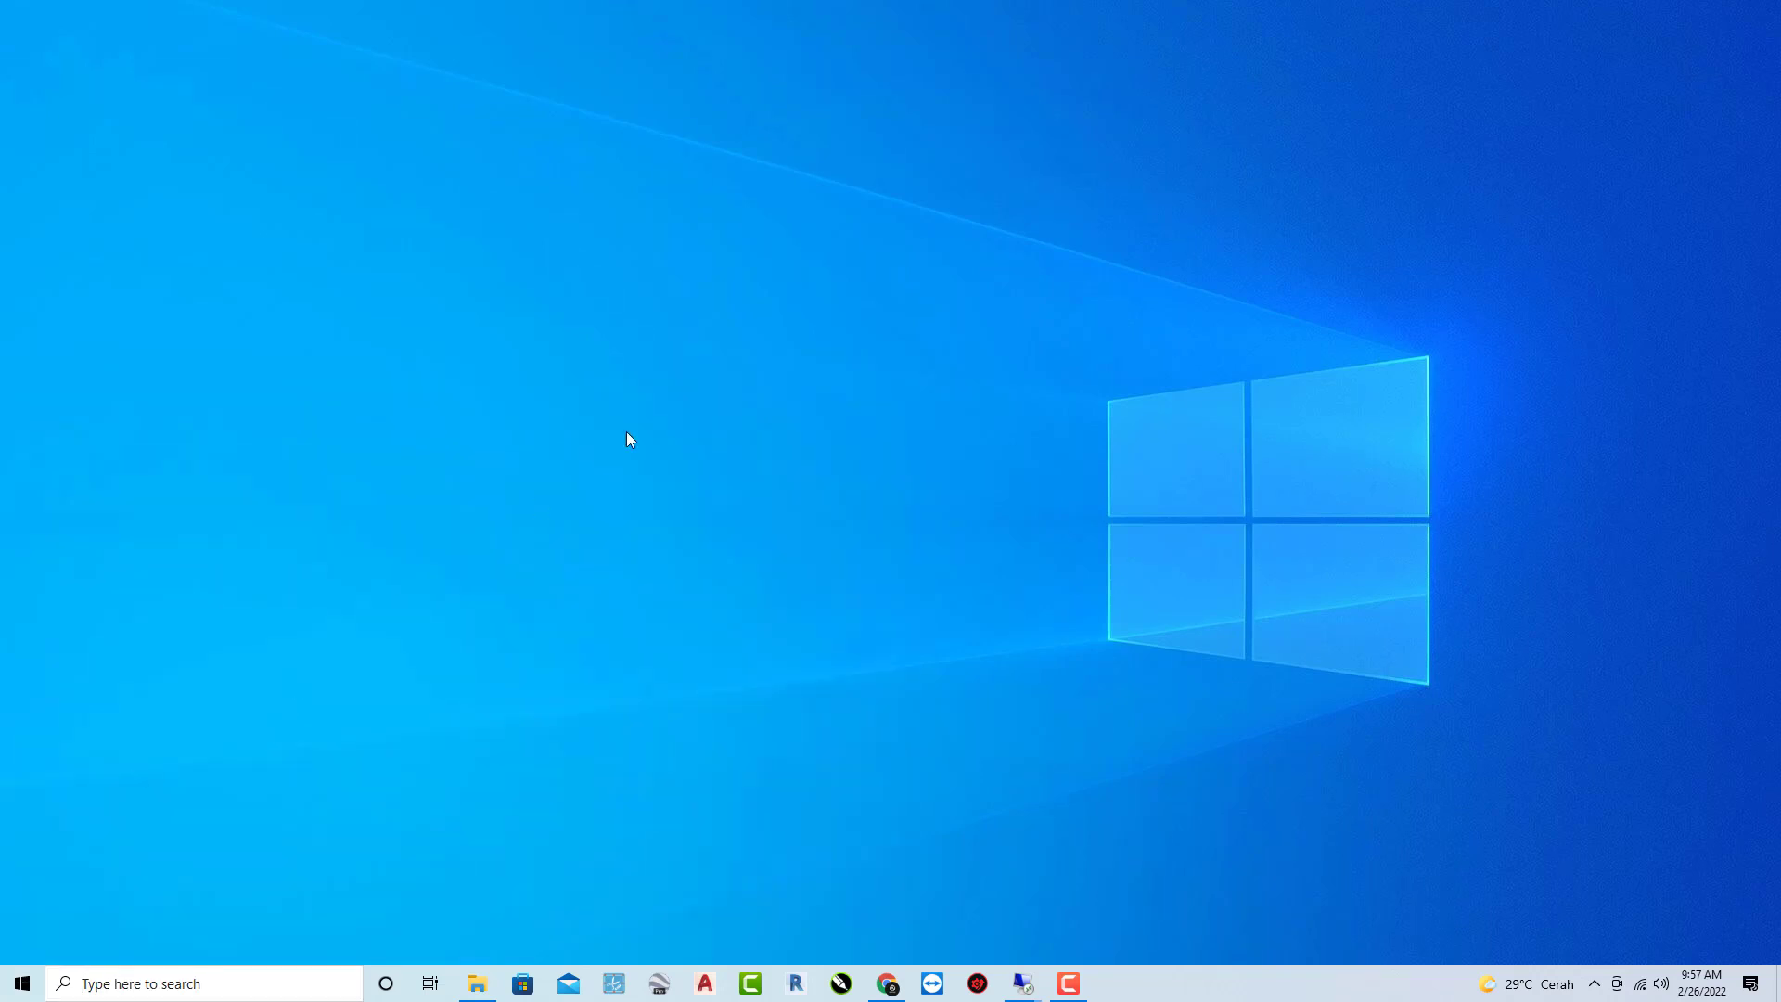
pyautogui.rightClick(714, 243)
pyautogui.click(811, 299)
pyautogui.rightClick(863, 217)
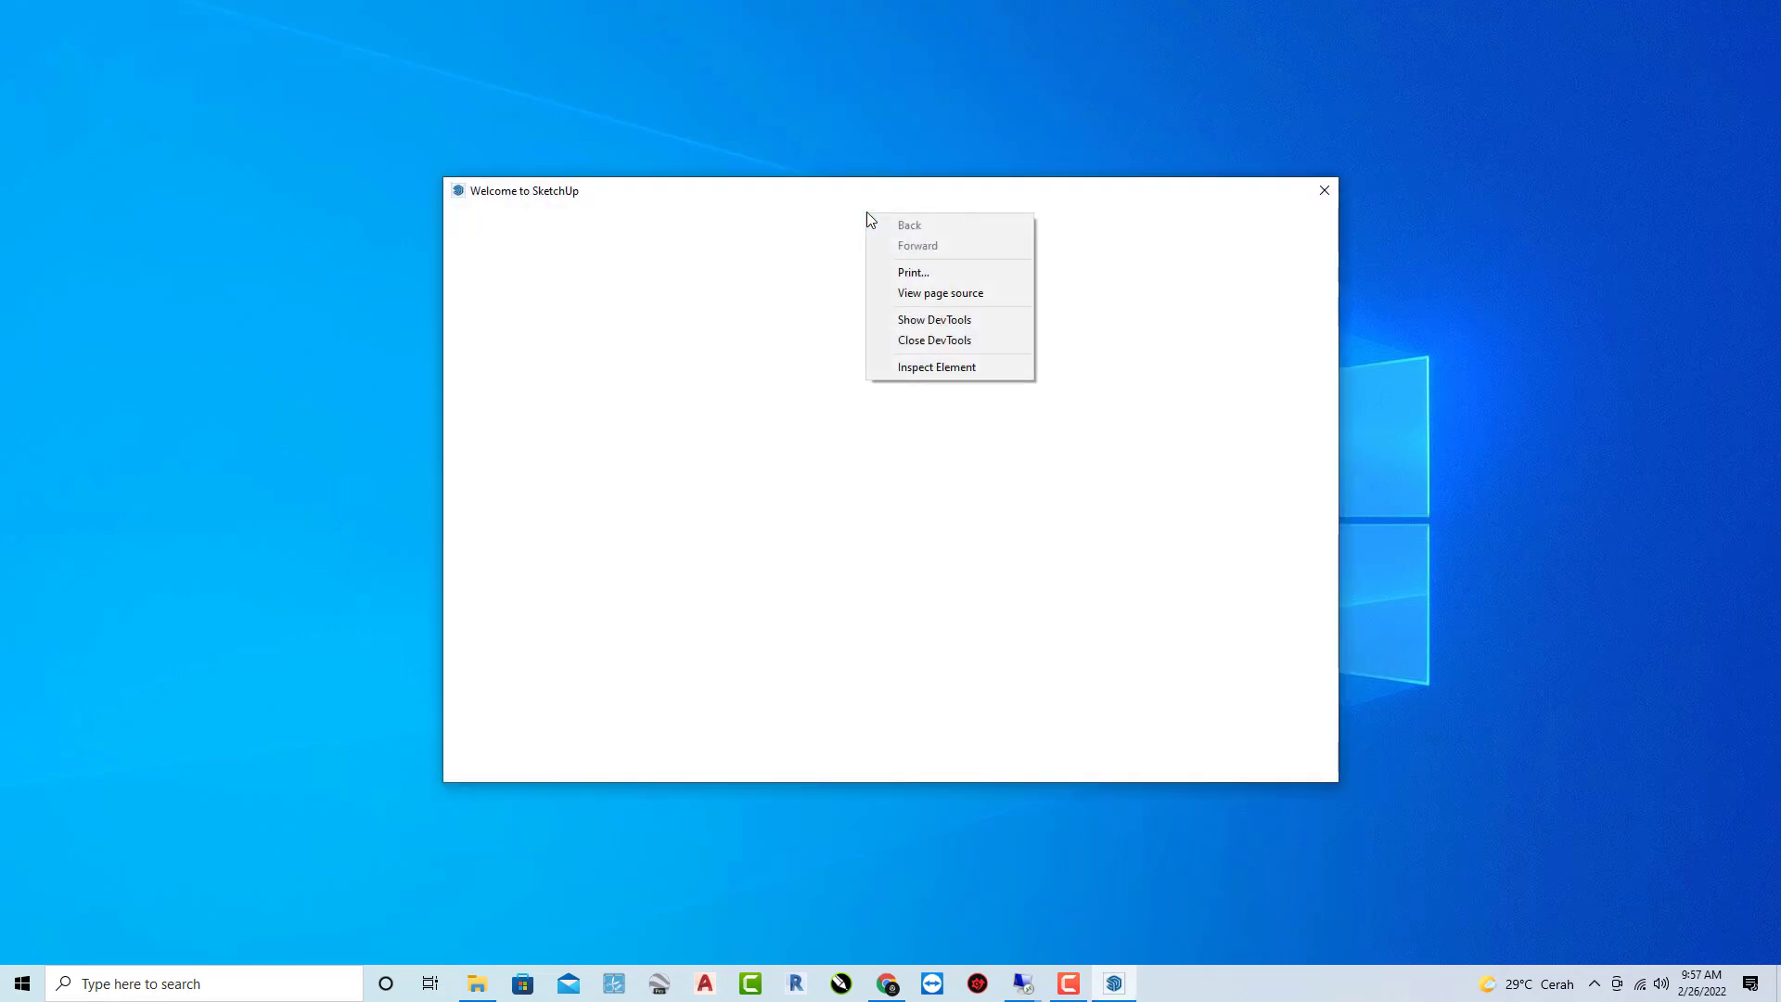
pyautogui.click(784, 181)
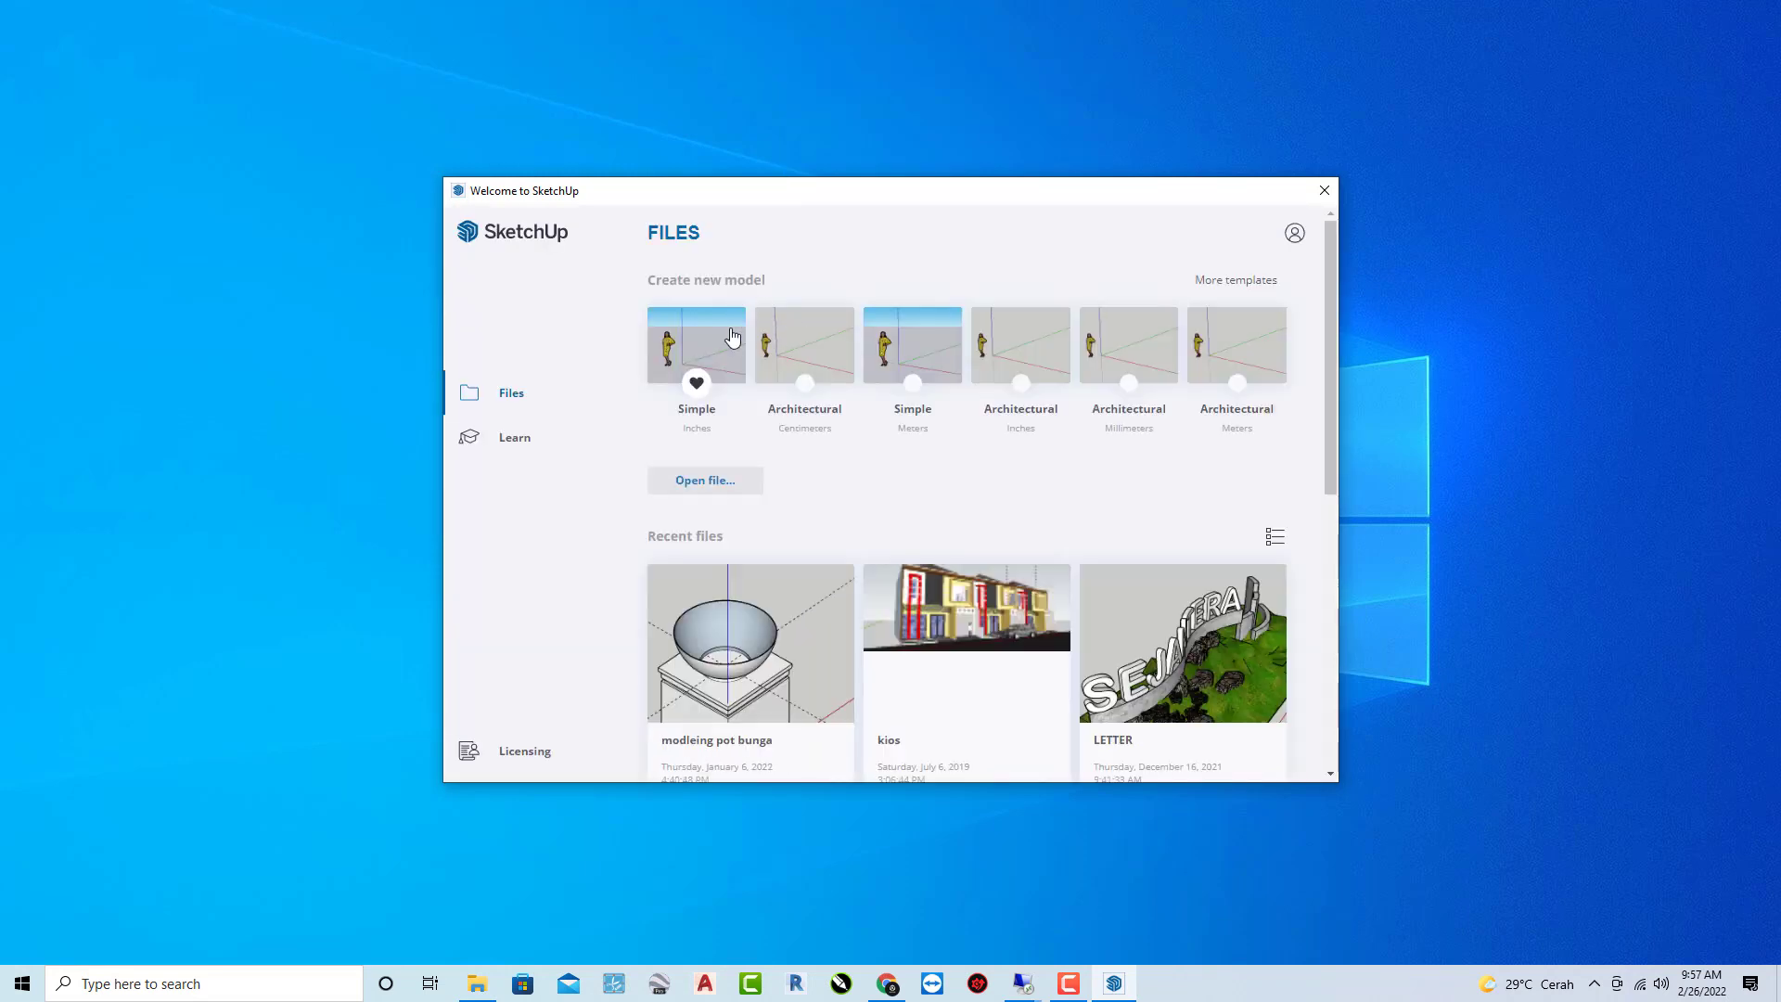
# Start a new model from a template in the Welcome to SketchUp window.
pyautogui.click(804, 359)
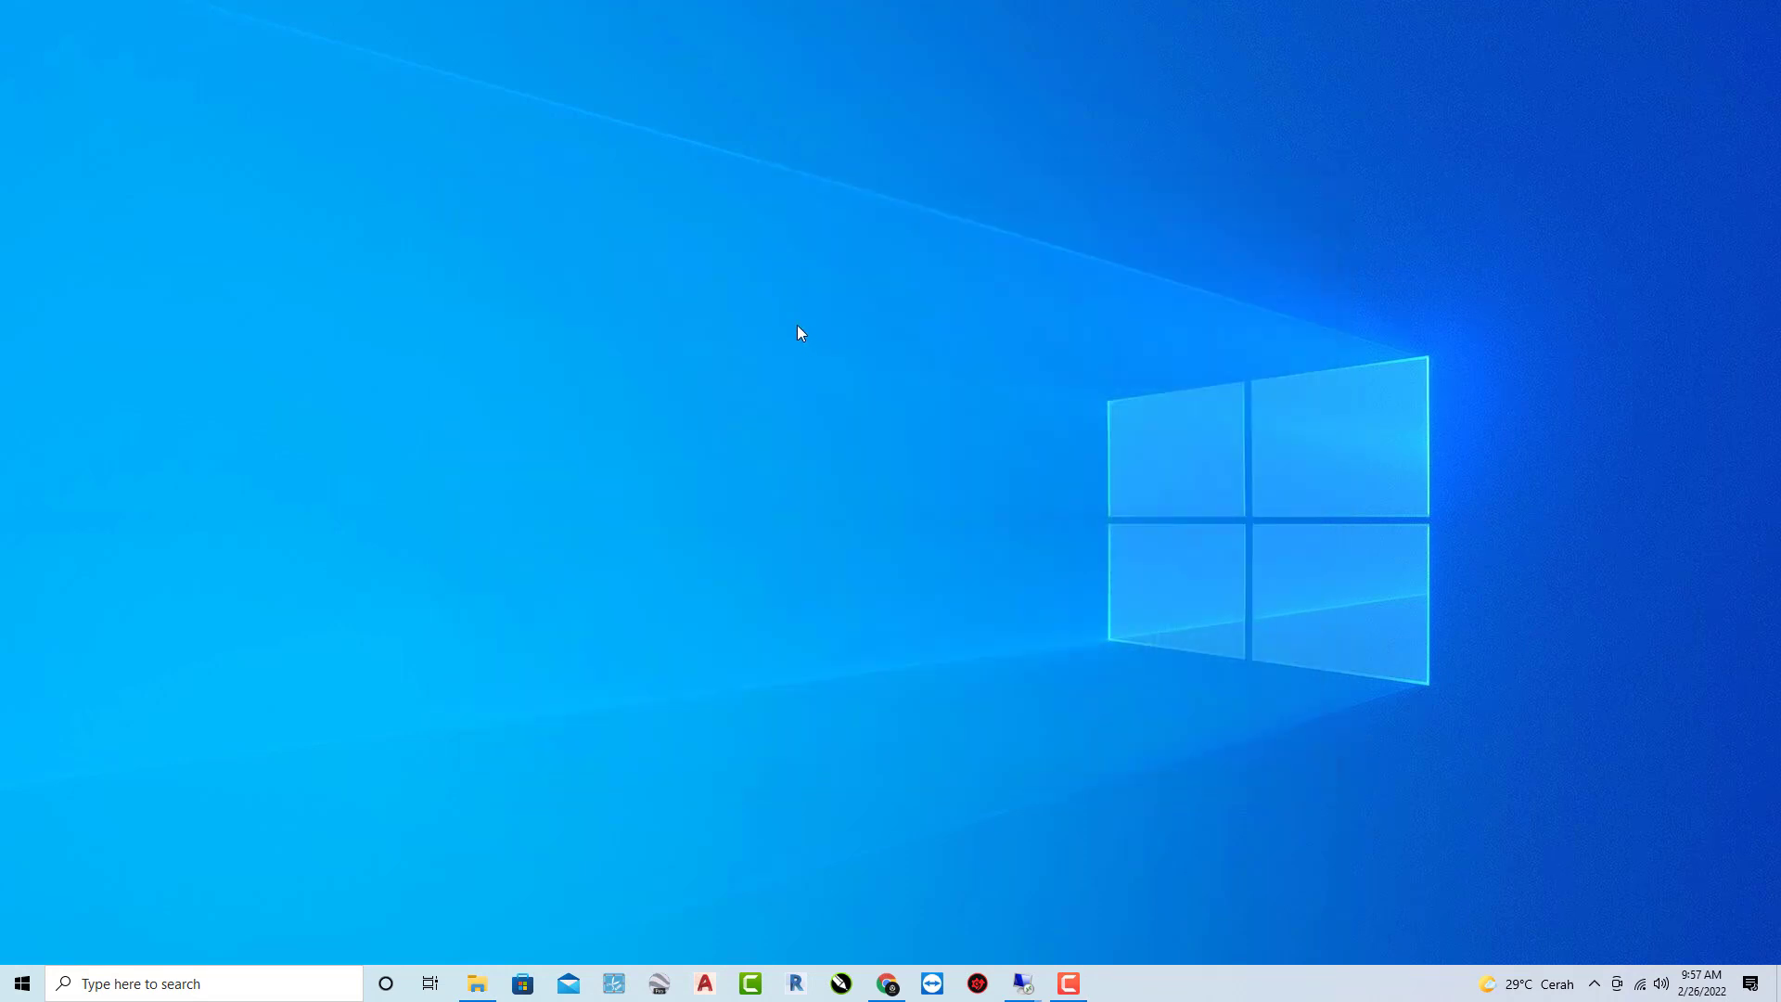
pyautogui.rightClick(694, 236)
pyautogui.click(764, 289)
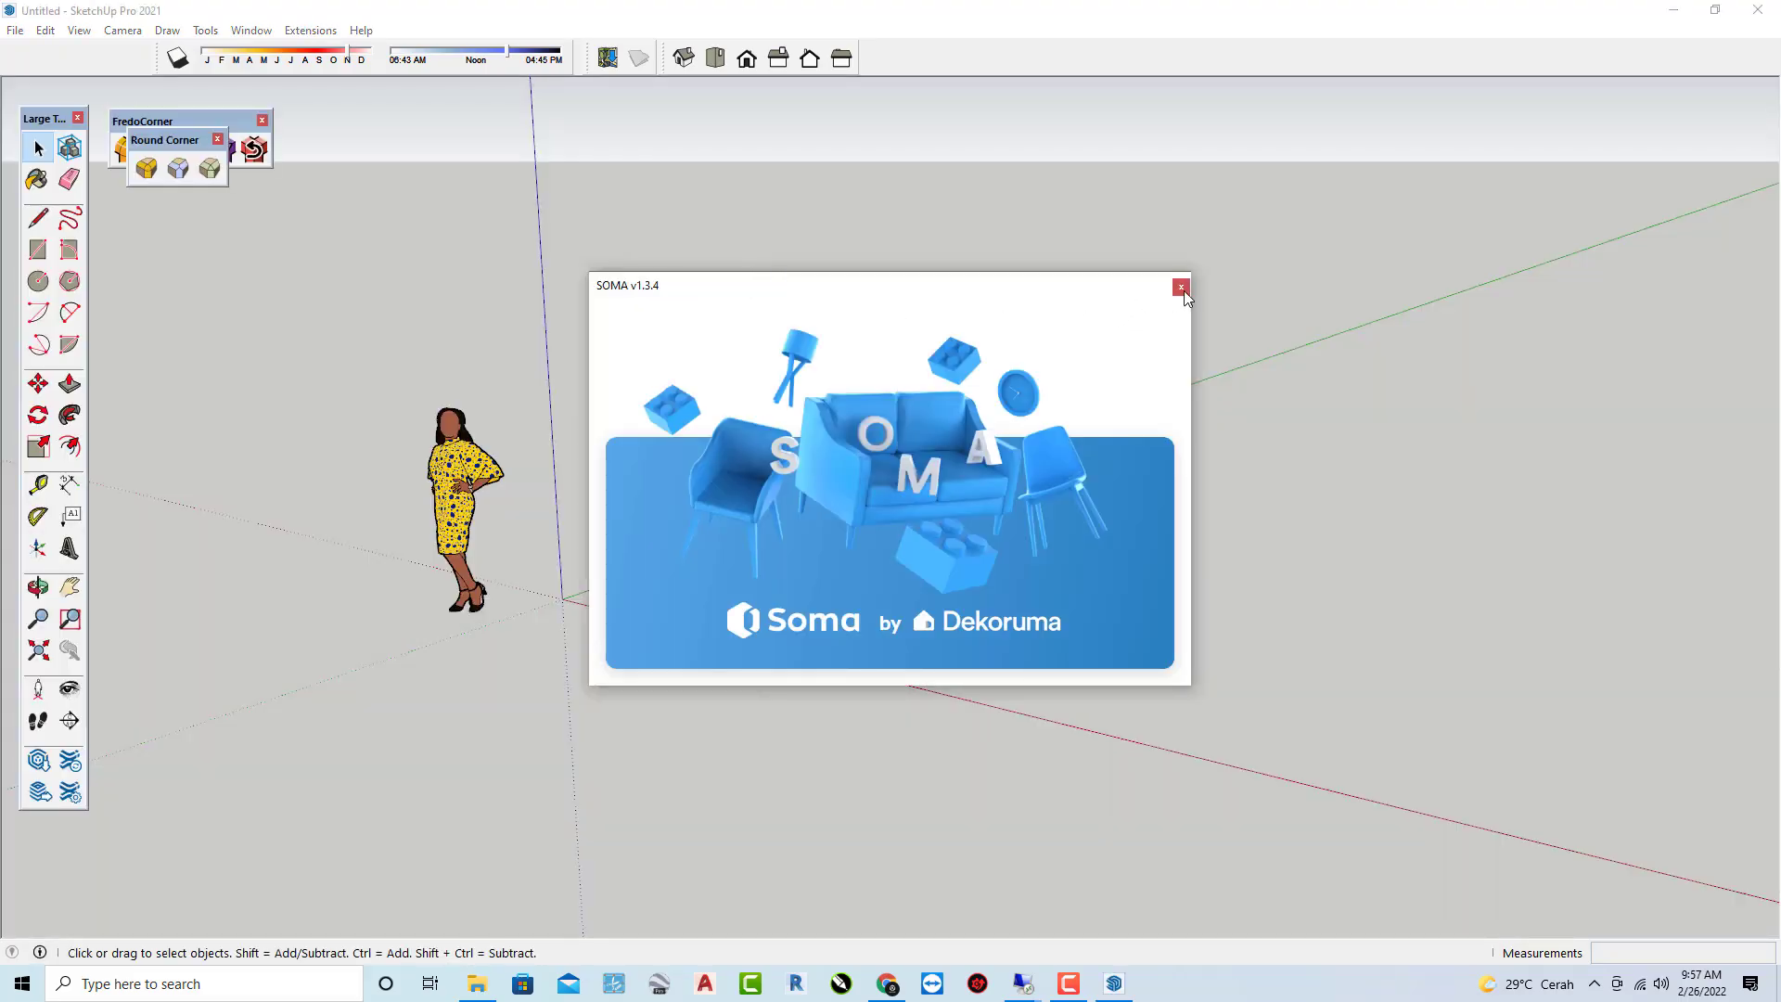
# Close the SOMA splash and move the Round Corner and FredoCorner palettes aside.
pyautogui.click(1181, 288)
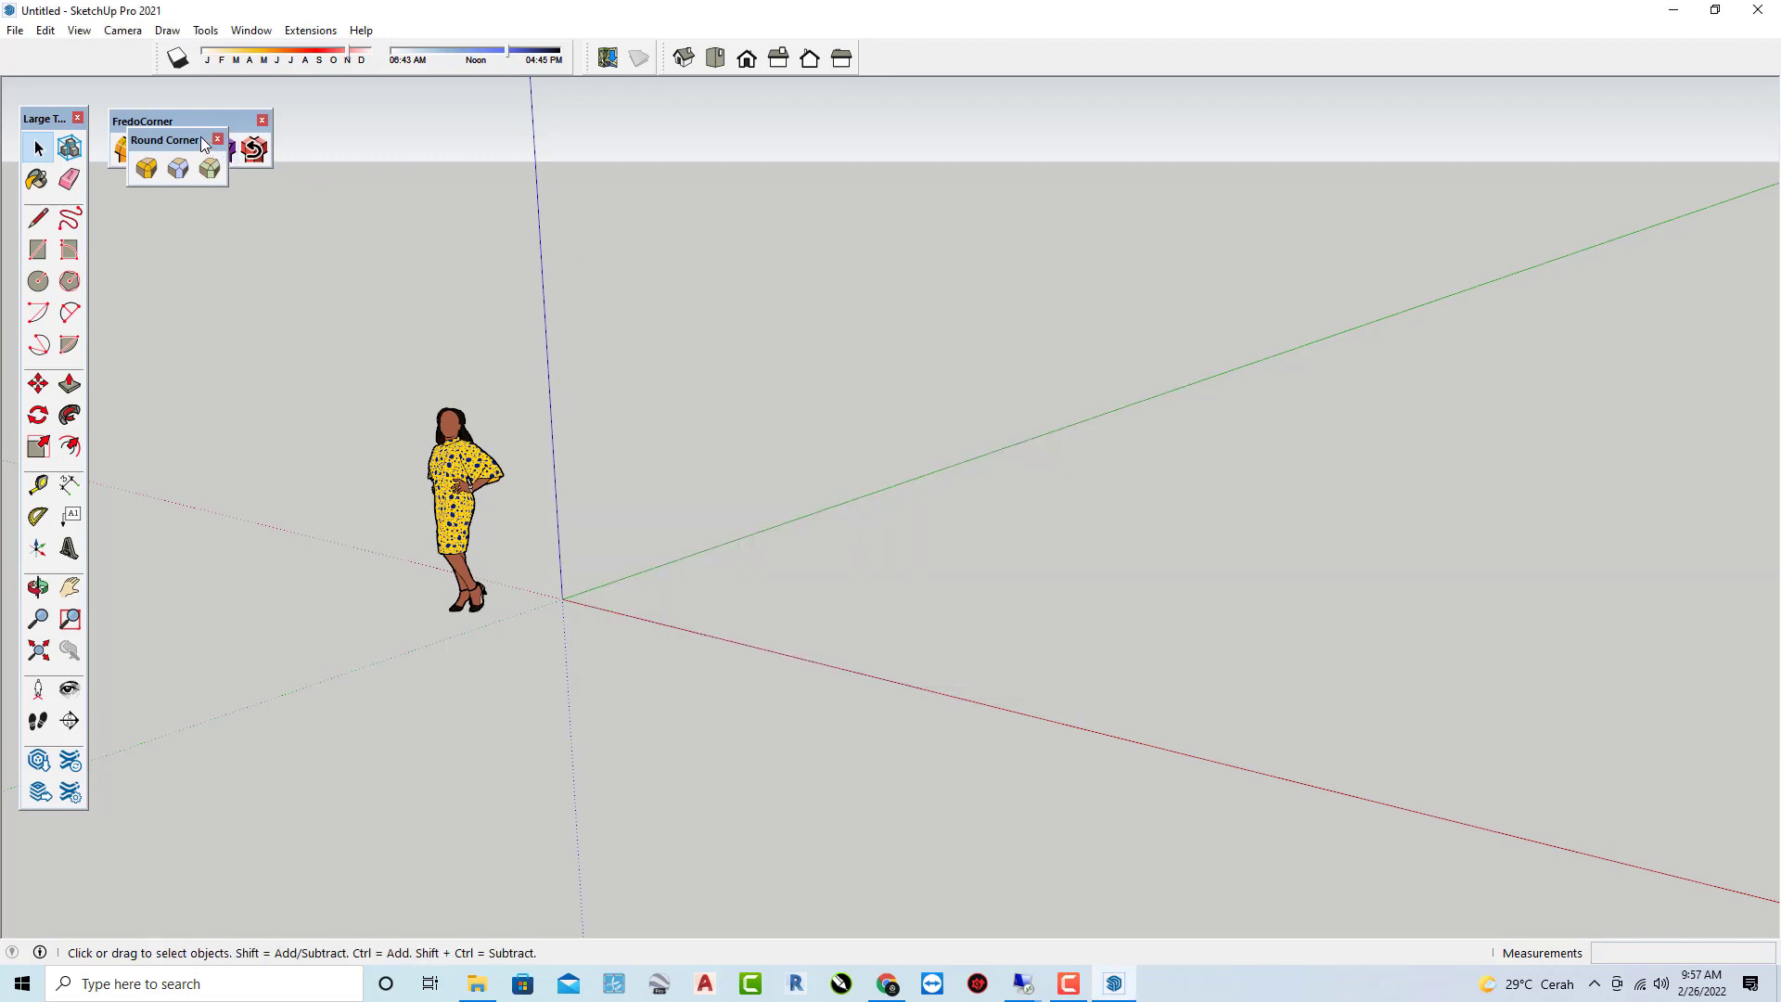
pyautogui.moveTo(201, 139); pyautogui.dragTo(638, 222)
pyautogui.moveTo(155, 121)
pyautogui.mouseDown()
pyautogui.moveTo(937, 183)
pyautogui.moveTo(942, 200)
pyautogui.moveTo(1125, 224)
pyautogui.mouseUp()
# Activate FredoCorner Round (20.0 cm offset, 6 segments), close its palette, and reposition the others.
pyautogui.click(917, 234)
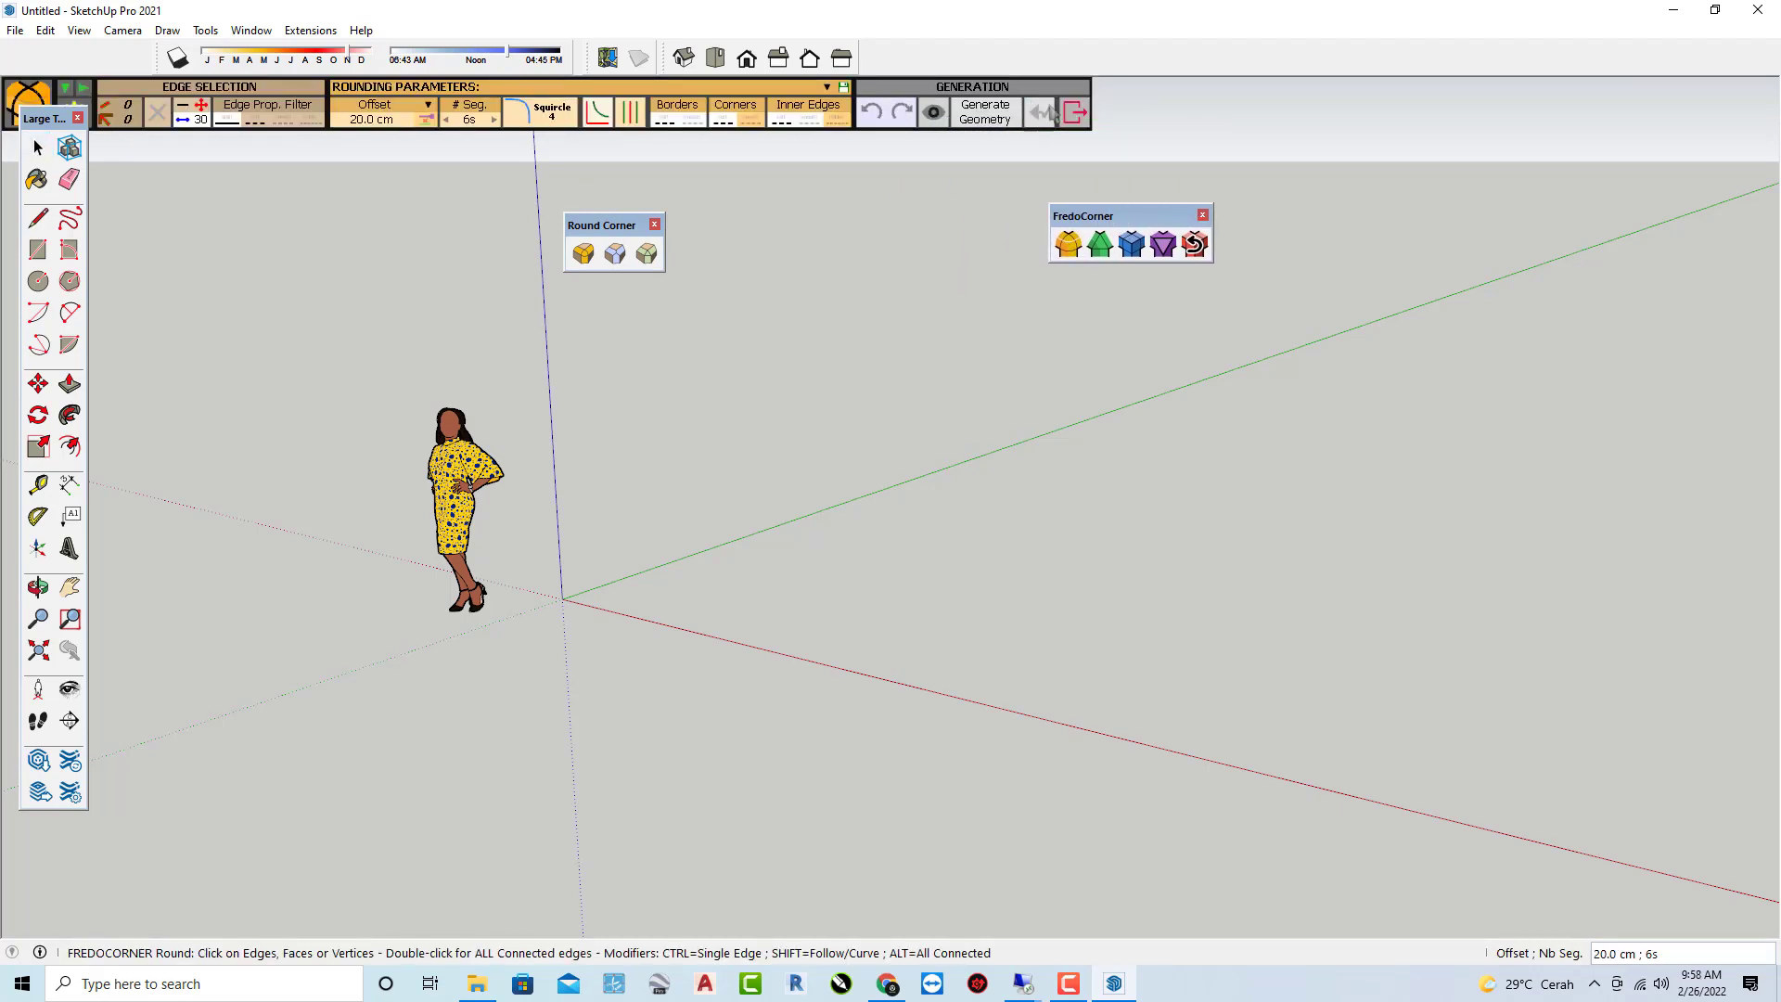
pyautogui.click(1203, 215)
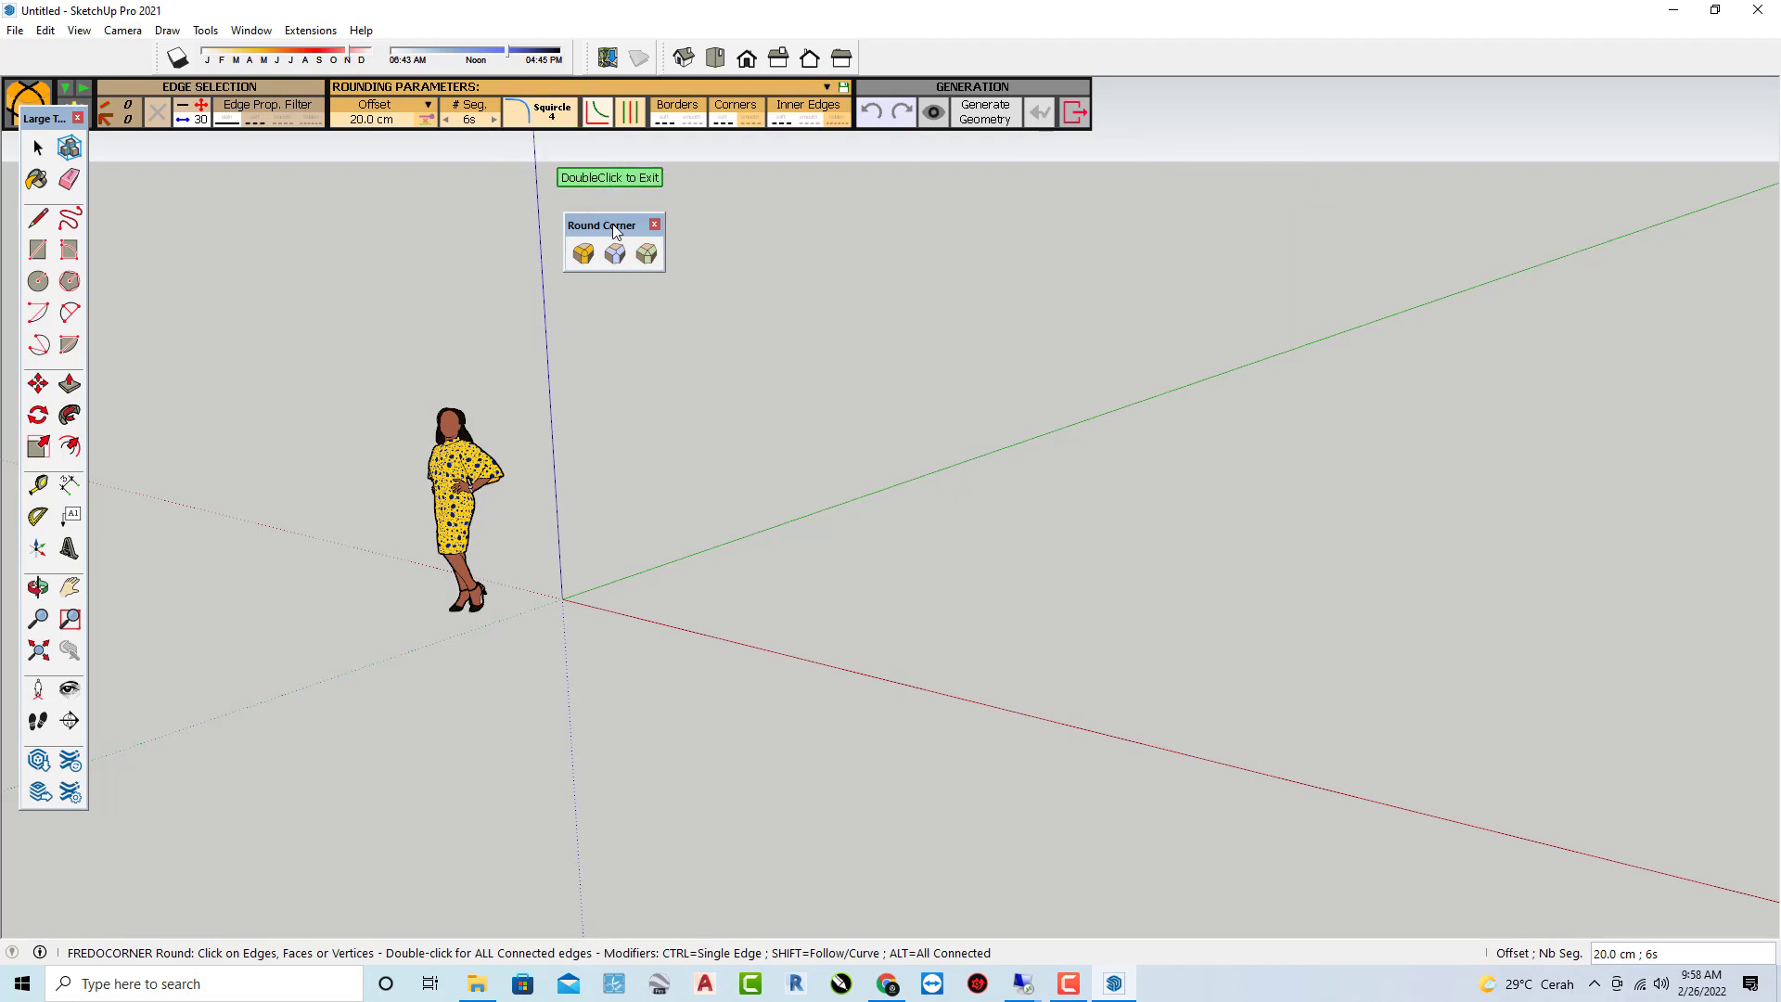
pyautogui.moveTo(612, 230); pyautogui.dragTo(924, 235)
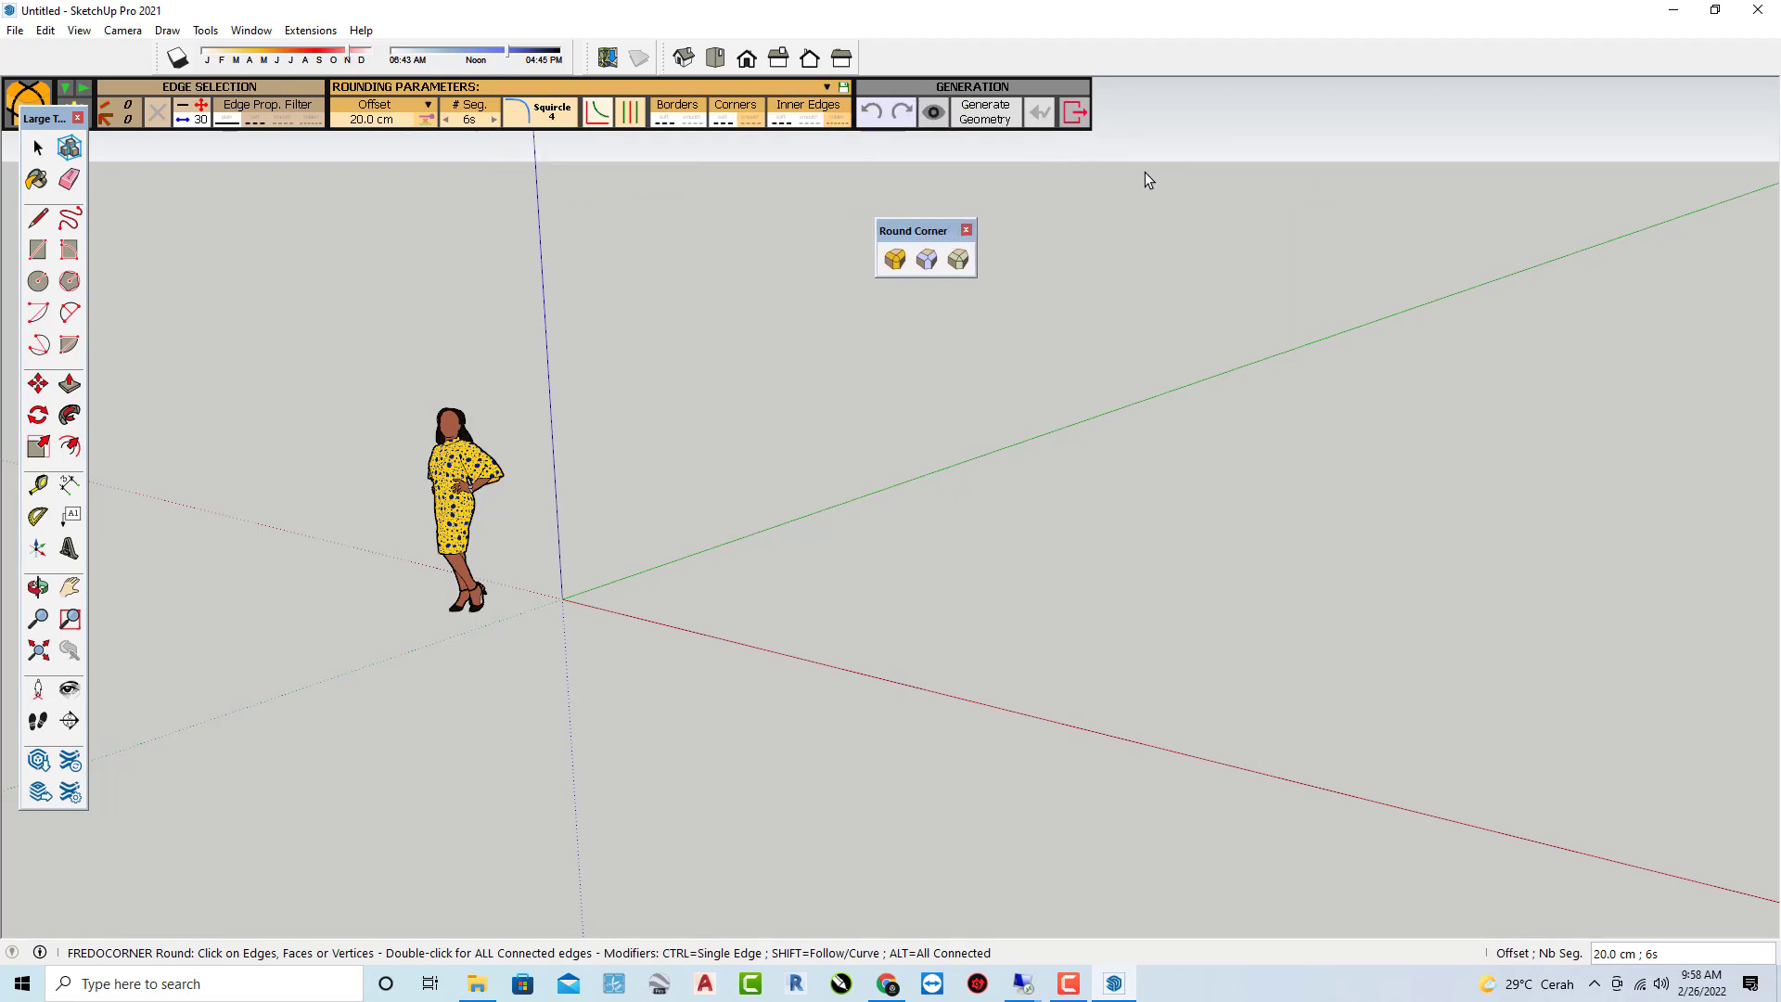
pyautogui.moveTo(58, 118); pyautogui.dragTo(43, 213)
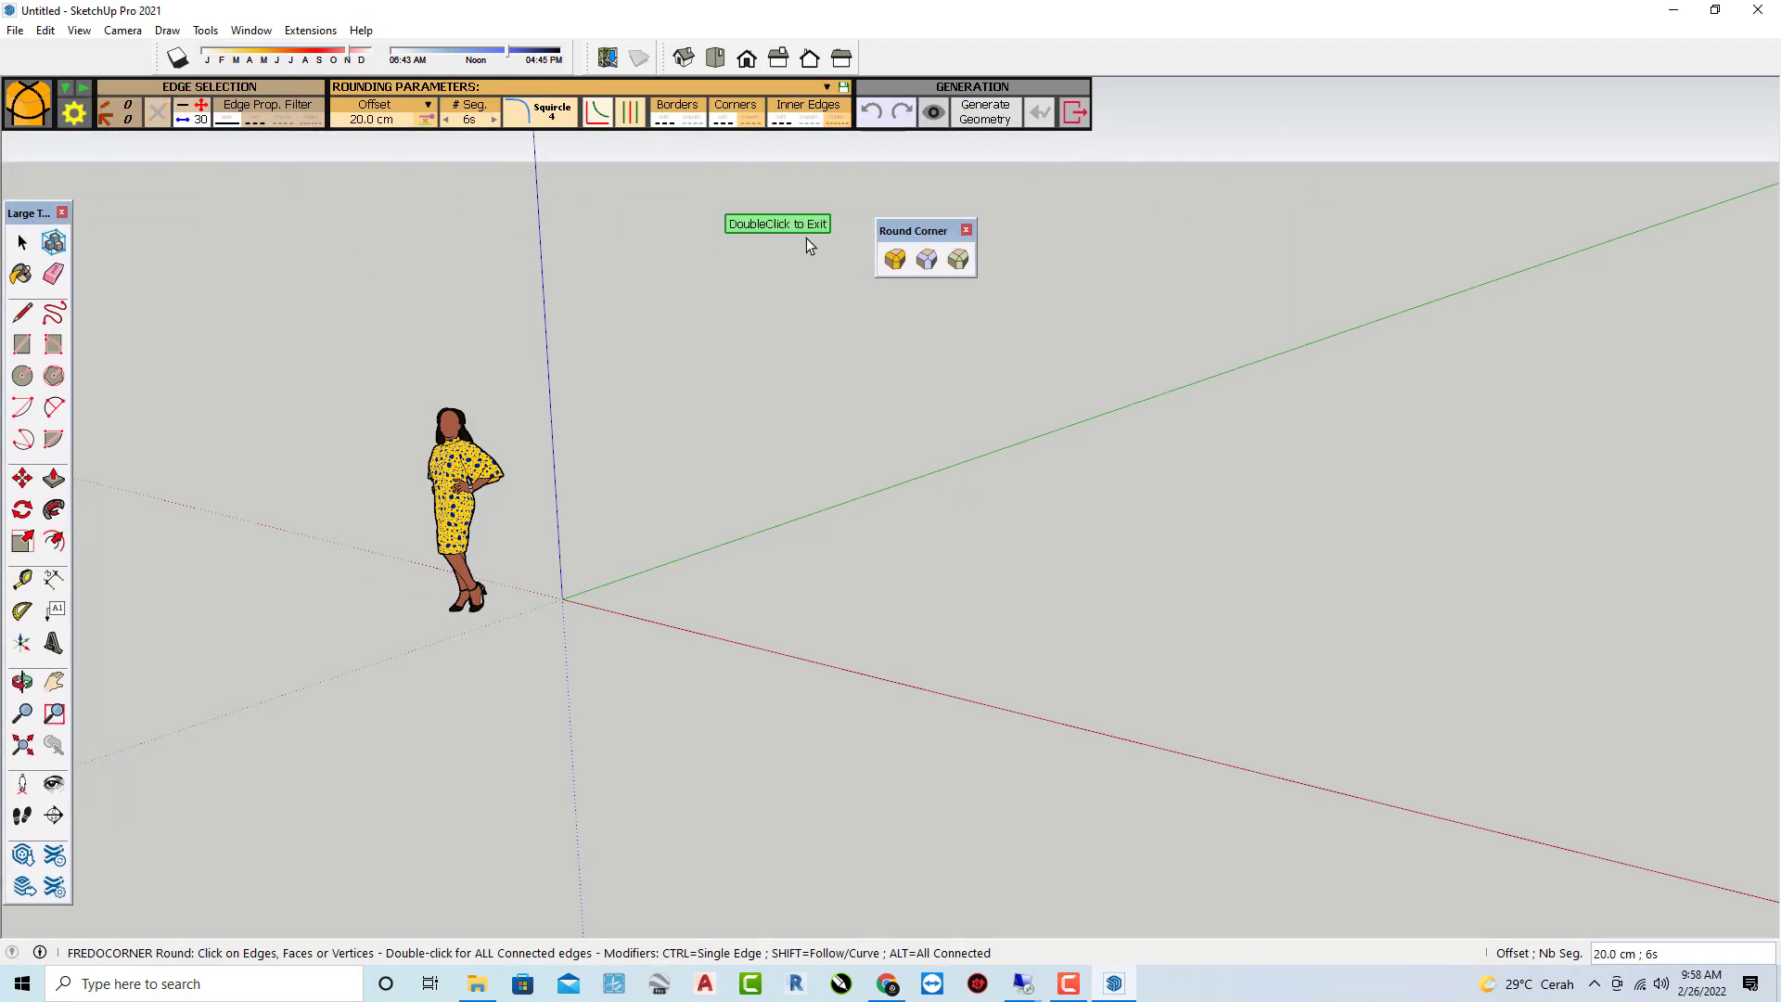
# Exit the FredoCorner rounding tool and move the Round Corner palette down slightly.
pyautogui.click(19, 31)
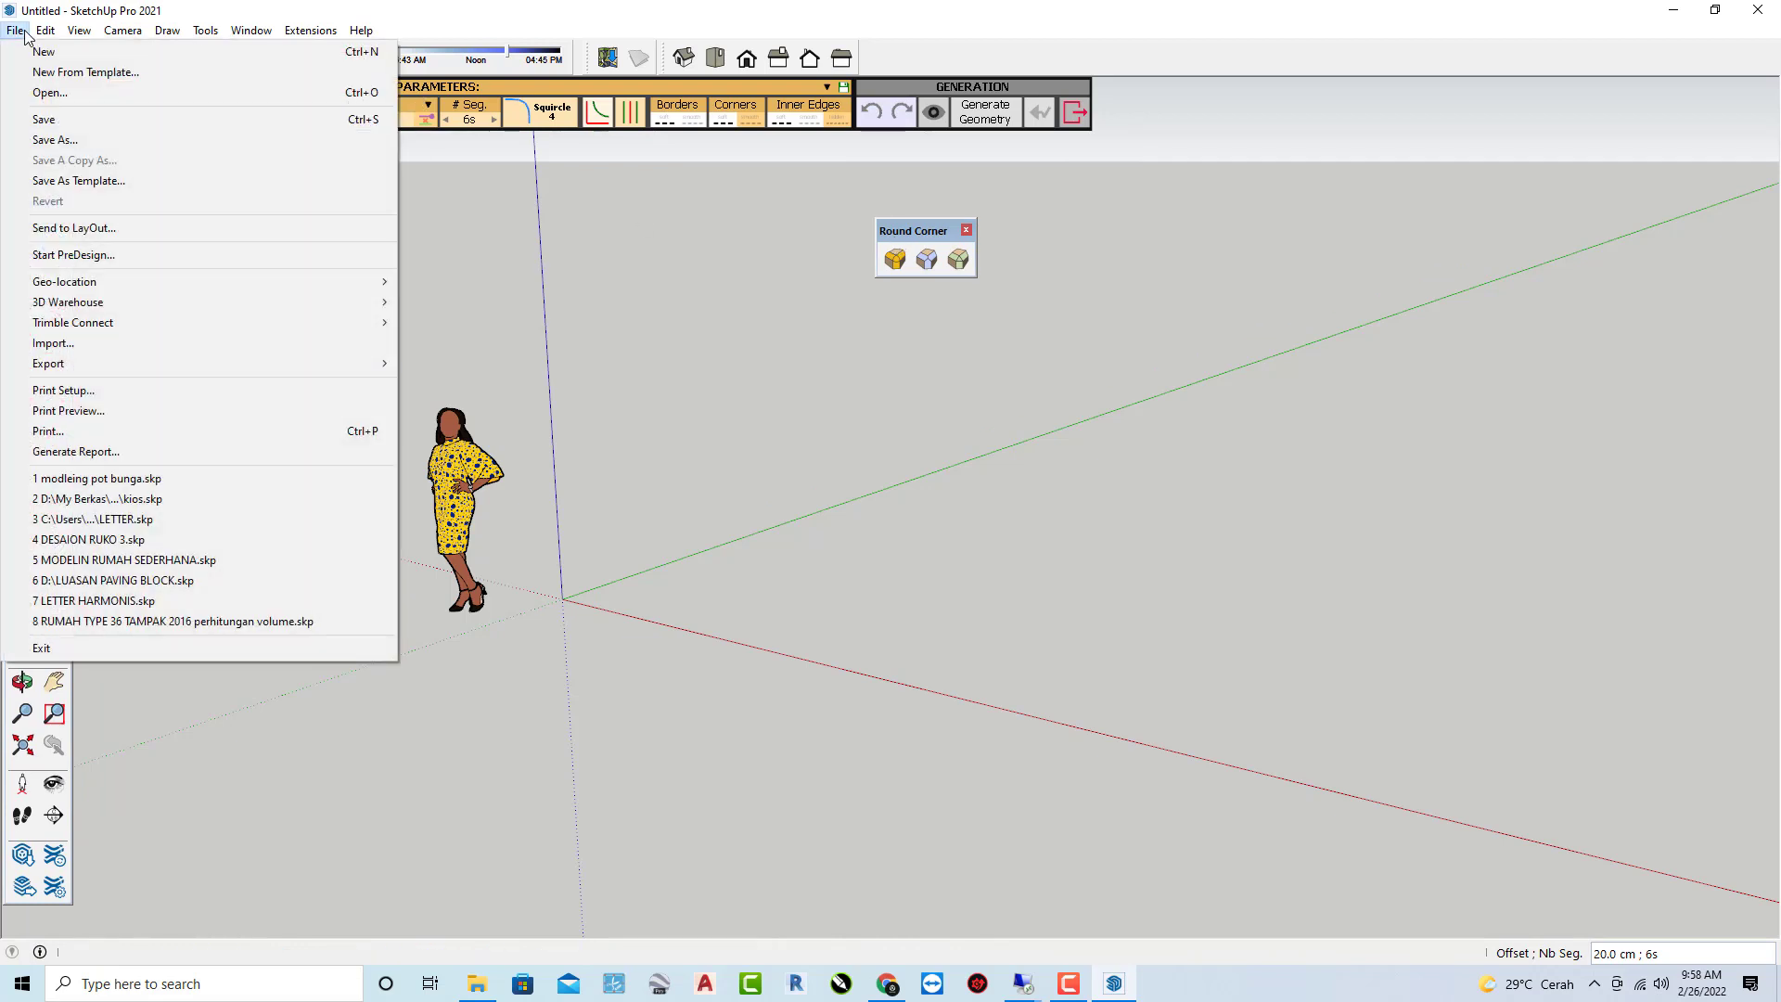
pyautogui.click(1298, 340)
pyautogui.scroll(-3, 1198, 281)
pyautogui.scroll(-1, 1200, 320)
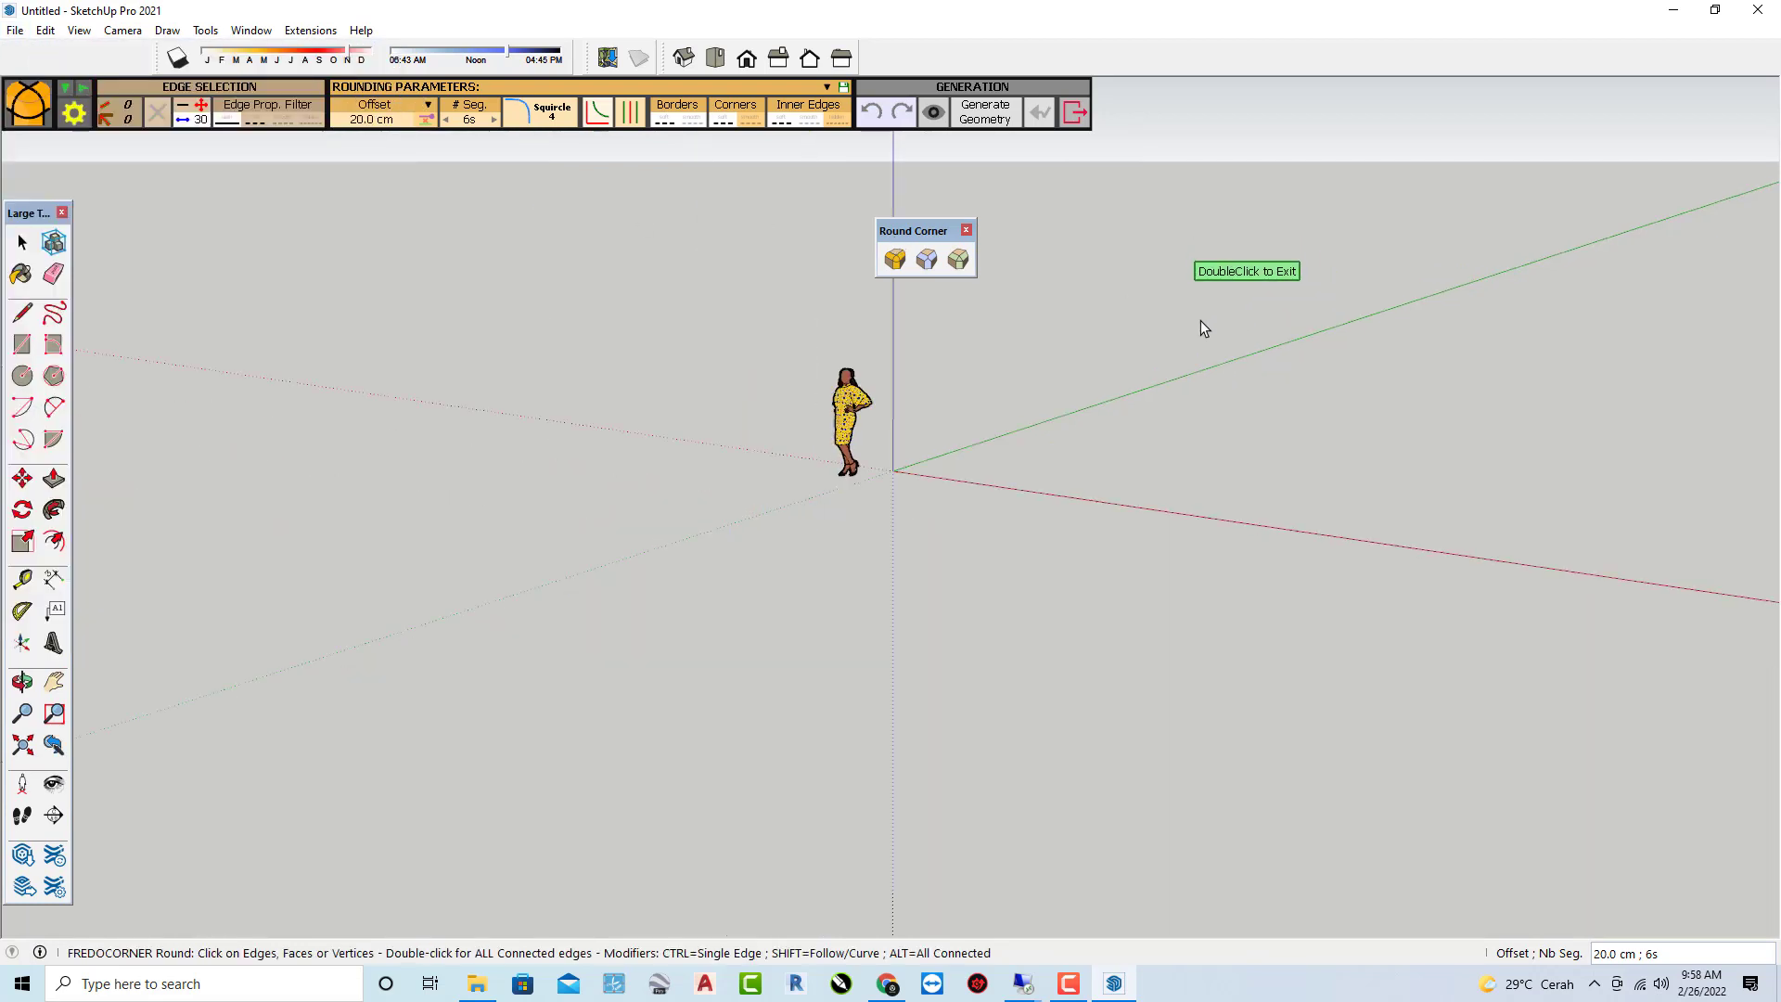
pyautogui.doubleClick(900, 563)
pyautogui.scroll(1, 916, 457)
pyautogui.scroll(3, 872, 362)
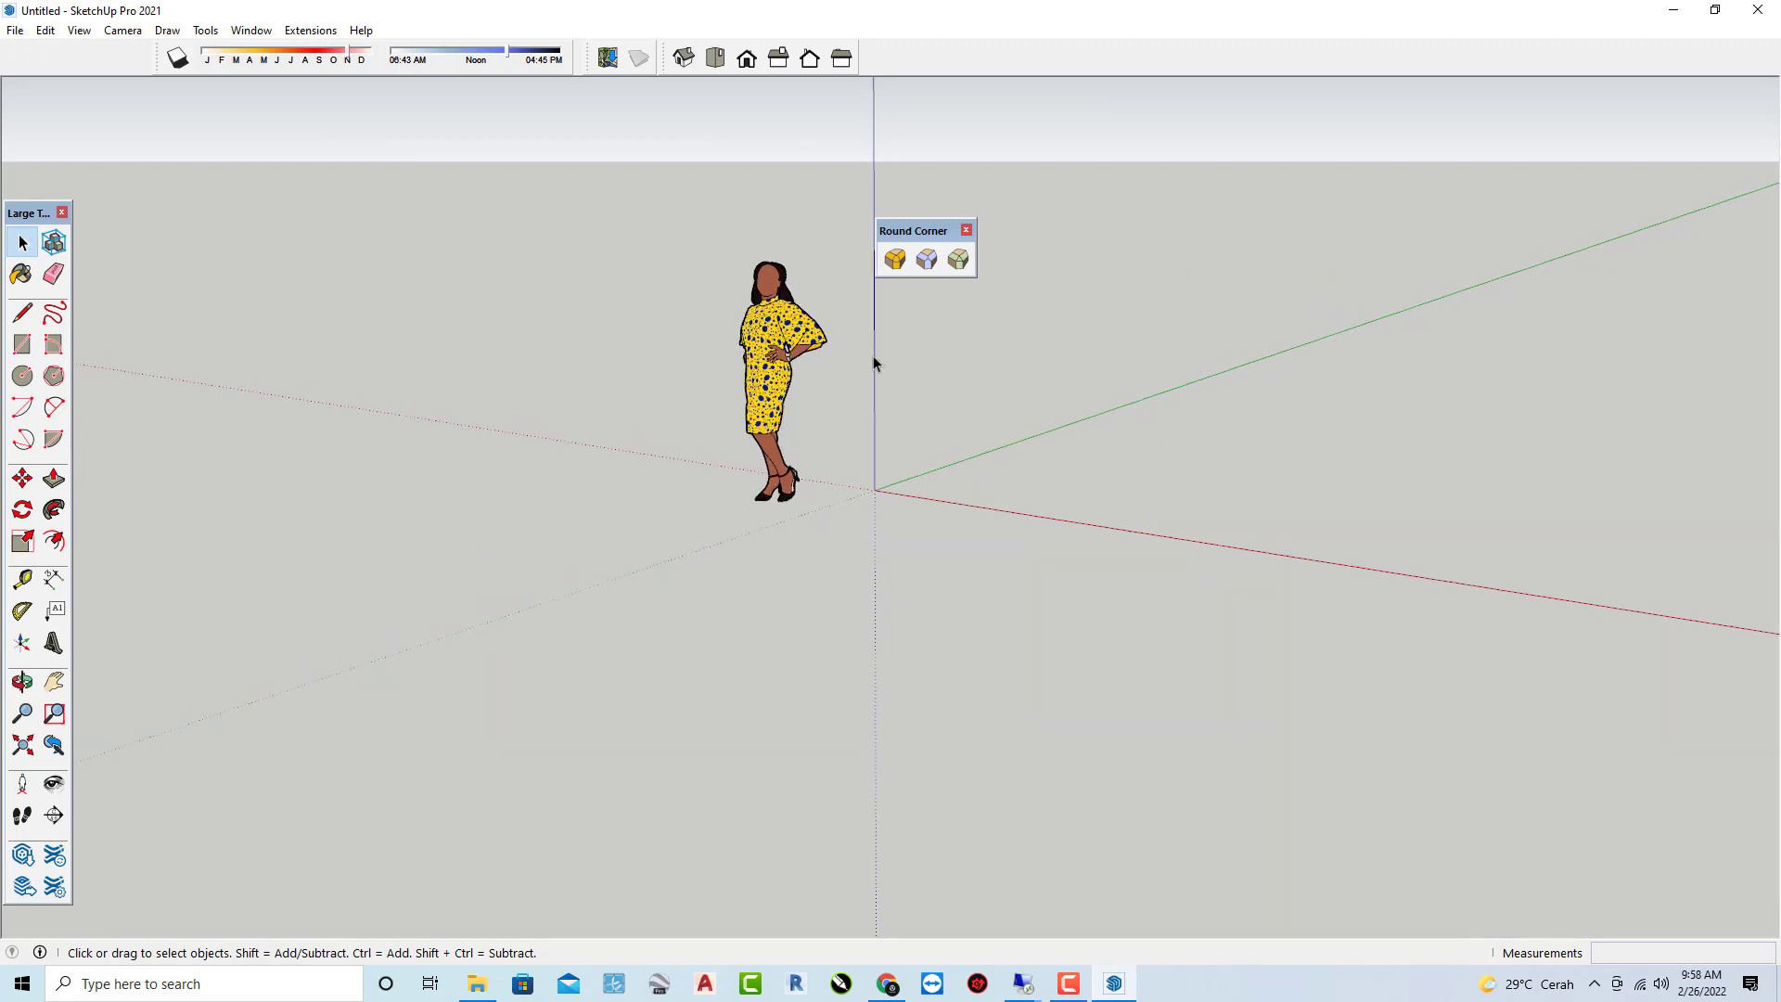
pyautogui.scroll(1, 874, 362)
pyautogui.scroll(1, 783, 336)
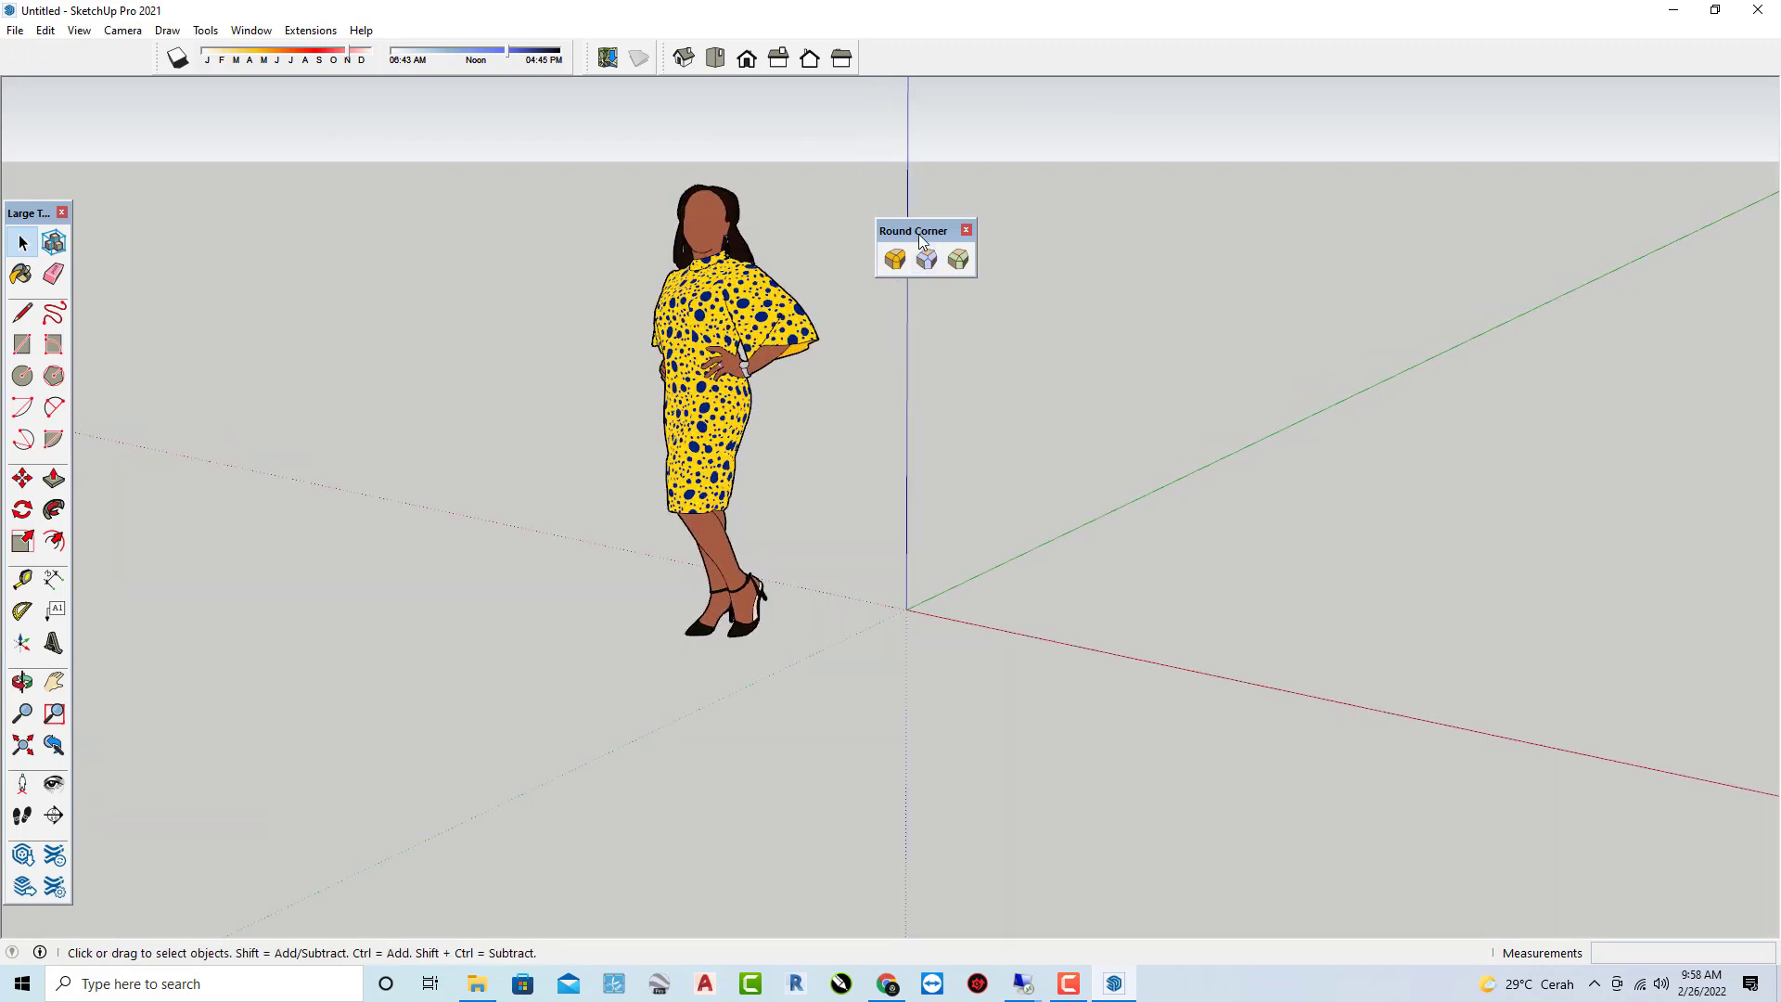
pyautogui.moveTo(929, 235)
pyautogui.mouseDown()
pyautogui.moveTo(972, 346)
pyautogui.moveTo(1010, 346)
pyautogui.mouseUp()
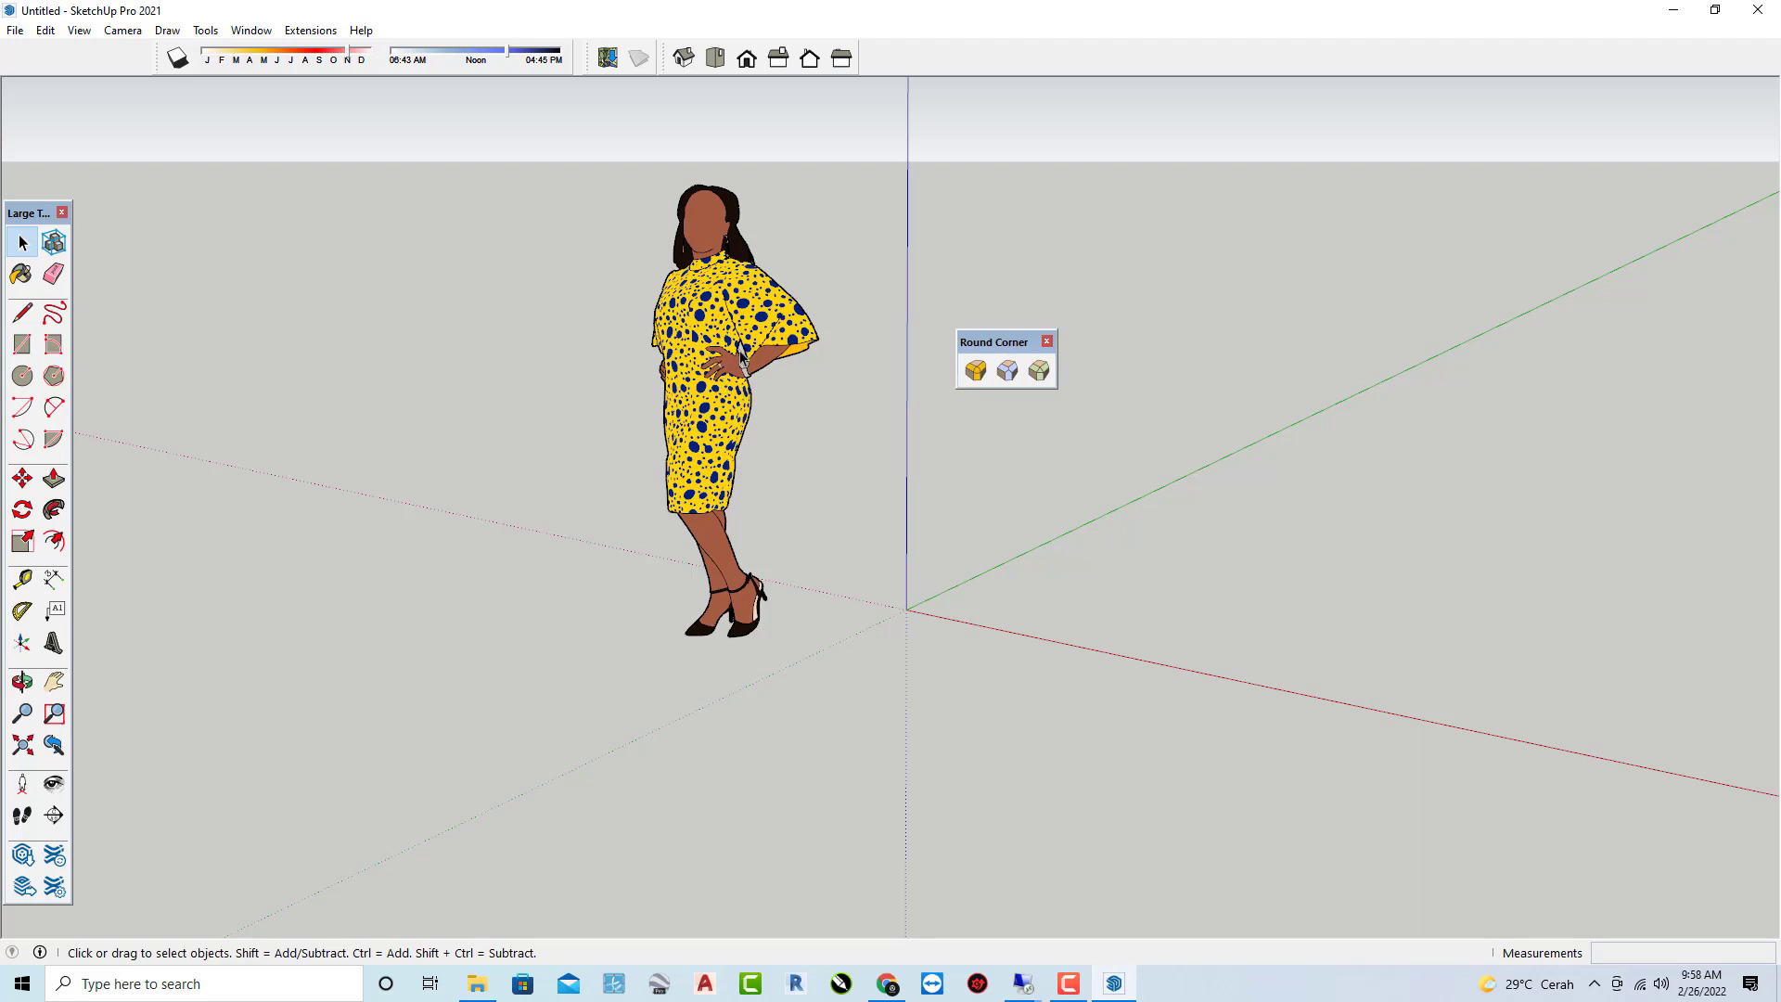
# Delete the standing woman figure and orbit until the blue axis stands upright.
pyautogui.click(720, 420)
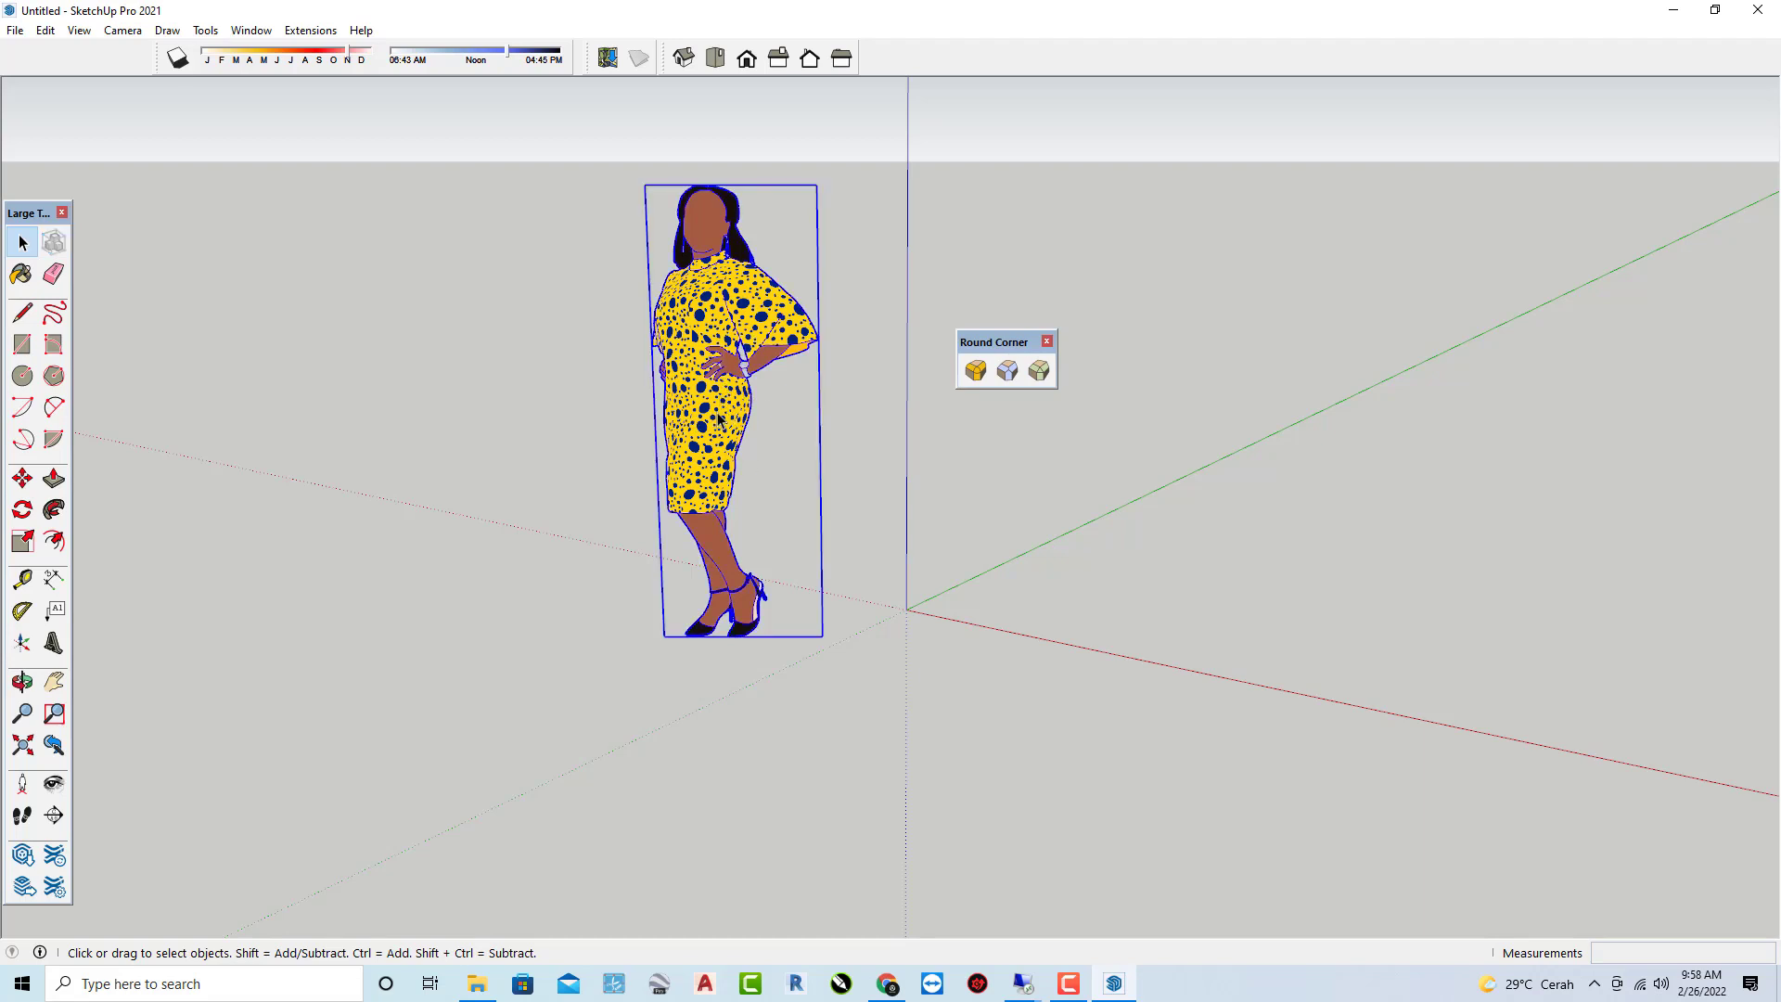
pyautogui.press('Delete')
pyautogui.scroll(-1, 931, 445)
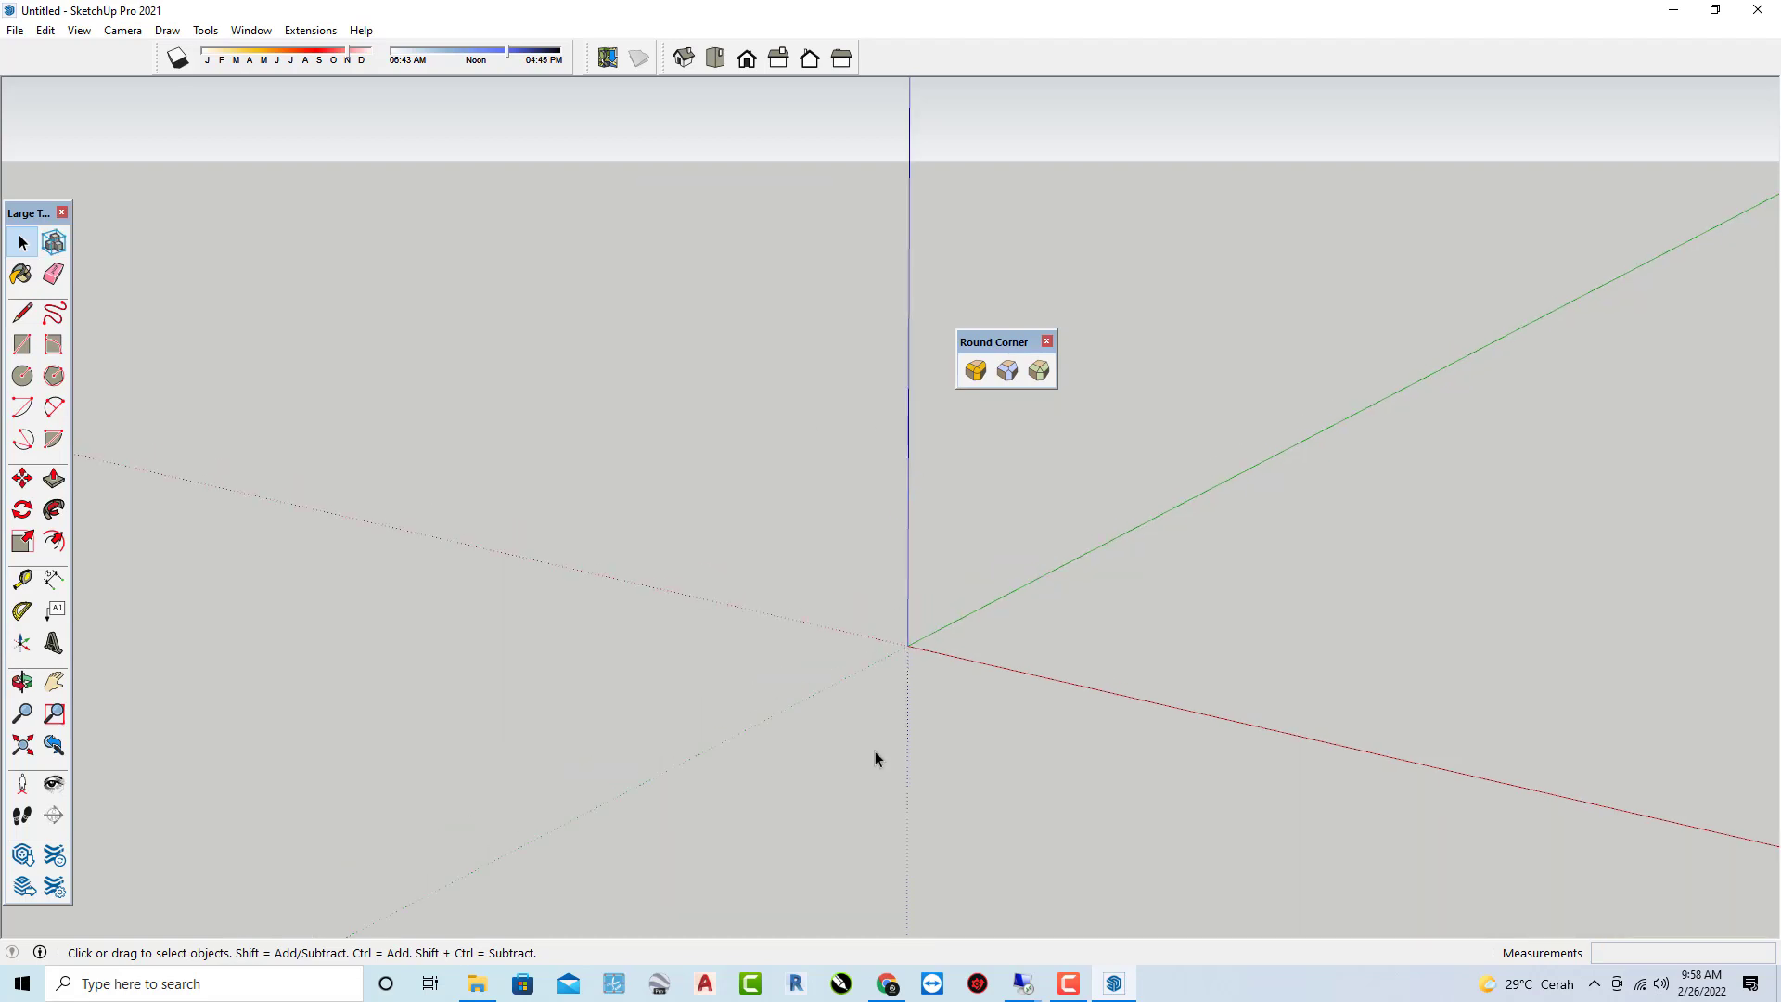
pyautogui.moveTo(966, 604)
pyautogui.mouseDown(button='middle')
pyautogui.moveTo(723, 596)
pyautogui.moveTo(644, 620)
pyautogui.moveTo(699, 721)
pyautogui.moveTo(756, 748)
pyautogui.moveTo(788, 732)
pyautogui.moveTo(820, 820)
pyautogui.moveTo(722, 526)
pyautogui.moveTo(753, 523)
pyautogui.mouseUp(button='middle')
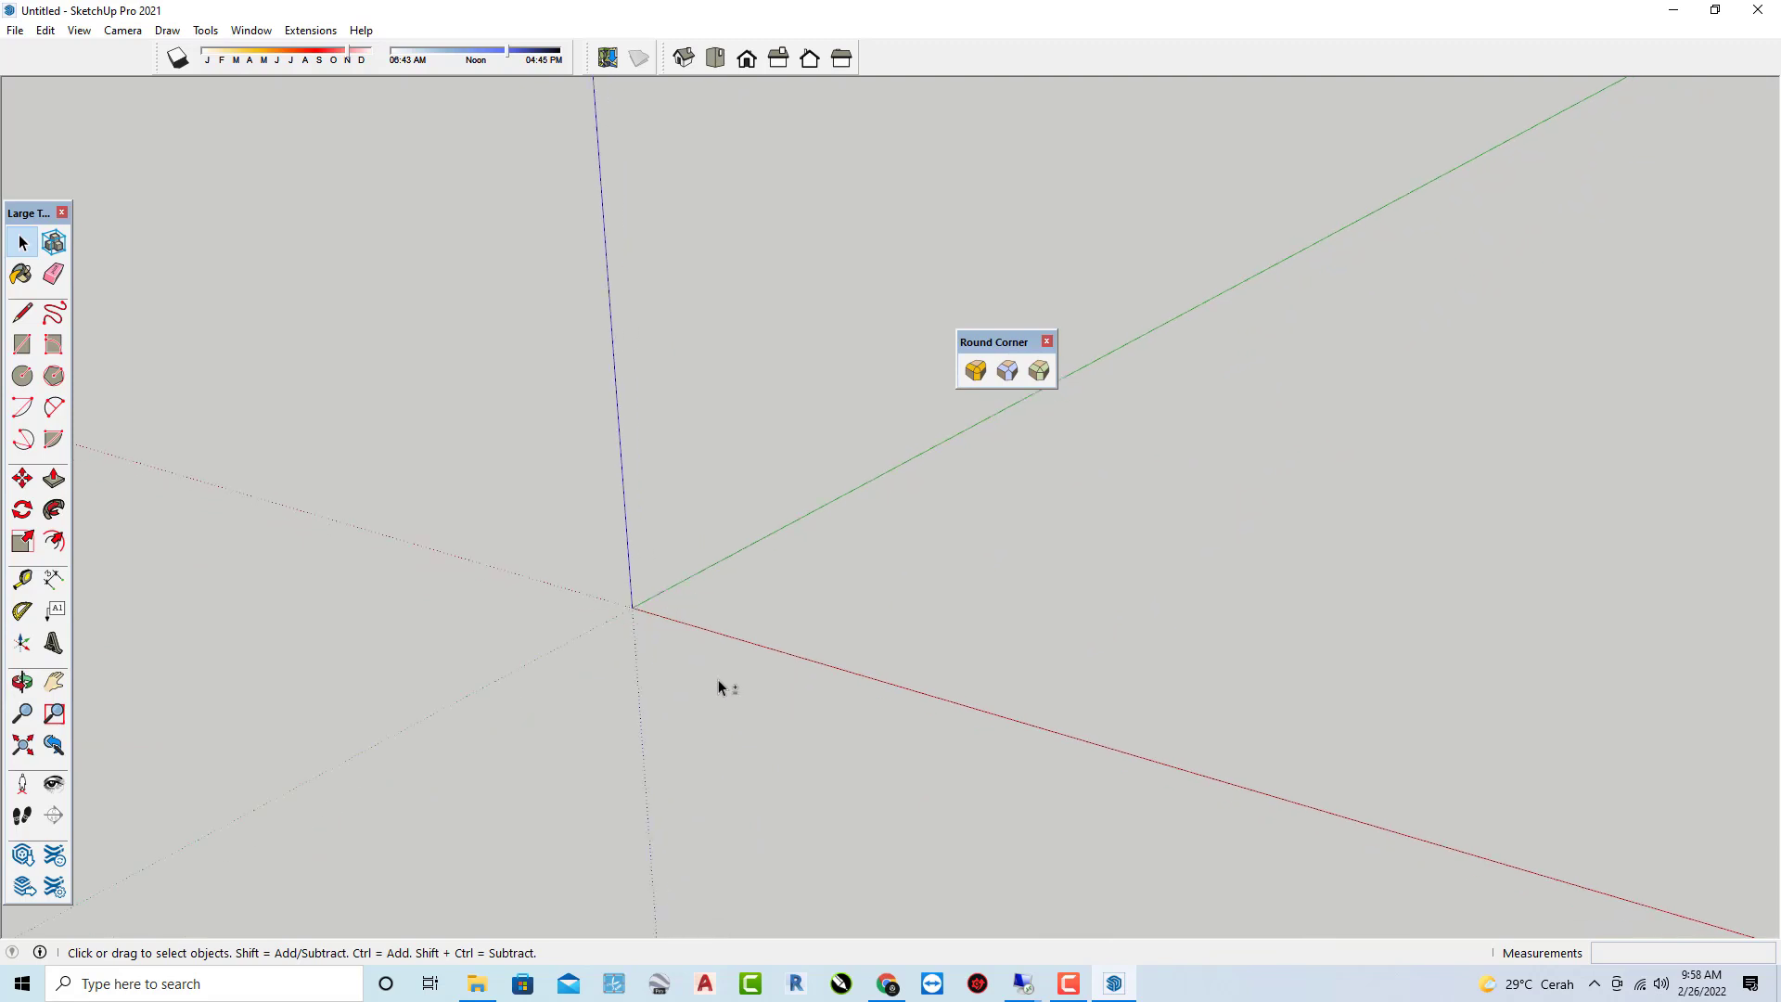
pyautogui.moveTo(759, 656)
pyautogui.mouseDown(button='middle')
pyautogui.moveTo(804, 711)
pyautogui.moveTo(629, 501)
pyautogui.moveTo(648, 546)
pyautogui.moveTo(959, 828)
pyautogui.moveTo(934, 910)
pyautogui.moveTo(659, 727)
pyautogui.mouseUp(button='middle')
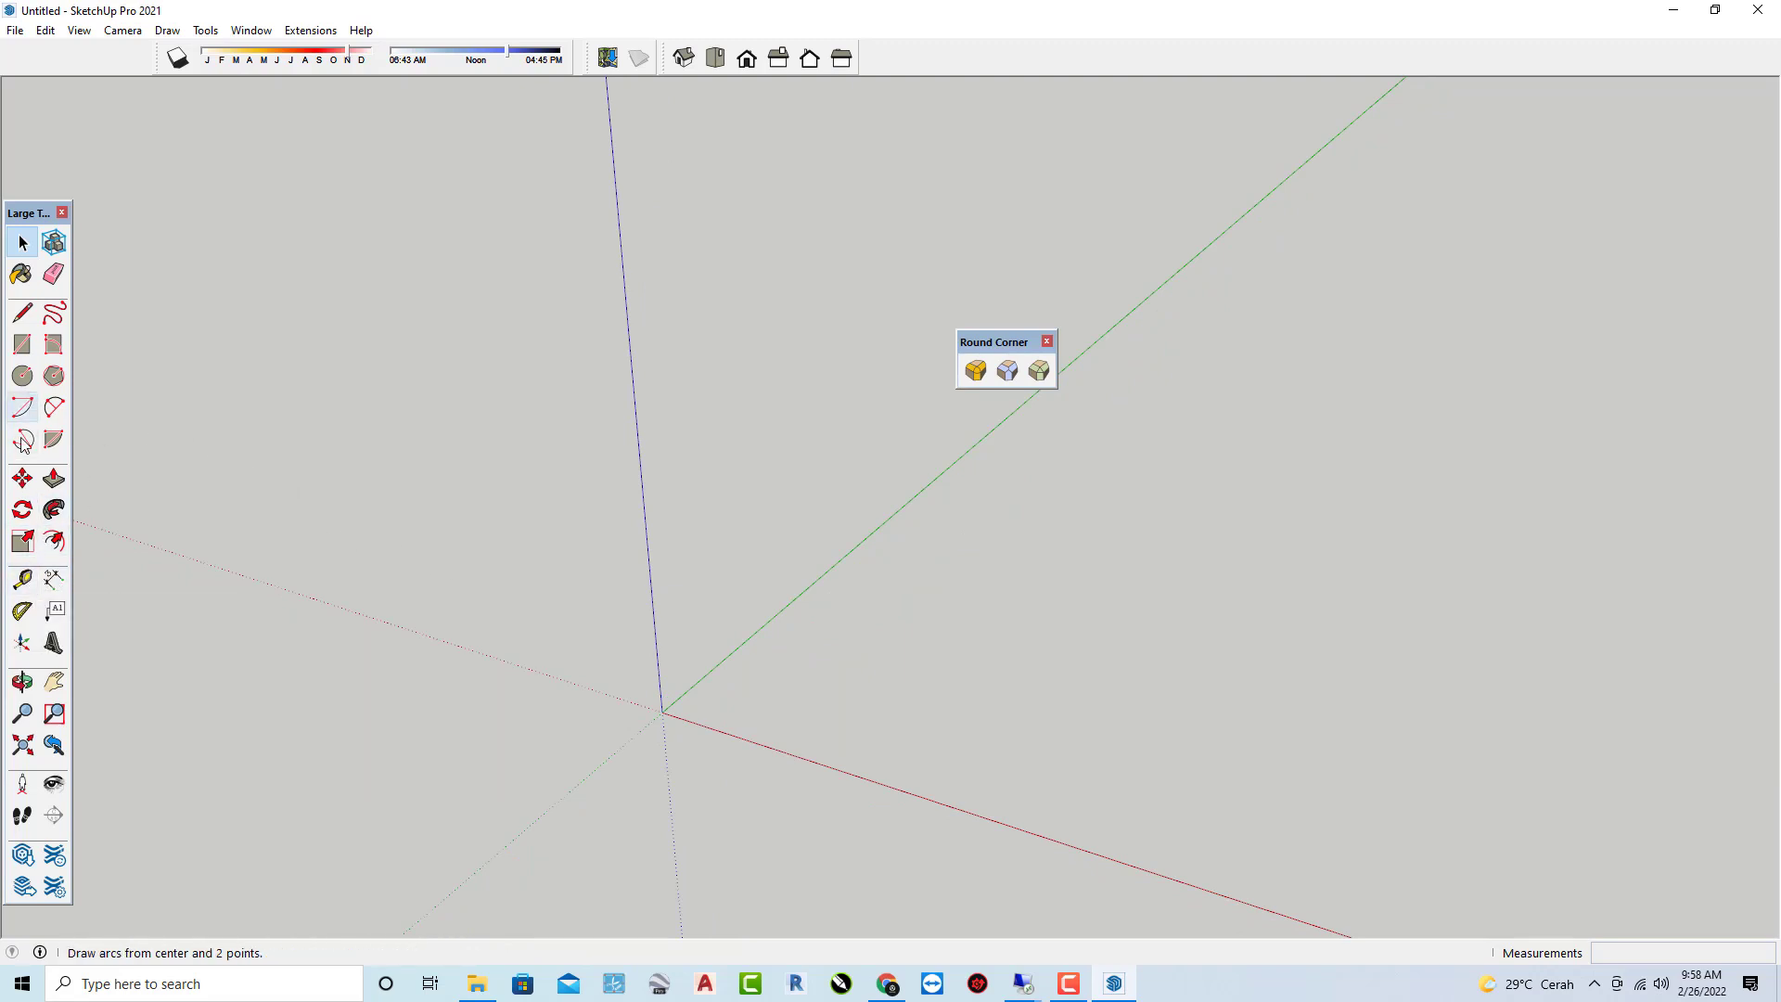
# Place a Tape Measure guide 60 cm off the red axis.
pyautogui.click(22, 578)
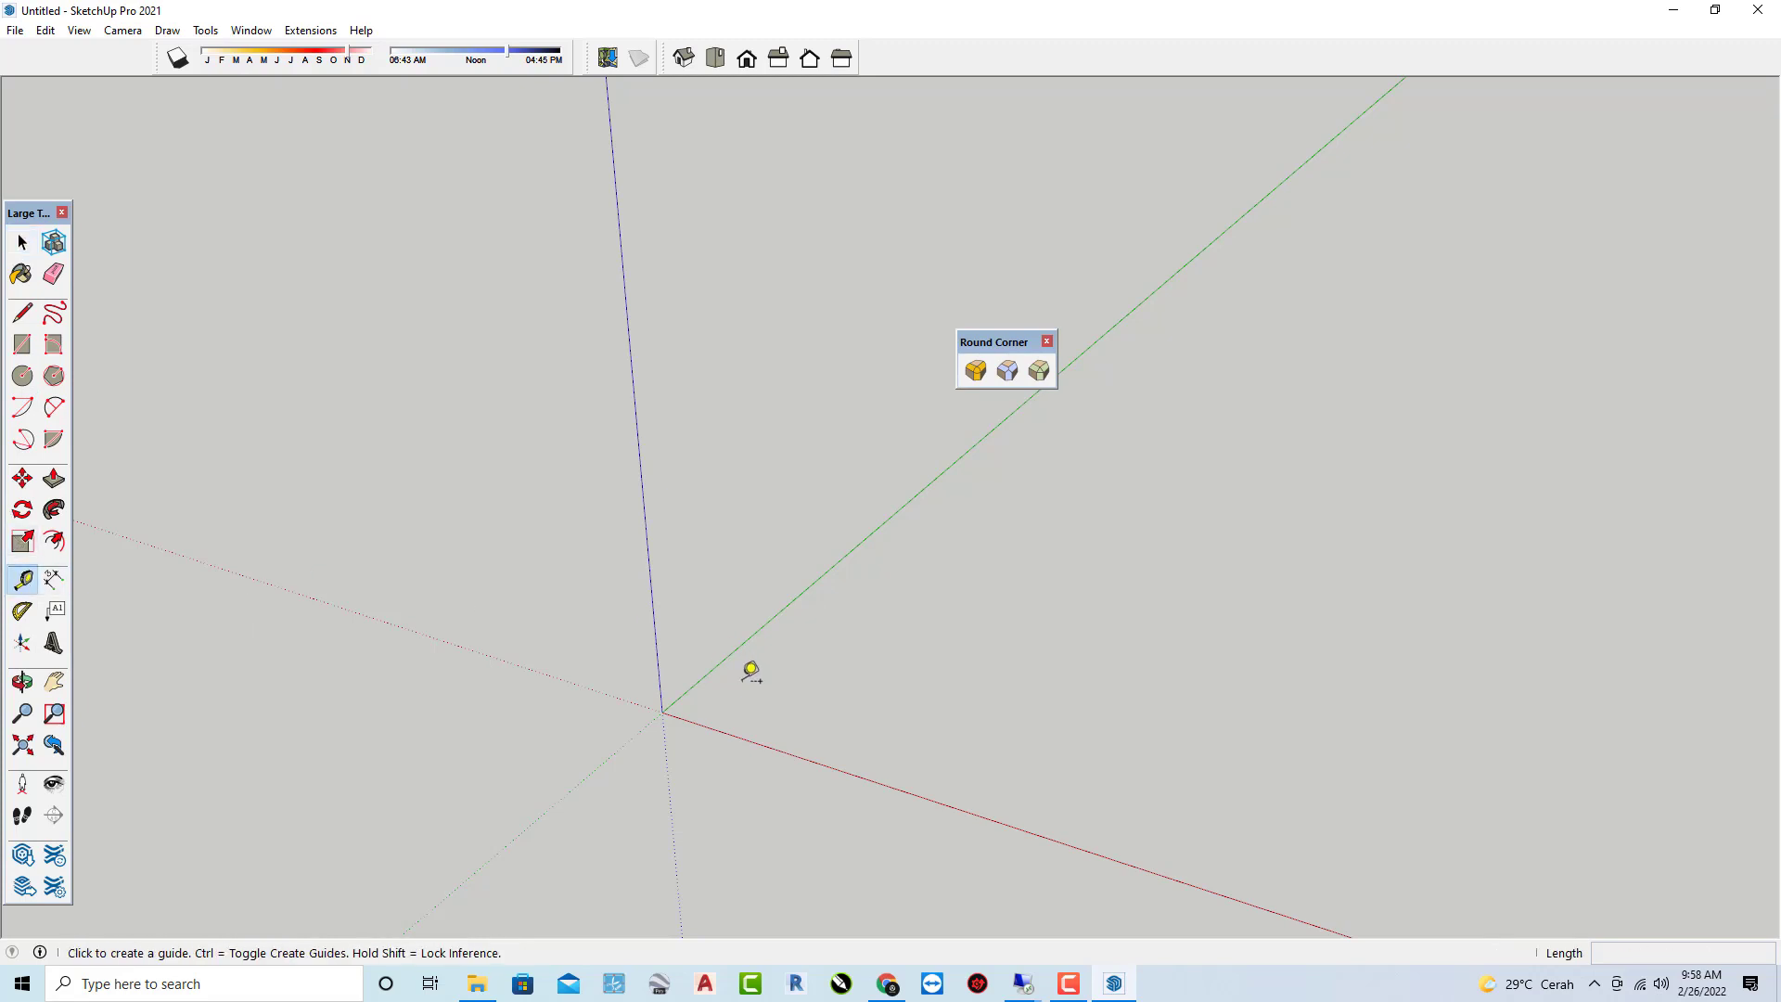
pyautogui.click(732, 735)
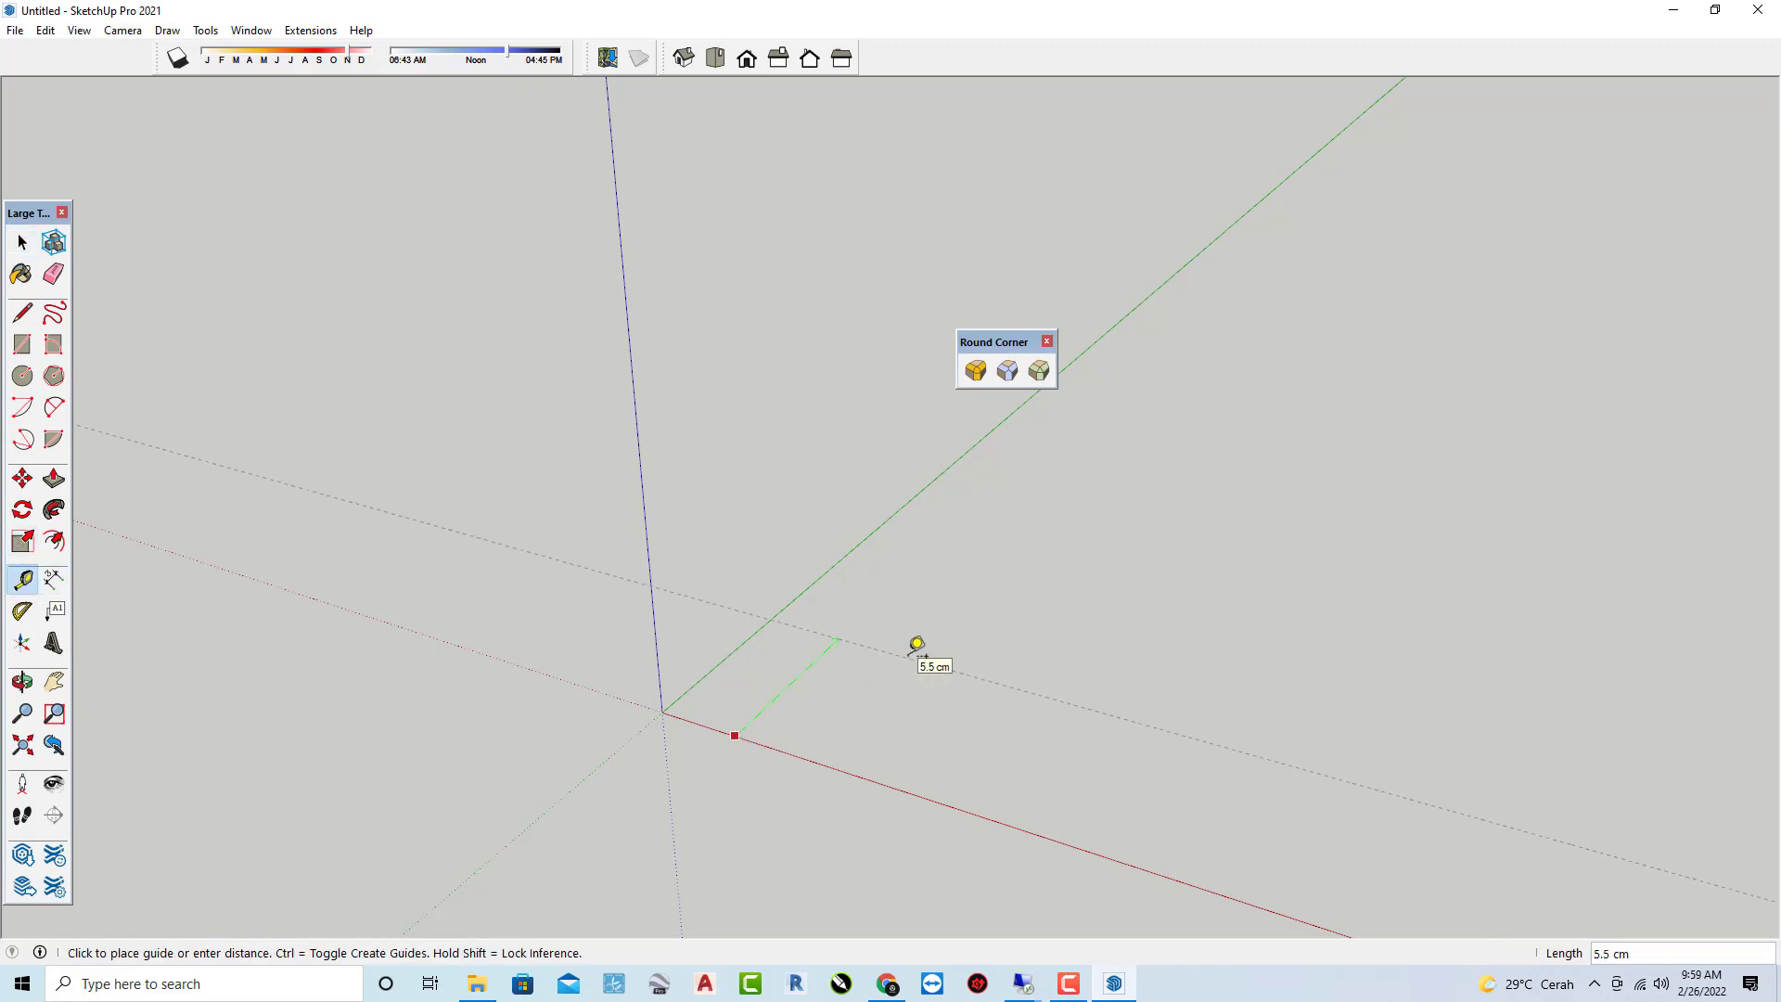
pyautogui.press('Return')
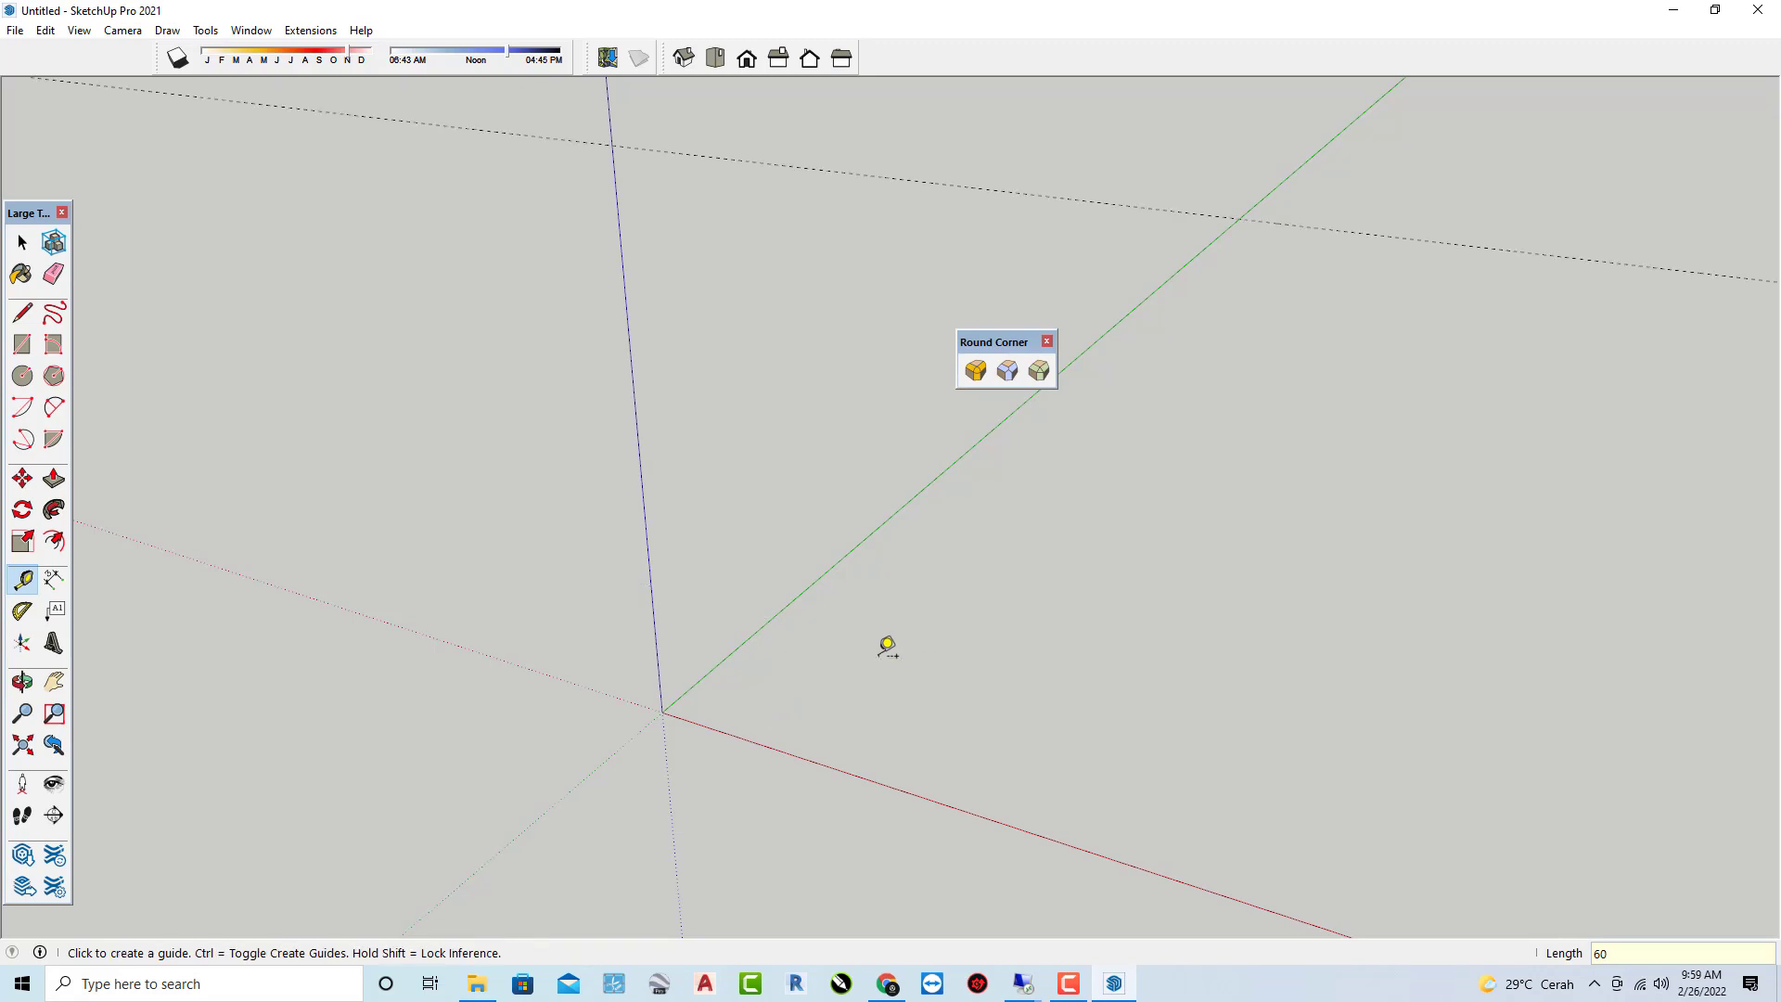
pyautogui.moveTo(888, 649)
pyautogui.mouseDown(button='middle')
pyautogui.moveTo(708, 617)
pyautogui.moveTo(800, 584)
pyautogui.mouseUp(button='middle')
# Add a guide 100 cm off the green axis, plus one more from an existing guide.
pyautogui.click(807, 555)
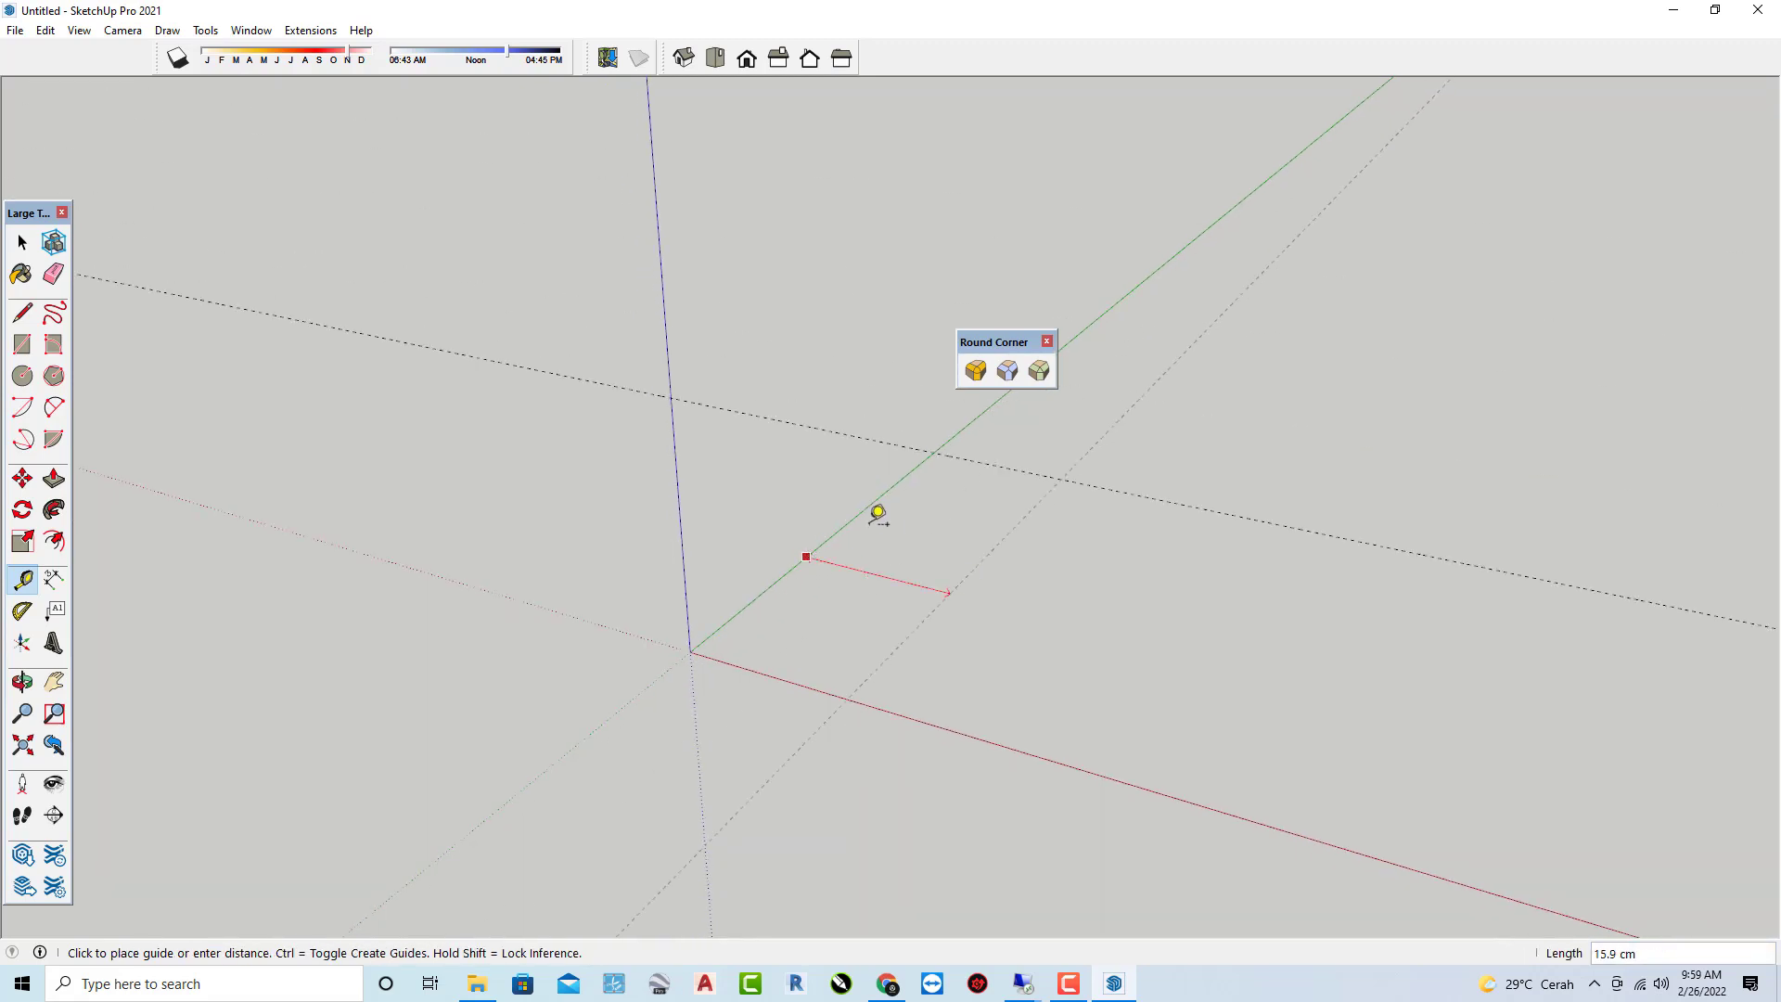
pyautogui.click(859, 514)
pyautogui.write('100')
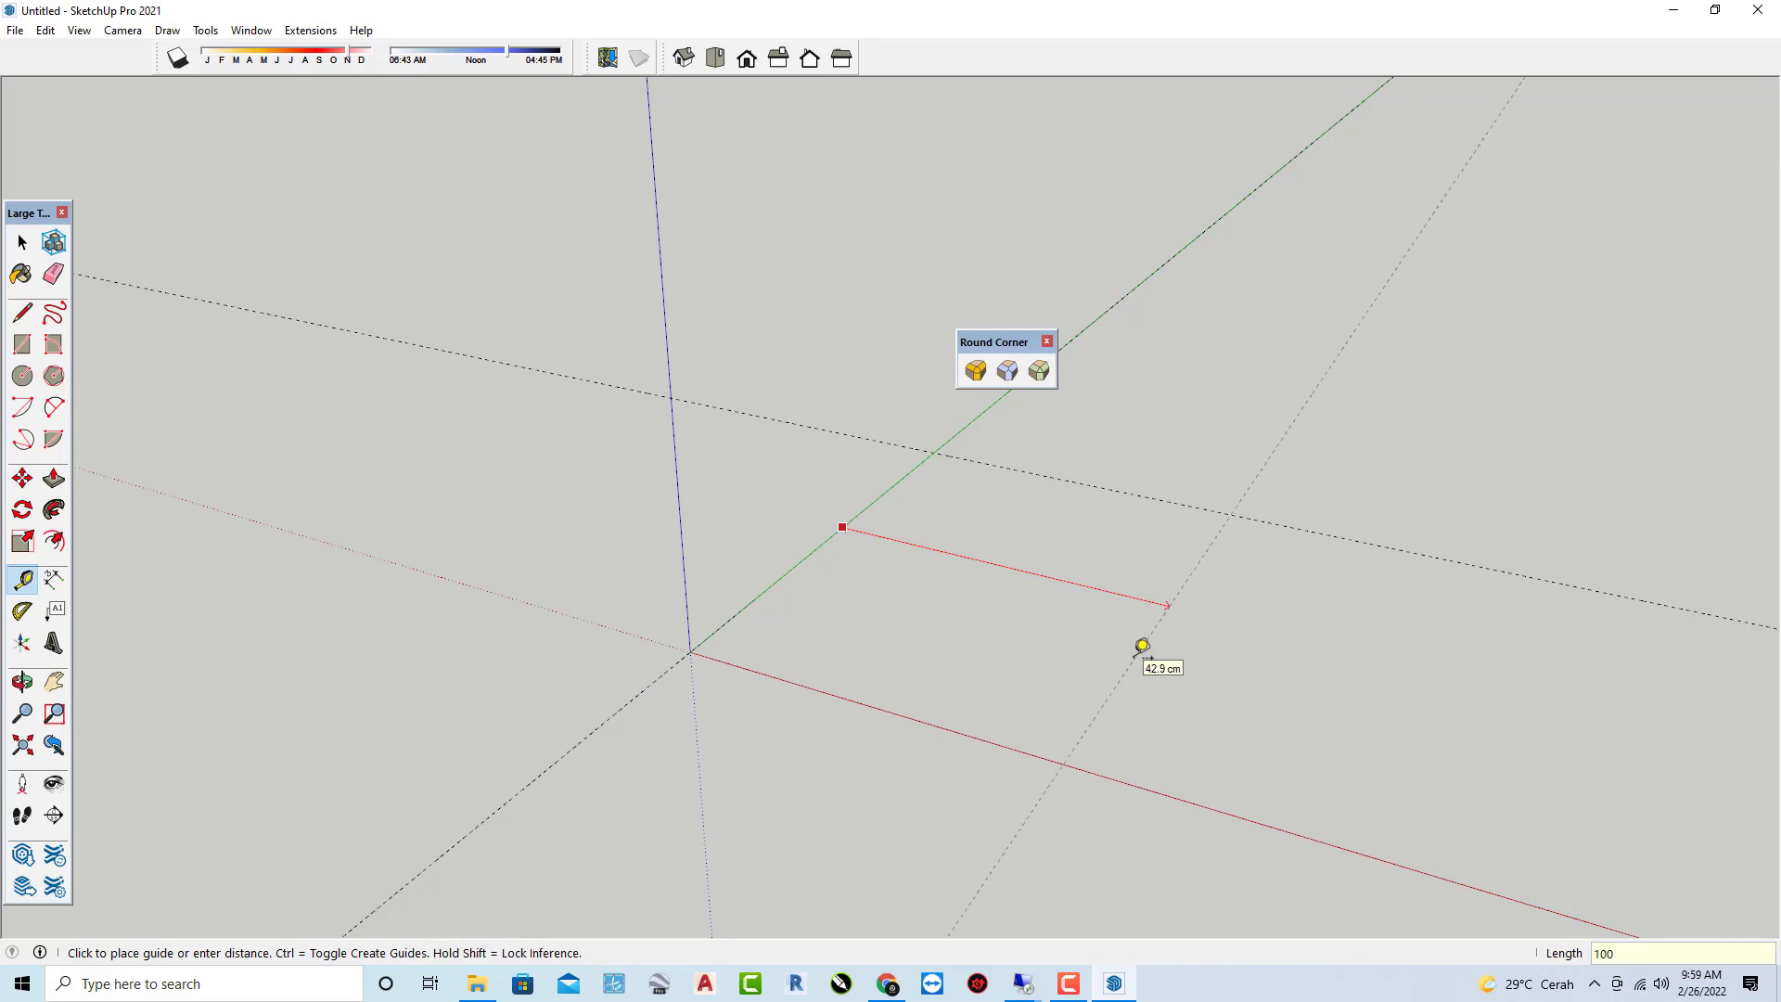
pyautogui.press('Return')
pyautogui.moveTo(1129, 645)
pyautogui.mouseDown(button='middle')
pyautogui.moveTo(962, 629)
pyautogui.moveTo(1077, 567)
pyautogui.mouseUp(button='middle')
pyautogui.click(1075, 565)
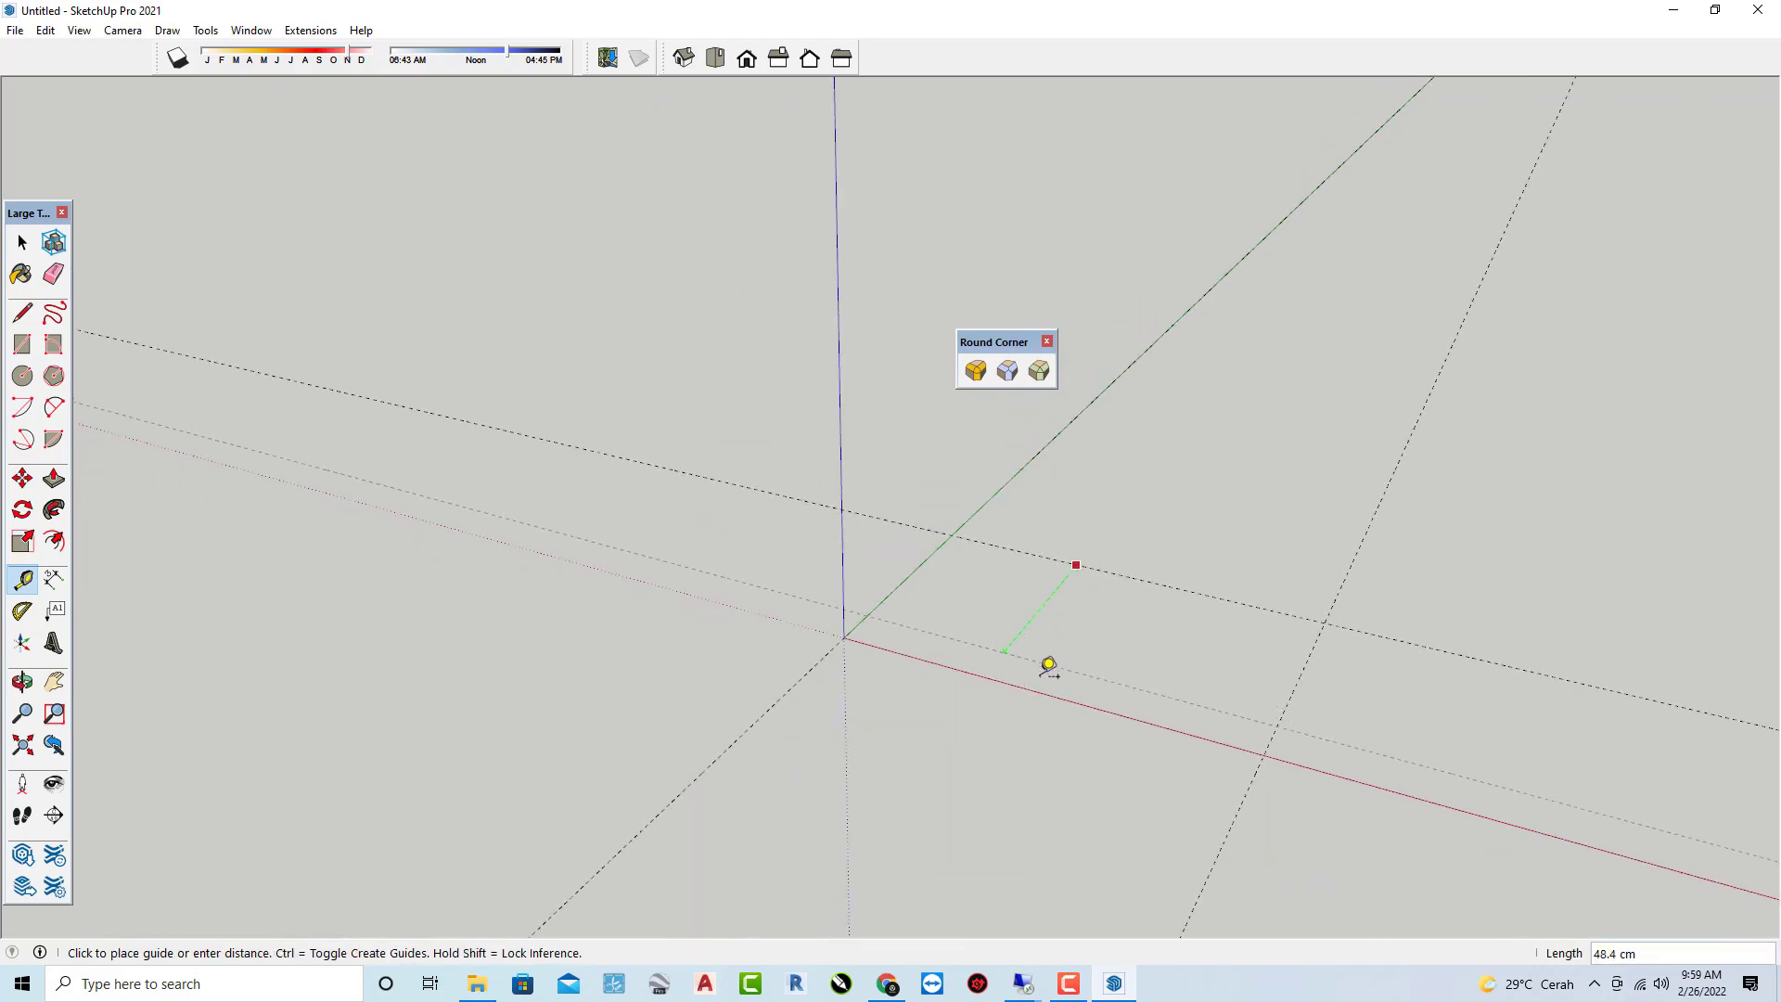
pyautogui.click(1034, 687)
pyautogui.moveTo(962, 624)
pyautogui.mouseDown(button='middle')
pyautogui.moveTo(918, 680)
pyautogui.moveTo(913, 638)
pyautogui.mouseUp(button='middle')
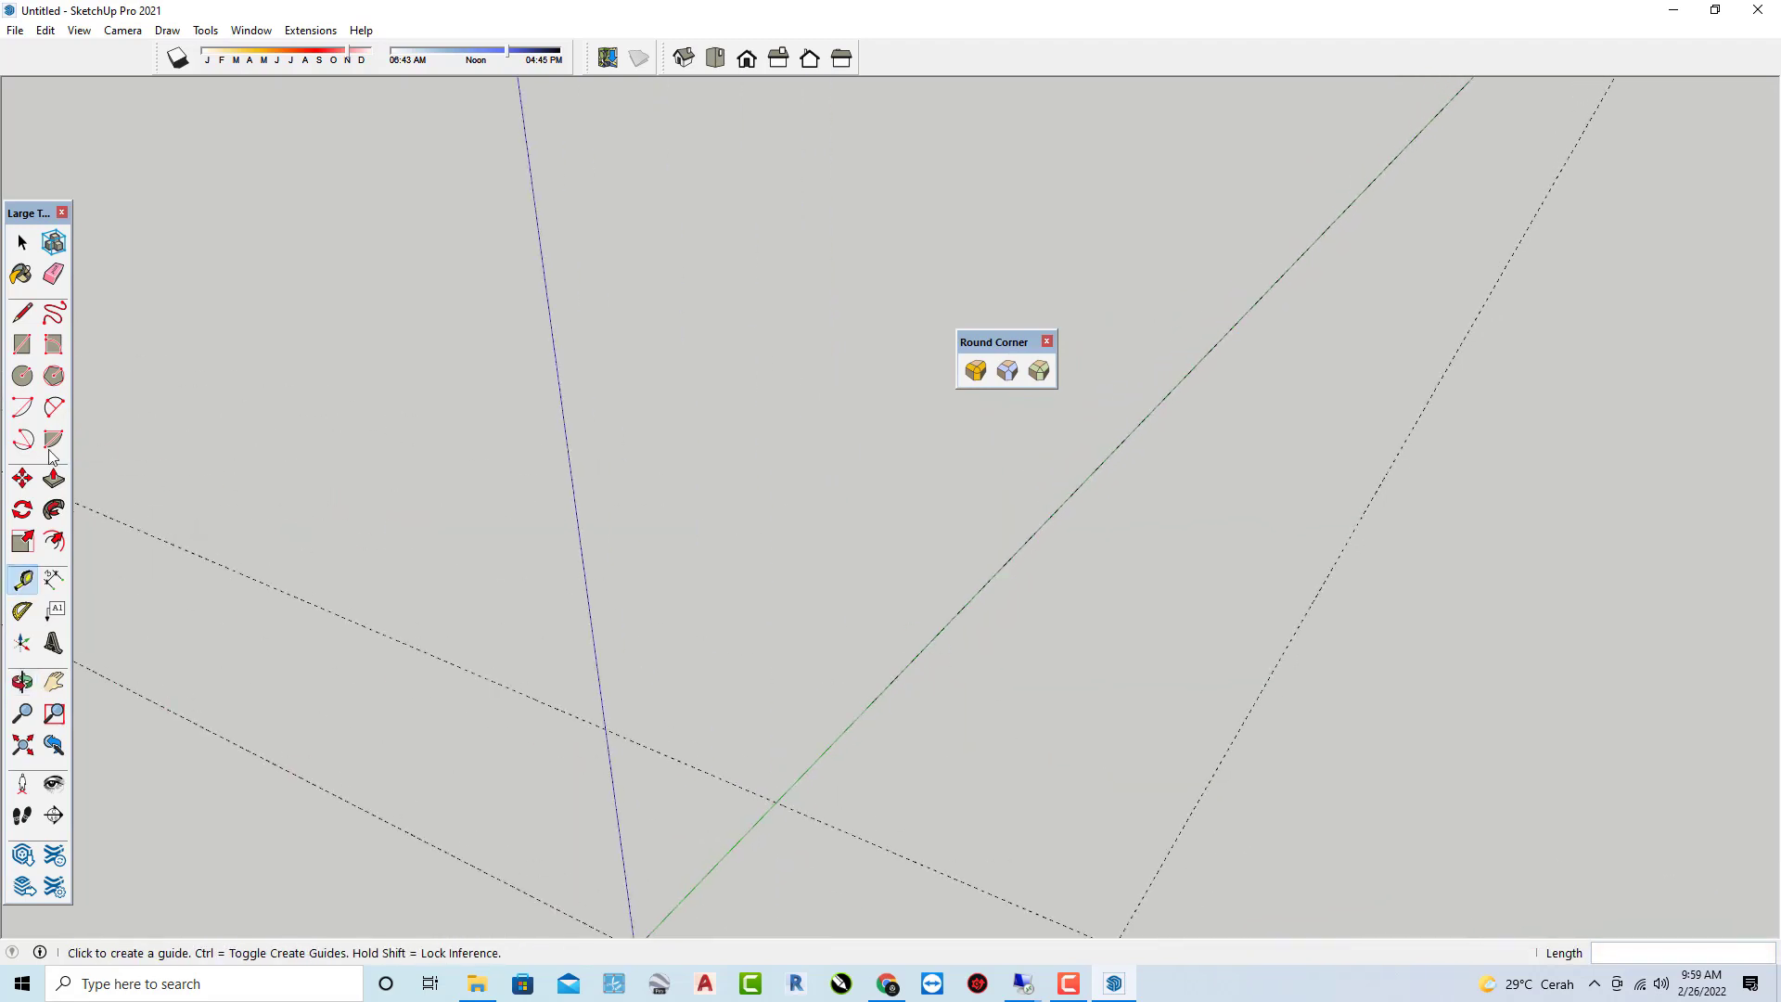
# Draw a 100 by 60 cm rectangle from the origin to the guides.
pyautogui.click(23, 347)
pyautogui.moveTo(546, 569); pyautogui.dragTo(597, 700, button='middle')
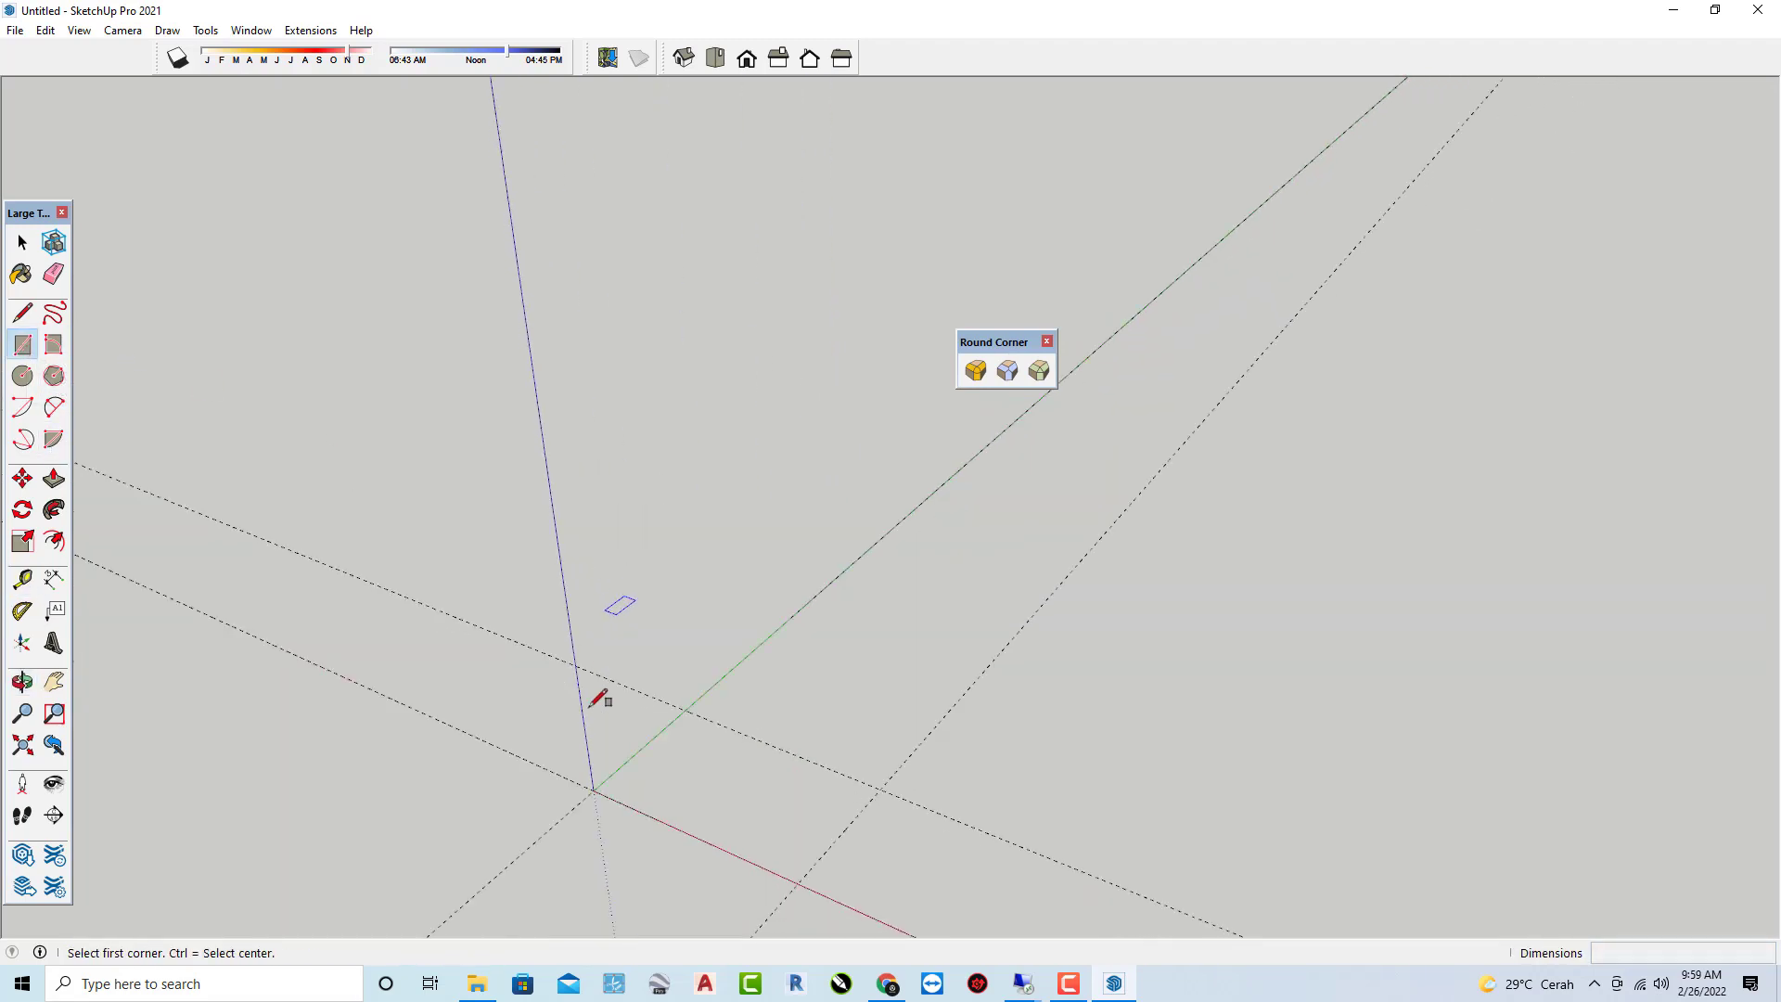
pyautogui.click(594, 790)
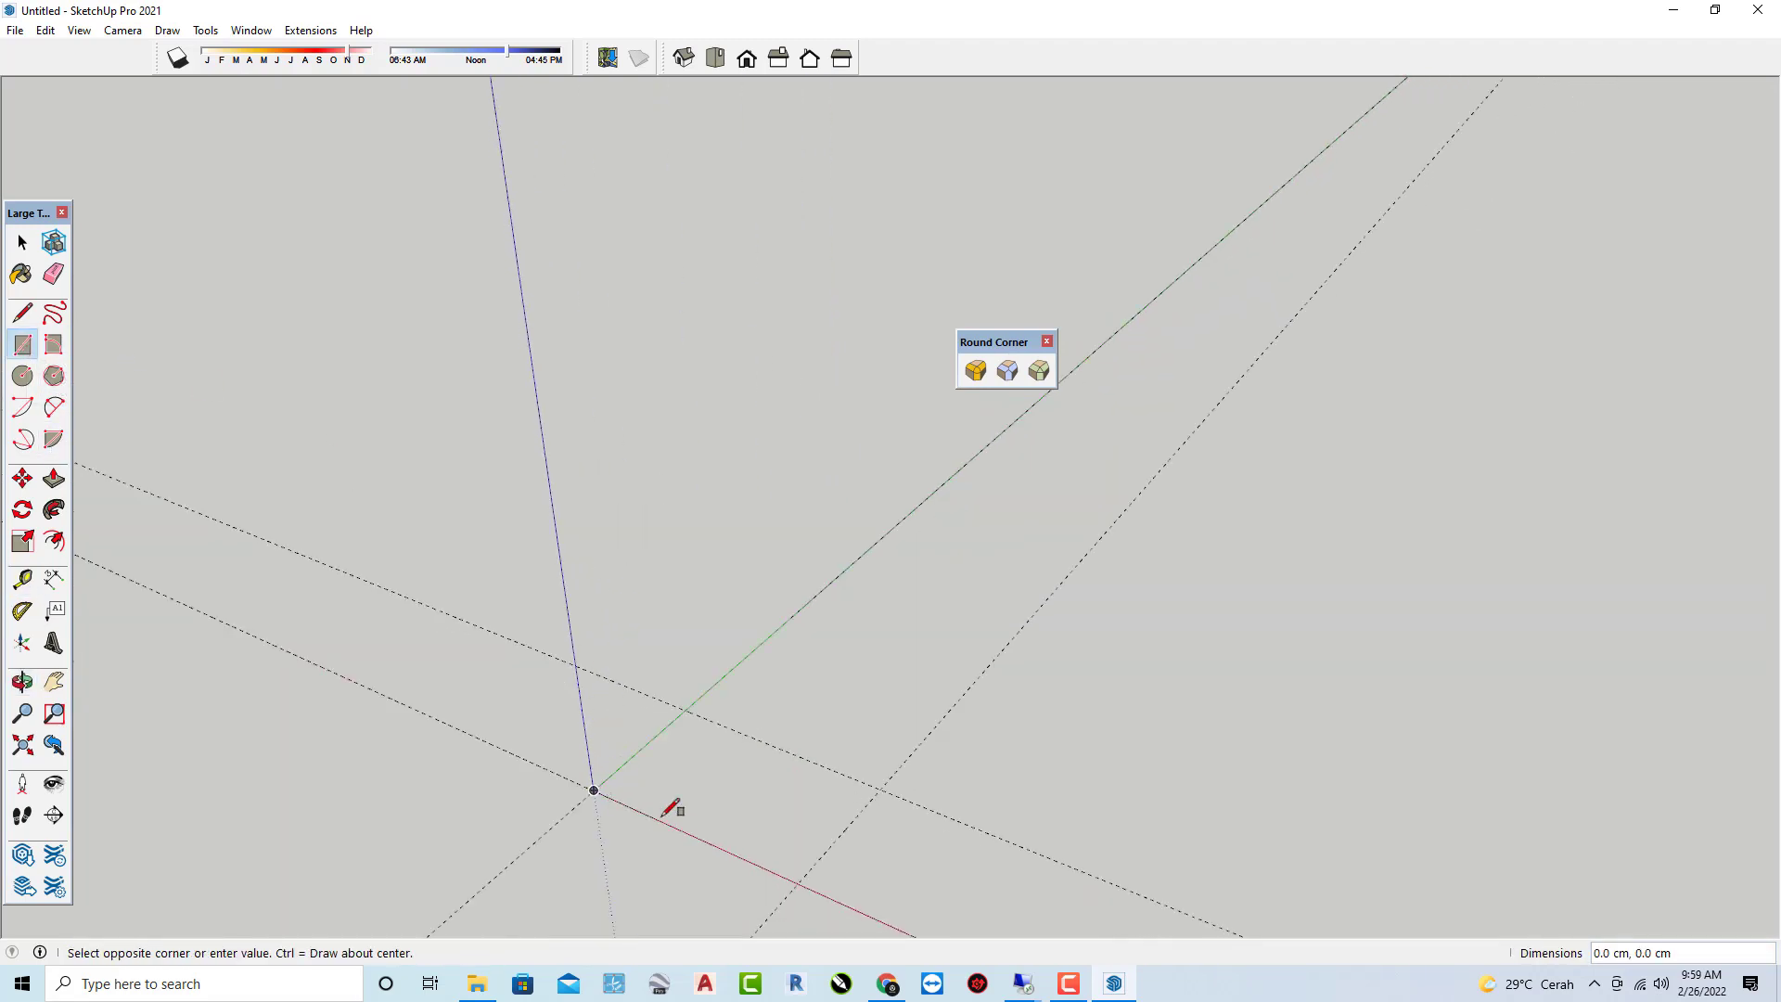
pyautogui.click(883, 783)
pyautogui.moveTo(878, 779)
pyautogui.mouseDown(button='middle')
pyautogui.moveTo(683, 835)
pyautogui.moveTo(680, 742)
pyautogui.mouseUp(button='middle')
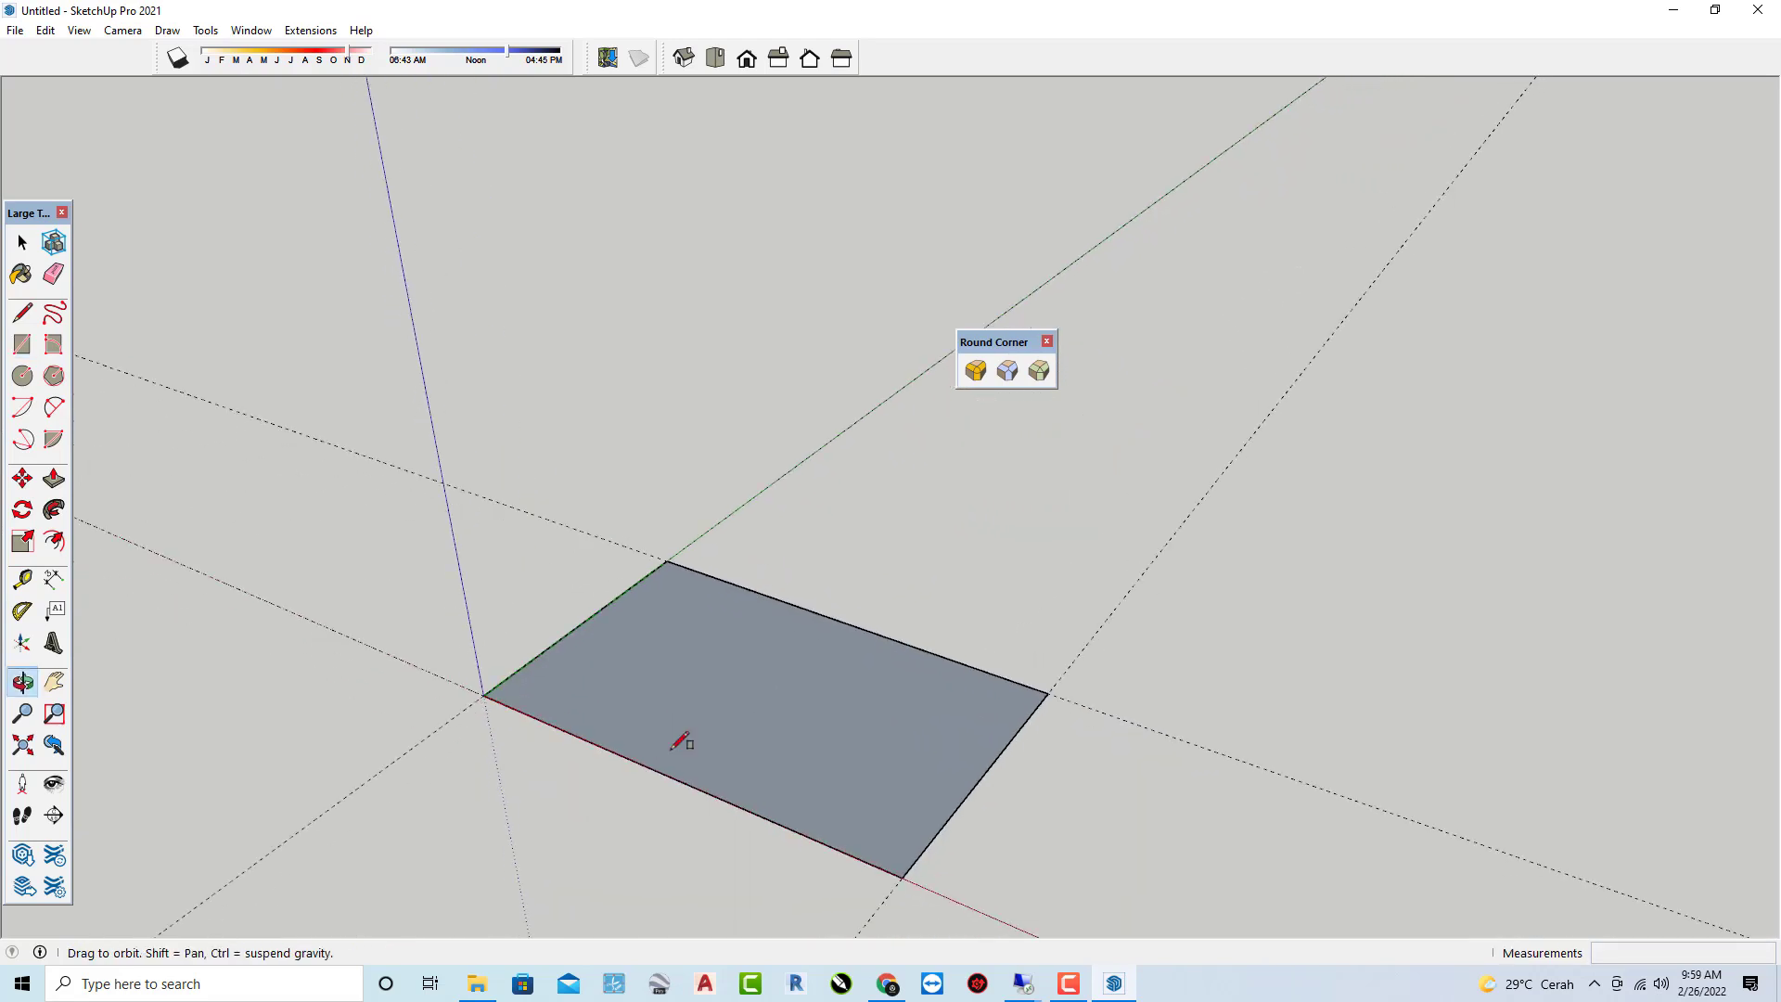
# Push/Pull the rectangle up into a 40 cm tall box.
pyautogui.press('p')
pyautogui.moveTo(679, 742); pyautogui.dragTo(713, 693)
pyautogui.write('40')
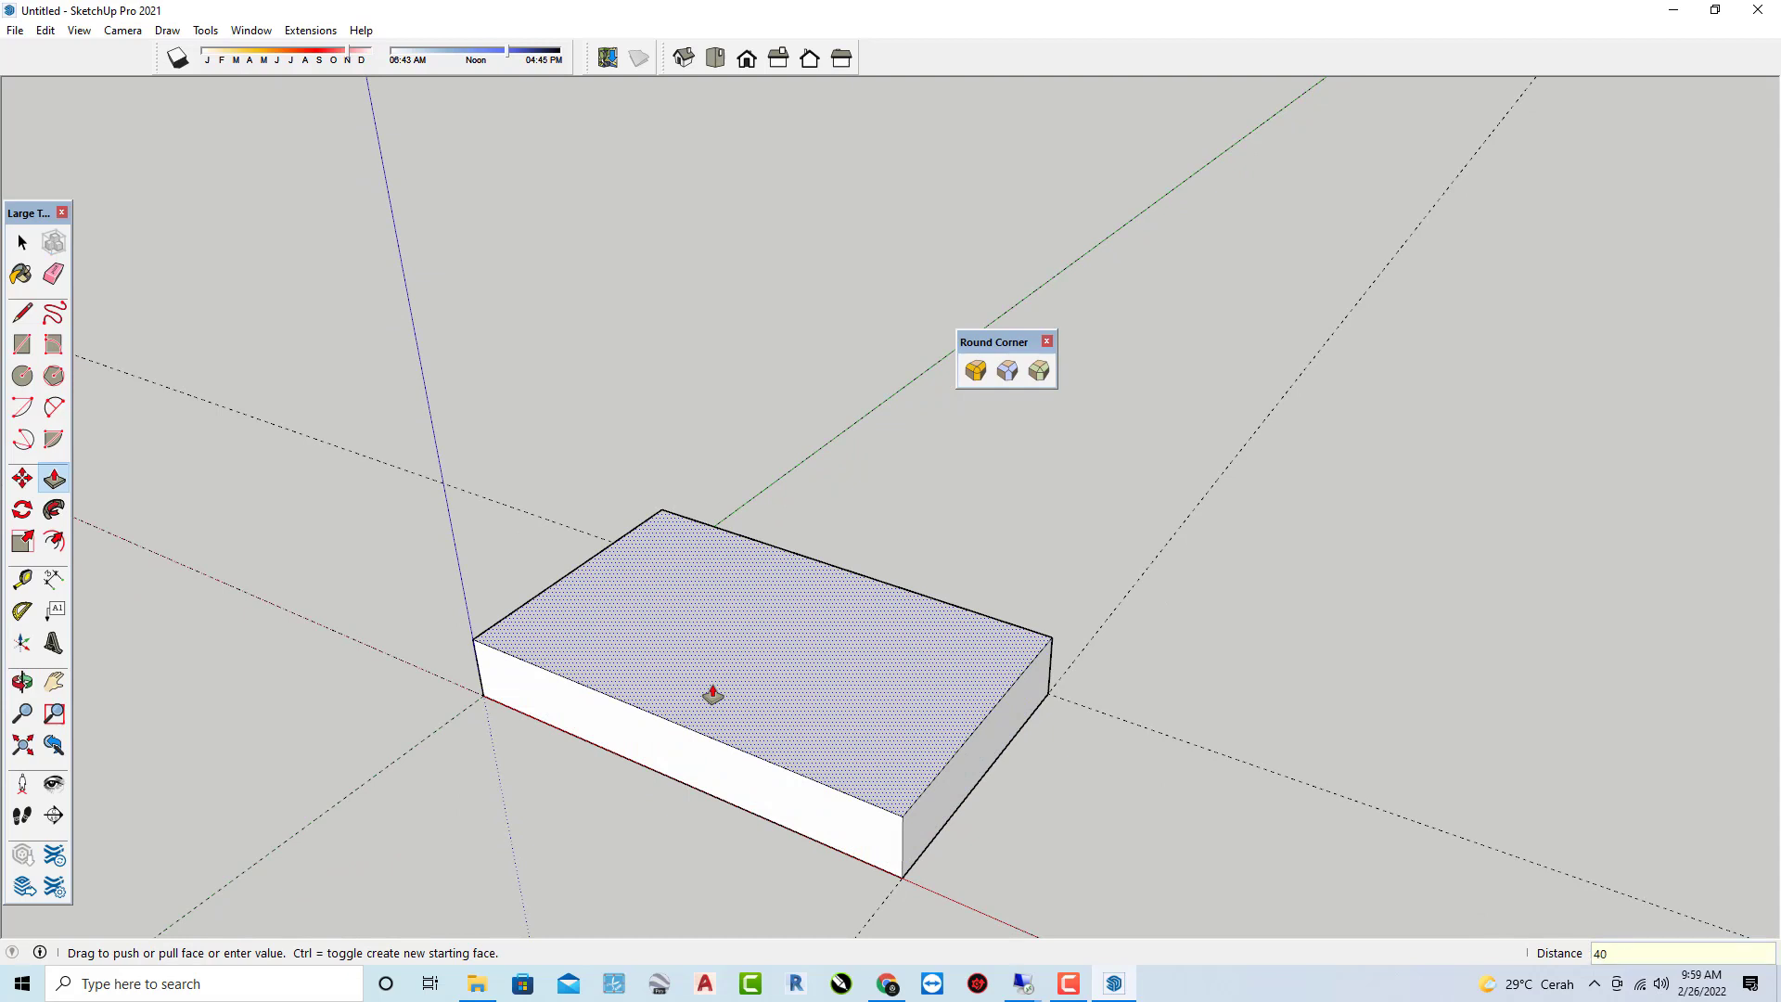
pyautogui.press('Return')
pyautogui.moveTo(716, 692)
pyautogui.mouseDown(button='middle')
pyautogui.moveTo(756, 581)
pyautogui.moveTo(808, 596)
pyautogui.mouseUp(button='middle')
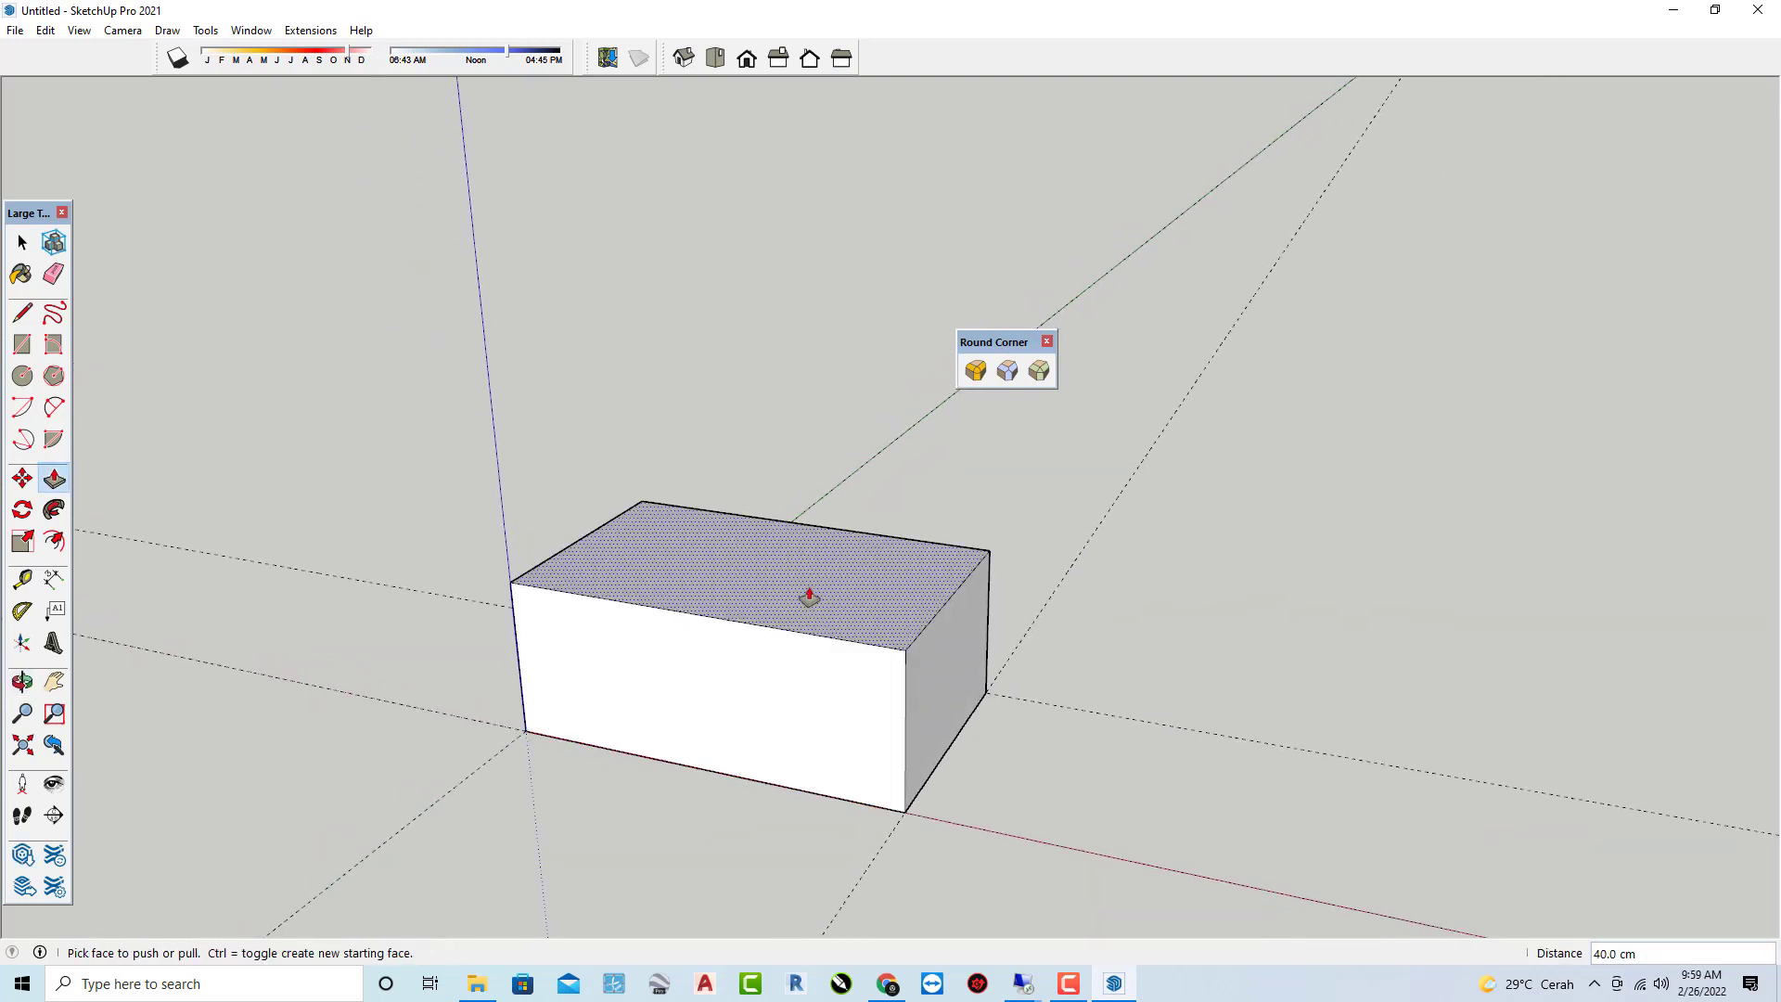
# Raise the top face 5 cm with Ctrl as a new band, undoing a mistaken 50 cm raise.
pyautogui.click(812, 599)
pyautogui.press('ctrl')
pyautogui.click(807, 559)
pyautogui.write('50')
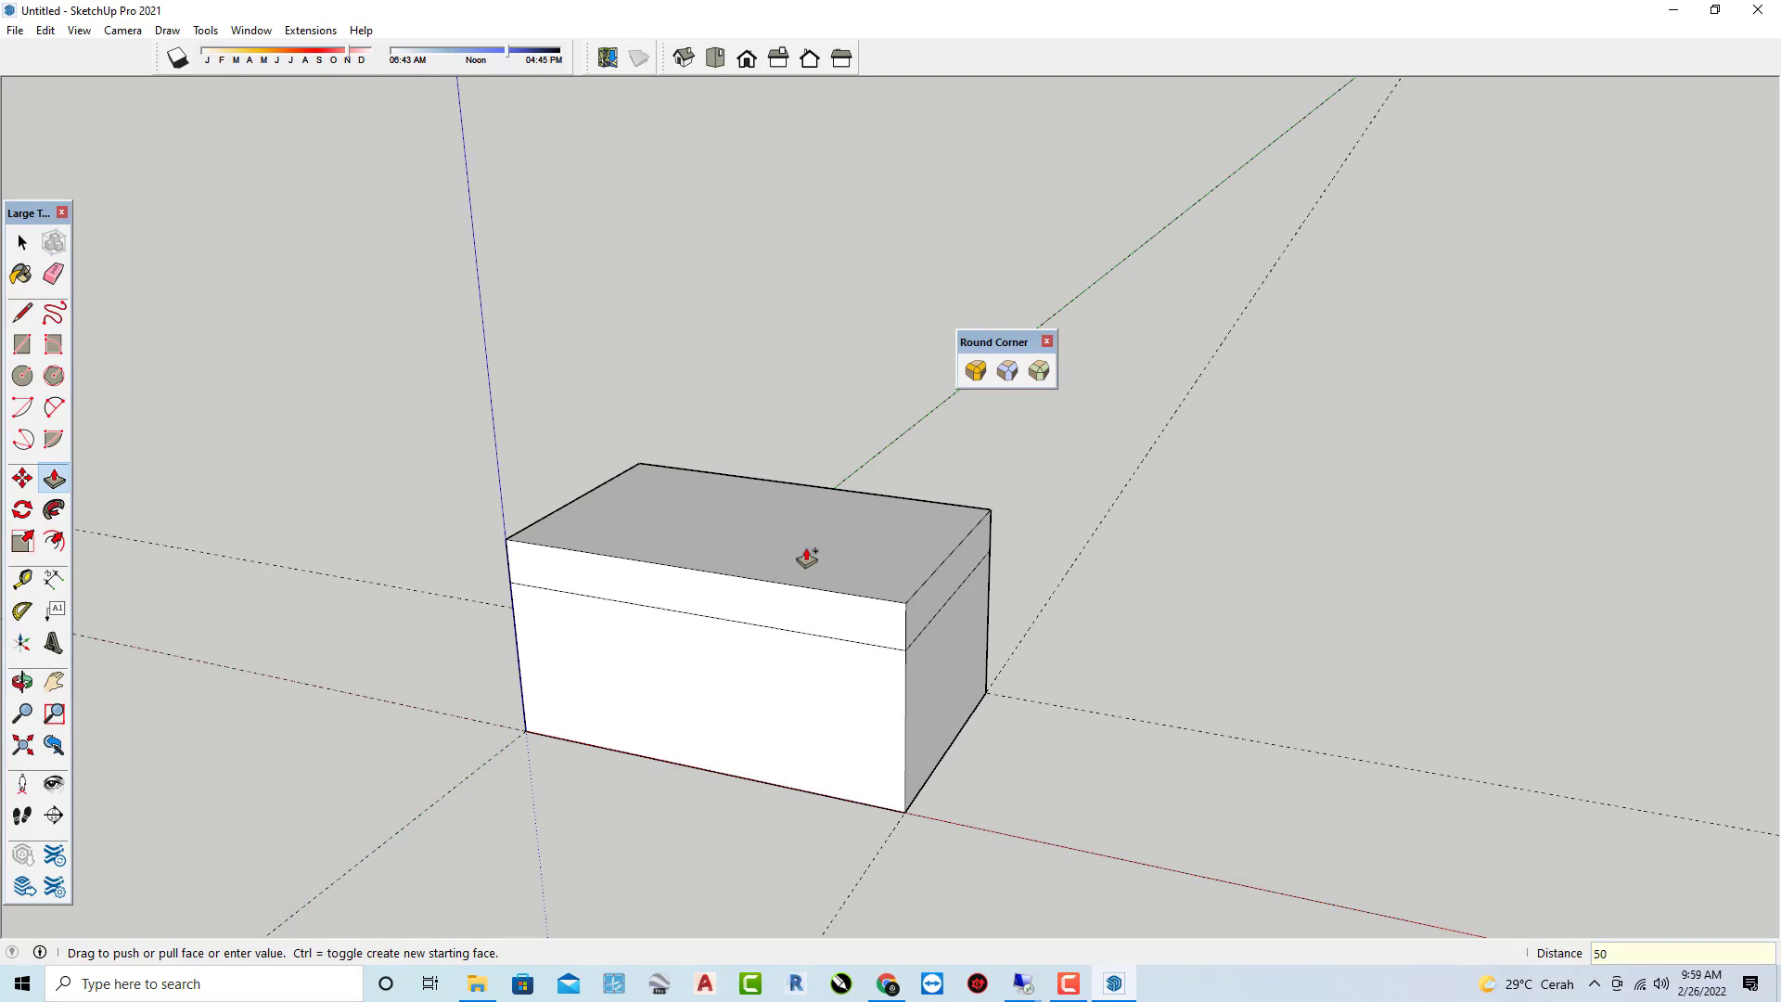
pyautogui.press('Return')
pyautogui.press('Escape')
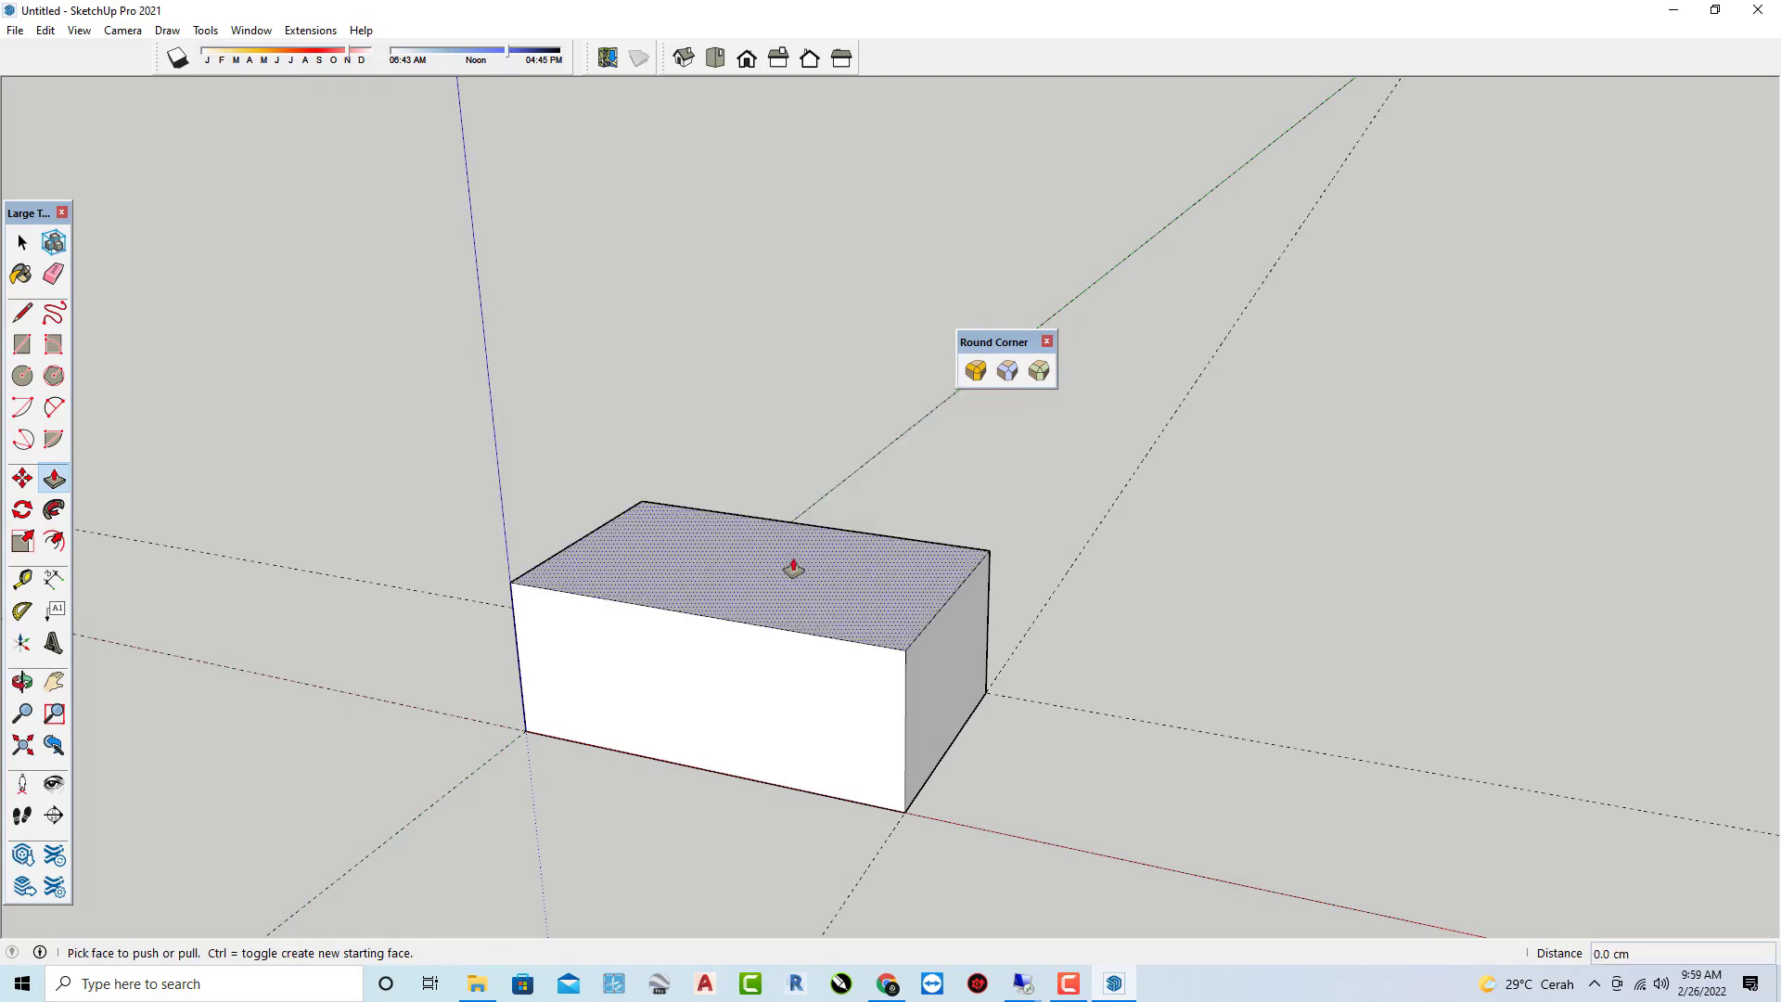
pyautogui.click(776, 590)
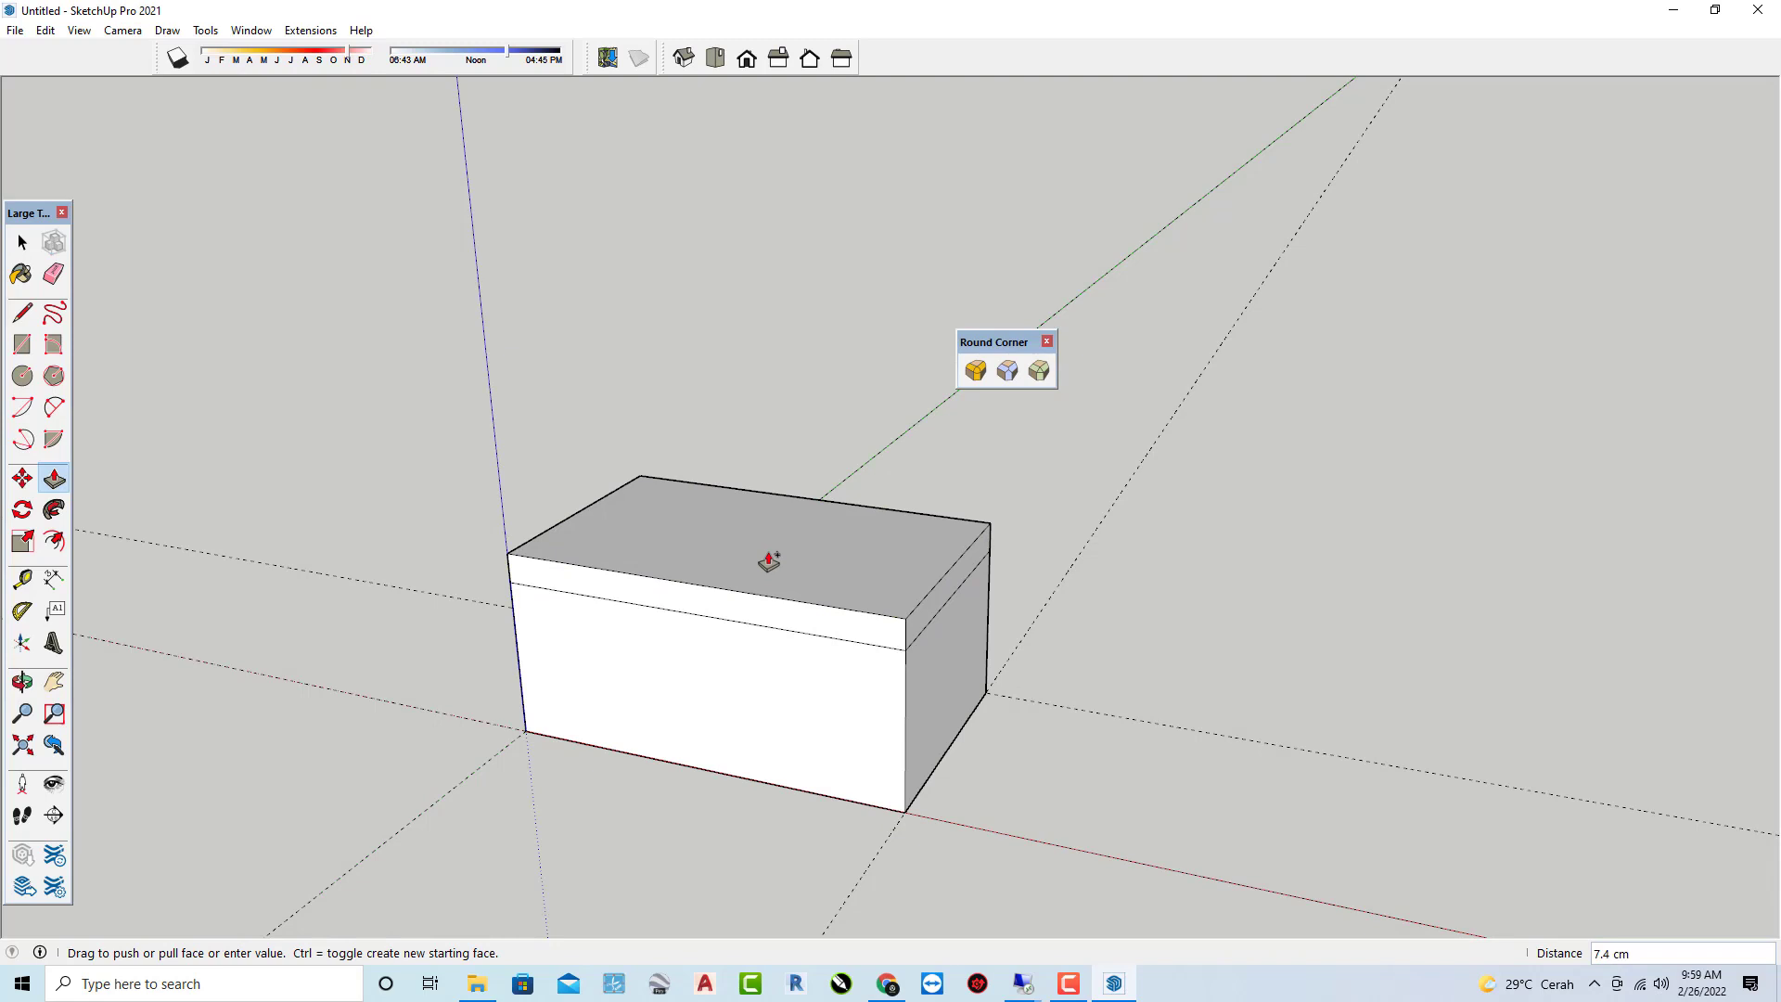
pyautogui.click(769, 561)
pyautogui.write('5')
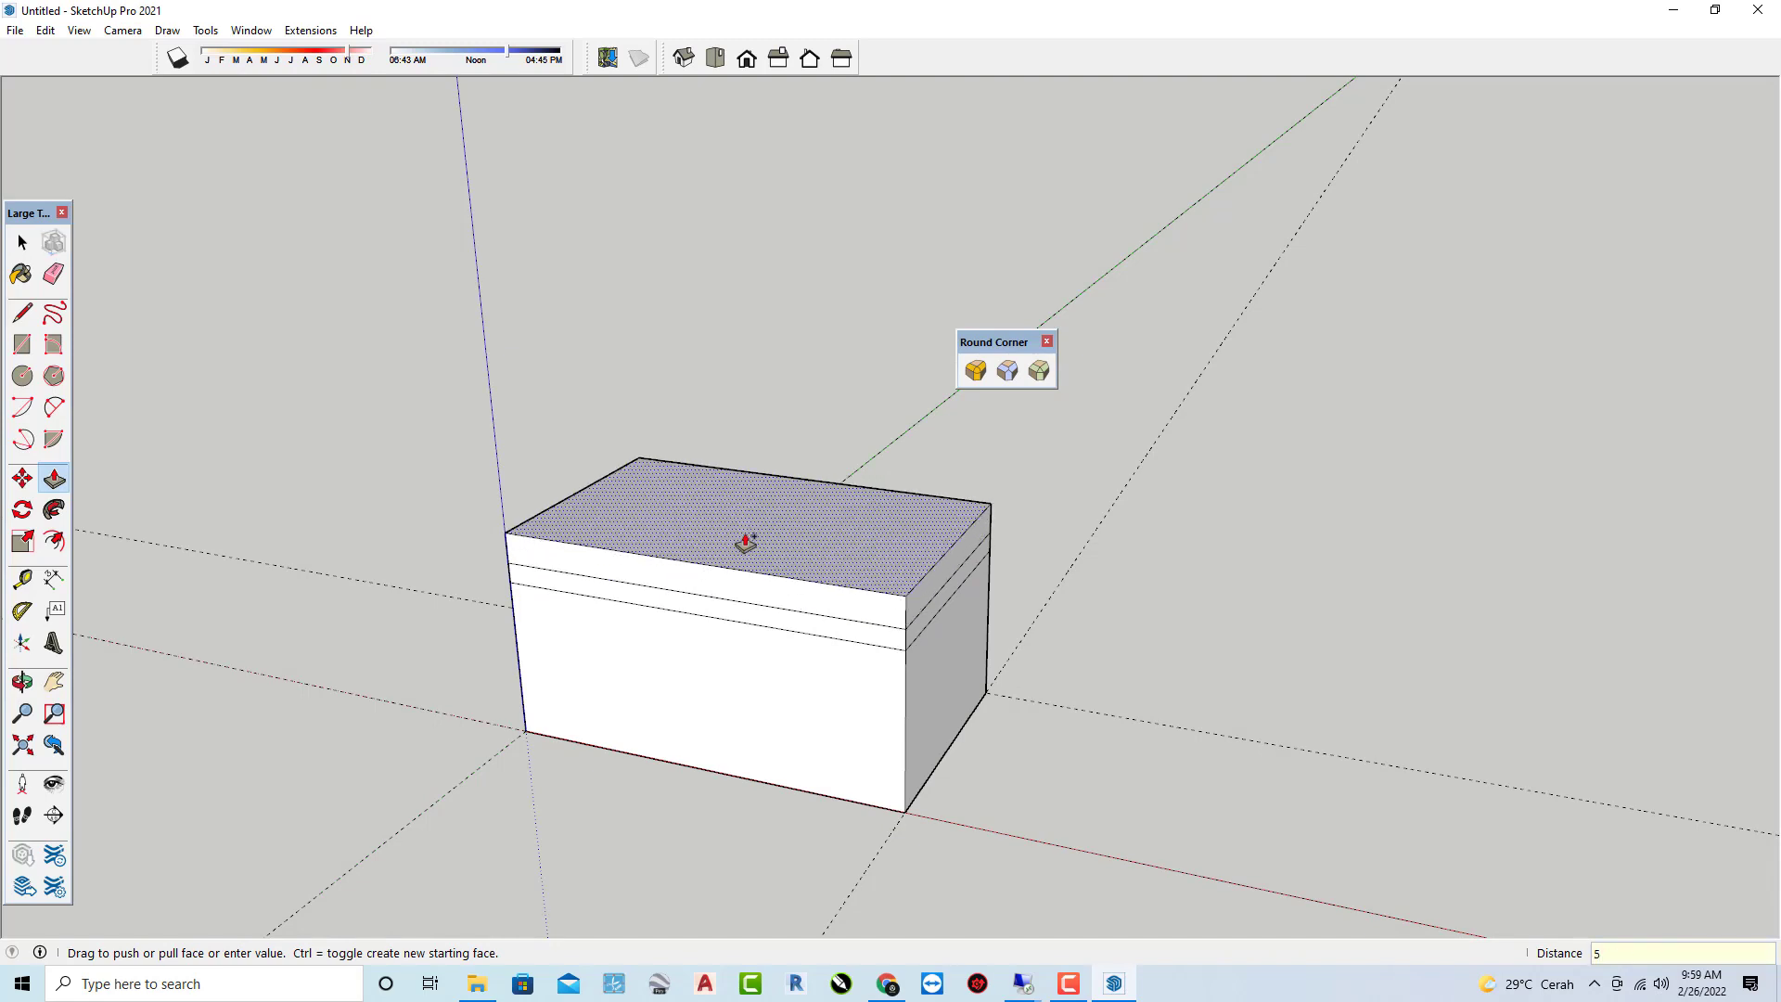
pyautogui.press('Return')
# Add further 5 cm bands on top, undoing an accidental tall raise.
pyautogui.click(740, 540)
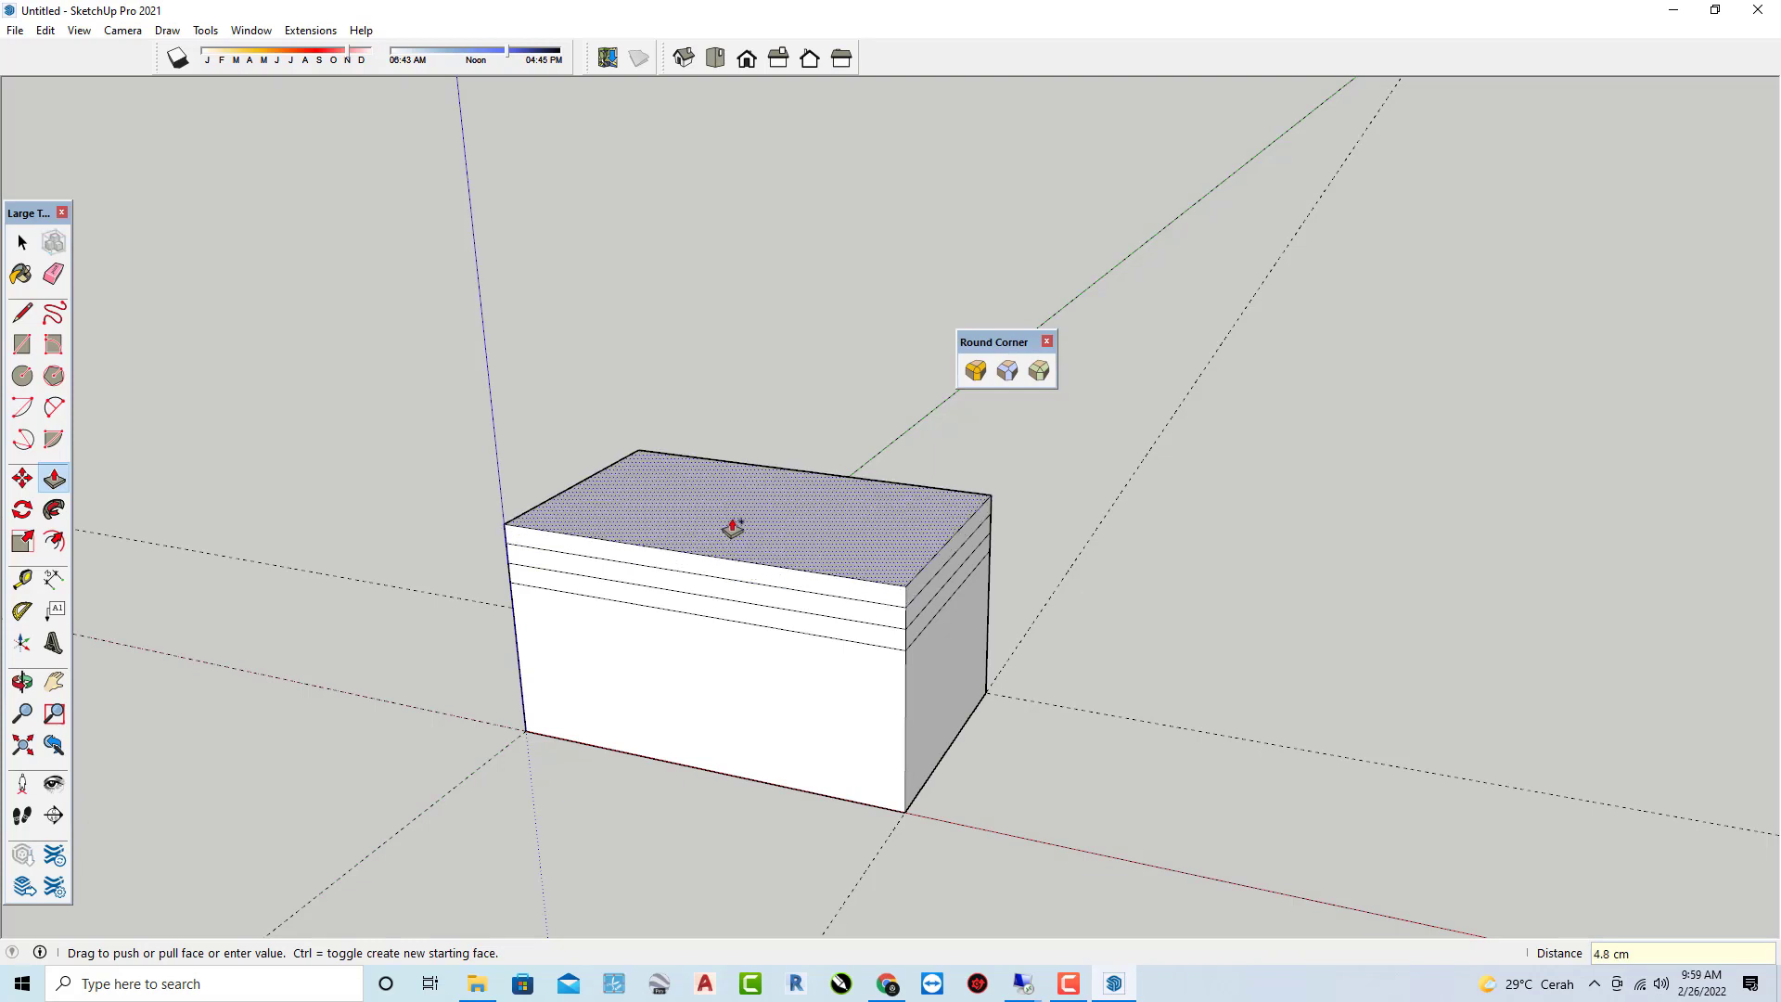
pyautogui.press('Return')
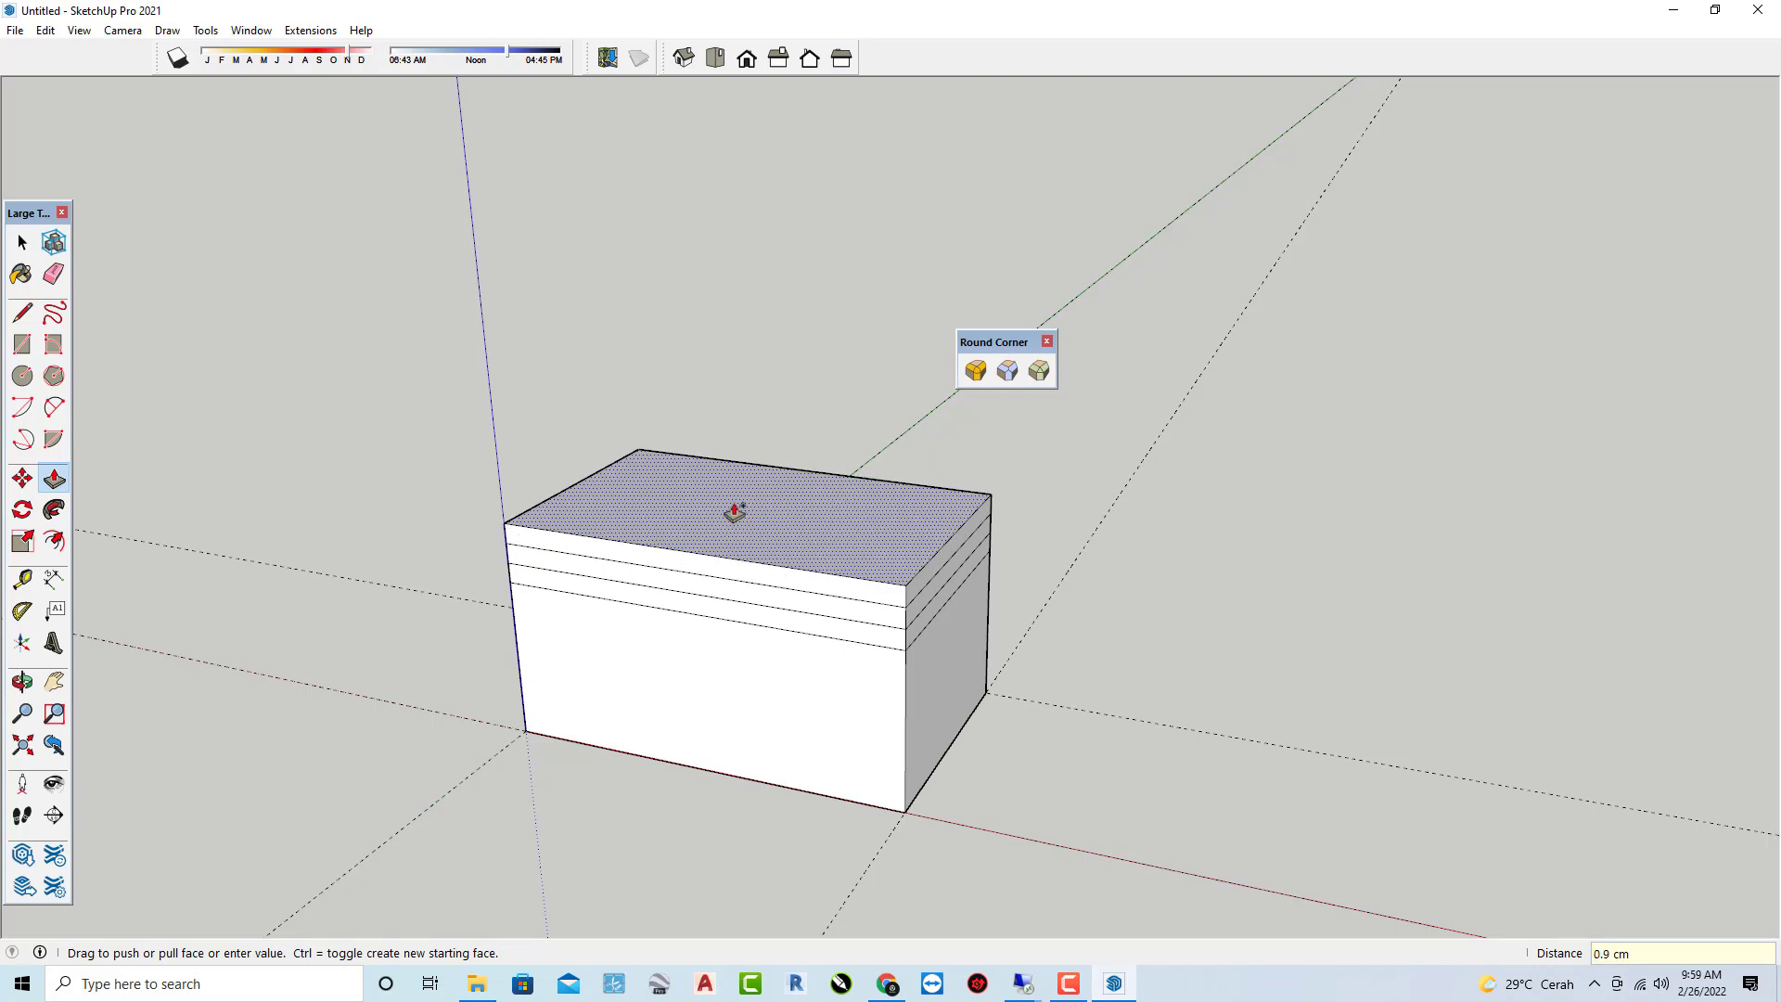
pyautogui.write('4')
pyautogui.press('Return')
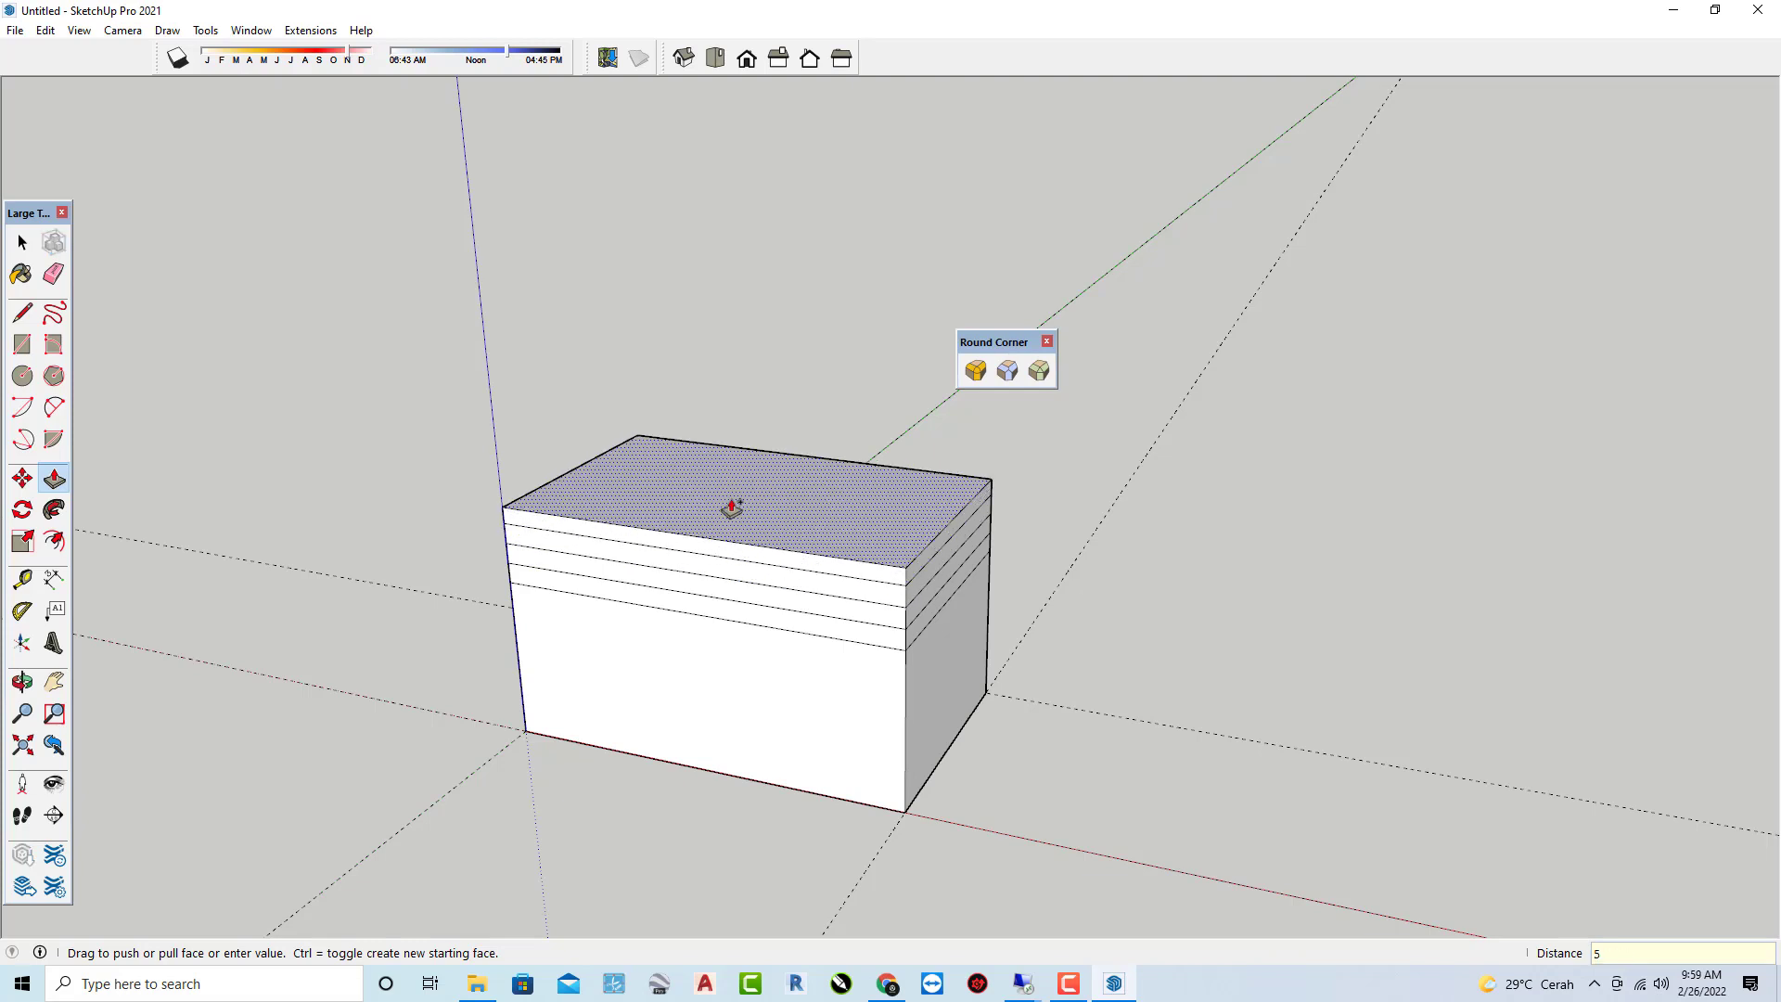
pyautogui.press('Return')
pyautogui.hotkey('ctrl', 'z')
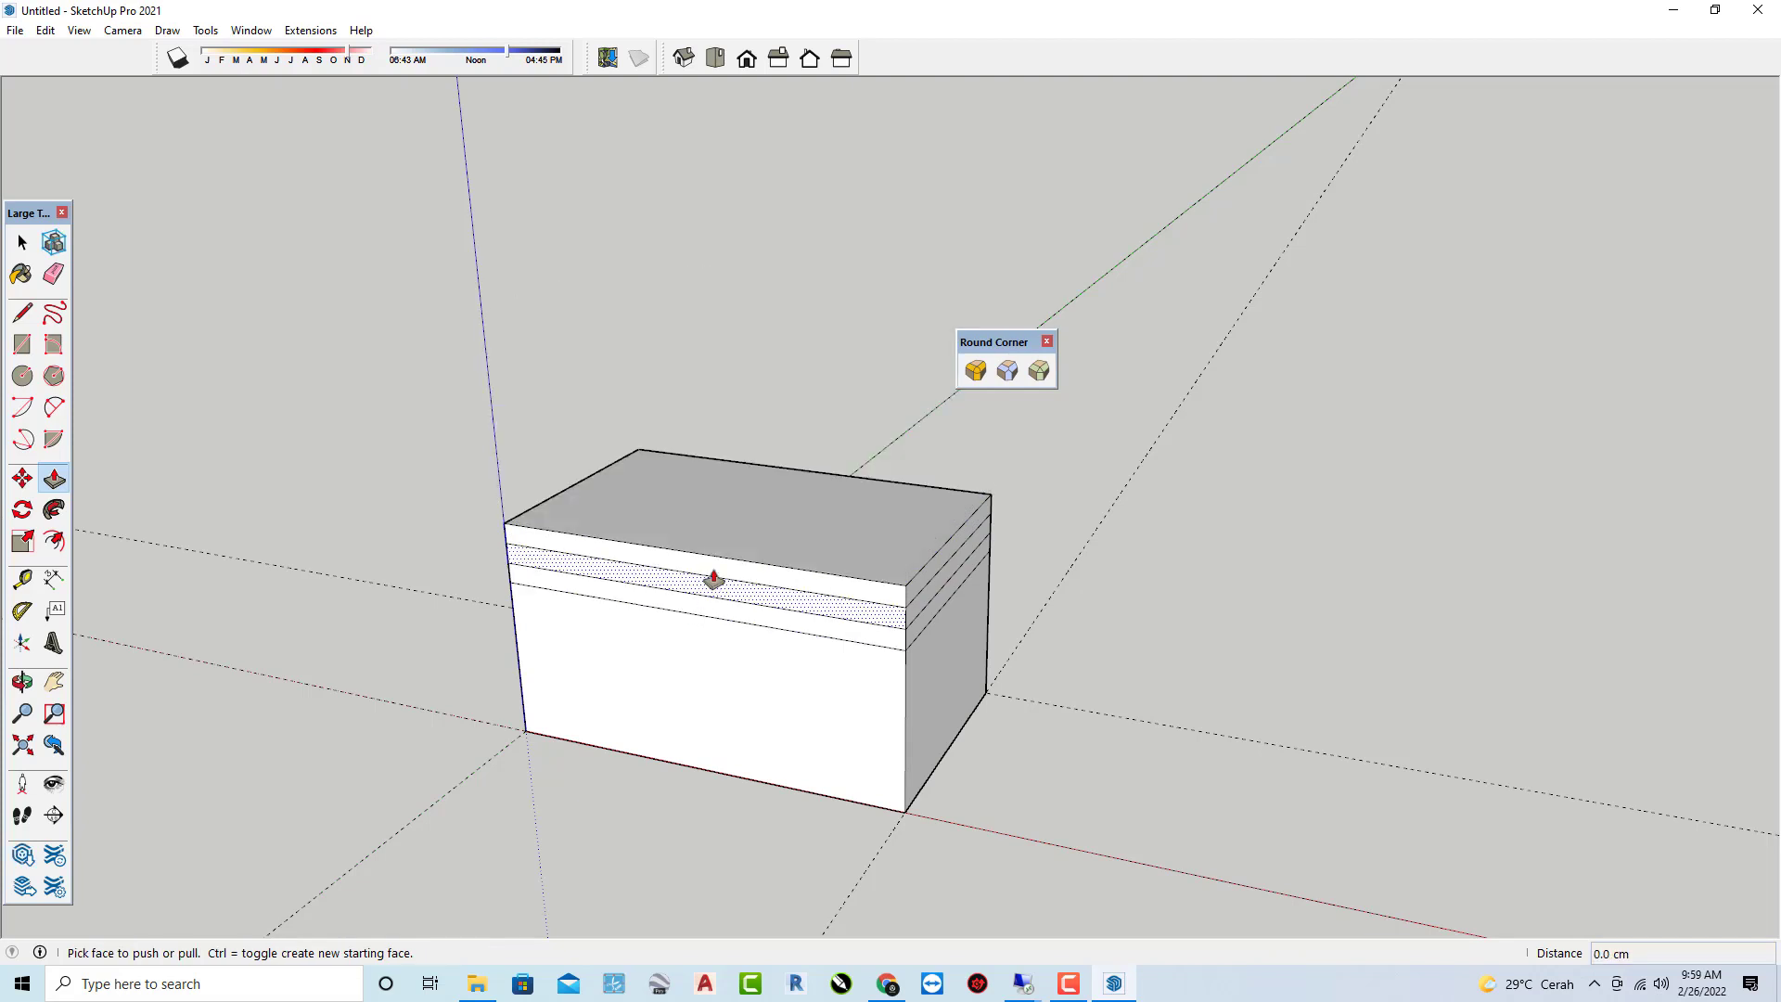
pyautogui.moveTo(729, 554); pyautogui.dragTo(727, 521)
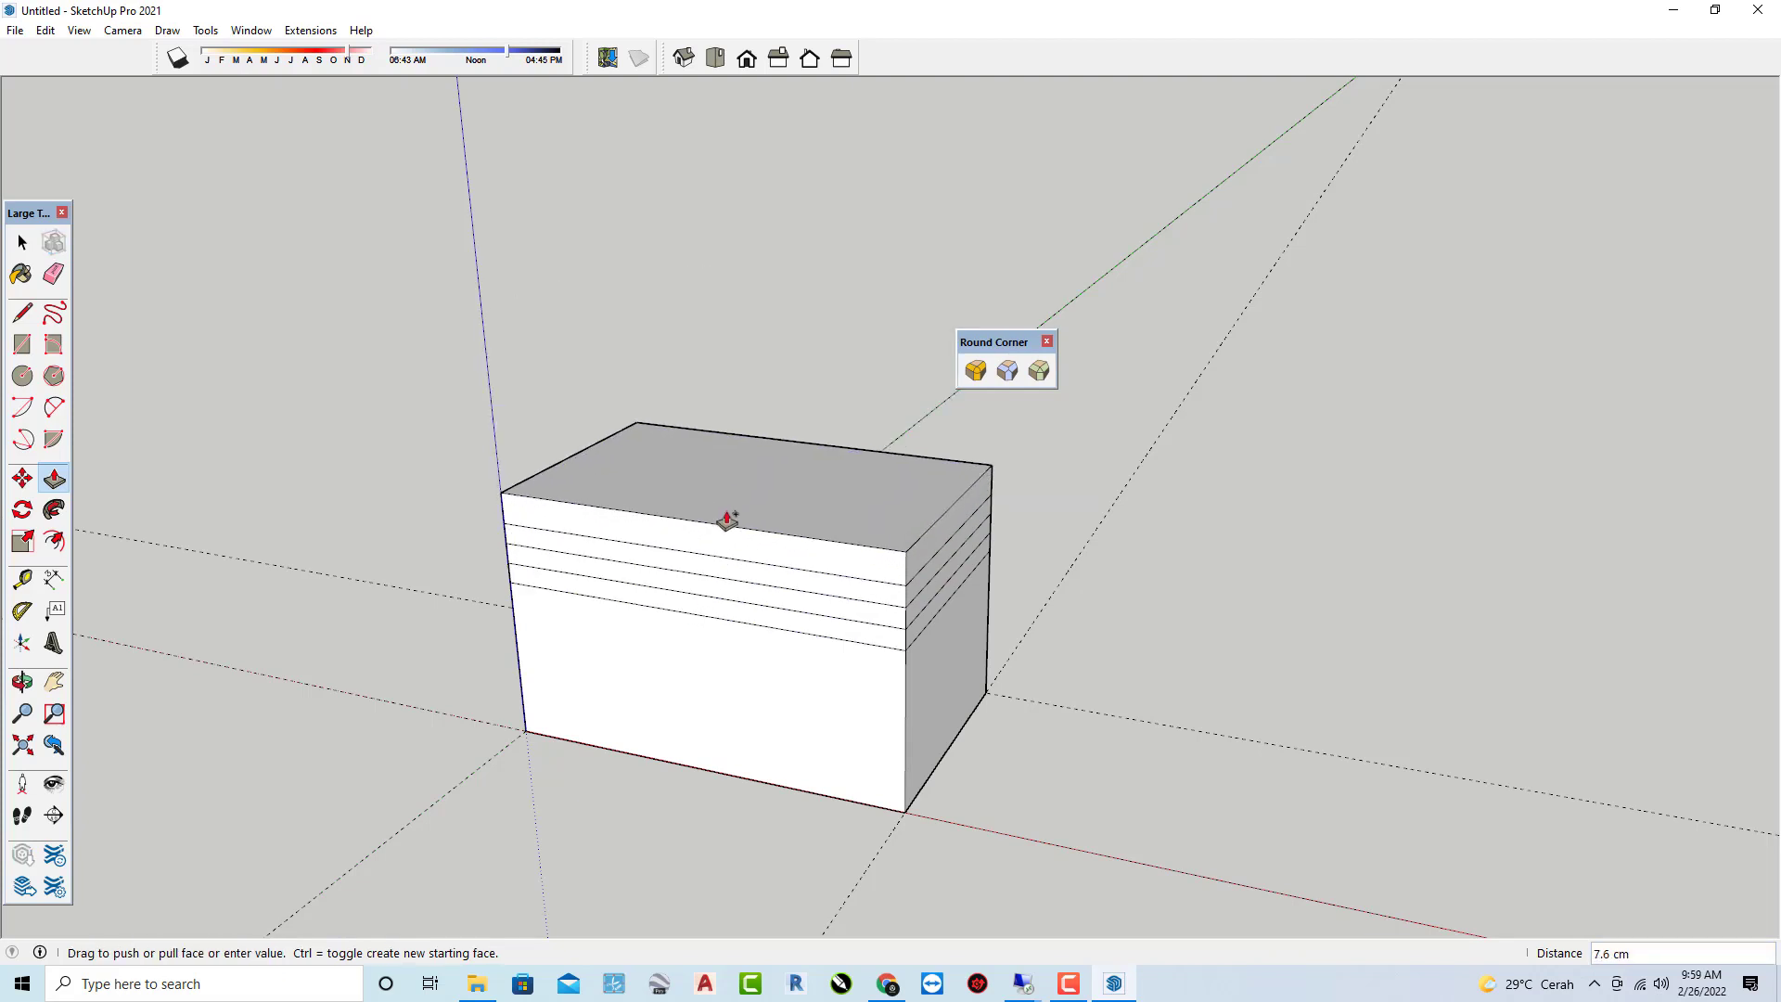
pyautogui.write('5')
pyautogui.press('Return')
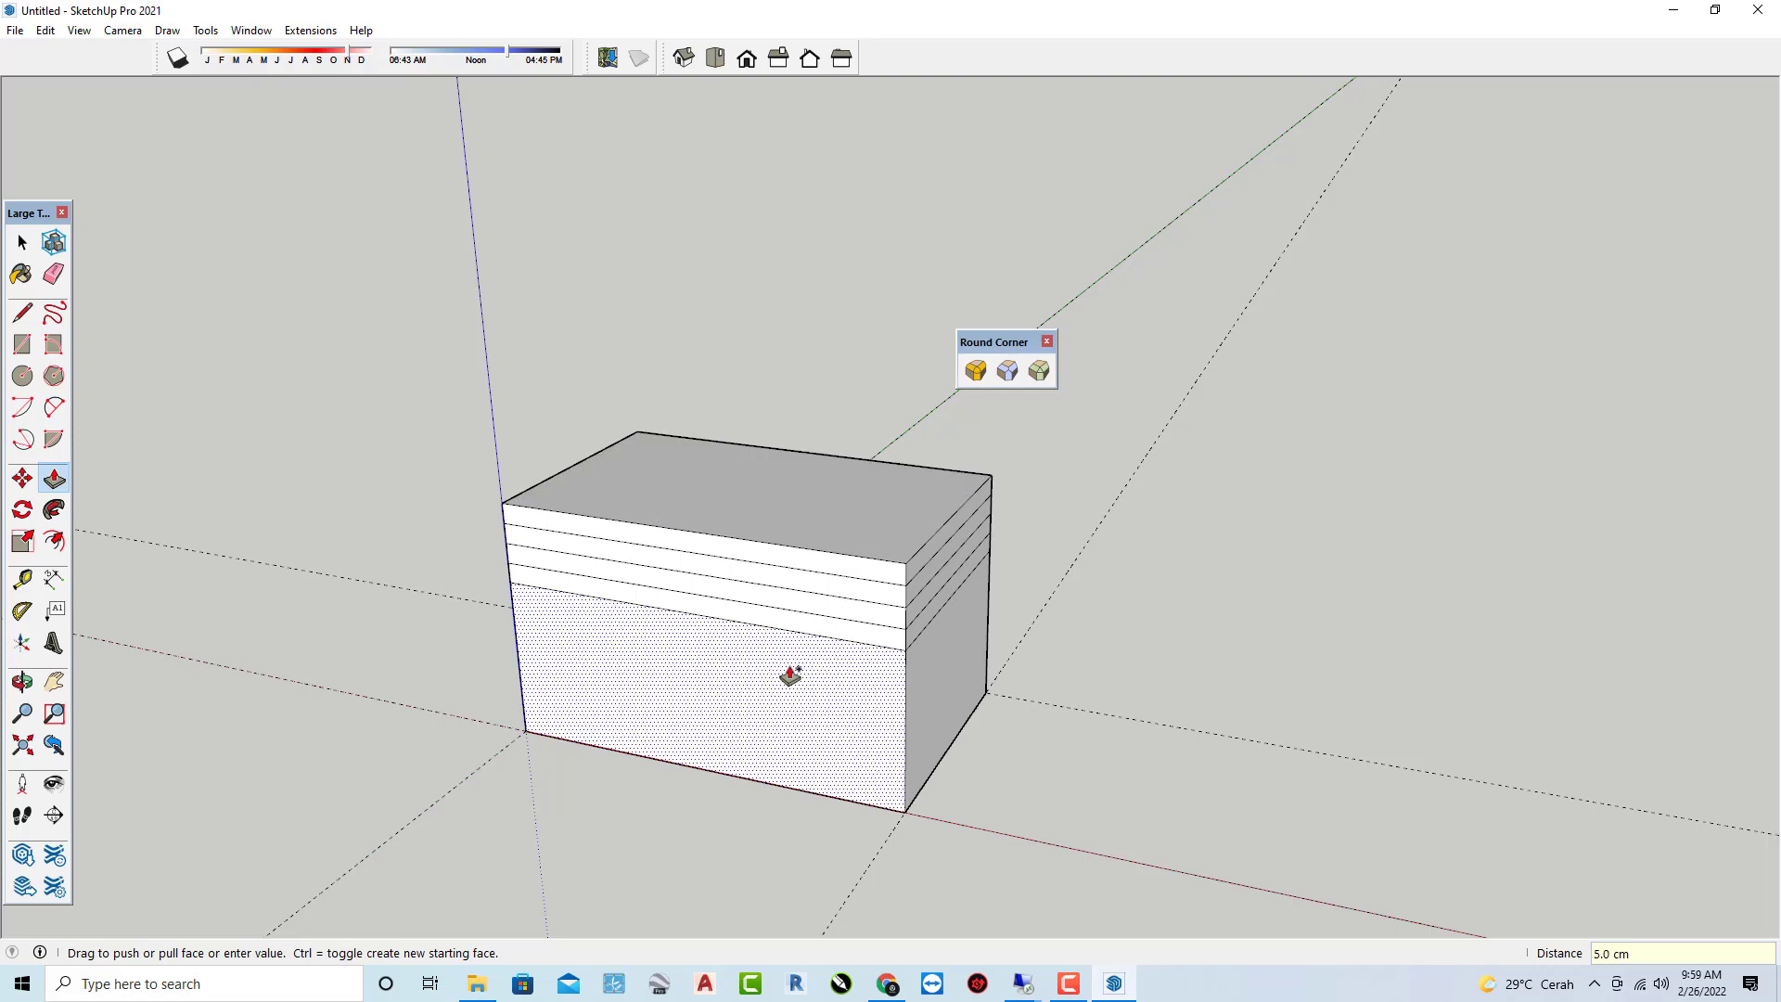
pyautogui.moveTo(791, 677)
pyautogui.mouseDown(button='middle')
pyautogui.moveTo(593, 640)
pyautogui.moveTo(692, 619)
pyautogui.mouseUp(button='middle')
# Push one band outward into a ledge and repeat it on the right side face.
pyautogui.scroll(2, 779, 597)
pyautogui.scroll(1, 787, 605)
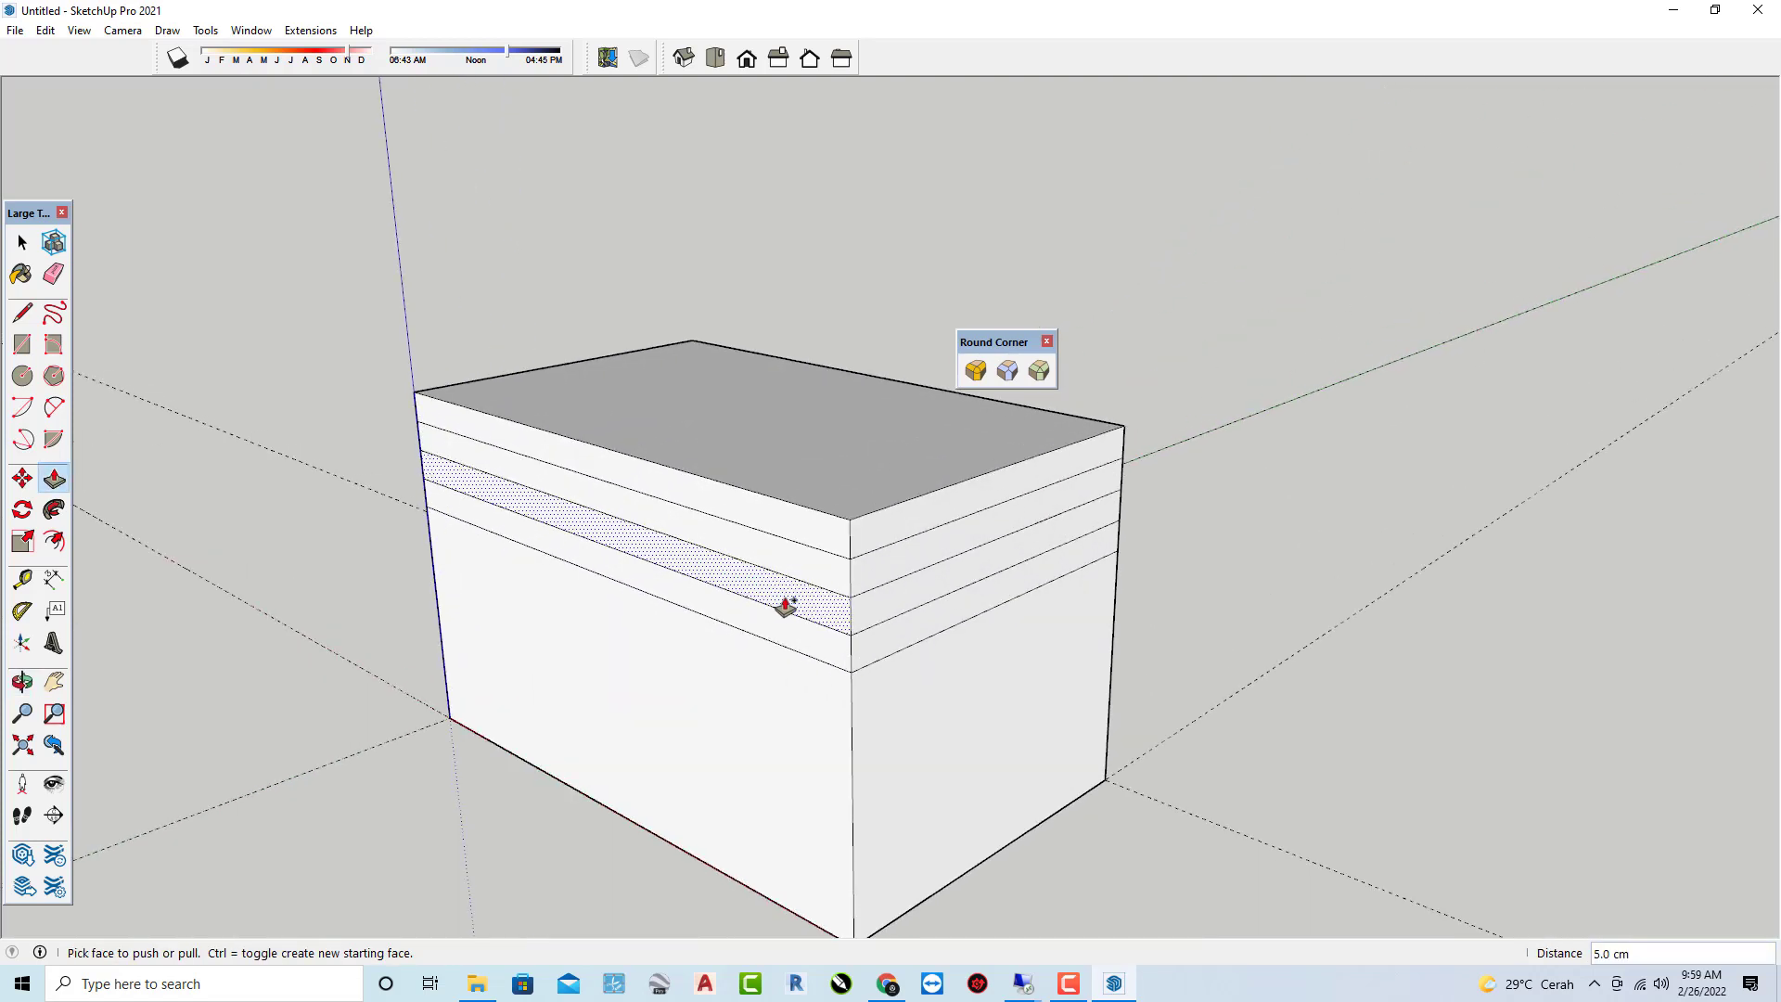
pyautogui.scroll(1, 791, 608)
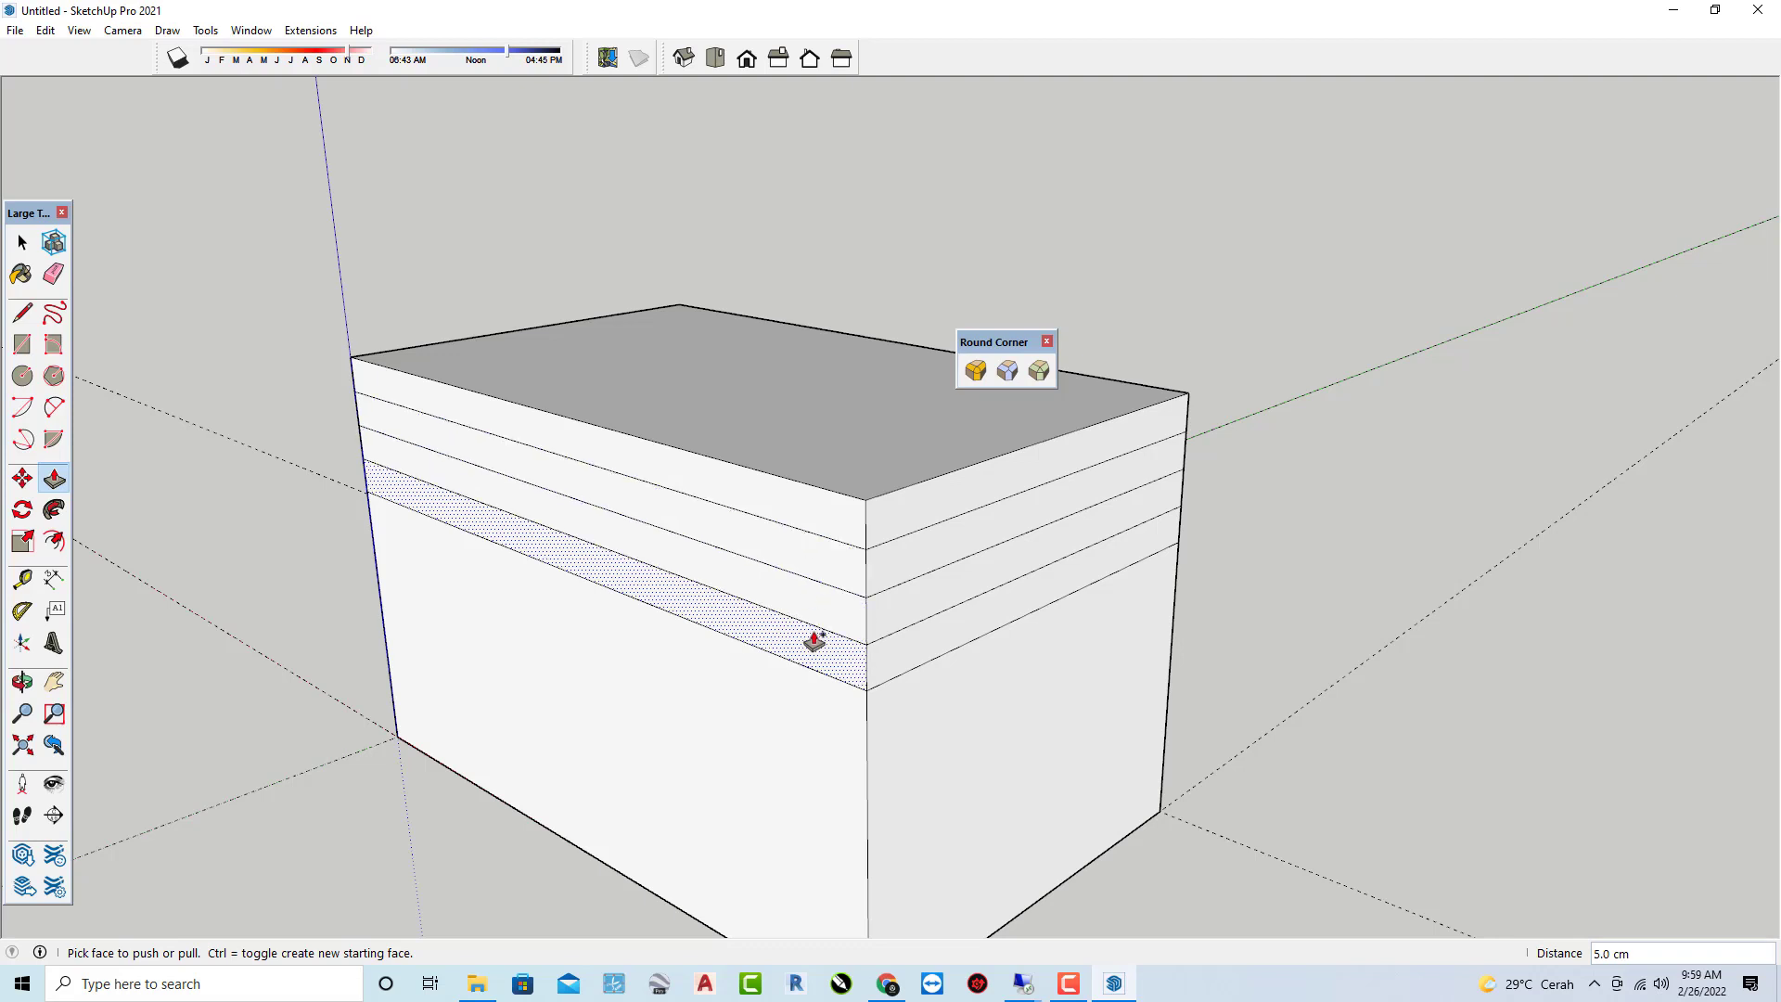
pyautogui.moveTo(811, 652); pyautogui.dragTo(751, 681)
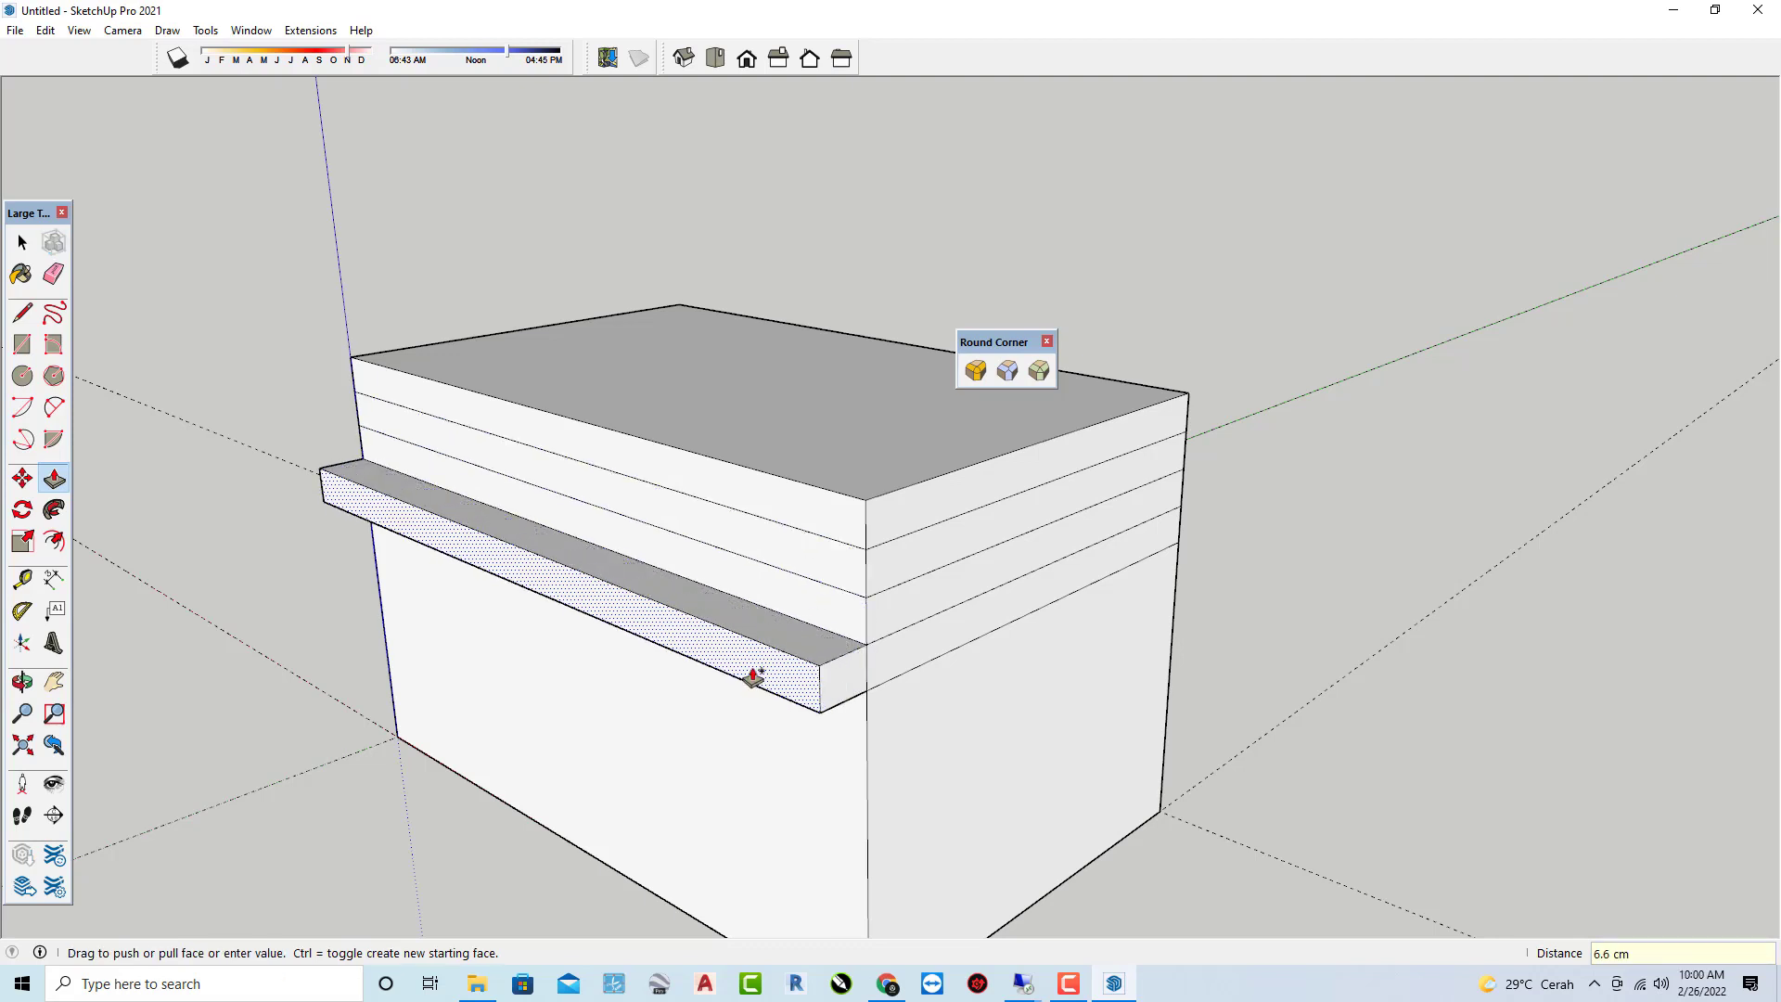
pyautogui.press('Return')
pyautogui.moveTo(862, 679)
pyautogui.mouseDown(button='middle')
pyautogui.moveTo(881, 658)
pyautogui.moveTo(770, 686)
pyautogui.moveTo(1057, 624)
pyautogui.moveTo(310, 624)
pyautogui.moveTo(1065, 603)
pyautogui.mouseUp(button='middle')
pyautogui.doubleClick(881, 658)
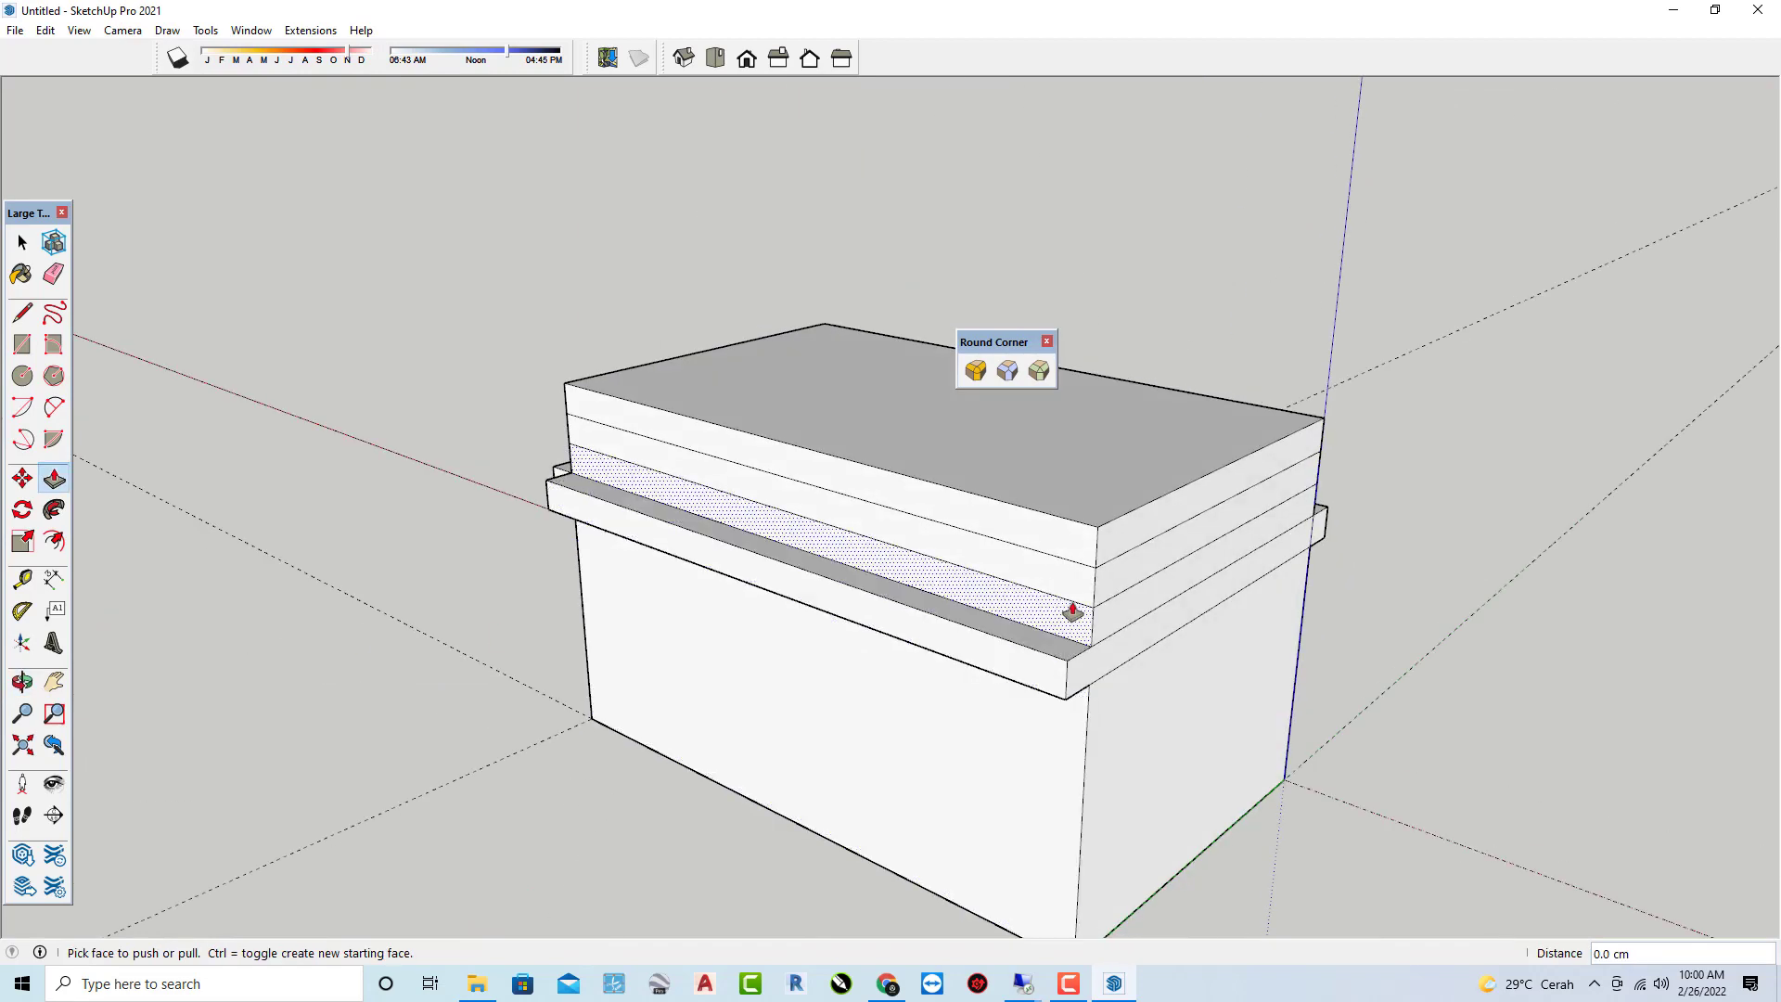
# Extend the ledge around the box corner and inspect it from several angles.
pyautogui.scroll(2, 1132, 676)
pyautogui.moveTo(1136, 676)
pyautogui.mouseDown(button='middle')
pyautogui.moveTo(755, 628)
pyautogui.moveTo(1104, 728)
pyautogui.moveTo(974, 677)
pyautogui.mouseUp(button='middle')
pyautogui.scroll(2, 941, 649)
pyautogui.moveTo(941, 649); pyautogui.dragTo(856, 631)
pyautogui.scroll(-2, 854, 664)
pyautogui.moveTo(854, 664)
pyautogui.mouseDown(button='middle')
pyautogui.moveTo(934, 704)
pyautogui.moveTo(838, 704)
pyautogui.mouseUp(button='middle')
pyautogui.scroll(3, 1151, 735)
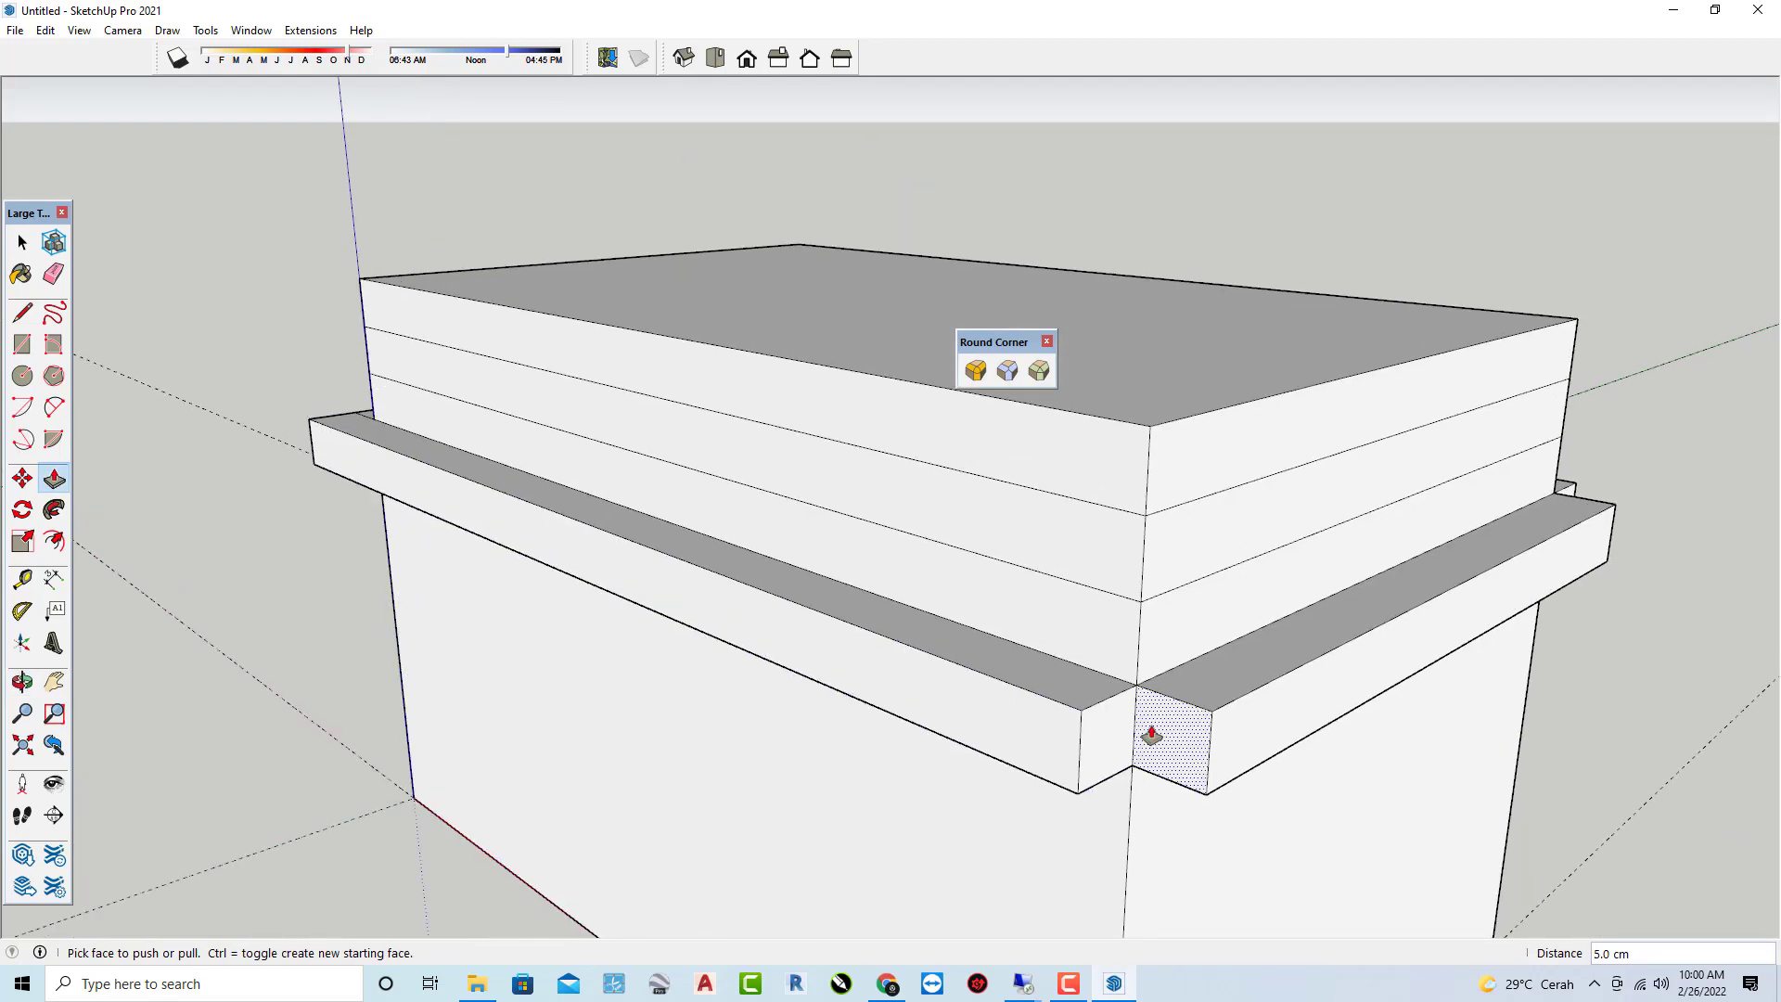
pyautogui.moveTo(1054, 735)
pyautogui.mouseDown(button='middle')
pyautogui.moveTo(569, 736)
pyautogui.moveTo(986, 822)
pyautogui.mouseUp(button='middle')
pyautogui.scroll(2, 1021, 886)
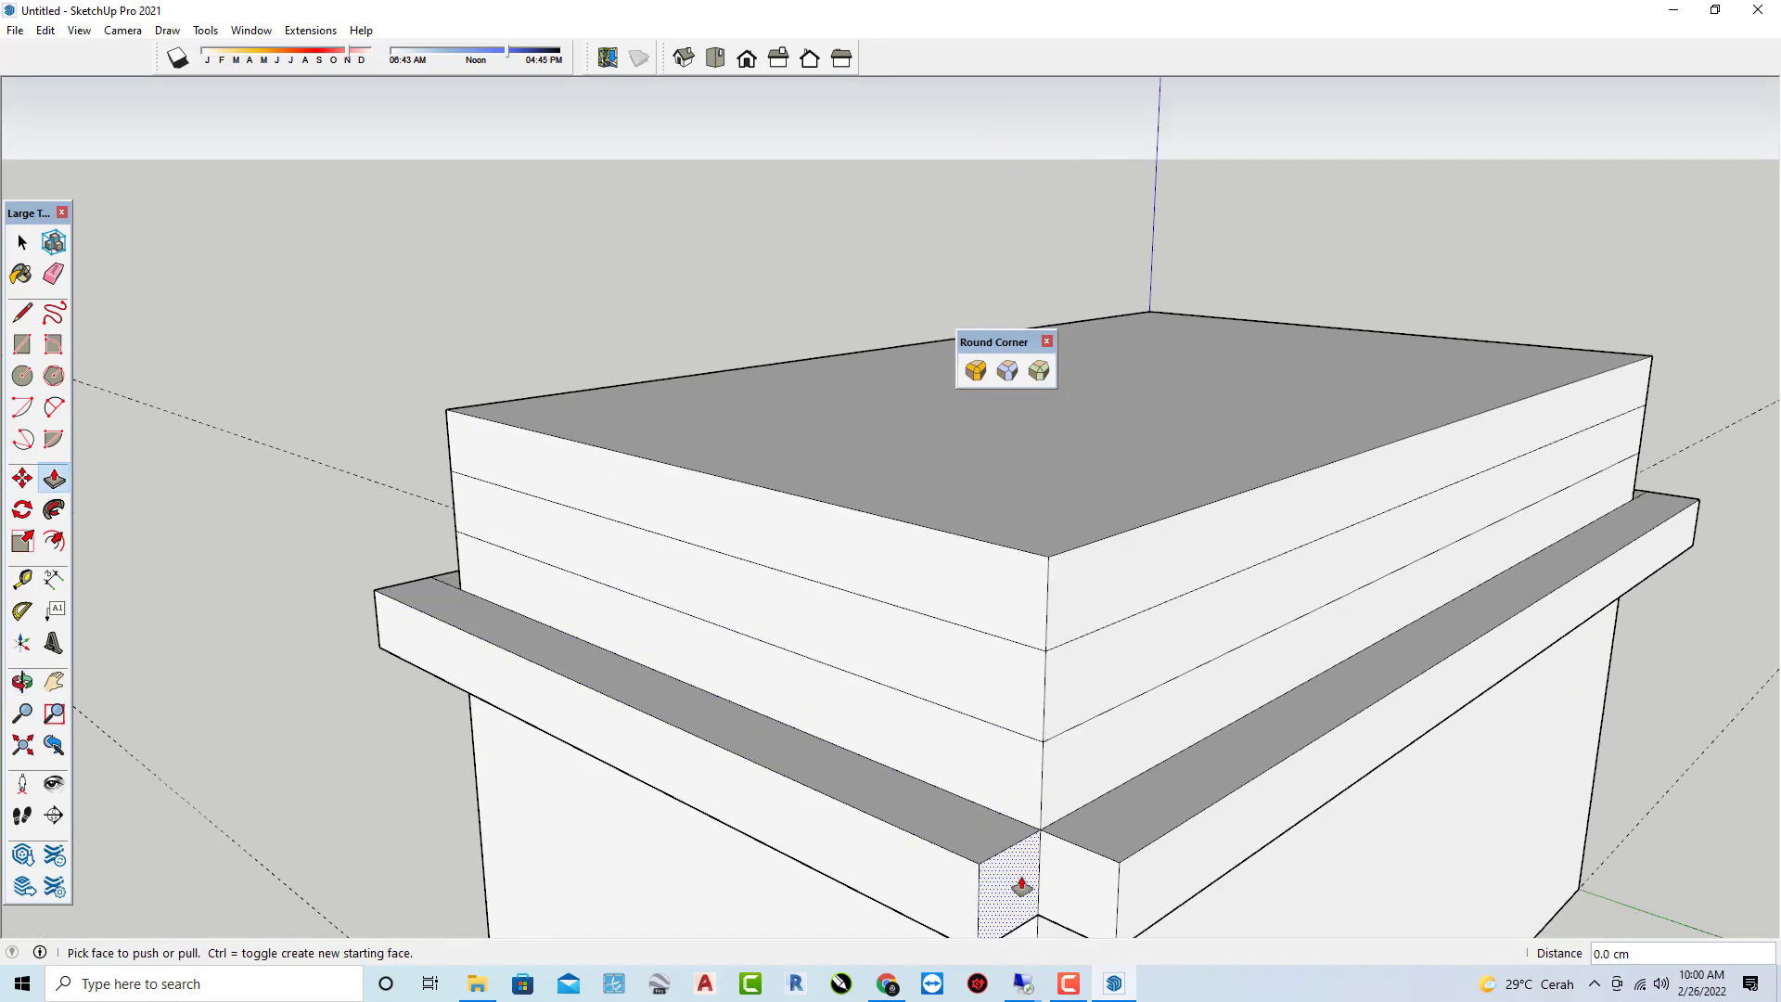
pyautogui.scroll(-3, 1081, 648)
pyautogui.moveTo(1082, 648)
pyautogui.mouseDown(button='middle')
pyautogui.moveTo(931, 629)
pyautogui.moveTo(423, 635)
pyautogui.moveTo(497, 628)
pyautogui.moveTo(1073, 787)
pyautogui.mouseUp(button='middle')
pyautogui.scroll(-1, 1026, 735)
pyautogui.scroll(-1, 1032, 735)
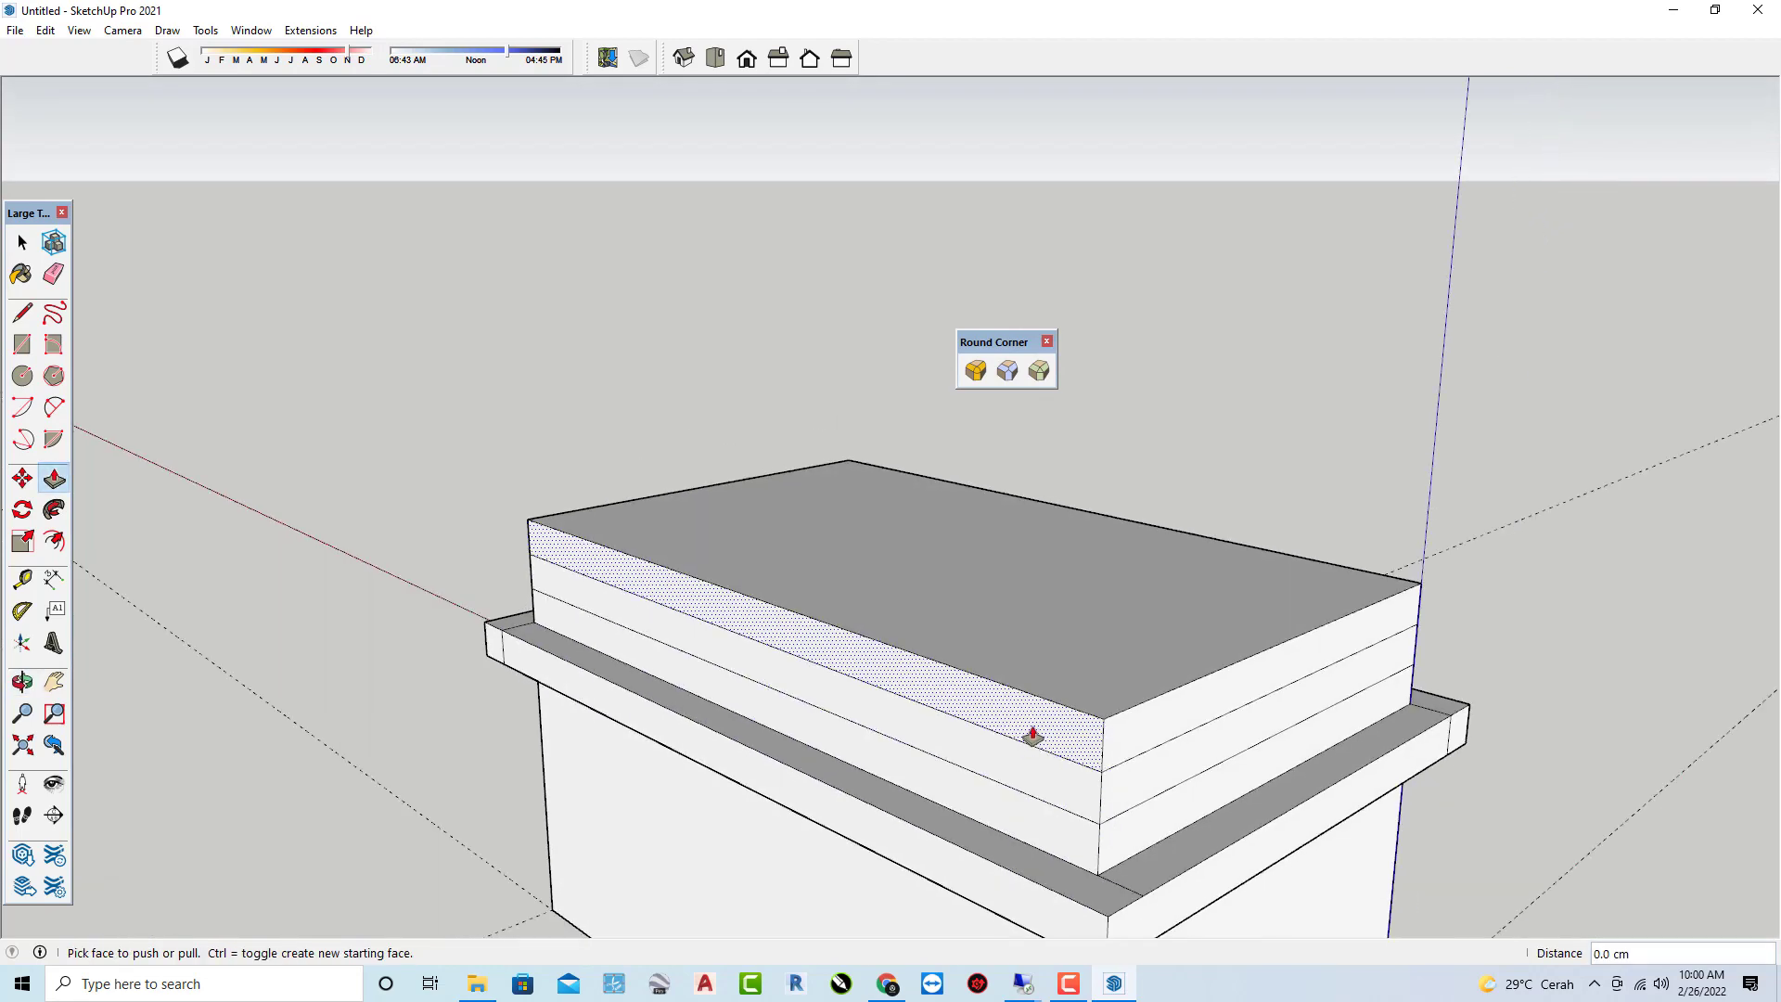
# Pull the top slab outward, check it, then undo that top slab overhang.
pyautogui.moveTo(1032, 735); pyautogui.dragTo(1141, 736)
pyautogui.moveTo(1141, 736); pyautogui.dragTo(584, 744, button='middle')
pyautogui.click(649, 742)
pyautogui.scroll(-1, 888, 705)
pyautogui.moveTo(888, 705)
pyautogui.mouseDown(button='middle')
pyautogui.moveTo(597, 710)
pyautogui.moveTo(940, 688)
pyautogui.mouseUp(button='middle')
pyautogui.moveTo(1068, 697)
pyautogui.mouseDown(button='middle')
pyautogui.moveTo(334, 703)
pyautogui.moveTo(393, 525)
pyautogui.moveTo(1319, 544)
pyautogui.mouseUp(button='middle')
pyautogui.moveTo(904, 661)
pyautogui.mouseDown(button='middle')
pyautogui.moveTo(906, 775)
pyautogui.moveTo(910, 759)
pyautogui.mouseUp(button='middle')
pyautogui.hotkey('ctrl', 'z')
pyautogui.hotkey('ctrl', 'z')
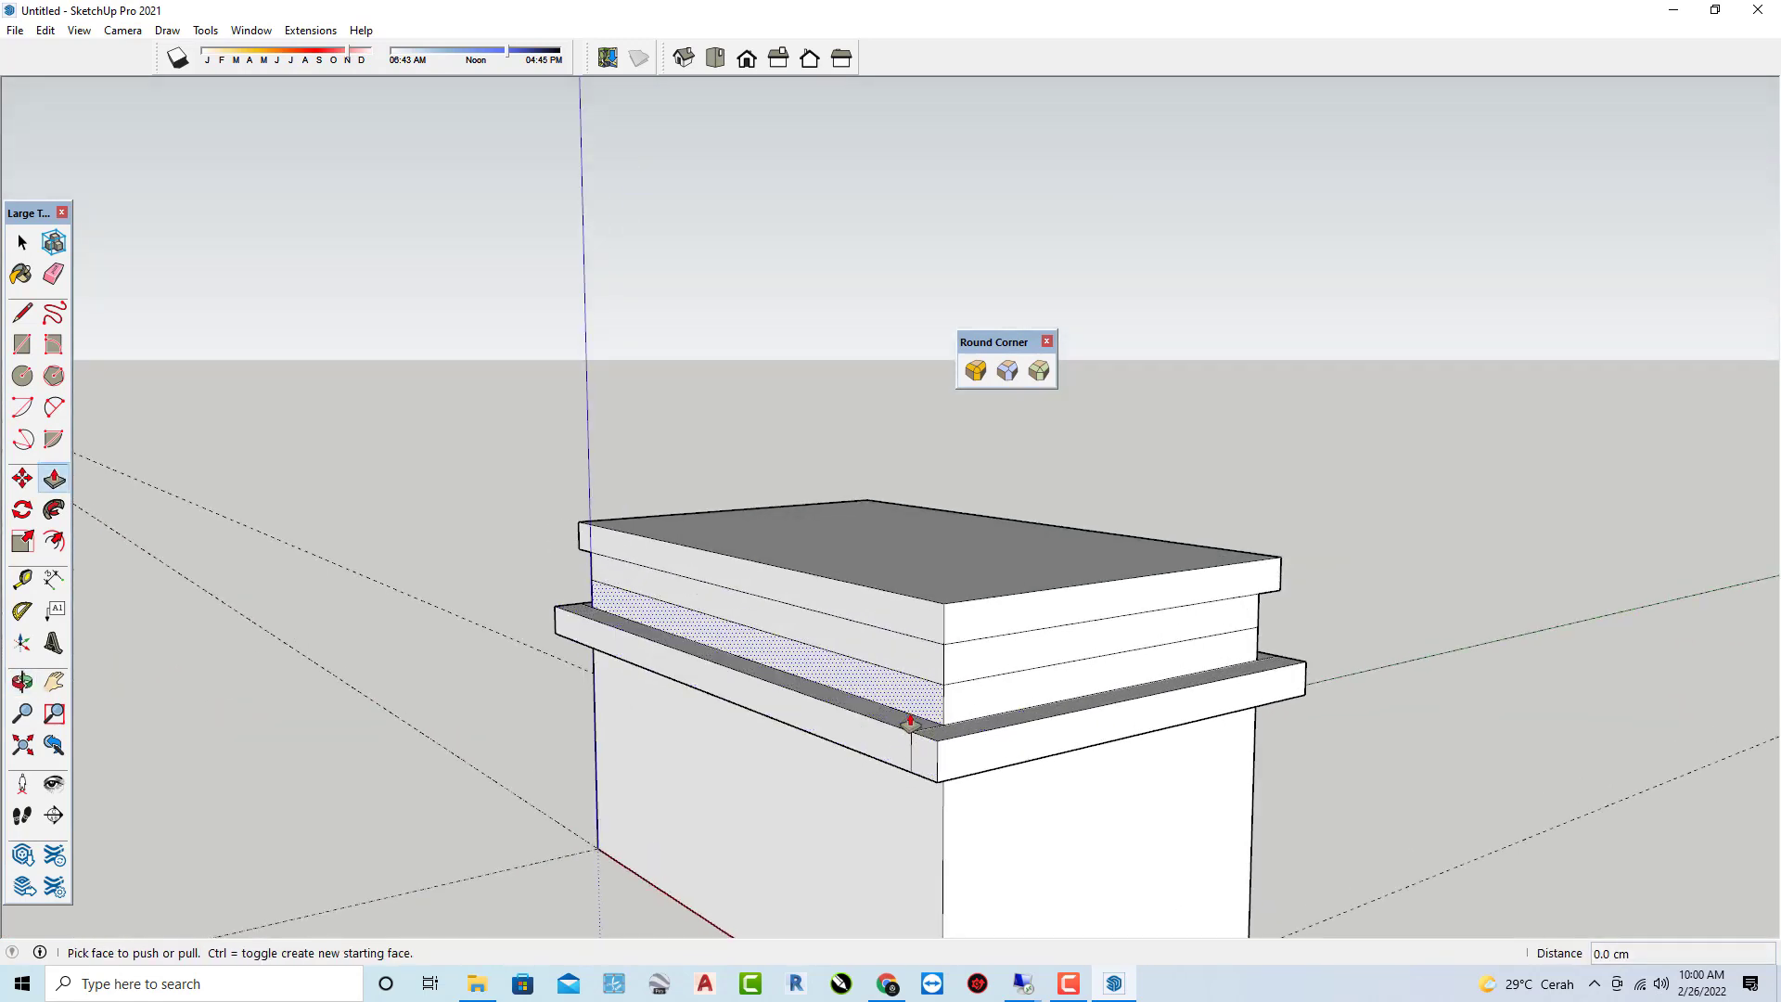
pyautogui.hotkey('ctrl', 'z')
# Extend a lower band outward on several sides into a second overhanging ledge.
pyautogui.moveTo(912, 667)
pyautogui.mouseDown(button='middle')
pyautogui.moveTo(350, 676)
pyautogui.moveTo(732, 656)
pyautogui.moveTo(1495, 763)
pyautogui.moveTo(1010, 799)
pyautogui.mouseUp(button='middle')
pyautogui.doubleClick(733, 659)
pyautogui.click(732, 659)
pyautogui.click(637, 656)
pyautogui.click(1010, 800)
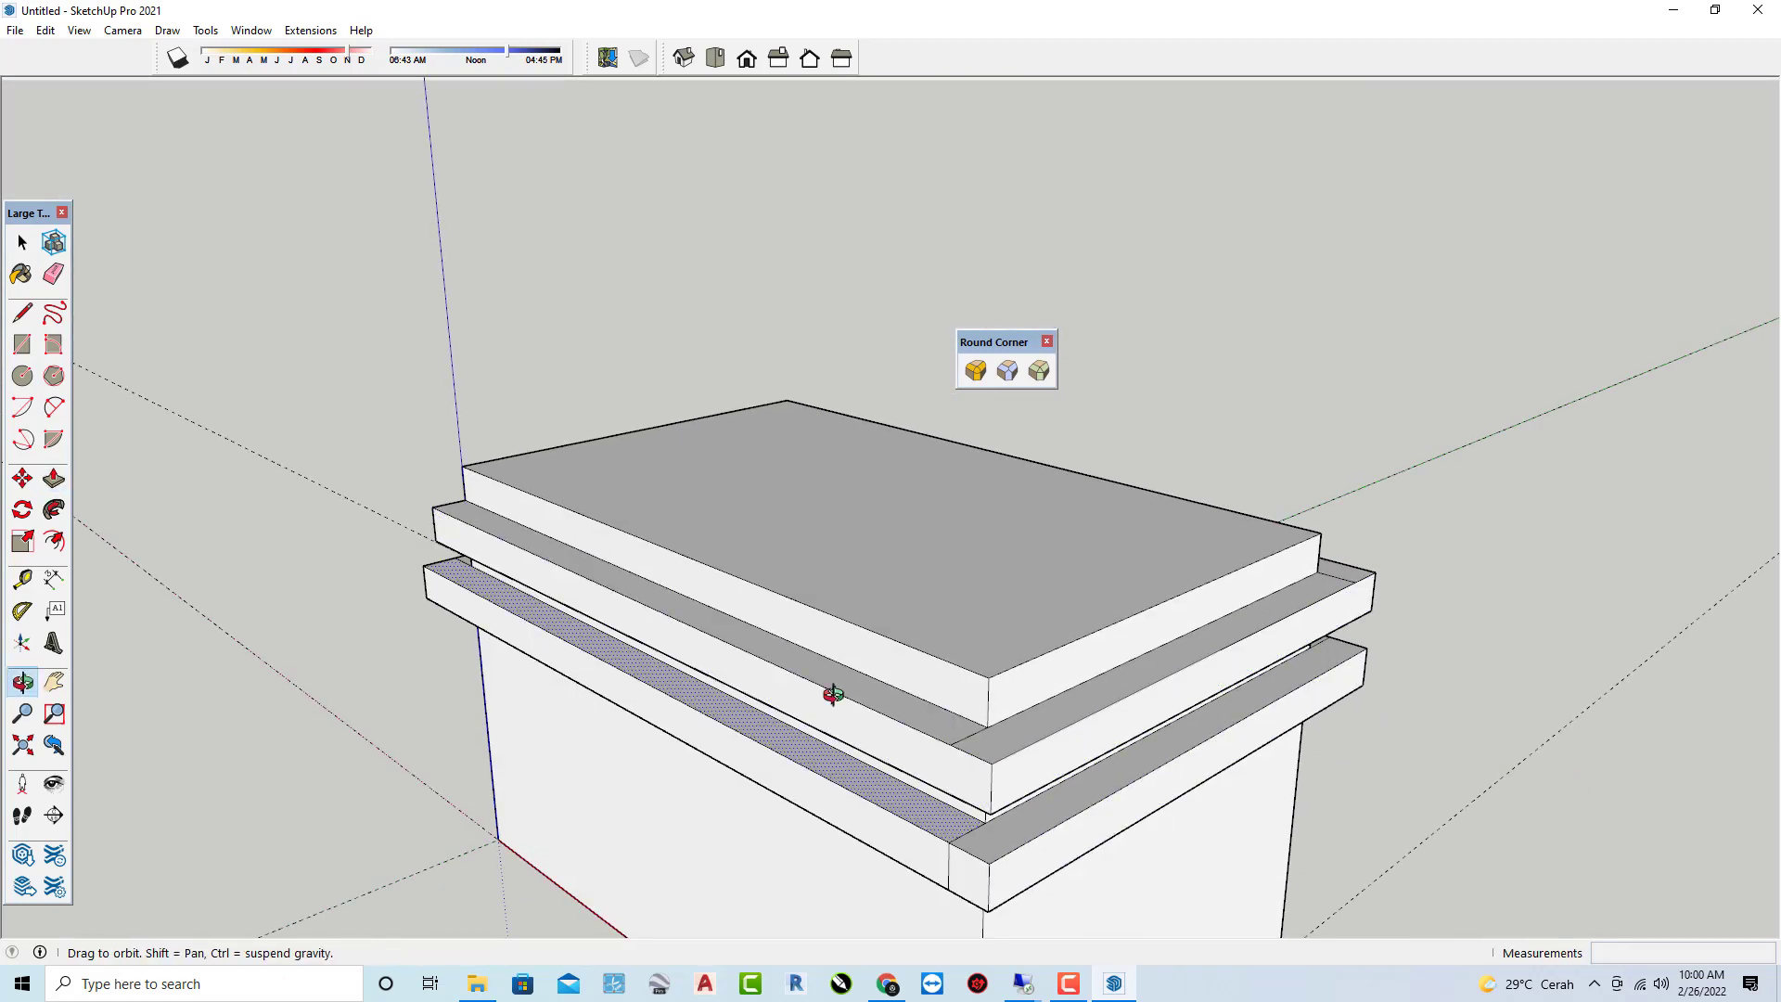
pyautogui.moveTo(830, 696); pyautogui.dragTo(1649, 715, button='middle')
pyautogui.click(846, 770)
pyautogui.doubleClick(846, 770)
pyautogui.moveTo(834, 763)
pyautogui.mouseDown(button='middle')
pyautogui.moveTo(1364, 720)
pyautogui.moveTo(1383, 739)
pyautogui.moveTo(1117, 819)
pyautogui.moveTo(1093, 759)
pyautogui.moveTo(984, 801)
pyautogui.mouseUp(button='middle')
# Orbit and zoom around the slab stack from several angles to find the ledge corner.
pyautogui.press('e')
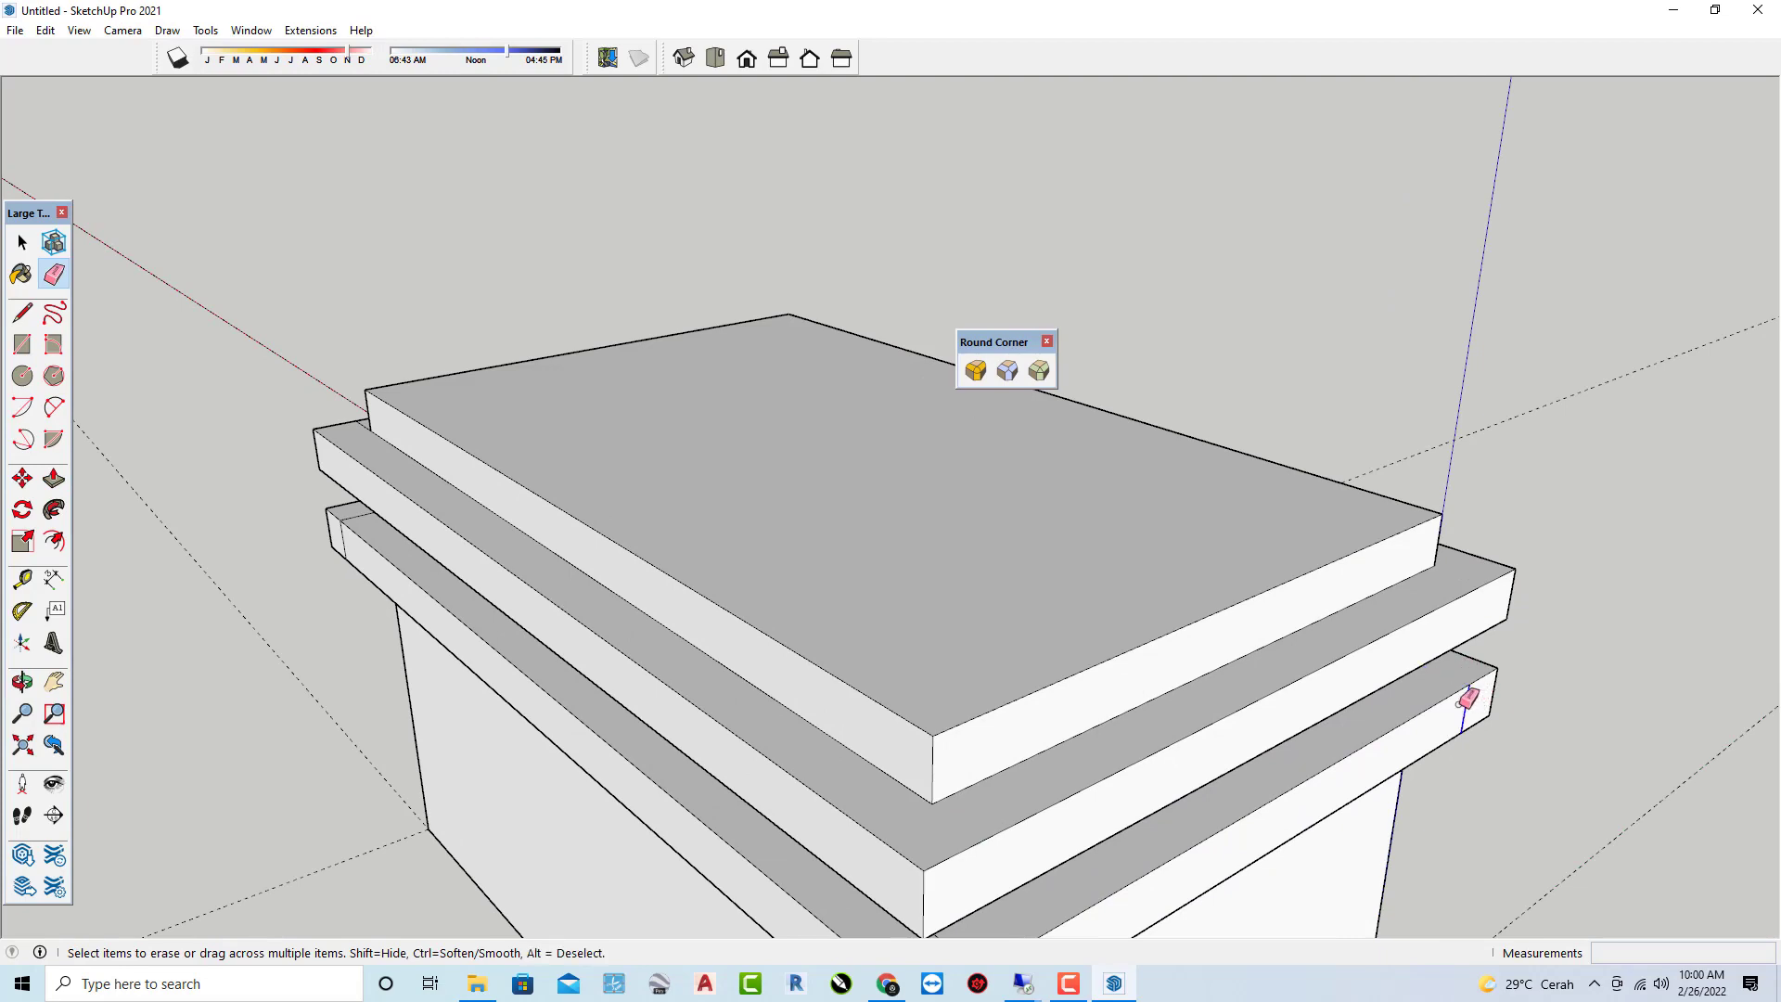
pyautogui.moveTo(1468, 697)
pyautogui.mouseDown(button='middle')
pyautogui.moveTo(1188, 631)
pyautogui.moveTo(993, 628)
pyautogui.moveTo(1283, 525)
pyautogui.moveTo(1012, 648)
pyautogui.mouseUp(button='middle')
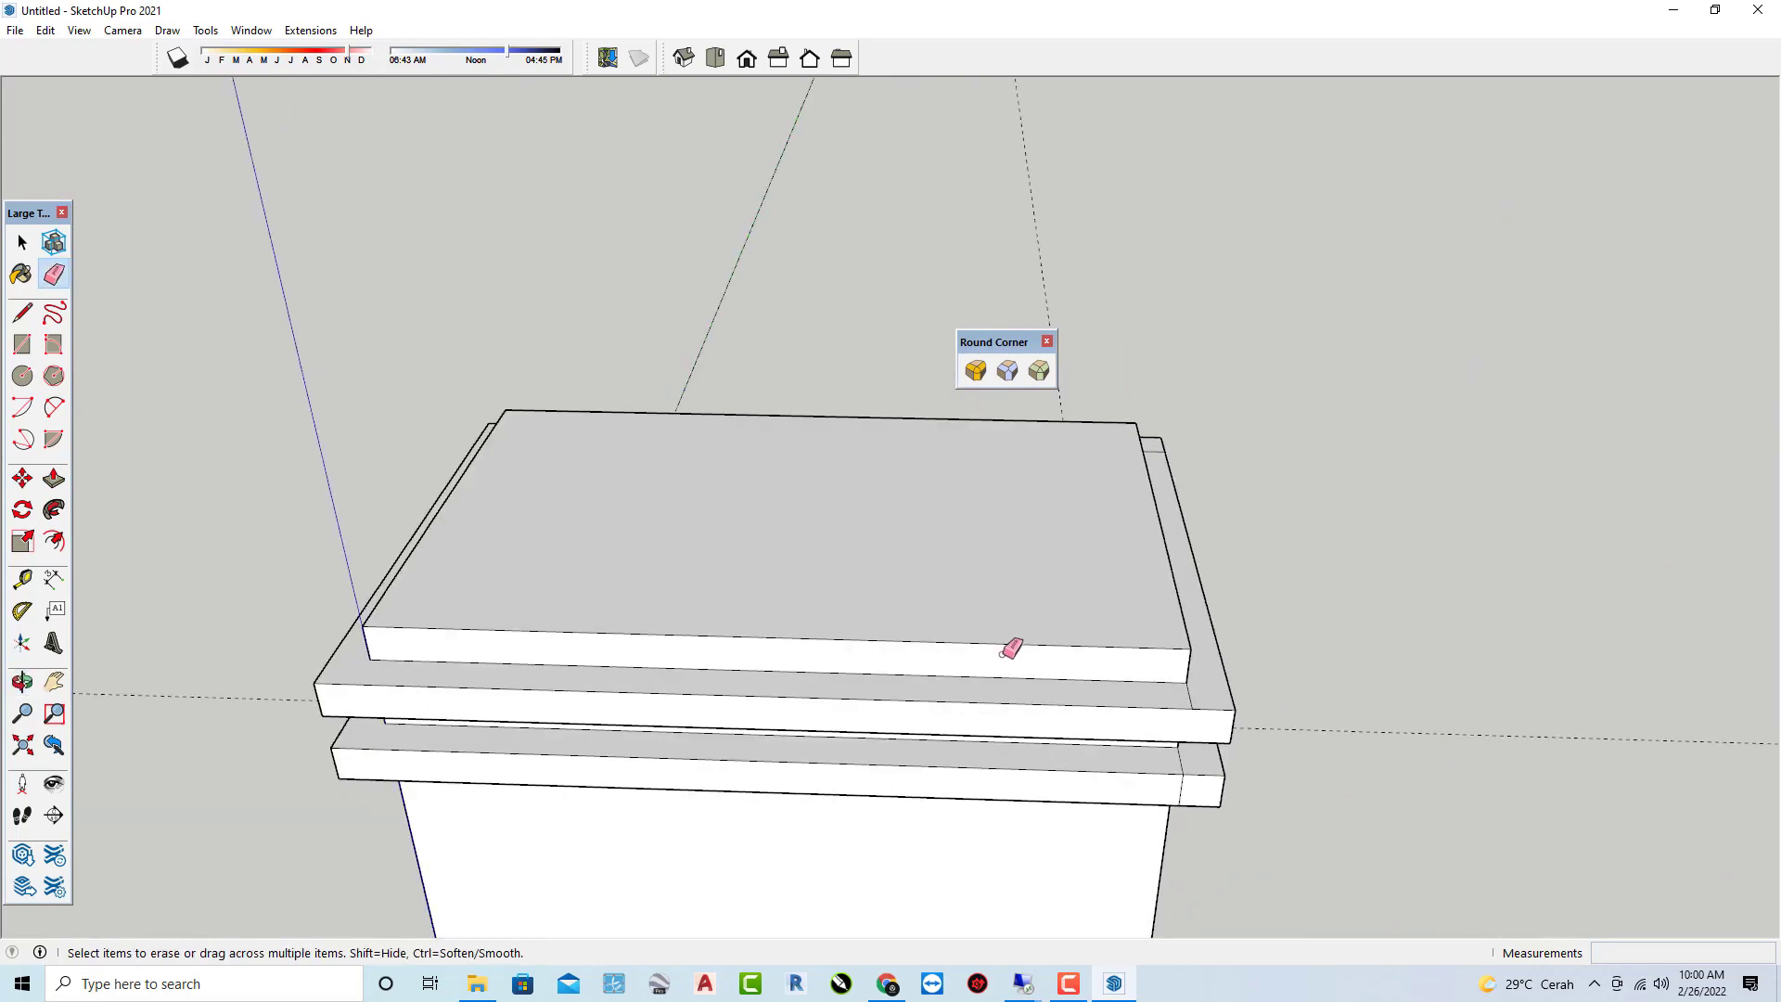
pyautogui.scroll(2, 1010, 649)
pyautogui.scroll(-3, 1262, 710)
pyautogui.moveTo(1098, 588)
pyautogui.mouseDown(button='middle')
pyautogui.moveTo(1264, 588)
pyautogui.moveTo(572, 593)
pyautogui.moveTo(782, 581)
pyautogui.mouseUp(button='middle')
pyautogui.scroll(3, 1247, 555)
pyautogui.scroll(-3, 1221, 557)
pyautogui.scroll(3, 900, 717)
pyautogui.moveTo(895, 718)
pyautogui.mouseDown(button='middle')
pyautogui.moveTo(847, 640)
pyautogui.moveTo(874, 742)
pyautogui.mouseUp(button='middle')
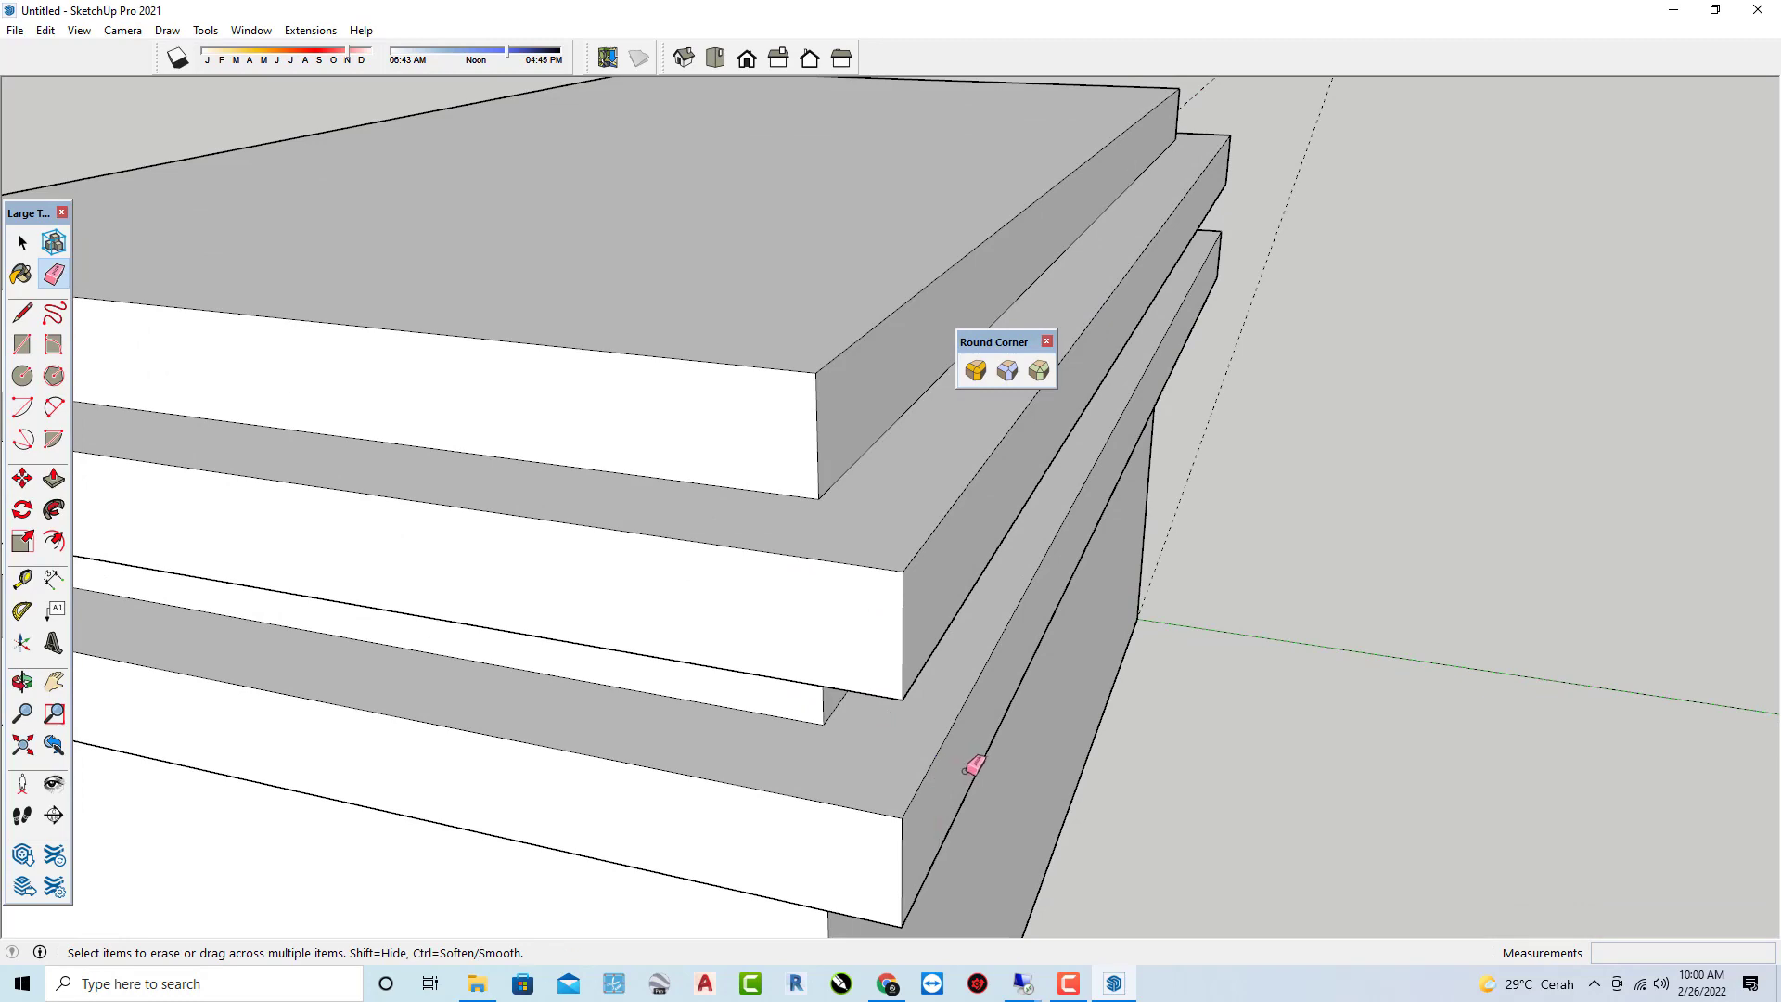
pyautogui.scroll(-3, 972, 766)
pyautogui.moveTo(791, 696); pyautogui.dragTo(1172, 715, button='middle')
pyautogui.scroll(3, 913, 842)
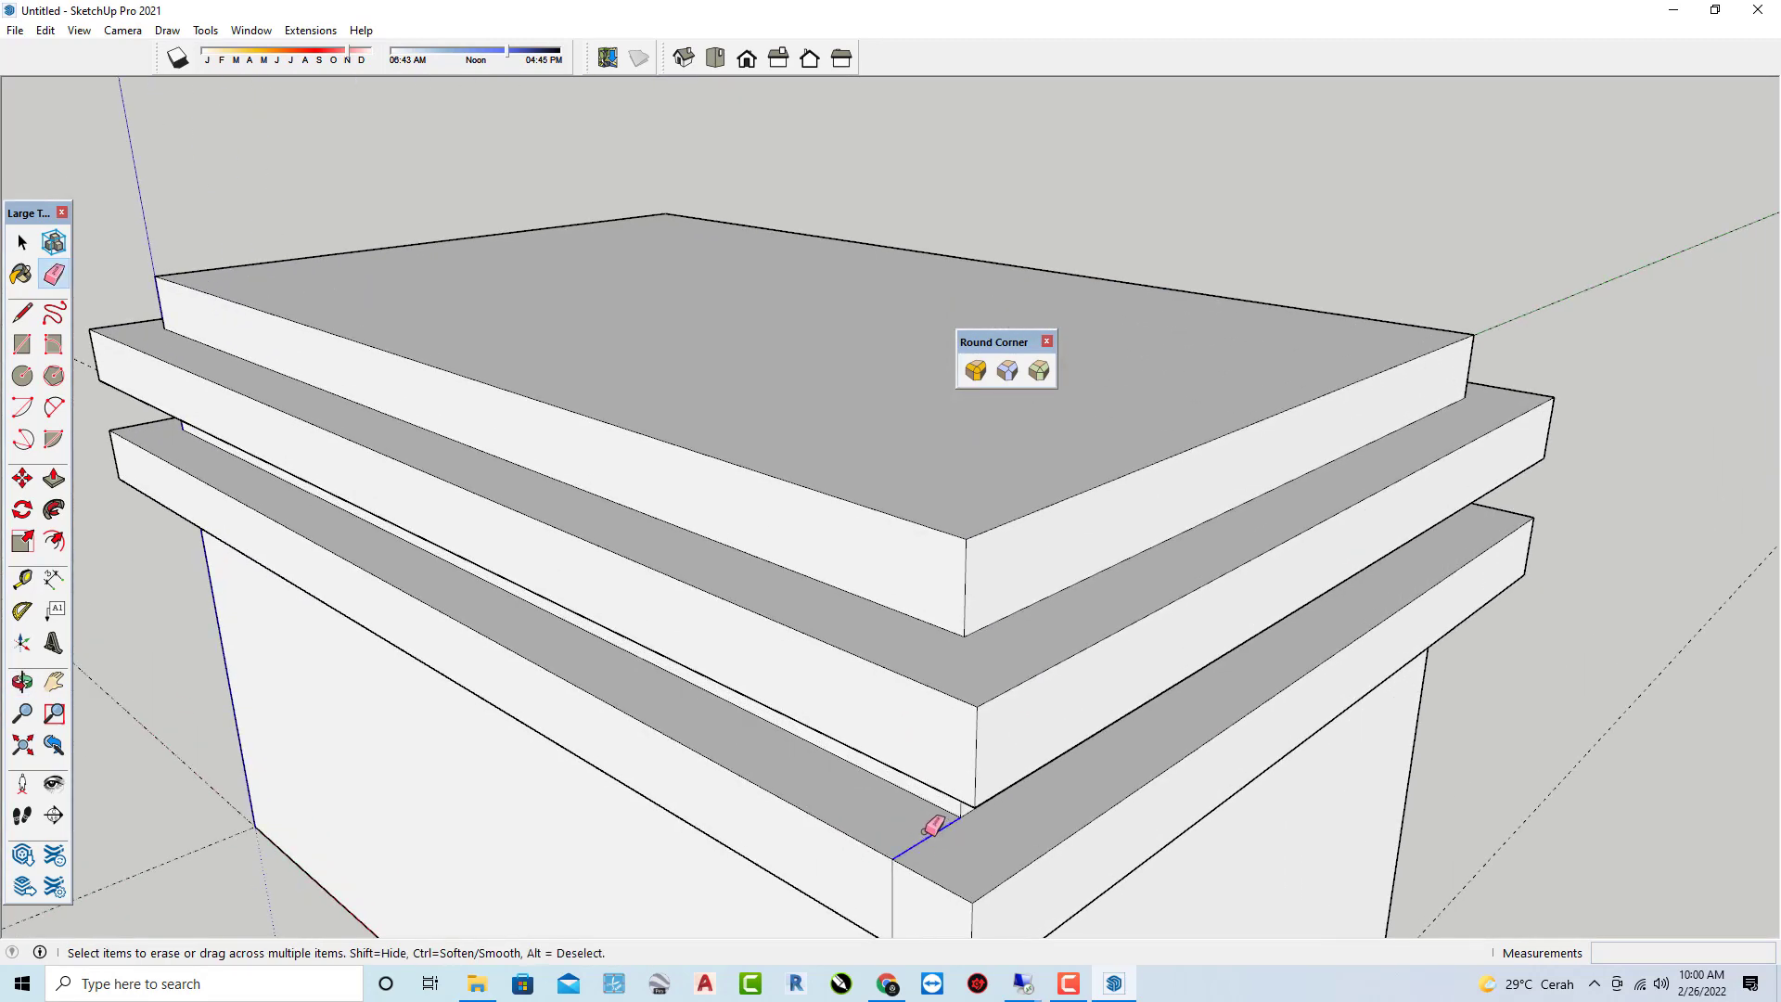
pyautogui.scroll(-3, 874, 875)
pyautogui.moveTo(720, 764)
pyautogui.mouseDown(button='middle')
pyautogui.moveTo(1372, 719)
pyautogui.moveTo(580, 724)
pyautogui.mouseUp(button='middle')
pyautogui.scroll(3, 846, 685)
pyautogui.scroll(-3, 846, 685)
pyautogui.moveTo(846, 685)
pyautogui.mouseDown(button='middle')
pyautogui.moveTo(937, 636)
pyautogui.moveTo(1411, 636)
pyautogui.mouseUp(button='middle')
pyautogui.scroll(3, 1006, 642)
pyautogui.moveTo(1007, 643)
pyautogui.mouseDown(button='middle')
pyautogui.moveTo(1098, 640)
pyautogui.moveTo(1109, 461)
pyautogui.moveTo(1212, 377)
pyautogui.mouseUp(button='middle')
pyautogui.scroll(2, 1097, 639)
pyautogui.scroll(2, 1104, 596)
pyautogui.scroll(-1, 1116, 609)
pyautogui.scroll(-3, 1125, 656)
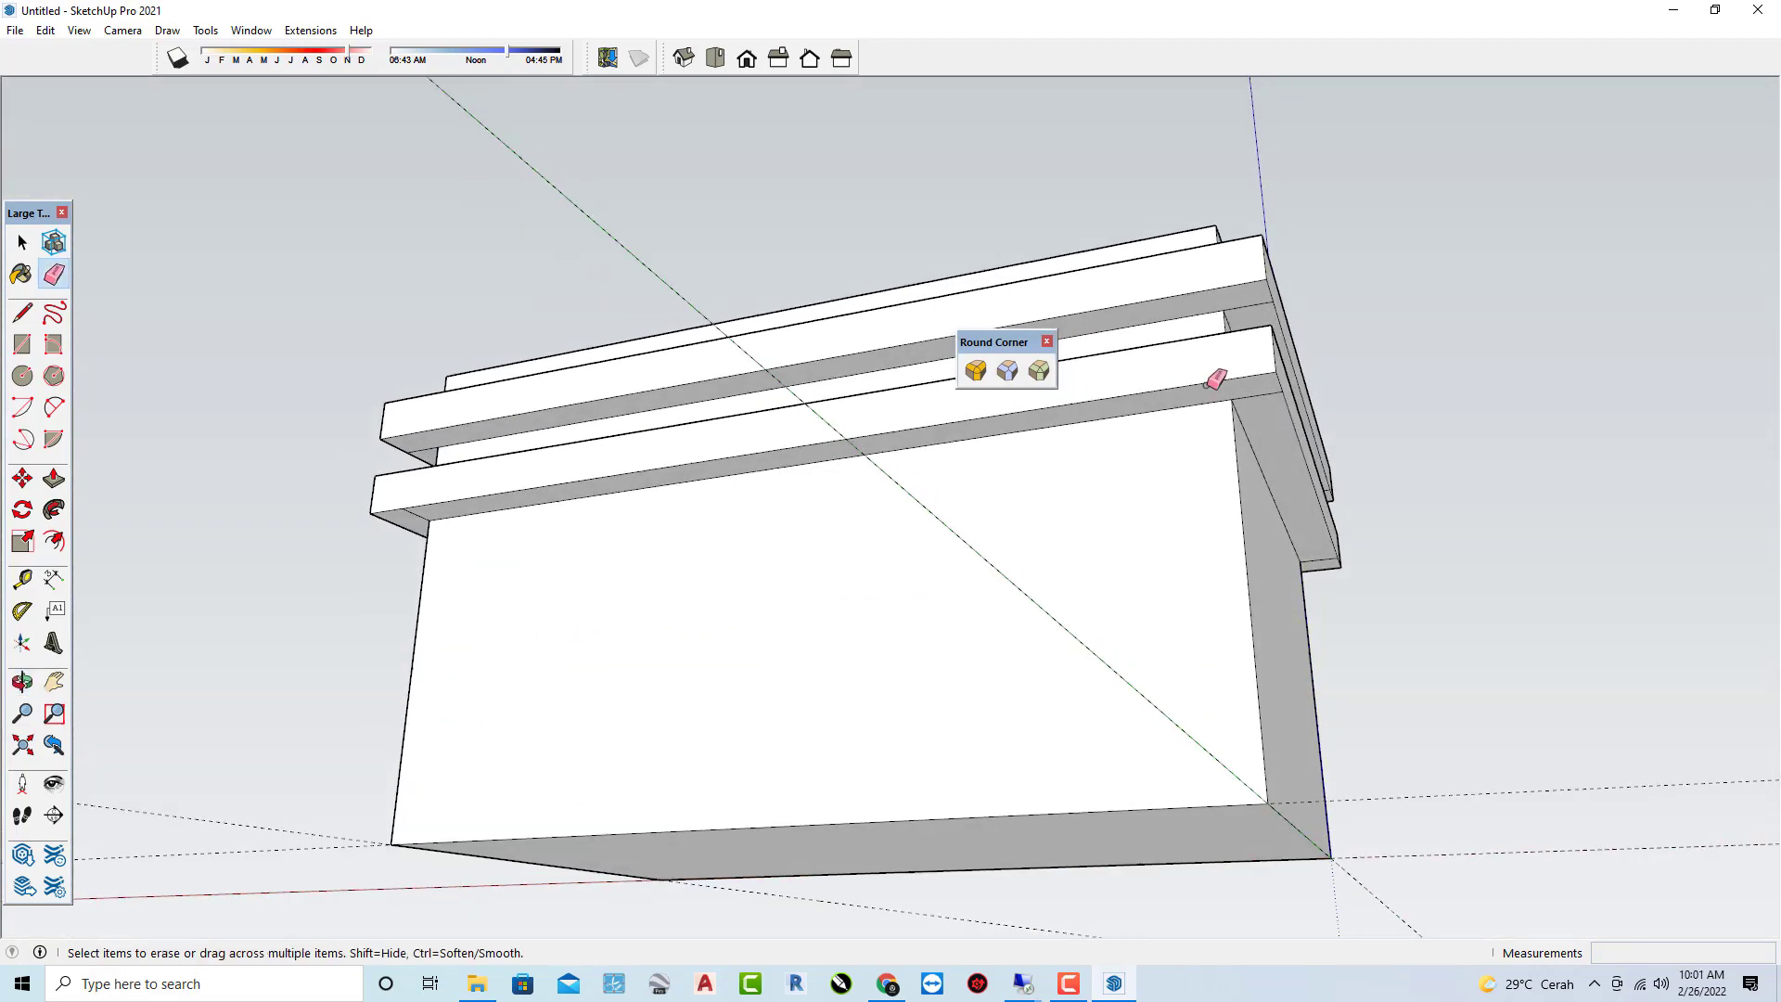
pyautogui.scroll(3, 1274, 402)
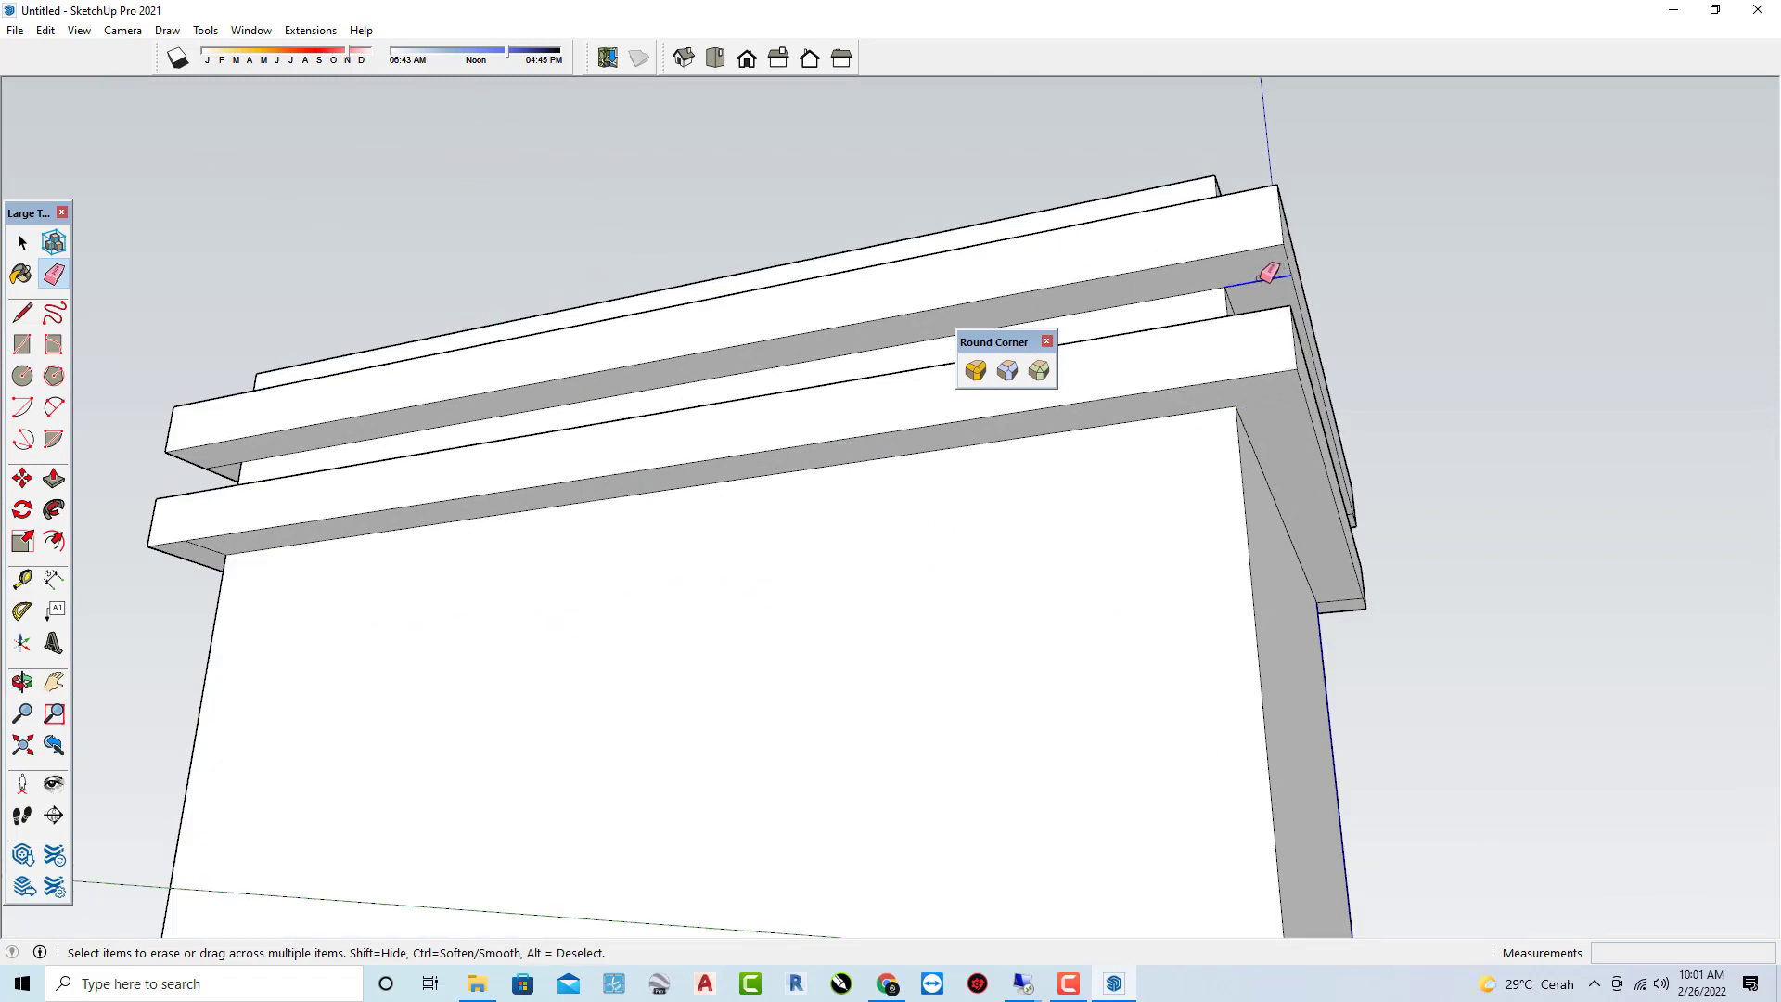
pyautogui.scroll(2, 1357, 617)
pyautogui.scroll(-3, 581, 461)
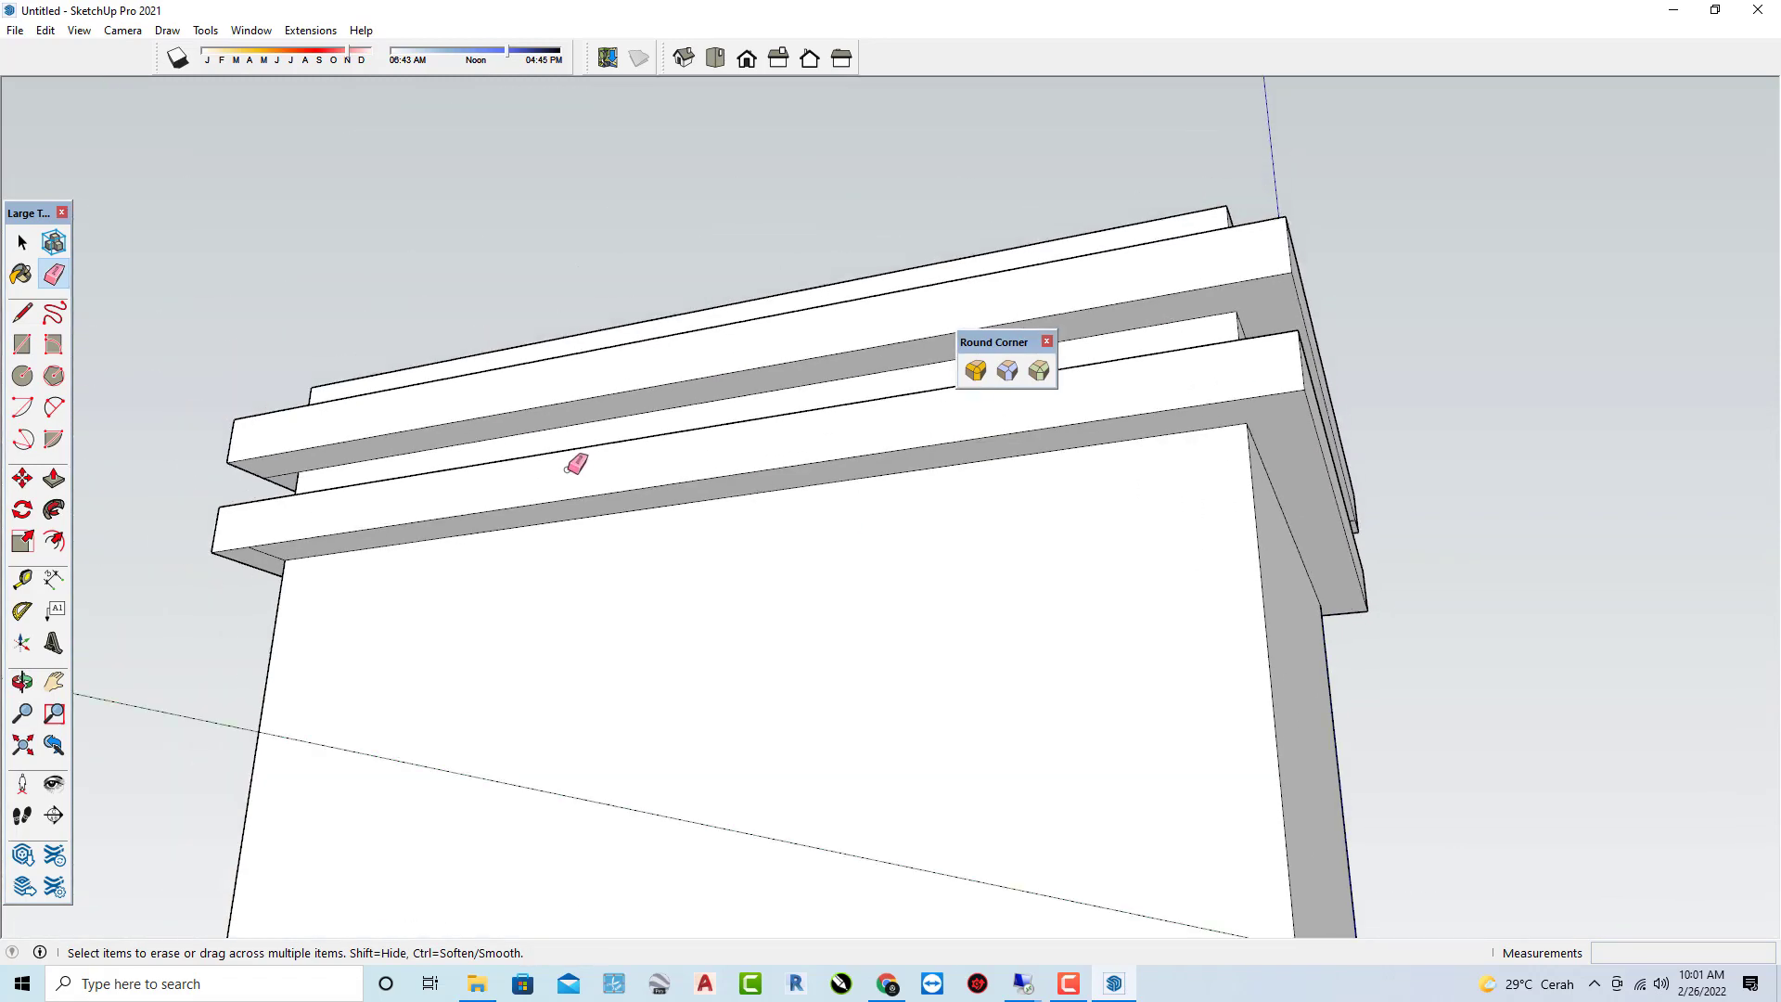
pyautogui.moveTo(580, 461)
pyautogui.mouseDown(button='middle')
pyautogui.moveTo(909, 464)
pyautogui.moveTo(767, 401)
pyautogui.mouseUp(button='middle')
pyautogui.scroll(2, 511, 352)
pyautogui.scroll(1, 511, 352)
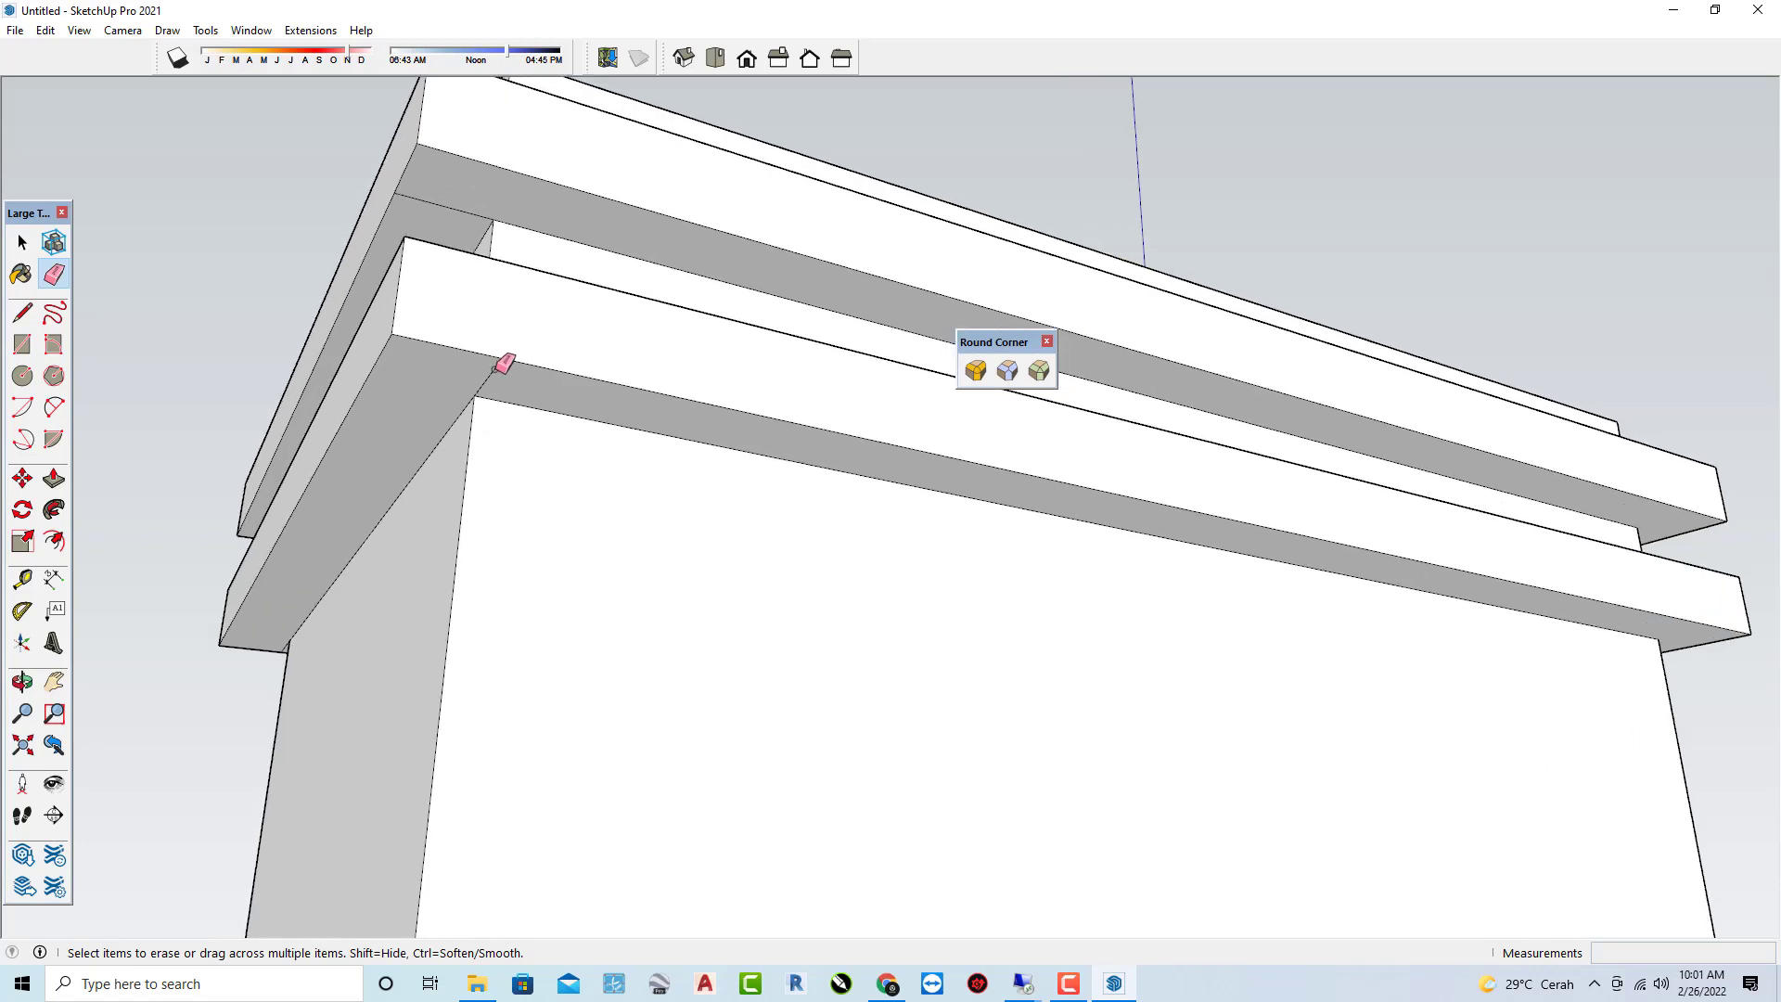
pyautogui.scroll(-2, 386, 365)
pyautogui.moveTo(386, 365); pyautogui.dragTo(755, 337, button='middle')
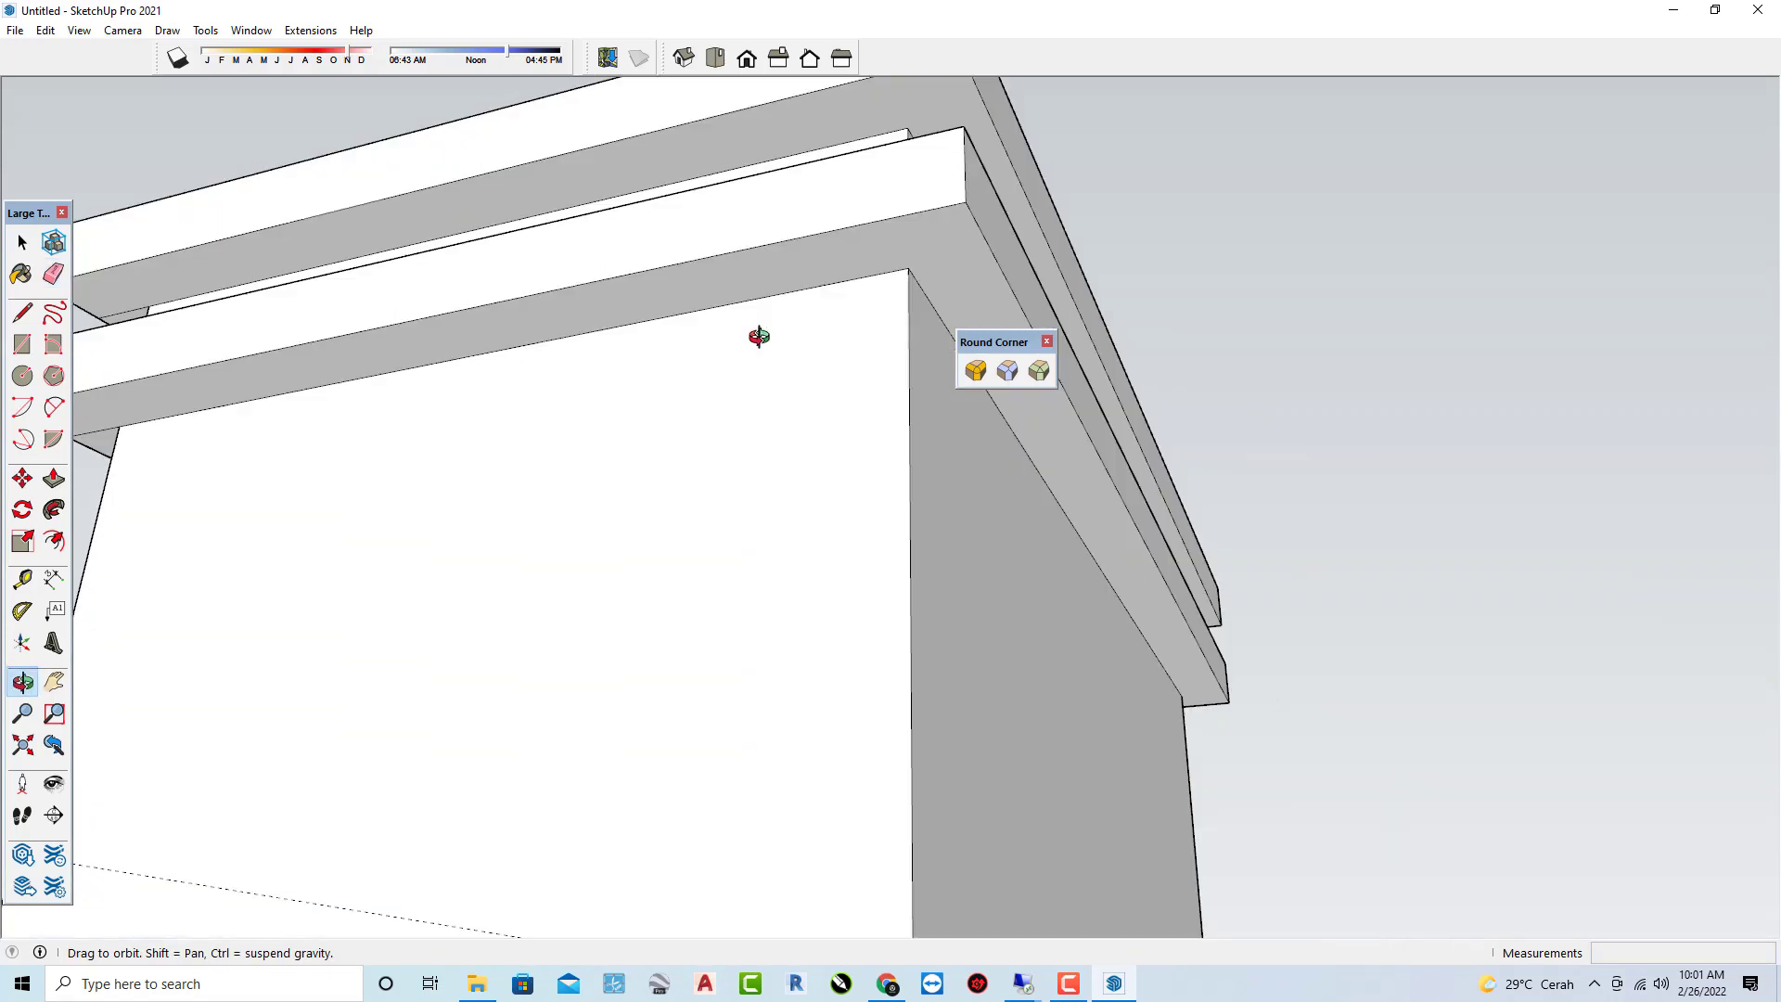
pyautogui.moveTo(270, 278)
pyautogui.mouseDown(button='middle')
pyautogui.moveTo(691, 437)
pyautogui.moveTo(516, 414)
pyautogui.moveTo(500, 520)
pyautogui.mouseUp(button='middle')
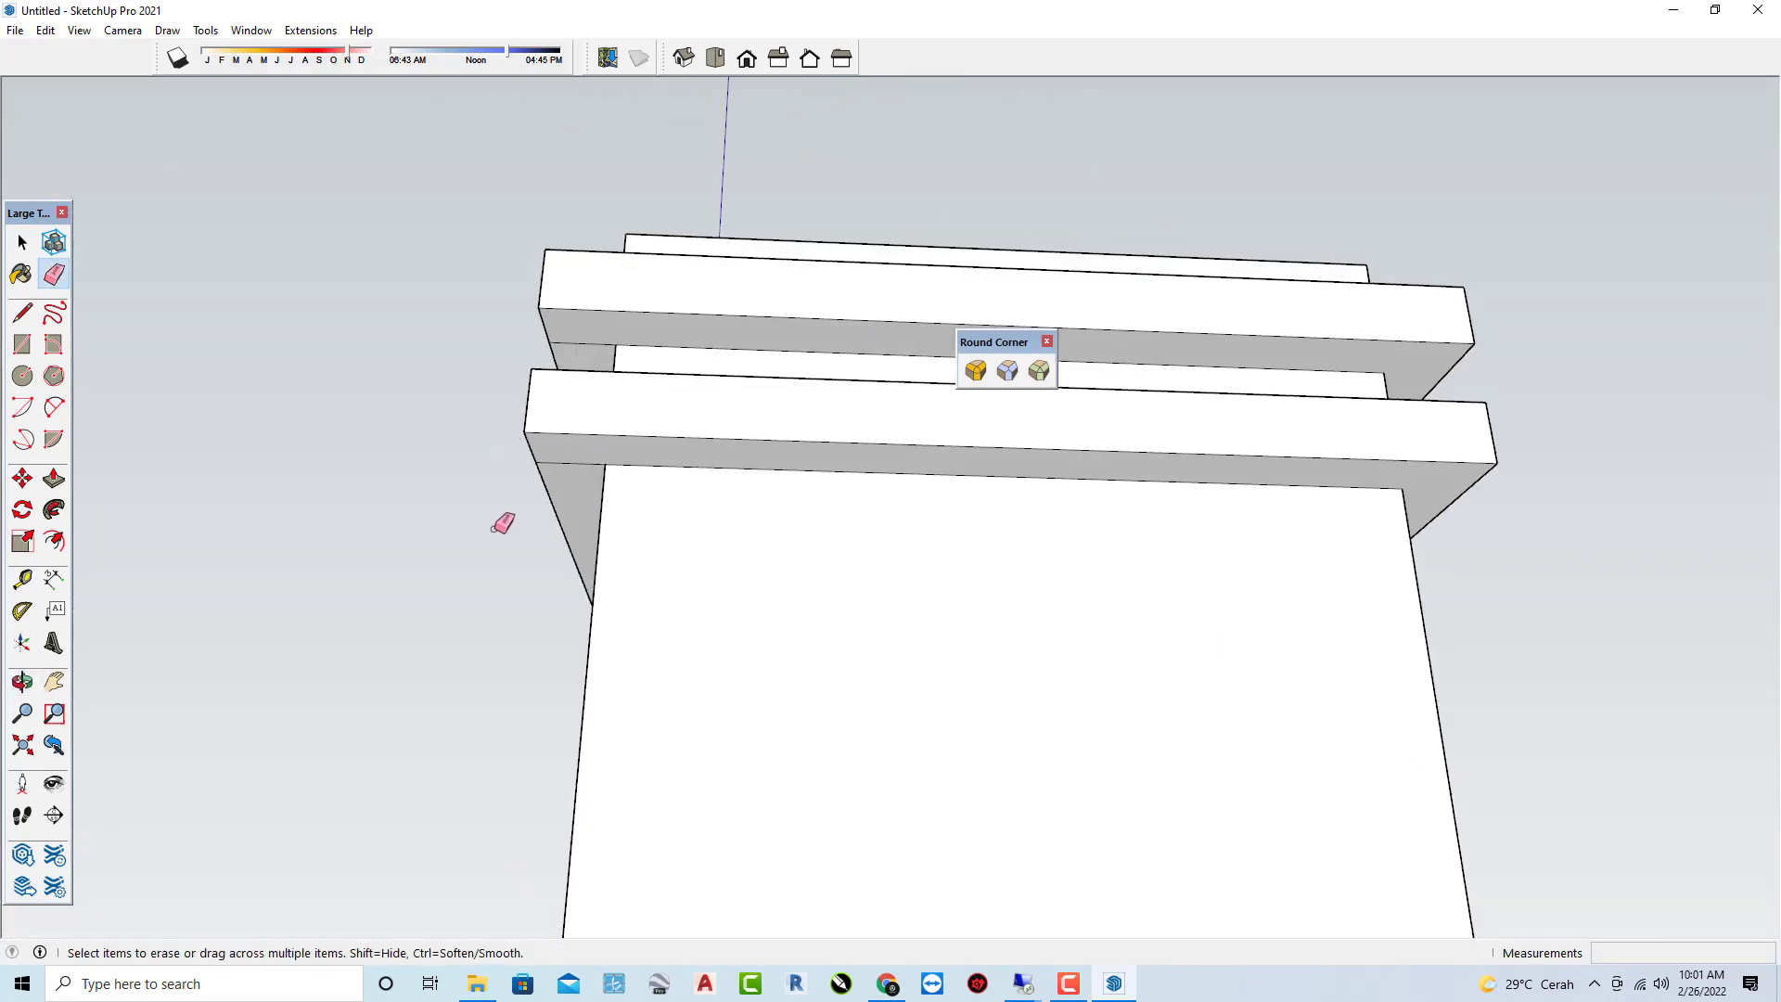
pyautogui.scroll(2, 500, 521)
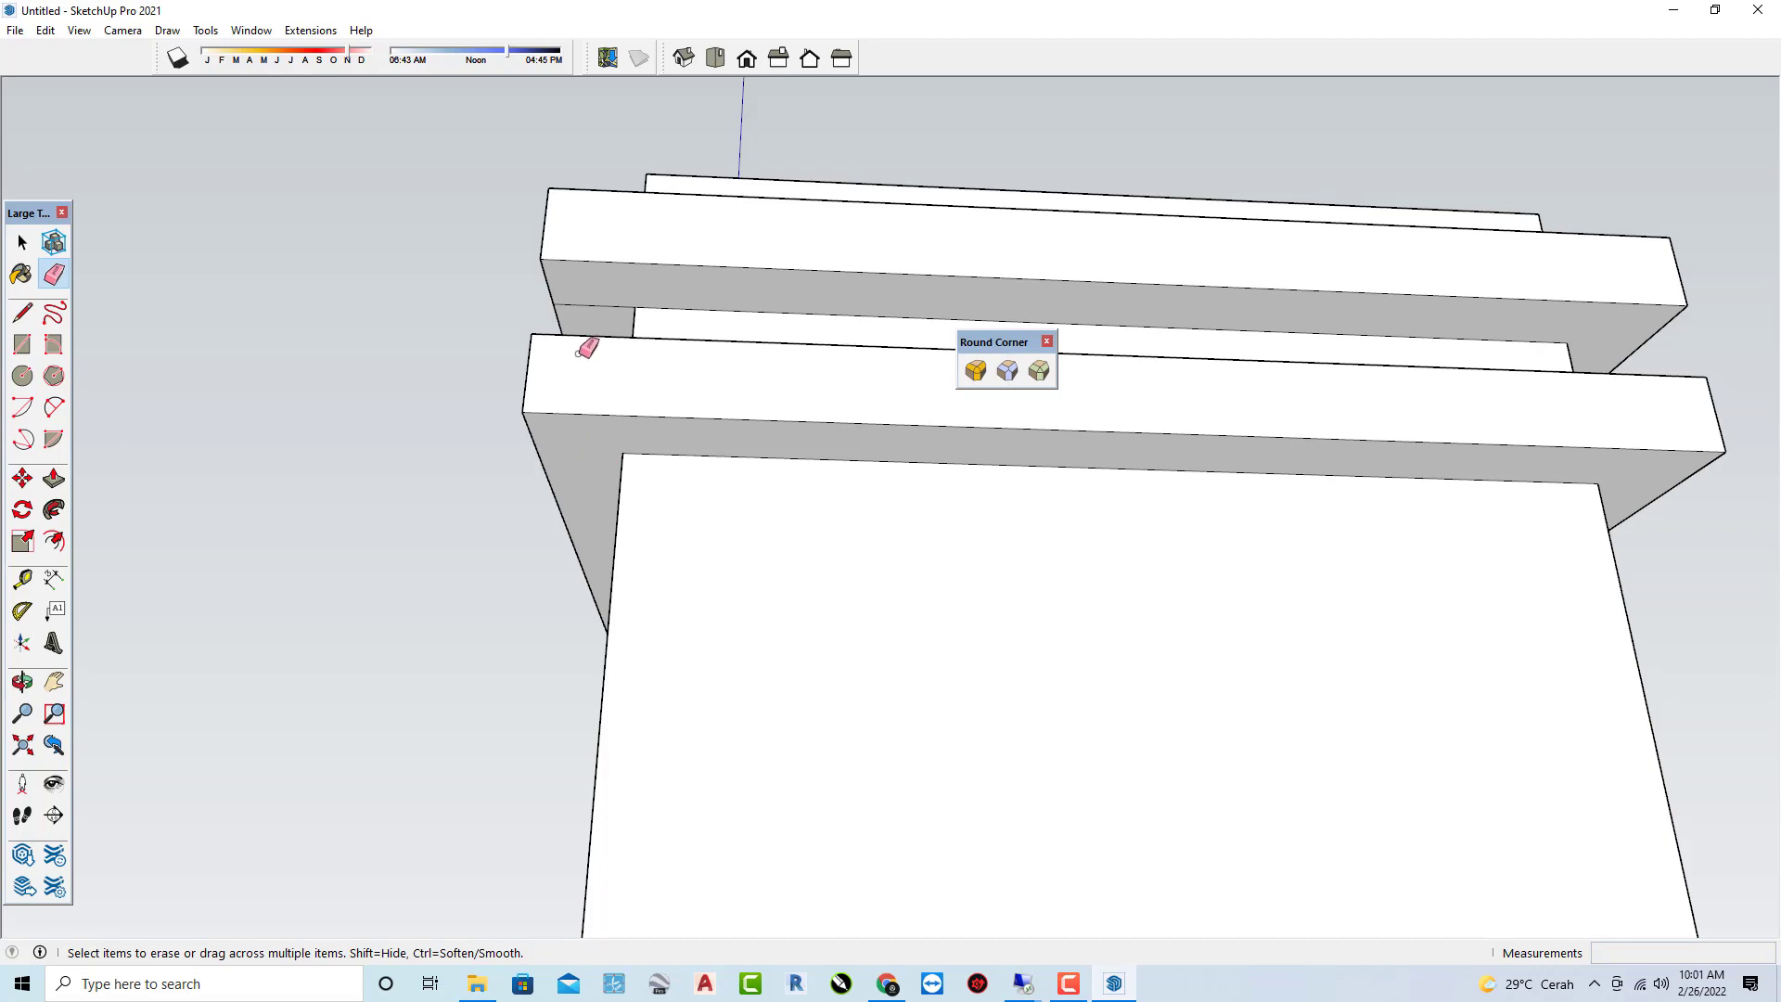
pyautogui.scroll(-1, 599, 299)
pyautogui.moveTo(576, 371)
pyautogui.mouseDown(button='middle')
pyautogui.moveTo(767, 398)
pyautogui.moveTo(863, 549)
pyautogui.moveTo(712, 616)
pyautogui.moveTo(306, 627)
pyautogui.mouseUp(button='middle')
pyautogui.scroll(-2, 560, 581)
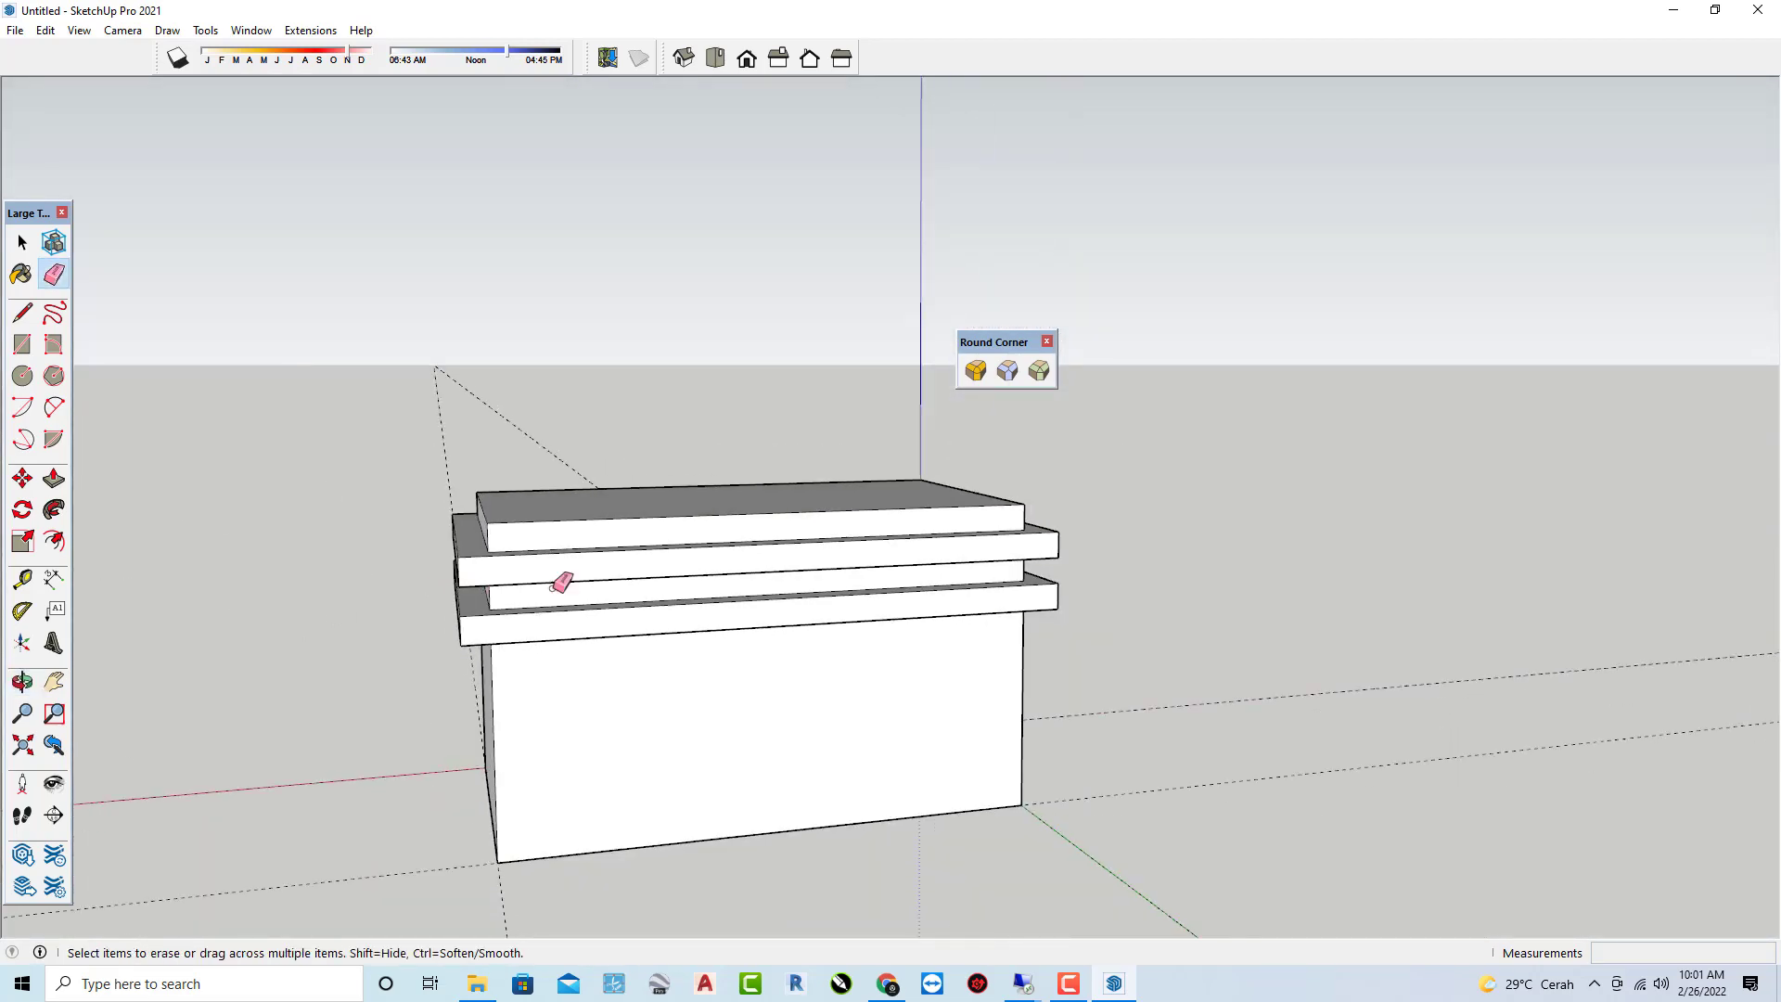
pyautogui.moveTo(560, 581)
pyautogui.mouseDown(button='middle')
pyautogui.moveTo(428, 714)
pyautogui.moveTo(1014, 556)
pyautogui.moveTo(826, 569)
pyautogui.moveTo(775, 509)
pyautogui.mouseUp(button='middle')
pyautogui.scroll(2, 775, 509)
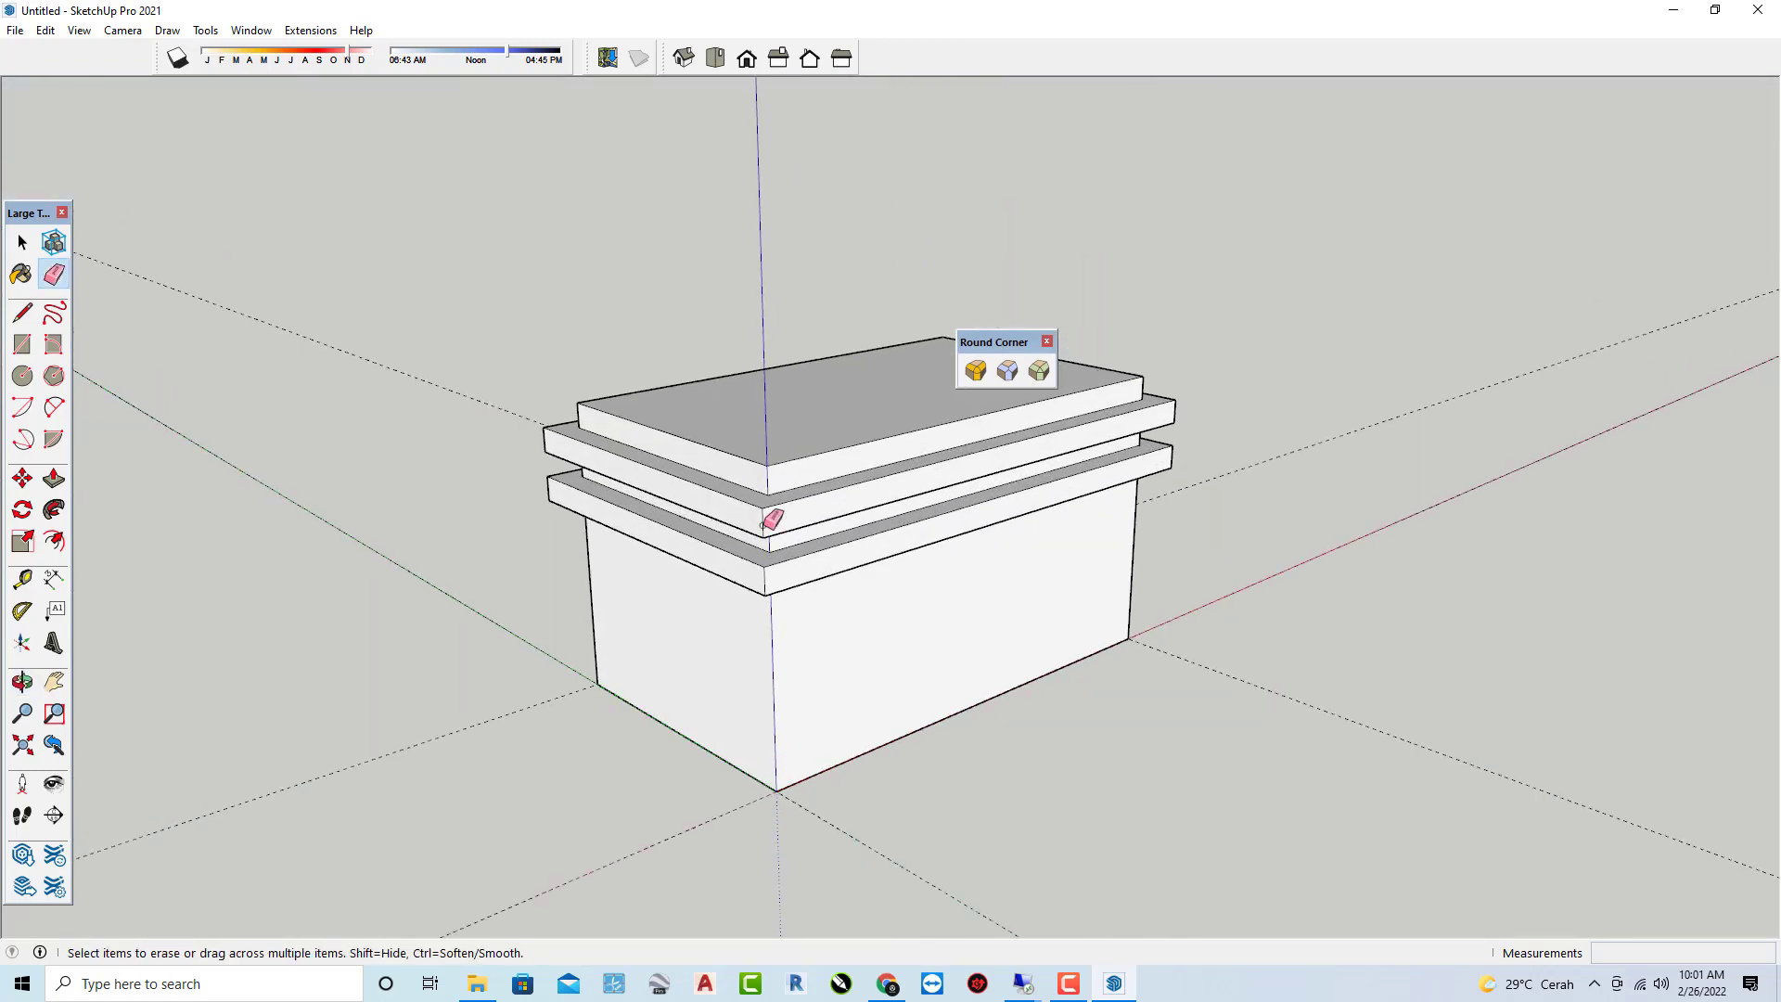
pyautogui.scroll(2, 797, 557)
pyautogui.scroll(2, 797, 556)
# Close in on the slab corner and start a Tape Measure from the upper slab's top edge.
pyautogui.moveTo(643, 588)
pyautogui.mouseDown(button='middle')
pyautogui.moveTo(826, 541)
pyautogui.moveTo(652, 505)
pyautogui.mouseUp(button='middle')
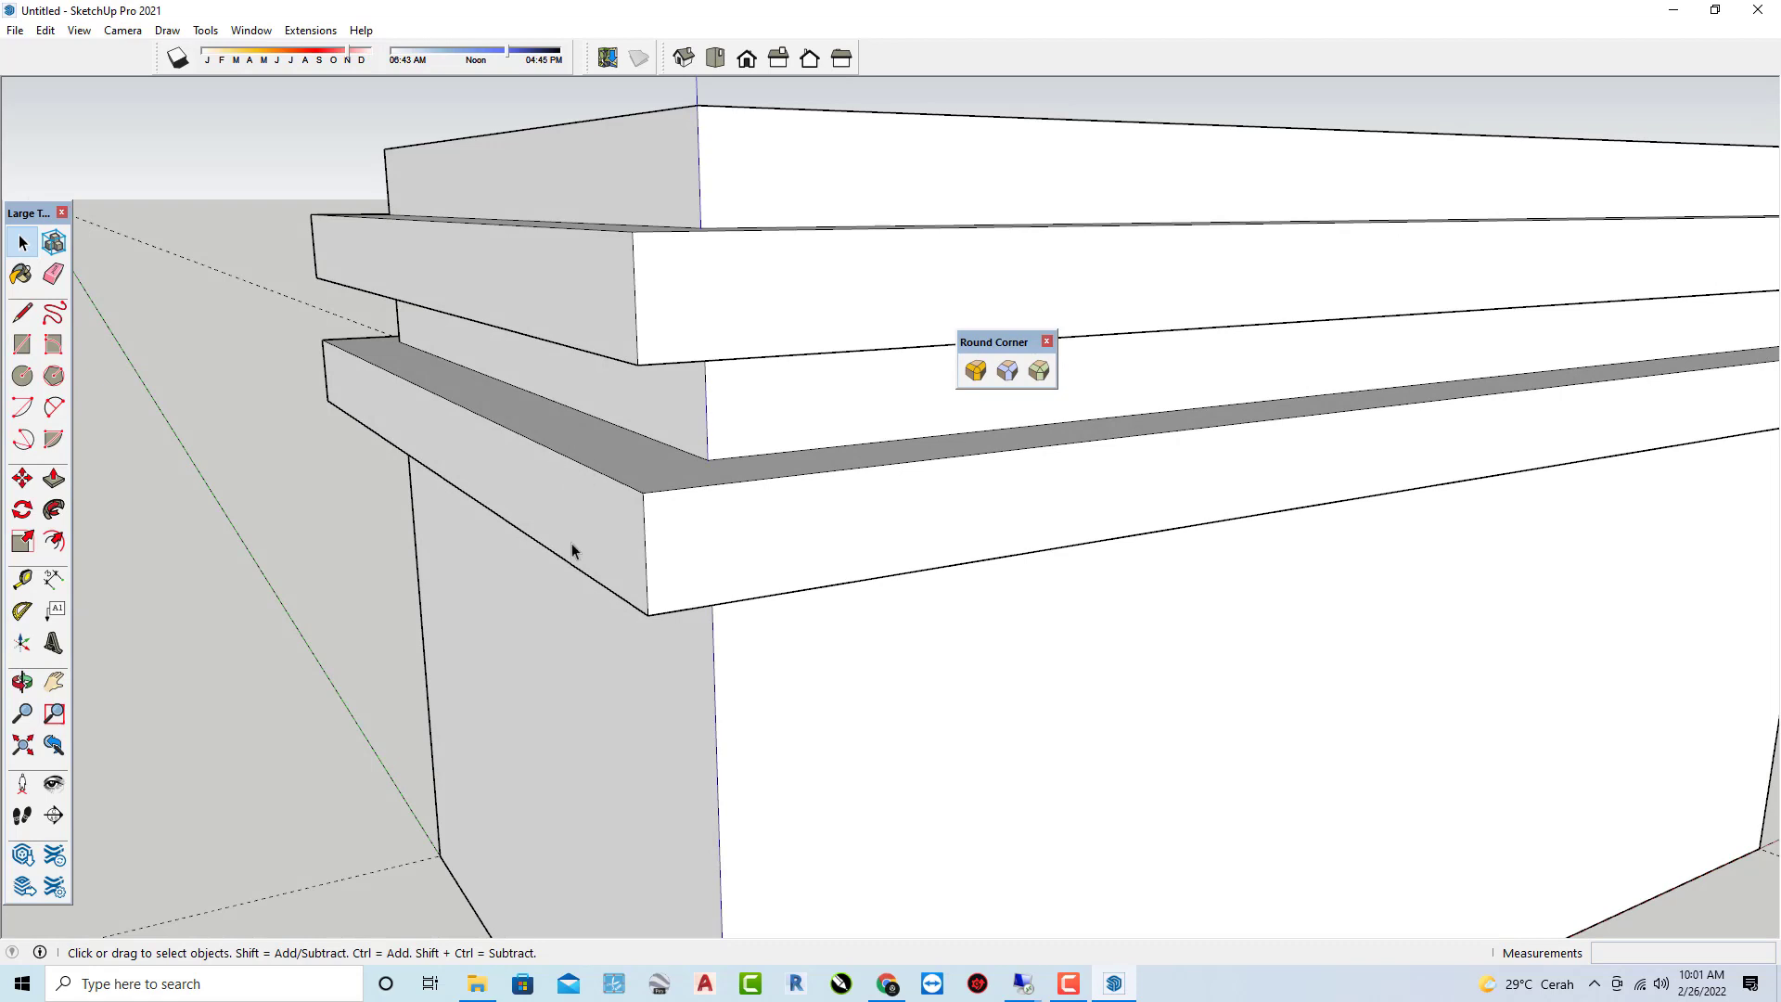
pyautogui.moveTo(530, 527)
pyautogui.mouseDown(button='middle')
pyautogui.moveTo(649, 608)
pyautogui.moveTo(792, 429)
pyautogui.mouseUp(button='middle')
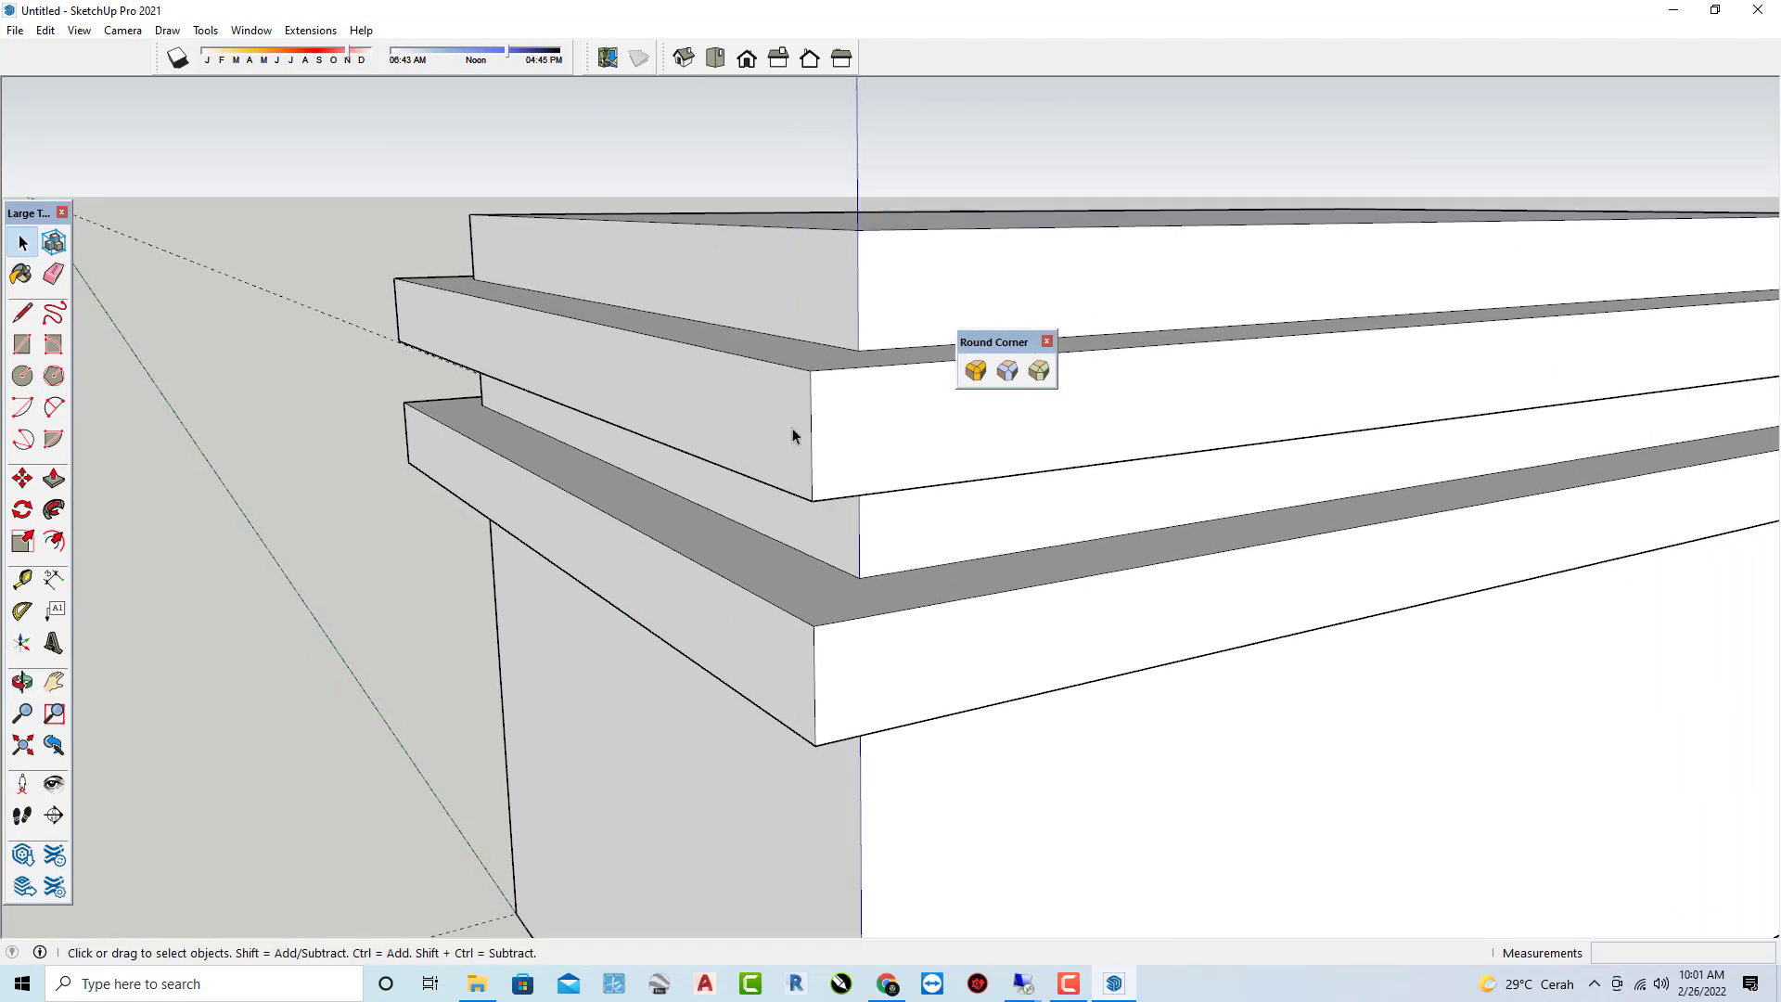
pyautogui.scroll(1, 692, 375)
pyautogui.press('t')
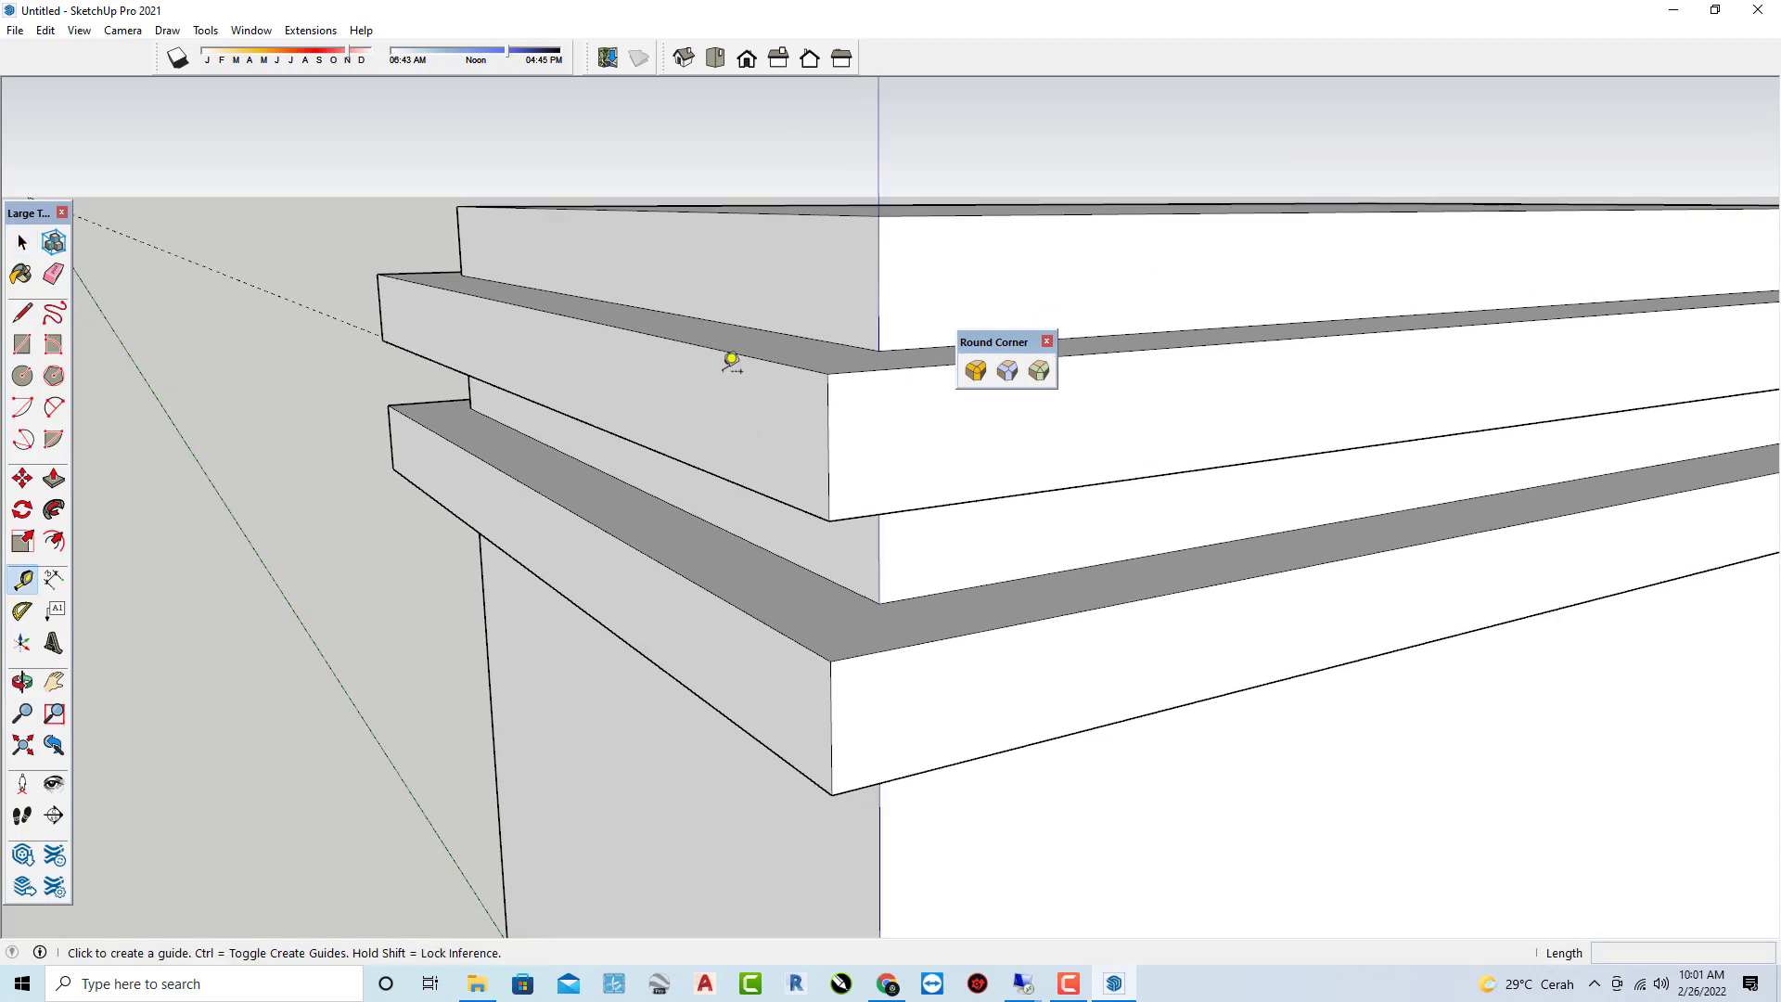
pyautogui.scroll(1, 732, 362)
pyautogui.click(753, 354)
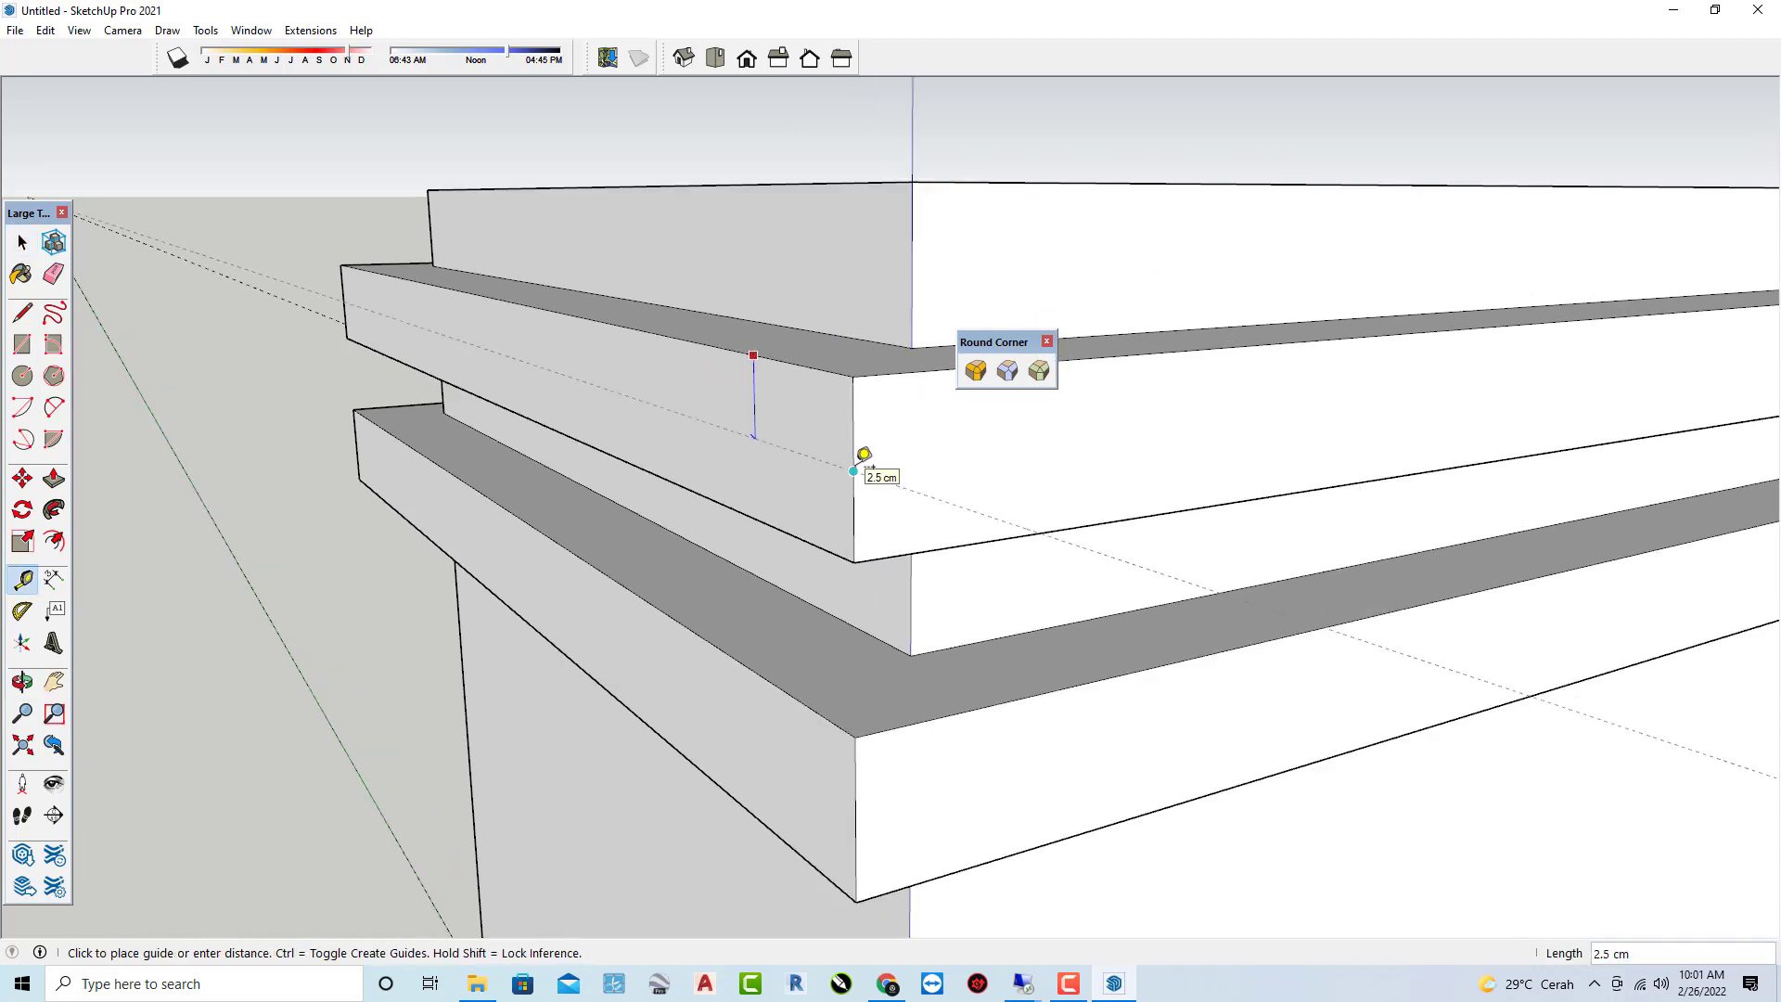
# Start RoundCorner's 3D rounding with 24 segments and begin entering a 2.5 cm offset.
pyautogui.press('space')
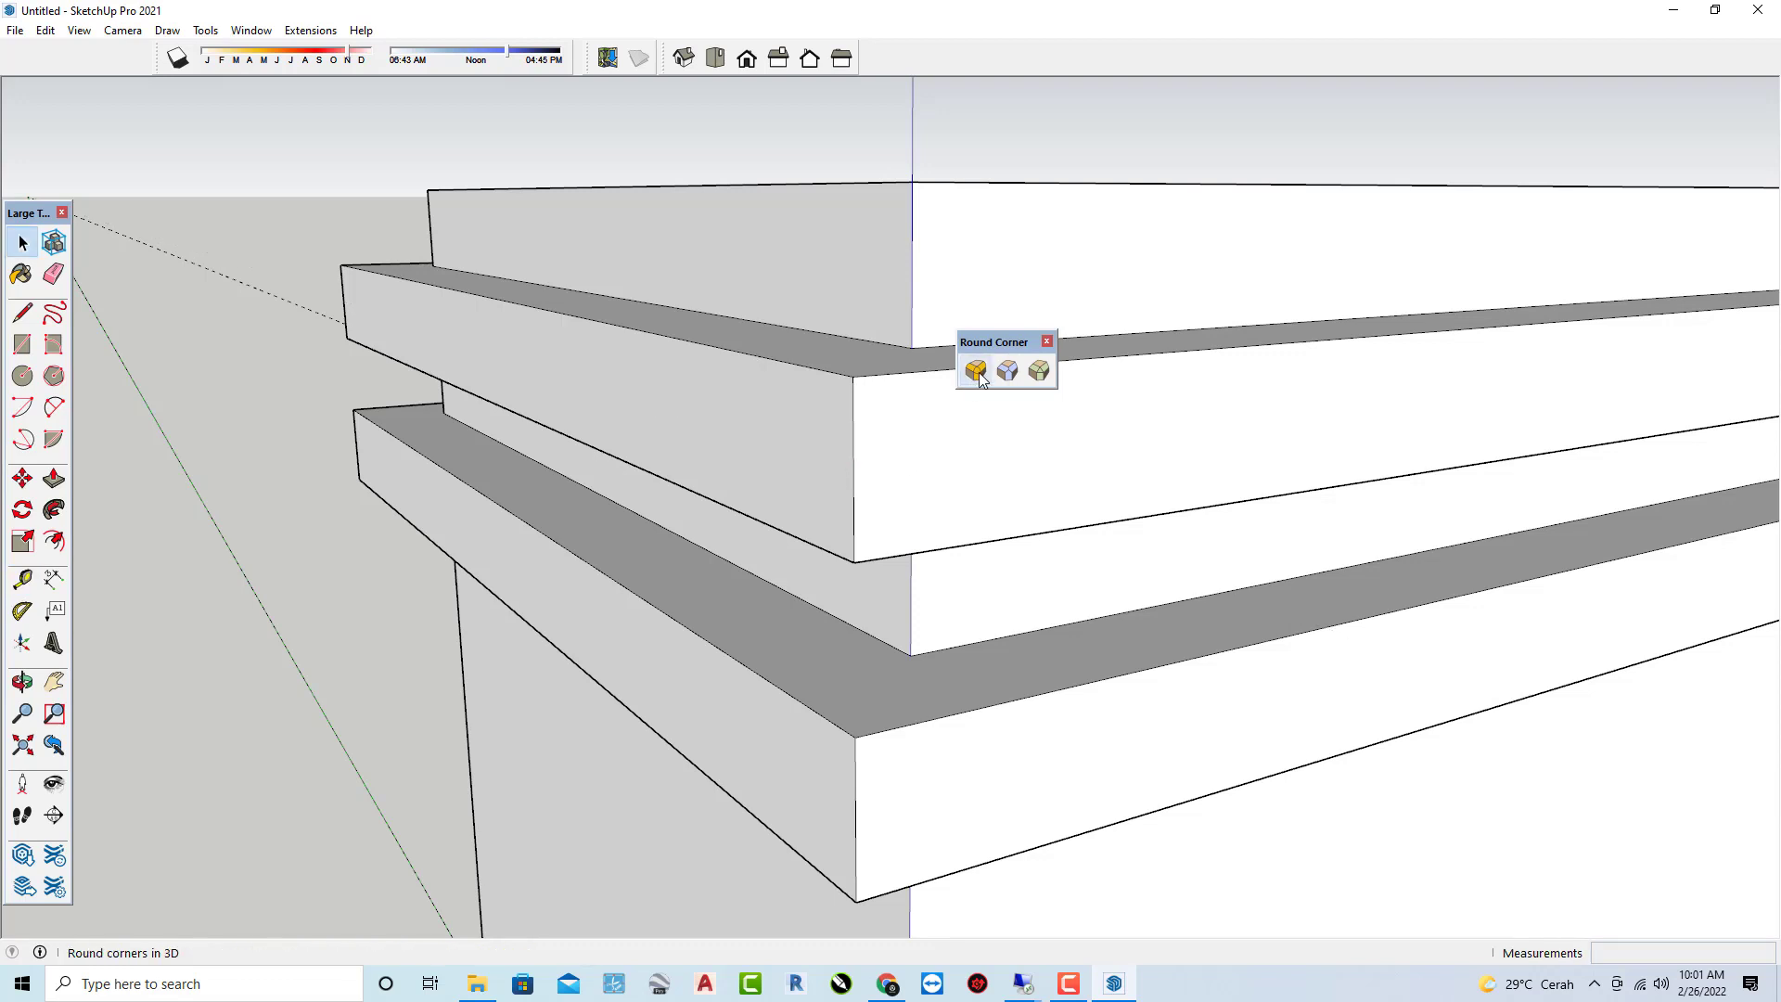
pyautogui.click(975, 371)
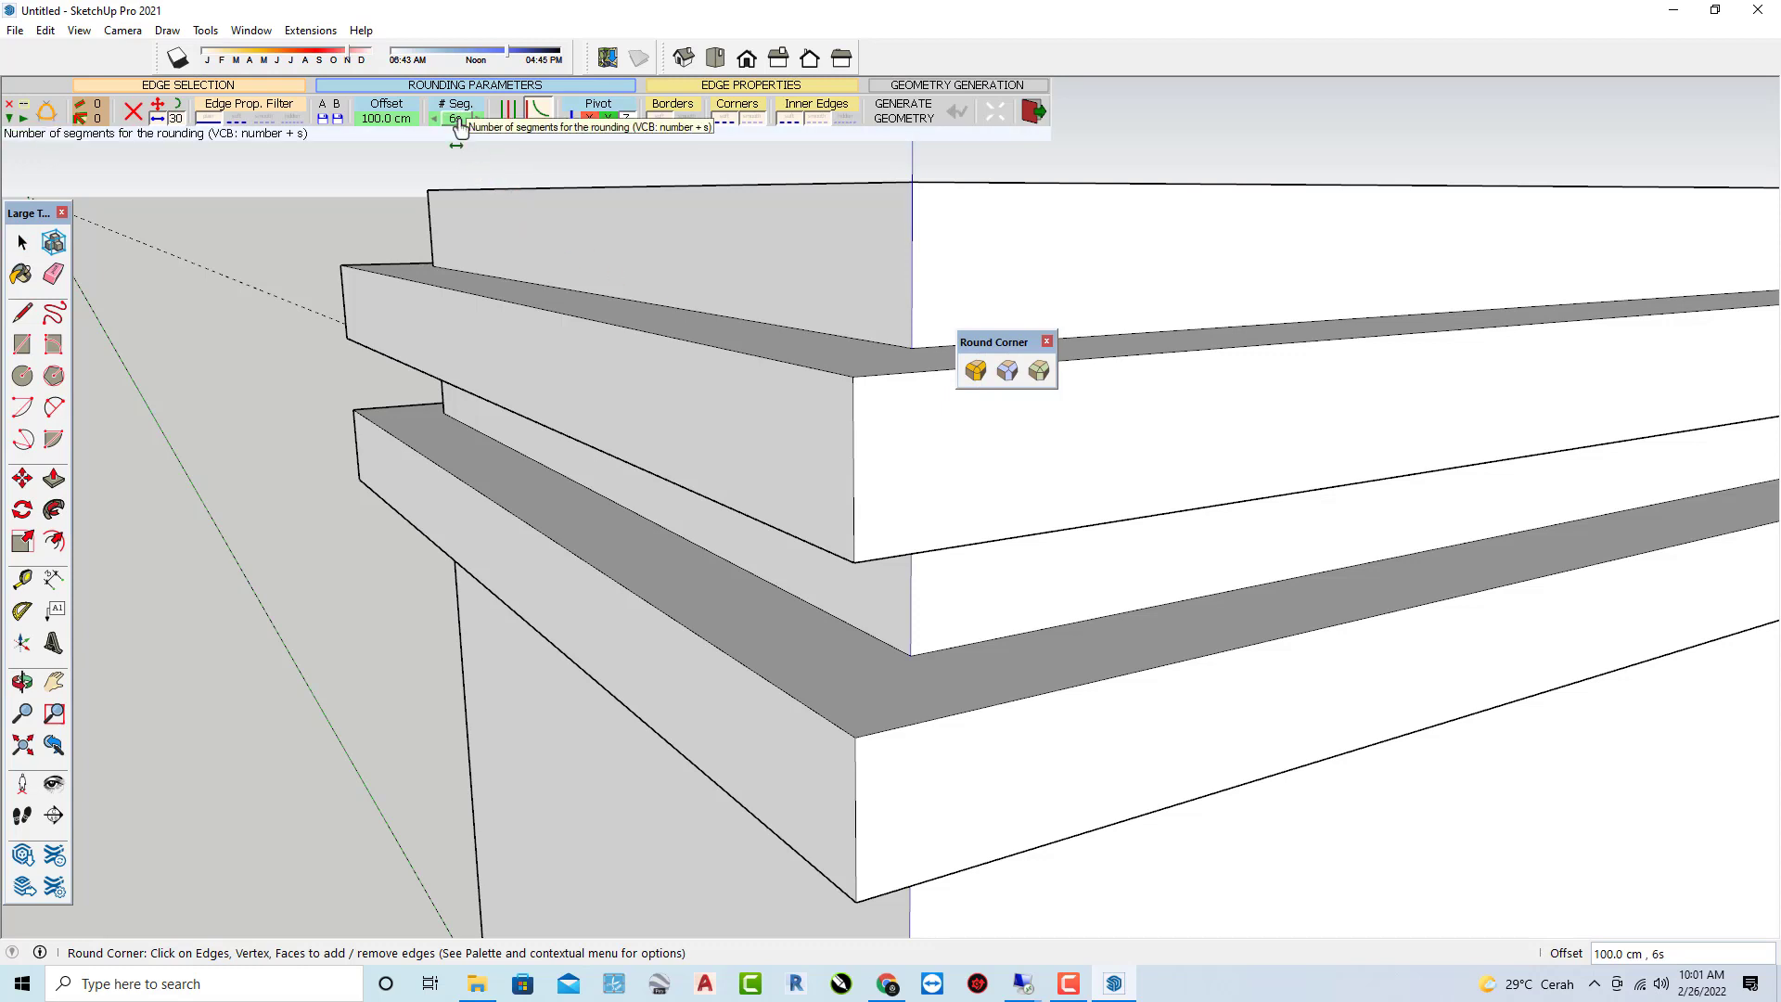
pyautogui.click(457, 118)
pyautogui.write('24')
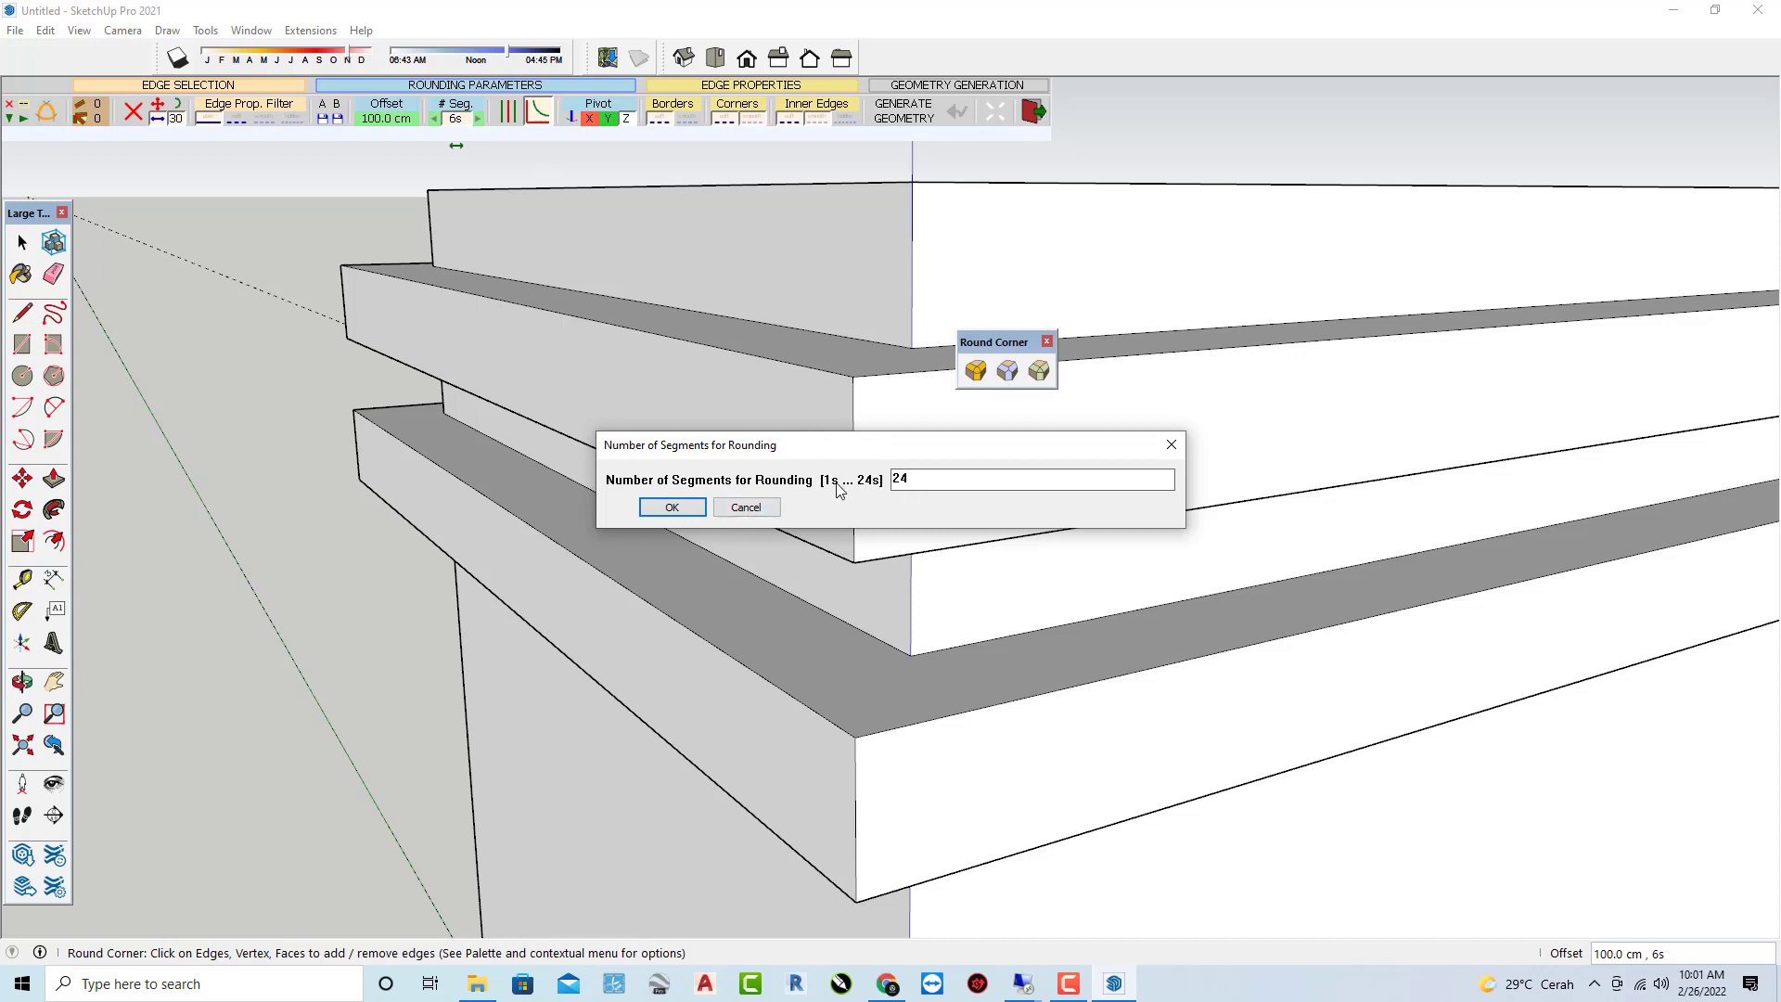
pyautogui.click(673, 508)
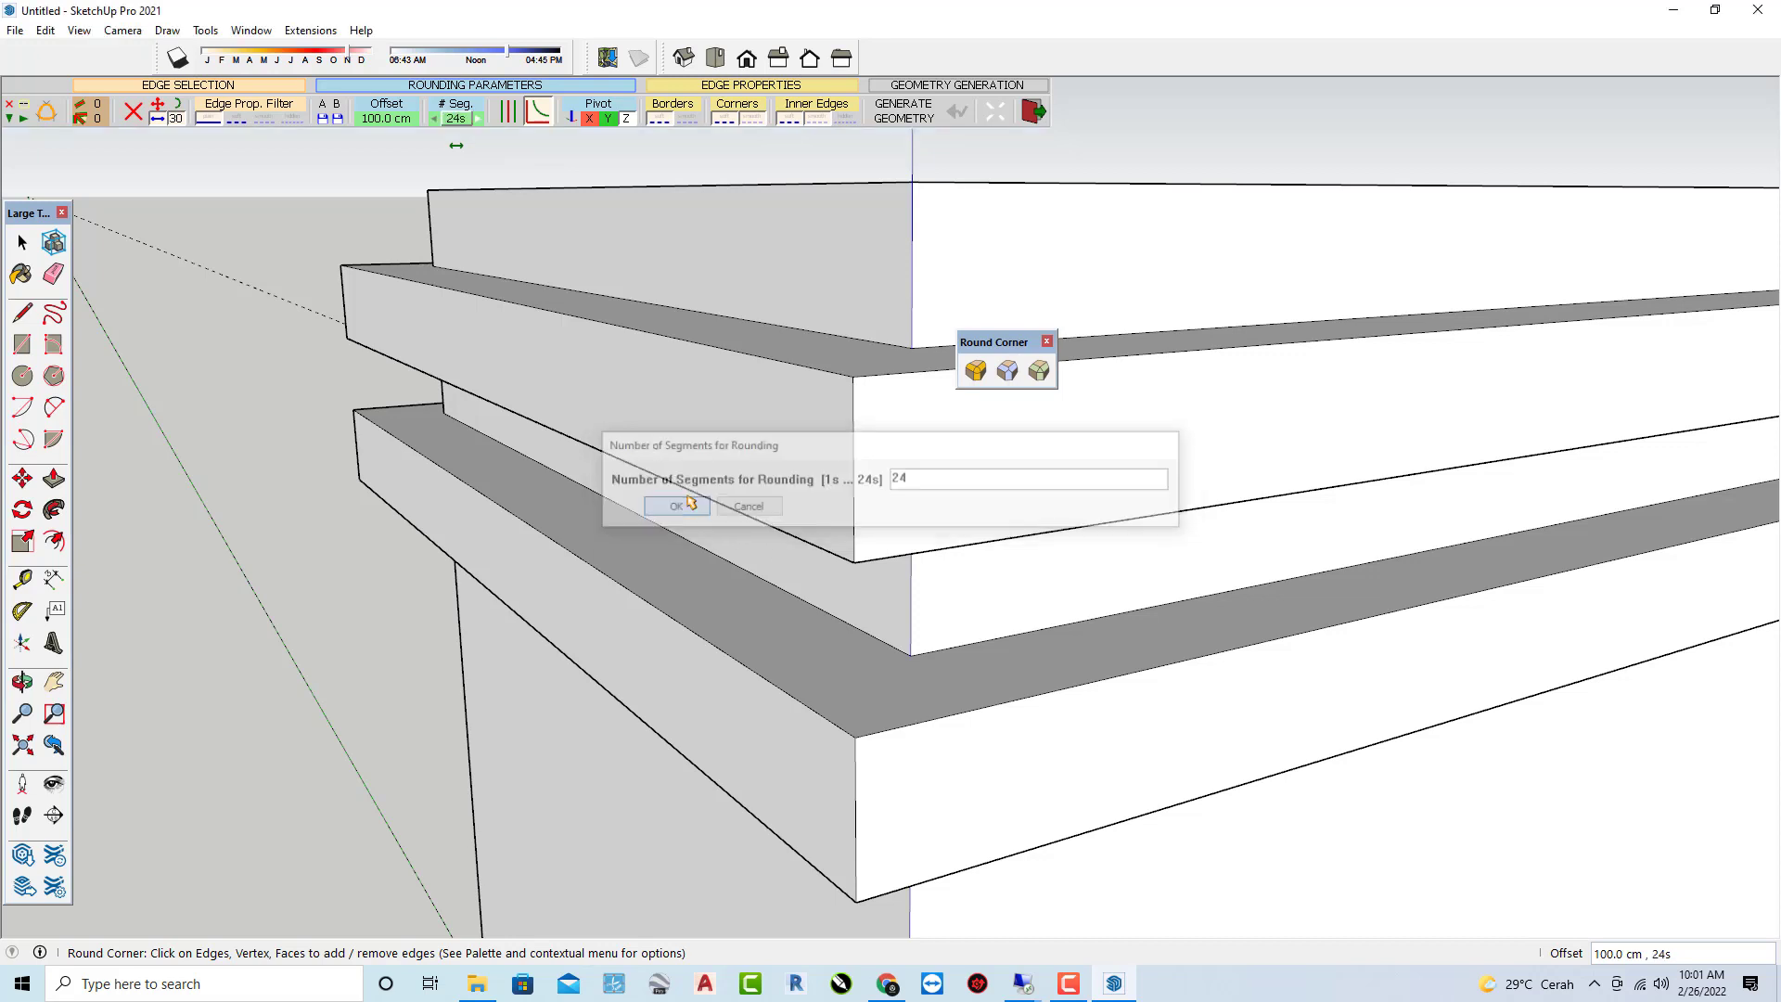
pyautogui.click(383, 119)
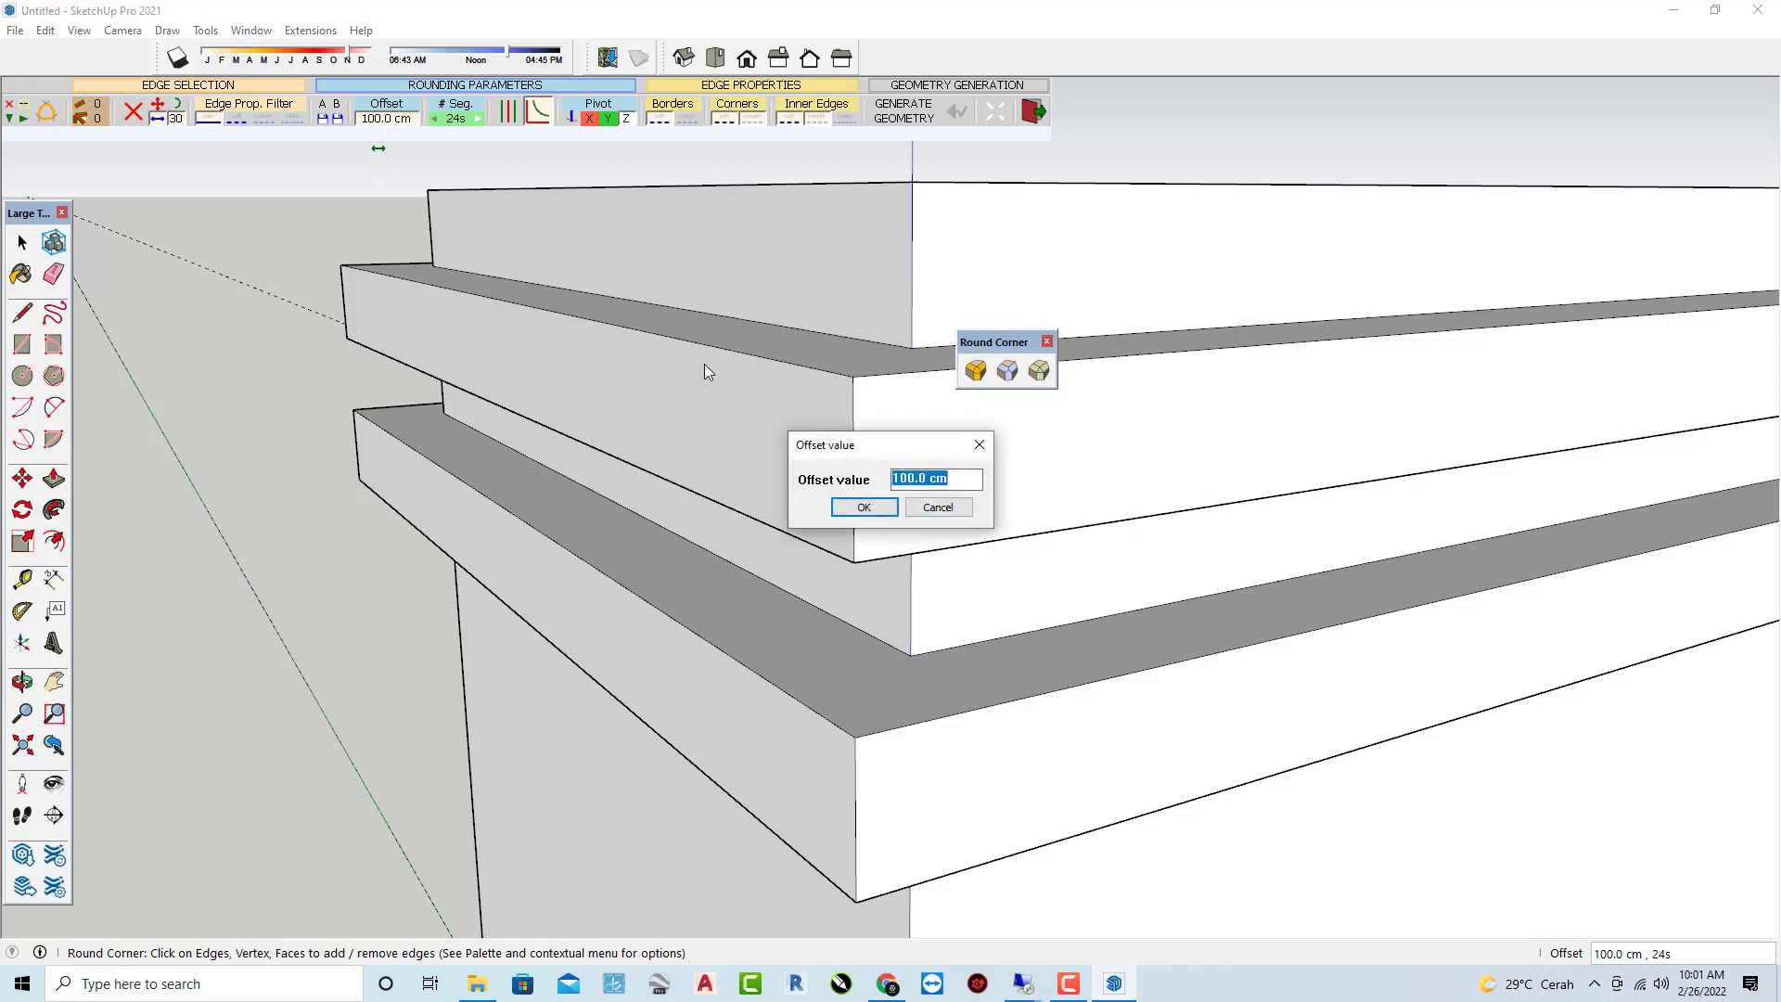
pyautogui.moveTo(874, 456); pyautogui.dragTo(1009, 442)
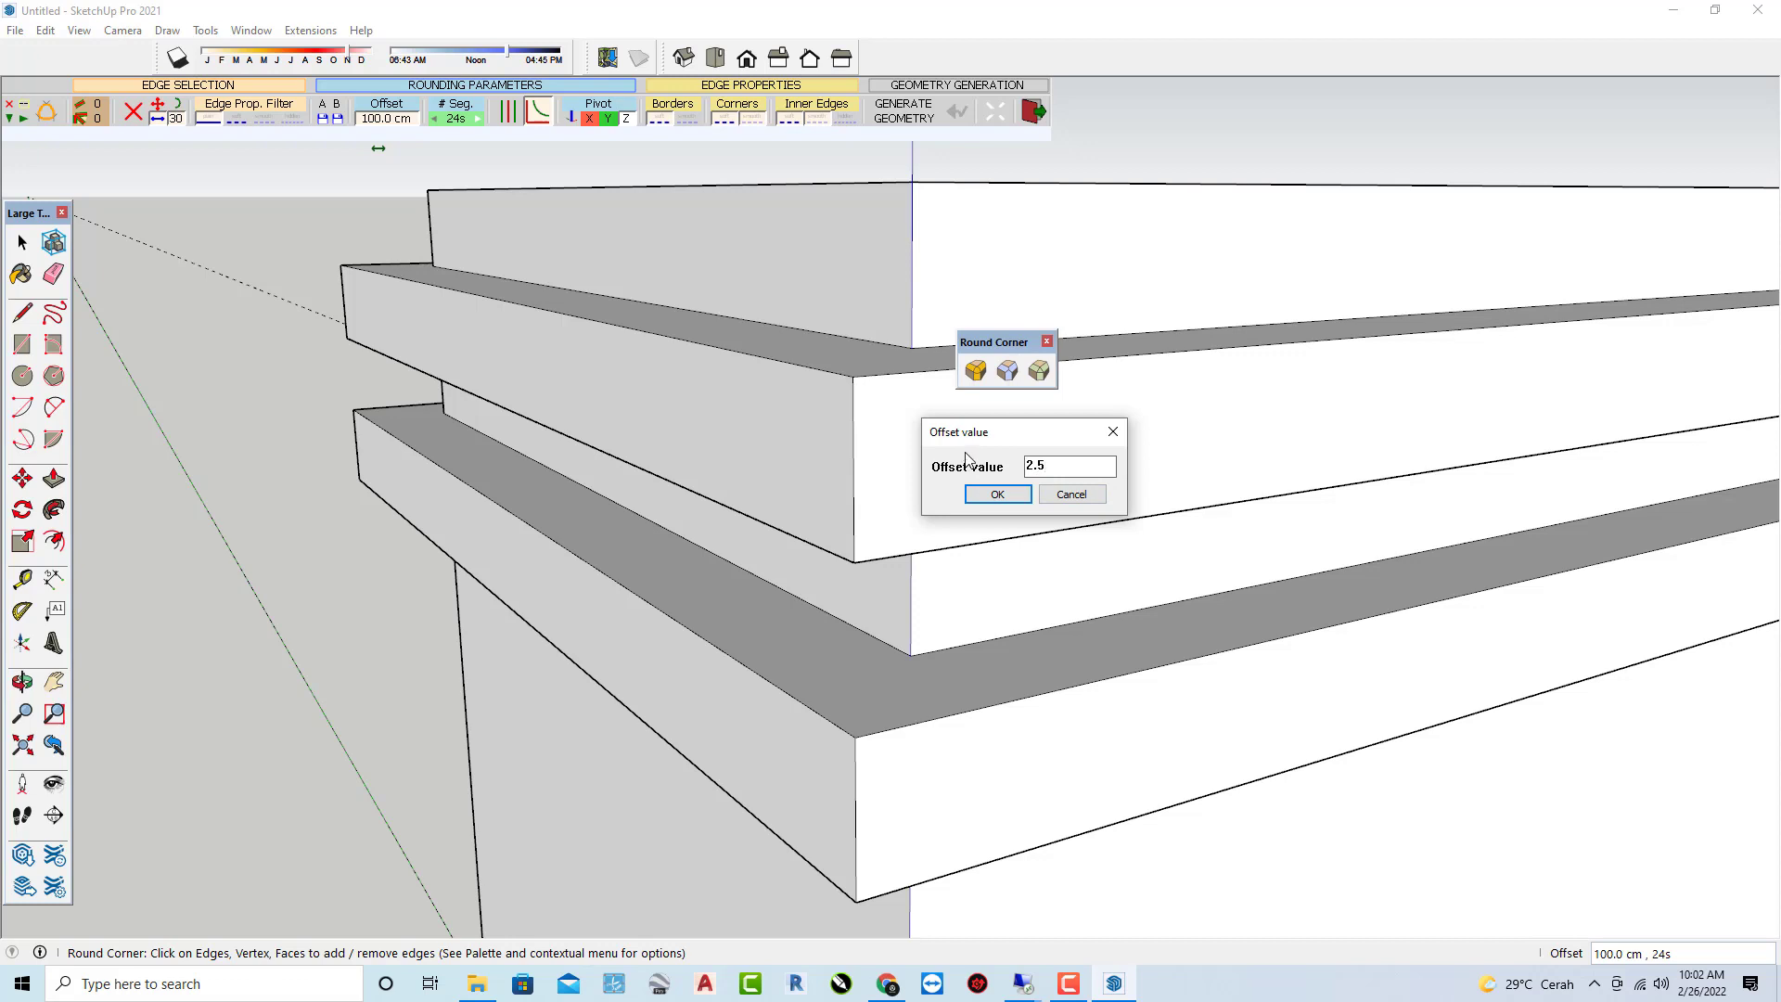
# Confirm the 2.5 cm offset and pick the upper slab's top front and right end edges.
pyautogui.click(998, 495)
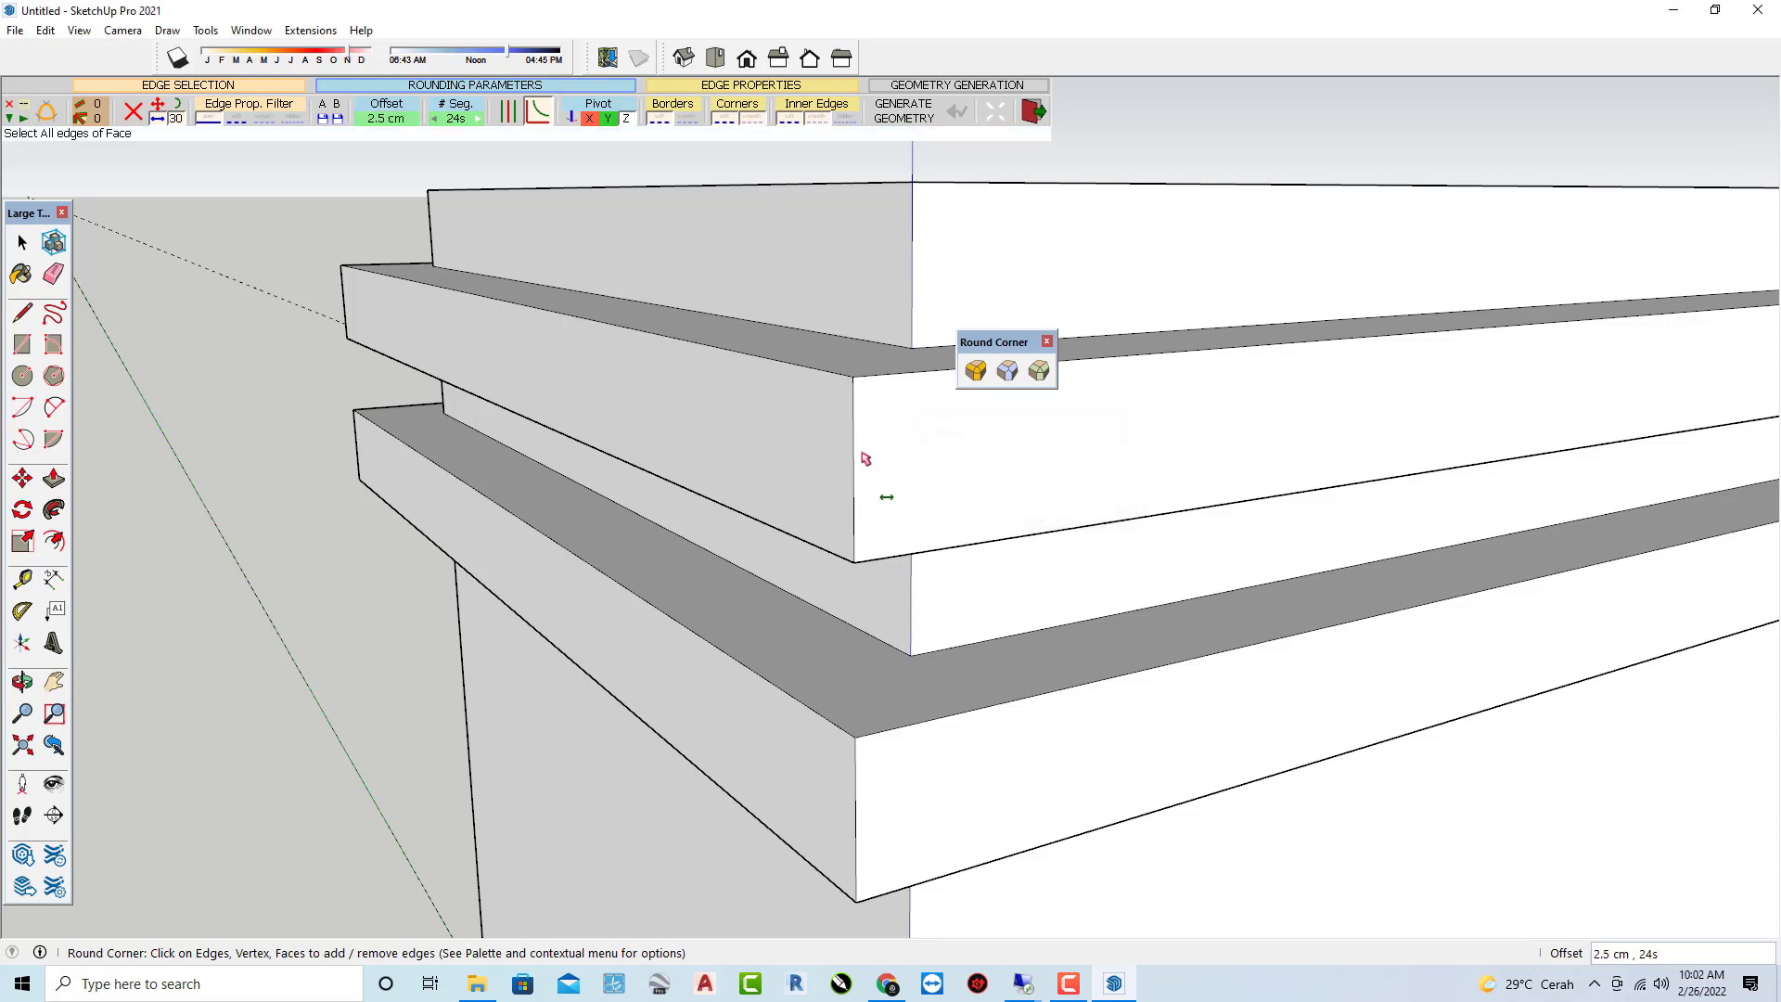
pyautogui.click(793, 369)
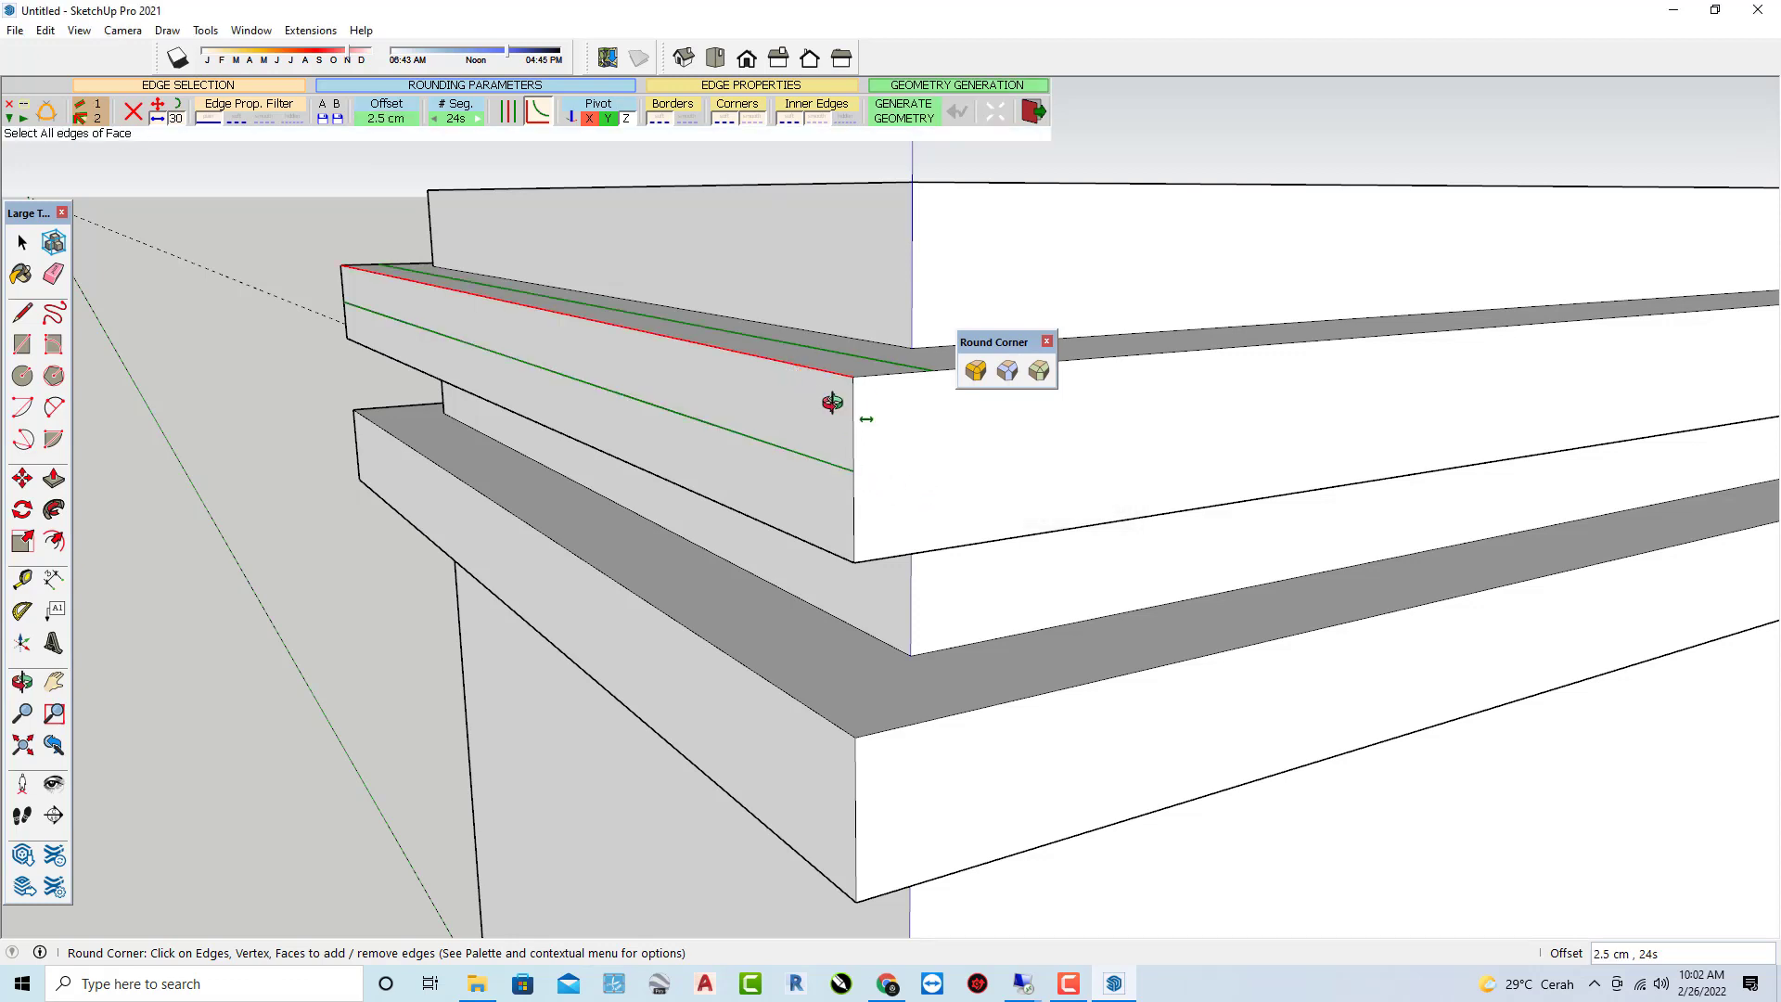
pyautogui.moveTo(835, 406)
pyautogui.mouseDown(button='middle')
pyautogui.moveTo(815, 477)
pyautogui.moveTo(904, 408)
pyautogui.mouseUp(button='middle')
pyautogui.scroll(-3, 900, 408)
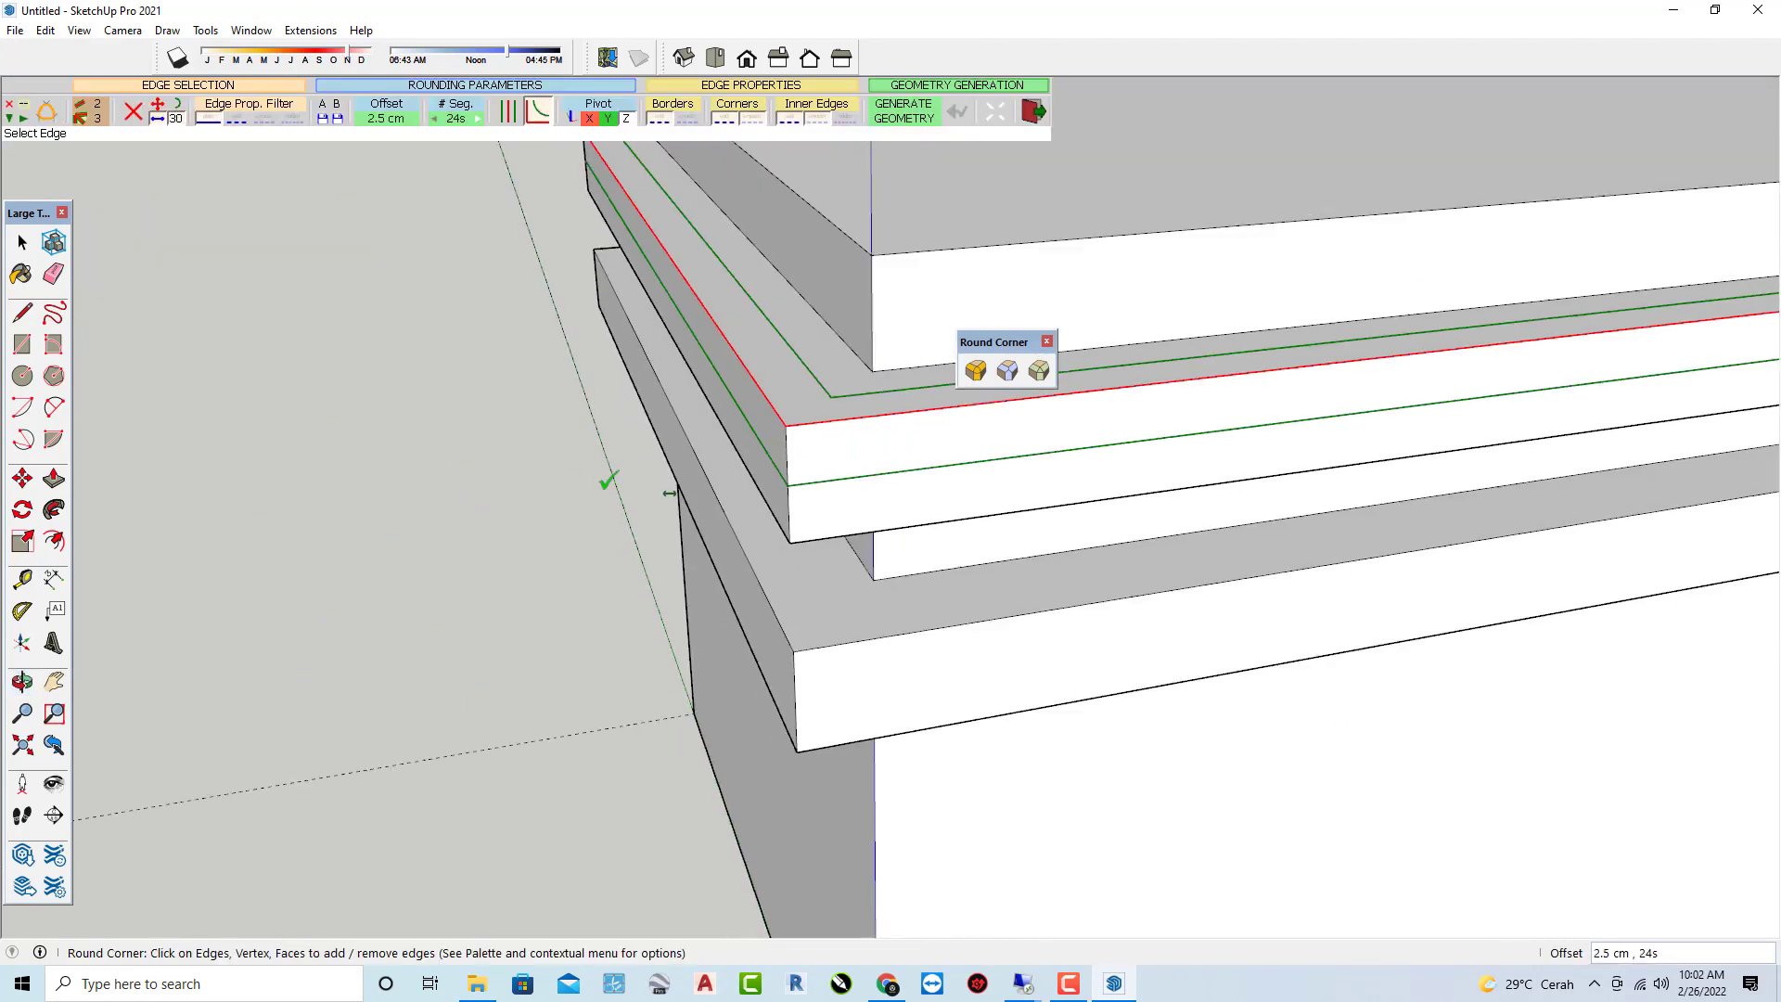
pyautogui.scroll(-3, 605, 477)
pyautogui.moveTo(902, 504); pyautogui.dragTo(541, 501, button='middle')
pyautogui.scroll(3, 1119, 509)
pyautogui.click(1119, 509)
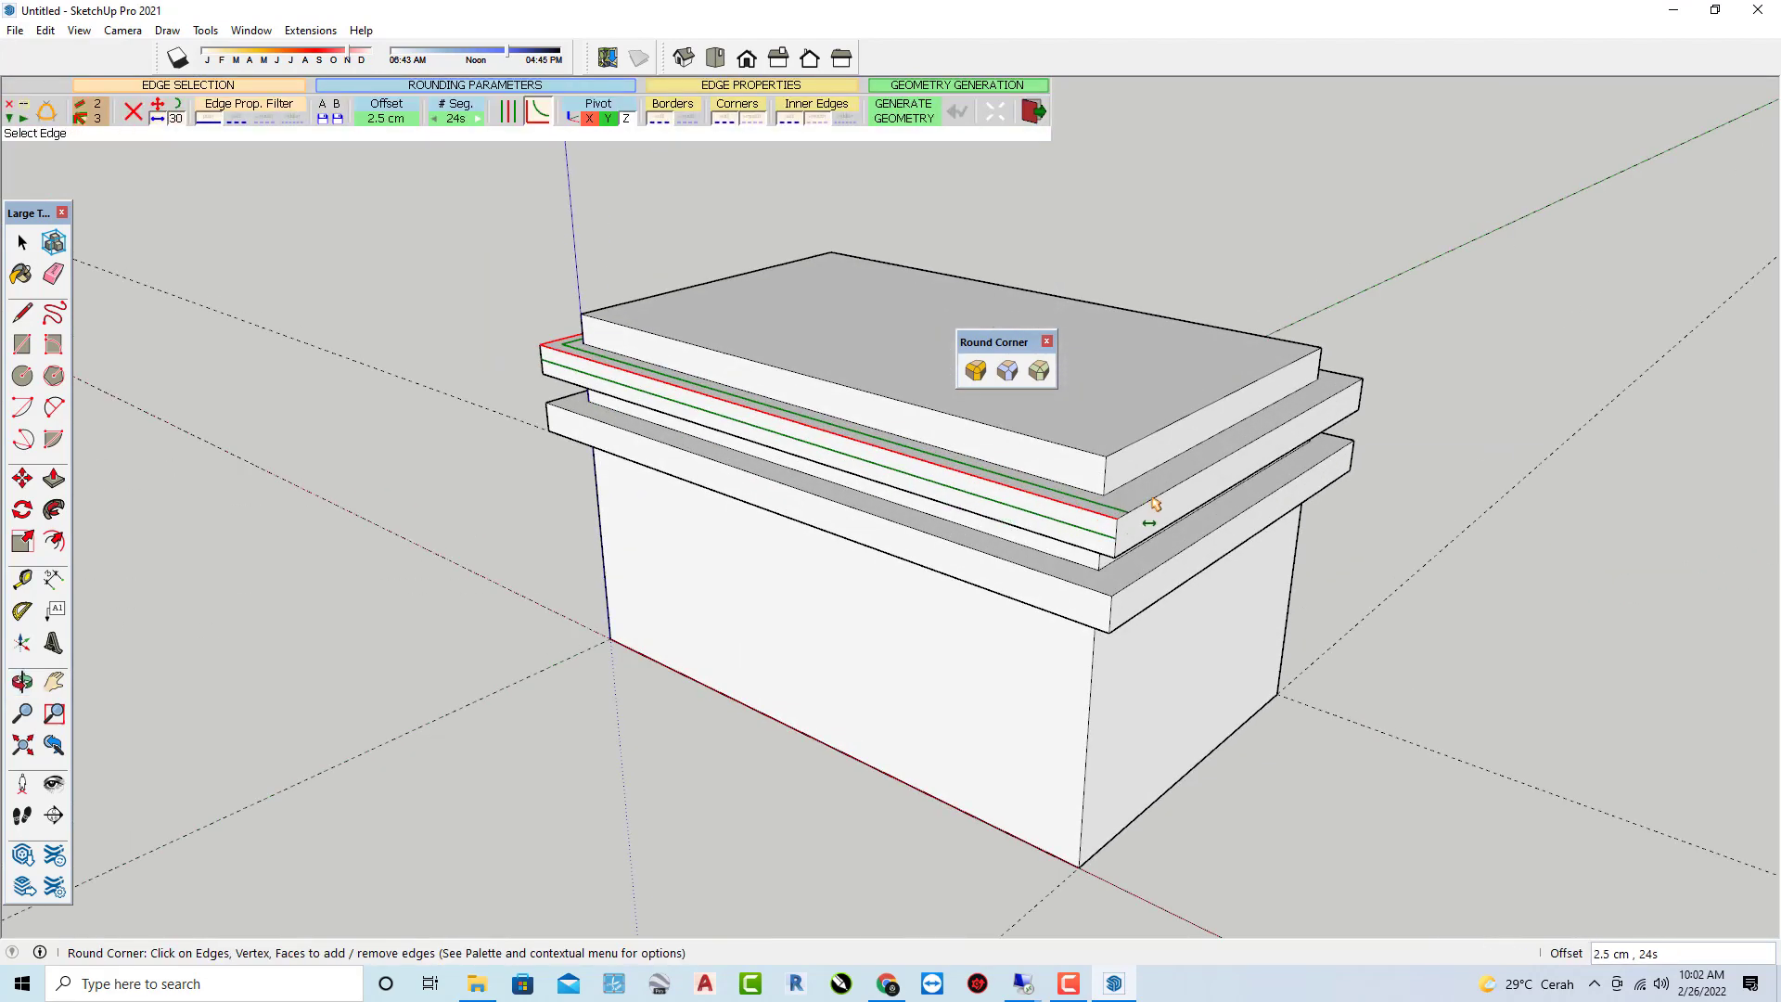
pyautogui.click(1161, 504)
pyautogui.moveTo(1184, 505); pyautogui.dragTo(482, 501, button='middle')
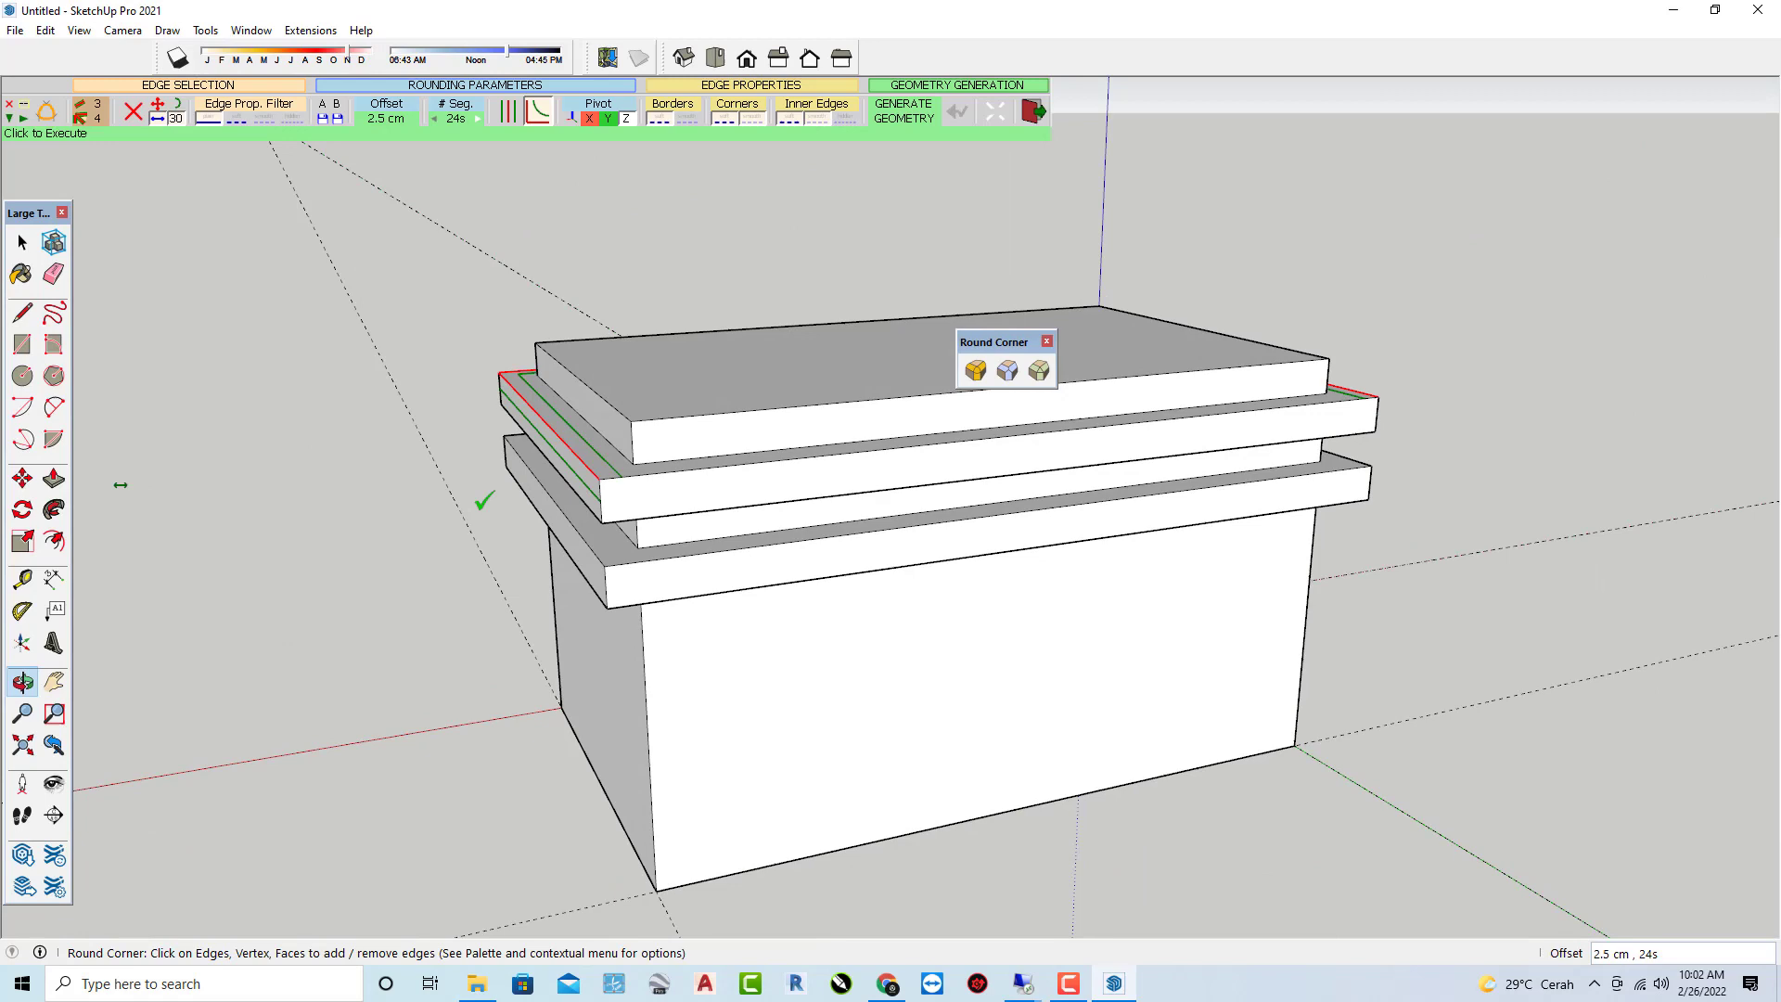
# Pick more slab edges, then abandon that rounding selection by switching to Eraser.
pyautogui.click(687, 478)
pyautogui.moveTo(687, 479); pyautogui.dragTo(245, 477, button='middle')
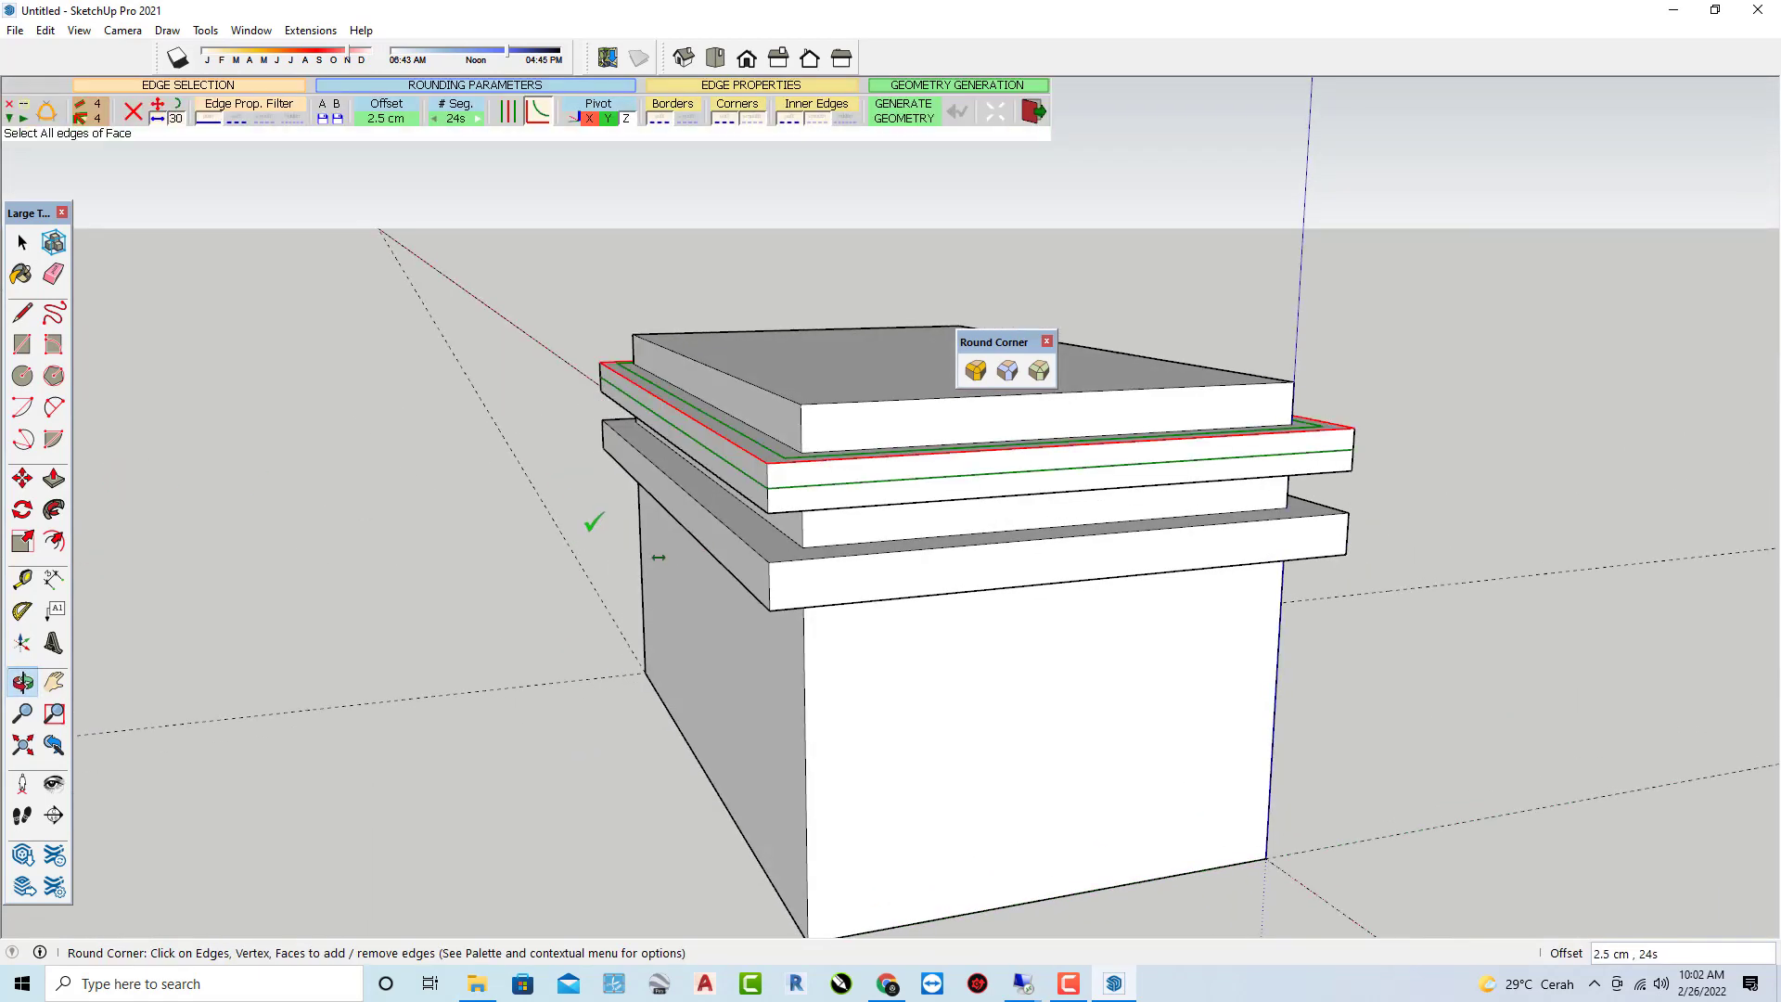
pyautogui.moveTo(587, 516)
pyautogui.mouseDown(button='middle')
pyautogui.moveTo(662, 430)
pyautogui.moveTo(365, 390)
pyautogui.mouseUp(button='middle')
pyautogui.scroll(2, 502, 396)
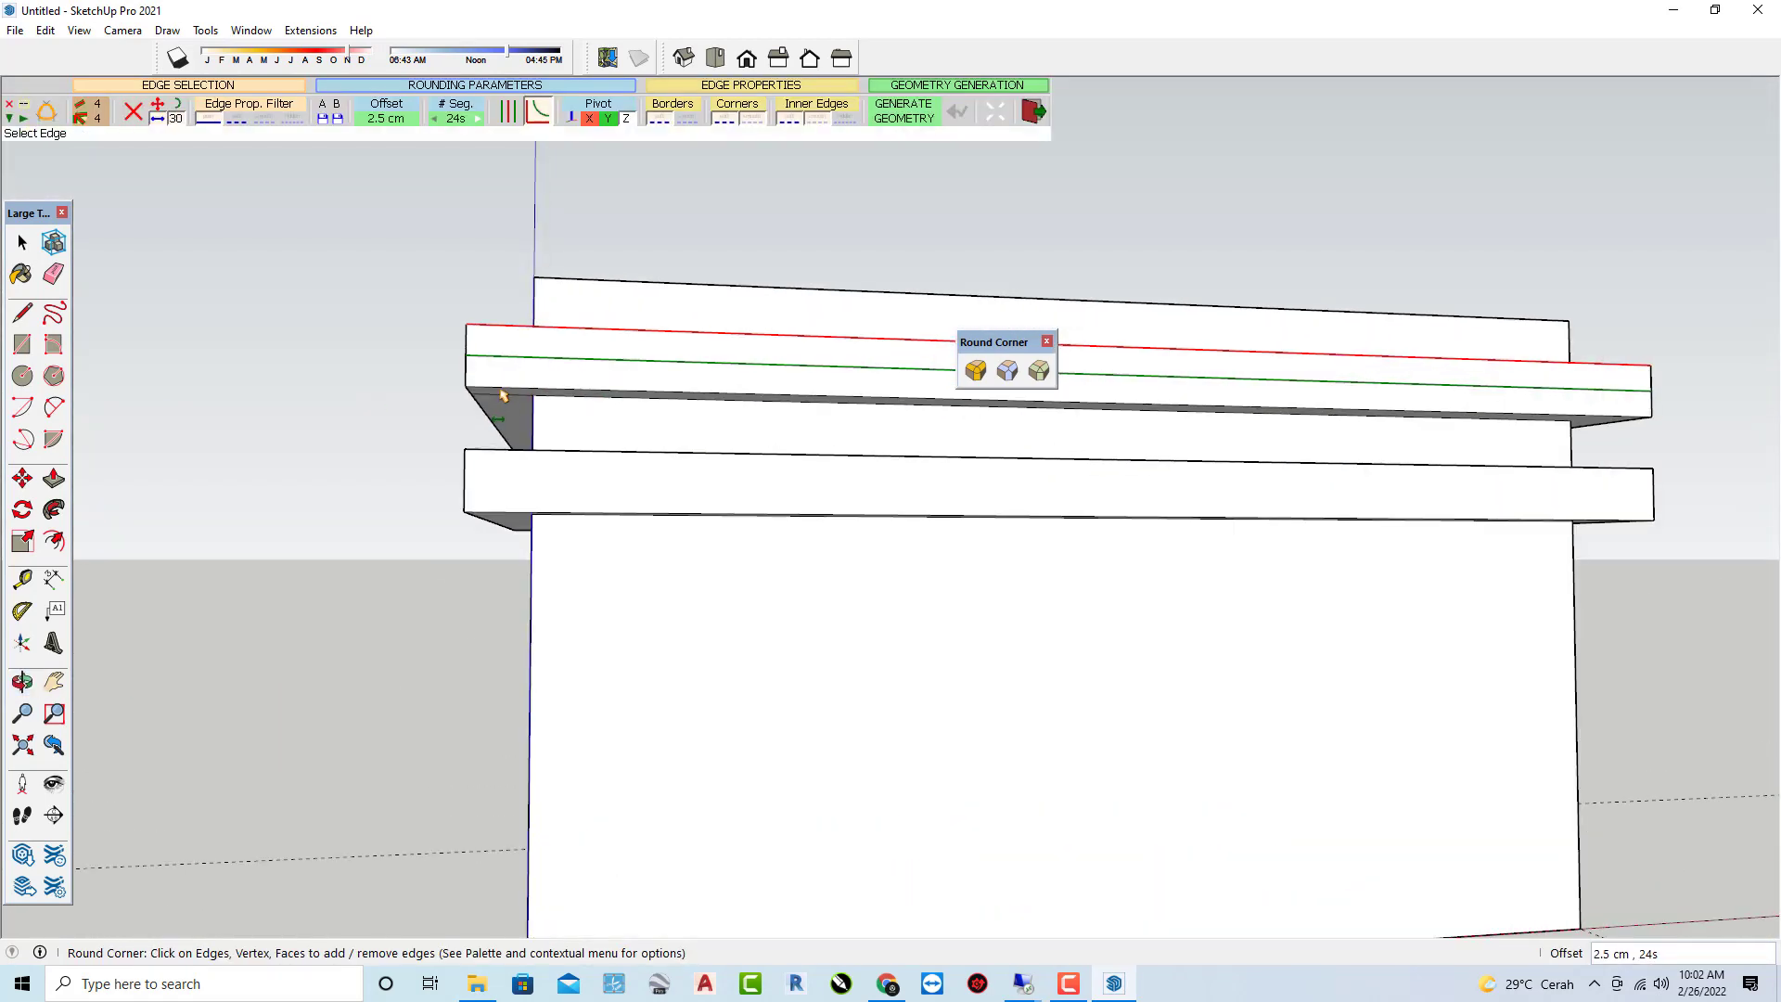
pyautogui.click(506, 389)
pyautogui.moveTo(501, 394)
pyautogui.mouseDown(button='middle')
pyautogui.moveTo(687, 398)
pyautogui.moveTo(684, 298)
pyautogui.moveTo(719, 349)
pyautogui.mouseUp(button='middle')
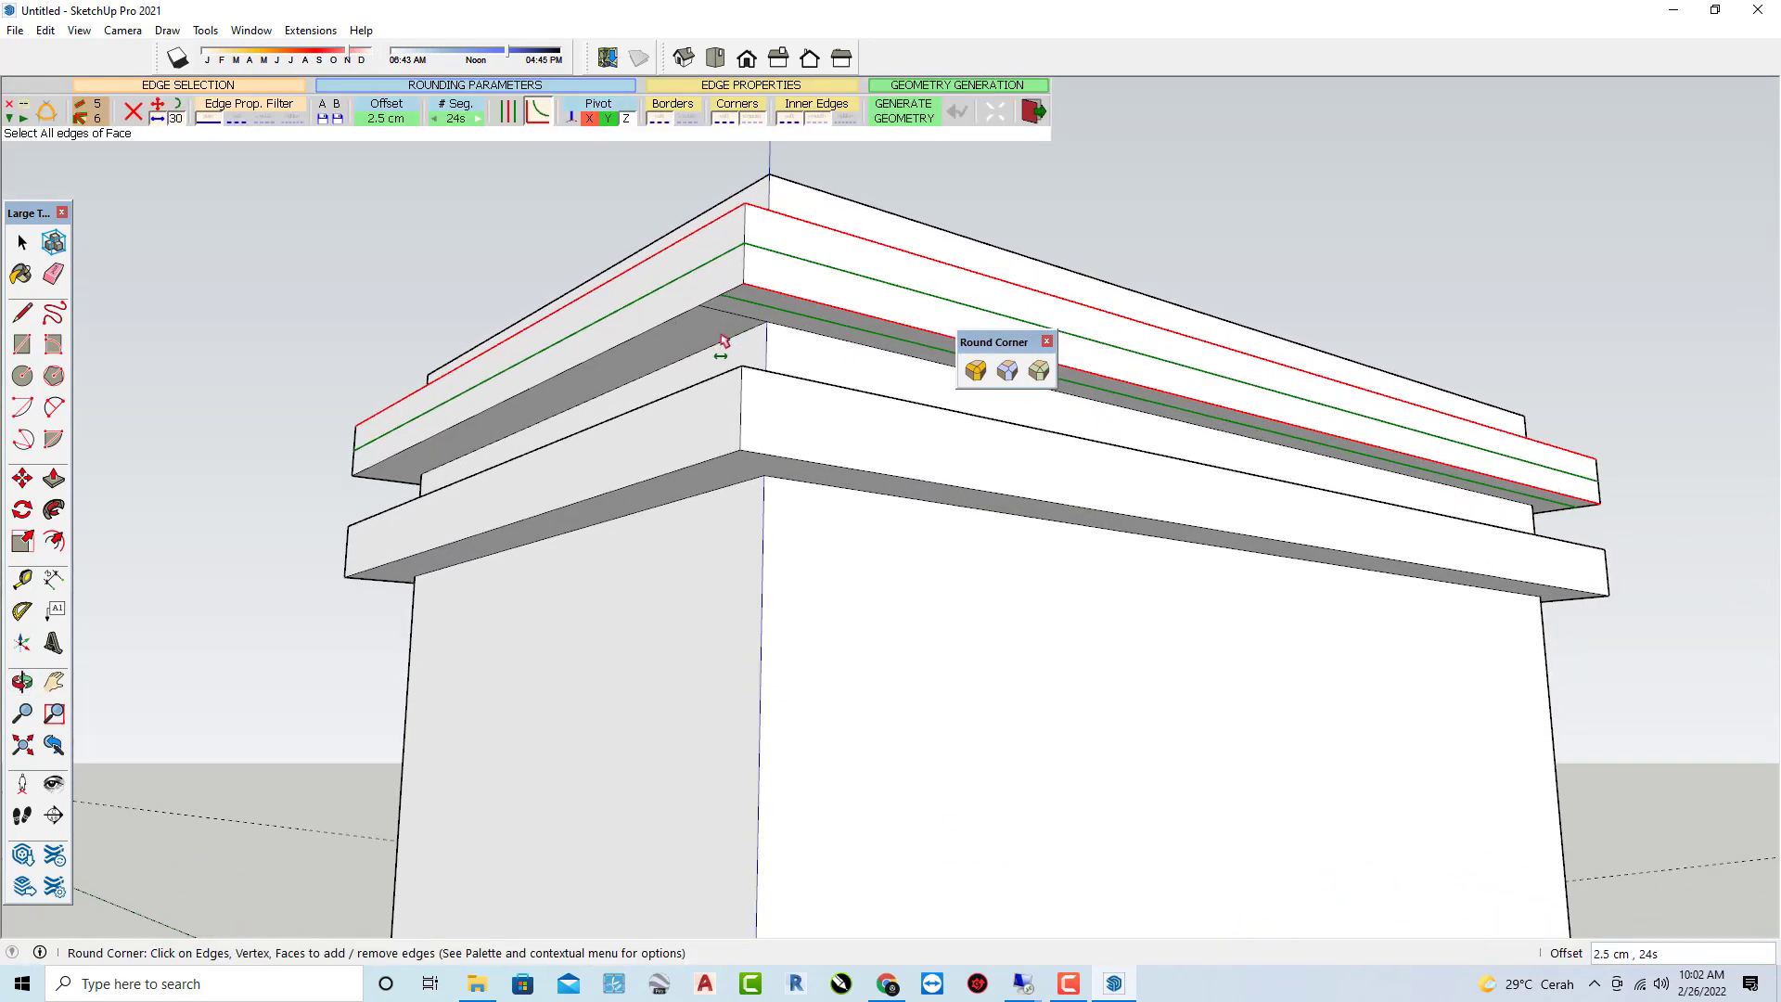
pyautogui.scroll(2, 722, 326)
pyautogui.press('e')
pyautogui.scroll(-1, 681, 336)
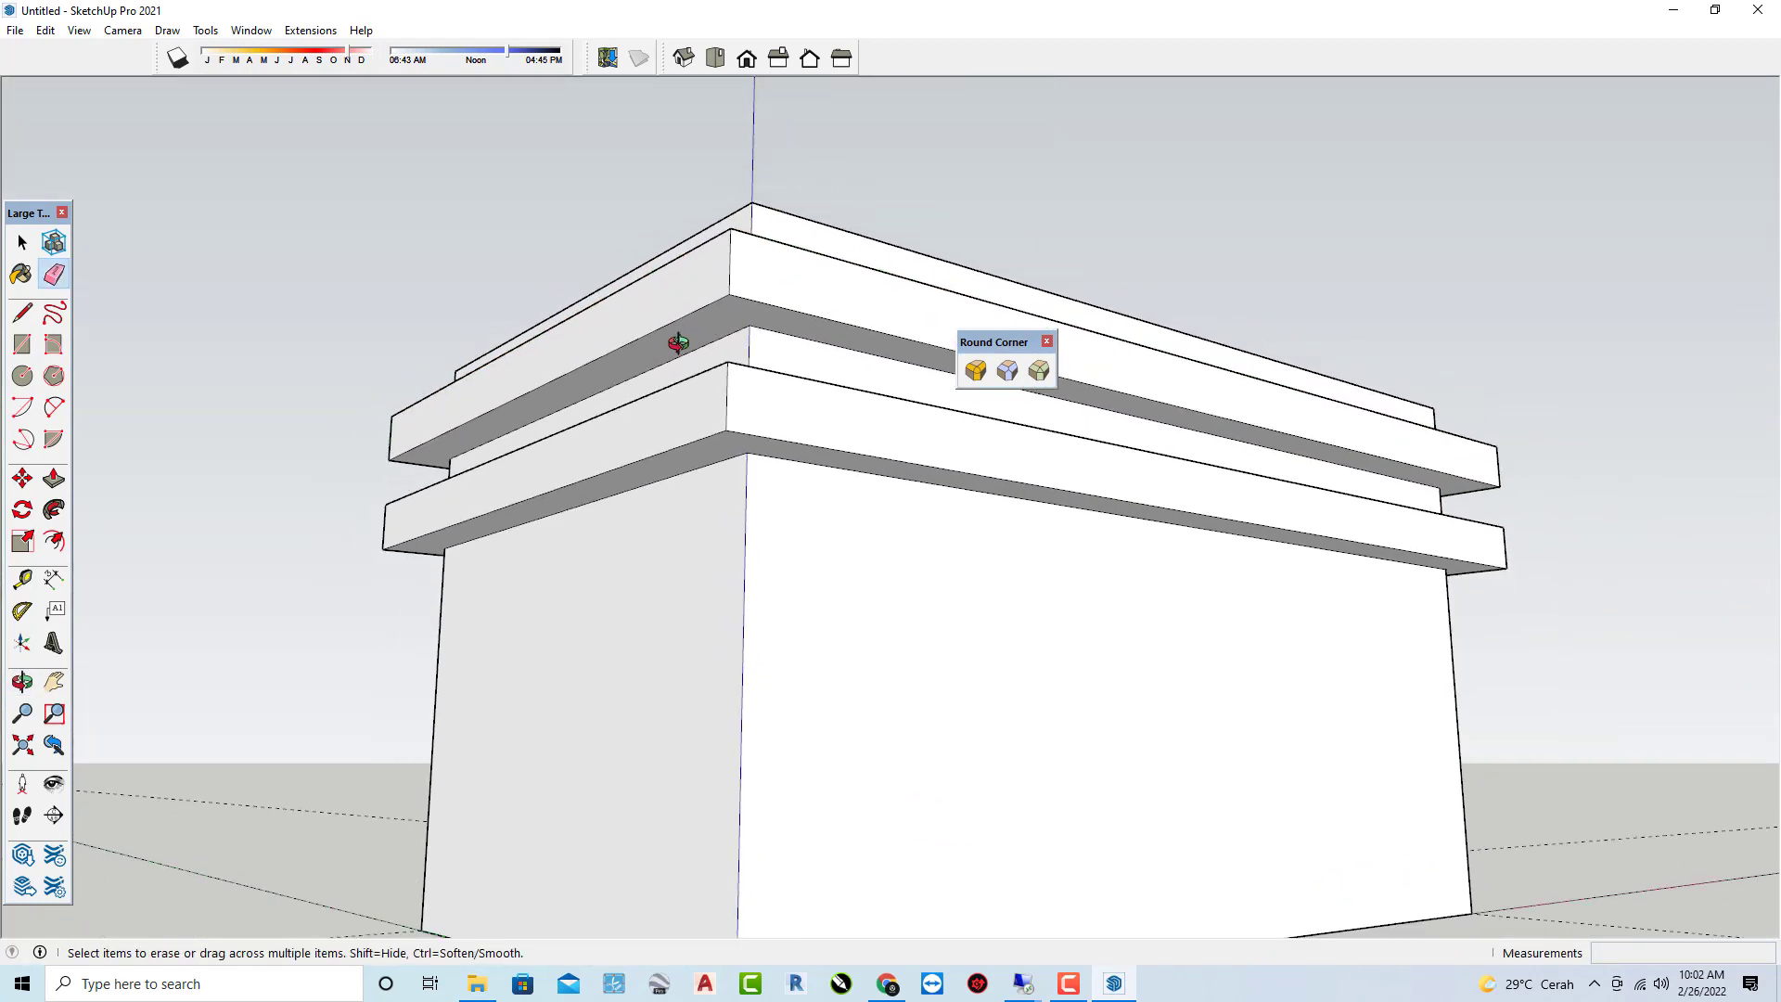
pyautogui.moveTo(667, 338)
pyautogui.mouseDown(button='middle')
pyautogui.moveTo(664, 442)
pyautogui.moveTo(962, 426)
pyautogui.mouseUp(button='middle')
# Restart 3D rounding and select the upper slab's top and lower front and left edges.
pyautogui.click(979, 375)
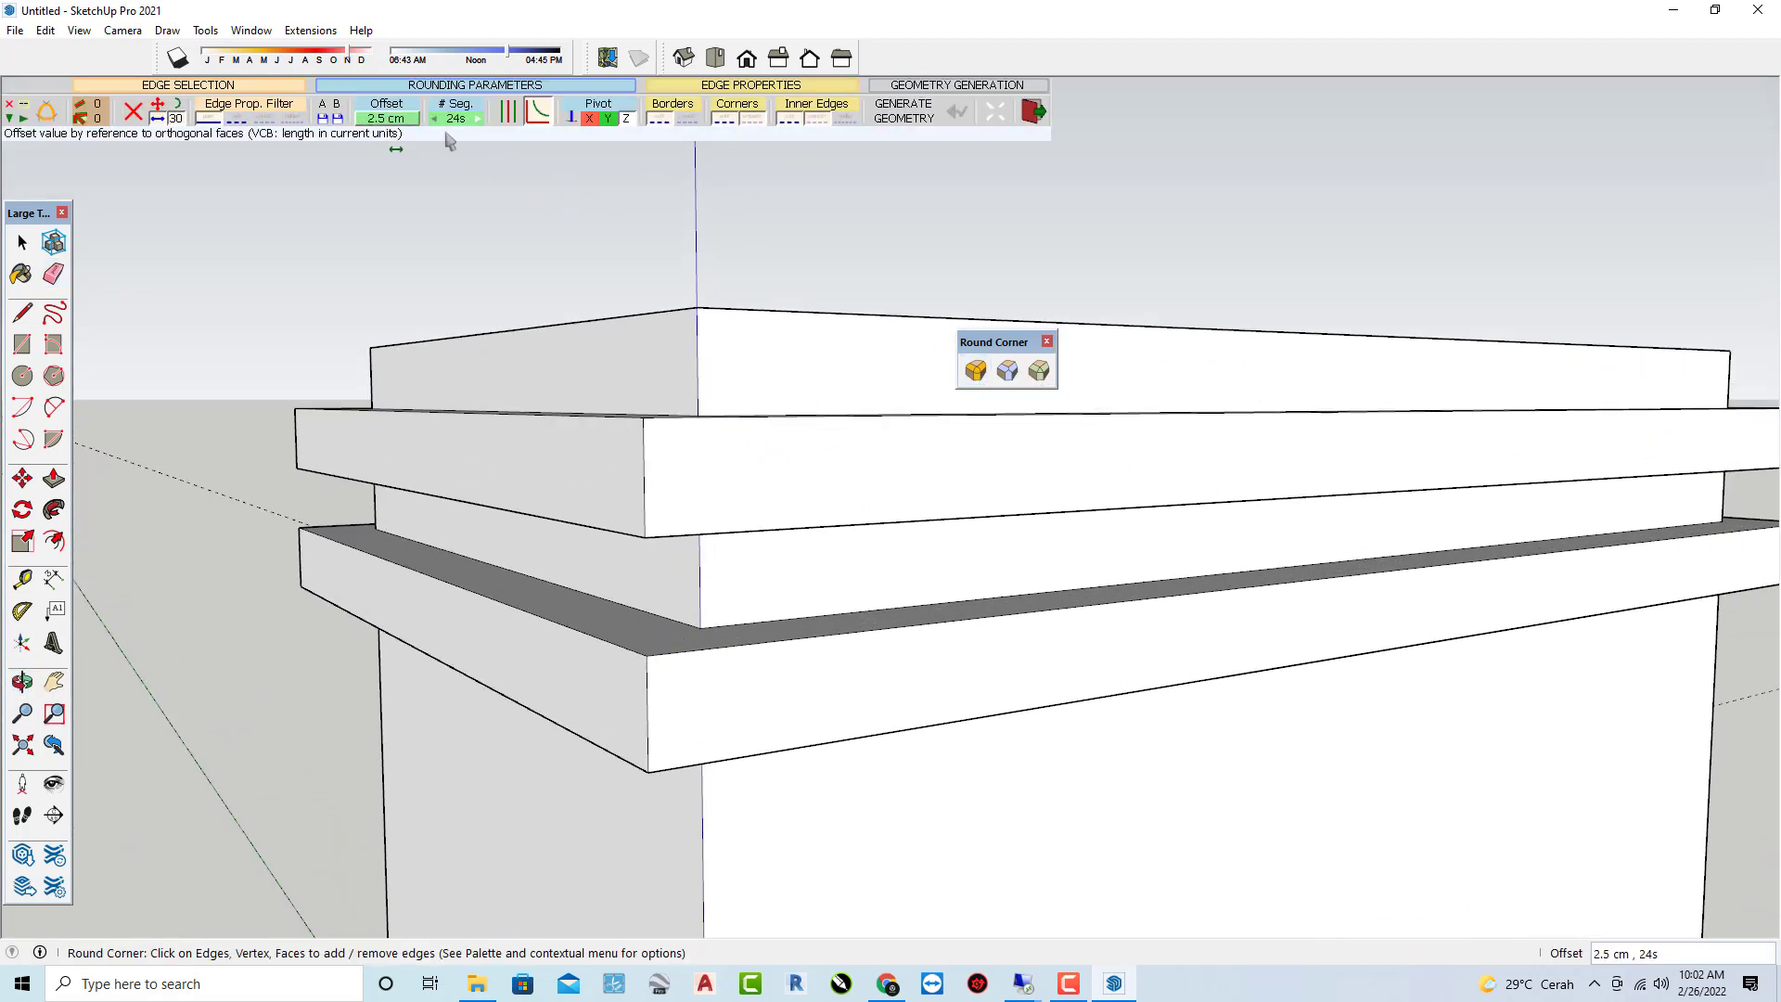
pyautogui.click(617, 418)
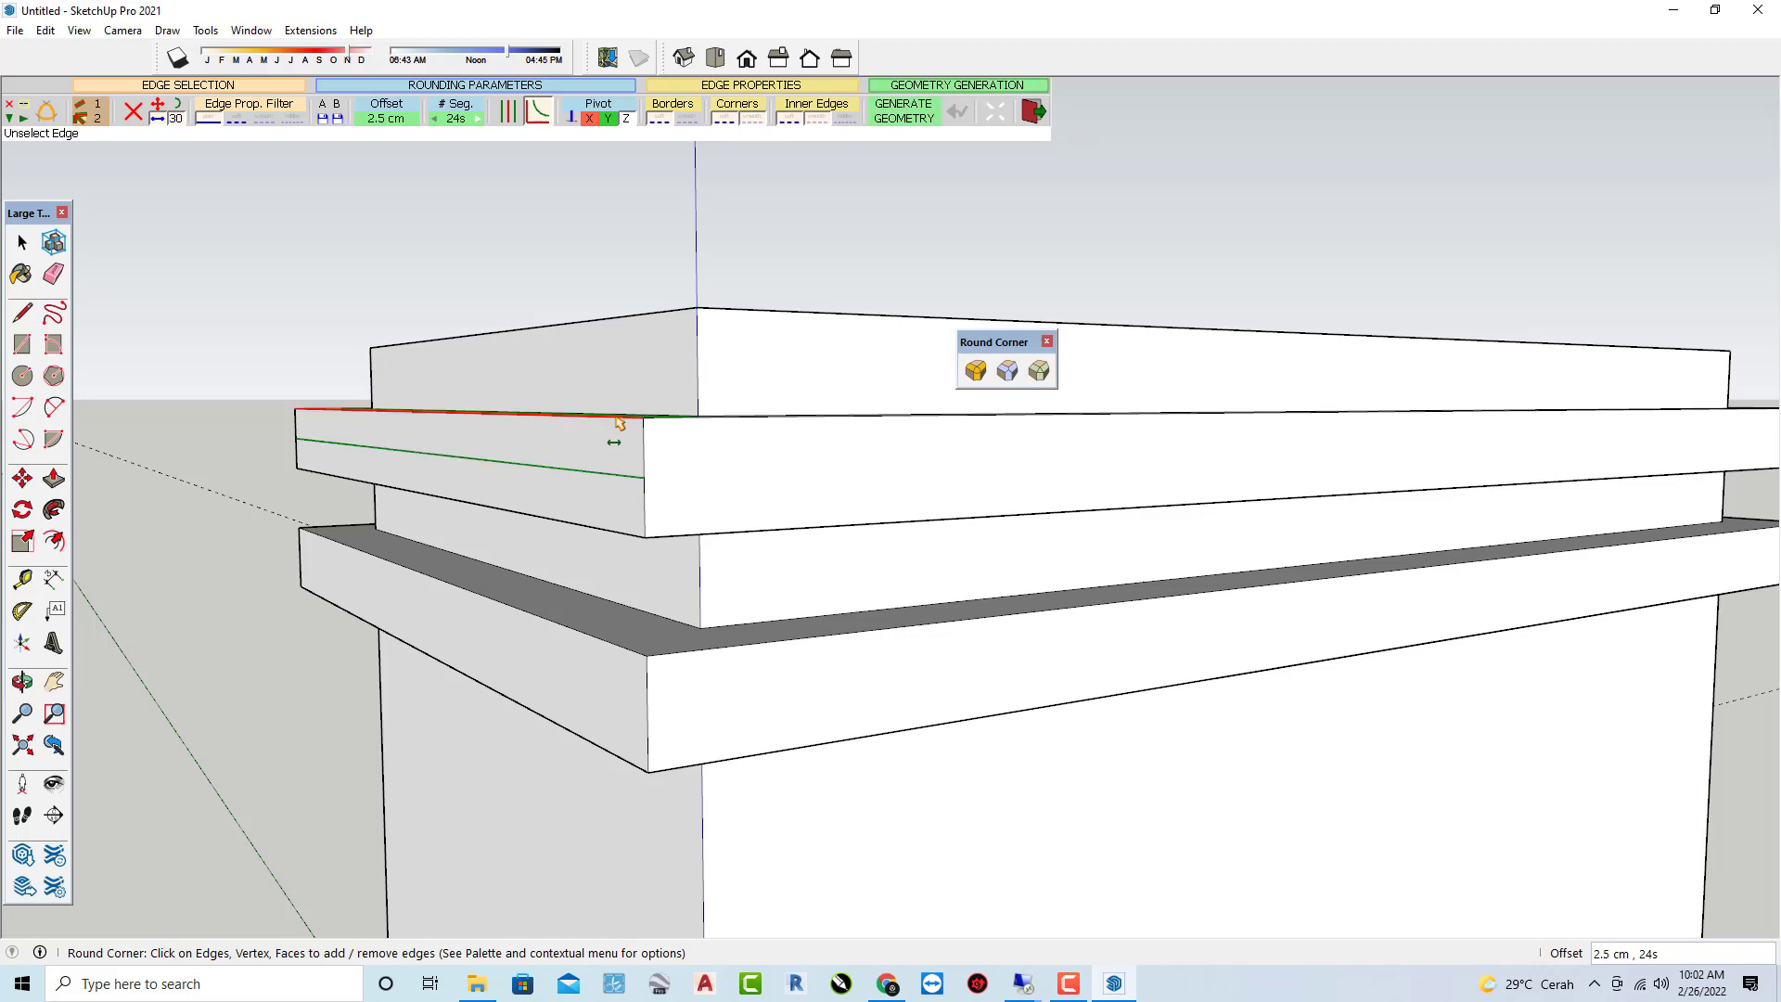
pyautogui.click(680, 429)
pyautogui.click(682, 535)
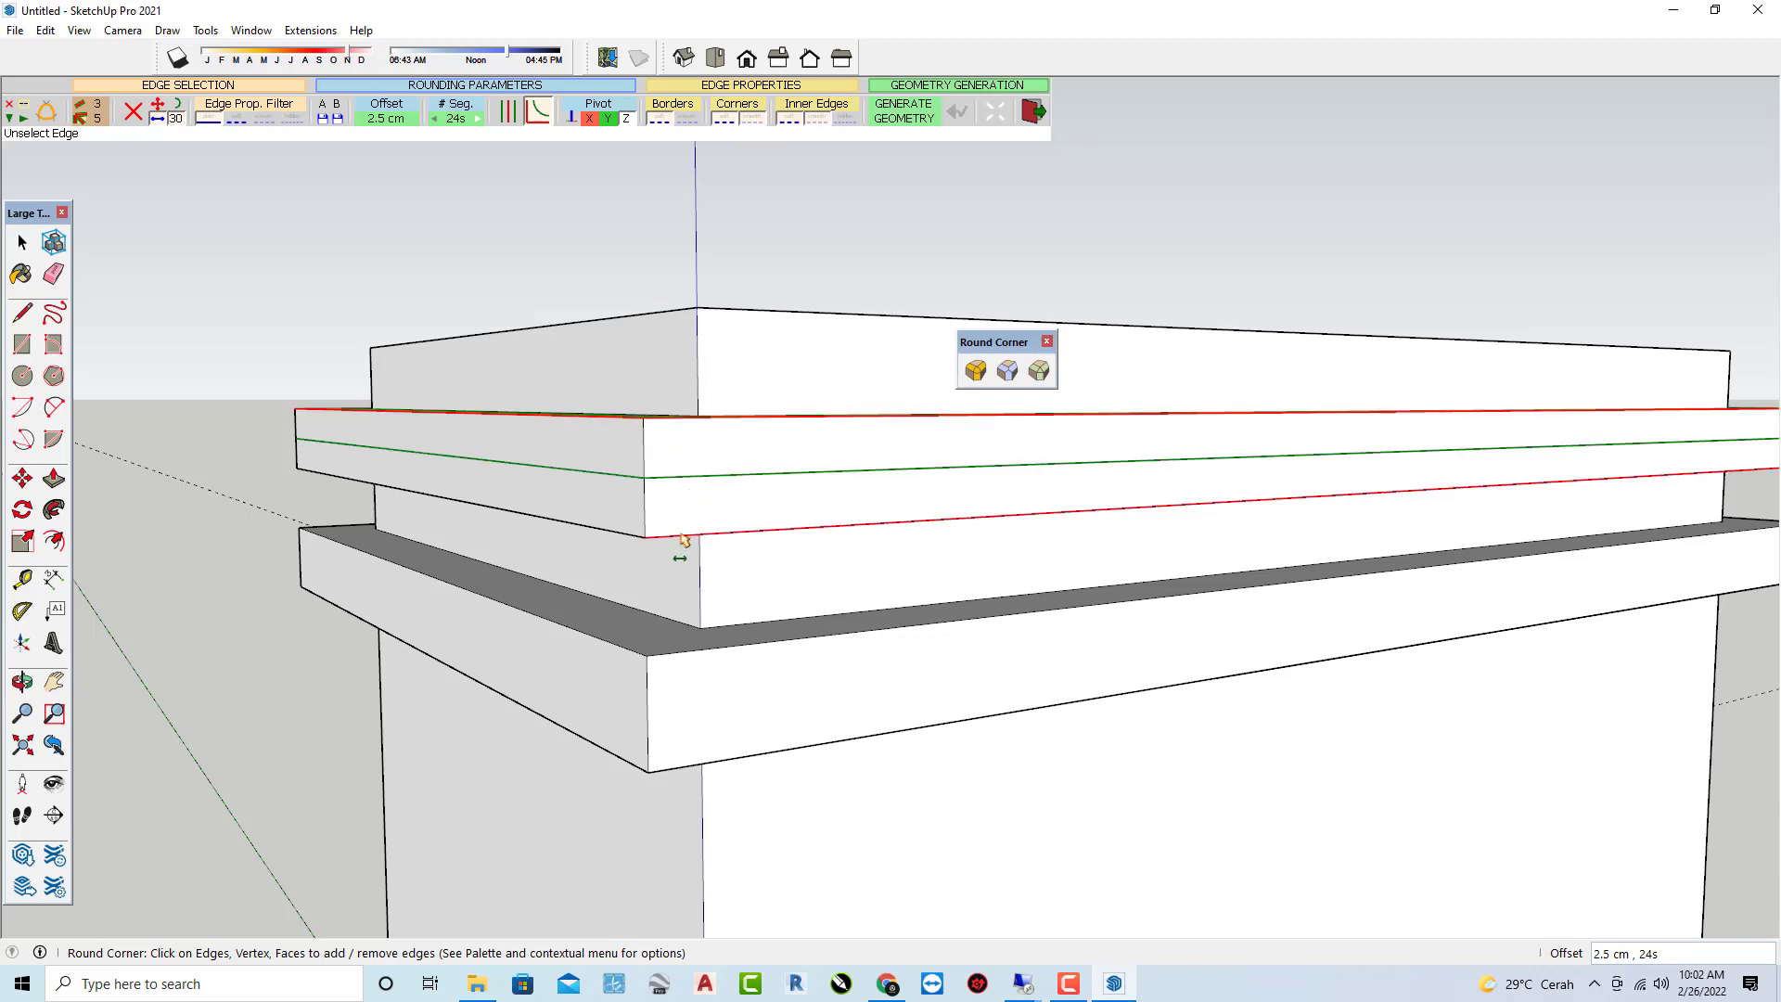
pyautogui.click(611, 530)
pyautogui.moveTo(612, 532)
pyautogui.mouseDown(button='middle')
pyautogui.moveTo(901, 464)
pyautogui.moveTo(579, 415)
pyautogui.mouseUp(button='middle')
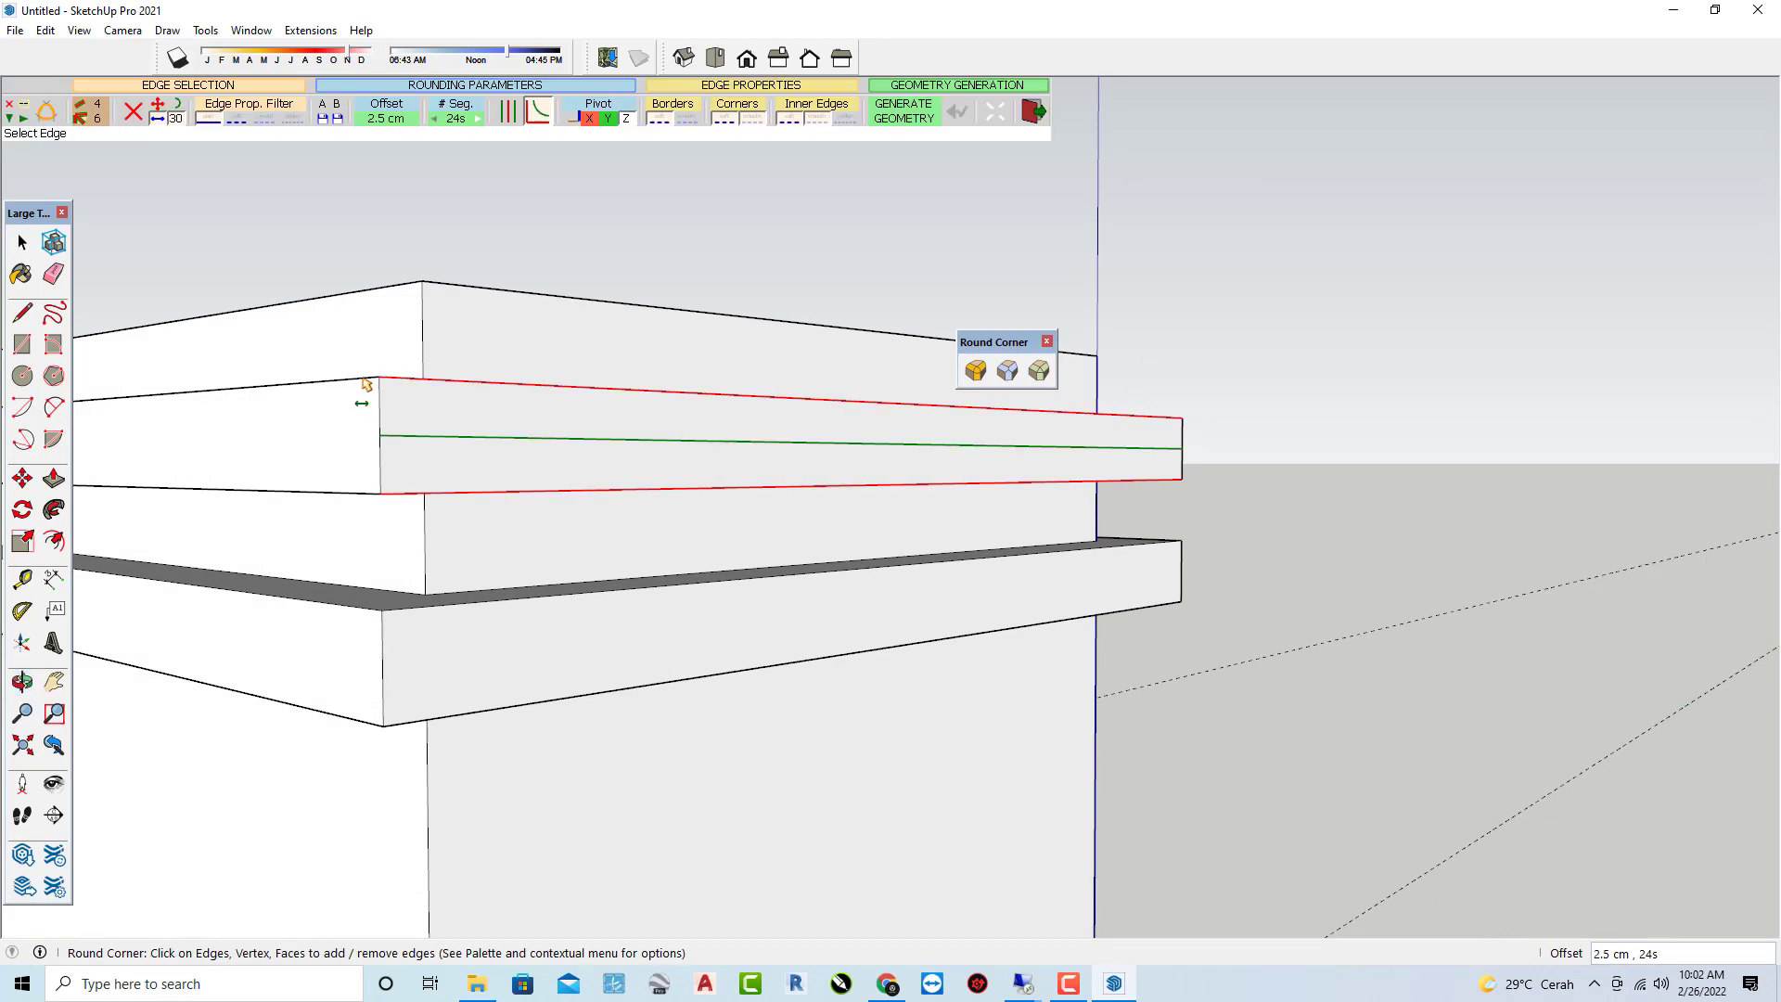
pyautogui.moveTo(492, 501)
pyautogui.mouseDown(button='middle')
pyautogui.moveTo(1221, 577)
pyautogui.moveTo(1029, 549)
pyautogui.moveTo(1773, 548)
pyautogui.moveTo(807, 548)
pyautogui.moveTo(1399, 548)
pyautogui.moveTo(1125, 575)
pyautogui.mouseUp(button='middle')
# Add the slab's left top and lower edges and generate the 24-segment, 2.5 cm bullnose.
pyautogui.click(716, 527)
pyautogui.click(720, 586)
pyautogui.moveTo(943, 529)
pyautogui.mouseDown(button='middle')
pyautogui.moveTo(414, 501)
pyautogui.moveTo(581, 517)
pyautogui.mouseUp(button='middle')
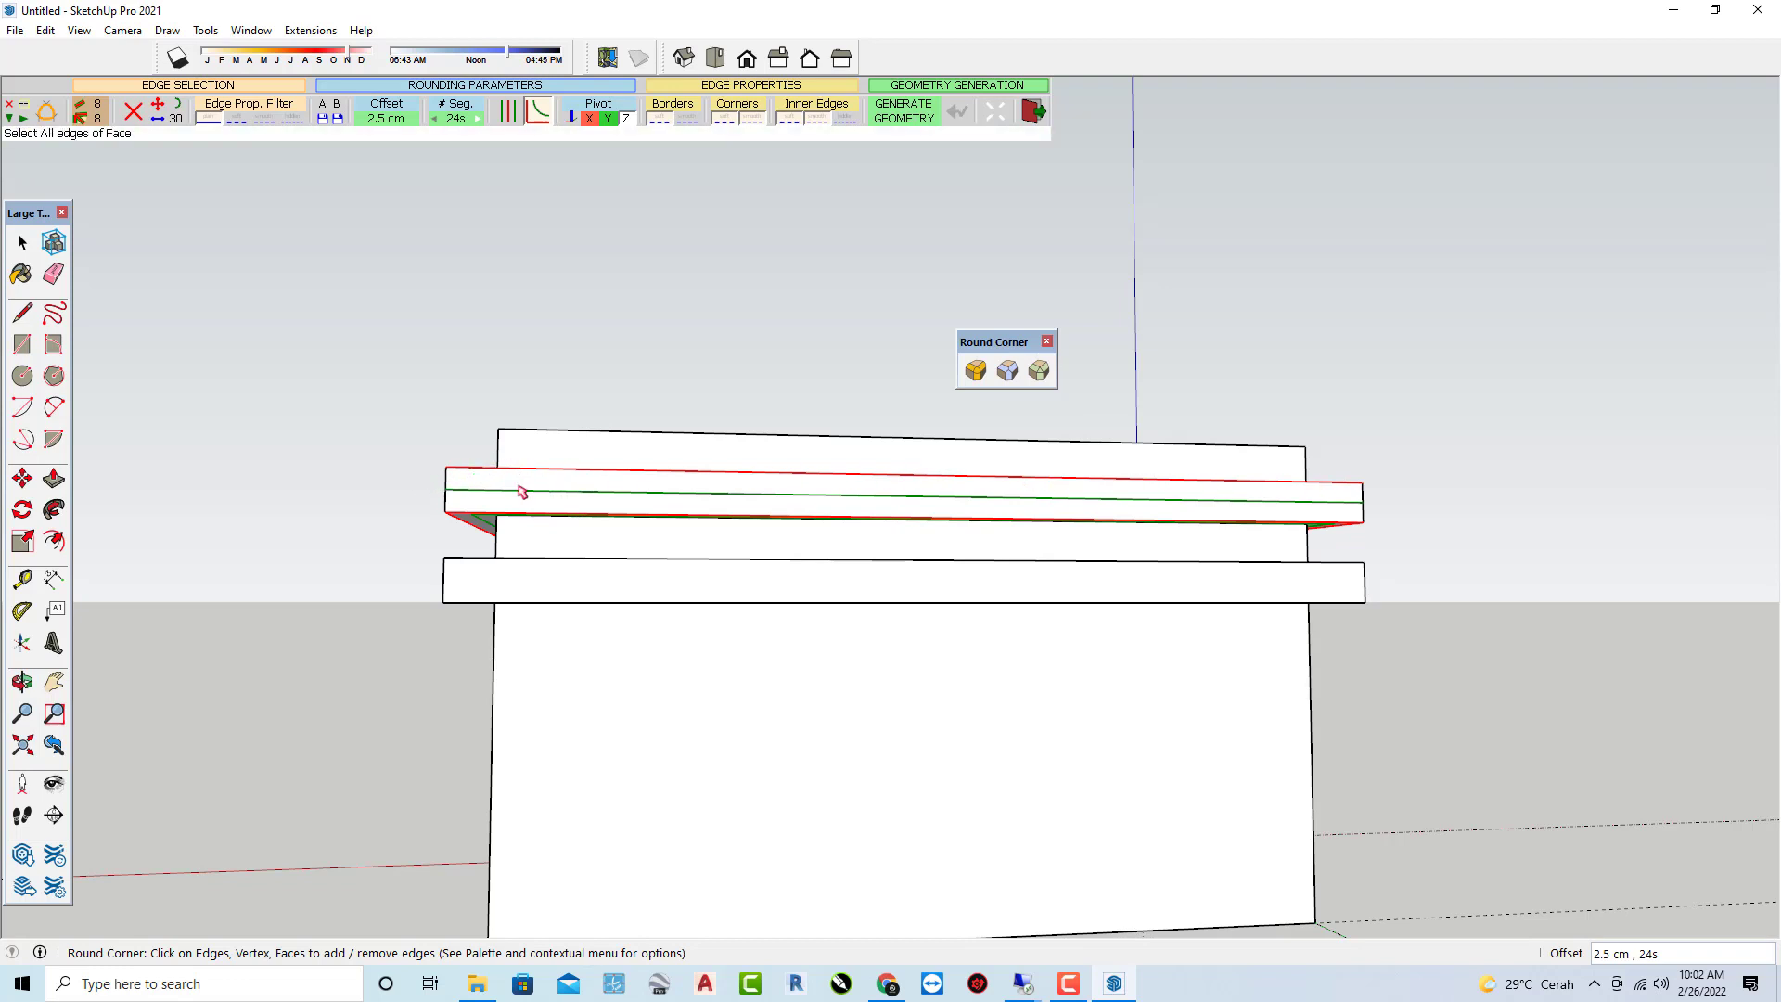
pyautogui.moveTo(724, 526); pyautogui.dragTo(674, 528, button='middle')
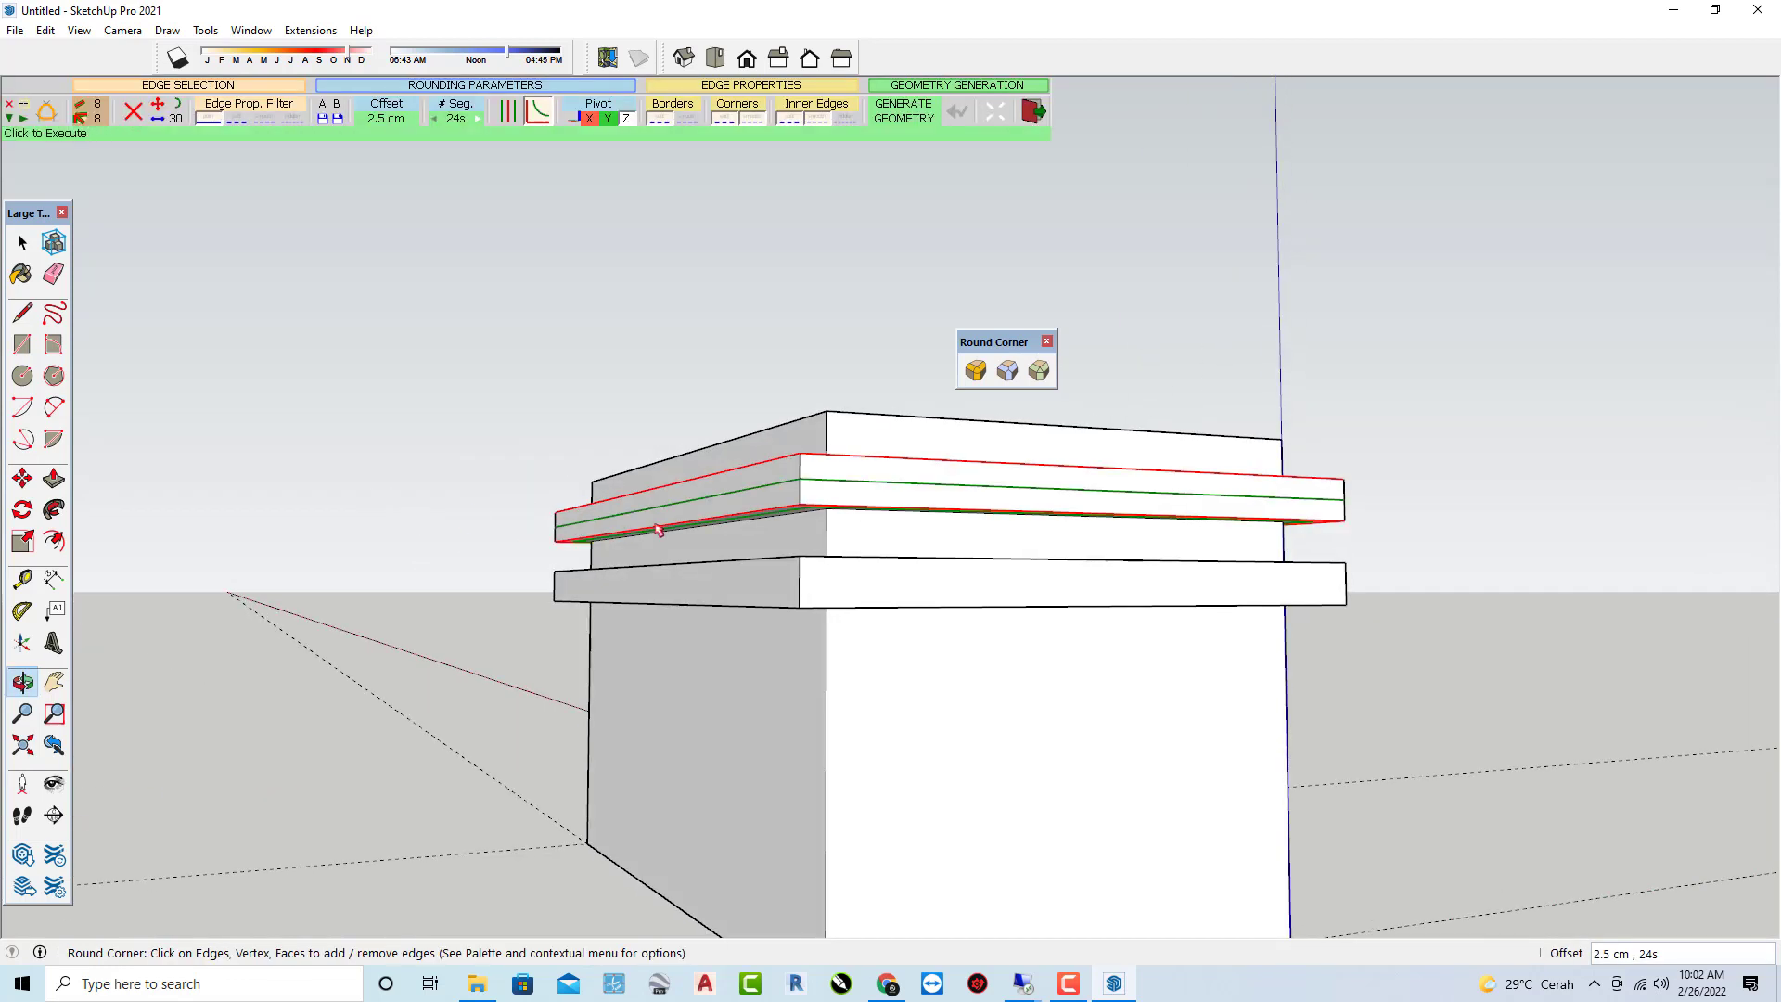
pyautogui.press('Return')
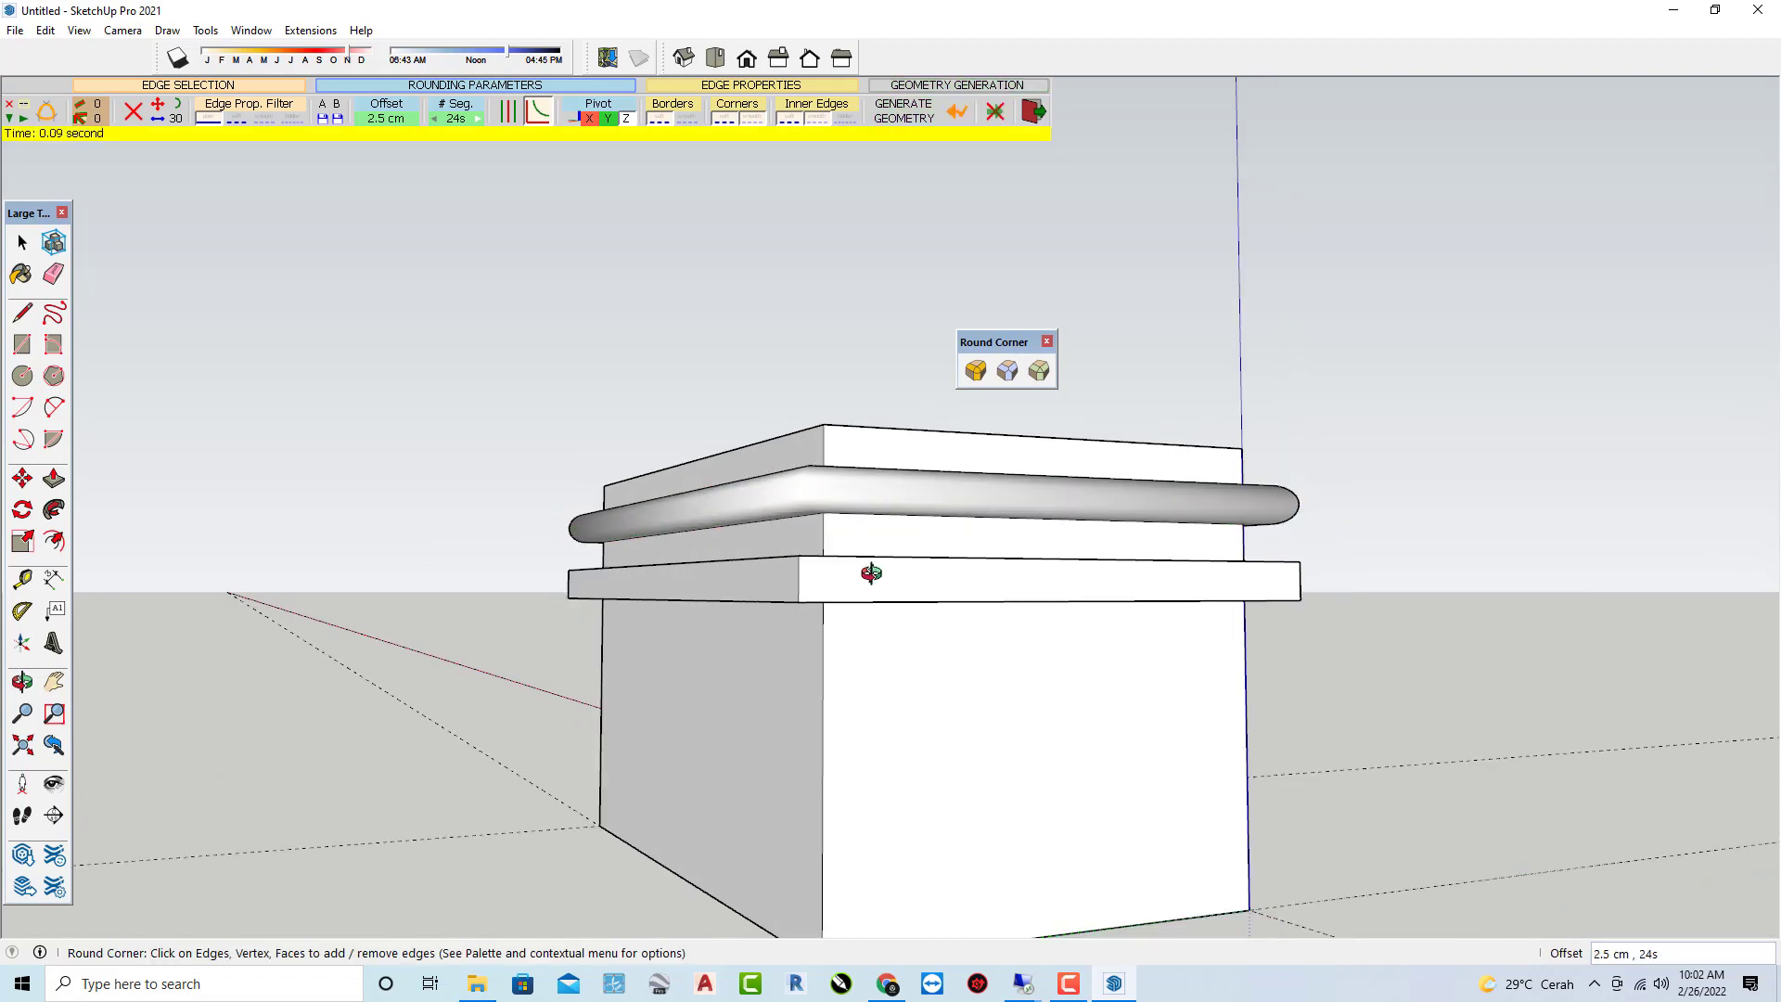
# Select the lower slab's front edge and left-side edges for rounding.
pyautogui.moveTo(871, 581)
pyautogui.mouseDown(button='middle')
pyautogui.moveTo(584, 667)
pyautogui.moveTo(363, 697)
pyautogui.moveTo(413, 683)
pyautogui.moveTo(372, 615)
pyautogui.mouseUp(button='middle')
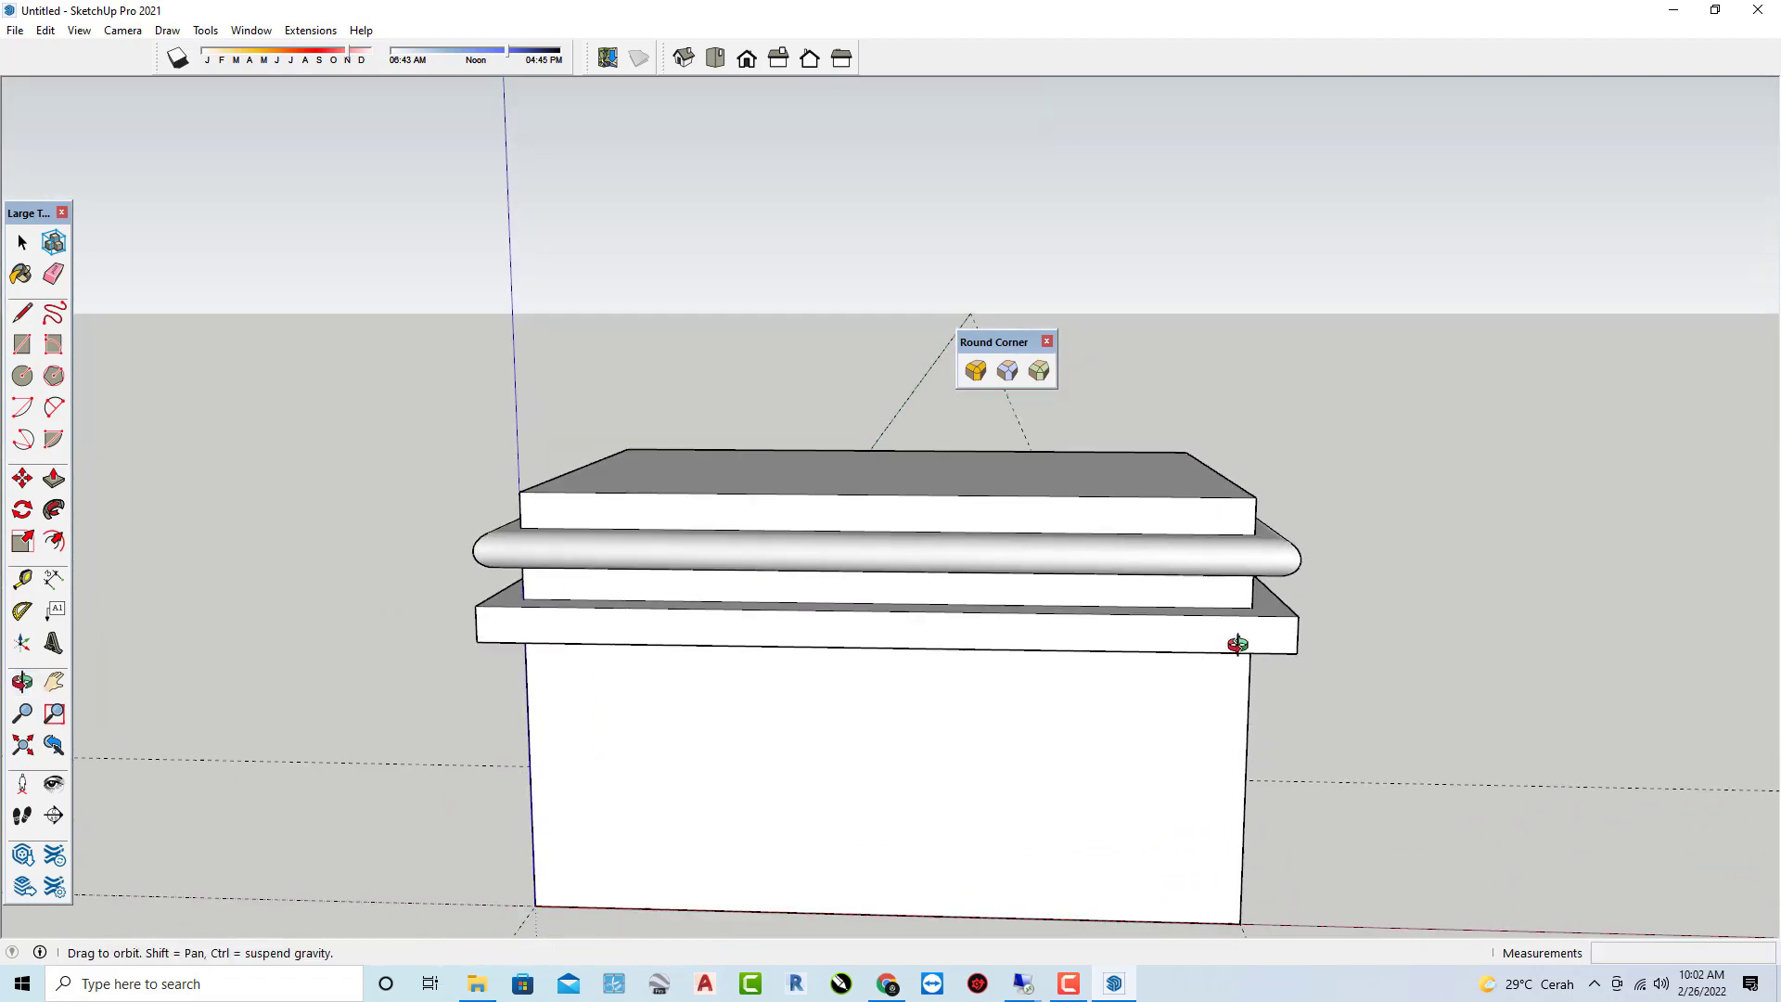
pyautogui.moveTo(1240, 636)
pyautogui.mouseDown(button='middle')
pyautogui.moveTo(909, 664)
pyautogui.moveTo(930, 696)
pyautogui.moveTo(1057, 680)
pyautogui.moveTo(1286, 693)
pyautogui.mouseUp(button='middle')
pyautogui.scroll(1, 671, 633)
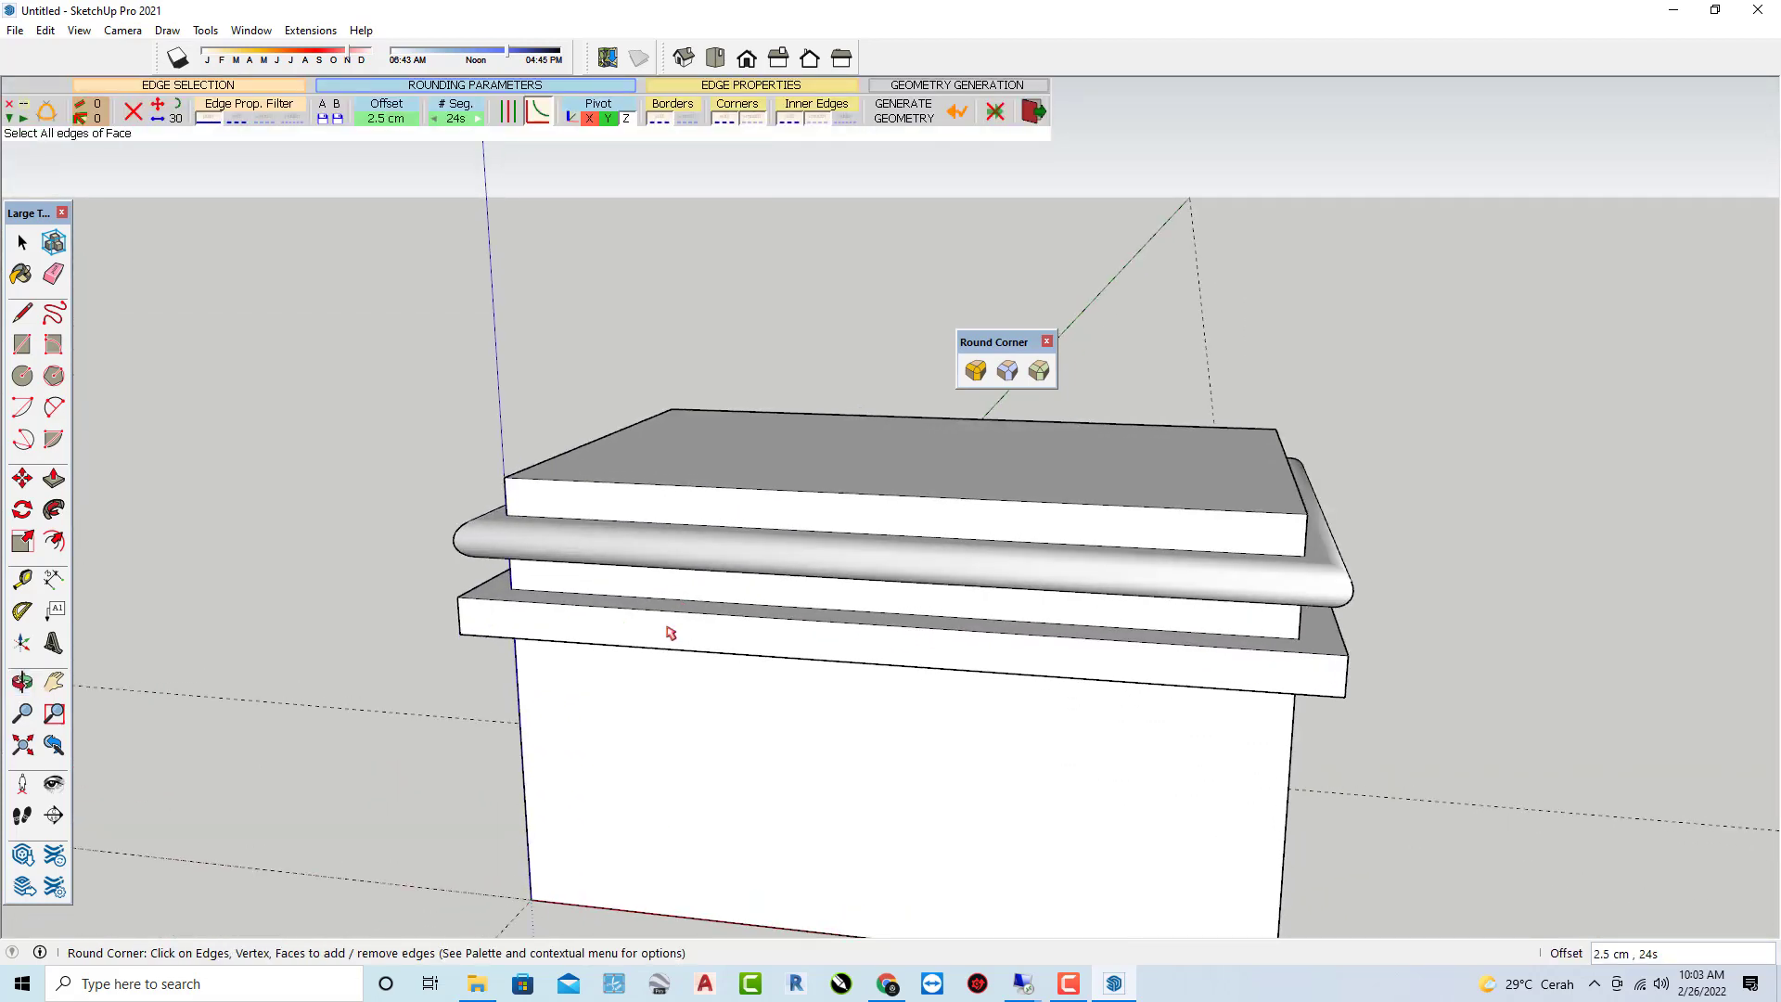
pyautogui.moveTo(1157, 560)
pyautogui.mouseDown(button='middle')
pyautogui.moveTo(1351, 556)
pyautogui.moveTo(1276, 597)
pyautogui.moveTo(908, 636)
pyautogui.mouseUp(button='middle')
pyautogui.click(929, 627)
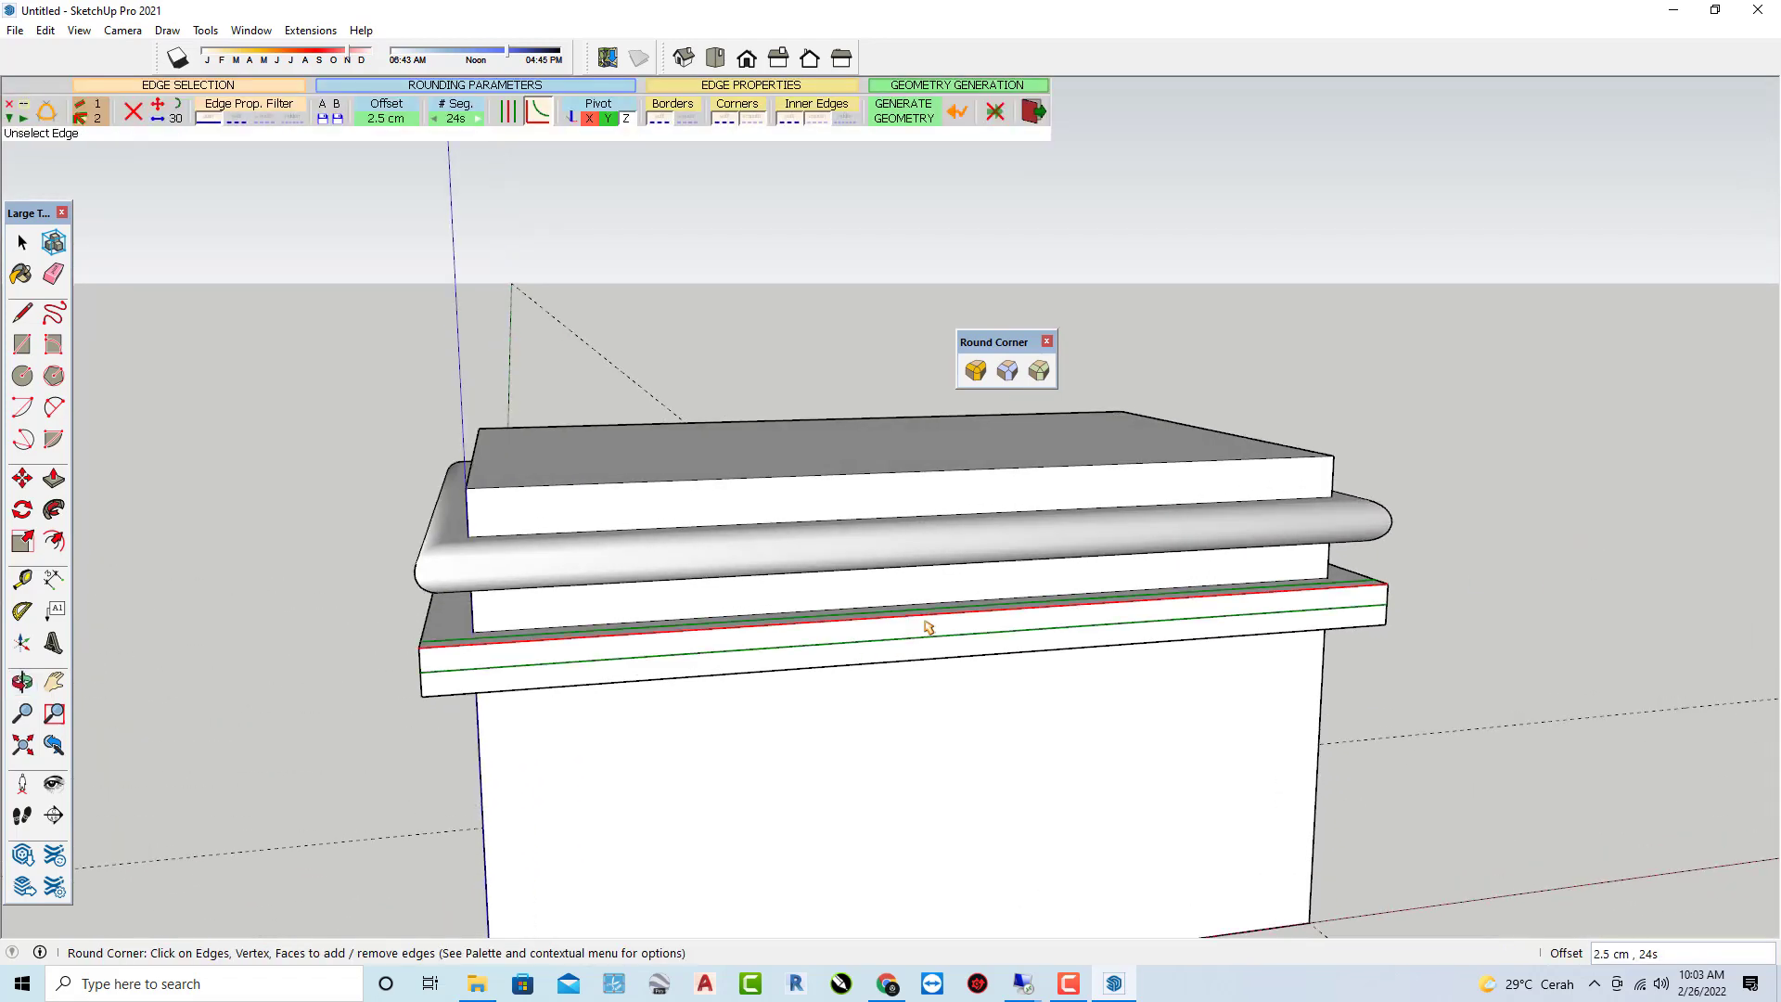
pyautogui.moveTo(417, 624); pyautogui.dragTo(708, 649, button='middle')
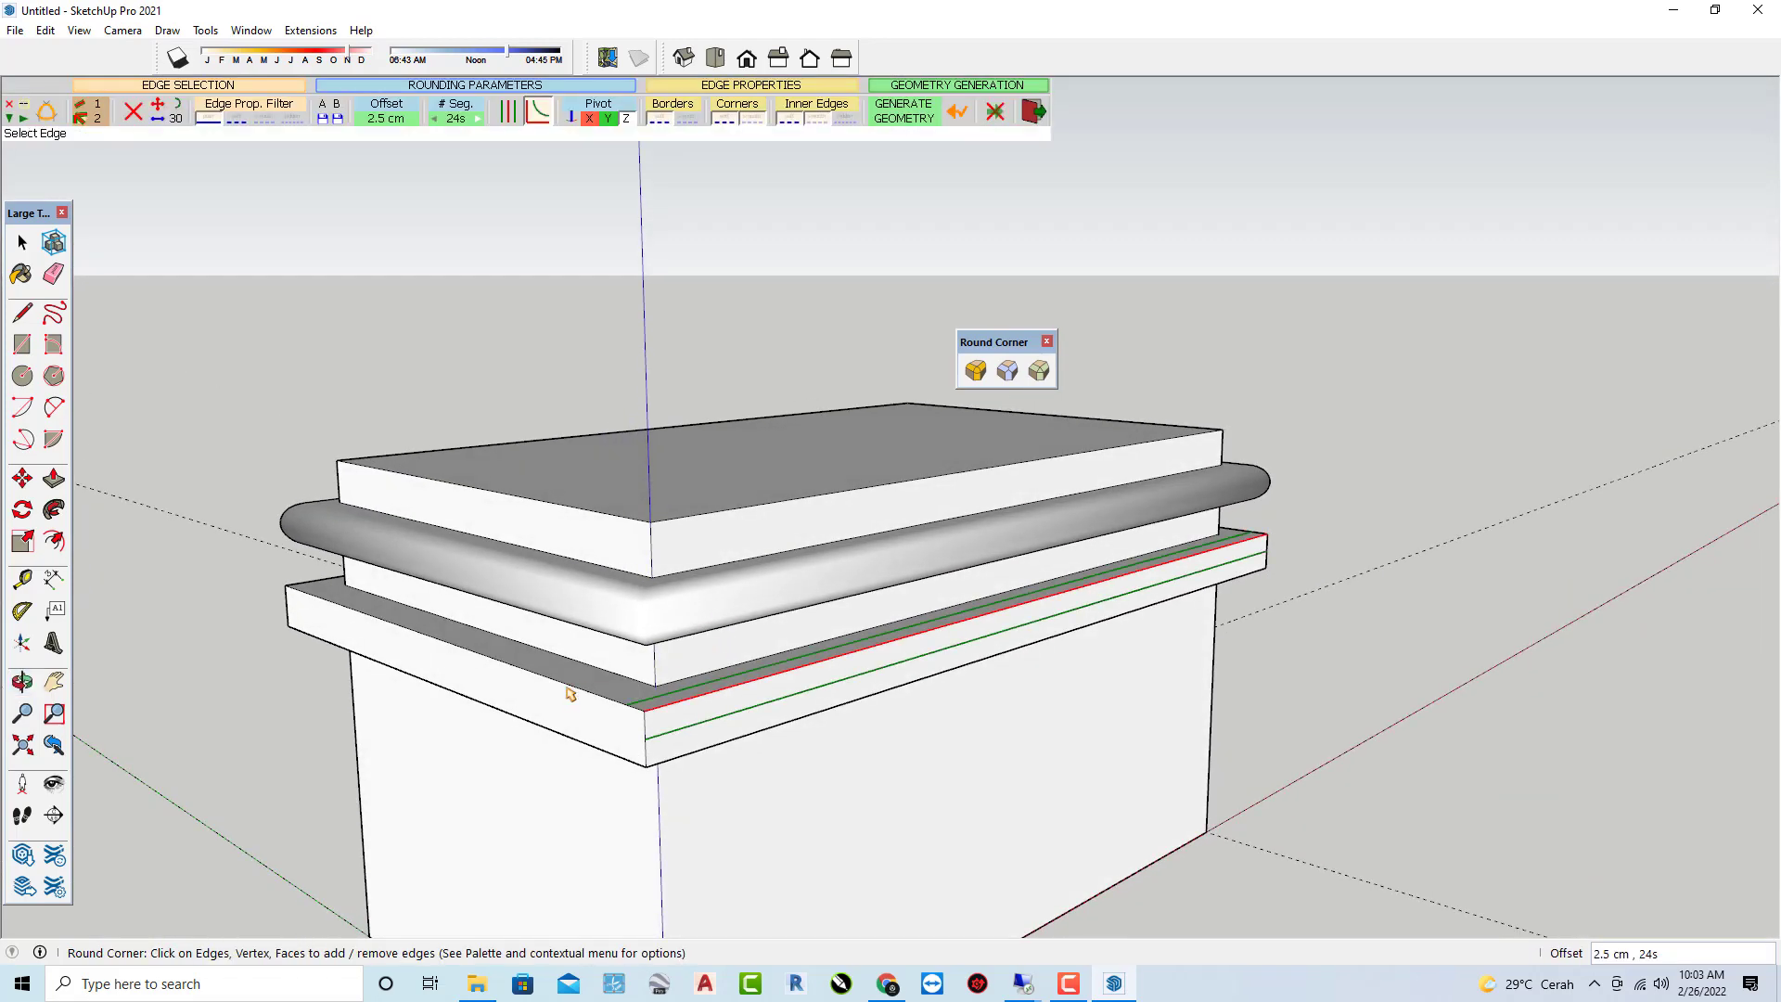
pyautogui.moveTo(382, 649)
pyautogui.mouseDown(button='middle')
pyautogui.moveTo(1181, 680)
pyautogui.moveTo(1060, 735)
pyautogui.mouseUp(button='middle')
pyautogui.click(993, 746)
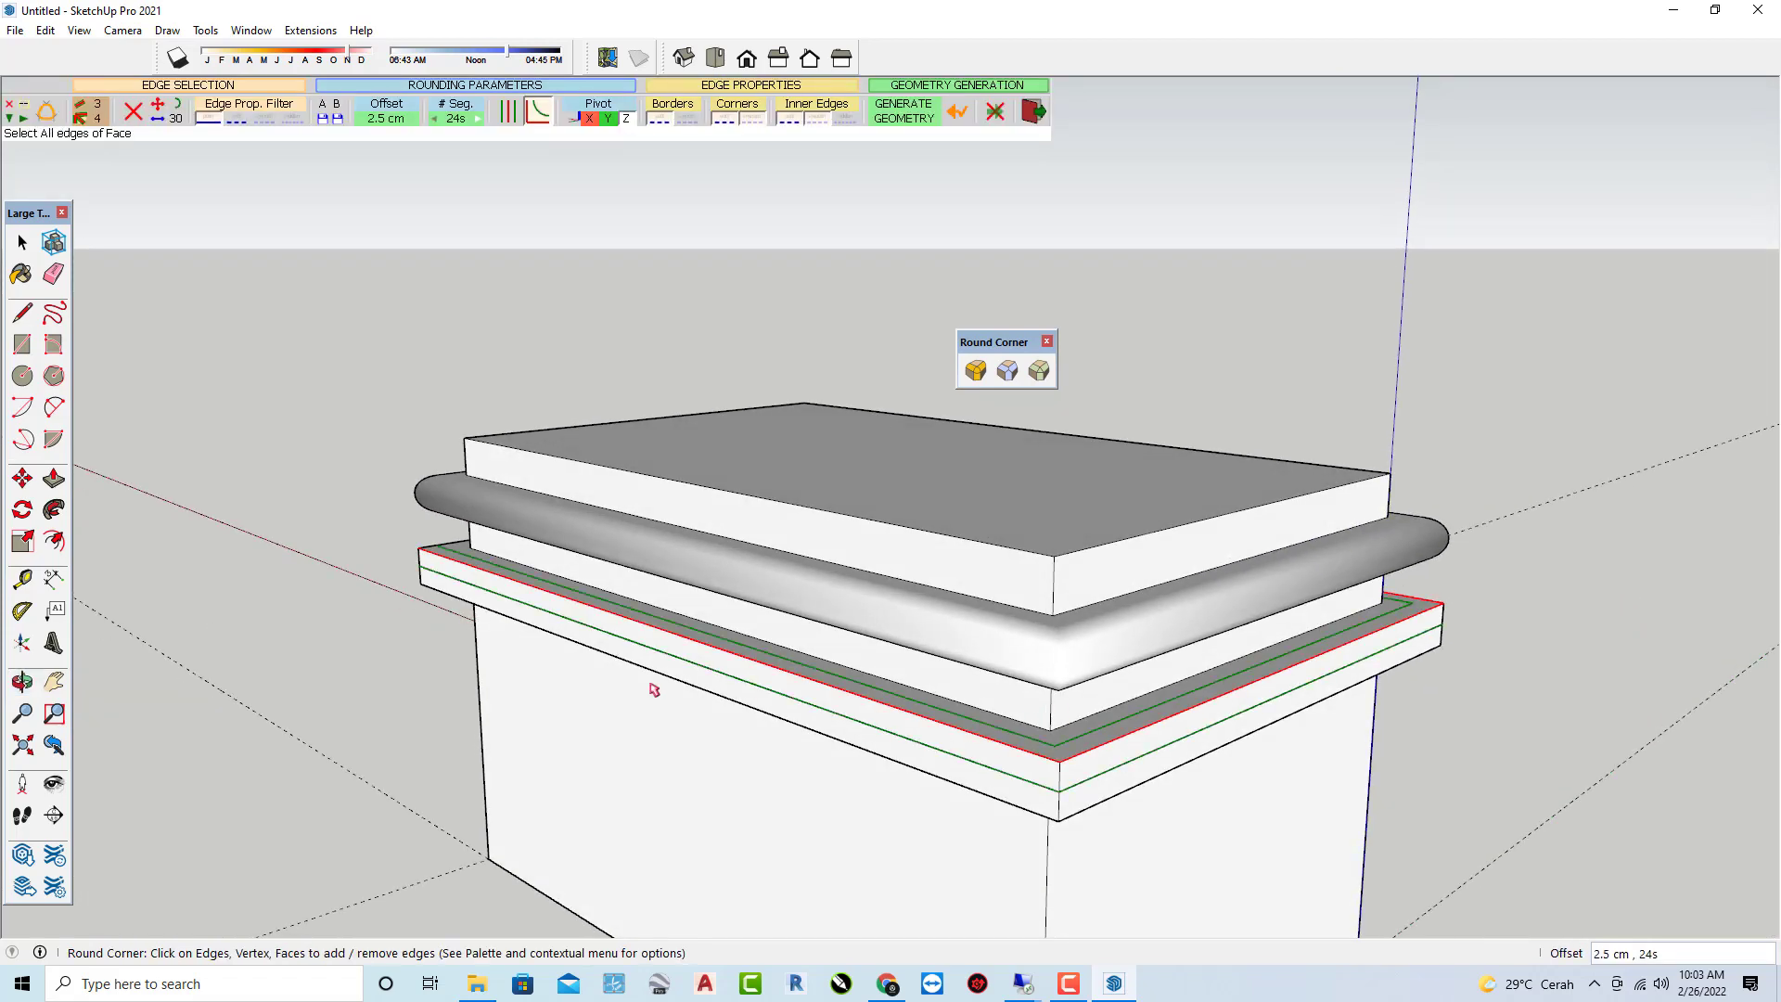
# Adjust the edge set around the front-left corner and add the lower slab's remaining edges.
pyautogui.moveTo(654, 689)
pyautogui.mouseDown(button='middle')
pyautogui.moveTo(1403, 680)
pyautogui.moveTo(660, 720)
pyautogui.mouseUp(button='middle')
pyautogui.click(468, 728)
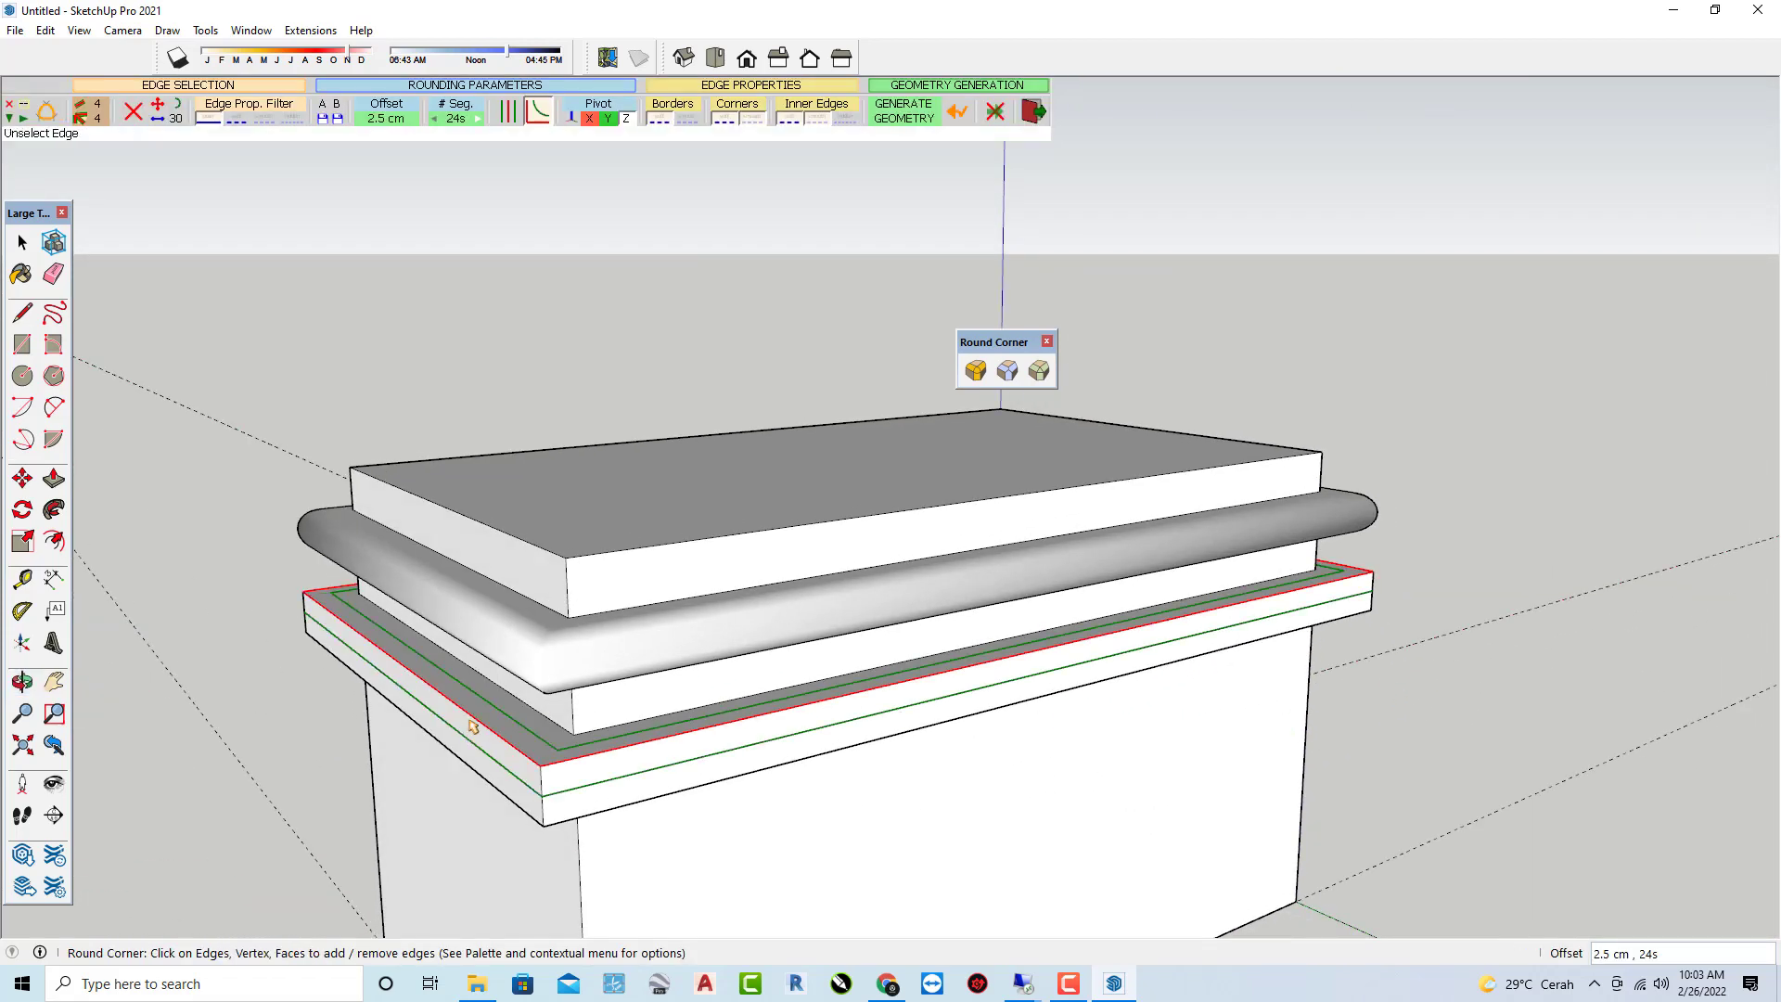
pyautogui.moveTo(469, 728); pyautogui.dragTo(428, 552, button='middle')
pyautogui.click(395, 529)
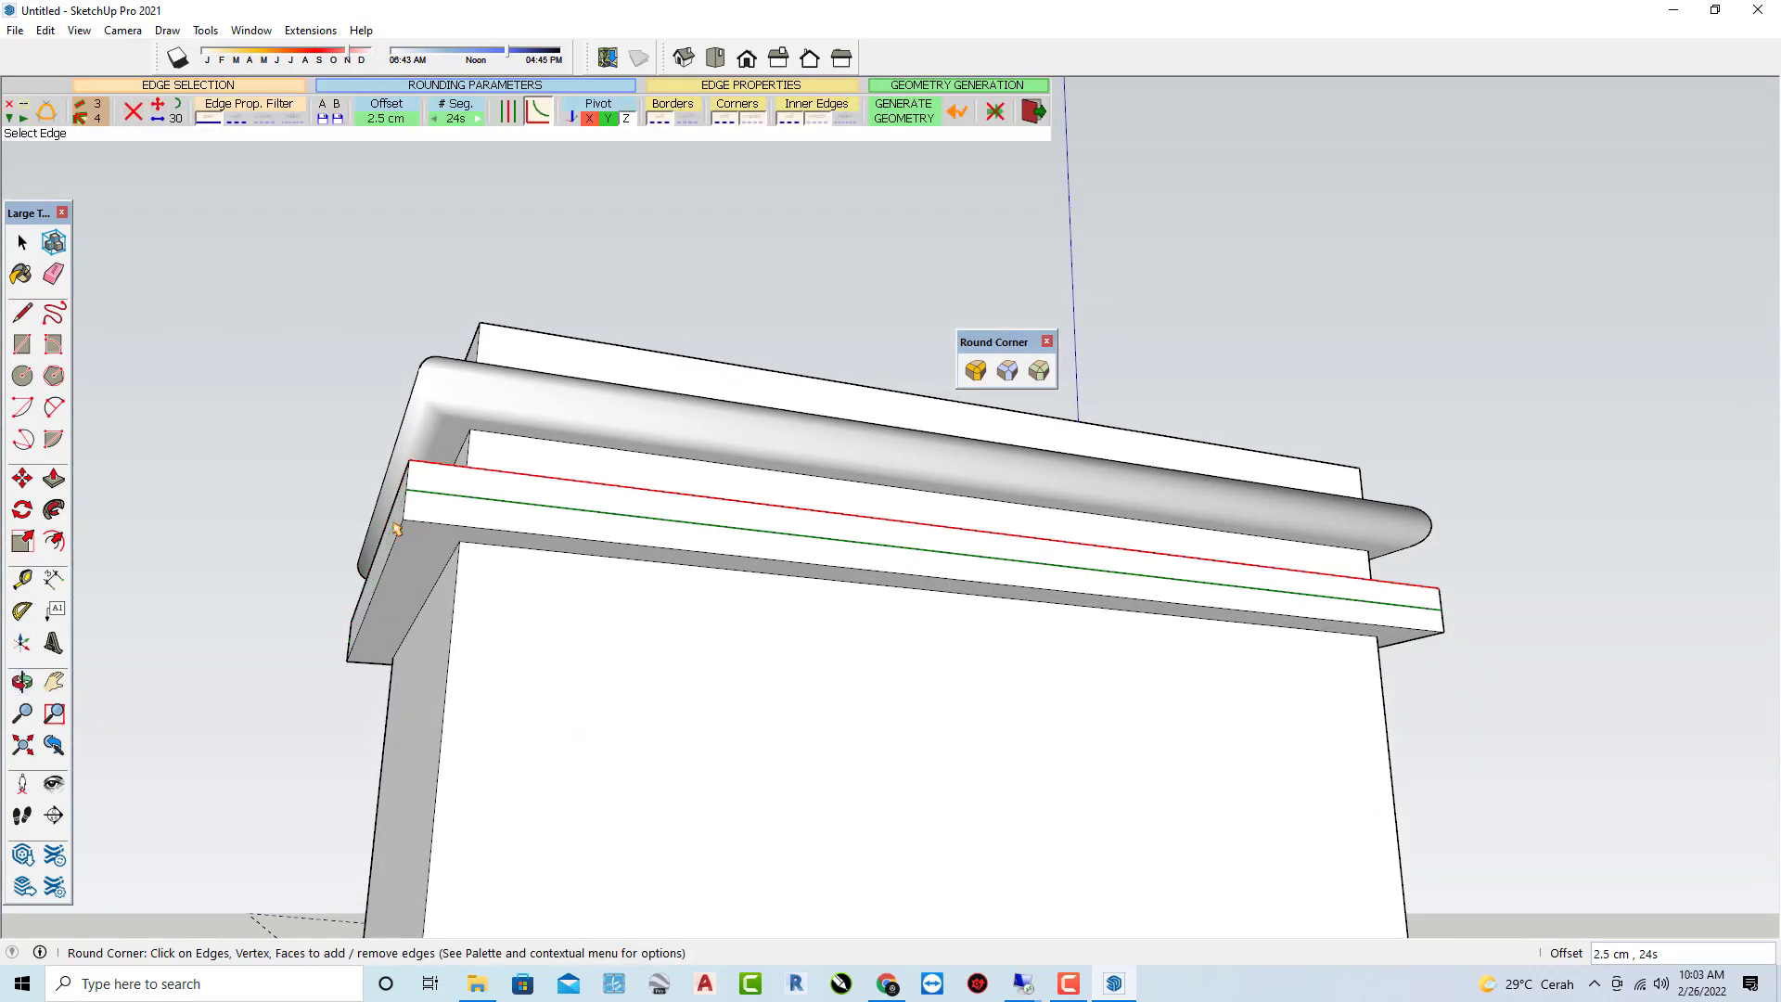
pyautogui.click(401, 531)
pyautogui.moveTo(936, 571)
pyautogui.mouseDown(button='middle')
pyautogui.moveTo(596, 529)
pyautogui.moveTo(726, 527)
pyautogui.mouseUp(button='middle')
pyautogui.click(732, 525)
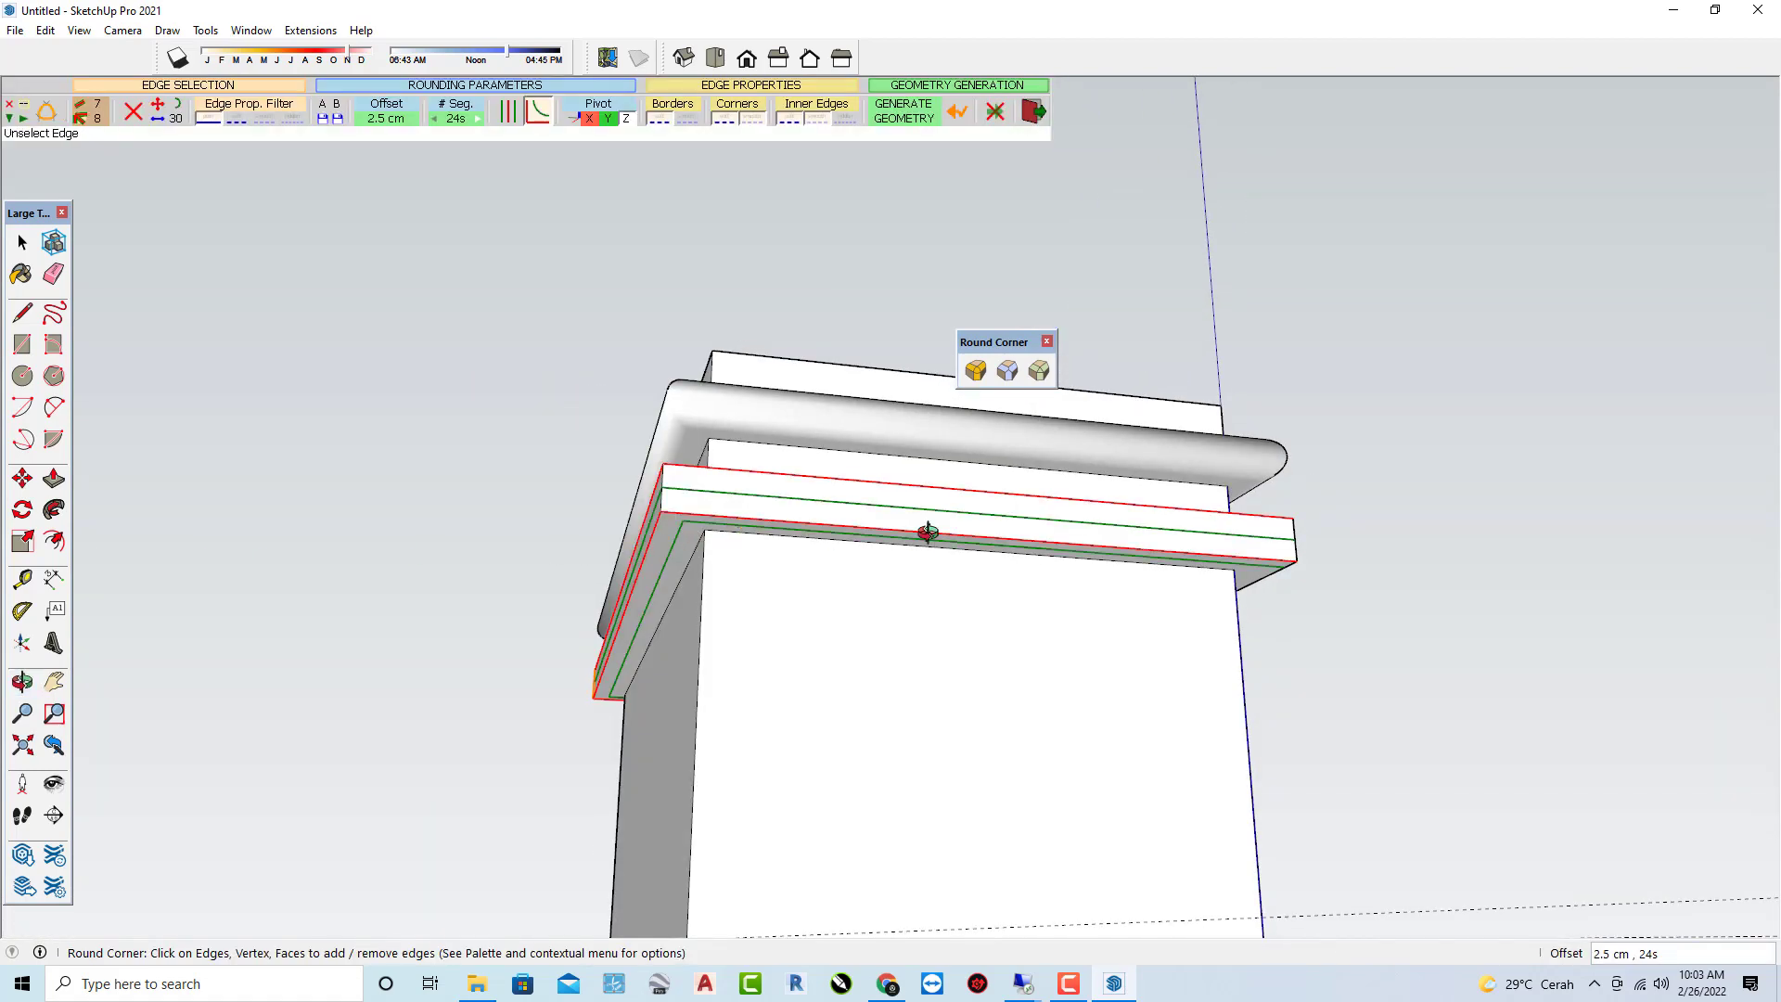
pyautogui.moveTo(925, 529); pyautogui.dragTo(741, 545, button='middle')
pyautogui.click(774, 543)
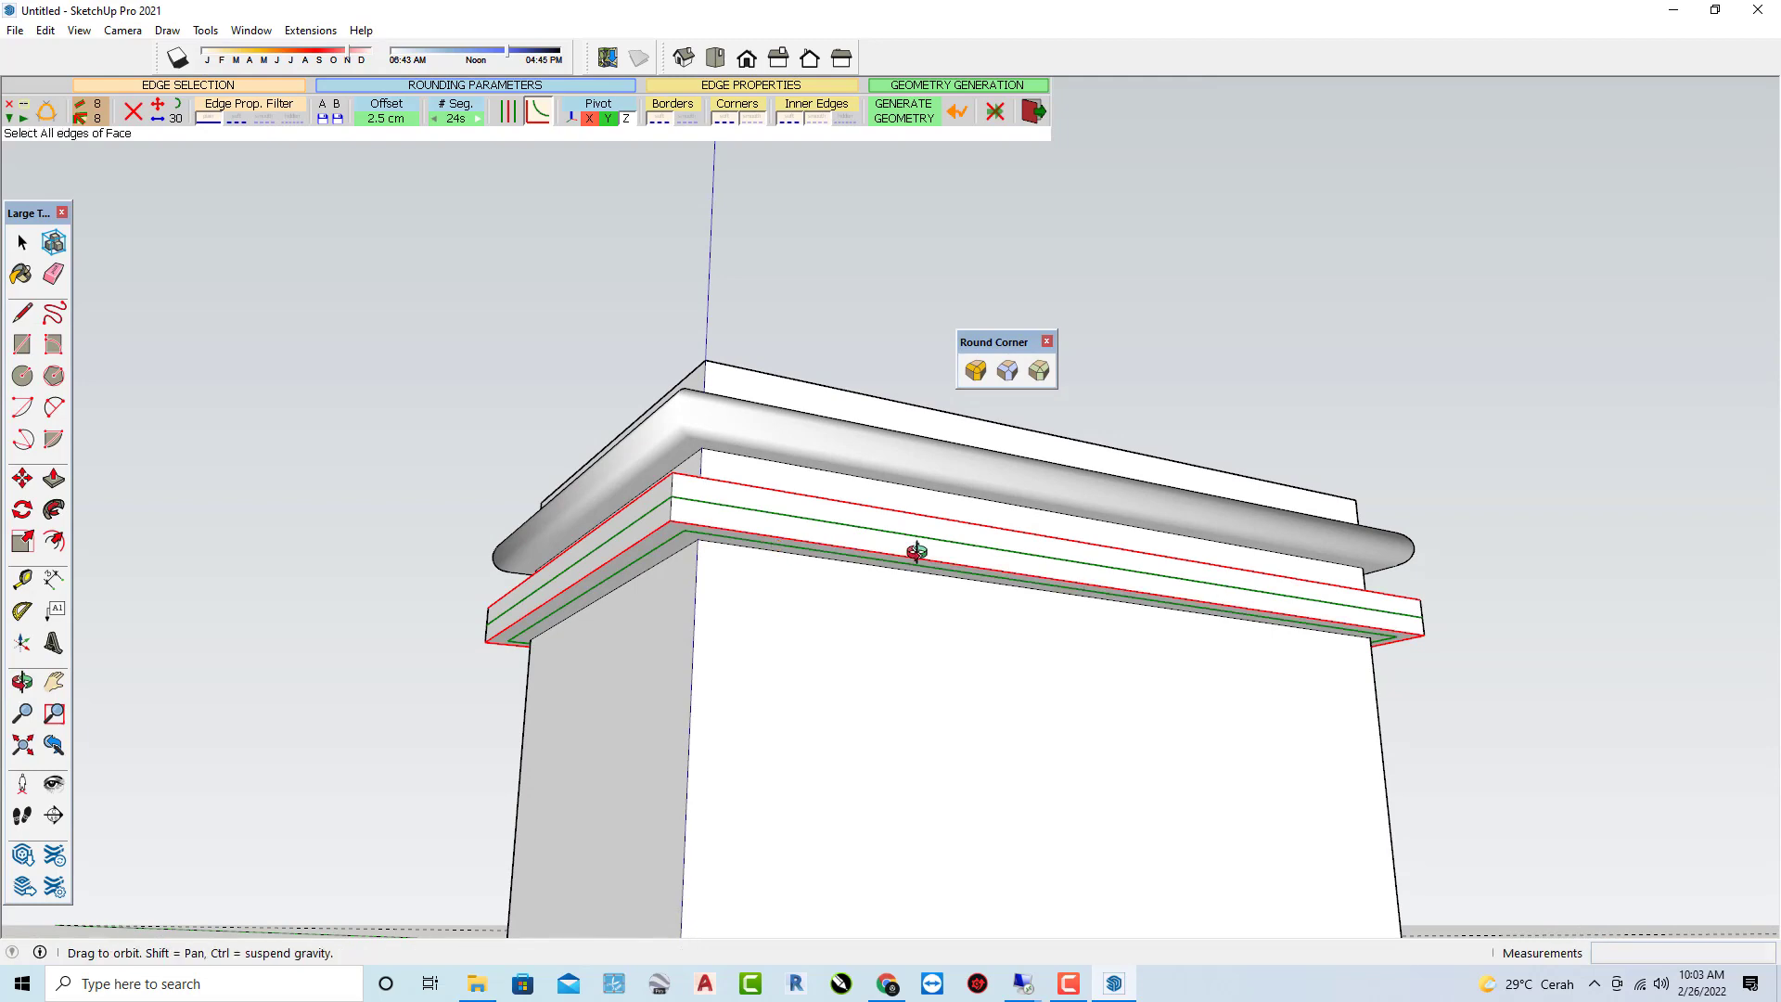
# Generate the lower slab's rounding and inspect it at the box's front corner.
pyautogui.moveTo(914, 553)
pyautogui.mouseDown(button='middle')
pyautogui.moveTo(882, 560)
pyautogui.moveTo(819, 648)
pyautogui.moveTo(588, 773)
pyautogui.moveTo(545, 776)
pyautogui.moveTo(469, 748)
pyautogui.moveTo(568, 684)
pyautogui.moveTo(375, 715)
pyautogui.moveTo(445, 585)
pyautogui.mouseUp(button='middle')
pyautogui.press('Return')
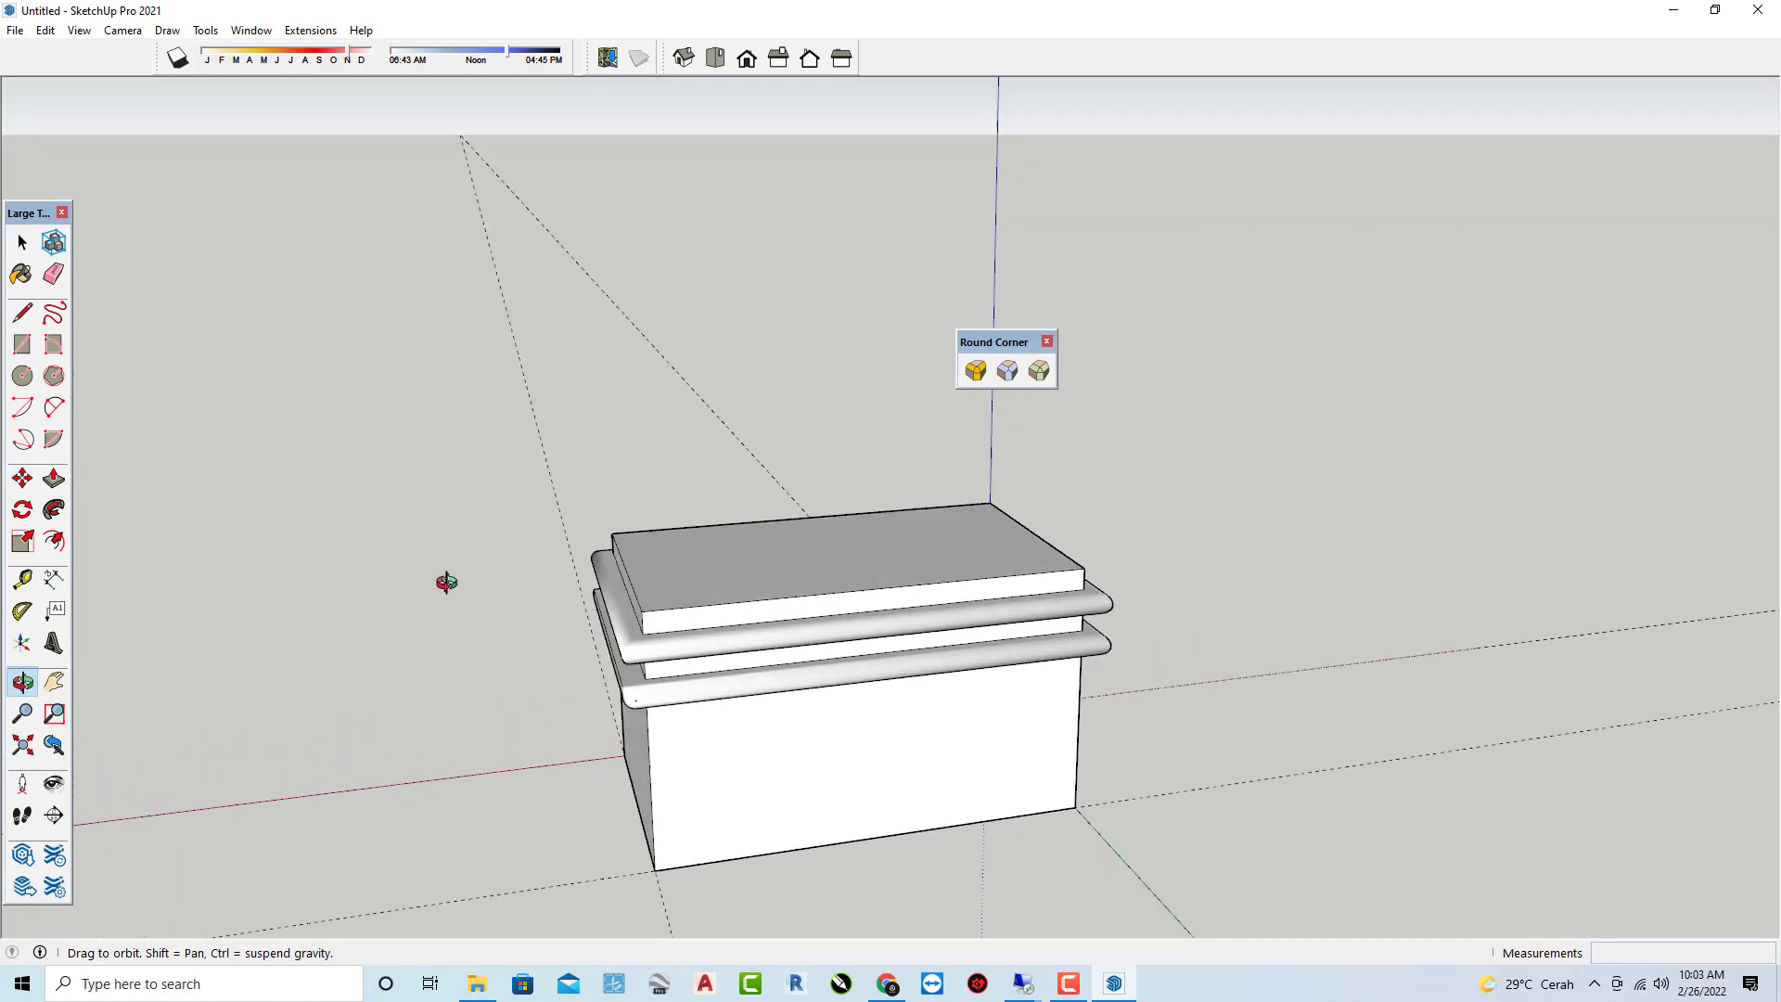
pyautogui.scroll(3, 645, 694)
pyautogui.scroll(2, 645, 693)
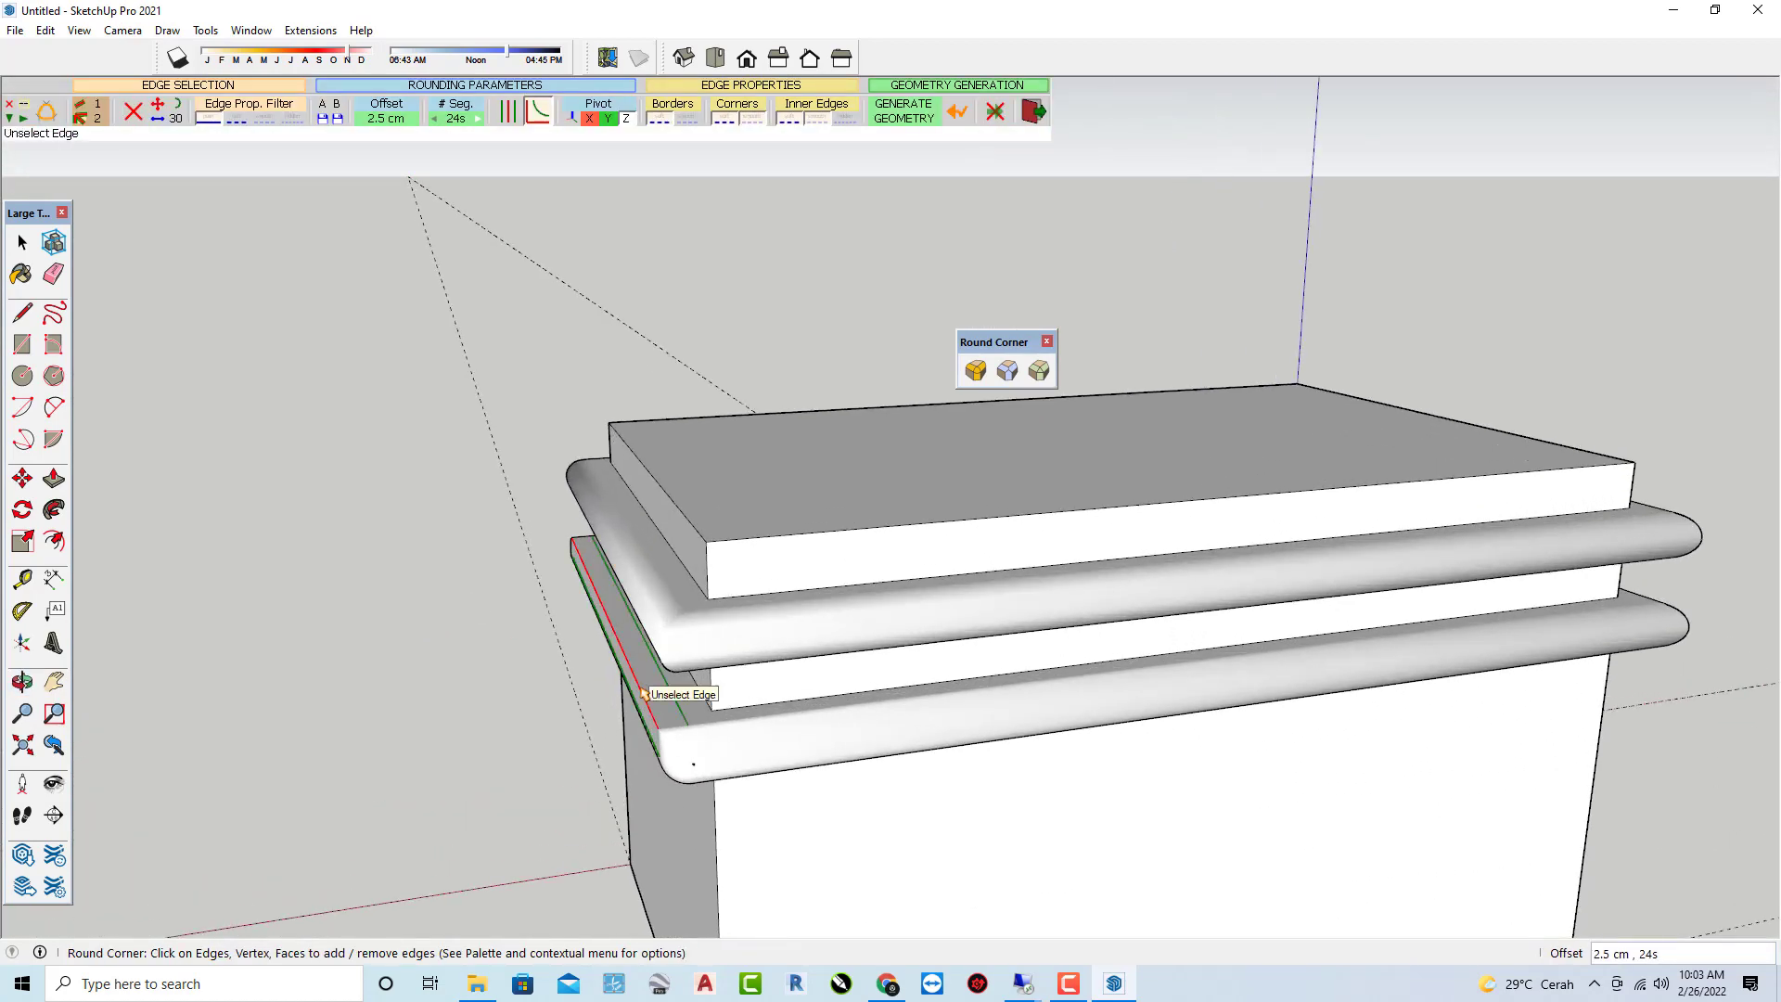
pyautogui.moveTo(588, 680)
pyautogui.mouseDown(button='middle')
pyautogui.moveTo(976, 646)
pyautogui.moveTo(914, 727)
pyautogui.moveTo(838, 748)
pyautogui.moveTo(1169, 668)
pyautogui.moveTo(1235, 670)
pyautogui.moveTo(747, 688)
pyautogui.mouseUp(button='middle')
# Round the lower ledge's front and right side faces with 3D RoundCorner at 2.5 cm, 24 segments.
pyautogui.click(46, 31)
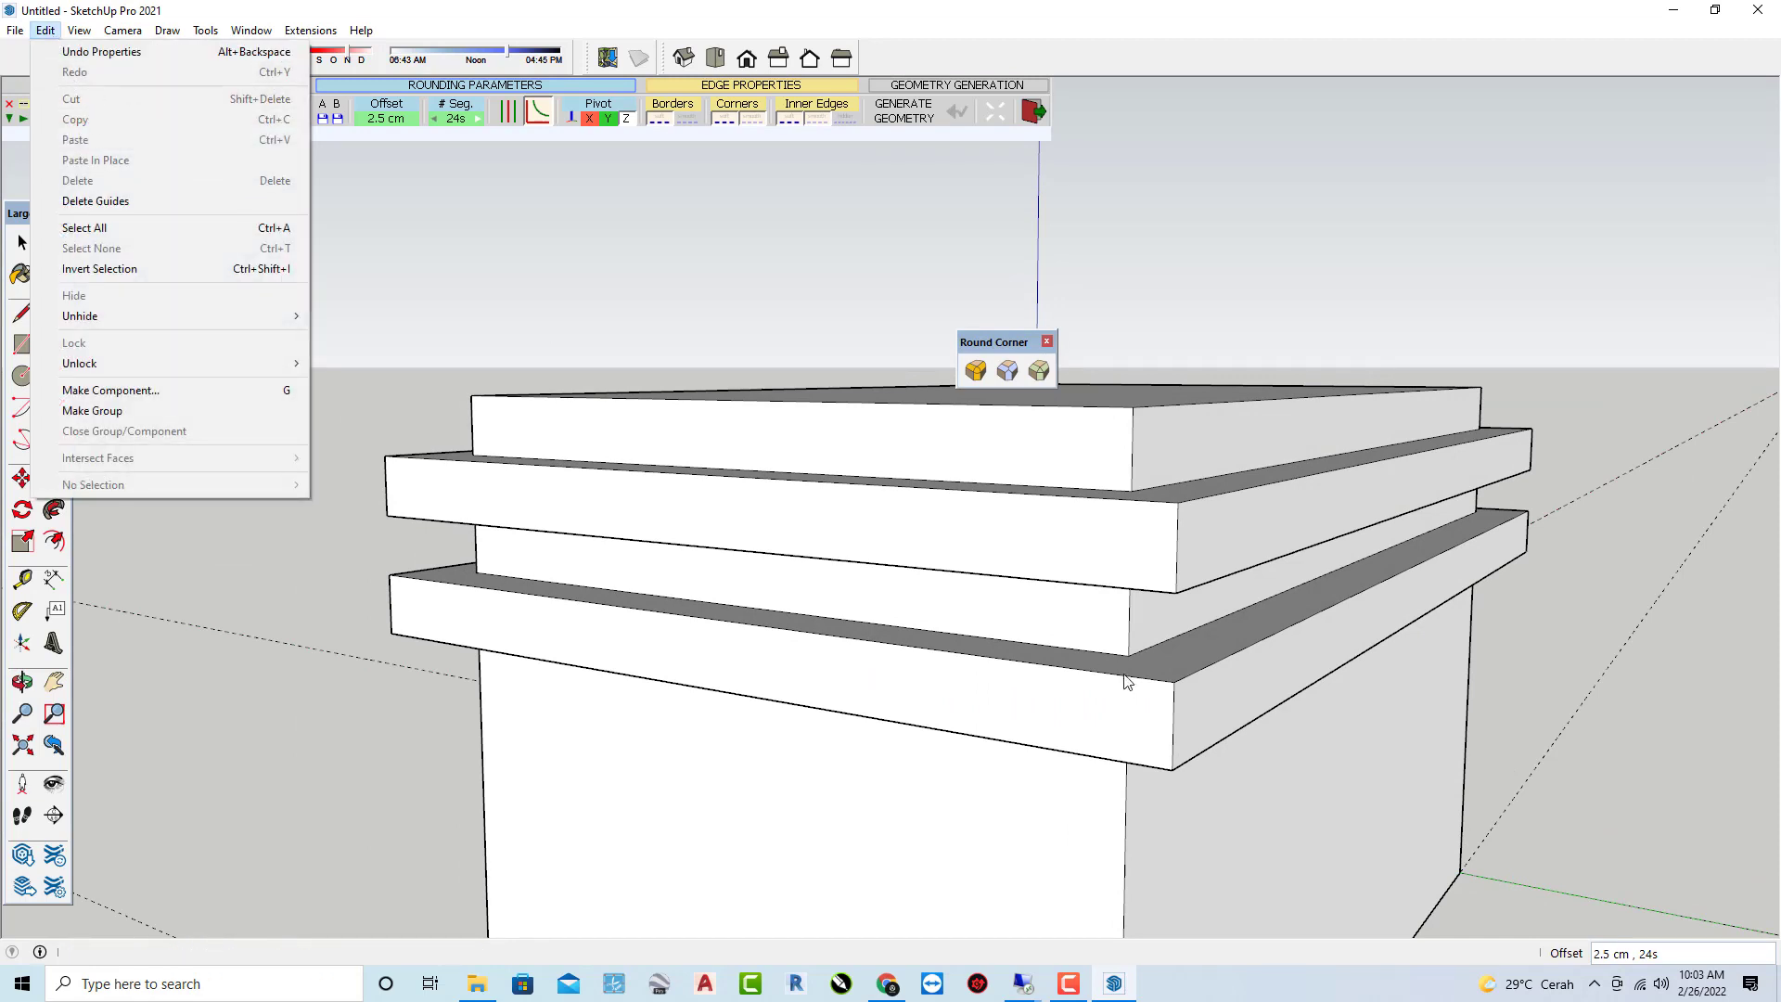
pyautogui.press('space')
pyautogui.click(1158, 691)
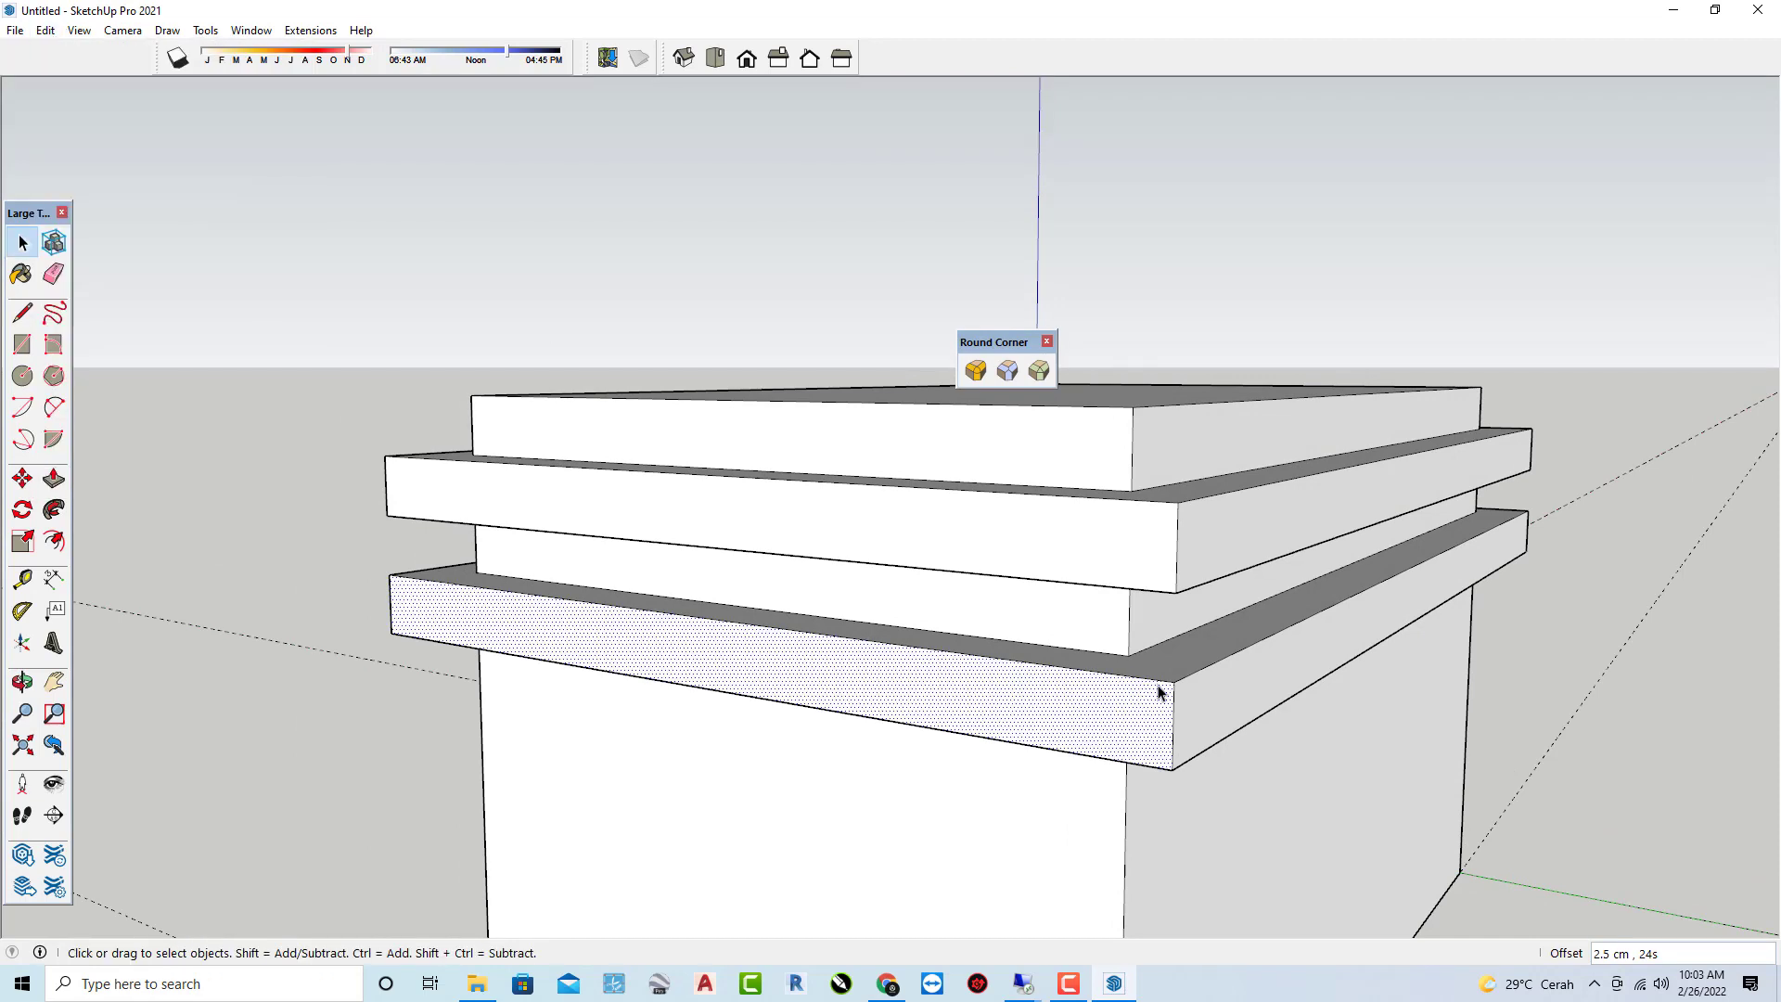
pyautogui.click(975, 370)
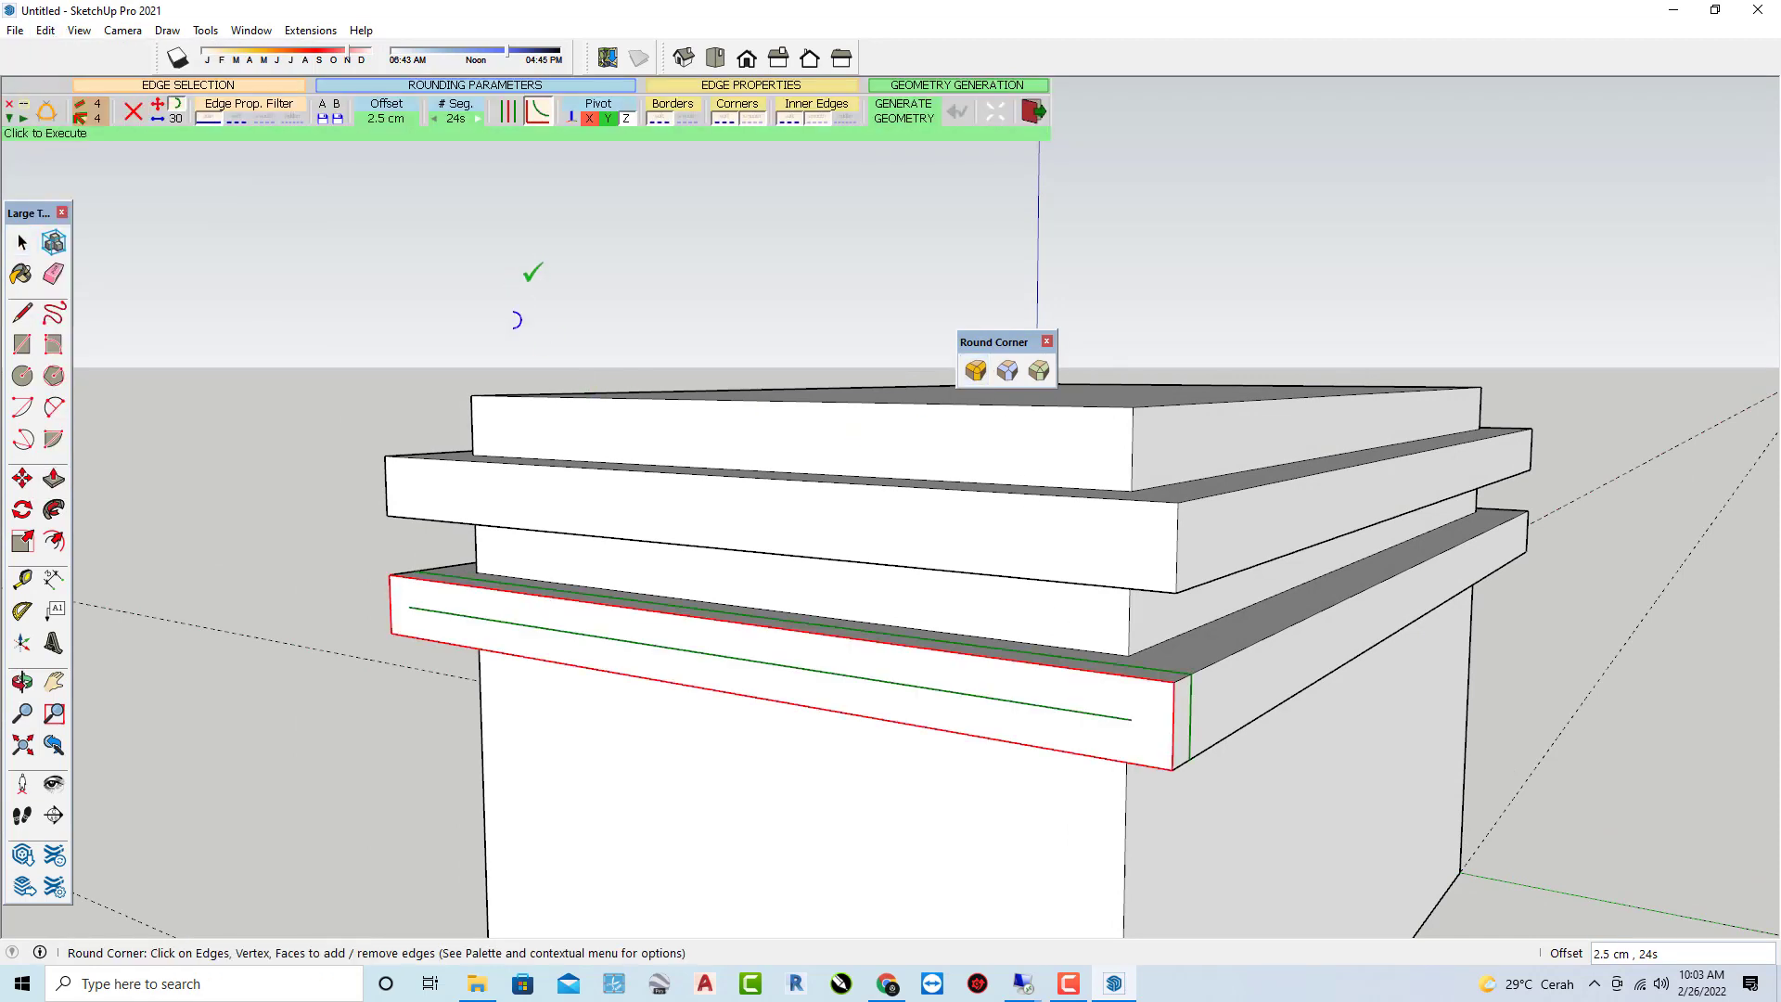
pyautogui.click(1229, 675)
pyautogui.moveTo(586, 638)
pyautogui.mouseDown(button='middle')
pyautogui.moveTo(1205, 608)
pyautogui.moveTo(1655, 637)
pyautogui.mouseUp(button='middle')
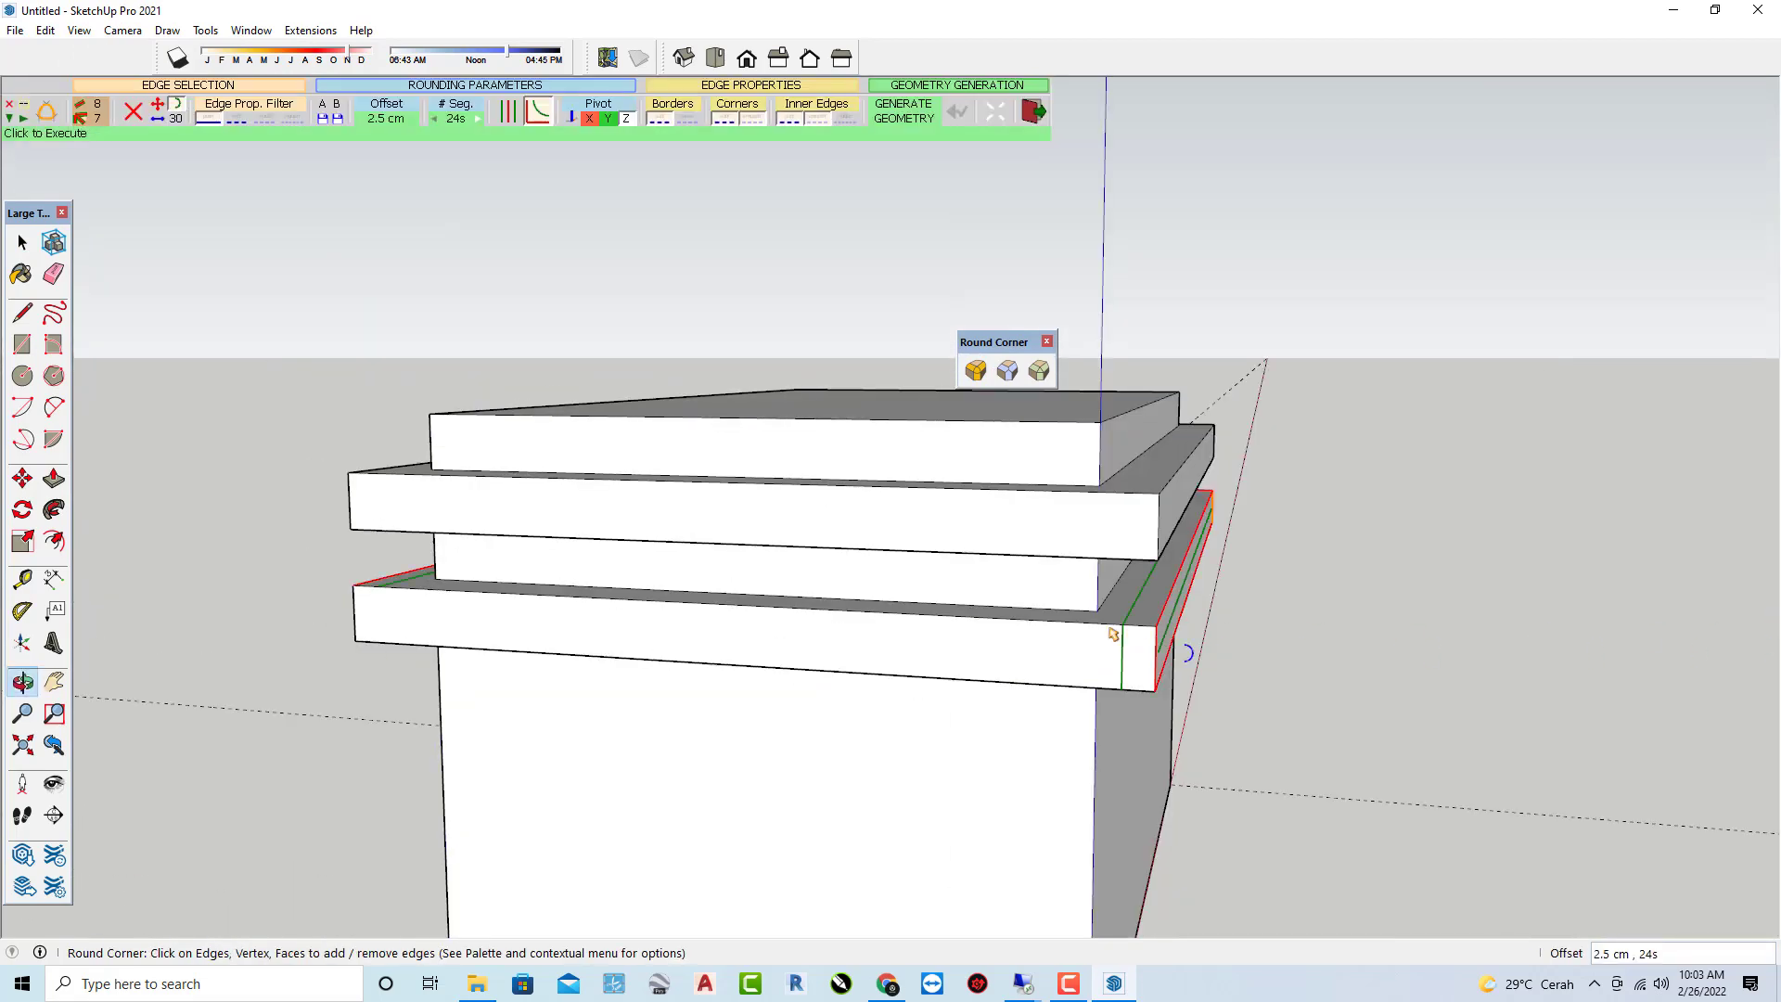
pyautogui.moveTo(779, 636); pyautogui.dragTo(1501, 582, button='middle')
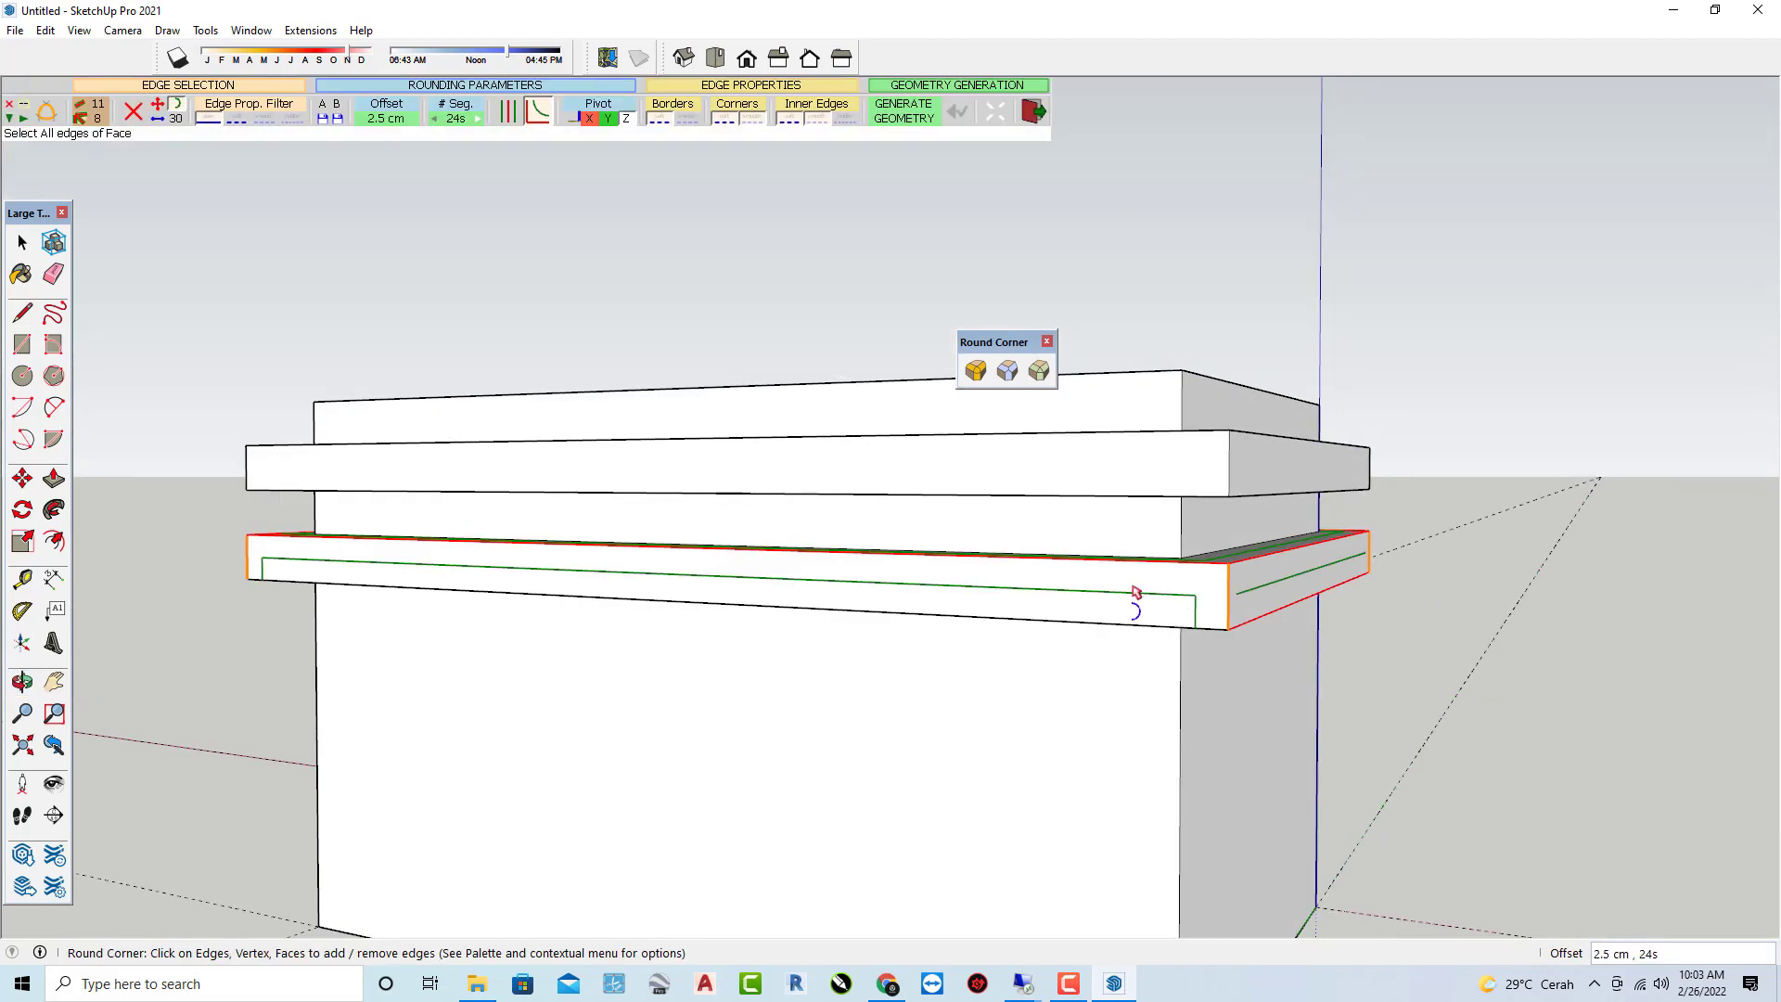
pyautogui.press('Return')
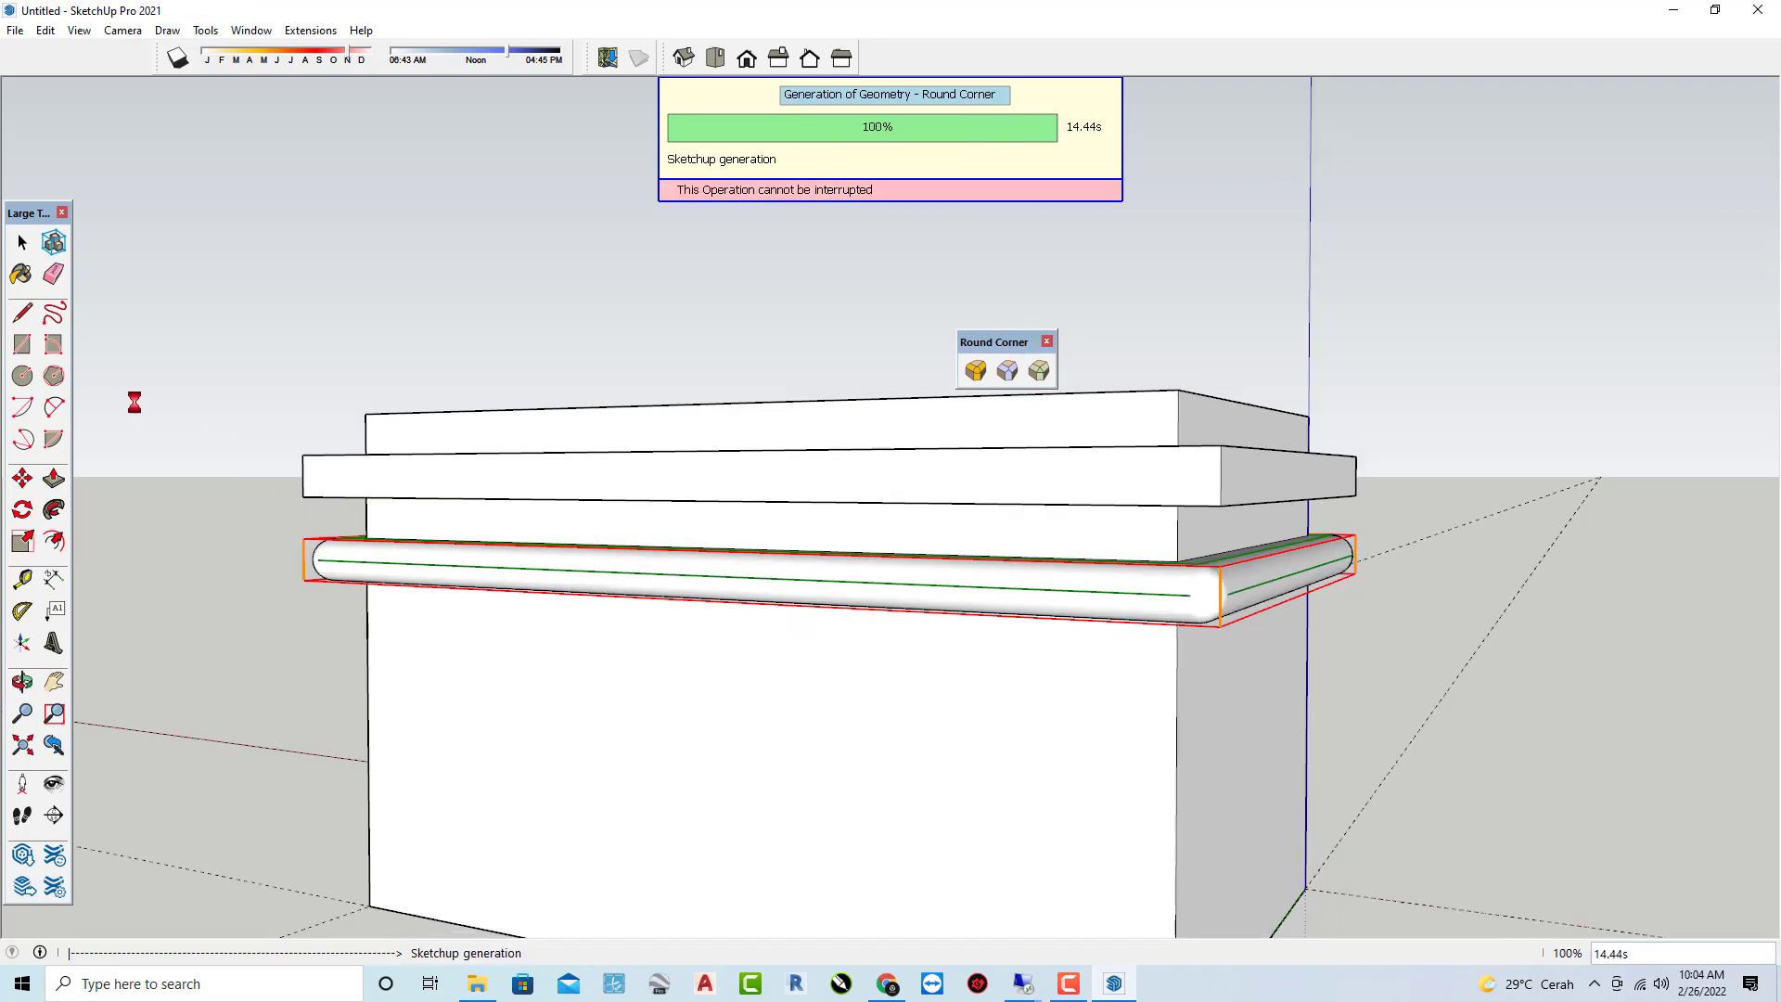
# Pick the upper ledge's face edges and long front edge for 3D rounding.
pyautogui.moveTo(430, 437)
pyautogui.mouseDown(button='middle')
pyautogui.moveTo(543, 643)
pyautogui.moveTo(287, 720)
pyautogui.mouseUp(button='middle')
pyautogui.moveTo(821, 580); pyautogui.dragTo(624, 613, button='middle')
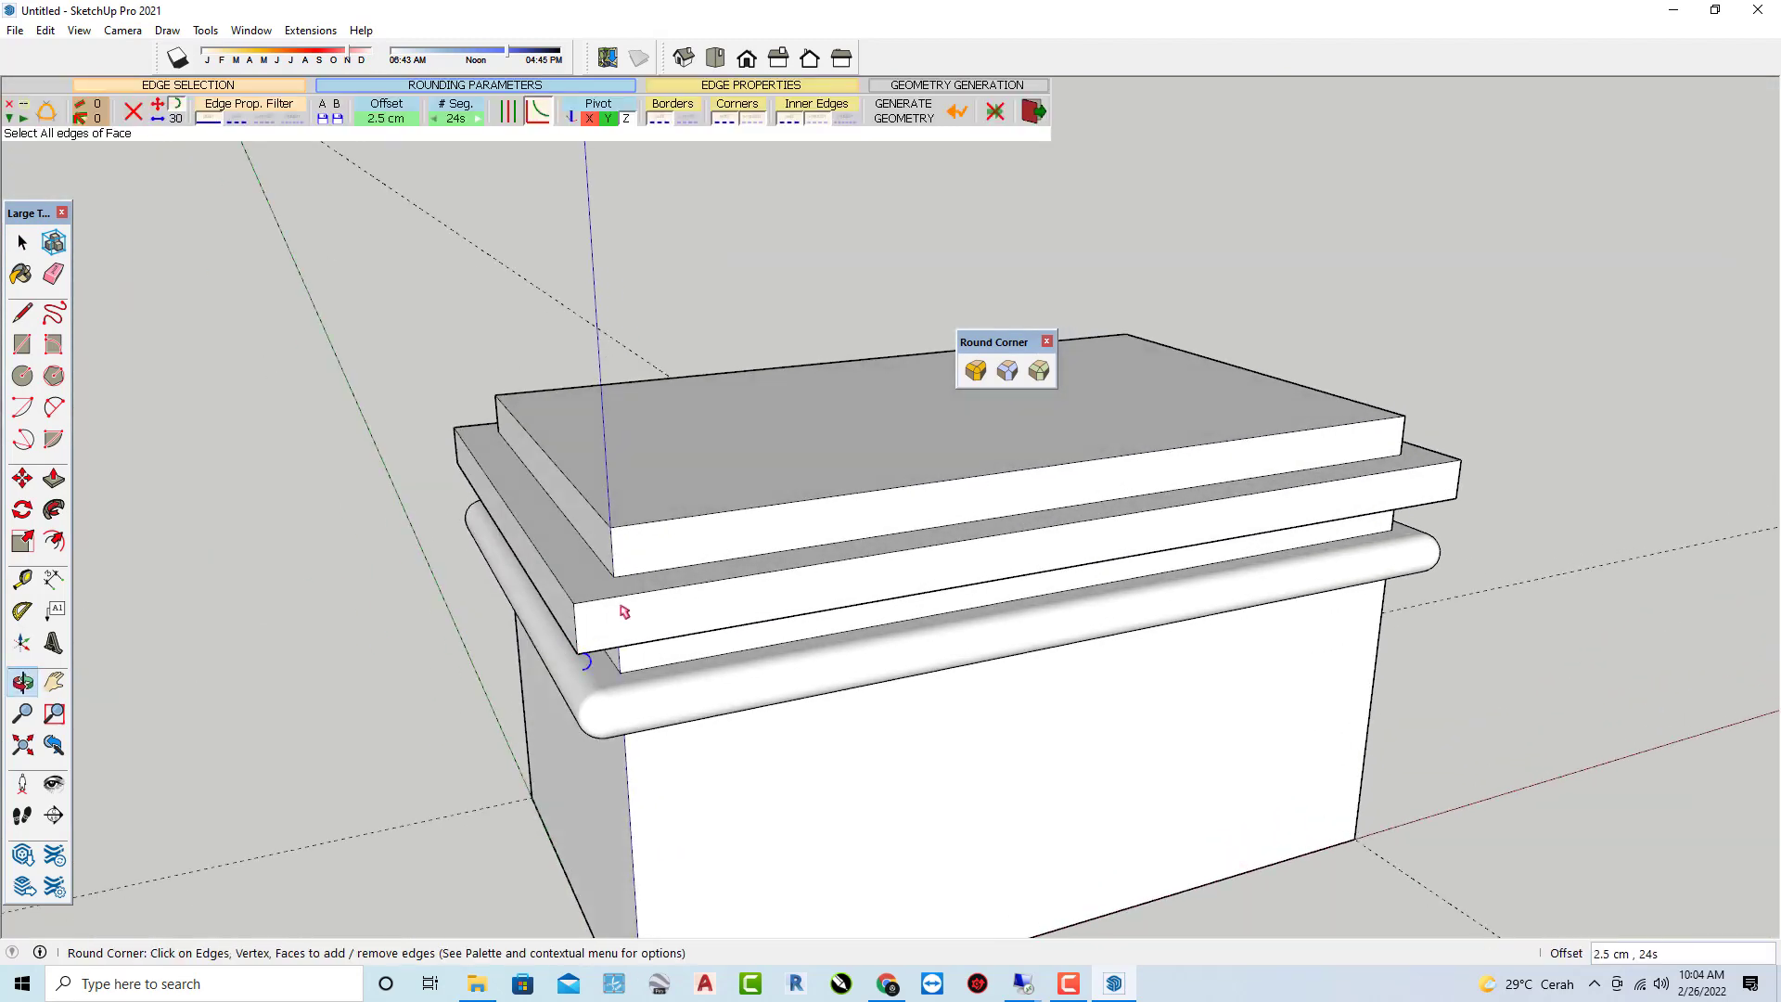
pyautogui.click(624, 612)
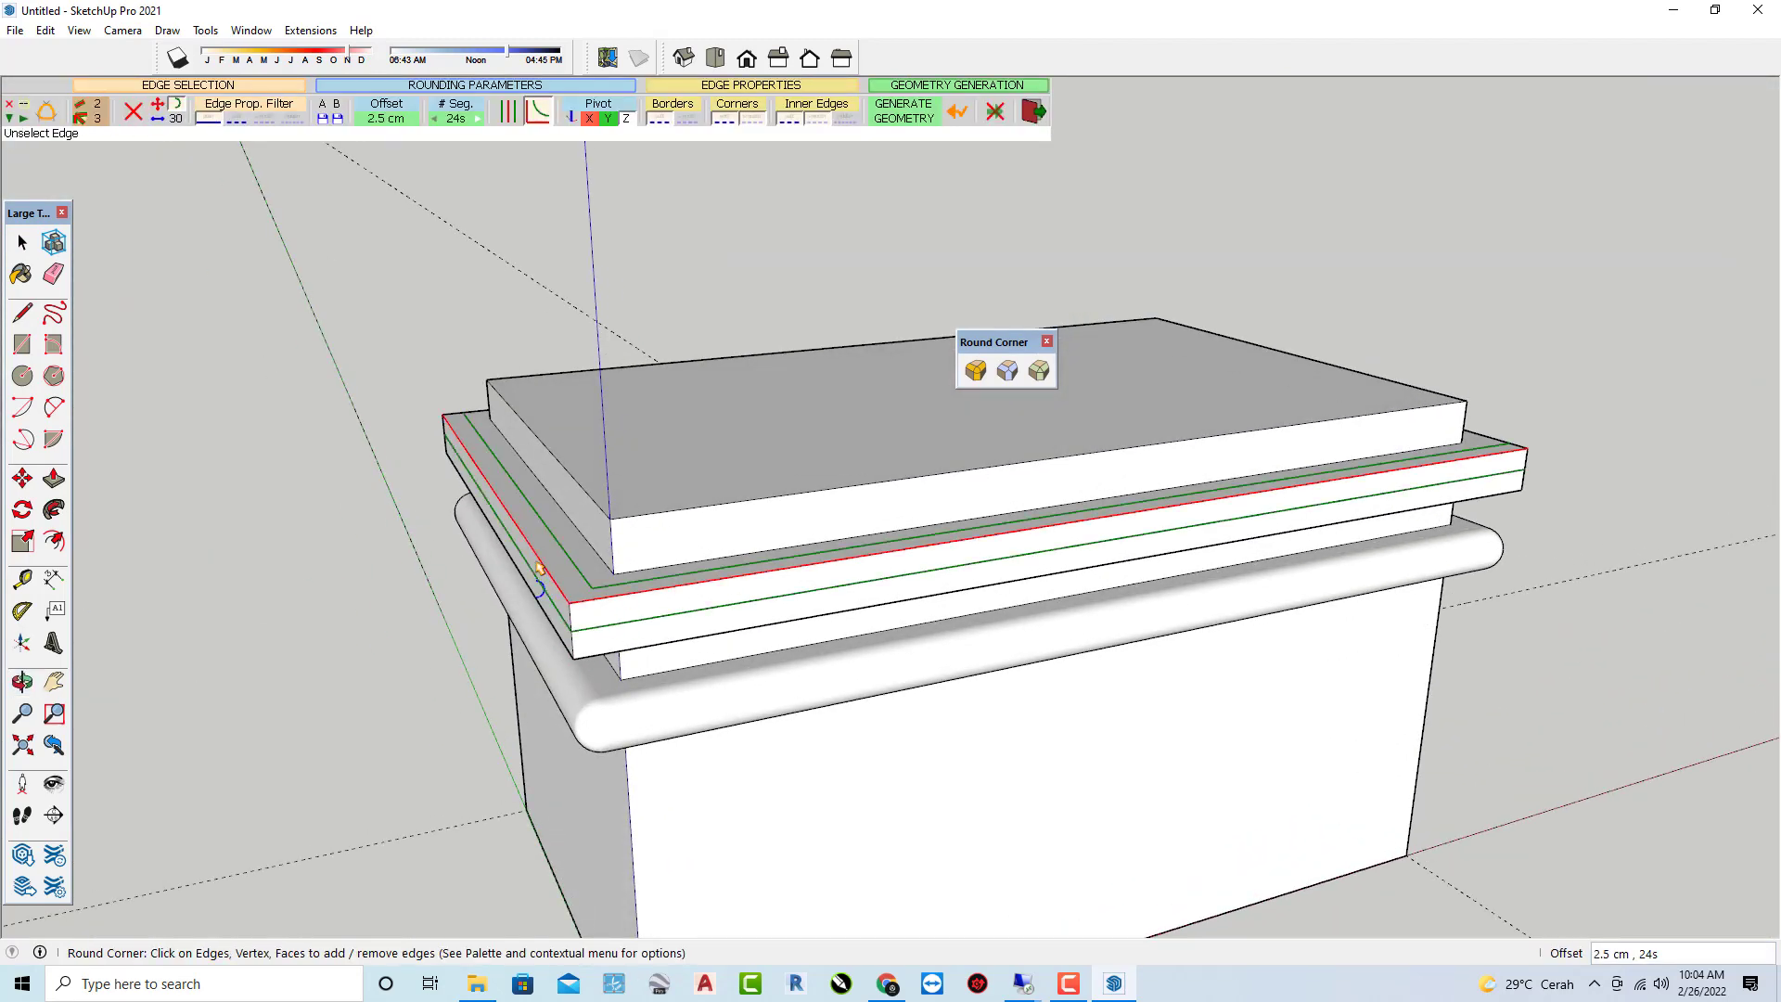
pyautogui.moveTo(538, 568)
pyautogui.mouseDown(button='middle')
pyautogui.moveTo(1372, 608)
pyautogui.moveTo(1391, 687)
pyautogui.mouseUp(button='middle')
pyautogui.click(960, 672)
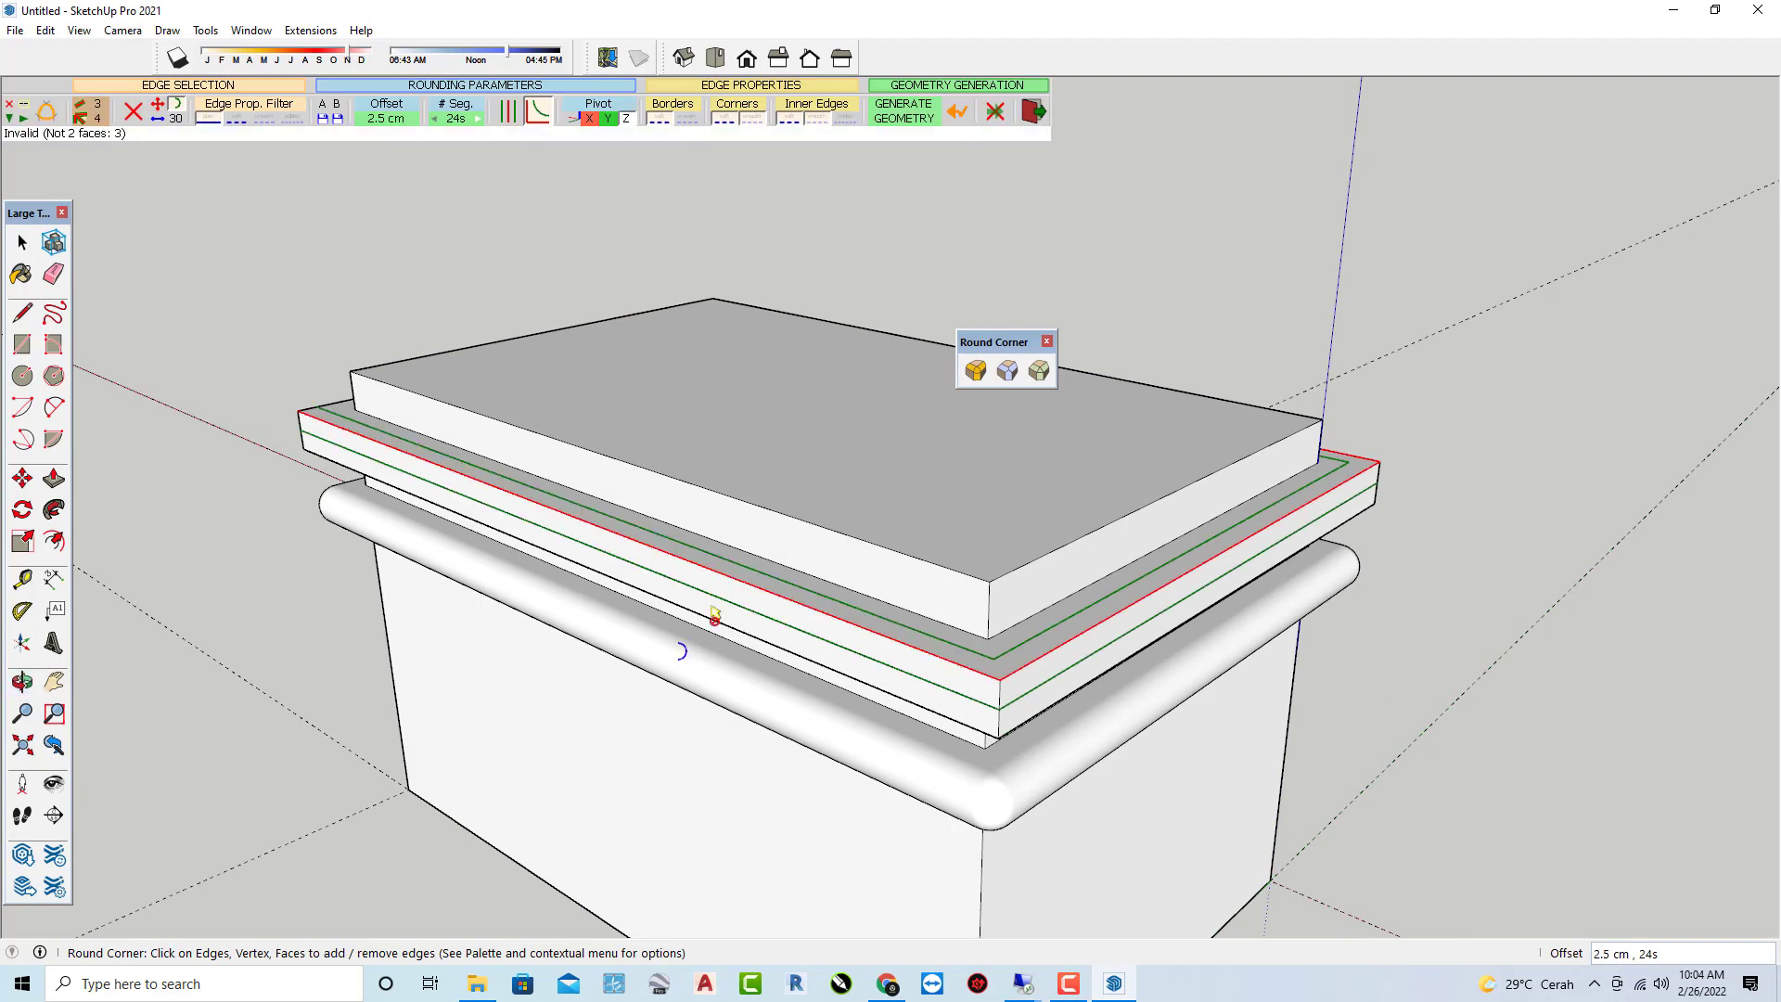
pyautogui.moveTo(714, 612); pyautogui.dragTo(1526, 636, button='middle')
pyautogui.click(1054, 636)
pyautogui.moveTo(1053, 636)
pyautogui.mouseDown(button='middle')
pyautogui.moveTo(1533, 623)
pyautogui.moveTo(815, 735)
pyautogui.moveTo(735, 794)
pyautogui.moveTo(708, 854)
pyautogui.moveTo(485, 704)
pyautogui.moveTo(409, 581)
pyautogui.moveTo(413, 529)
pyautogui.moveTo(803, 557)
pyautogui.moveTo(739, 567)
pyautogui.moveTo(394, 528)
pyautogui.moveTo(1113, 582)
pyautogui.moveTo(505, 513)
pyautogui.moveTo(942, 505)
pyautogui.moveTo(884, 475)
pyautogui.mouseUp(button='middle')
# Add the upper ledge's remaining edges, including right and back, and view both ledges.
pyautogui.click(686, 872)
pyautogui.click(422, 545)
pyautogui.click(776, 557)
pyautogui.click(1114, 525)
pyautogui.click(934, 414)
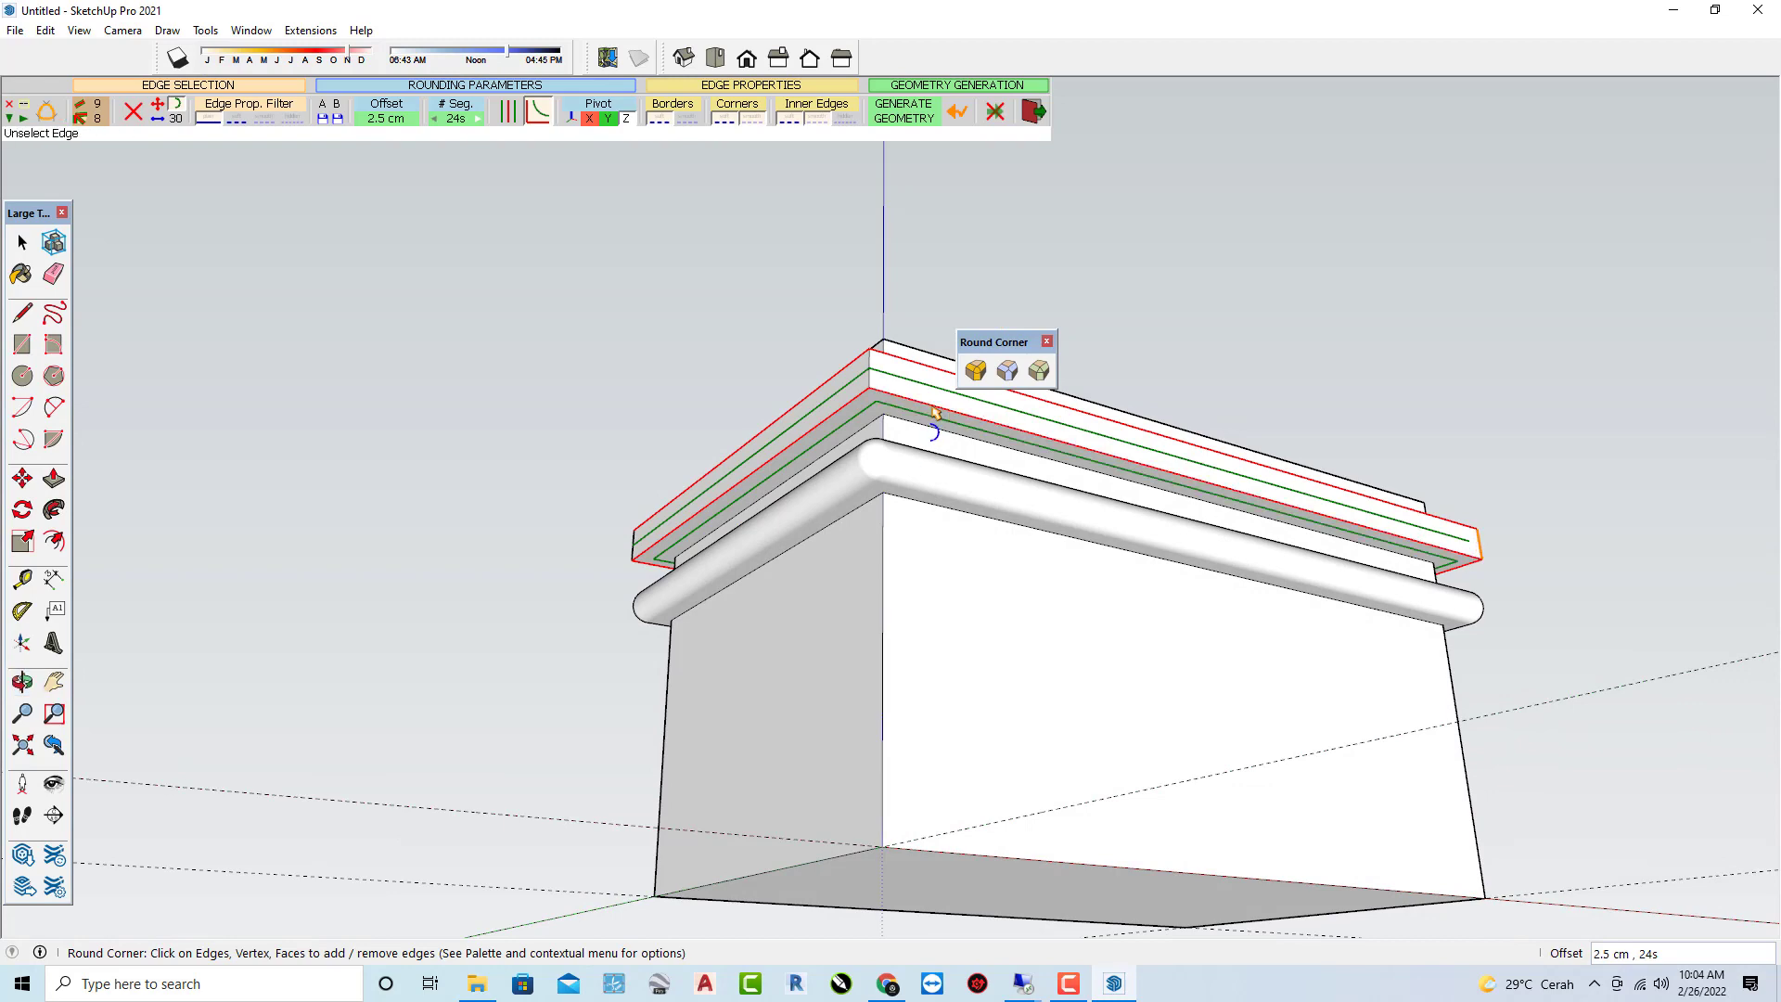
pyautogui.moveTo(934, 414)
pyautogui.mouseDown(button='middle')
pyautogui.moveTo(528, 468)
pyautogui.moveTo(648, 596)
pyautogui.moveTo(608, 649)
pyautogui.mouseUp(button='middle')
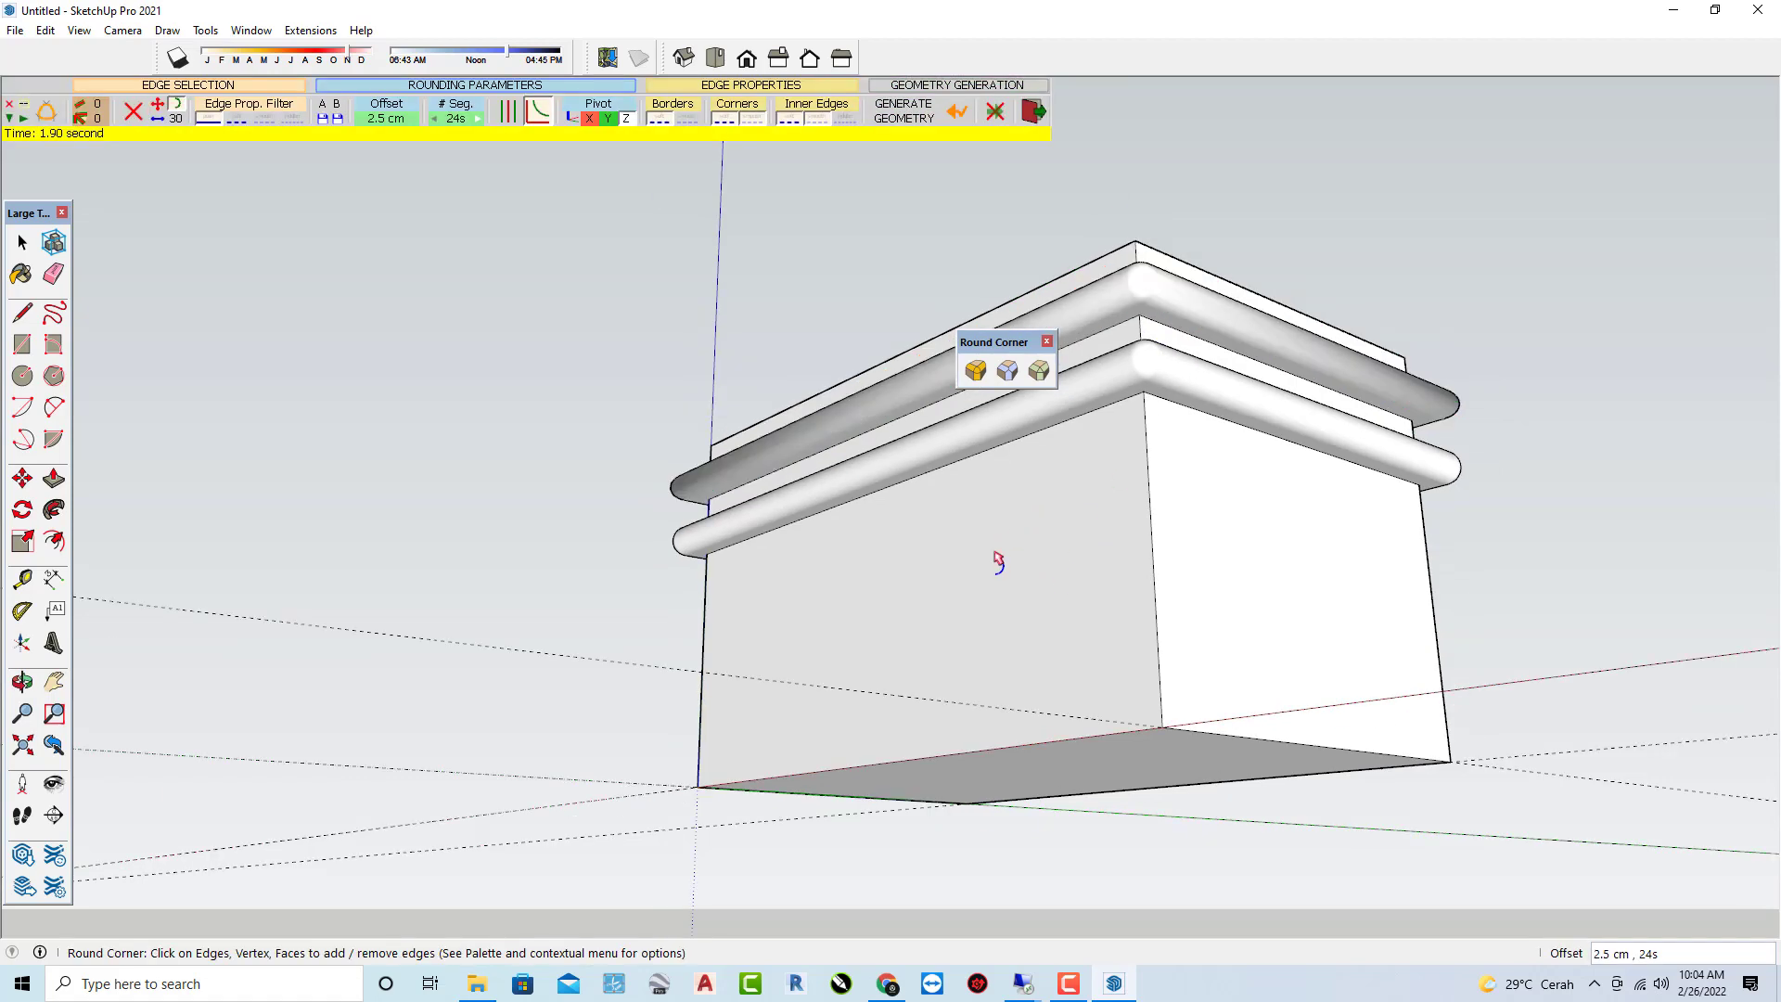
pyautogui.moveTo(998, 561)
pyautogui.mouseDown(button='middle')
pyautogui.moveTo(906, 776)
pyautogui.moveTo(812, 771)
pyautogui.moveTo(695, 668)
pyautogui.moveTo(362, 667)
pyautogui.moveTo(767, 640)
pyautogui.moveTo(1071, 645)
pyautogui.moveTo(1285, 540)
pyautogui.moveTo(1211, 549)
pyautogui.moveTo(1447, 588)
pyautogui.moveTo(1463, 634)
pyautogui.moveTo(894, 548)
pyautogui.moveTo(925, 616)
pyautogui.moveTo(964, 578)
pyautogui.moveTo(765, 583)
pyautogui.mouseUp(button='middle')
pyautogui.scroll(1, 766, 582)
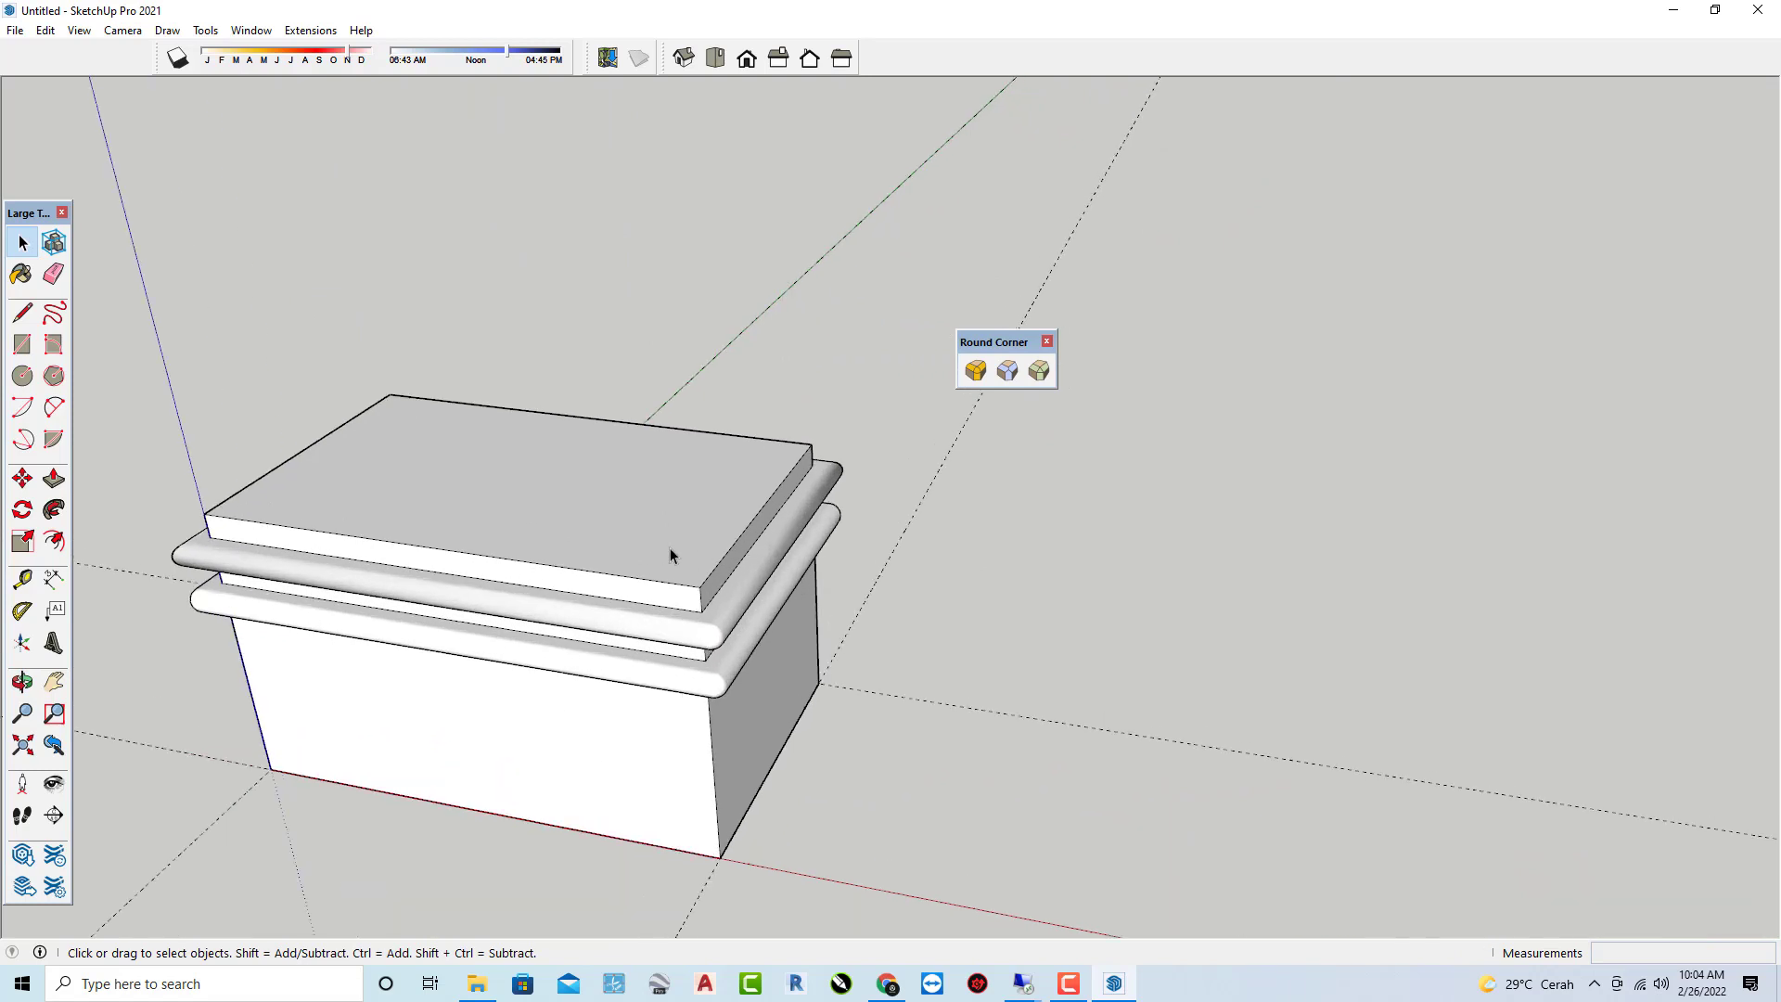
# Draw a 7.8 cm-radius circle beside the box and pull it up 101.1 cm into a column.
pyautogui.click(22, 375)
pyautogui.write('48')
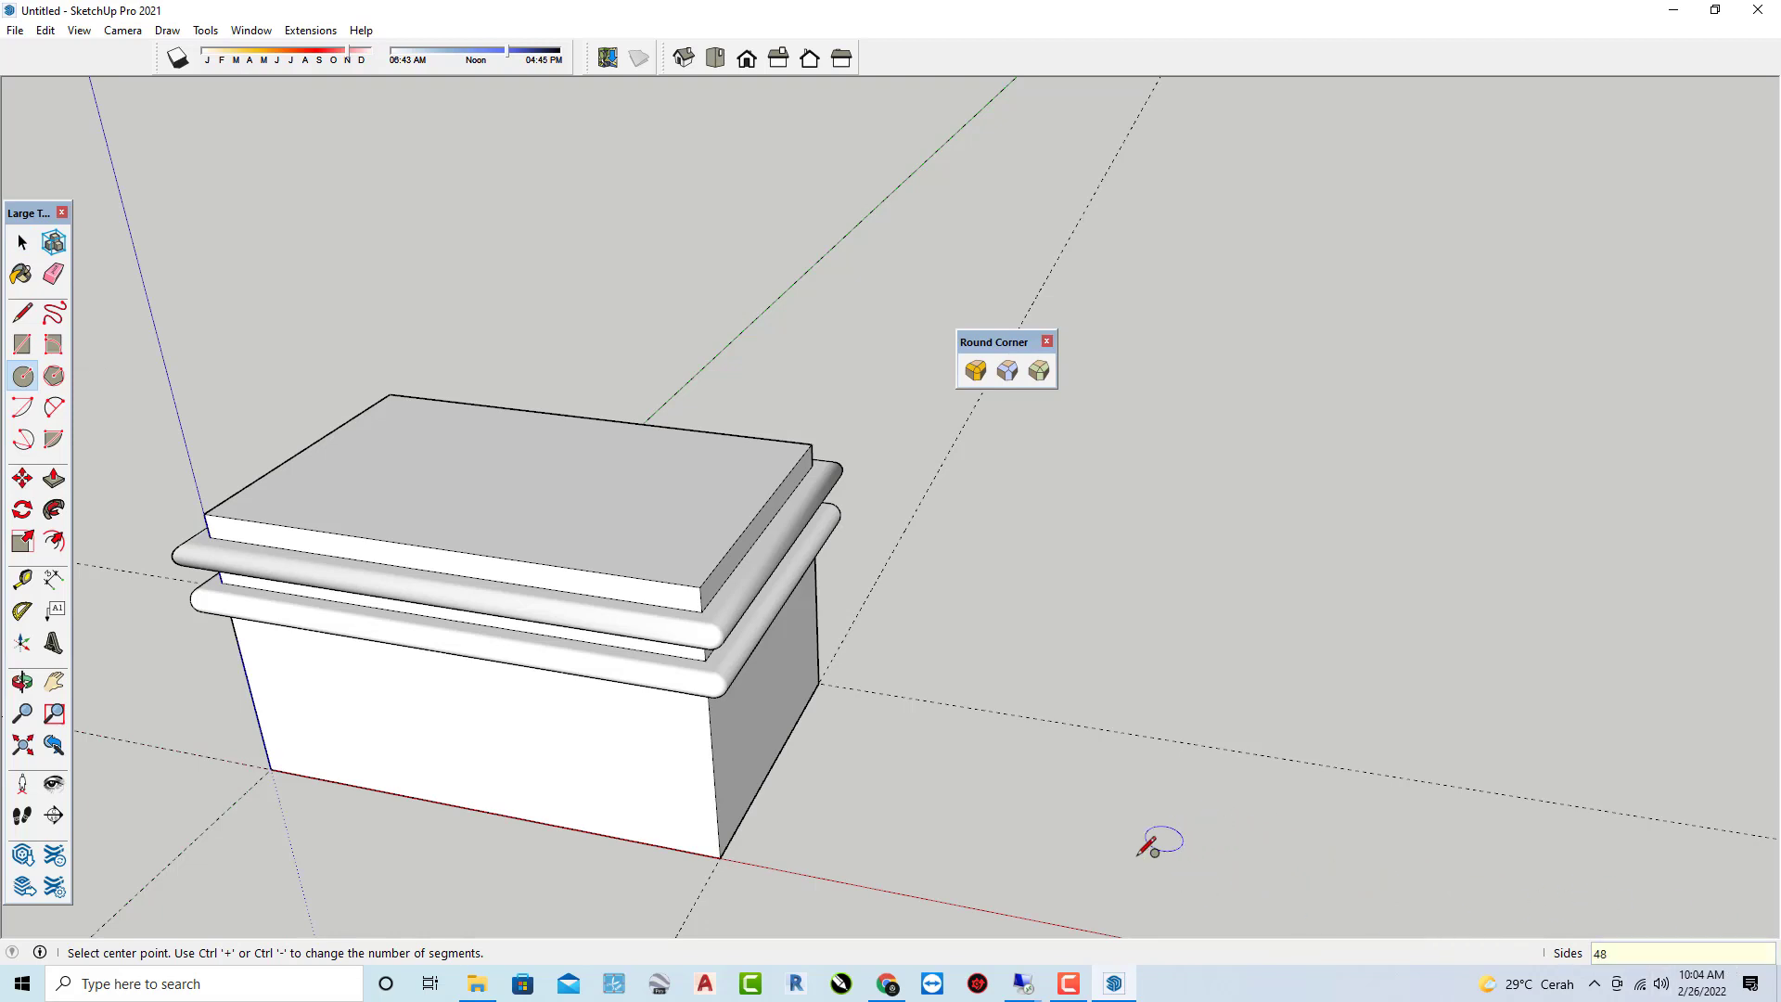
pyautogui.click(1135, 858)
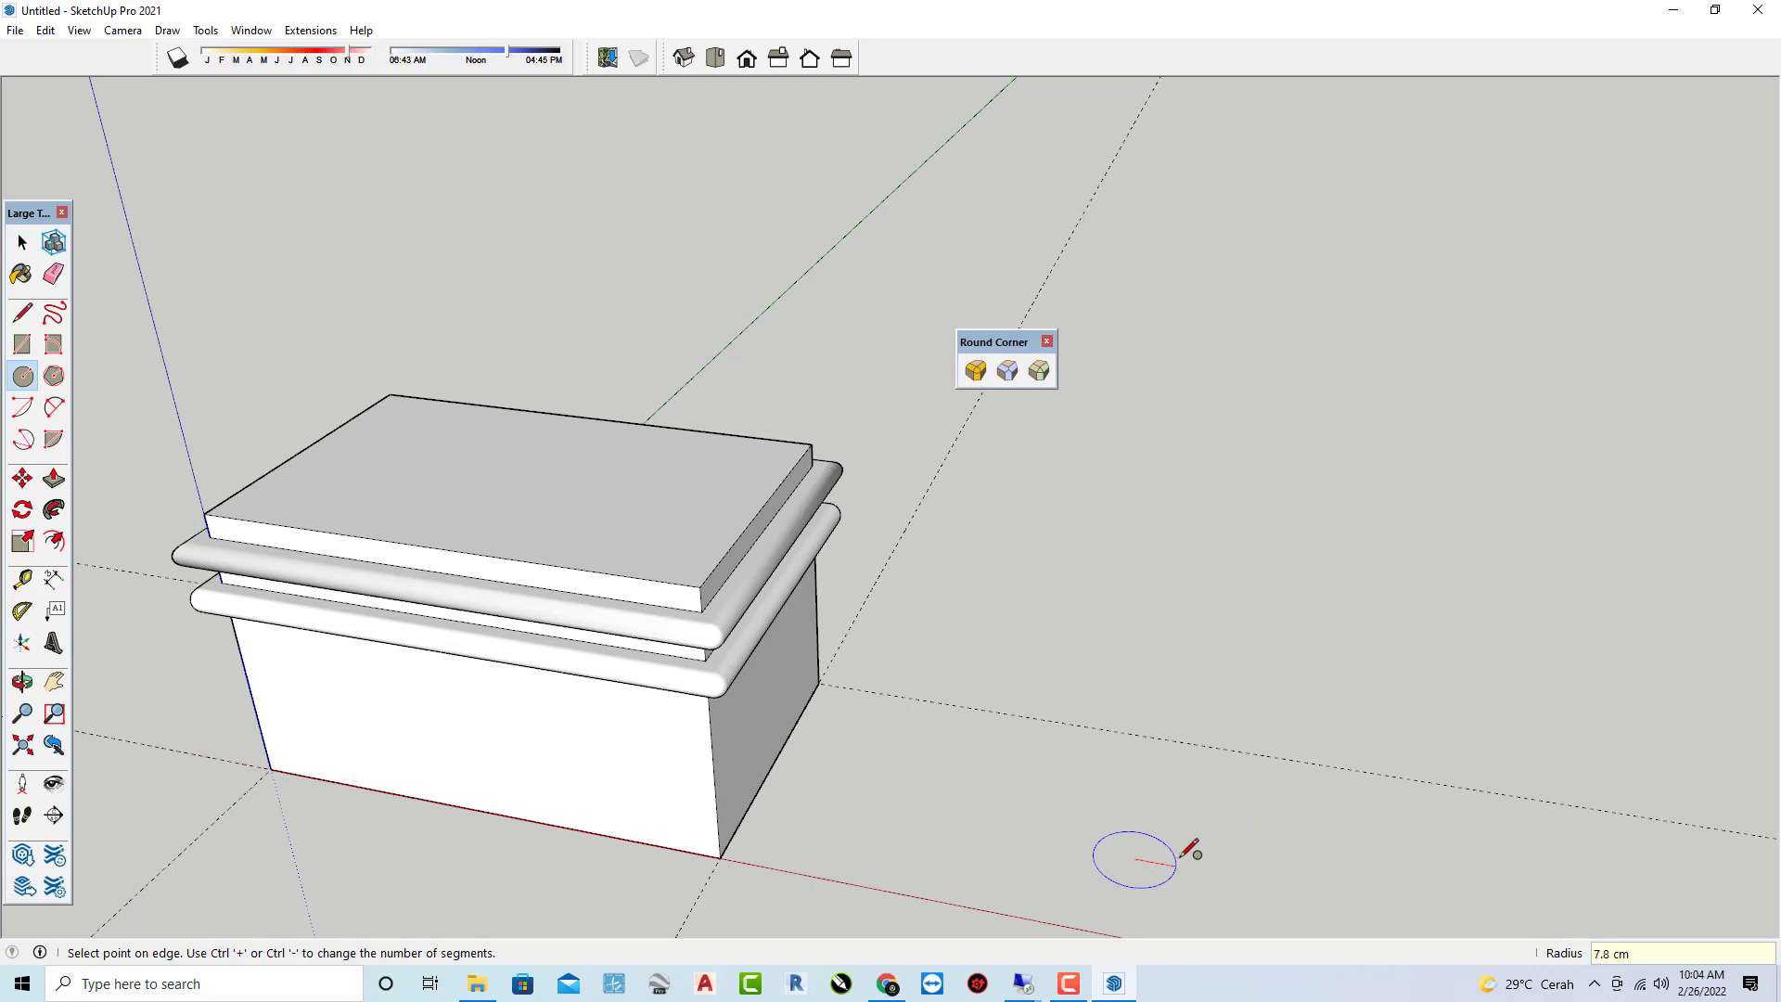
pyautogui.click(1181, 858)
pyautogui.press('p')
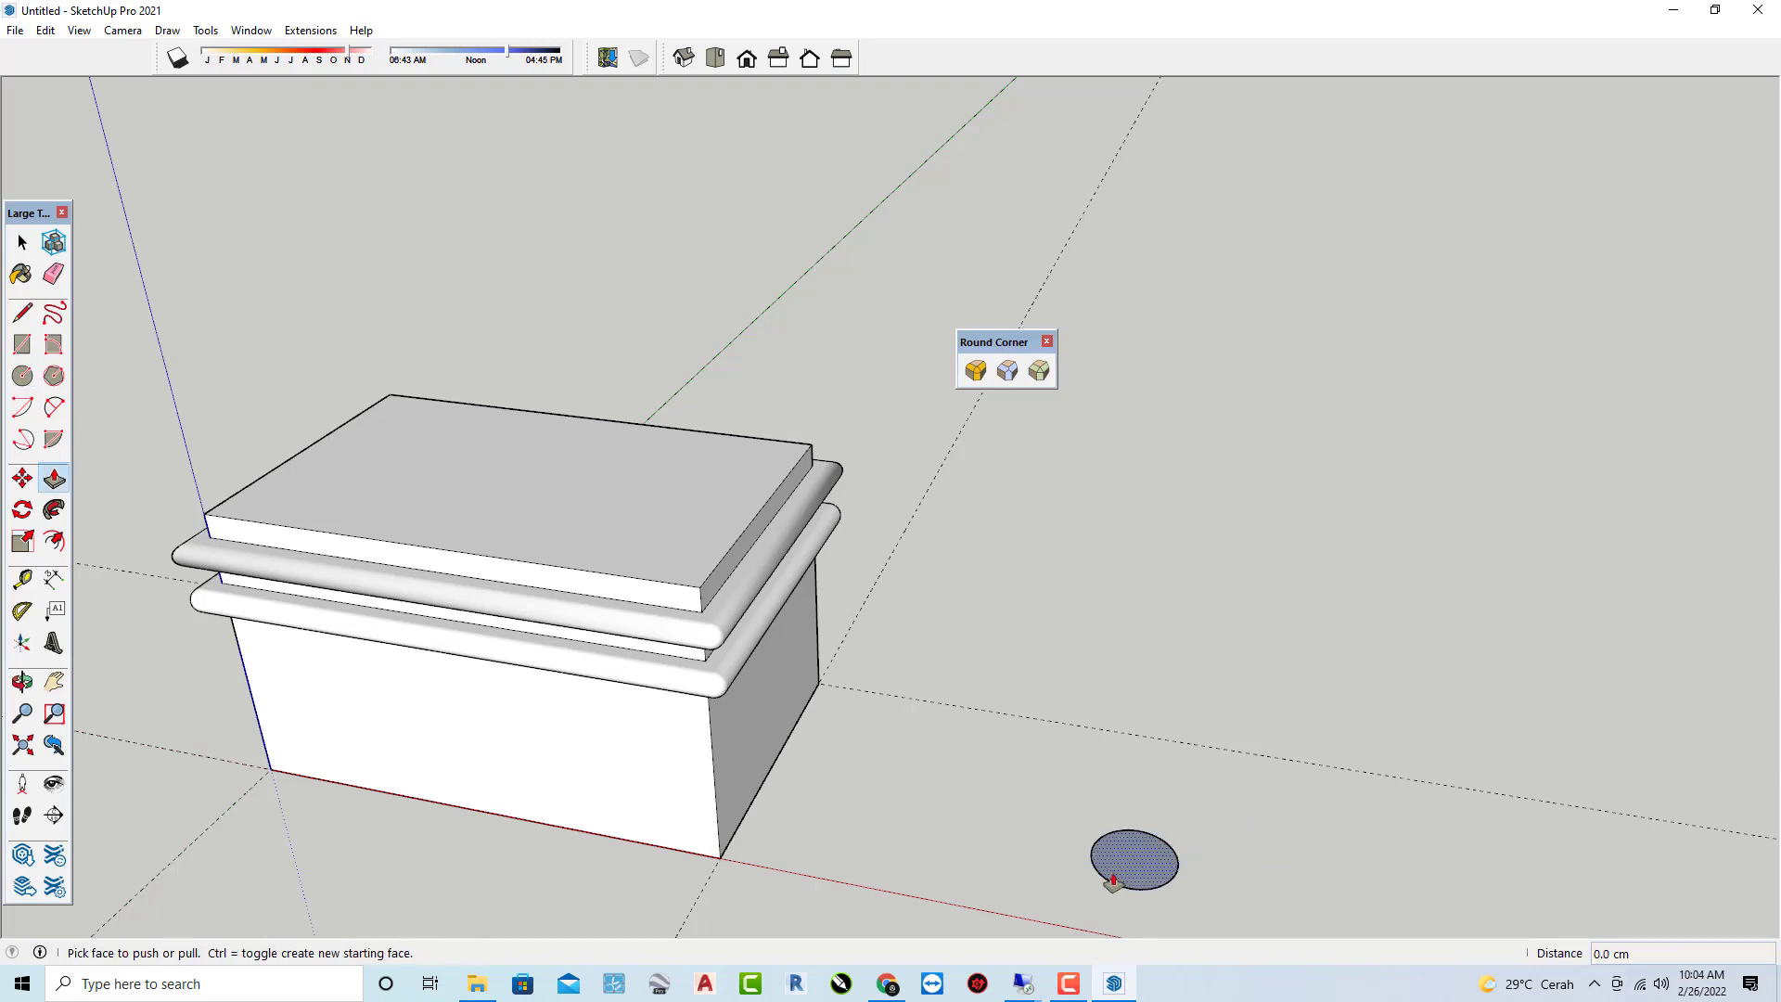
pyautogui.click(1136, 858)
pyautogui.click(1176, 370)
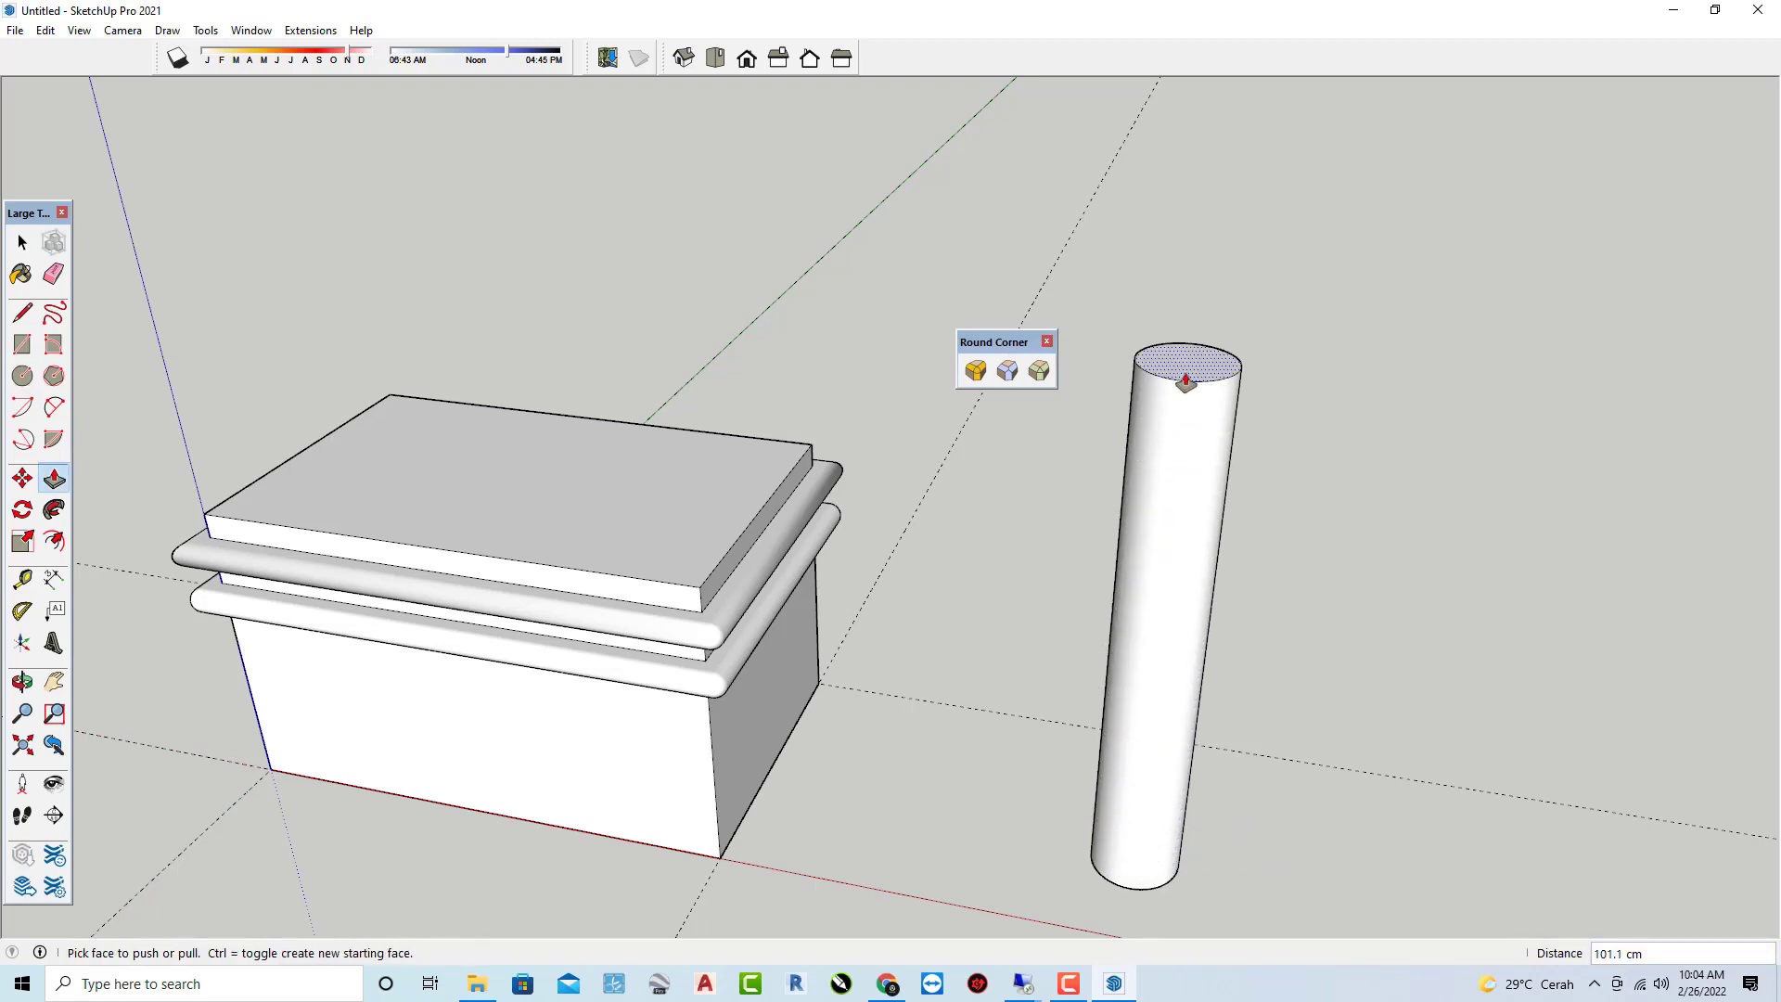
pyautogui.moveTo(1177, 370)
pyautogui.mouseDown(button='middle')
pyautogui.moveTo(1360, 379)
pyautogui.moveTo(1292, 405)
pyautogui.moveTo(1223, 357)
pyautogui.moveTo(1202, 306)
pyautogui.moveTo(1098, 469)
pyautogui.mouseUp(button='middle')
pyautogui.scroll(3, 1222, 357)
# Offset the column's top edge outward into a ring, redoing it smaller after undoing an oversized one.
pyautogui.press('space')
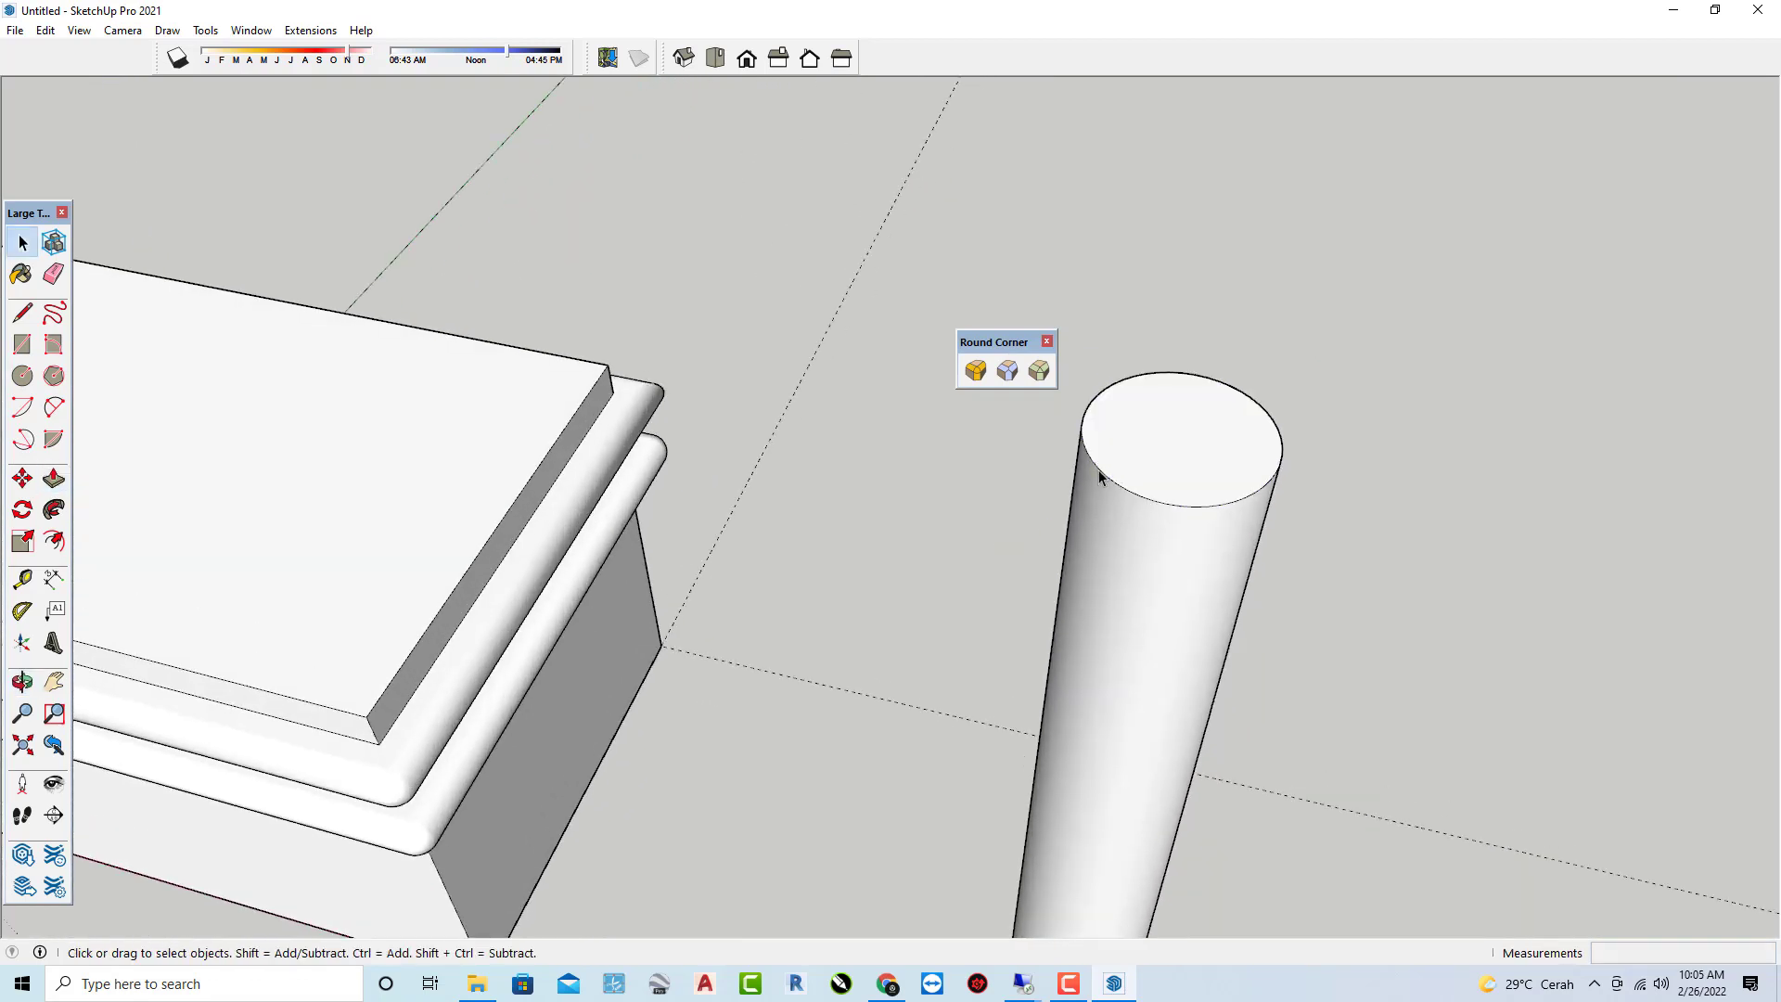
pyautogui.click(1094, 470)
pyautogui.click(54, 541)
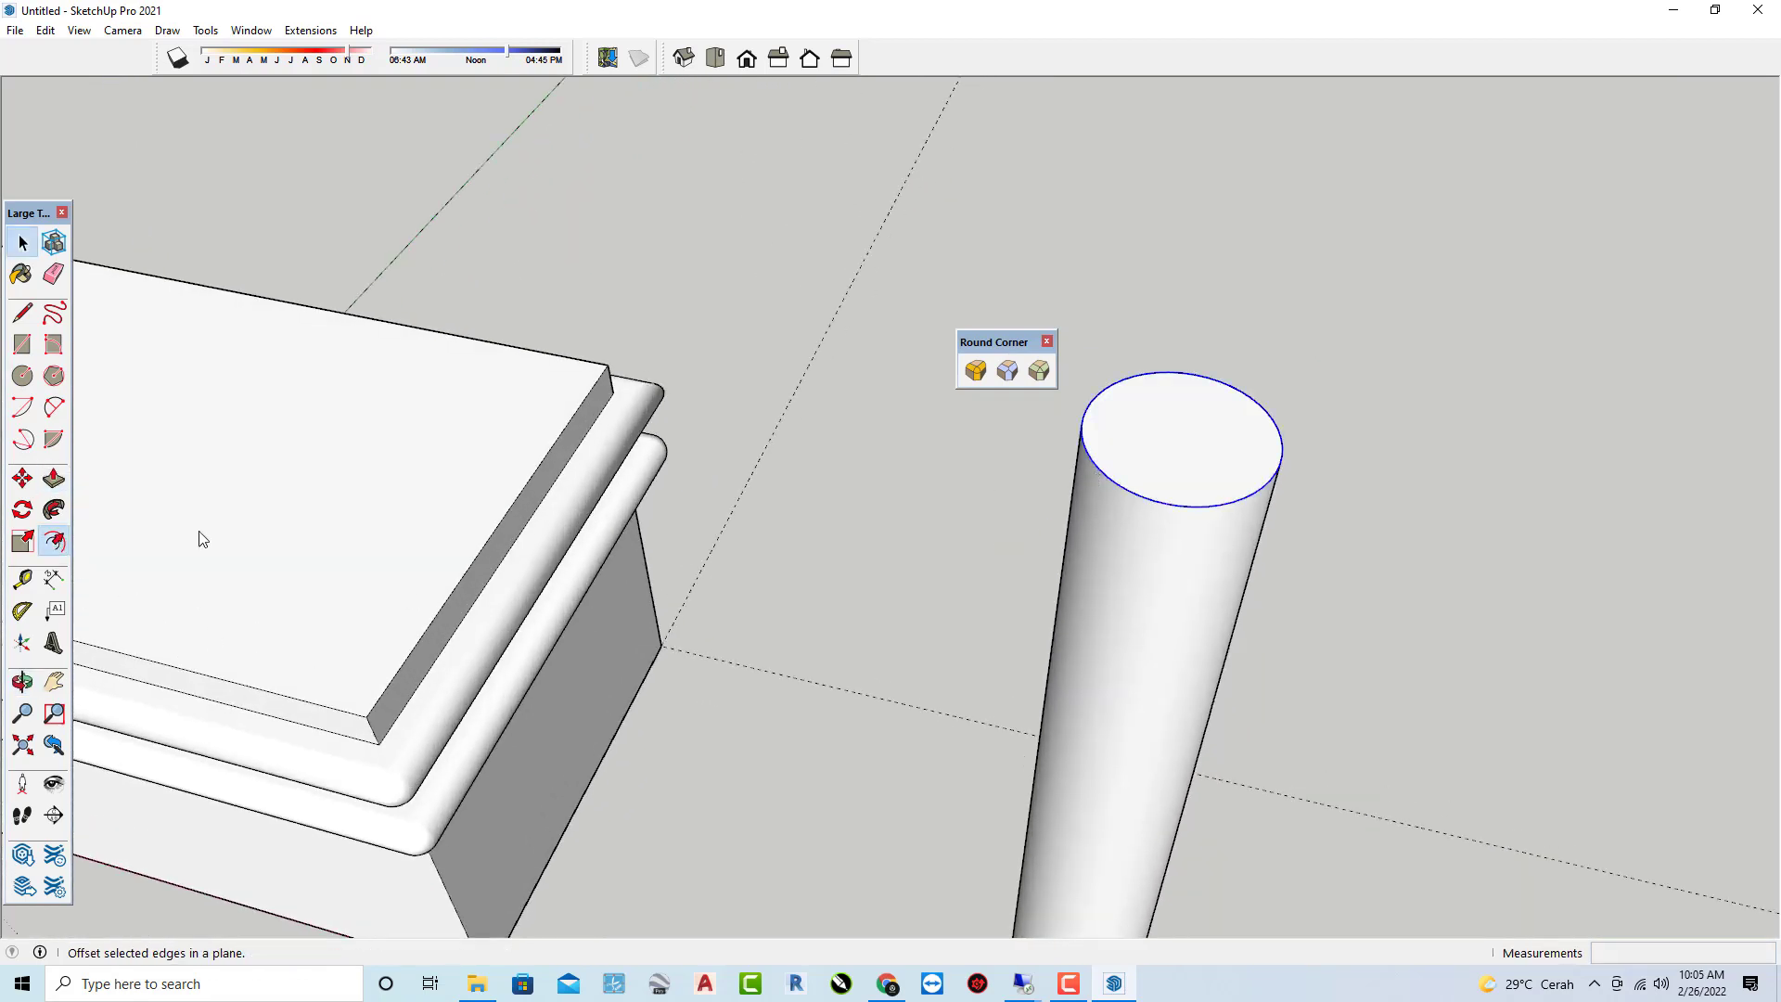
pyautogui.click(1140, 499)
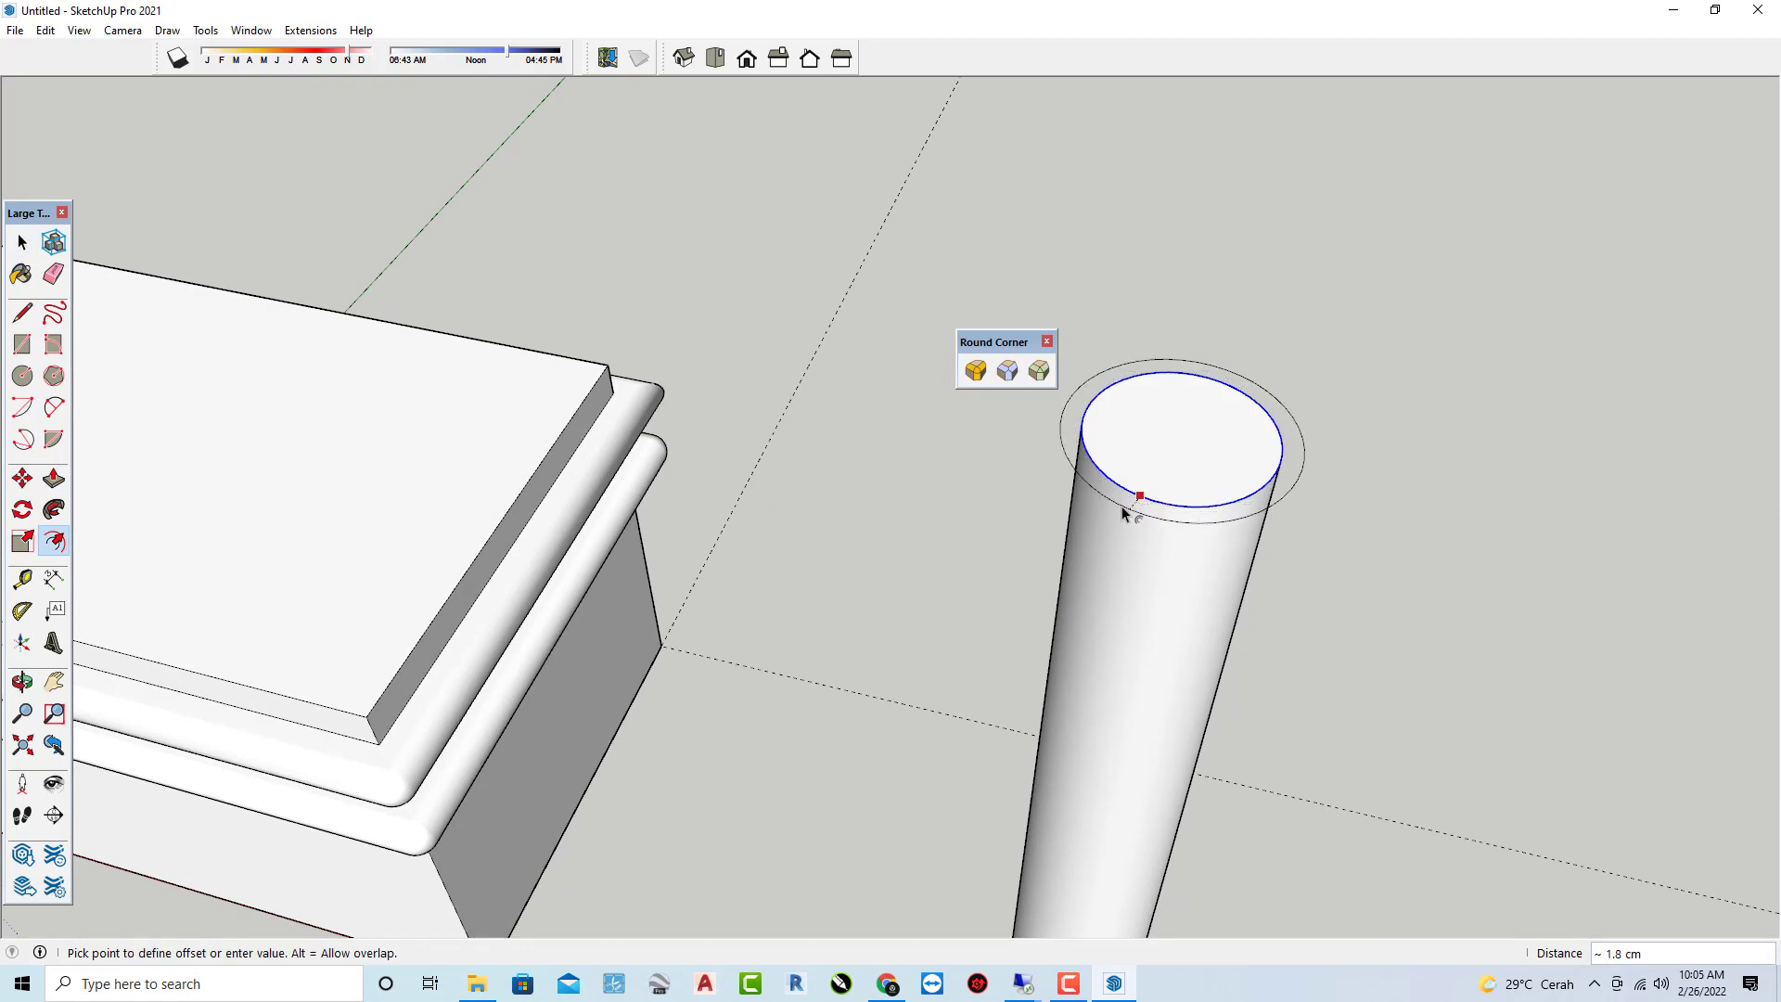
pyautogui.write('5')
pyautogui.press('Return')
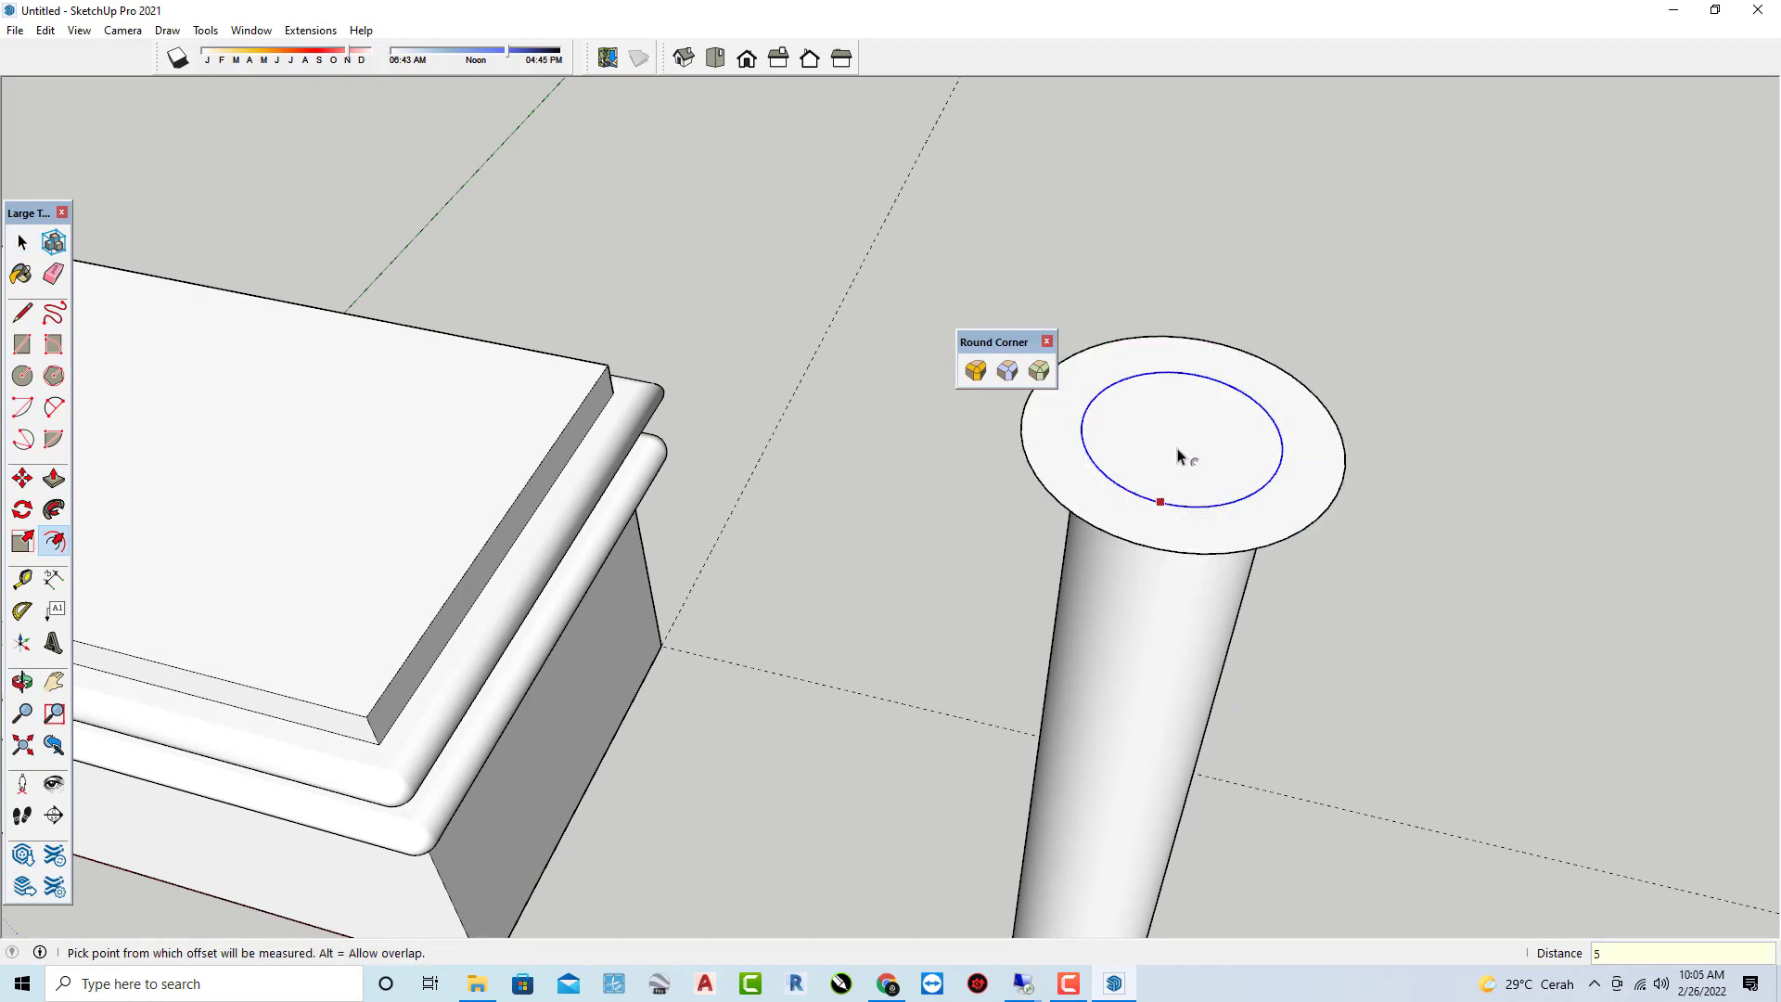
pyautogui.press('space')
pyautogui.hotkey('ctrl', 'z')
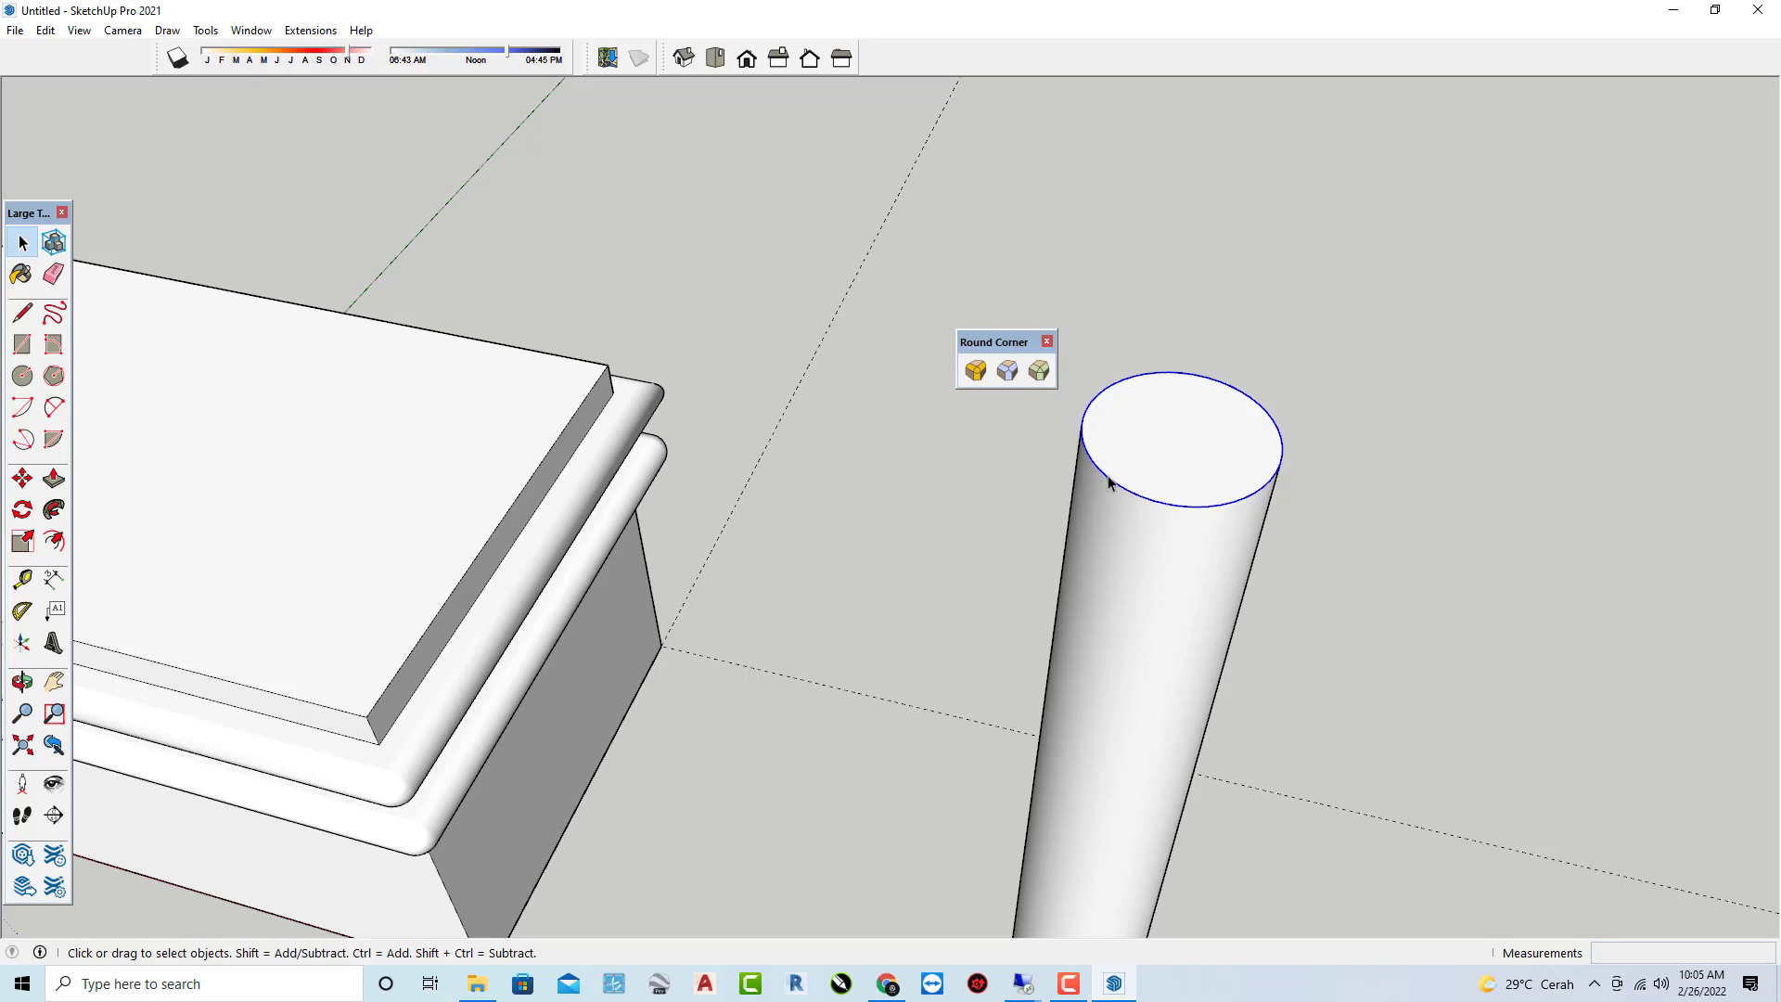
pyautogui.click(54, 541)
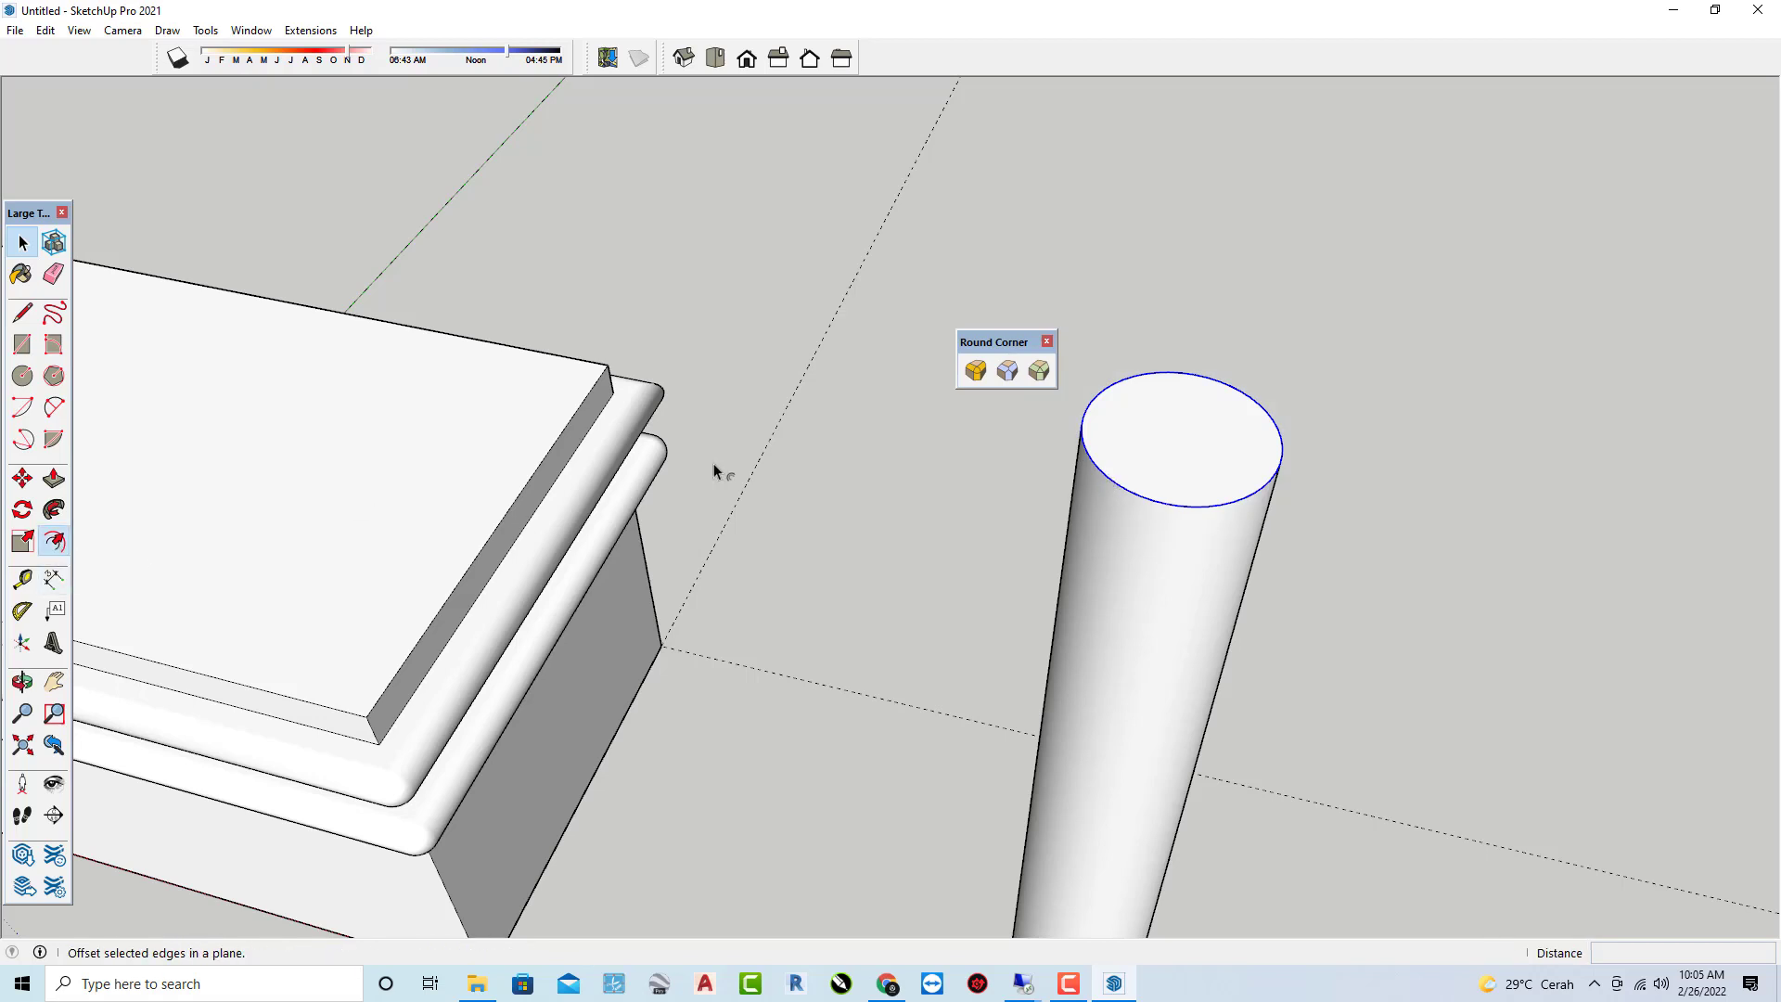
pyautogui.click(1086, 460)
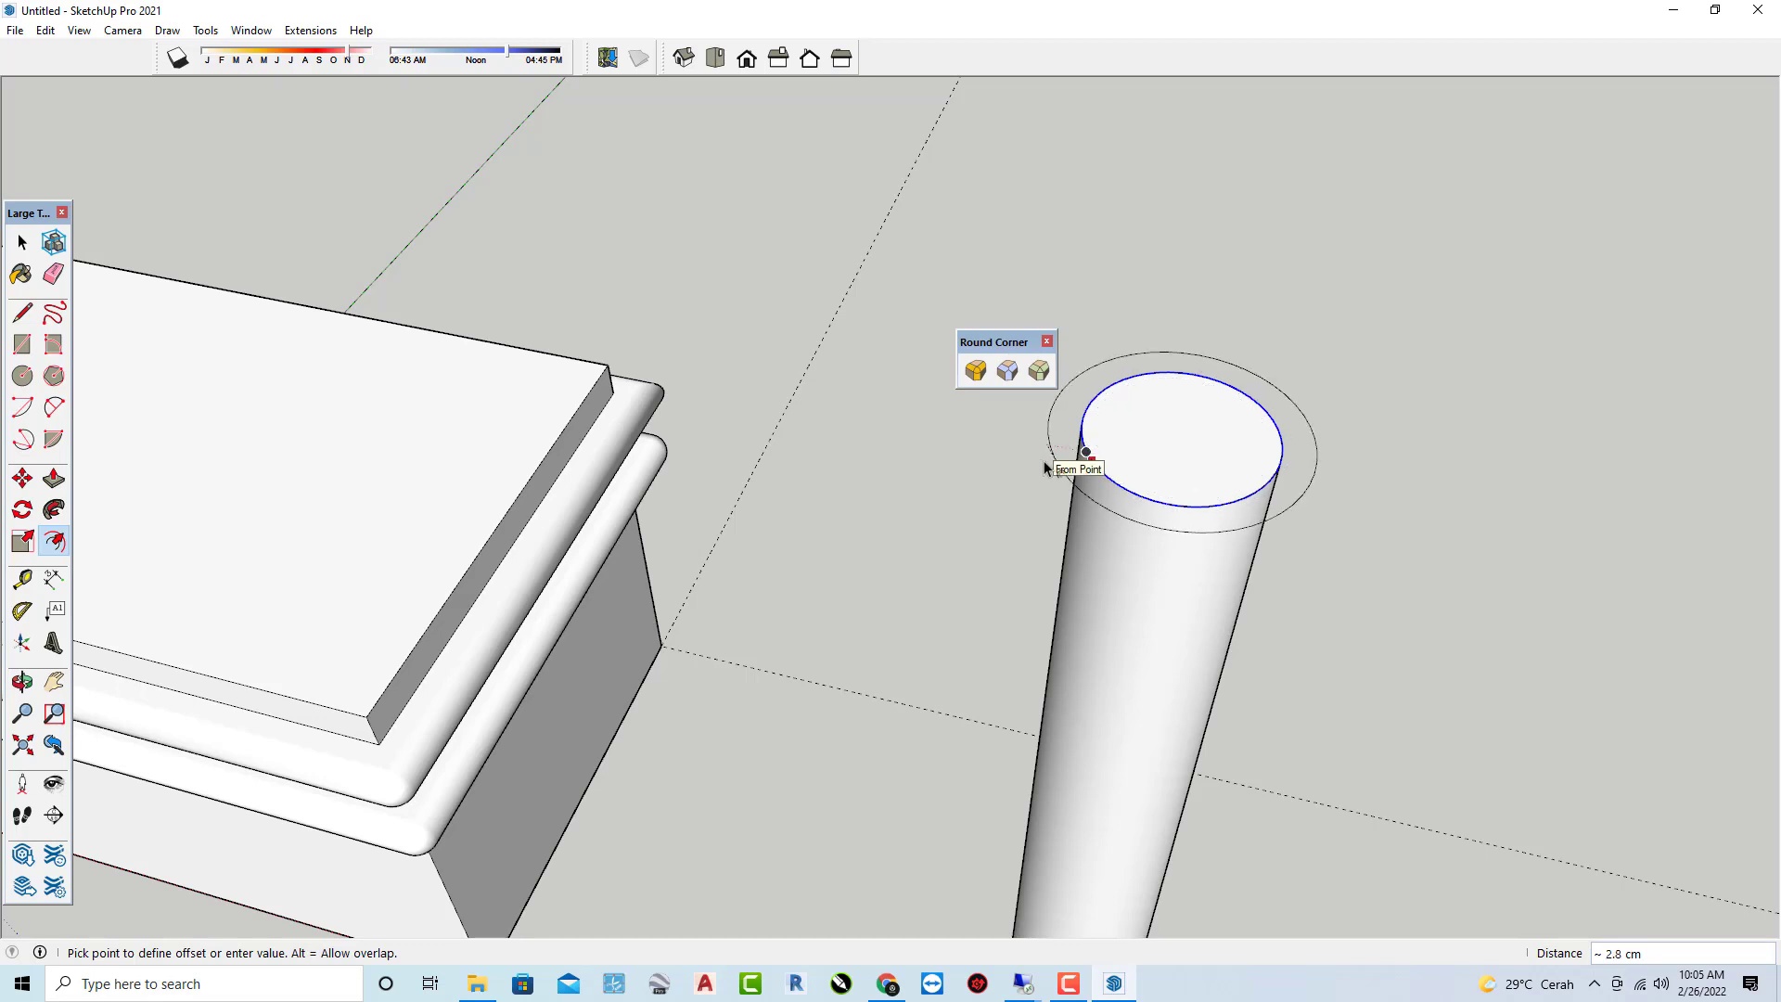
pyautogui.write('2')
pyautogui.press('Return')
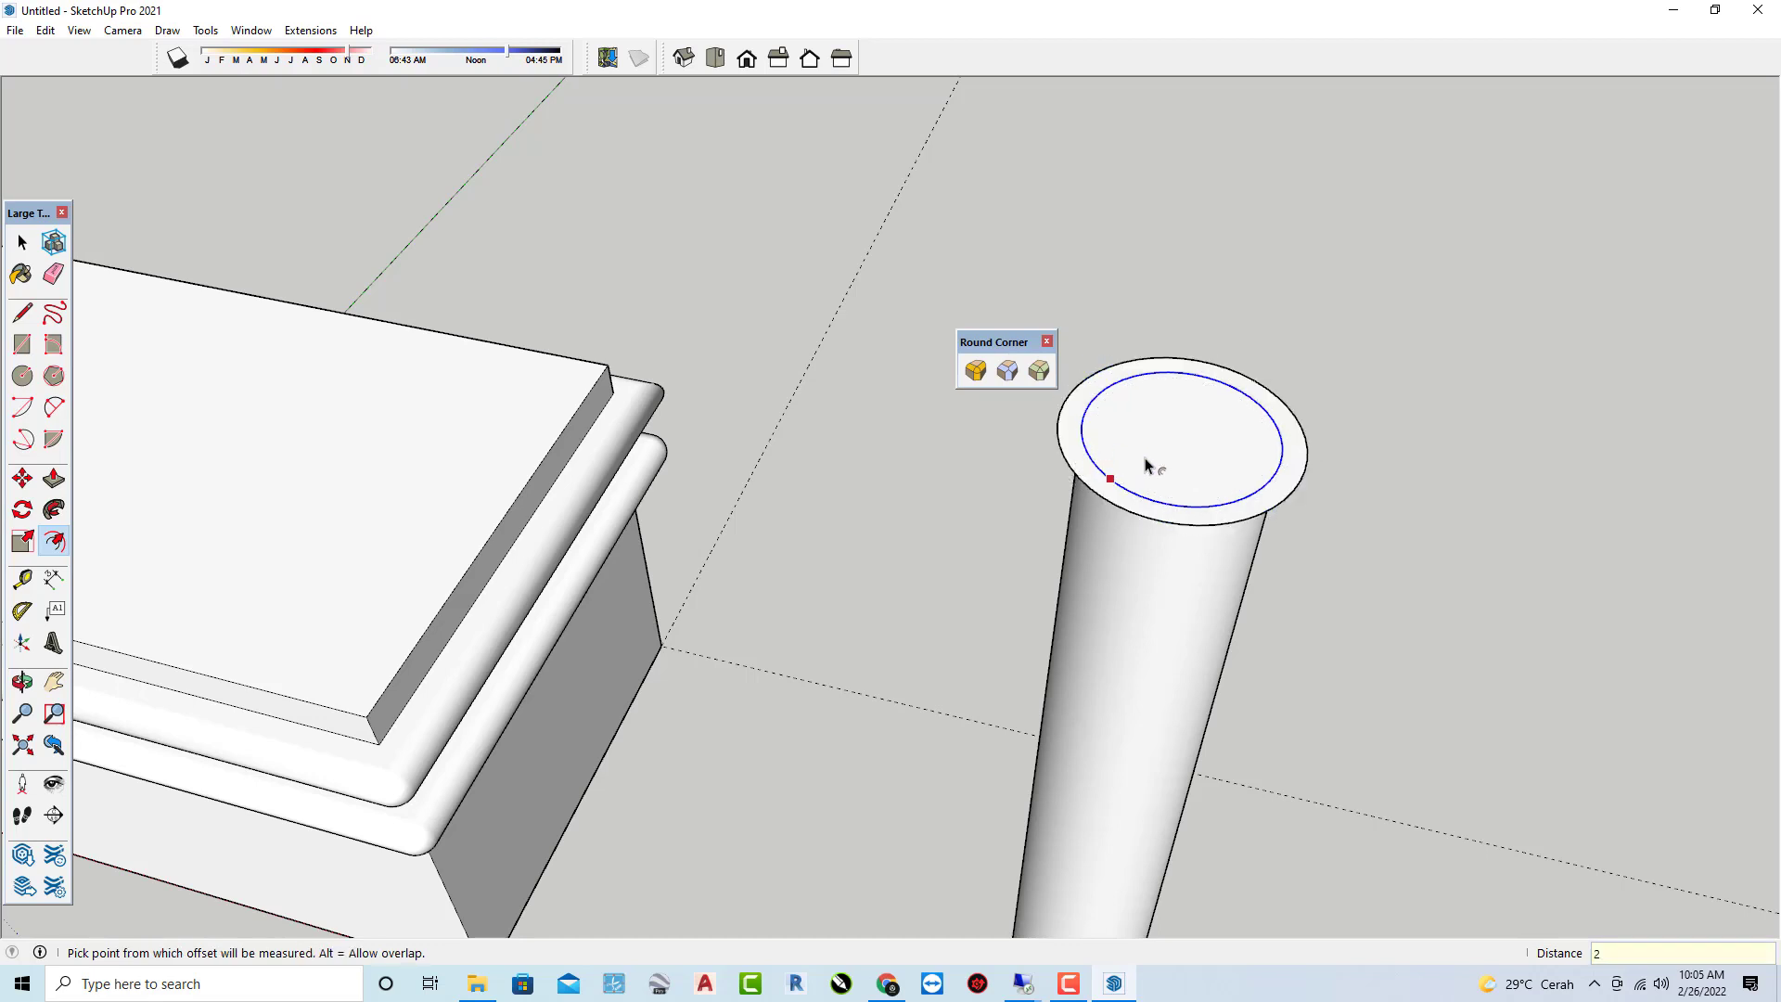
pyautogui.press('space')
# Raise the inner top face into a cap and pull the outer ring 2.0 cm into a collar.
pyautogui.click(1160, 463)
pyautogui.press('p')
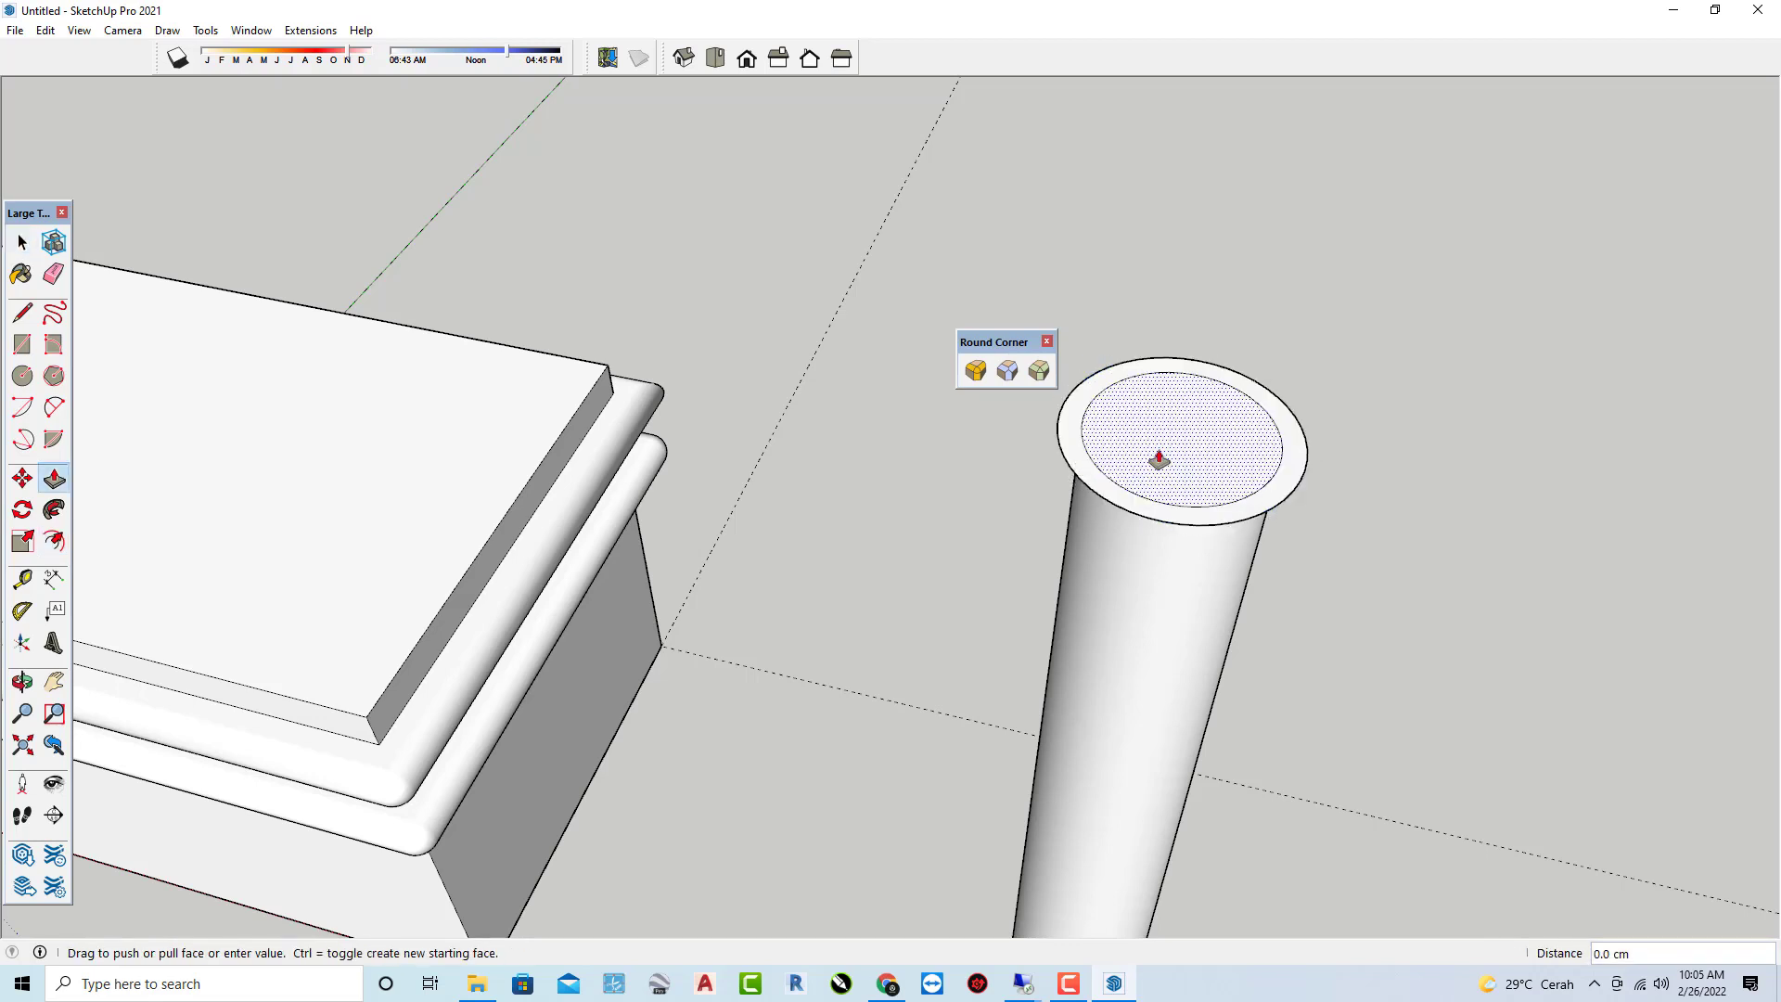
pyautogui.click(1160, 460)
pyautogui.click(1171, 406)
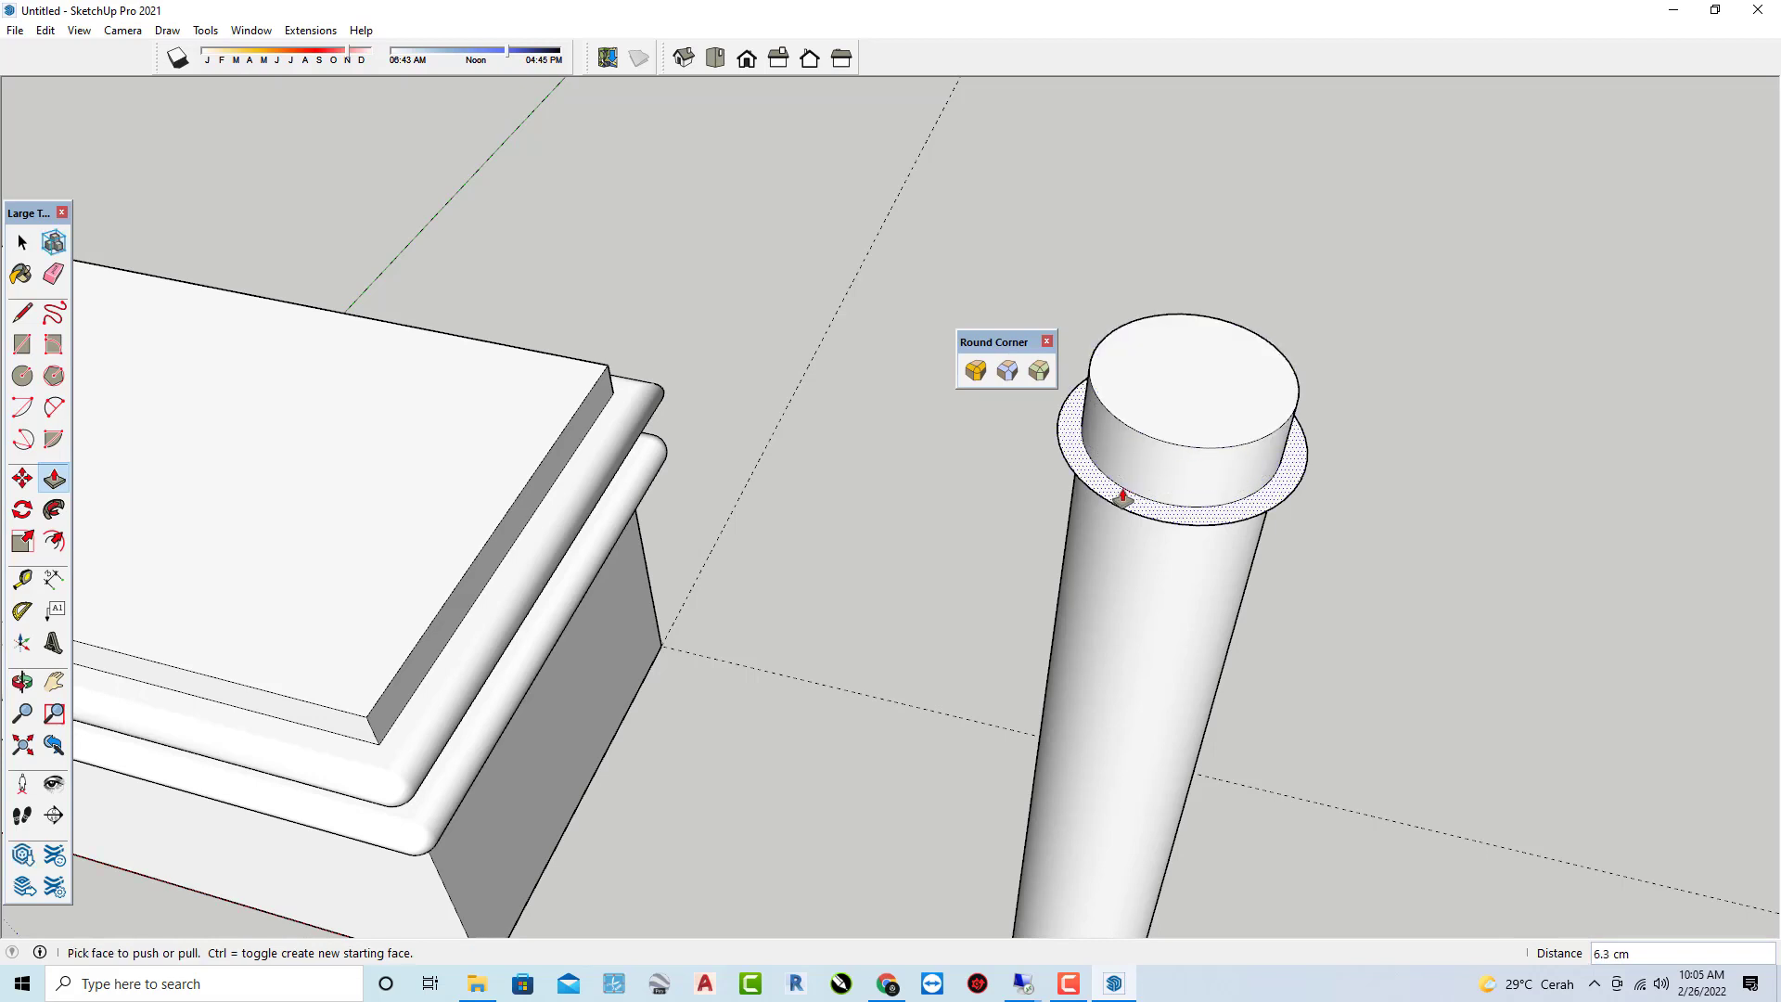
pyautogui.click(1123, 485)
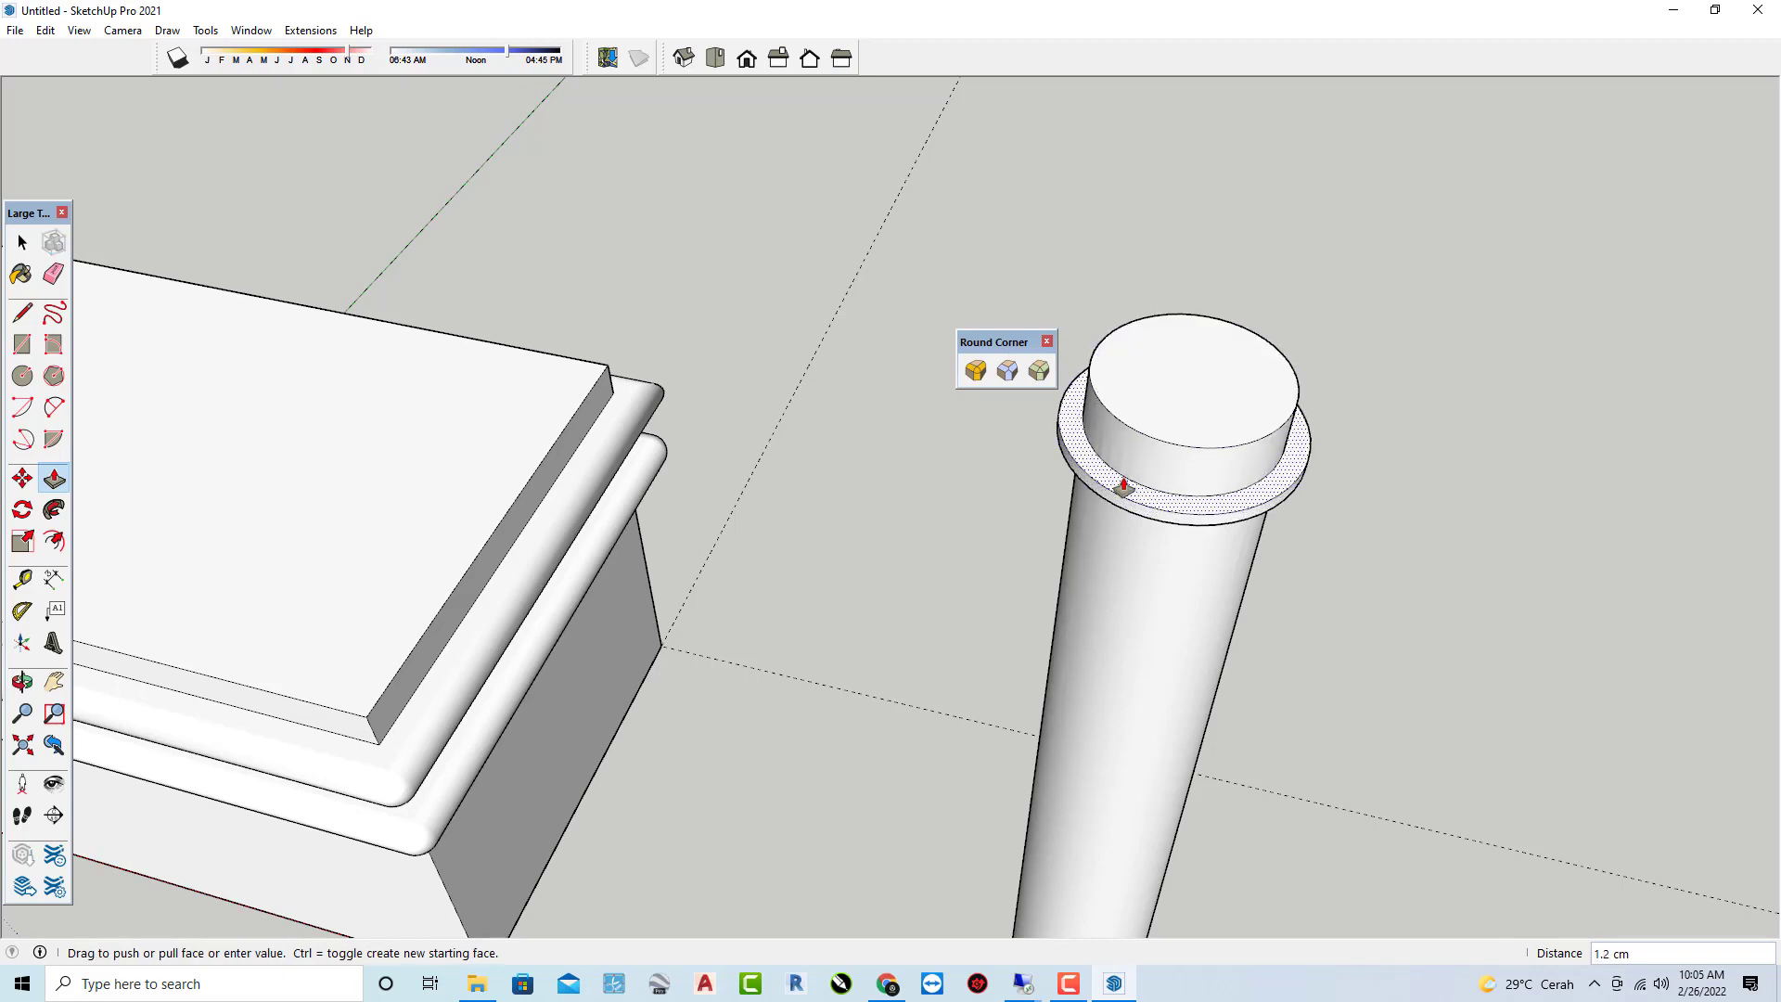
pyautogui.press('Return')
# Orbit and zoom out to view the column with its new top collar.
pyautogui.moveTo(1177, 506); pyautogui.dragTo(1506, 346, button='middle')
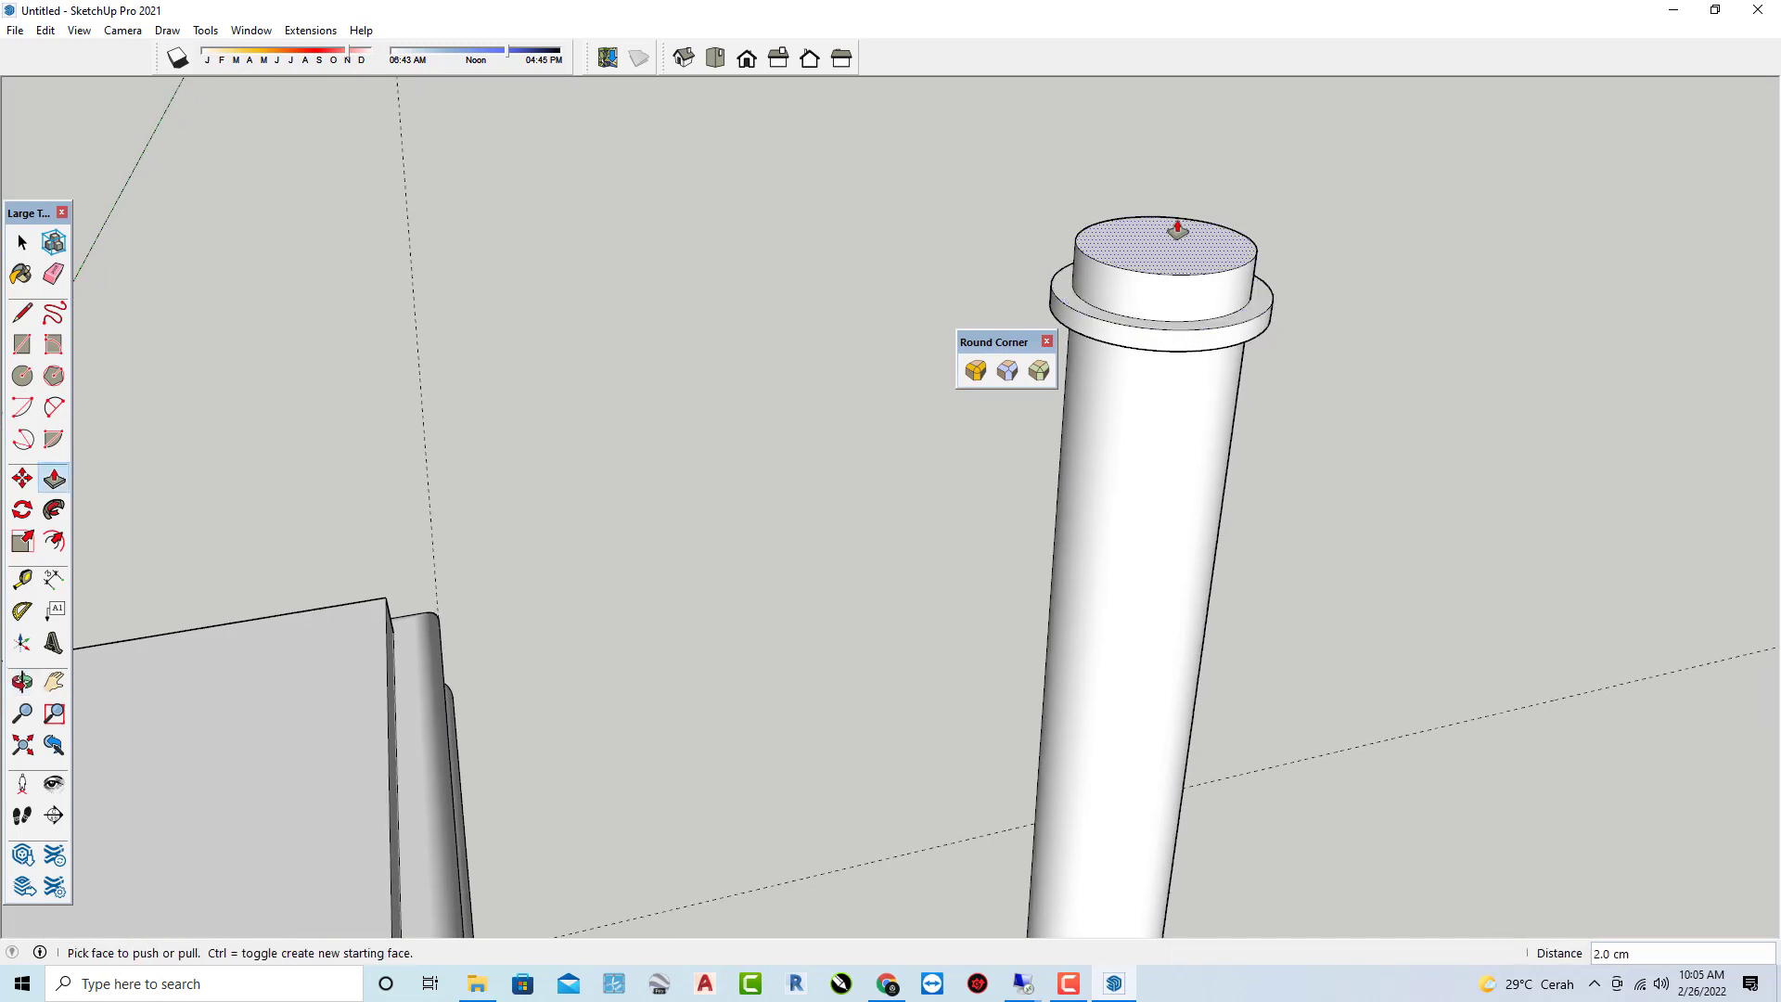
pyautogui.moveTo(1192, 227)
pyautogui.mouseDown(button='middle')
pyautogui.moveTo(1165, 369)
pyautogui.moveTo(1140, 319)
pyautogui.mouseUp(button='middle')
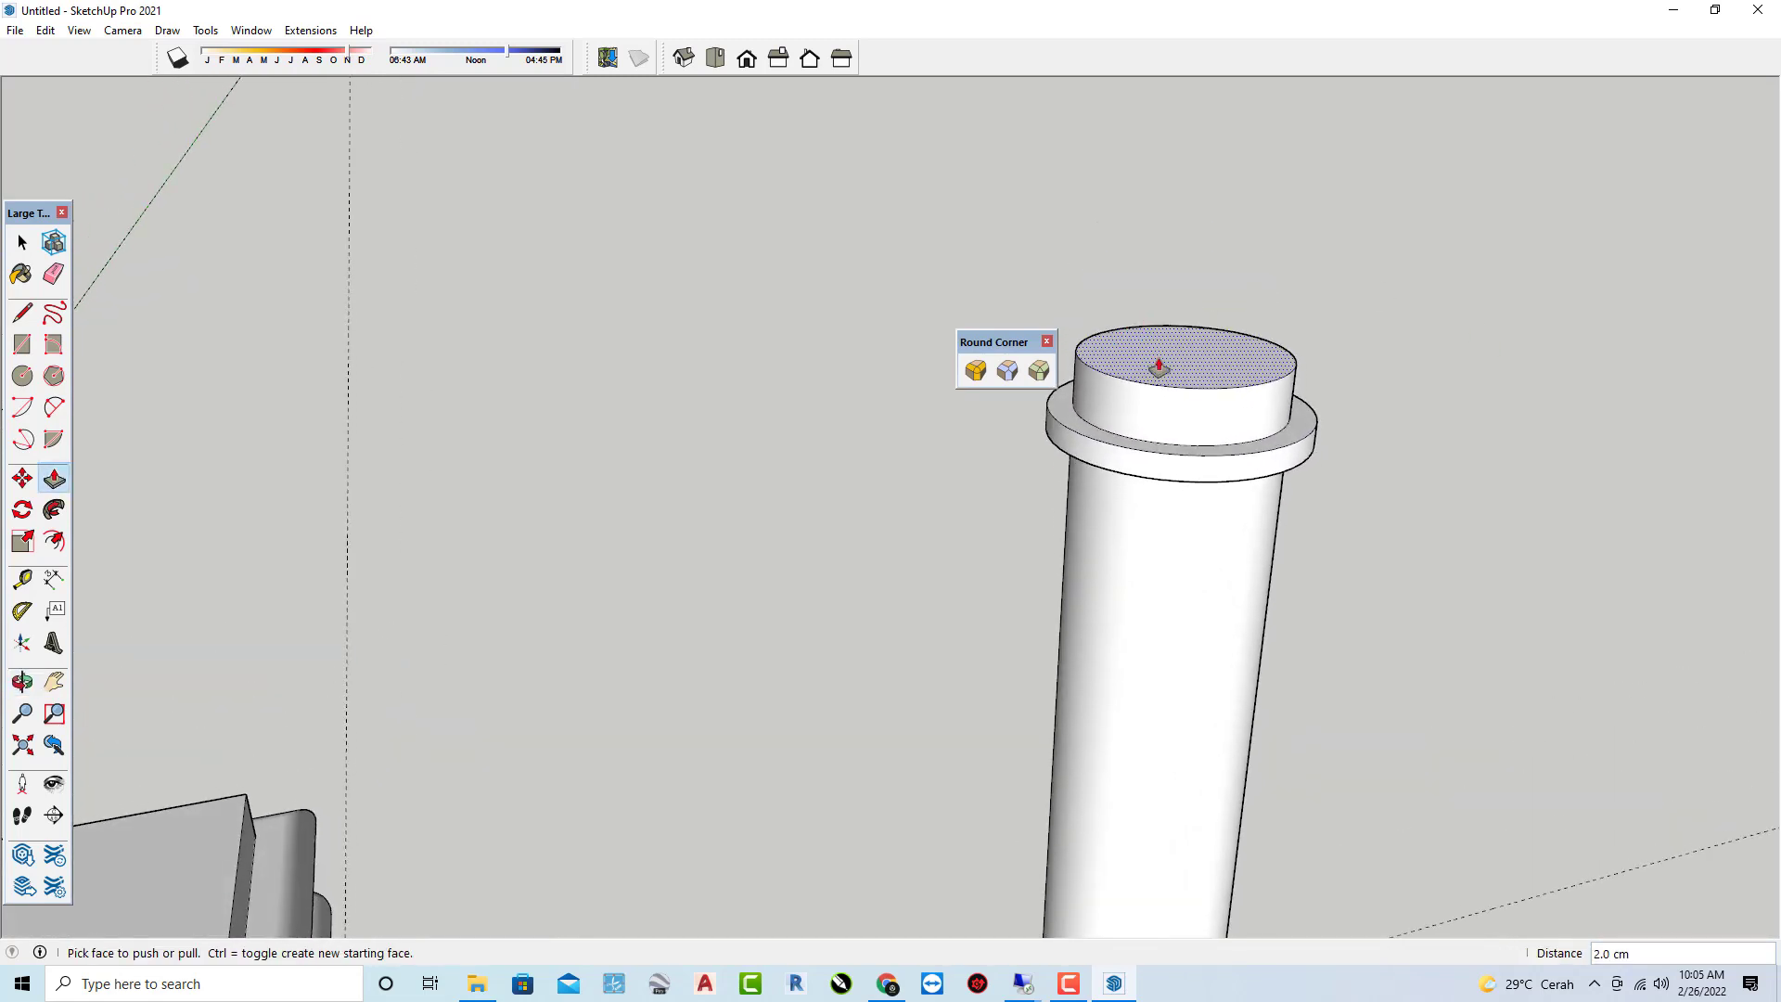
pyautogui.scroll(2, 1206, 380)
pyautogui.moveTo(1269, 393); pyautogui.dragTo(1370, 317, button='middle')
pyautogui.scroll(-2, 1222, 416)
pyautogui.scroll(-2, 1141, 456)
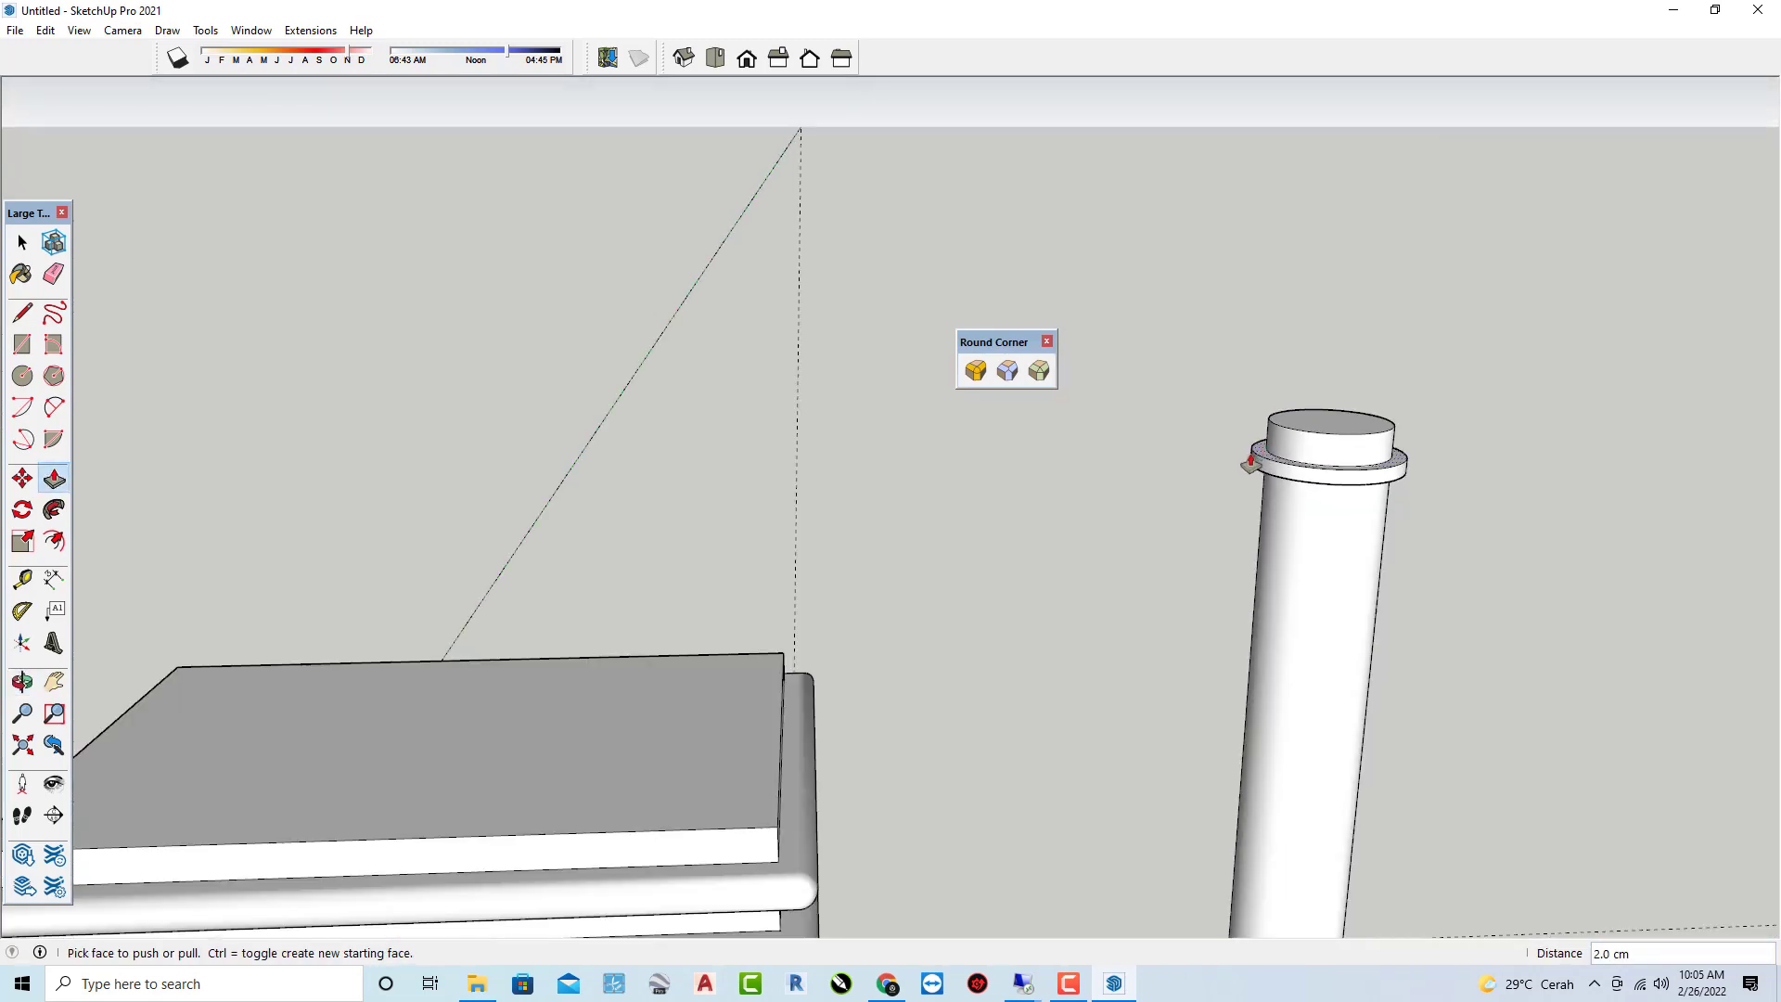
pyautogui.scroll(-2, 1244, 475)
pyautogui.scroll(2, 1244, 475)
pyautogui.scroll(2, 1289, 485)
# Copy the top collar ring 53.5 cm down the column.
pyautogui.press('space')
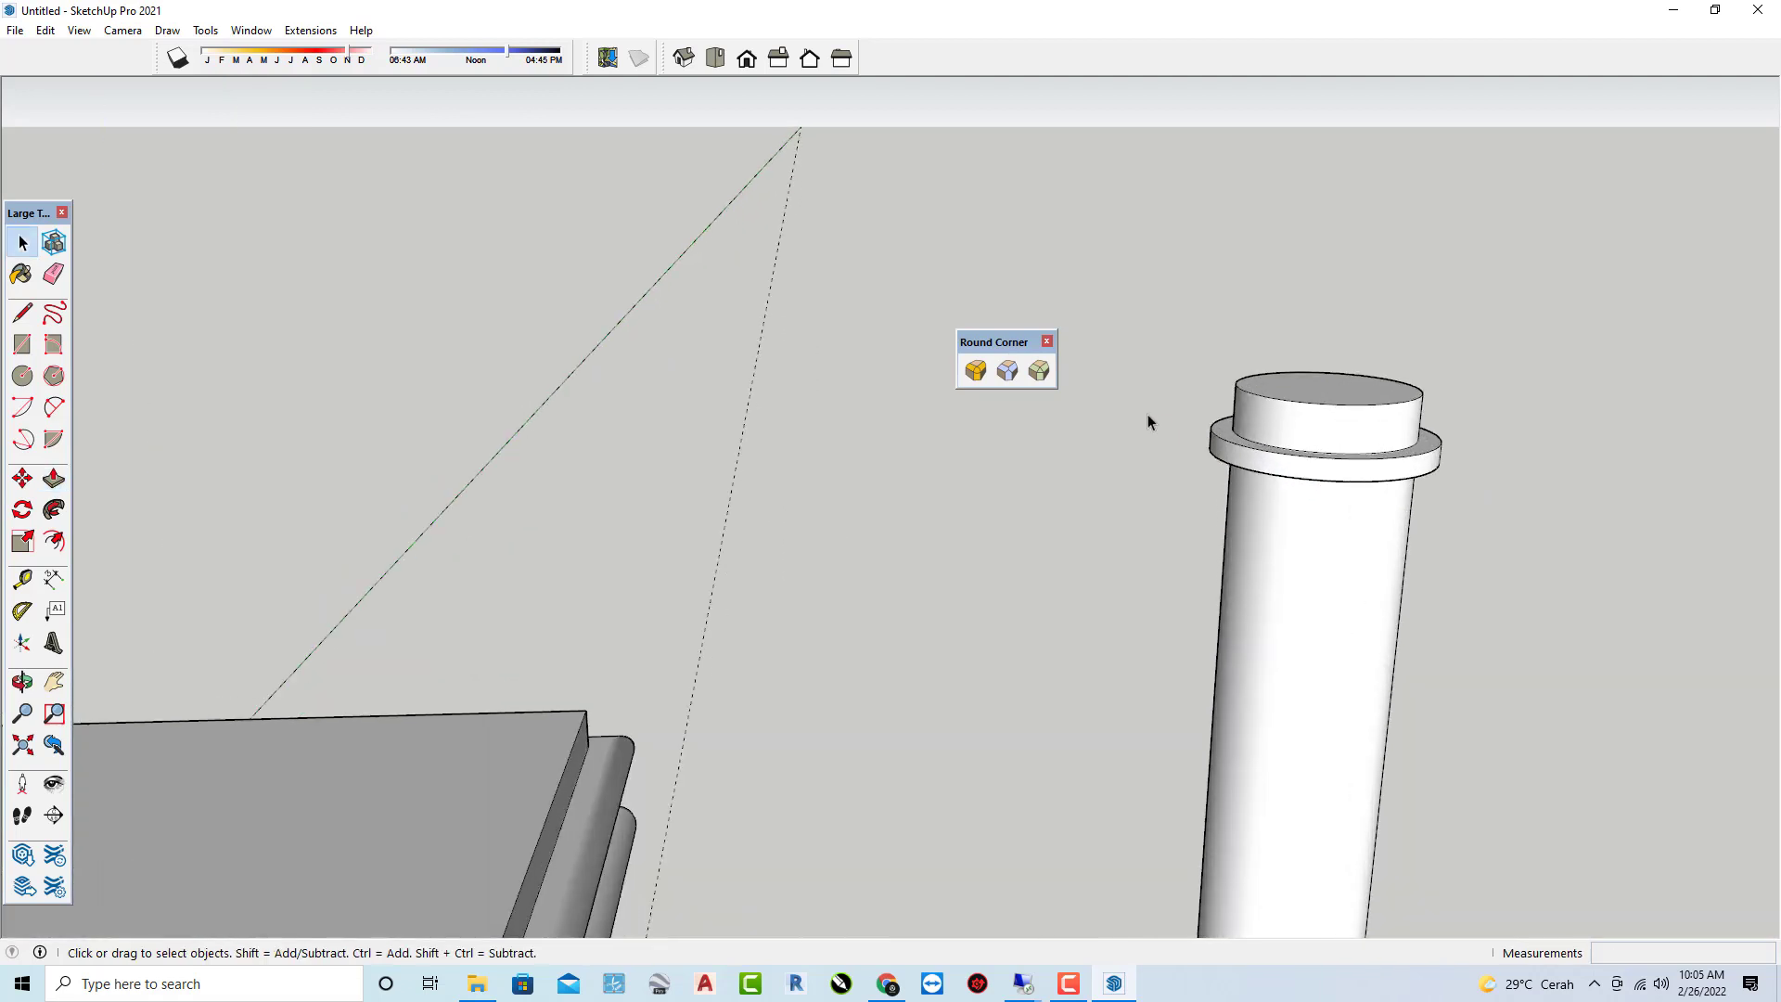
pyautogui.moveTo(1149, 417)
pyautogui.mouseDown(button='middle')
pyautogui.moveTo(1222, 338)
pyautogui.moveTo(1170, 394)
pyautogui.mouseUp(button='middle')
pyautogui.moveTo(1160, 389); pyautogui.dragTo(1504, 490)
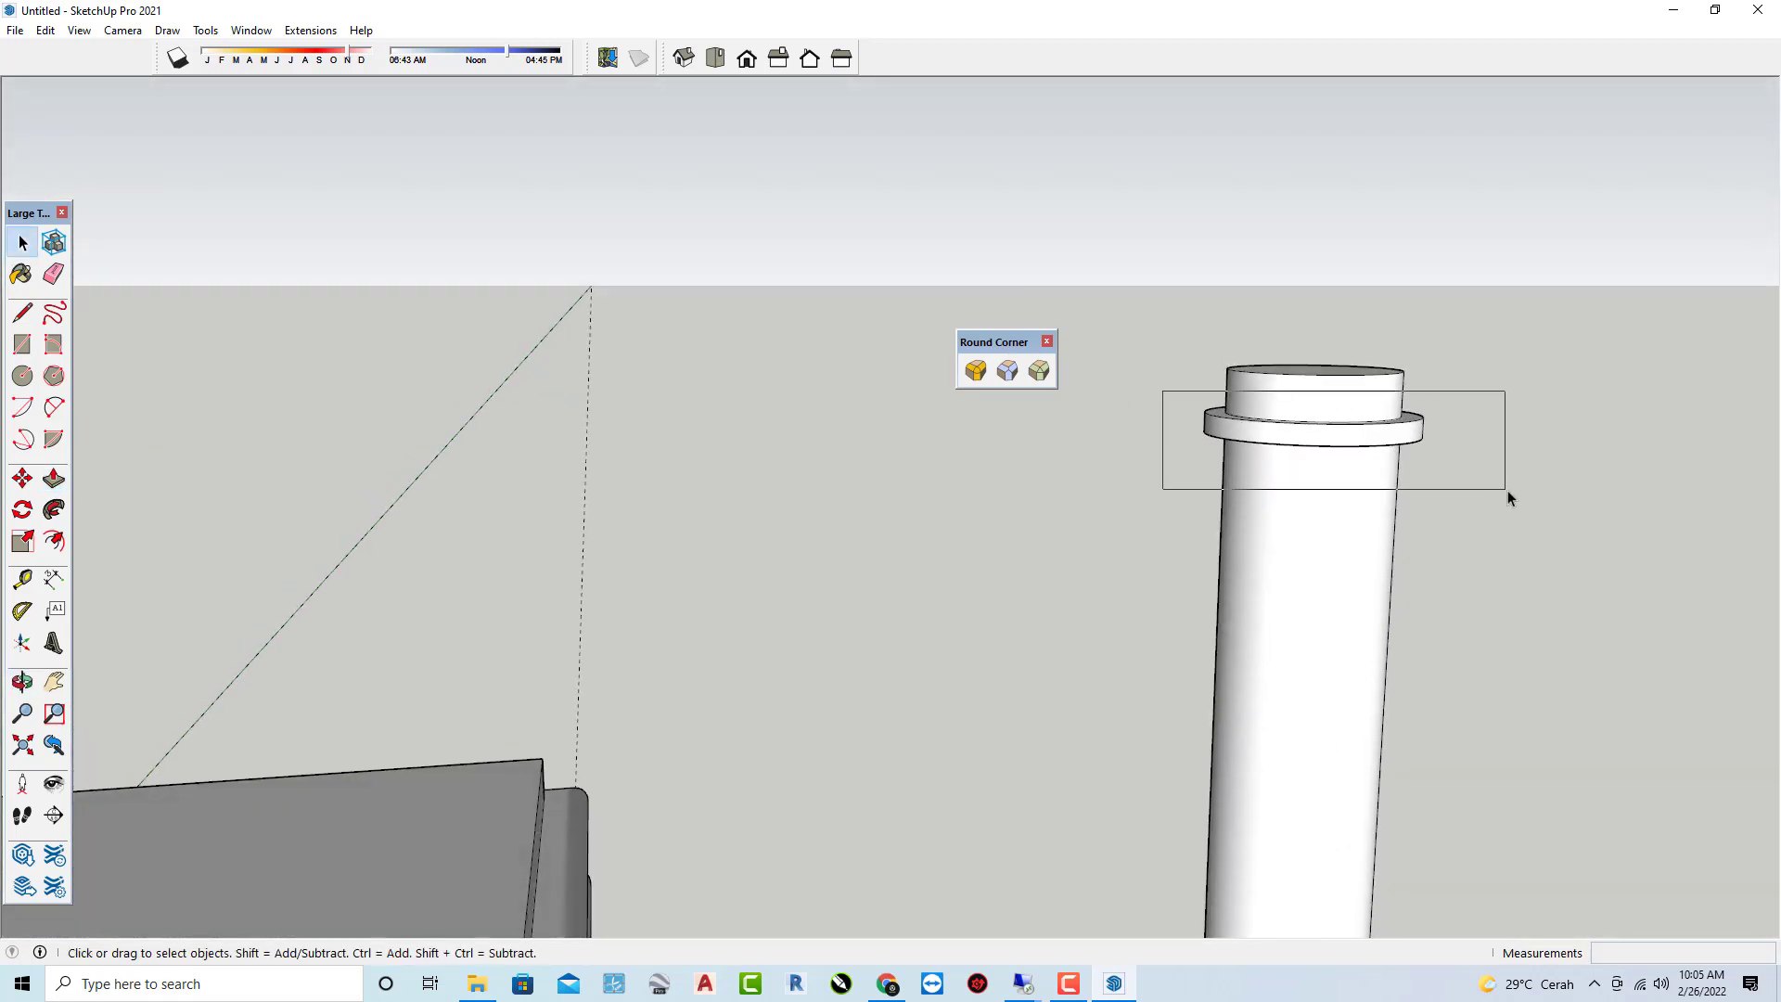
pyautogui.moveTo(1504, 491)
pyautogui.mouseDown(button='middle')
pyautogui.moveTo(819, 501)
pyautogui.moveTo(874, 727)
pyautogui.moveTo(1445, 495)
pyautogui.mouseUp(button='middle')
pyautogui.press('m')
pyautogui.press('ctrl')
pyautogui.click(1592, 492)
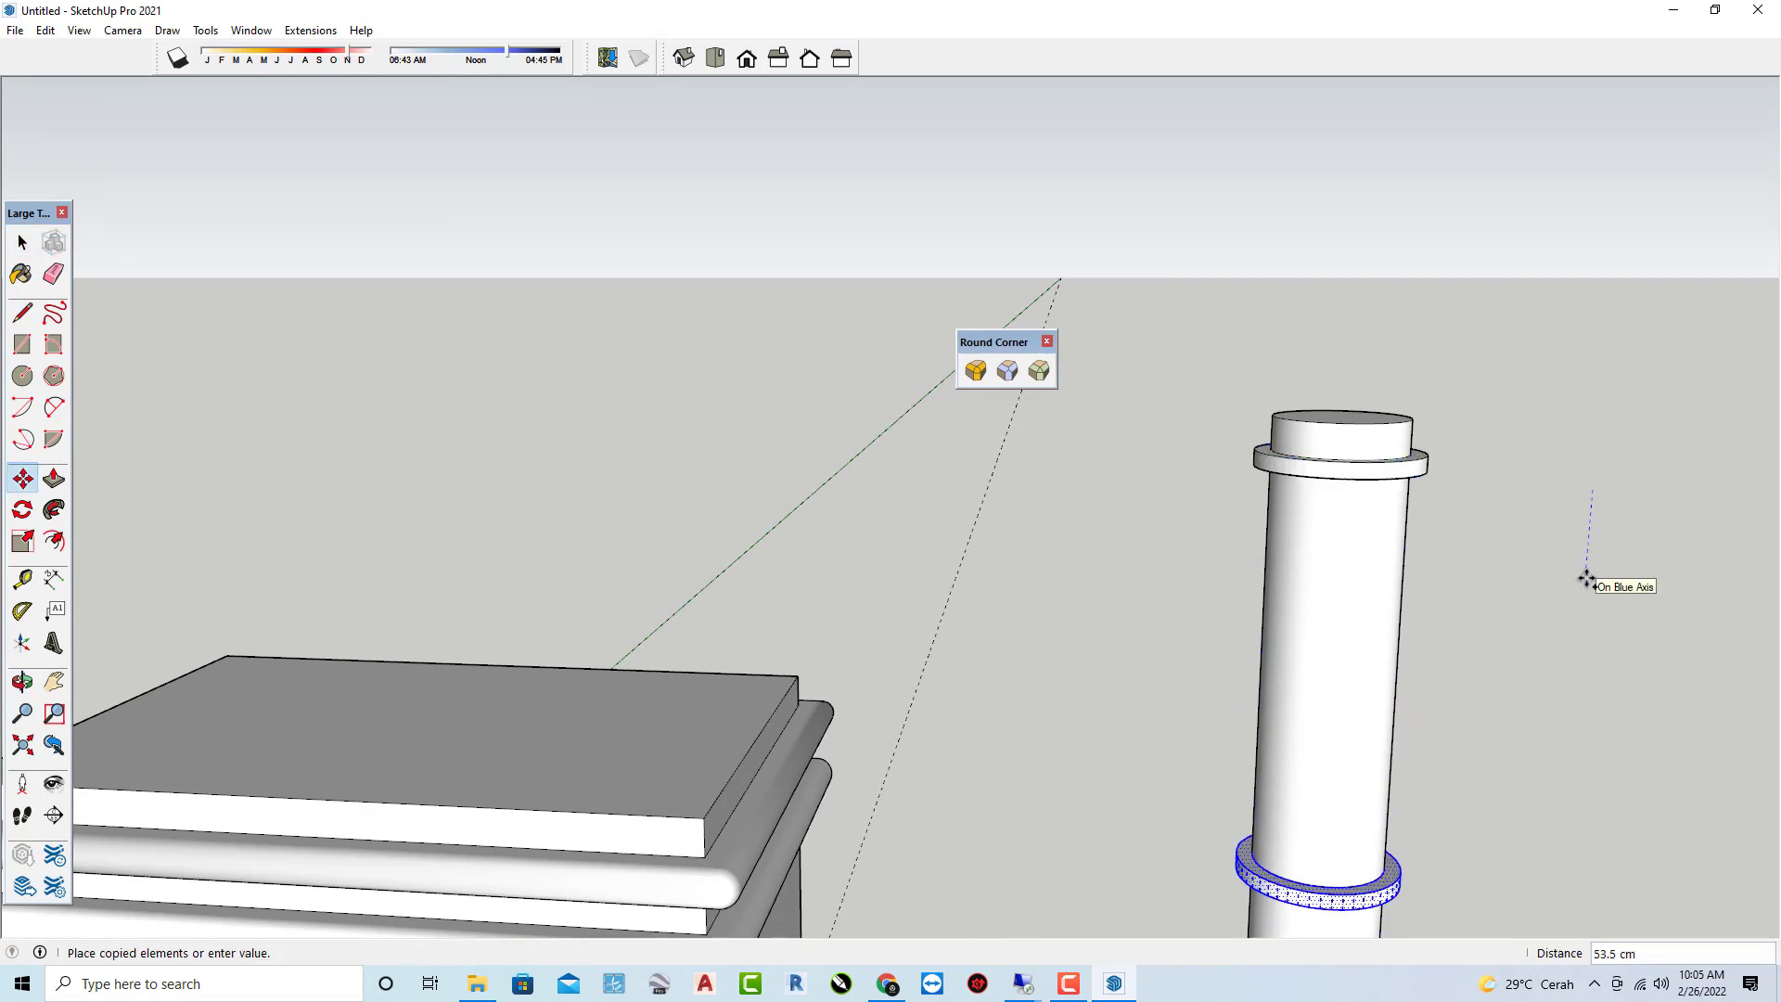
pyautogui.click(1589, 550)
# Place a second collar copy 25.9 cm up, midway along the column.
pyautogui.press('ctrl')
pyautogui.click(1561, 649)
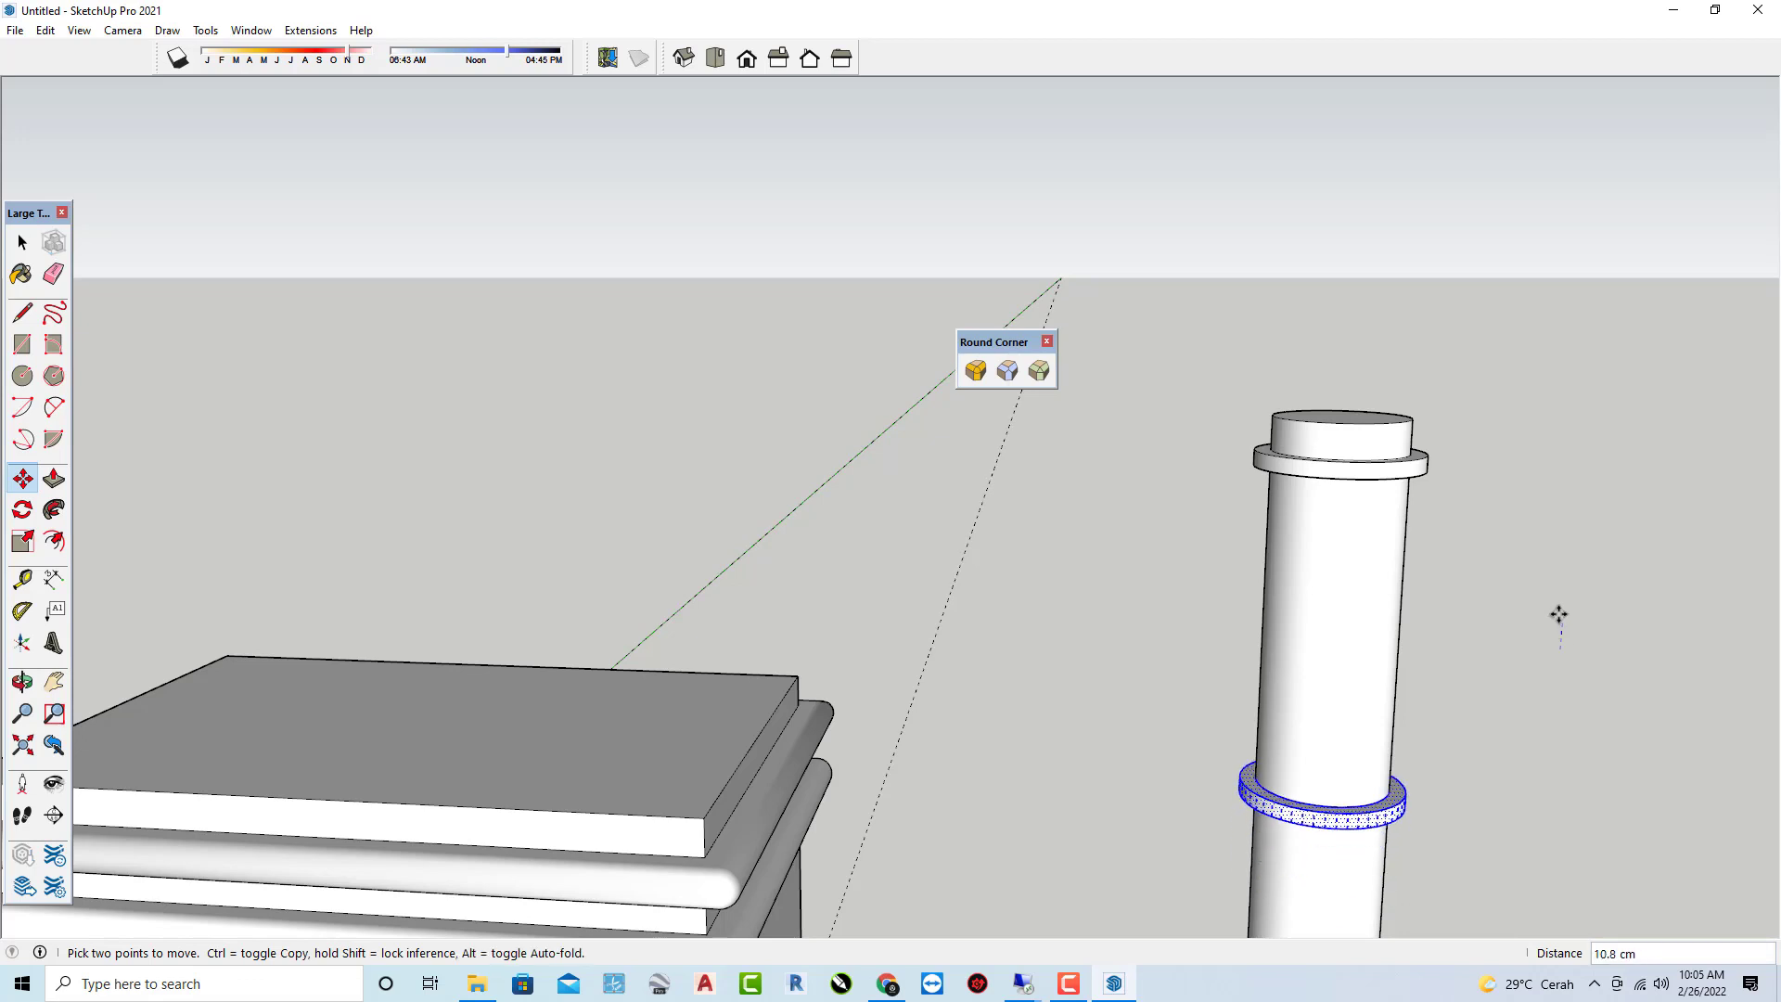
pyautogui.click(1567, 543)
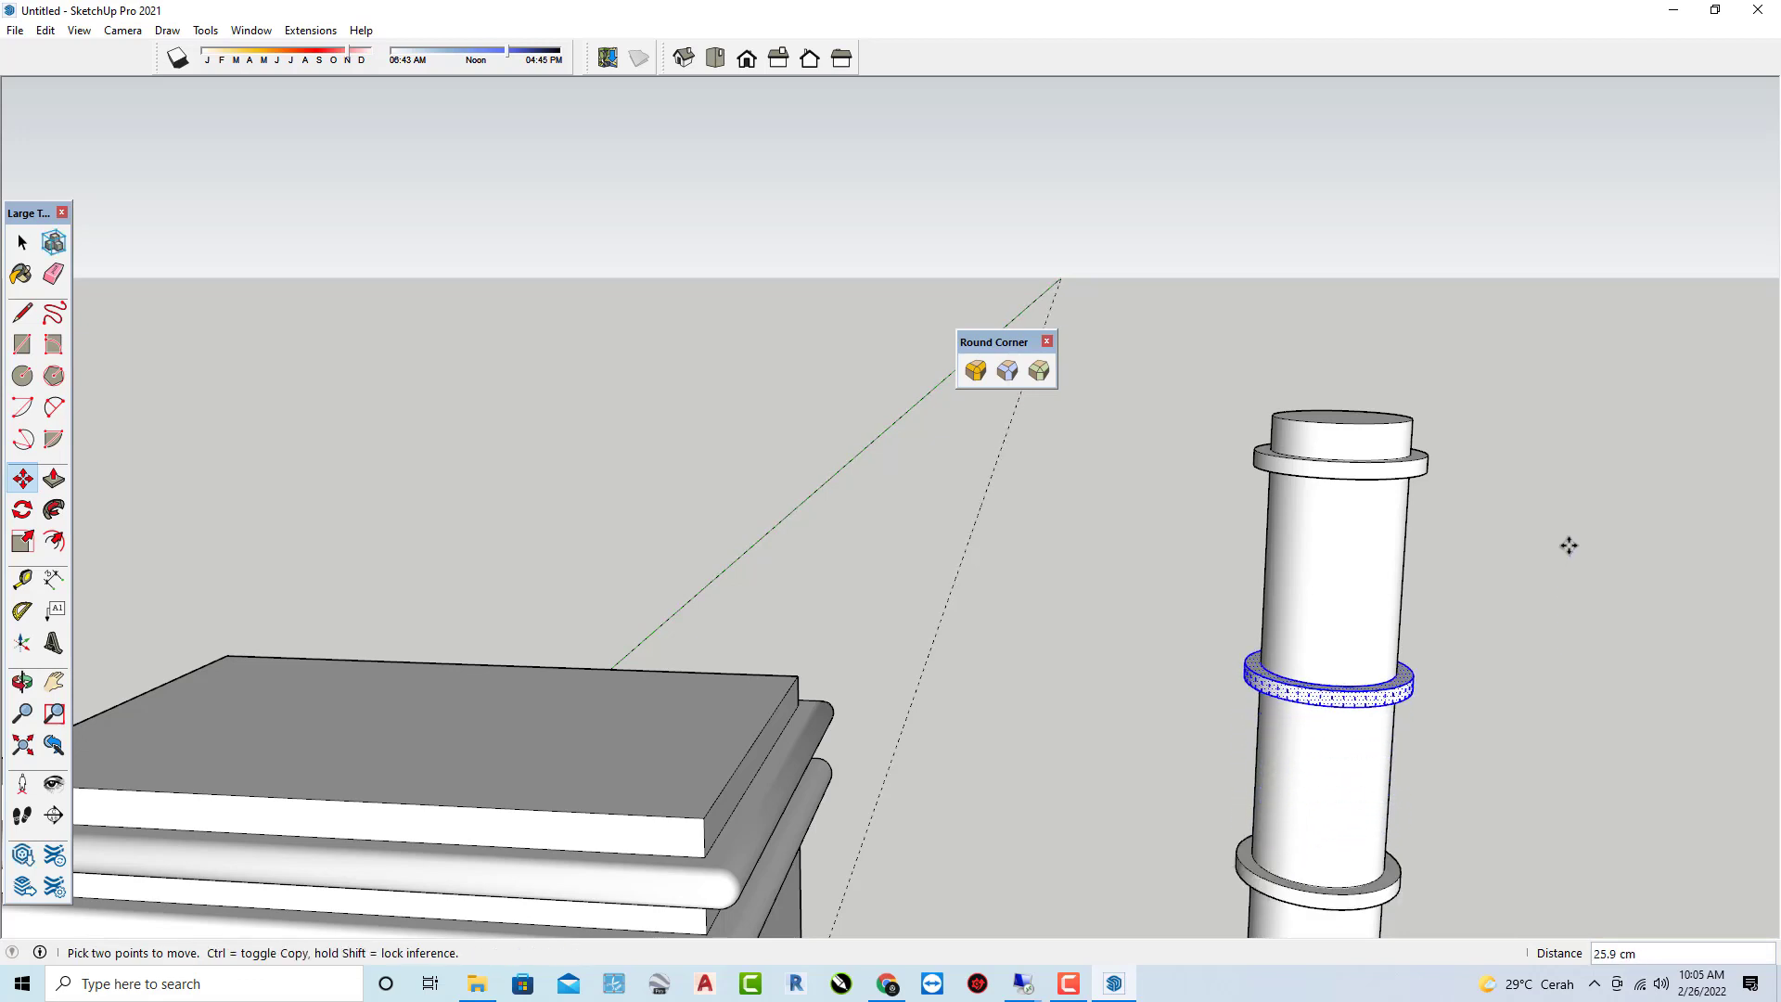
pyautogui.press('space')
pyautogui.scroll(-3, 1564, 524)
pyautogui.scroll(-2, 1573, 554)
pyautogui.moveTo(1573, 554)
pyautogui.mouseDown(button='middle')
pyautogui.moveTo(1716, 546)
pyautogui.moveTo(930, 437)
pyautogui.moveTo(1129, 461)
pyautogui.mouseUp(button='middle')
pyautogui.scroll(2, 930, 437)
pyautogui.scroll(2, 1129, 461)
pyautogui.scroll(2, 1154, 447)
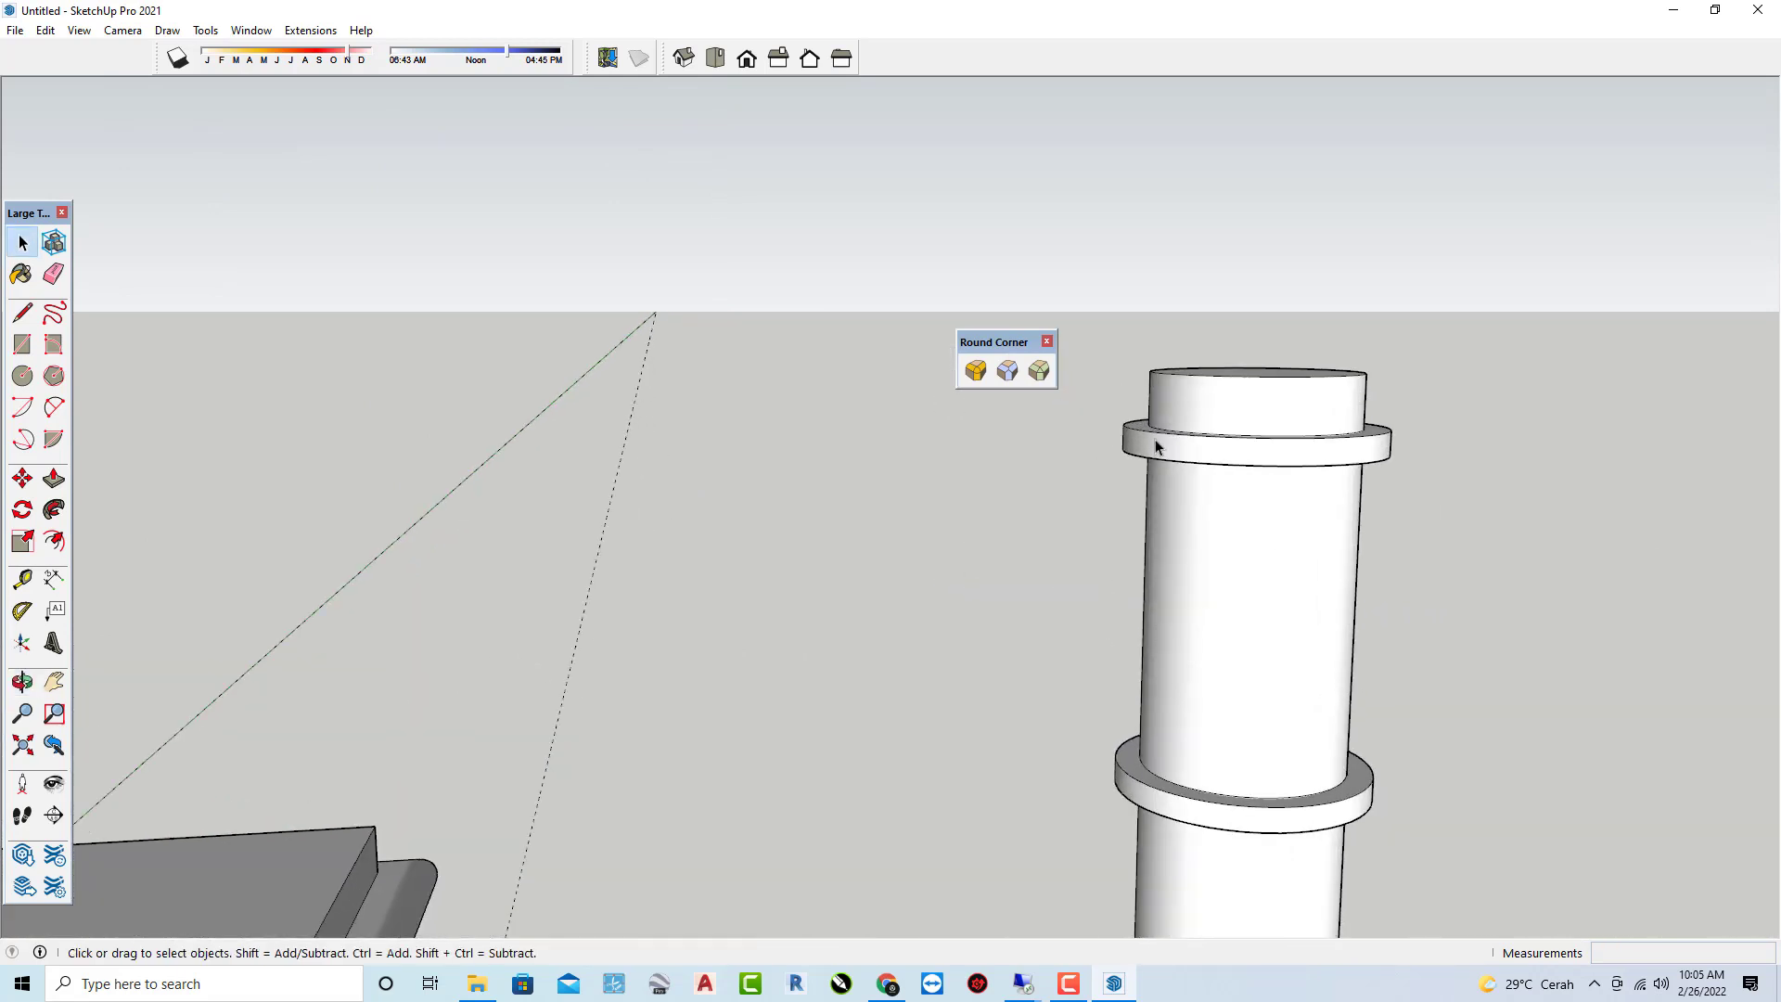
pyautogui.scroll(3, 1155, 447)
pyautogui.click(975, 370)
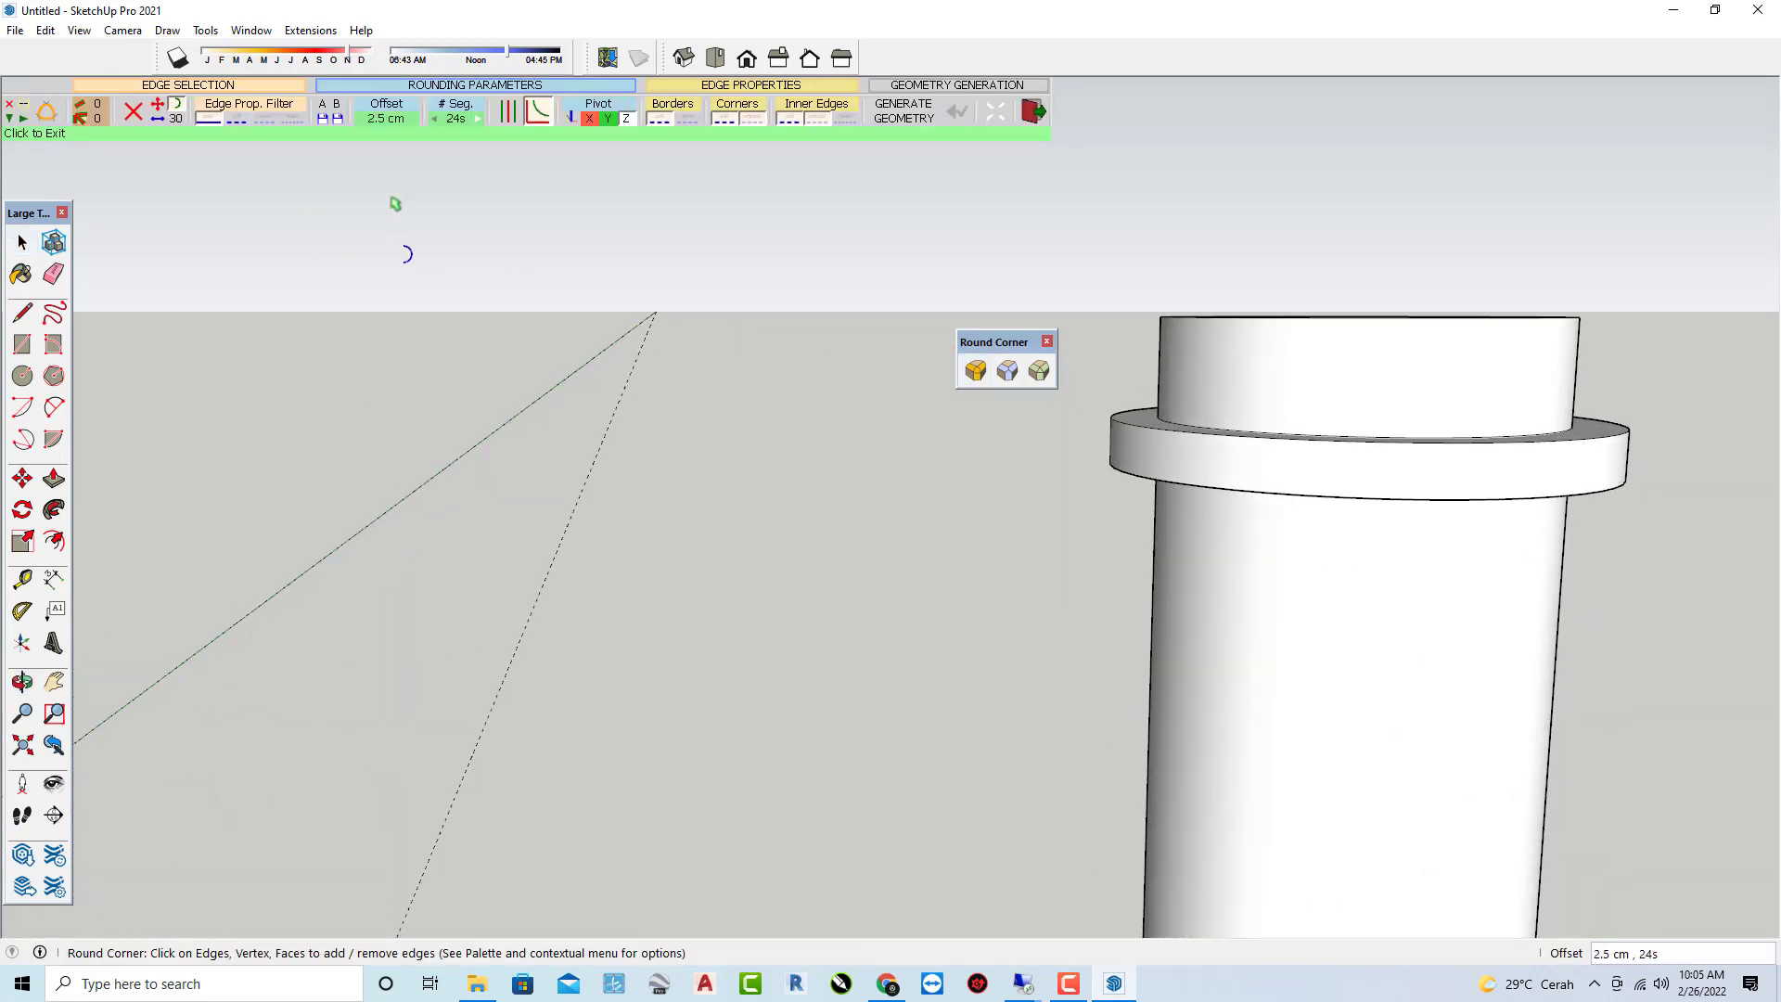
# Set RoundCorner offset to 1 cm, select the top collar's edges and generate the bullnose.
pyautogui.scroll(1, 1108, 450)
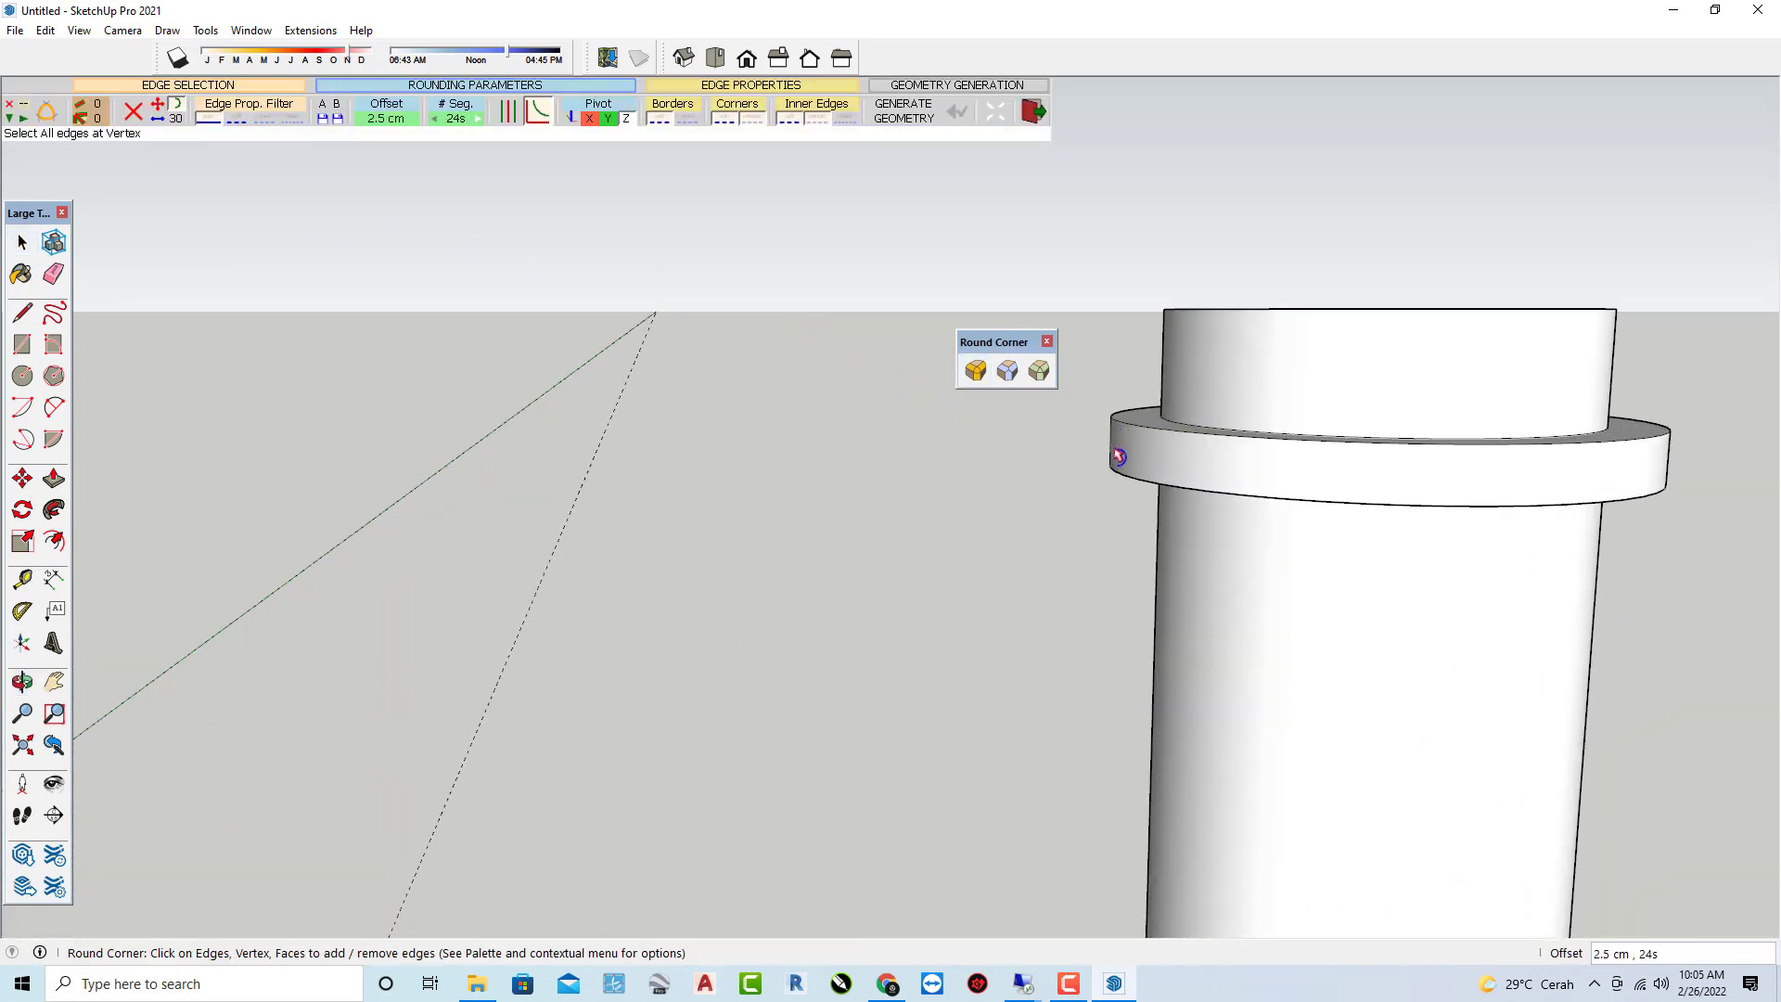
pyautogui.click(388, 120)
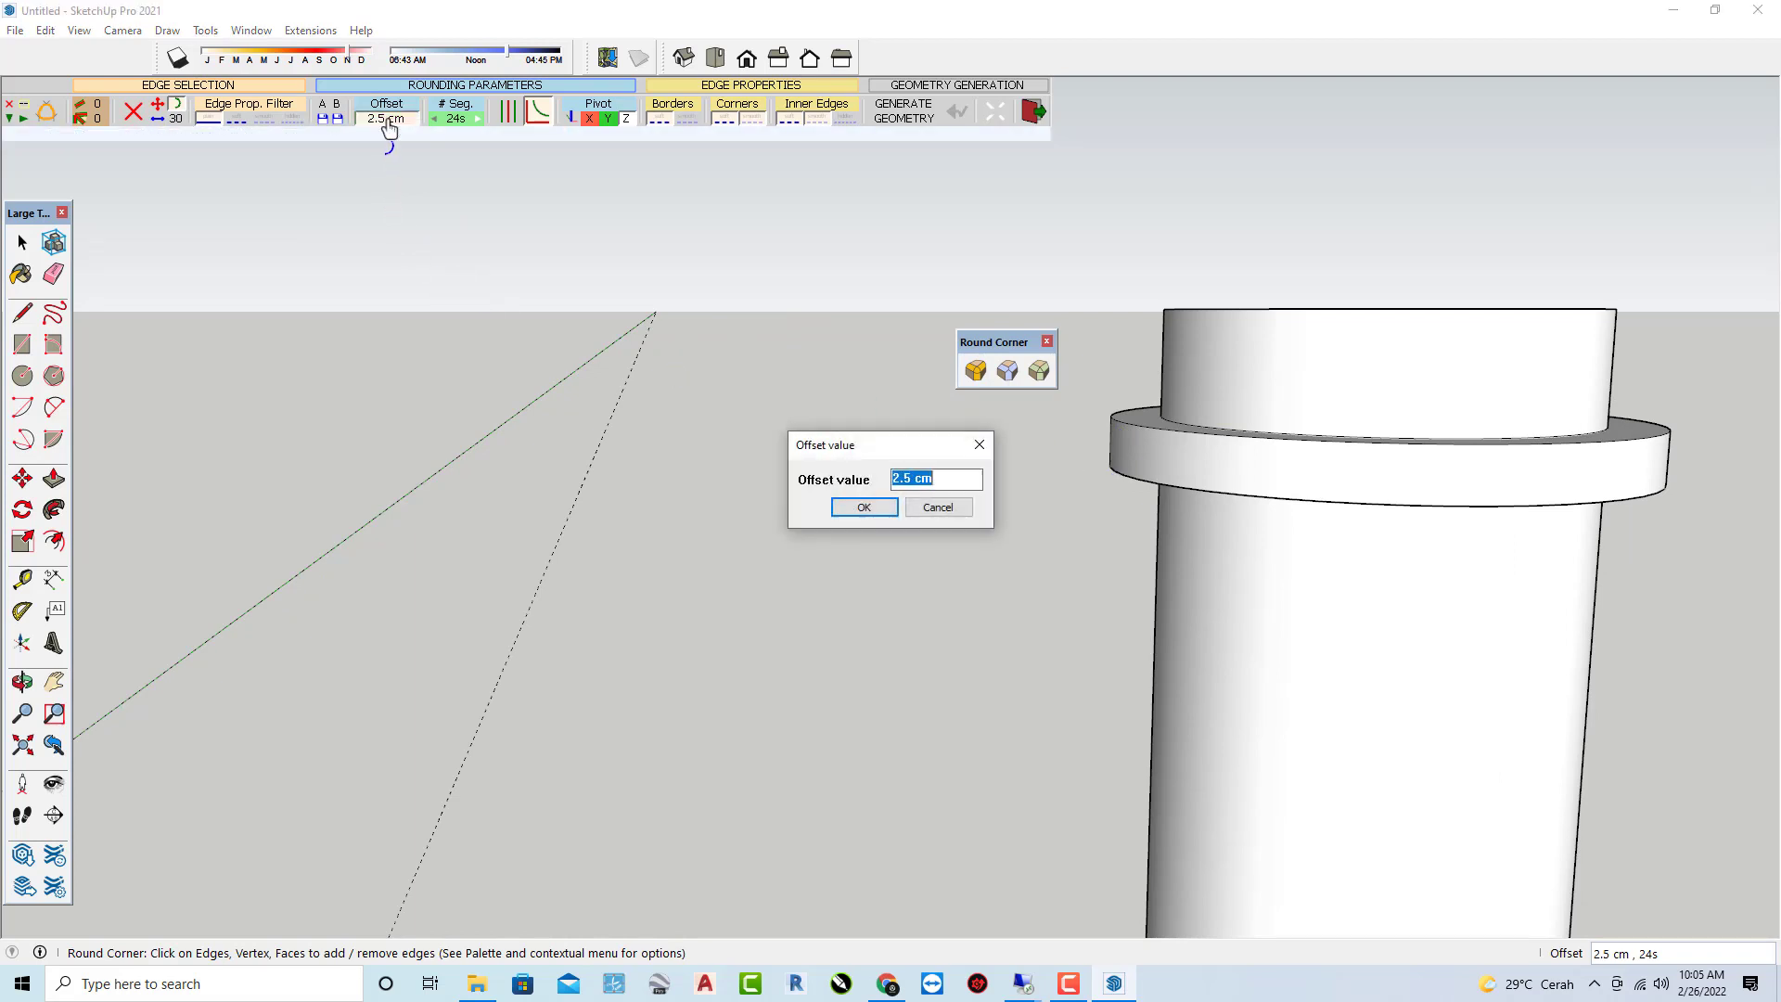
pyautogui.write('1')
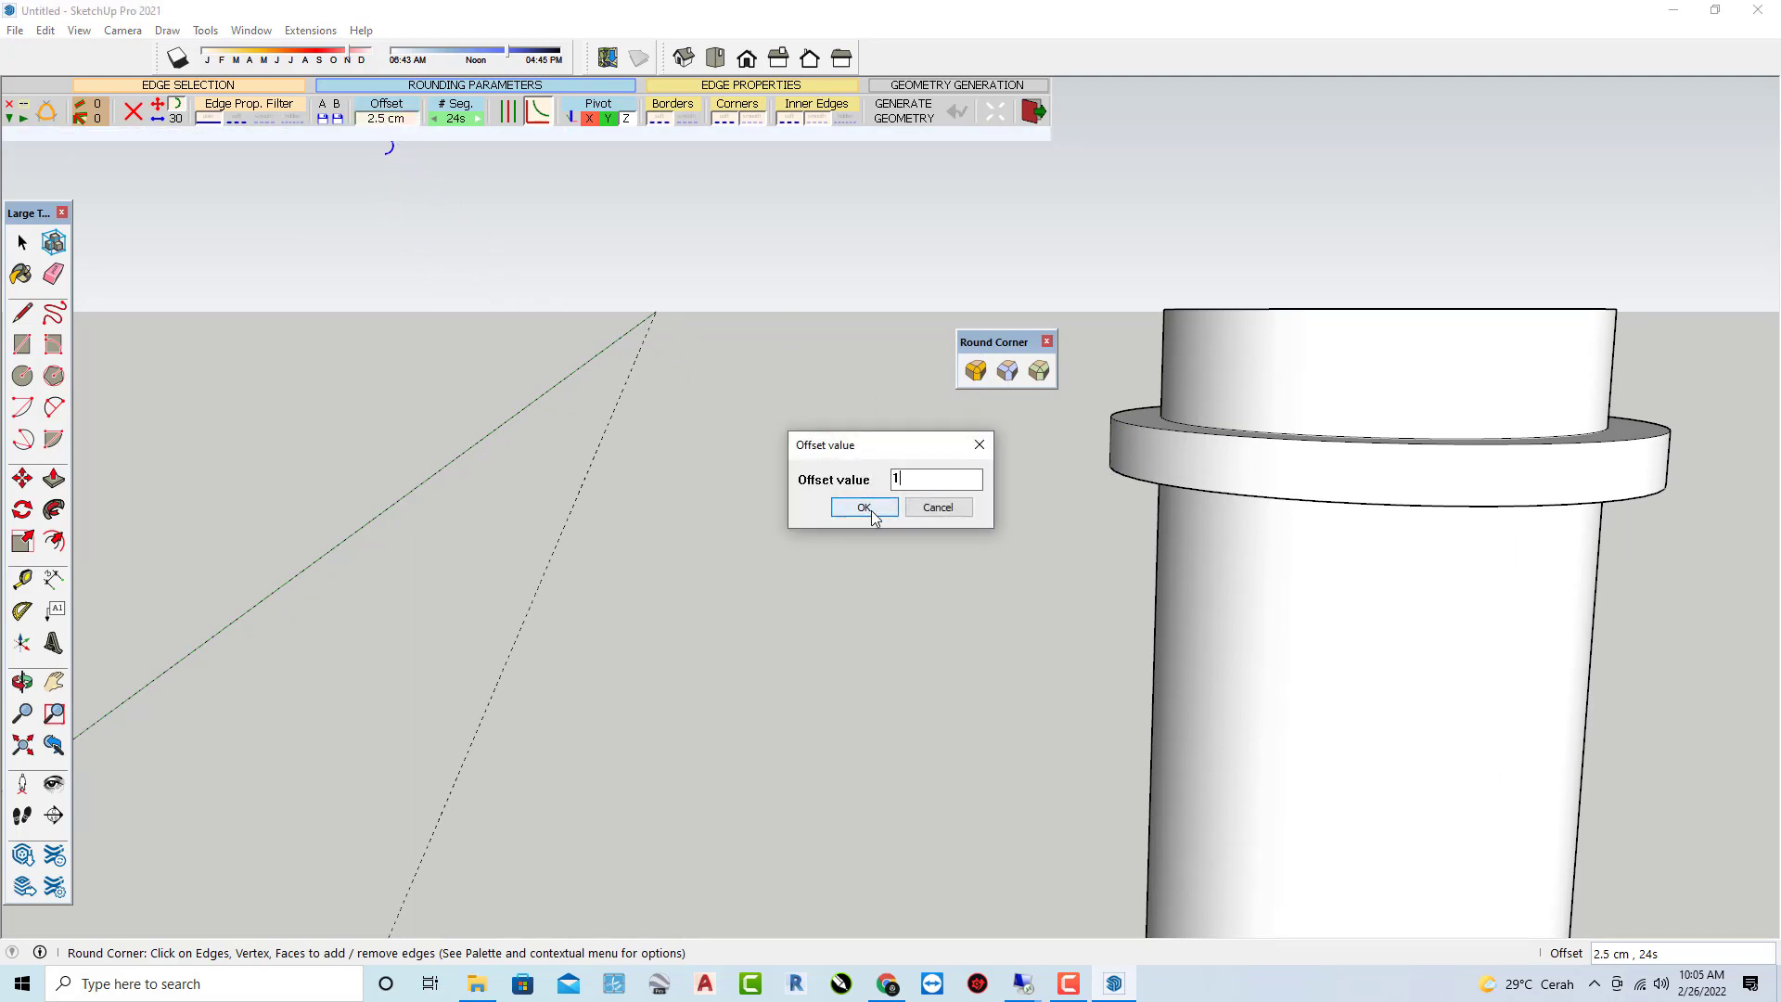
pyautogui.click(864, 507)
pyautogui.scroll(1, 1147, 434)
pyautogui.click(1146, 434)
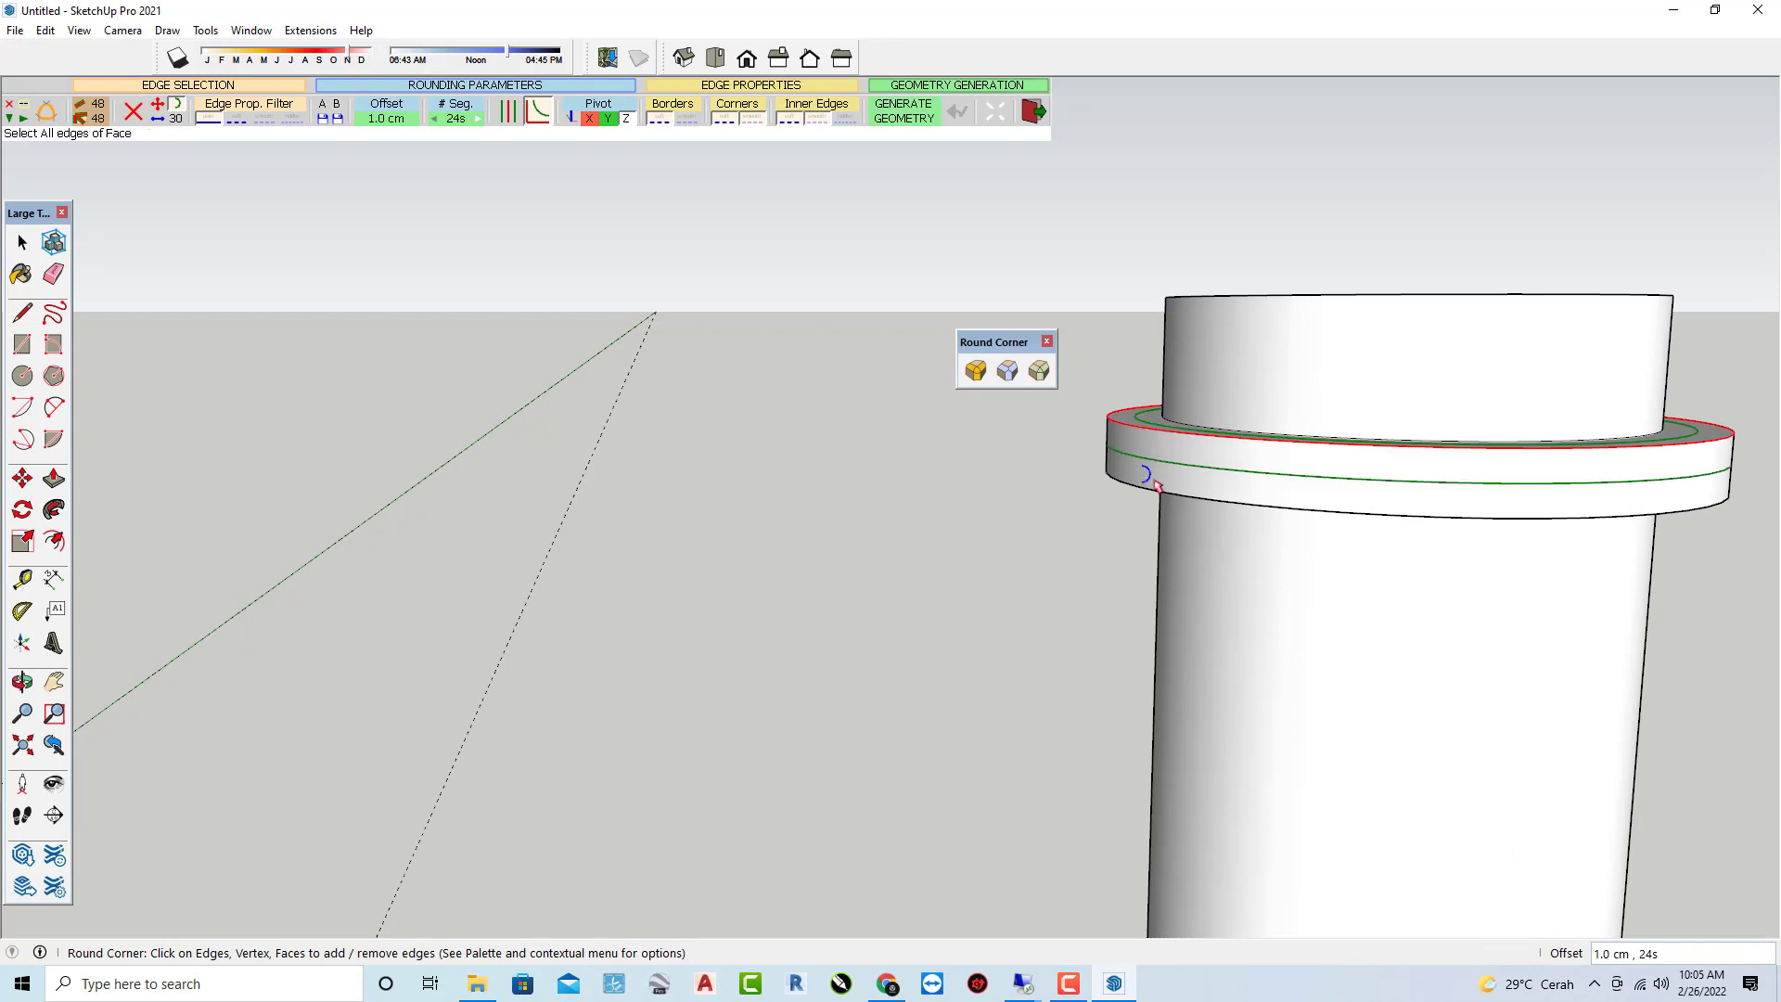
pyautogui.click(1127, 490)
pyautogui.scroll(-2, 1059, 478)
pyautogui.scroll(-2, 1059, 477)
pyautogui.click(1054, 466)
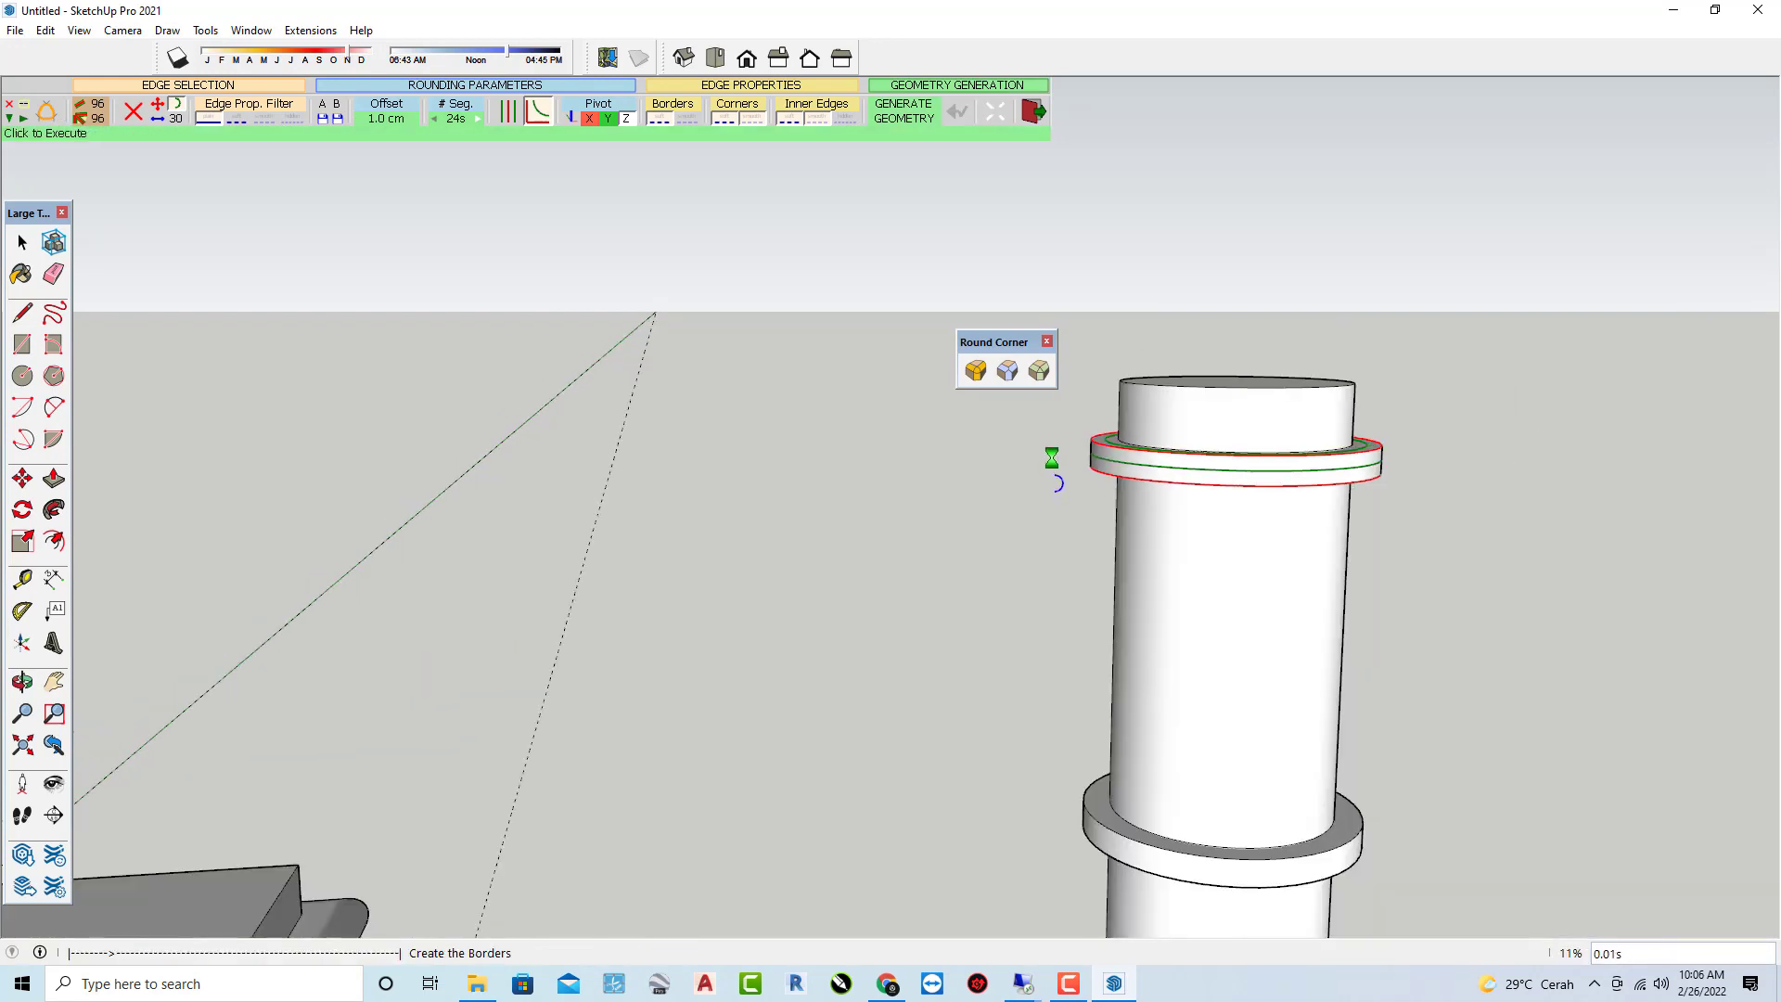
pyautogui.scroll(1, 1364, 513)
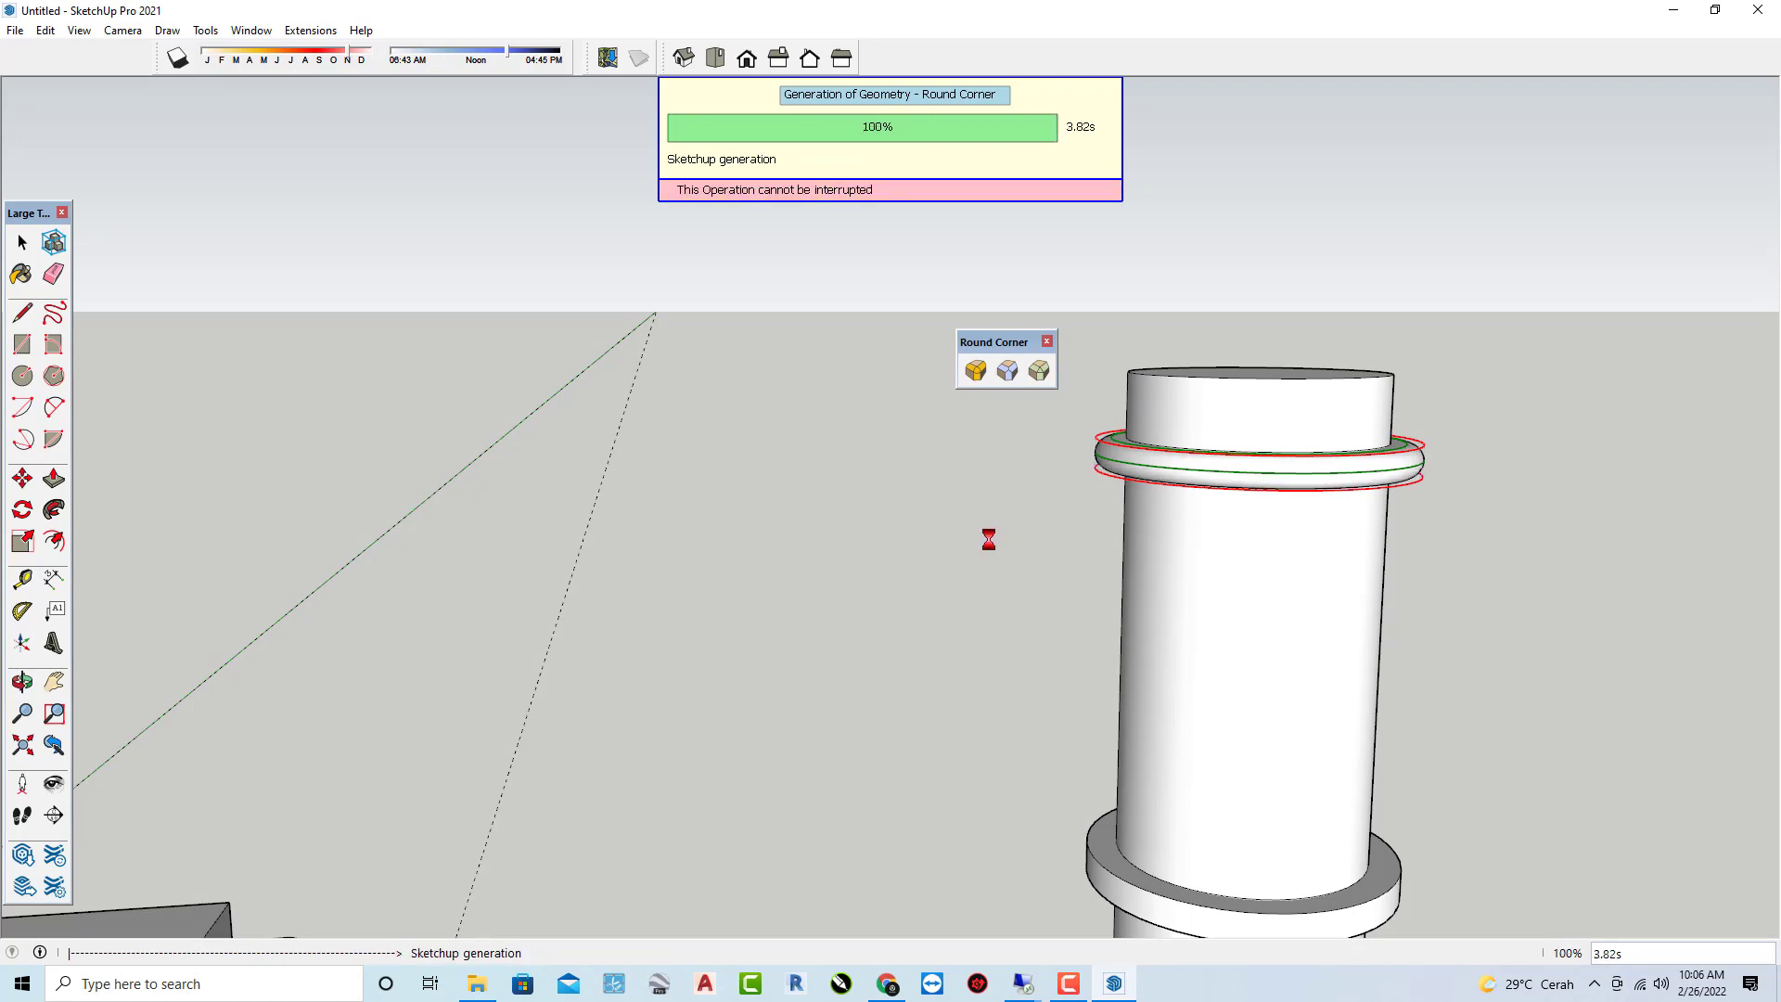
pyautogui.moveTo(986, 521)
pyautogui.mouseDown(button='middle')
pyautogui.moveTo(1137, 509)
pyautogui.moveTo(1021, 482)
pyautogui.mouseUp(button='middle')
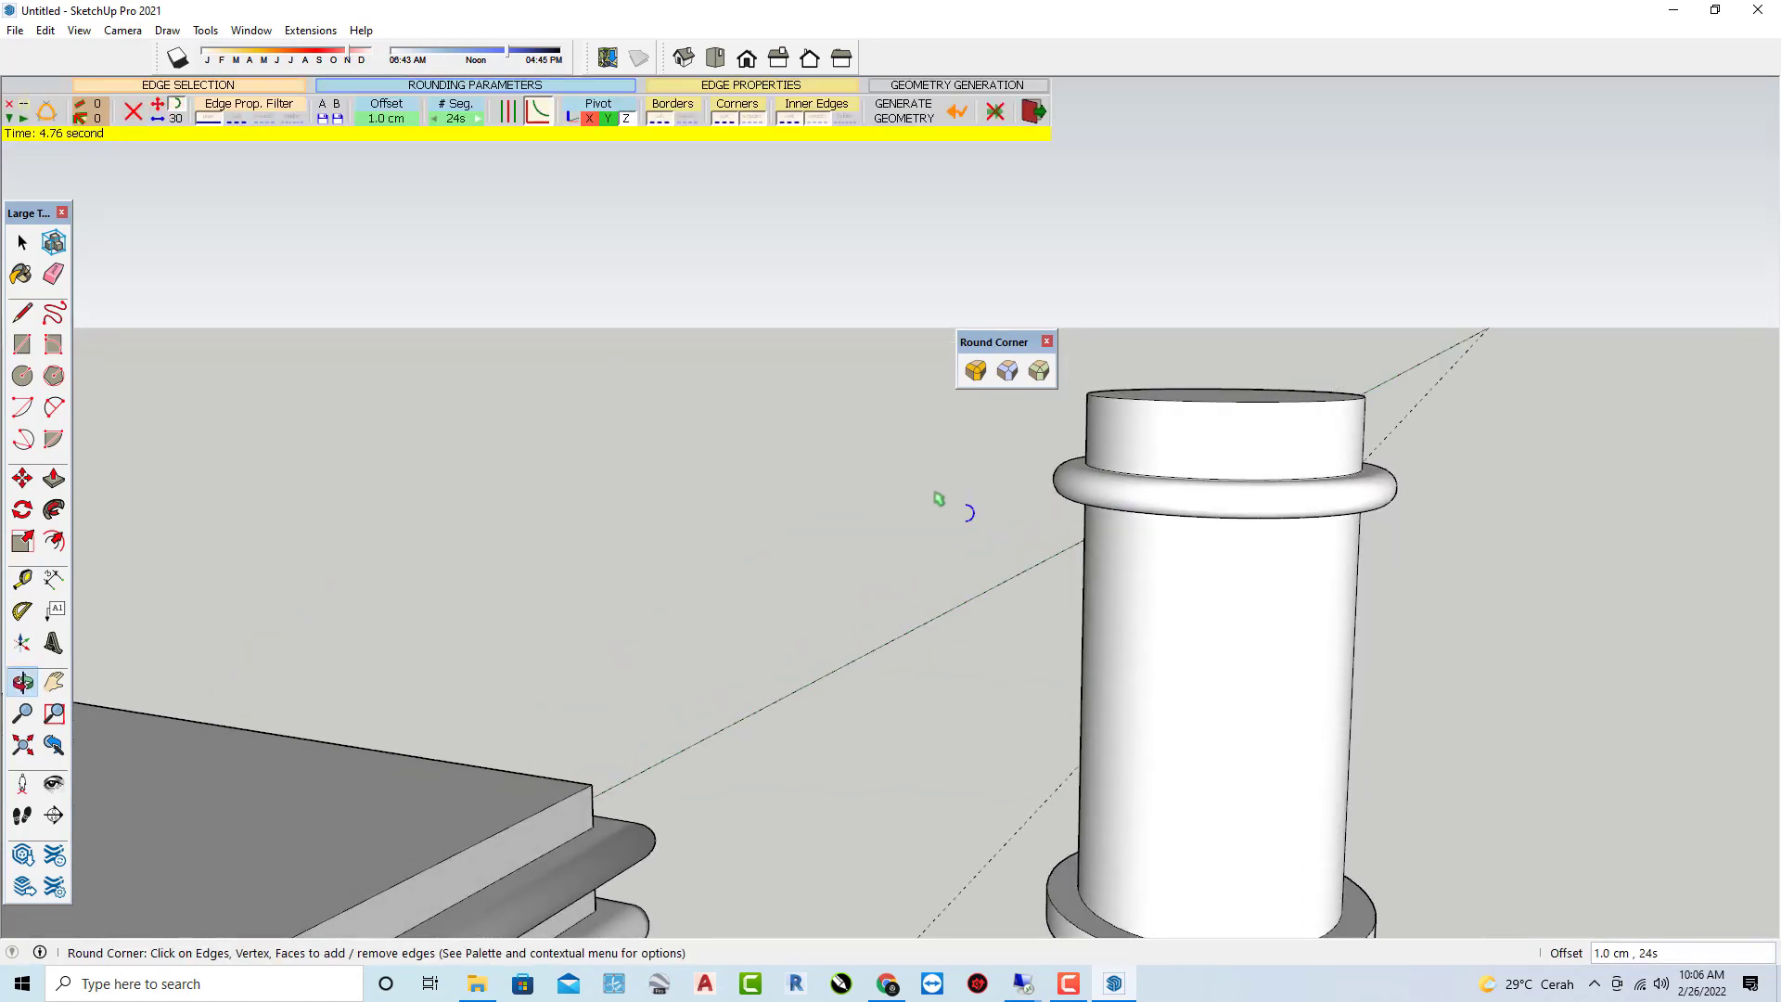
# Select the middle and lower collars' edges, generate 1.0 cm rounding, then exit RoundCorner.
pyautogui.scroll(-5, 946, 556)
pyautogui.scroll(1, 964, 538)
pyautogui.scroll(5, 1004, 520)
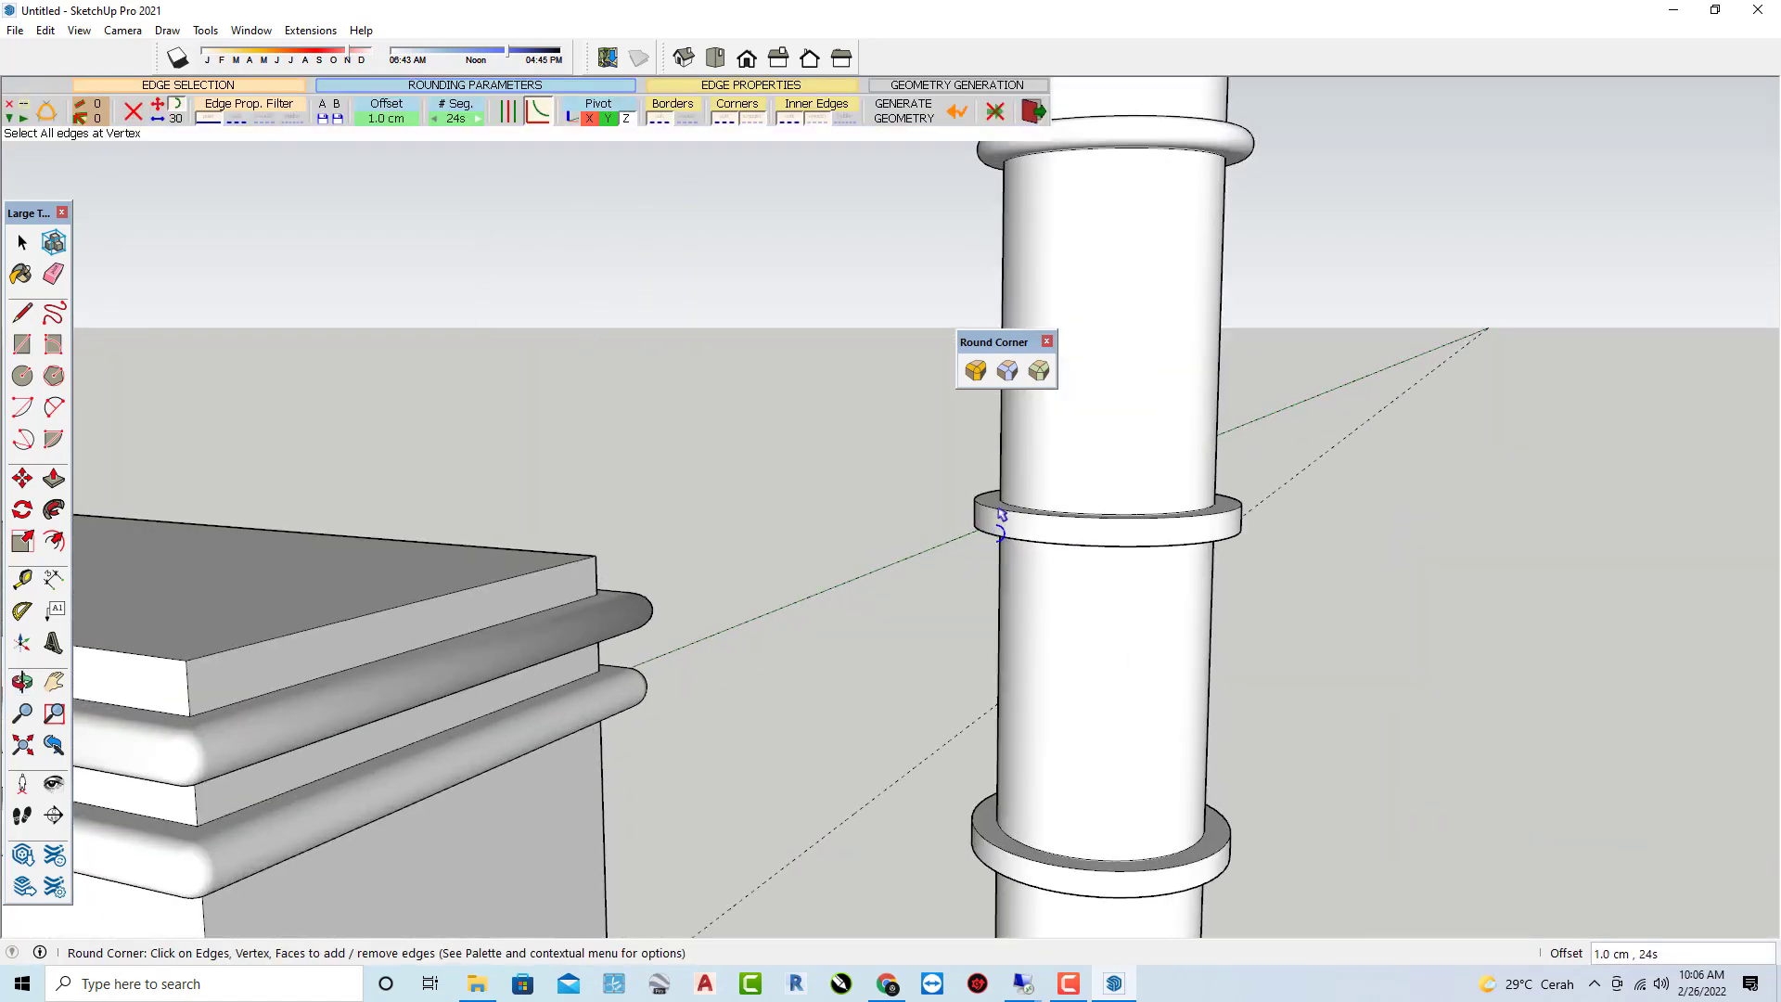
pyautogui.click(994, 547)
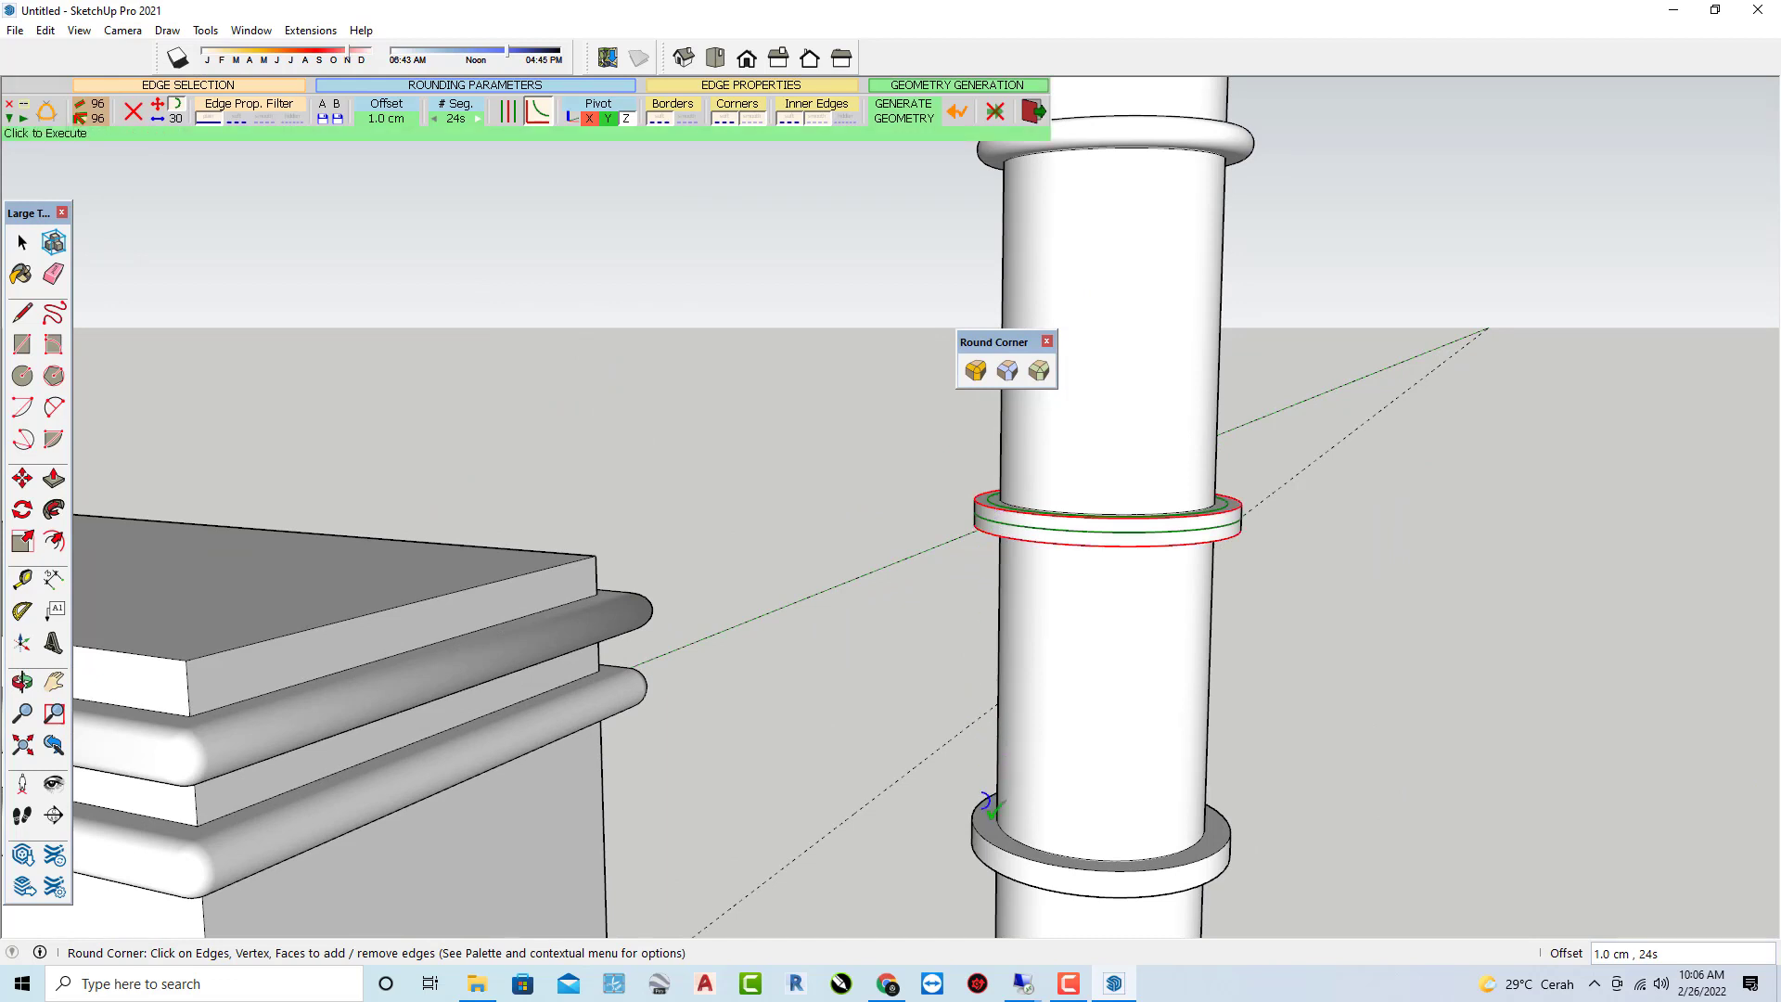
pyautogui.click(982, 839)
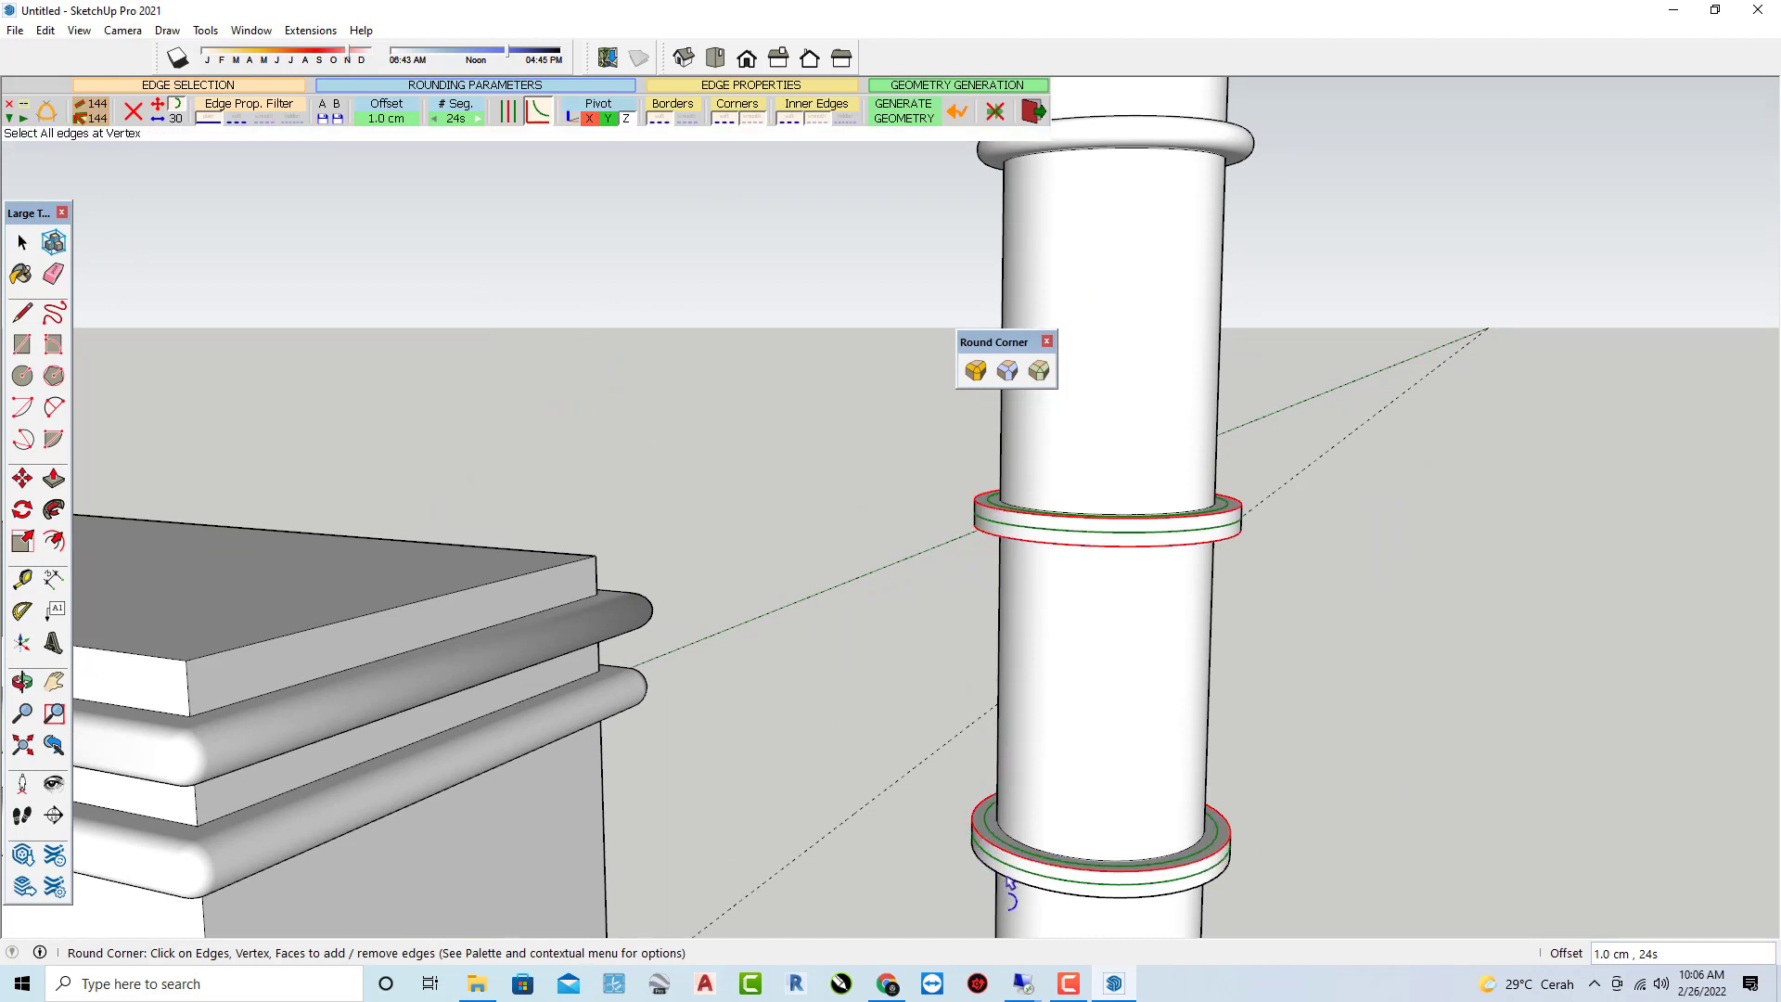
pyautogui.click(1001, 885)
pyautogui.scroll(-2, 1284, 727)
pyautogui.scroll(-2, 1284, 719)
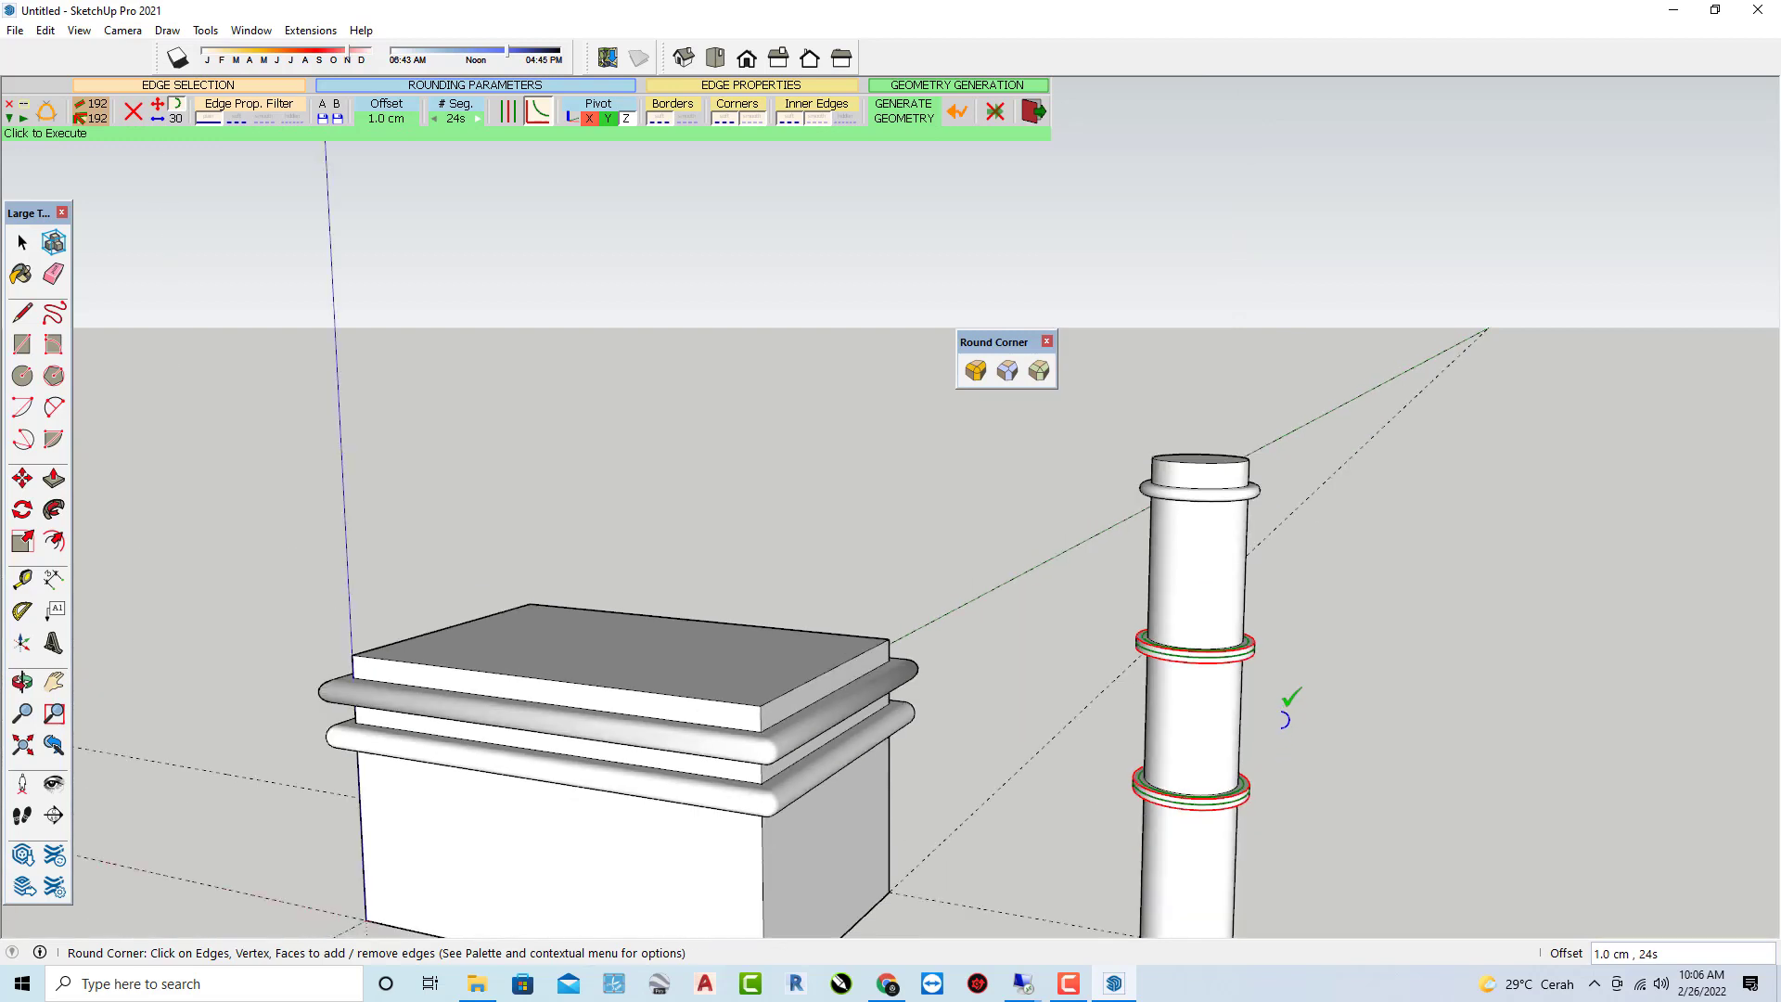
pyautogui.click(1287, 701)
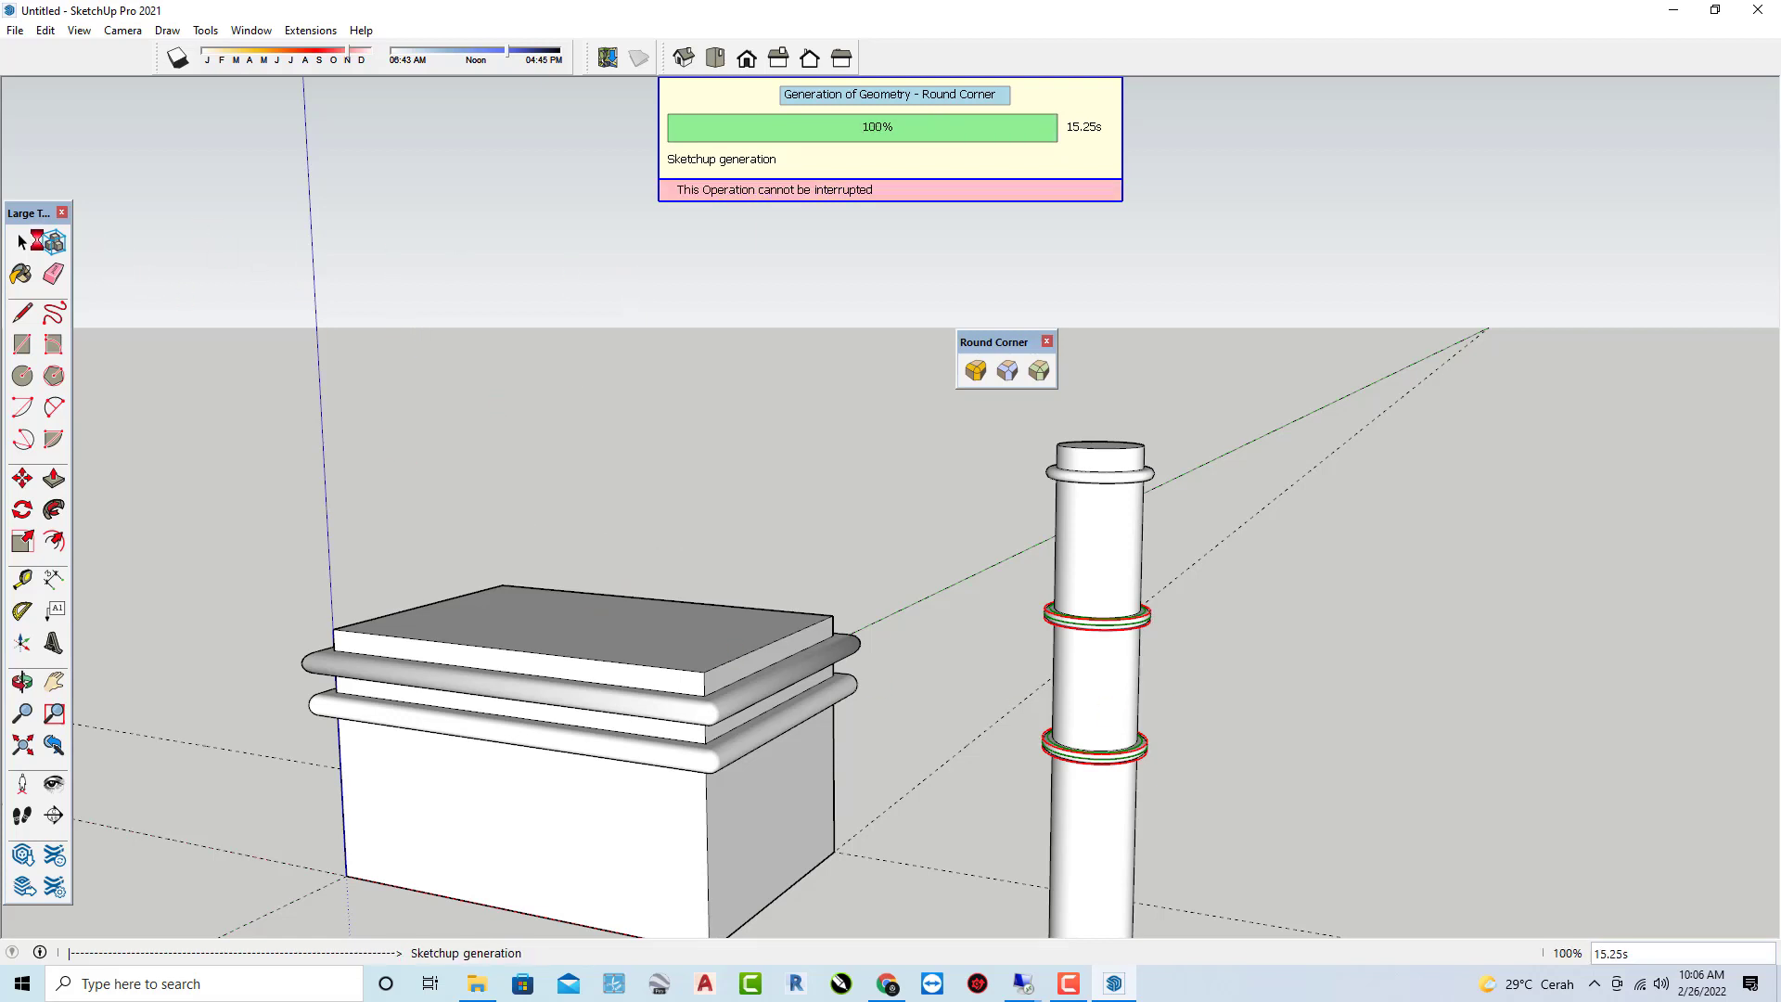
pyautogui.moveTo(1033, 516); pyautogui.dragTo(1021, 553, button='middle')
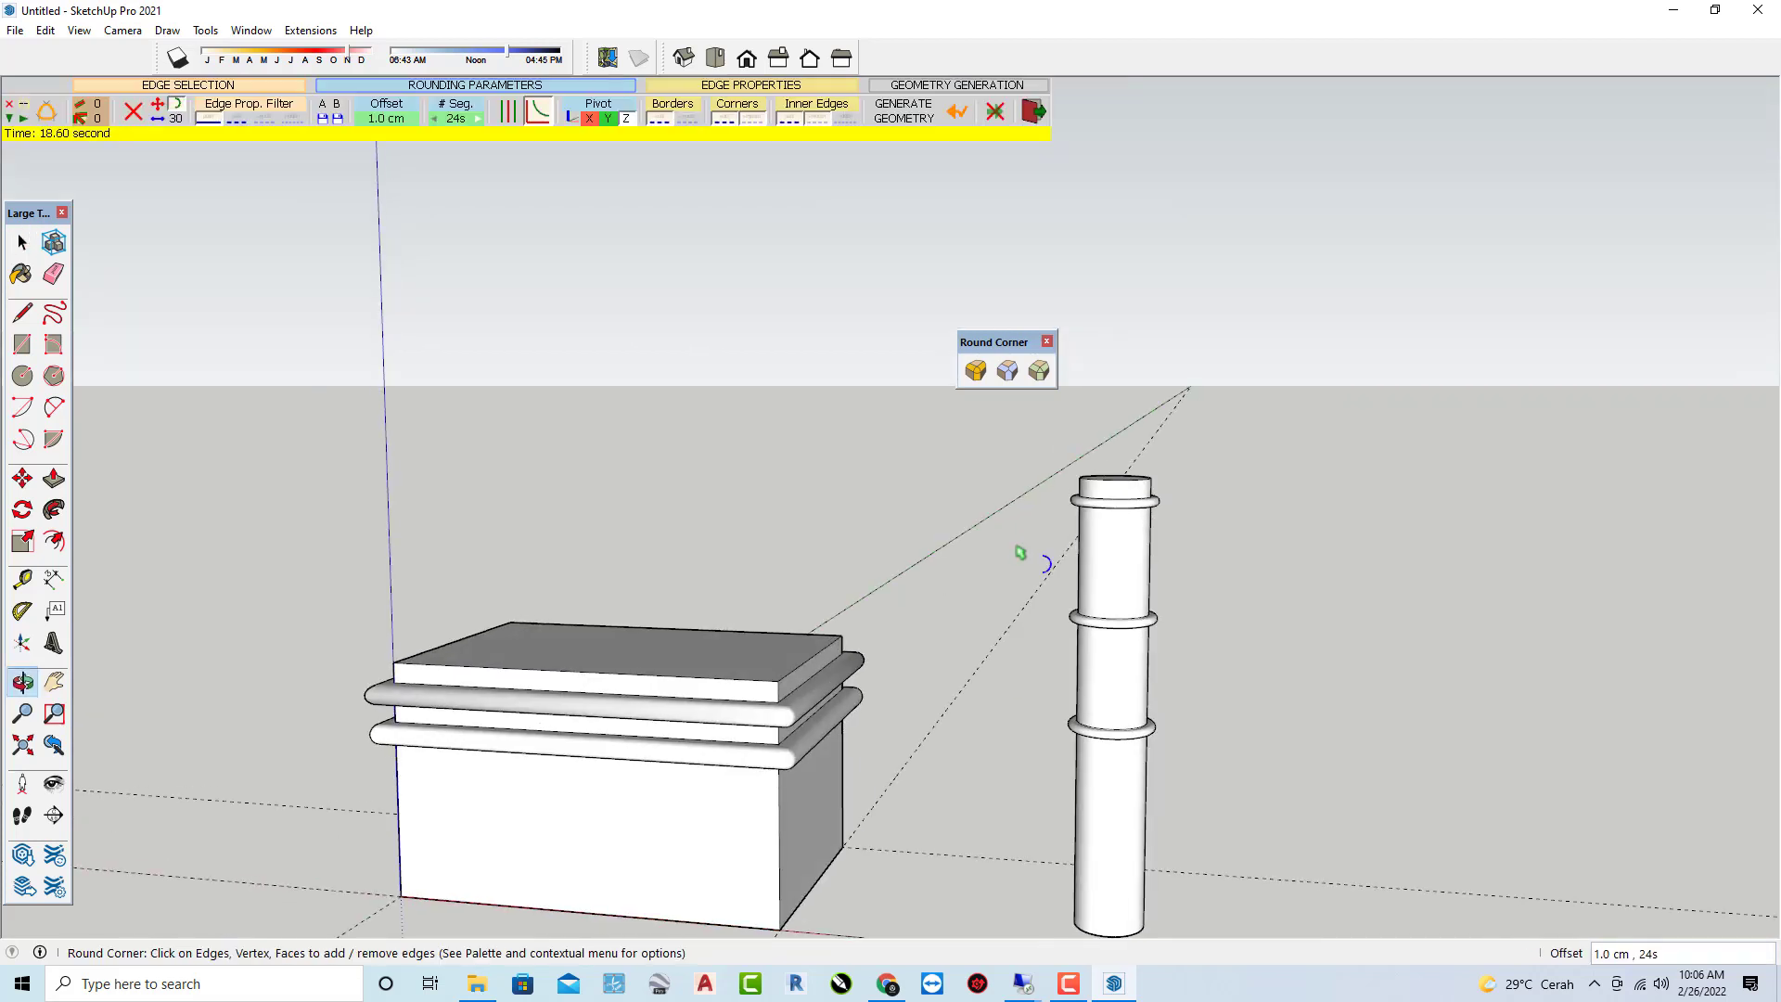
pyautogui.click(22, 242)
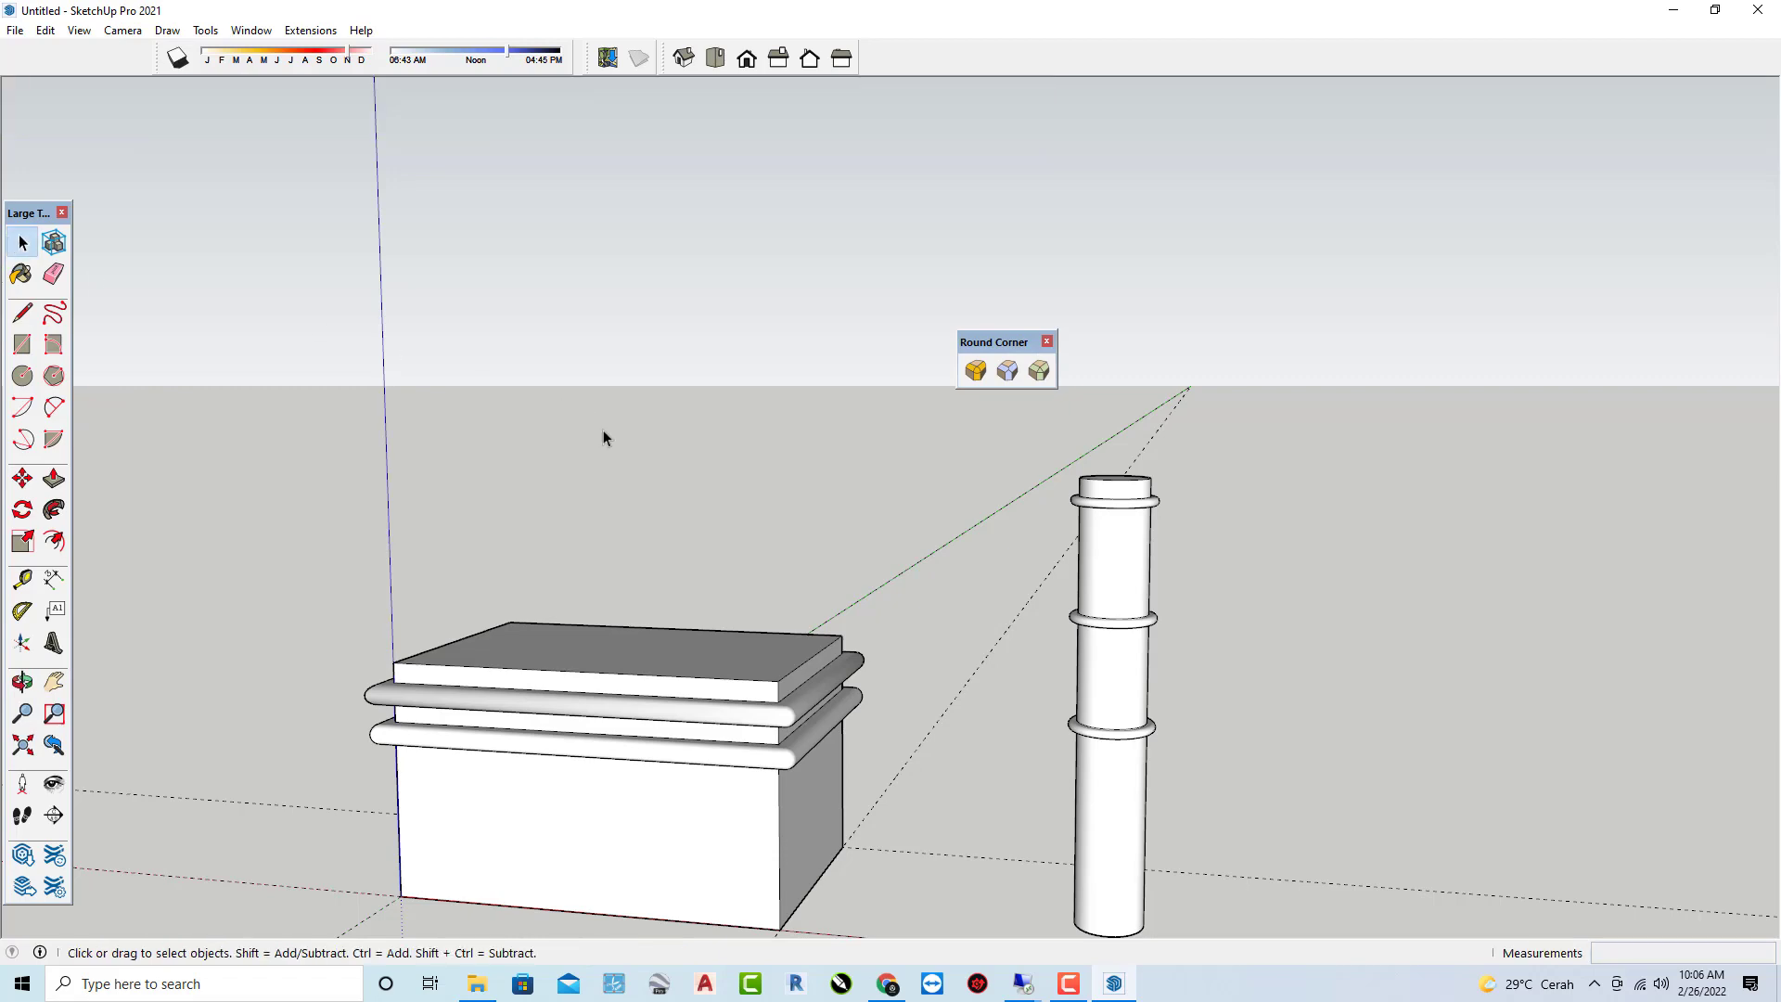
pyautogui.moveTo(1127, 664)
pyautogui.mouseDown(button='middle')
pyautogui.moveTo(1156, 672)
pyautogui.moveTo(1096, 772)
pyautogui.moveTo(1054, 695)
pyautogui.moveTo(1083, 579)
pyautogui.mouseUp(button='middle')
pyautogui.scroll(2, 1082, 566)
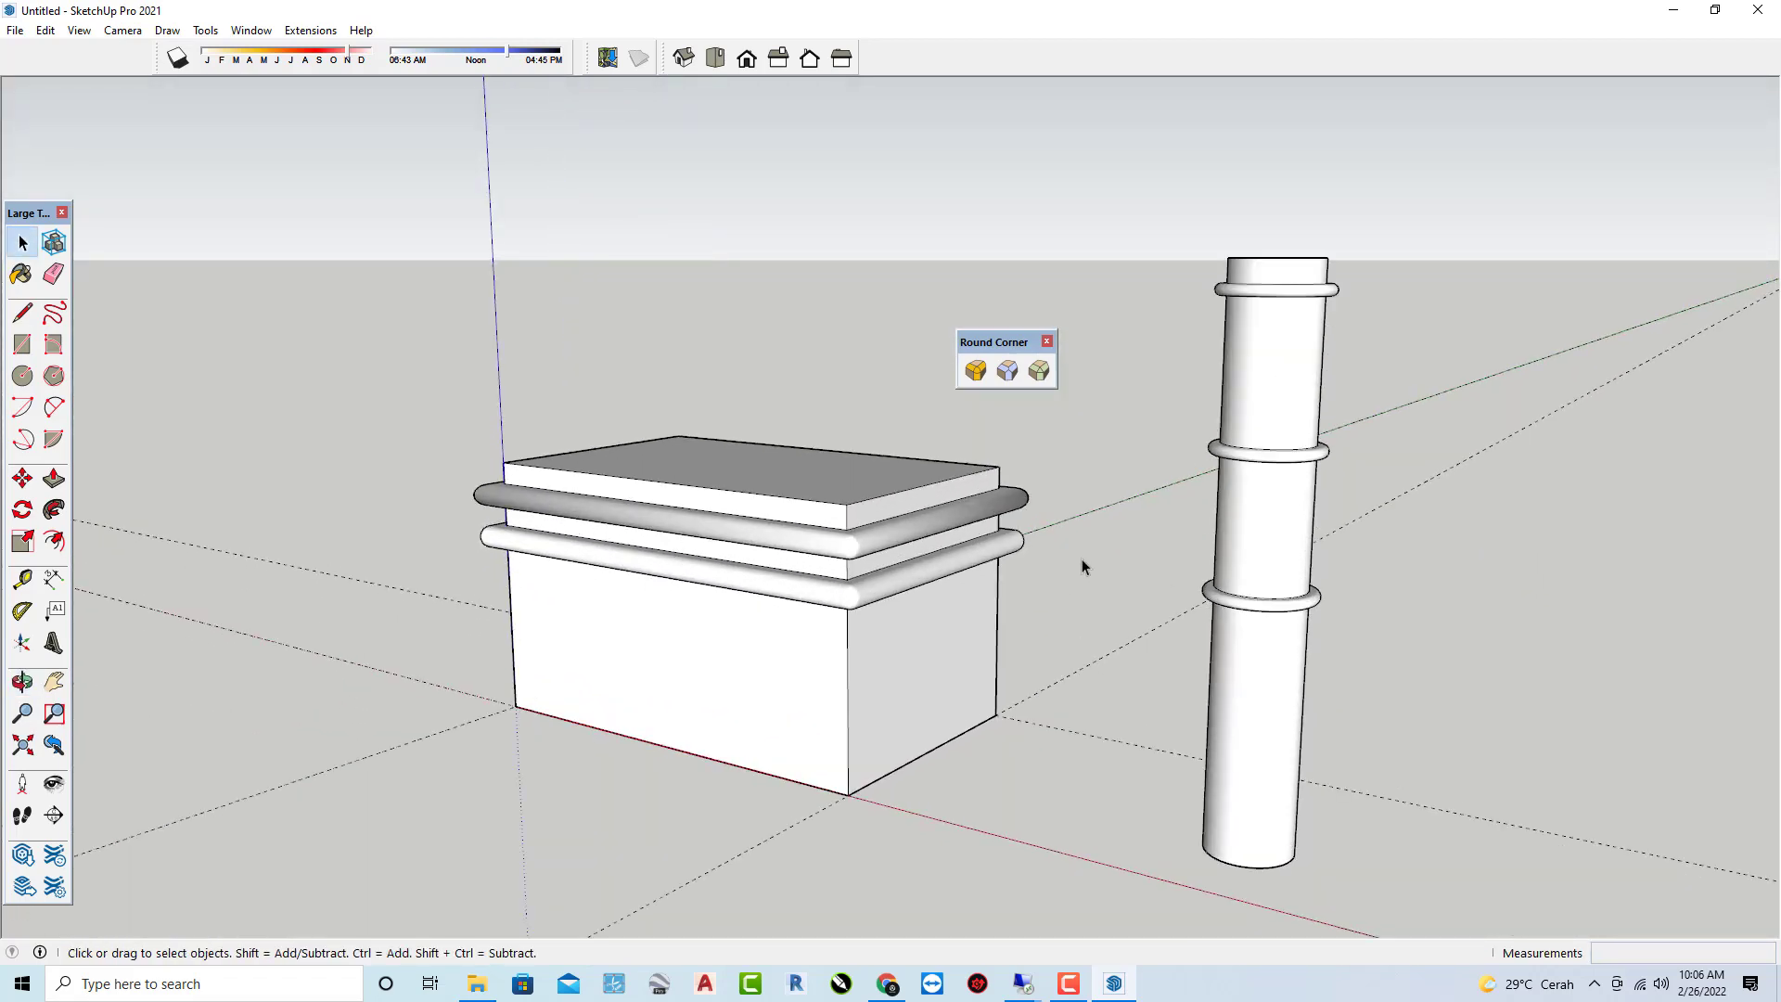
pyautogui.scroll(3, 1082, 559)
pyautogui.moveTo(996, 339); pyautogui.dragTo(991, 213)
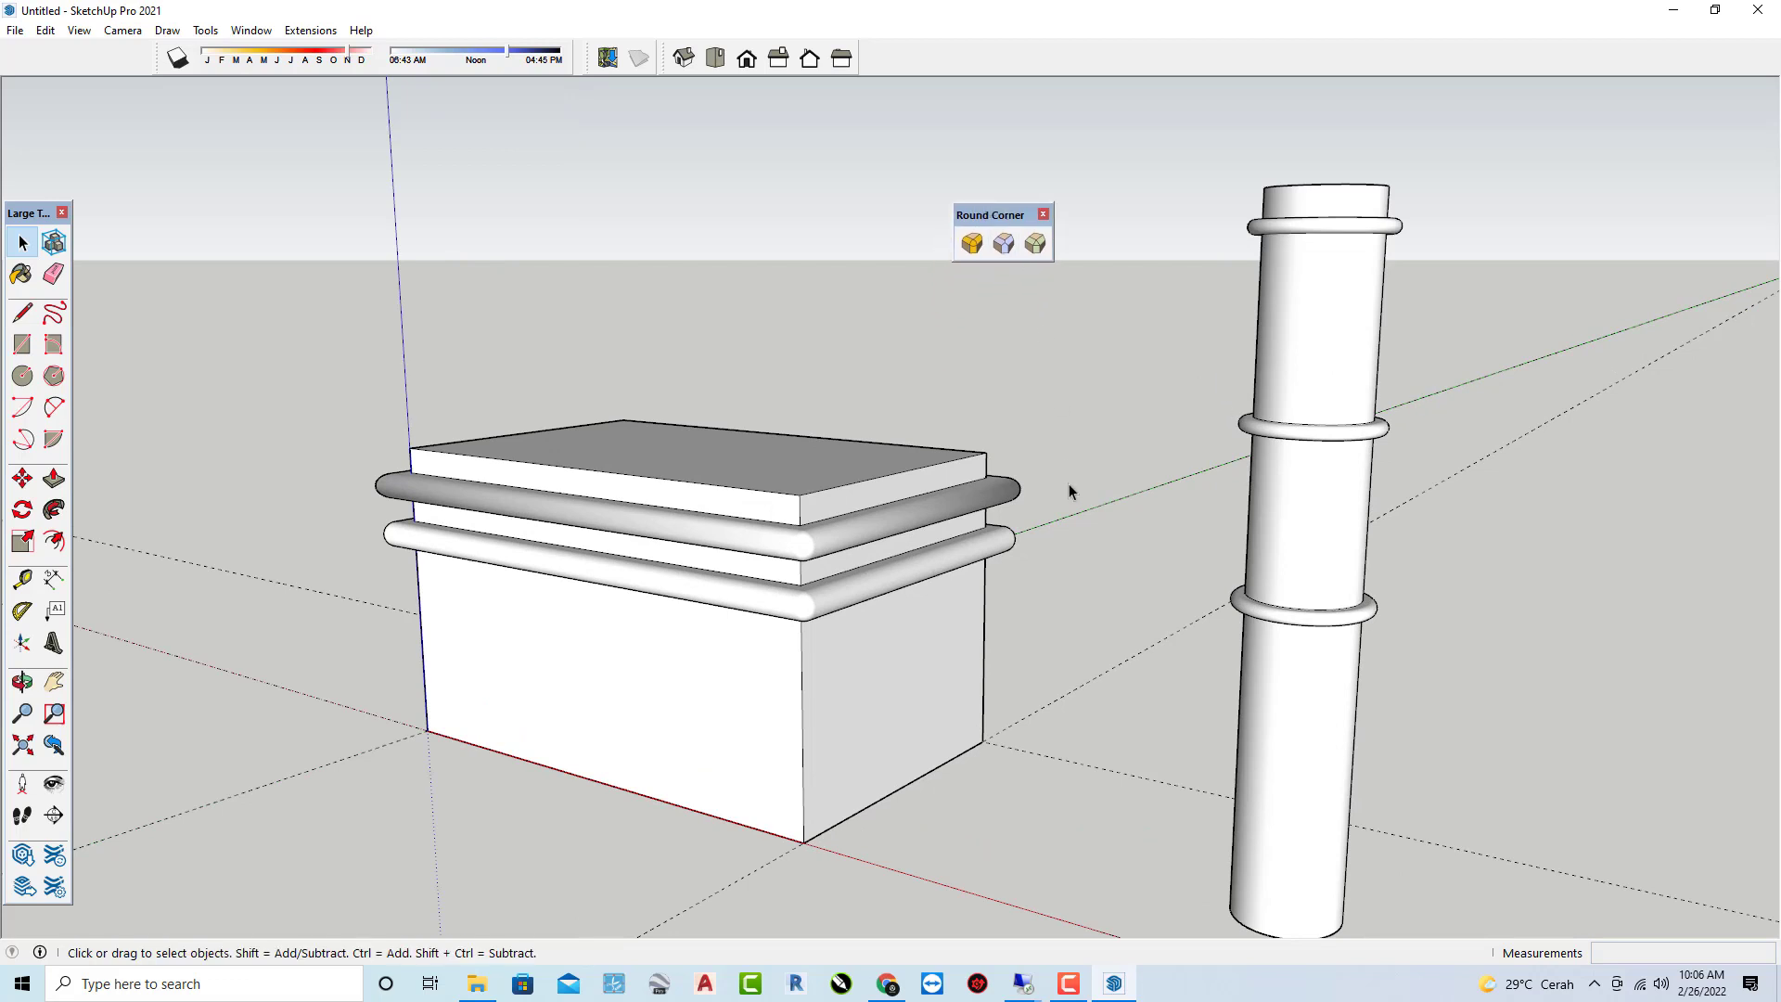
pyautogui.moveTo(1069, 492)
pyautogui.mouseDown(button='middle')
pyautogui.moveTo(1037, 464)
pyautogui.moveTo(1470, 397)
pyautogui.moveTo(1144, 473)
pyautogui.moveTo(1048, 530)
pyautogui.mouseUp(button='middle')
pyautogui.moveTo(1371, 533)
pyautogui.mouseDown(button='middle')
pyautogui.moveTo(1406, 519)
pyautogui.moveTo(1126, 517)
pyautogui.moveTo(996, 566)
pyautogui.moveTo(950, 555)
pyautogui.mouseUp(button='middle')
pyautogui.scroll(3, 949, 554)
pyautogui.moveTo(1144, 556)
pyautogui.mouseDown(button='middle')
pyautogui.moveTo(1192, 556)
pyautogui.moveTo(989, 529)
pyautogui.mouseUp(button='middle')
pyautogui.scroll(-3, 1124, 554)
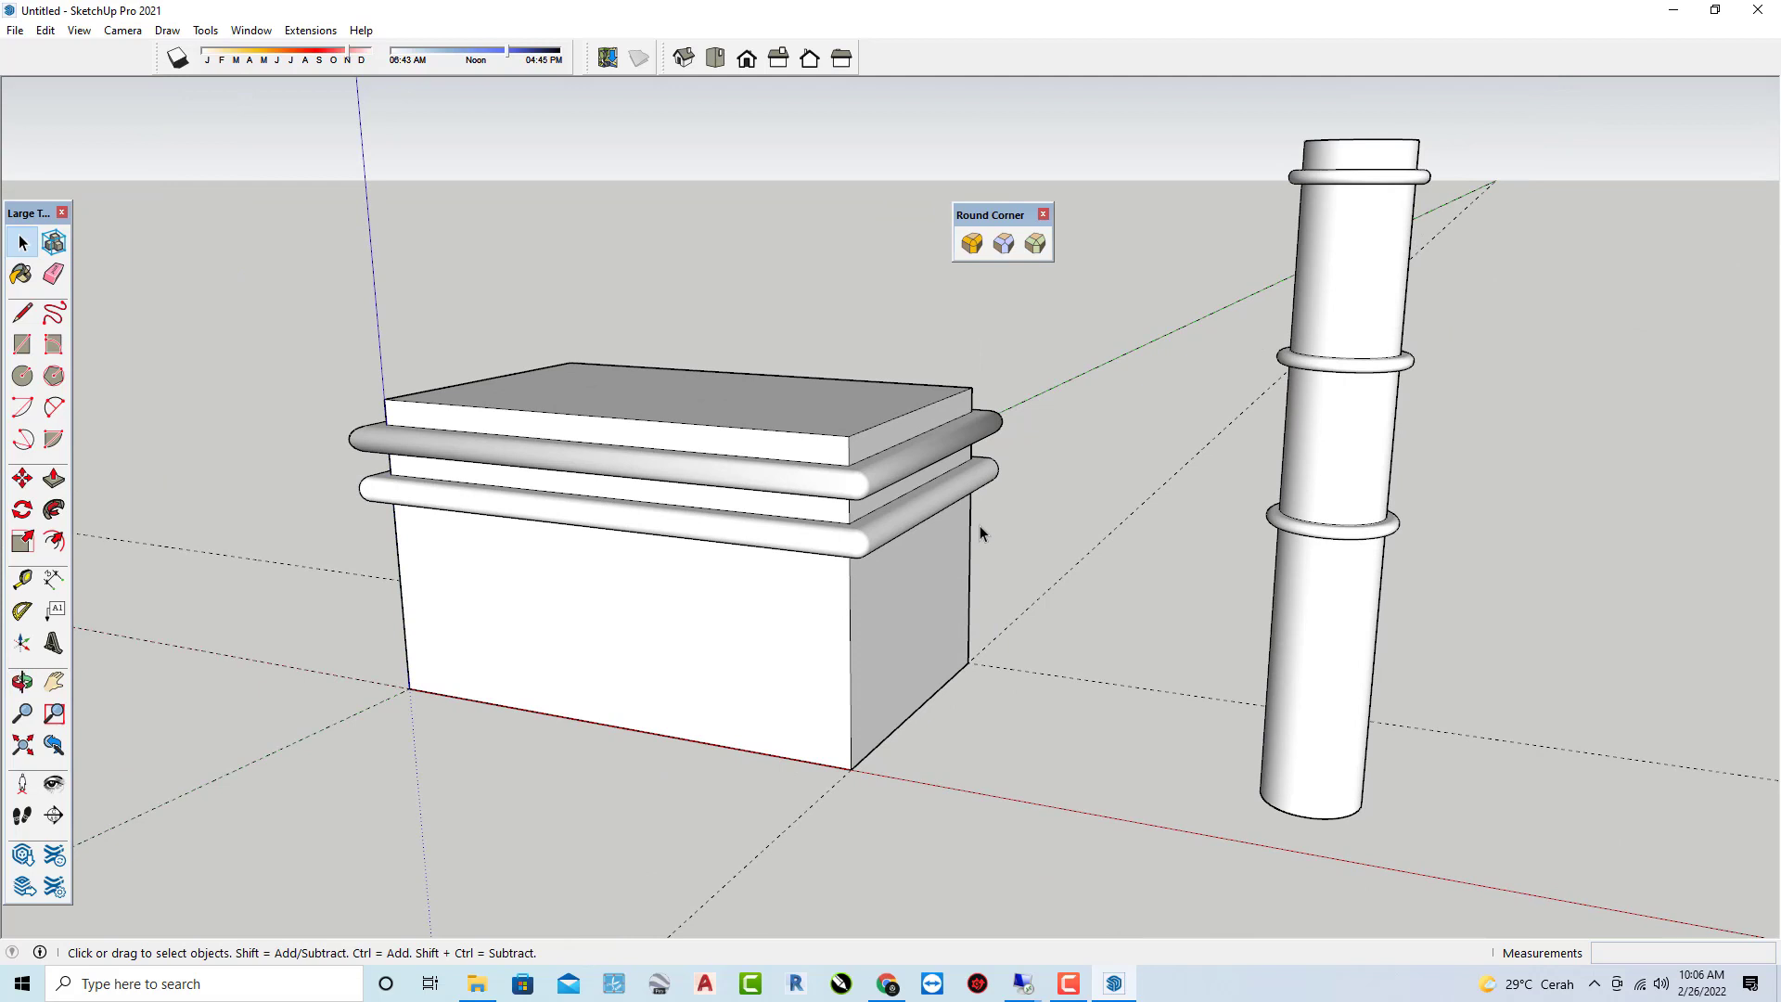